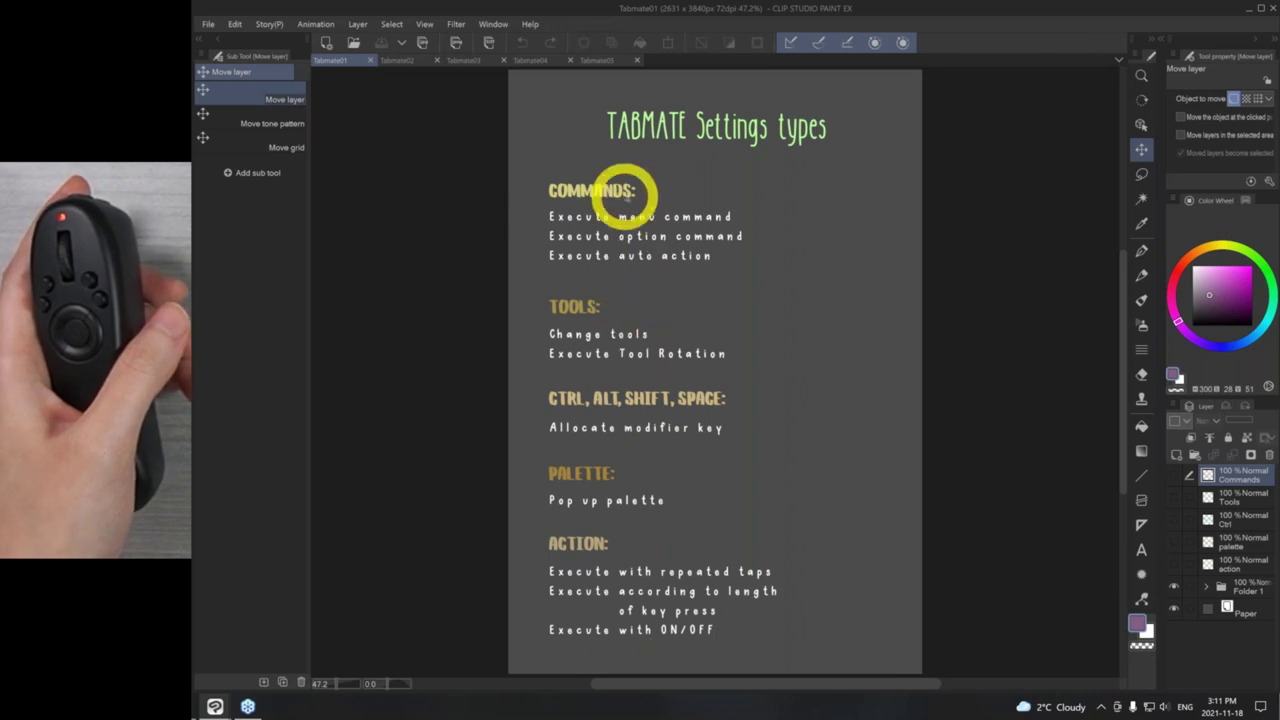
- Open the CLIP STUDIO TABMATE settings and review which function is assigned to each controller button
click(208, 25)
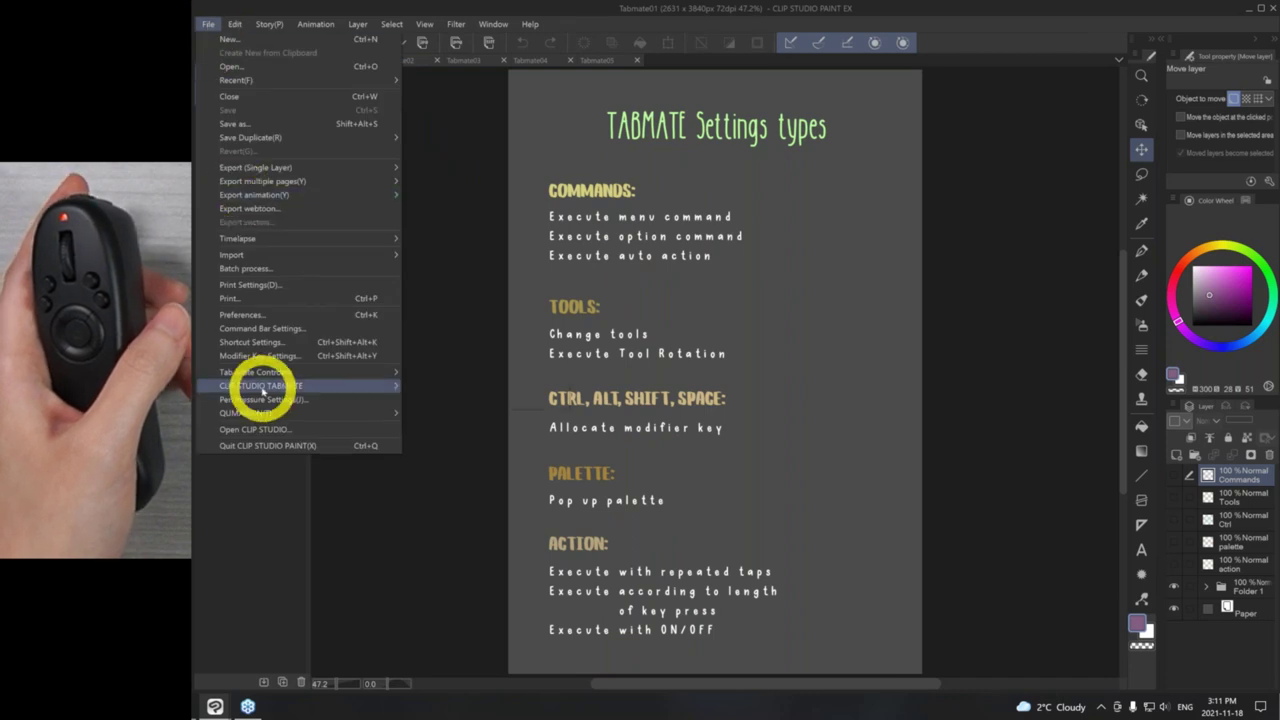
mouse_move(263, 391)
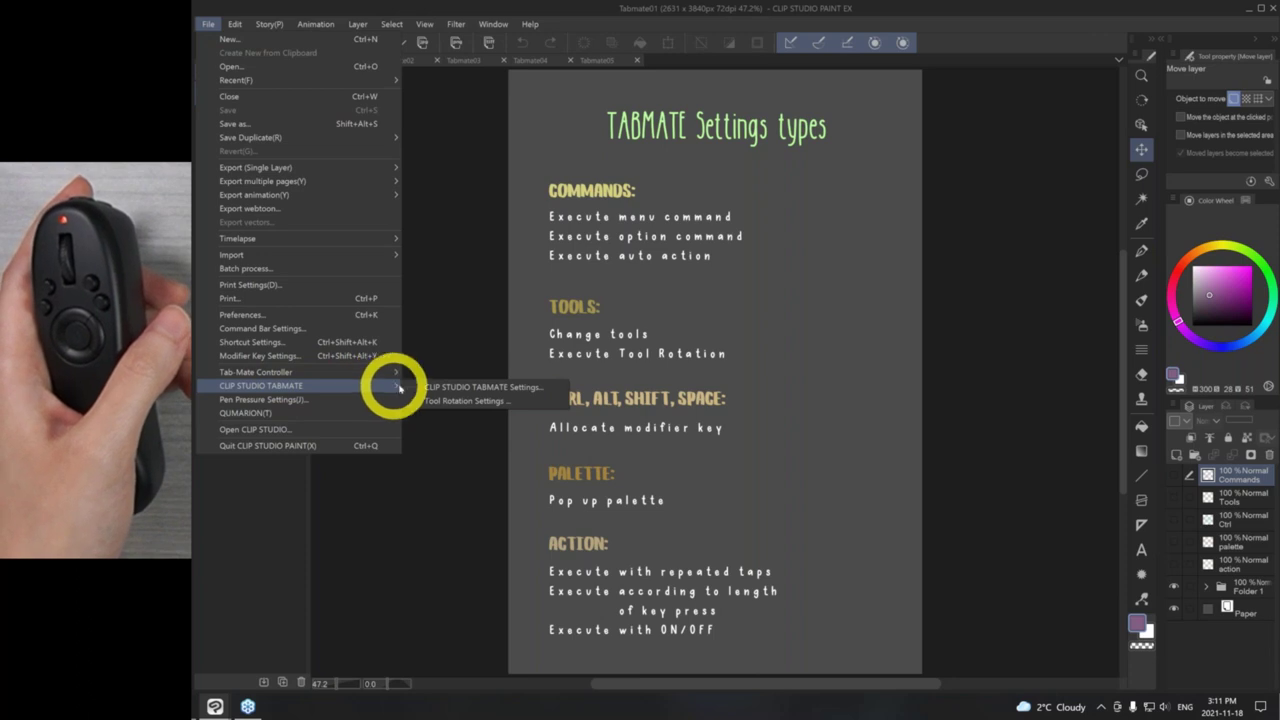
mouse_move(342, 376)
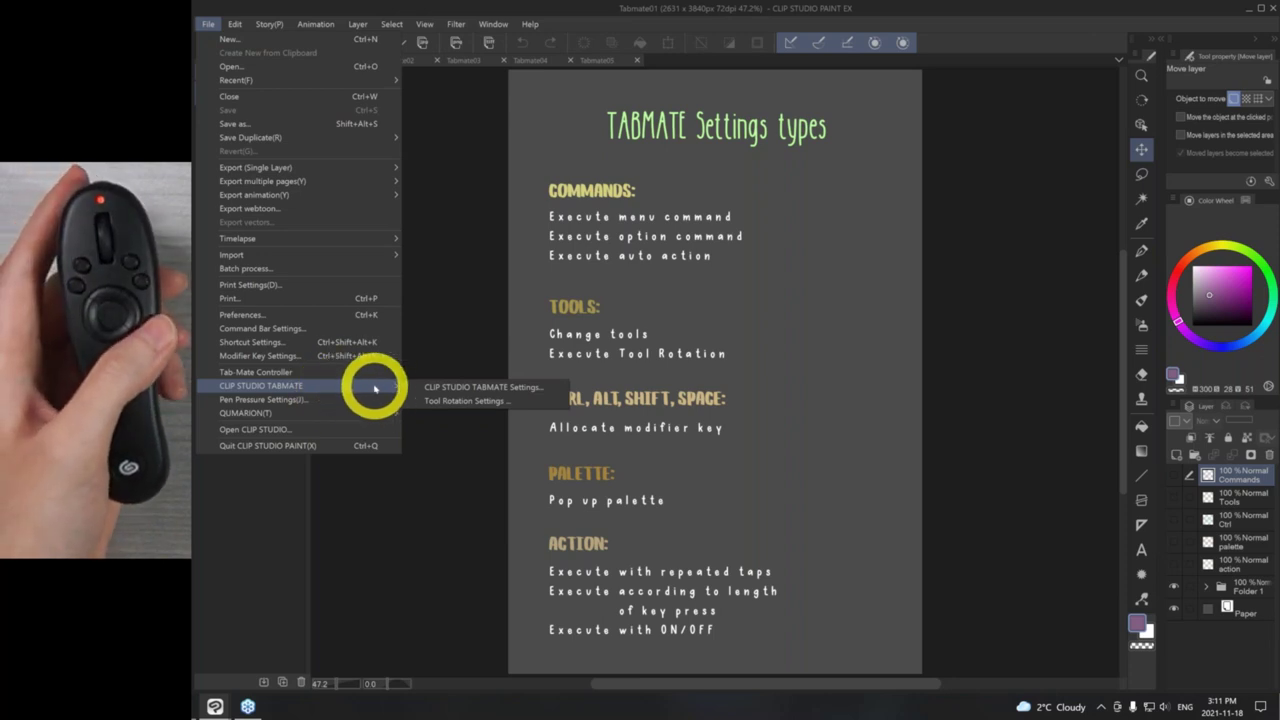
click(474, 389)
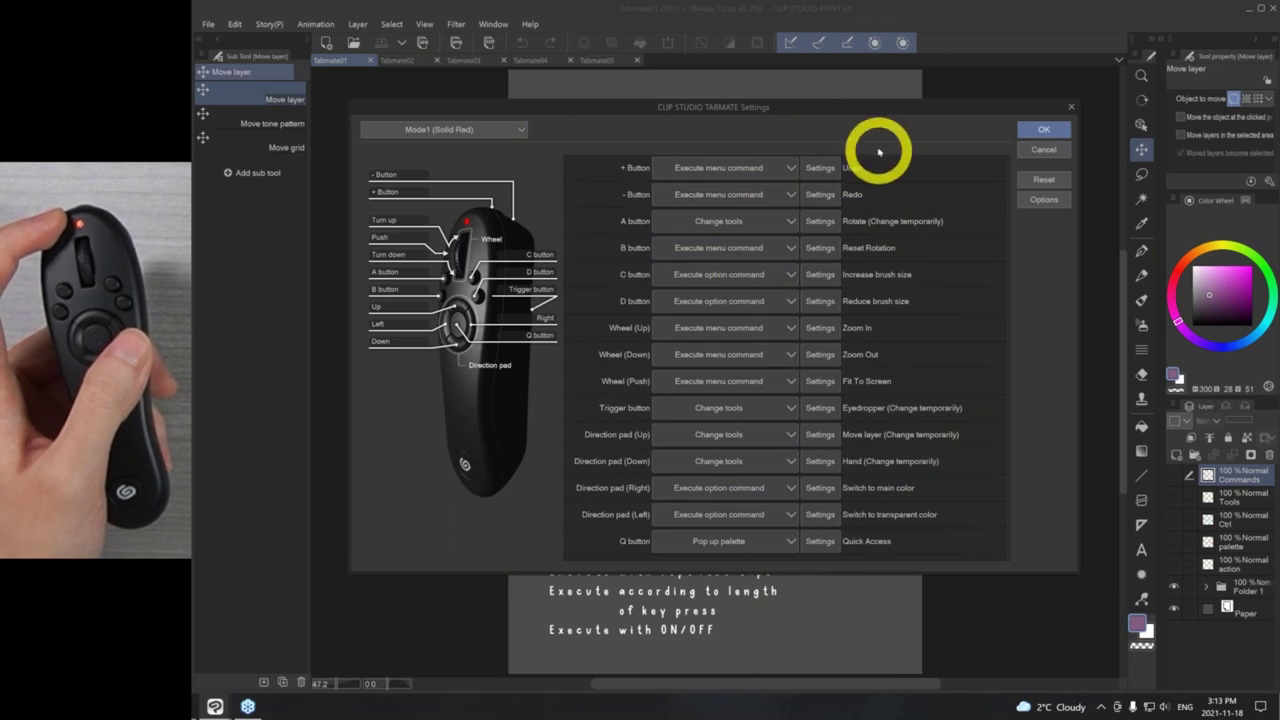
mouse_move(900, 106)
mouse_down()
mouse_move(708, 150)
mouse_move(329, 143)
mouse_move(366, 157)
mouse_move(891, 137)
mouse_move(880, 113)
mouse_up()
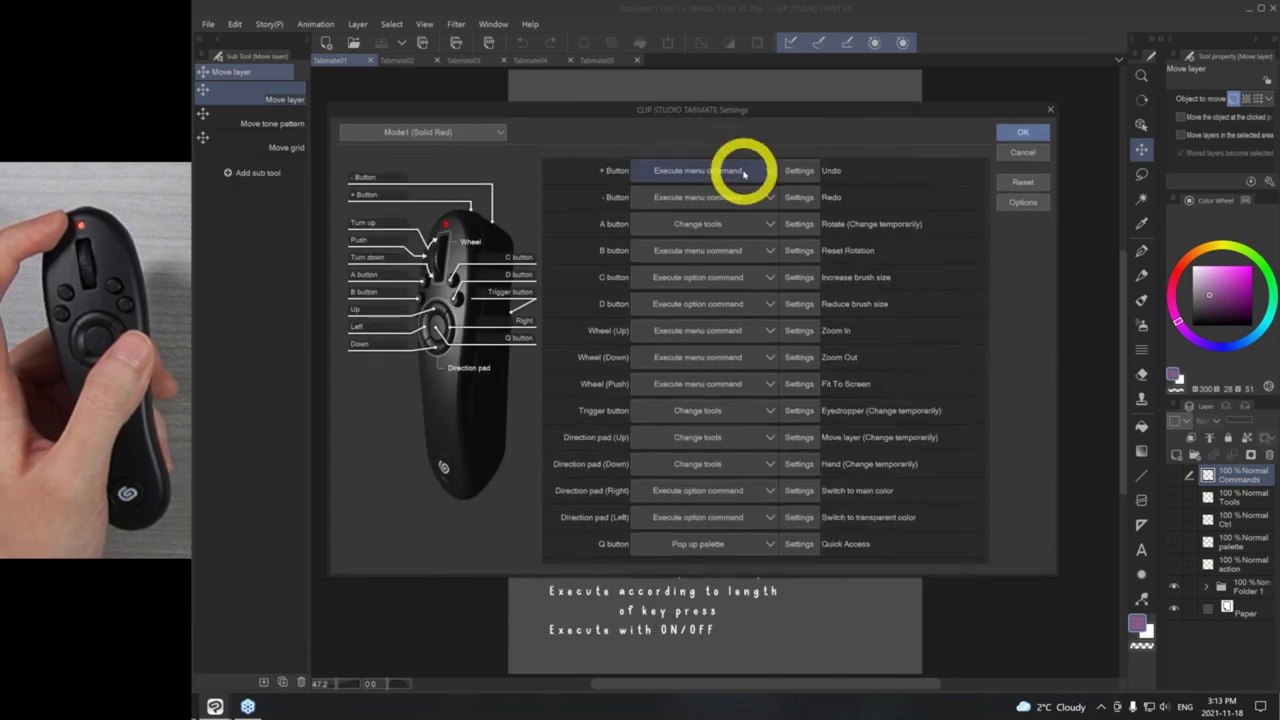
- Examine the setting types available for the + Button and close the TABMATE settings without saving
click(737, 168)
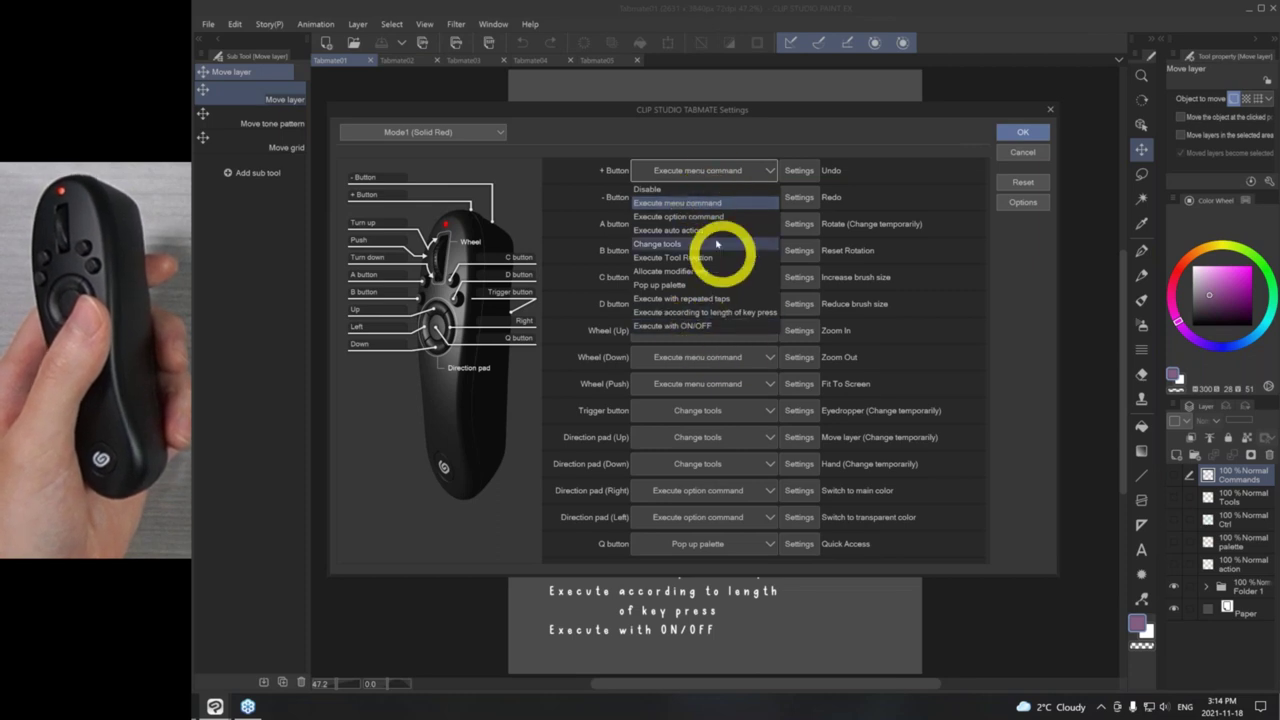
click(865, 118)
drag(853, 115, 784, 121)
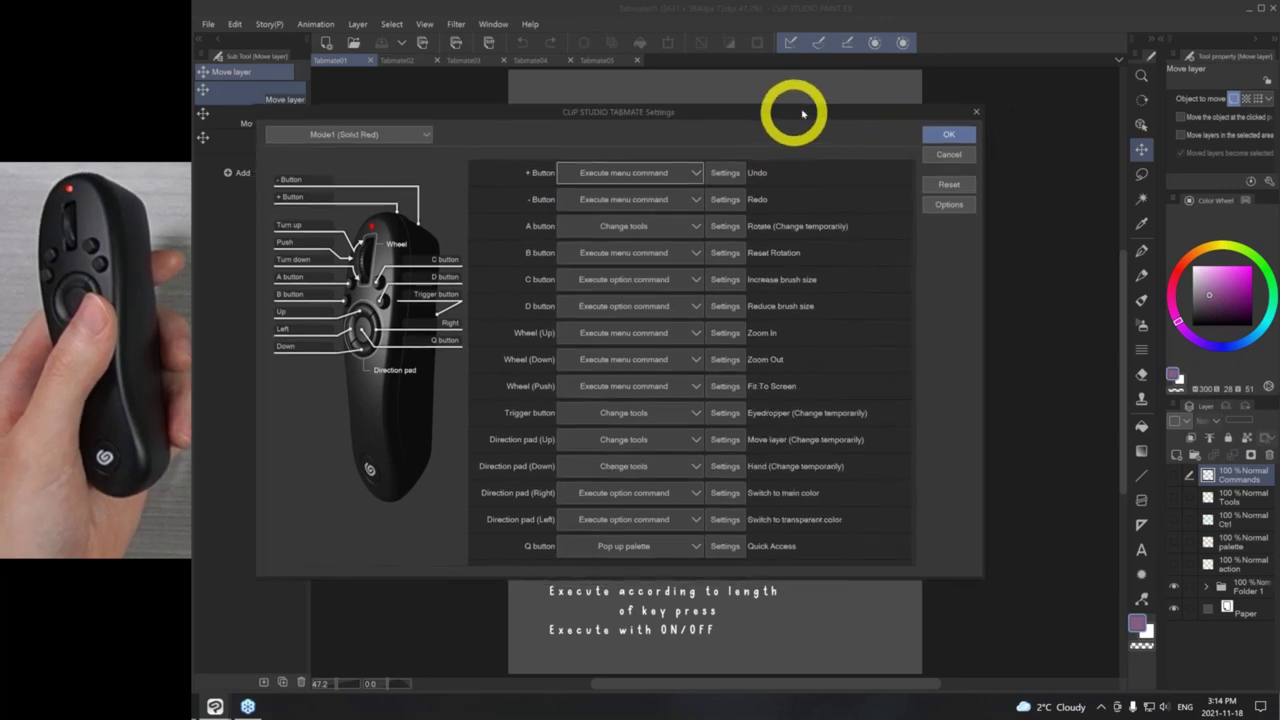
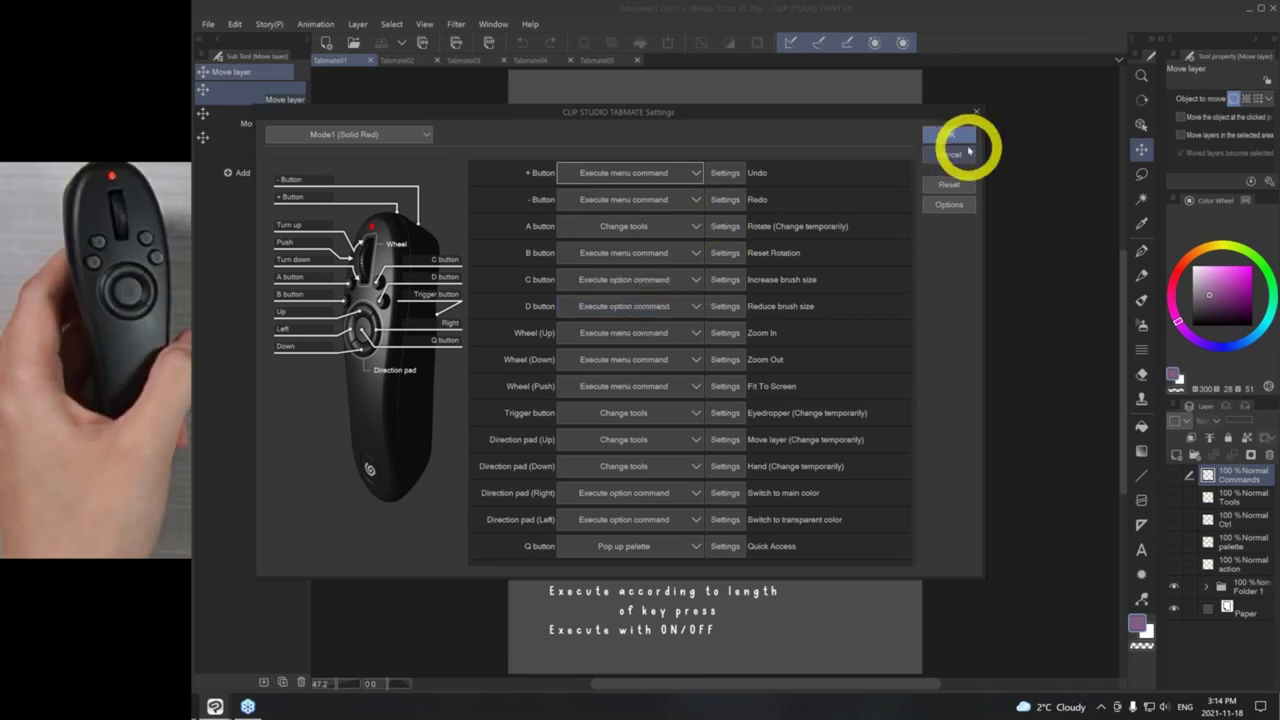
click(620, 175)
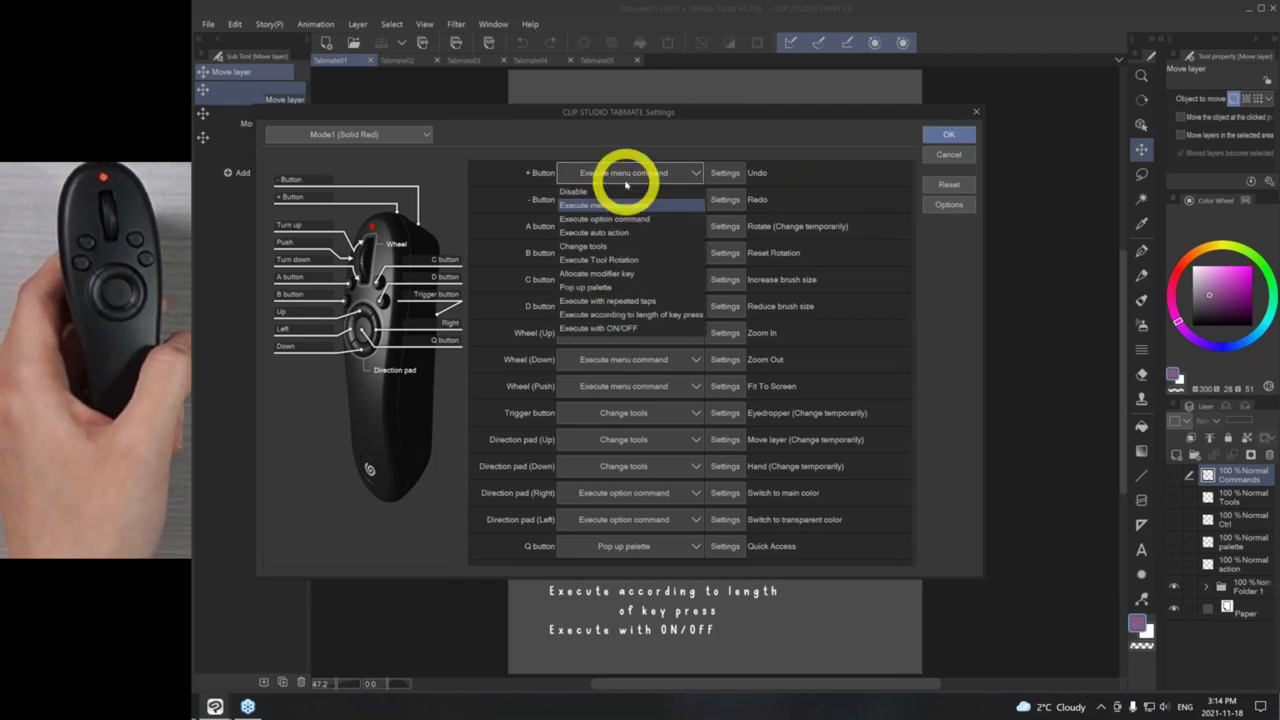
click(940, 150)
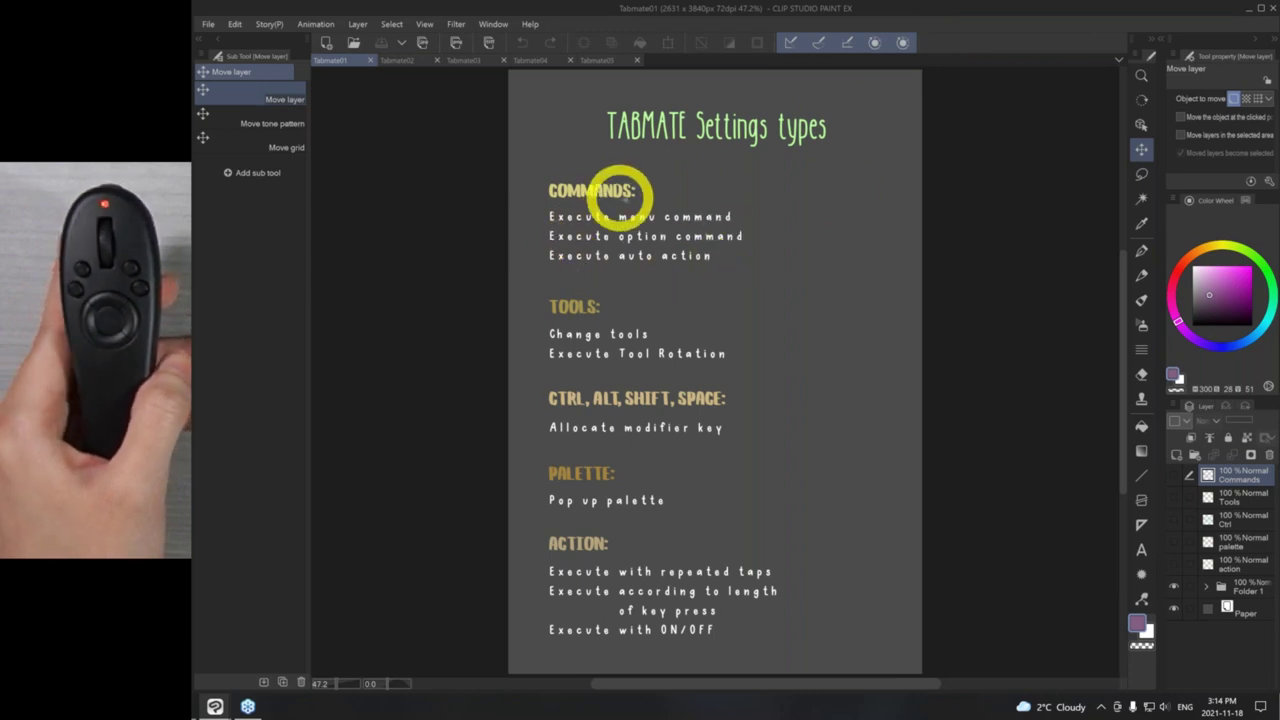
- Make the Commands, Tools, Ctrl, palette and action note layers visible in the Tabmate01 document
click(1176, 477)
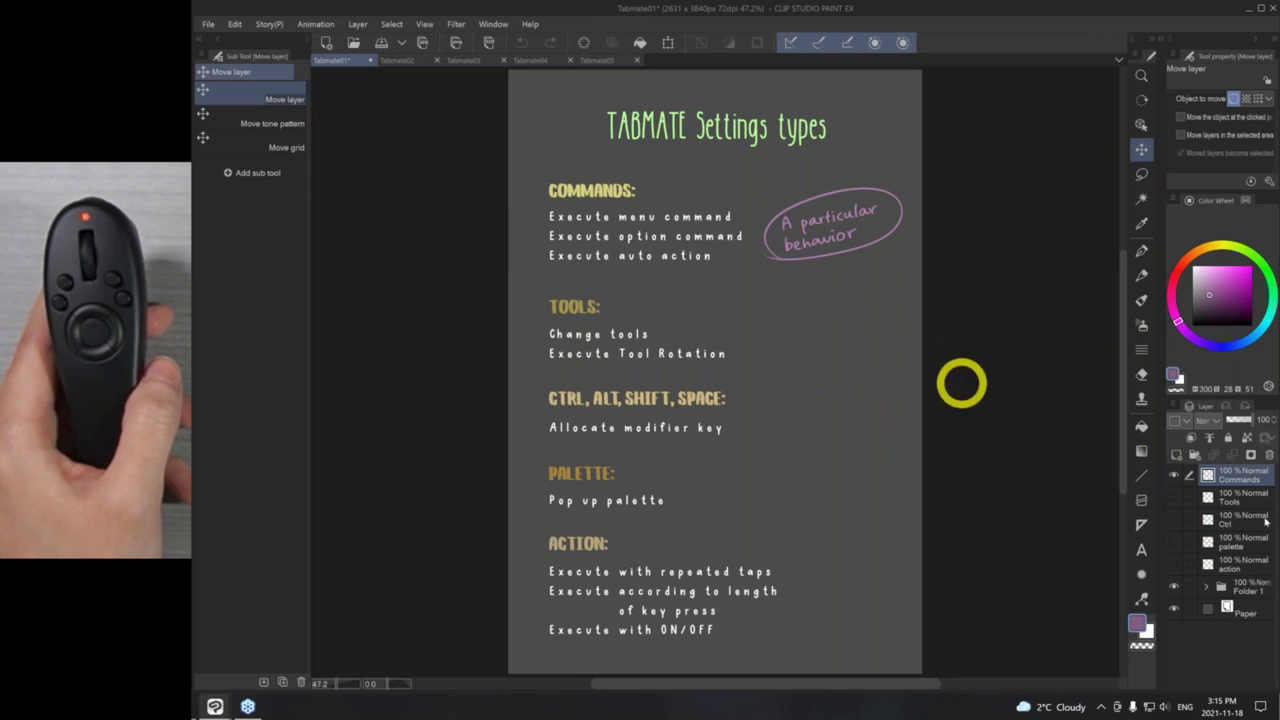
click(1174, 497)
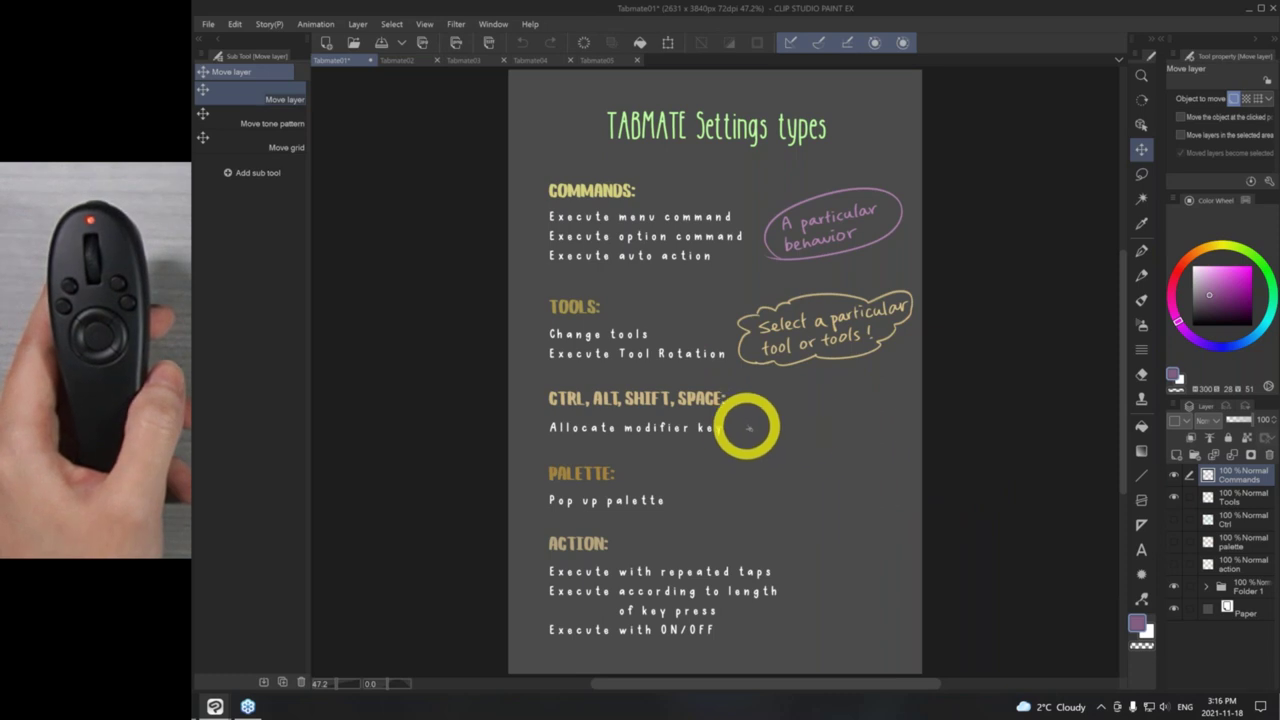
click(1174, 519)
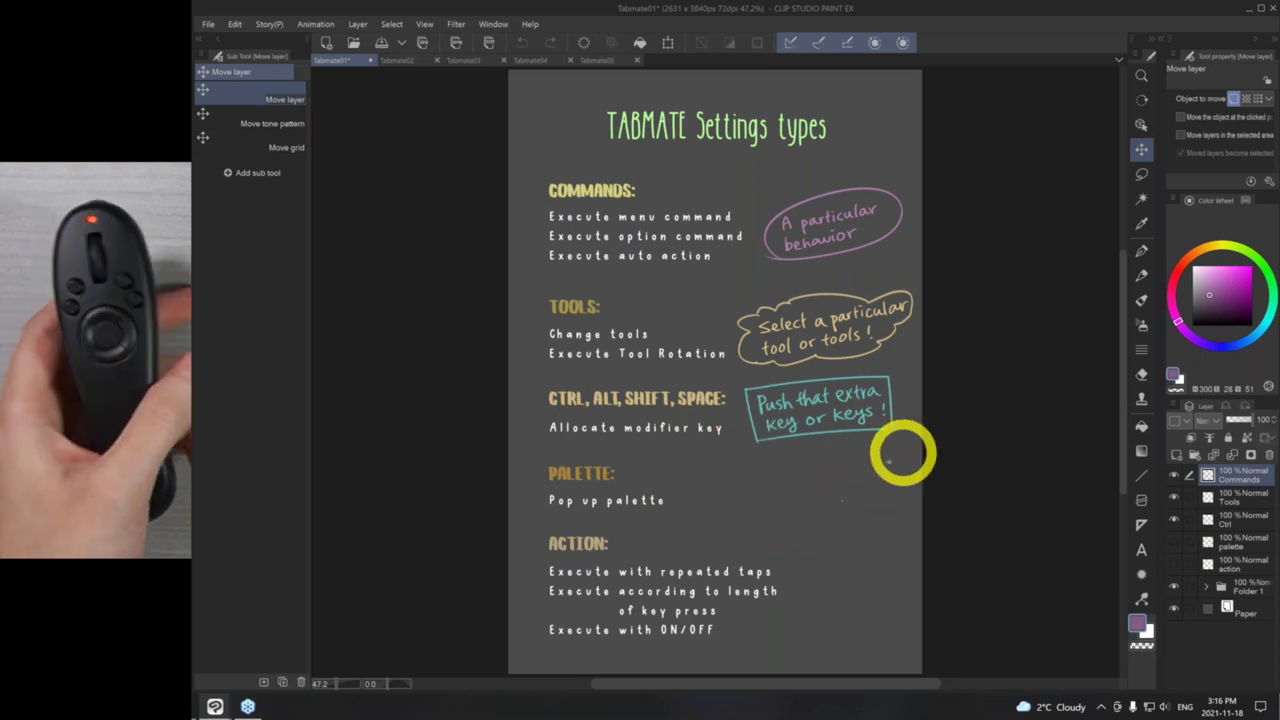
click(1174, 541)
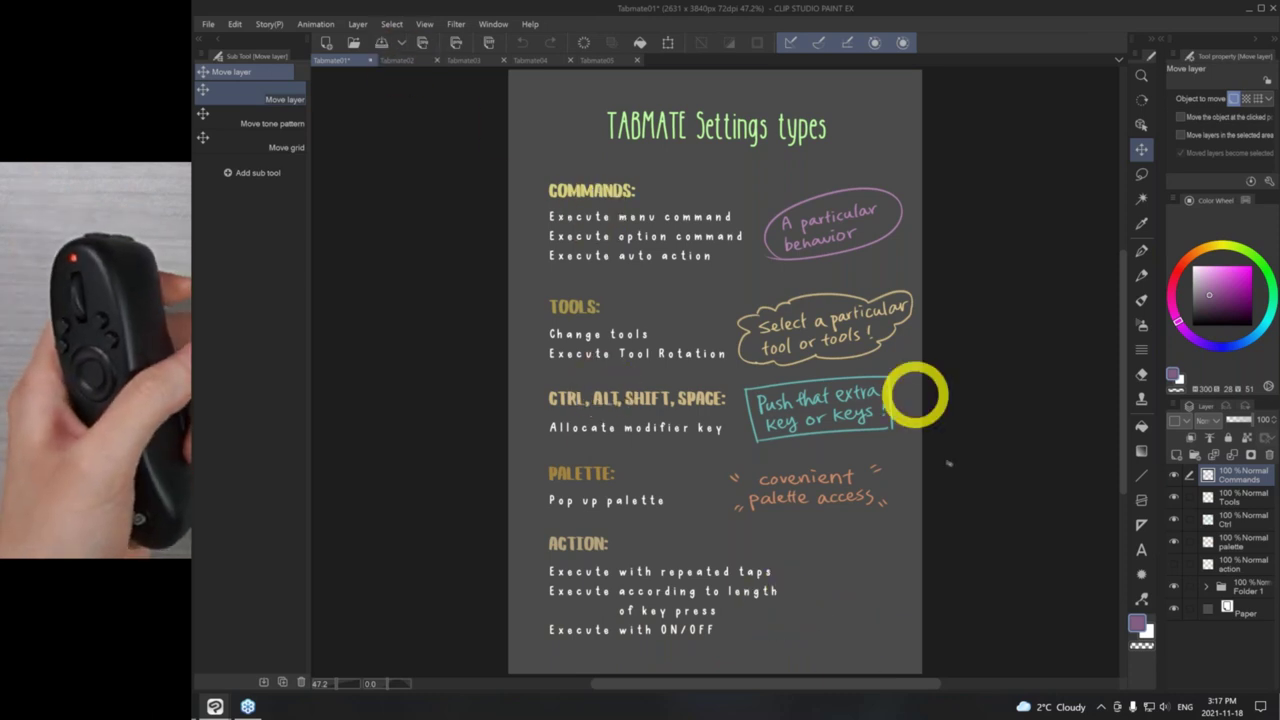
click(1173, 564)
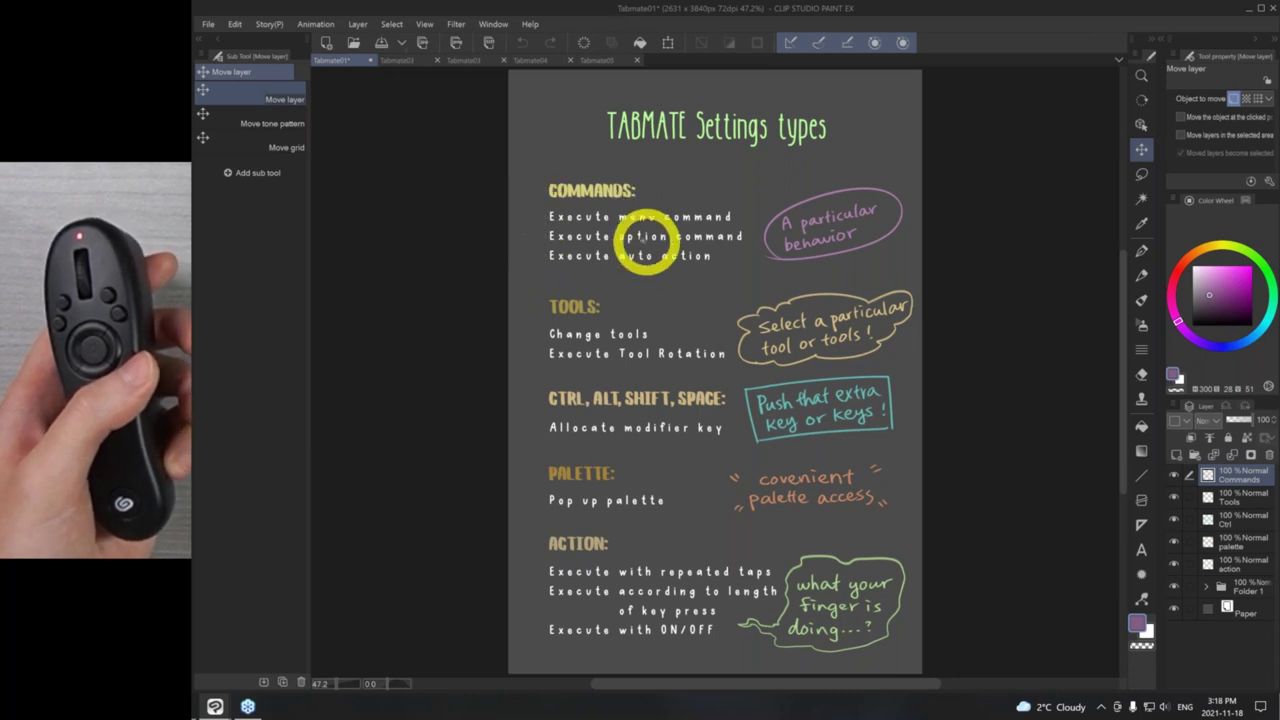
- Place the Tabmate02 document side by side with Tabmate01 and make its Execute menu command layer visible
click(418, 62)
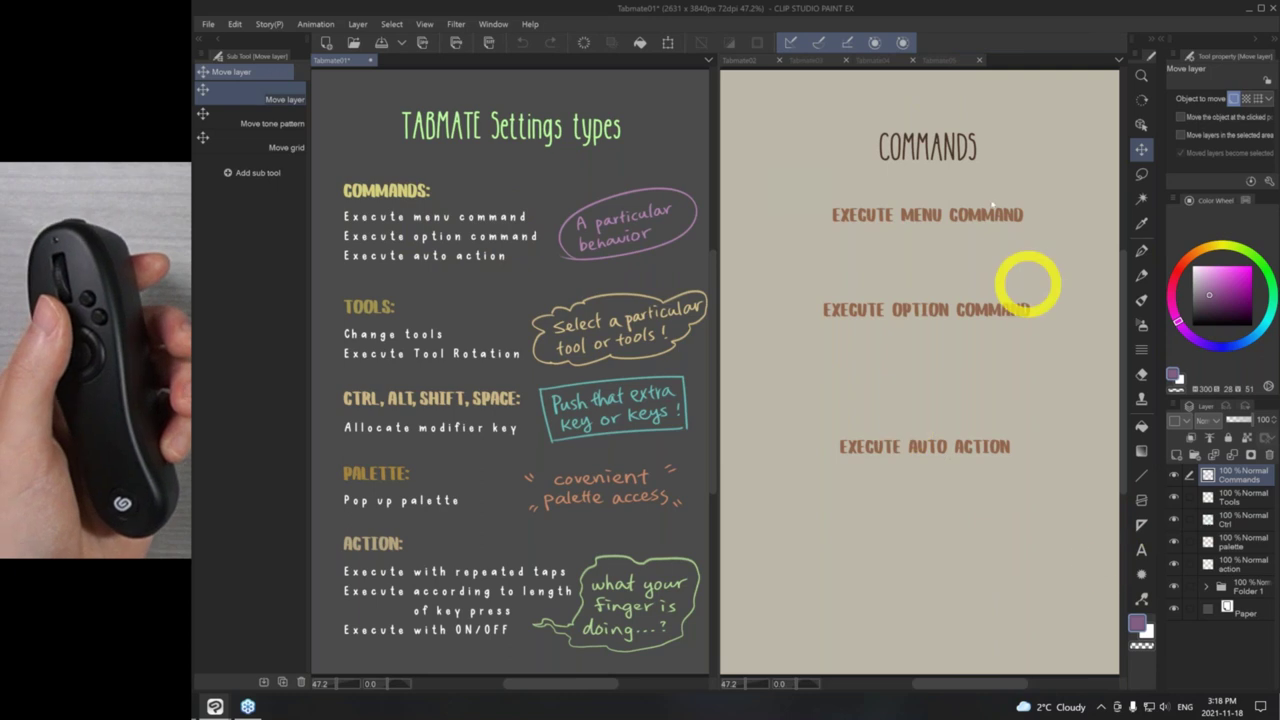
click(748, 59)
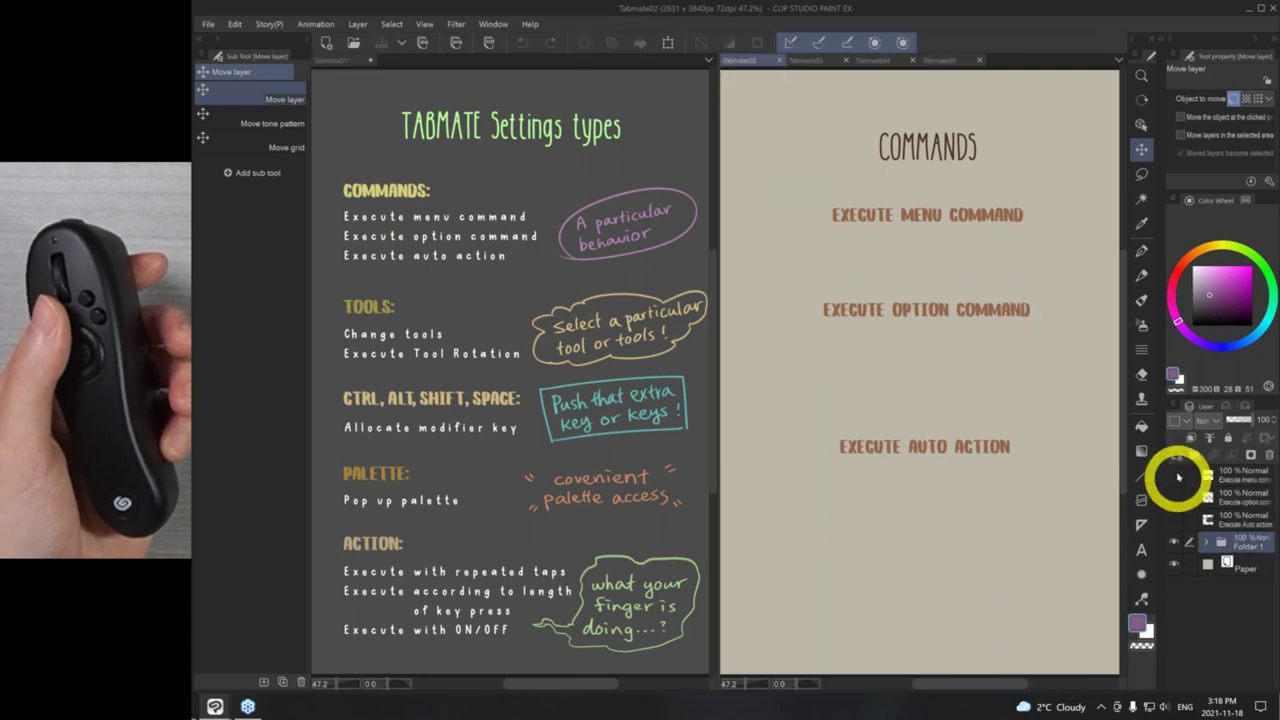
click(1174, 475)
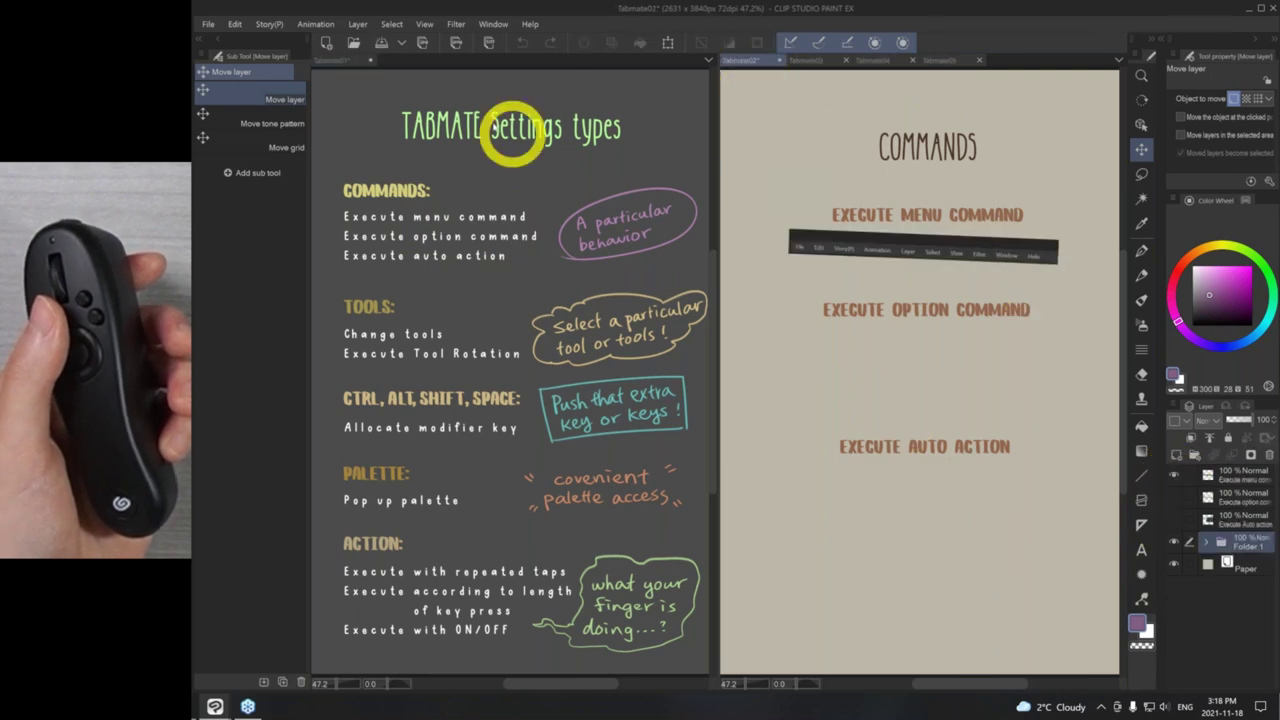
- Look through the program's main menu commands, from the file and editing commands to animation and help
click(207, 24)
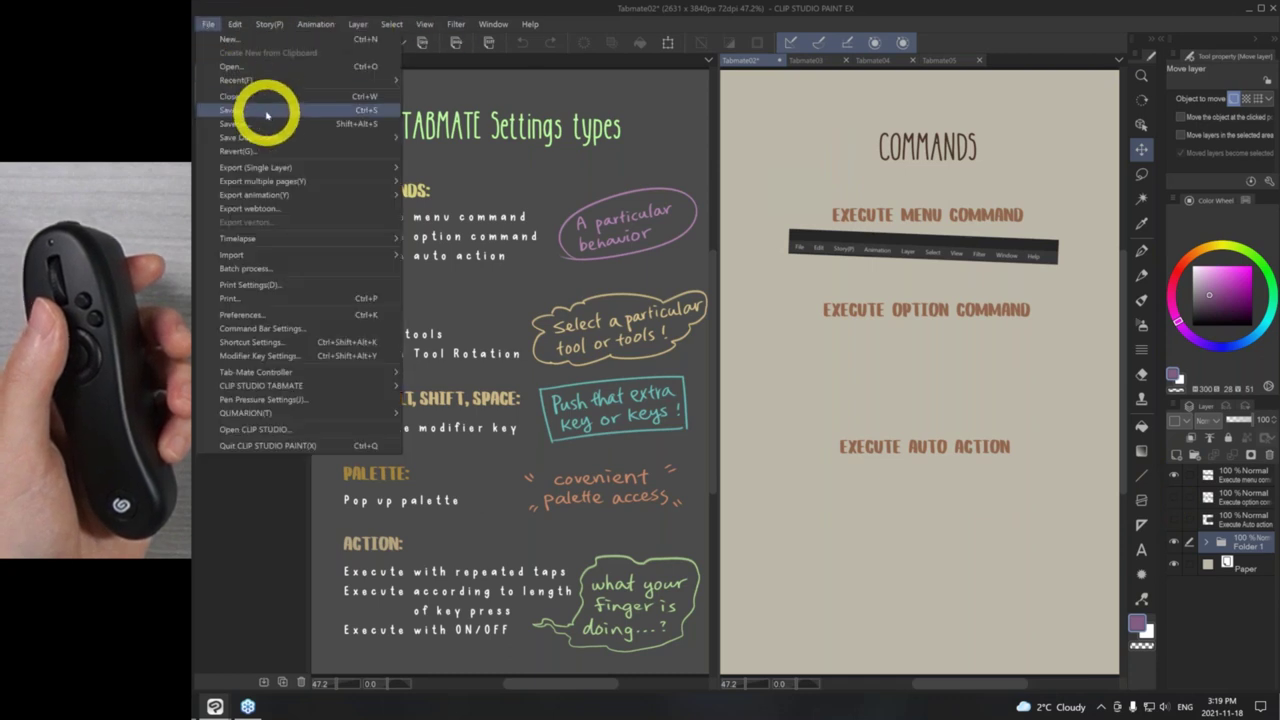
mouse_move(288, 240)
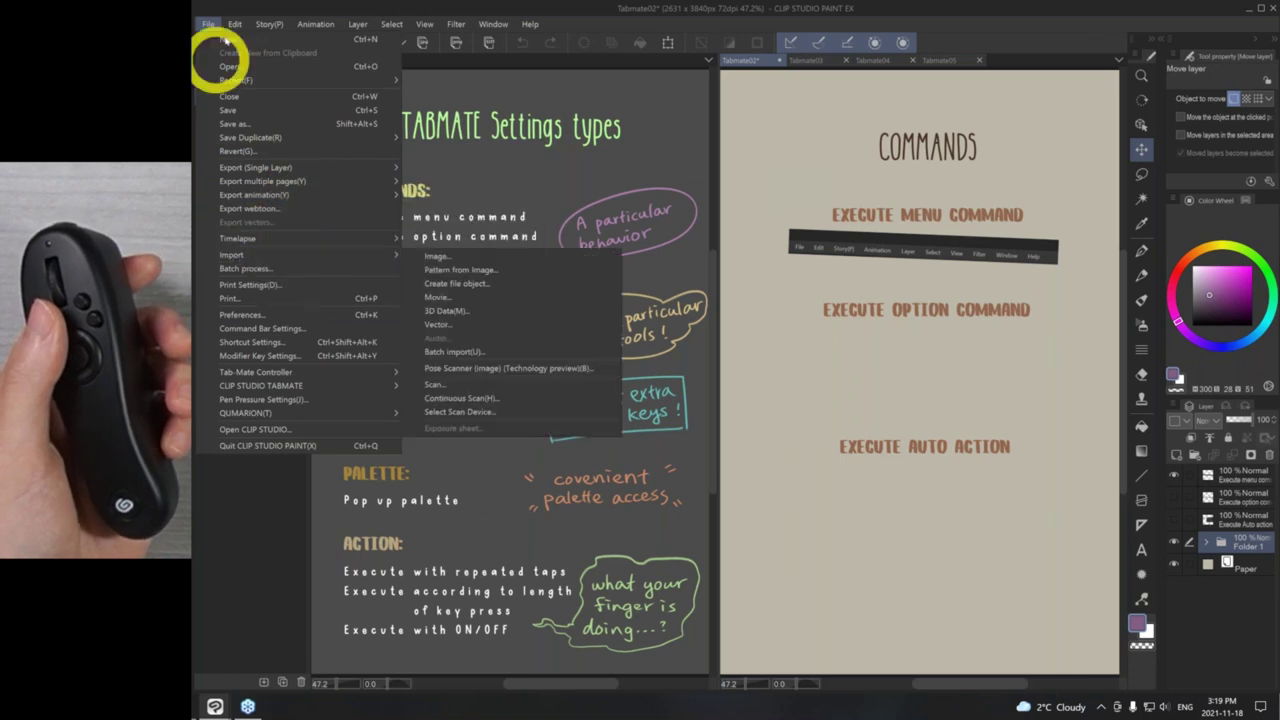
mouse_move(234, 24)
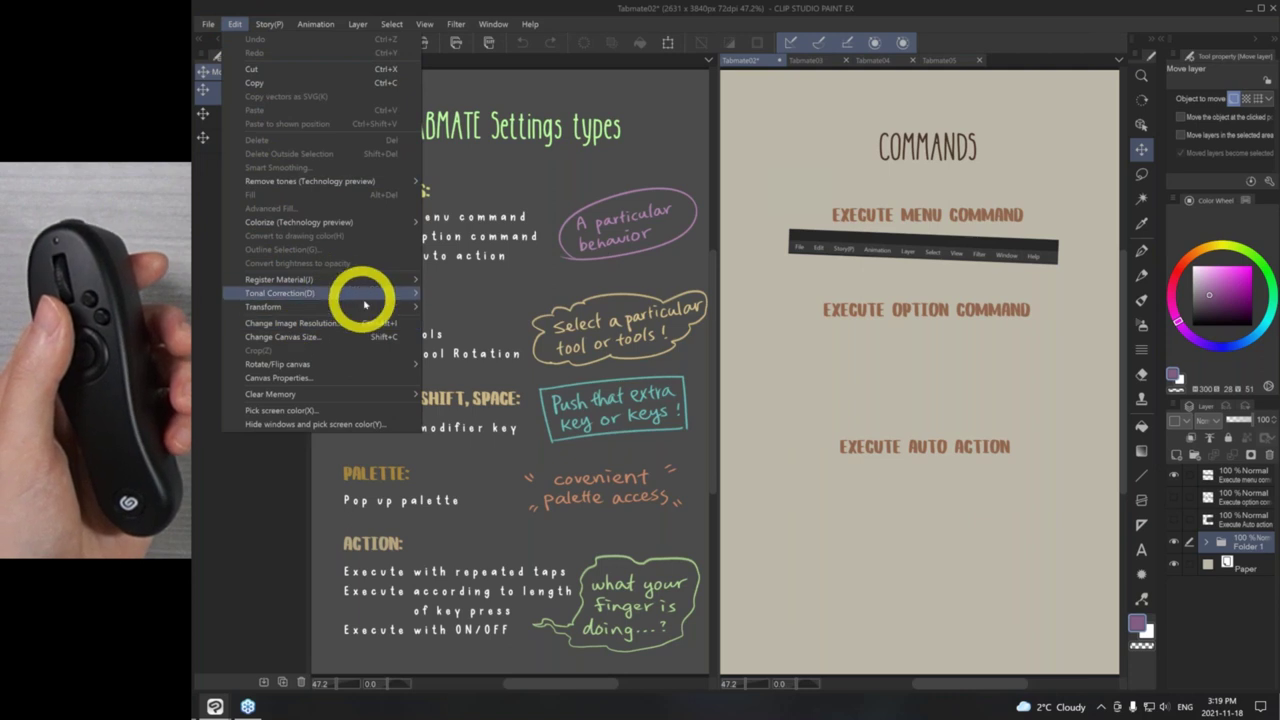
mouse_move(371, 313)
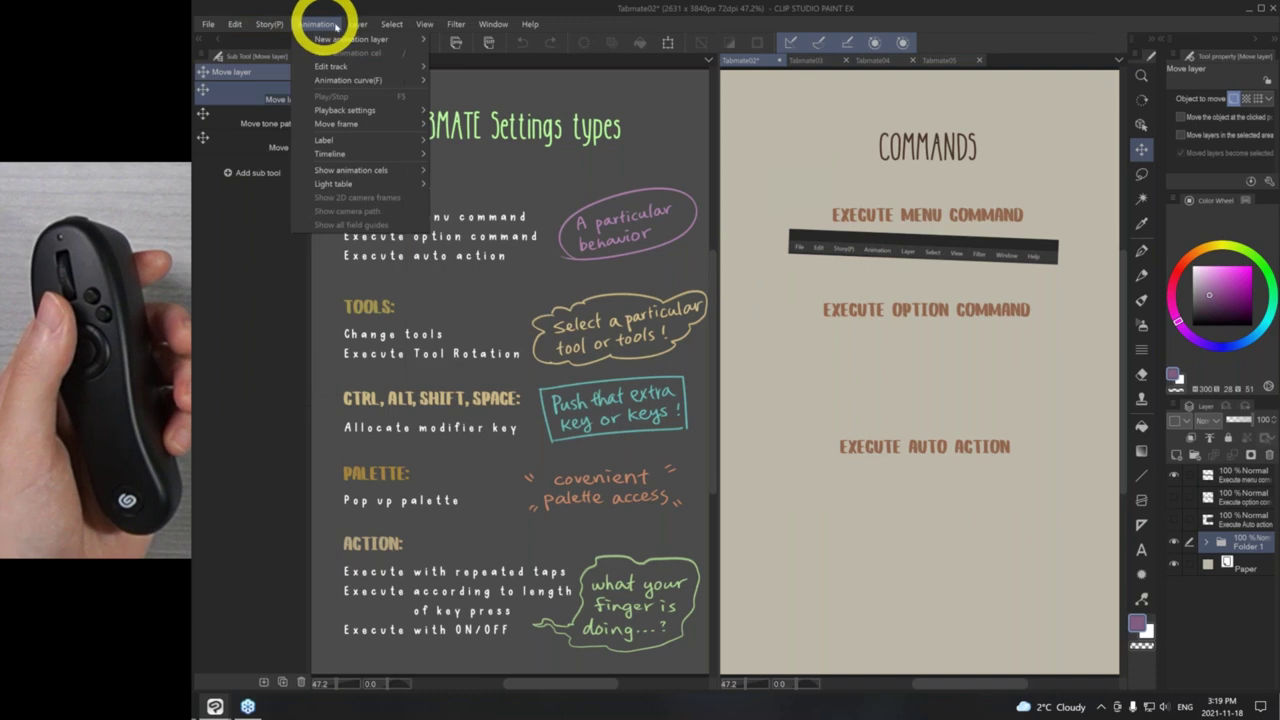
mouse_move(358, 26)
mouse_move(530, 24)
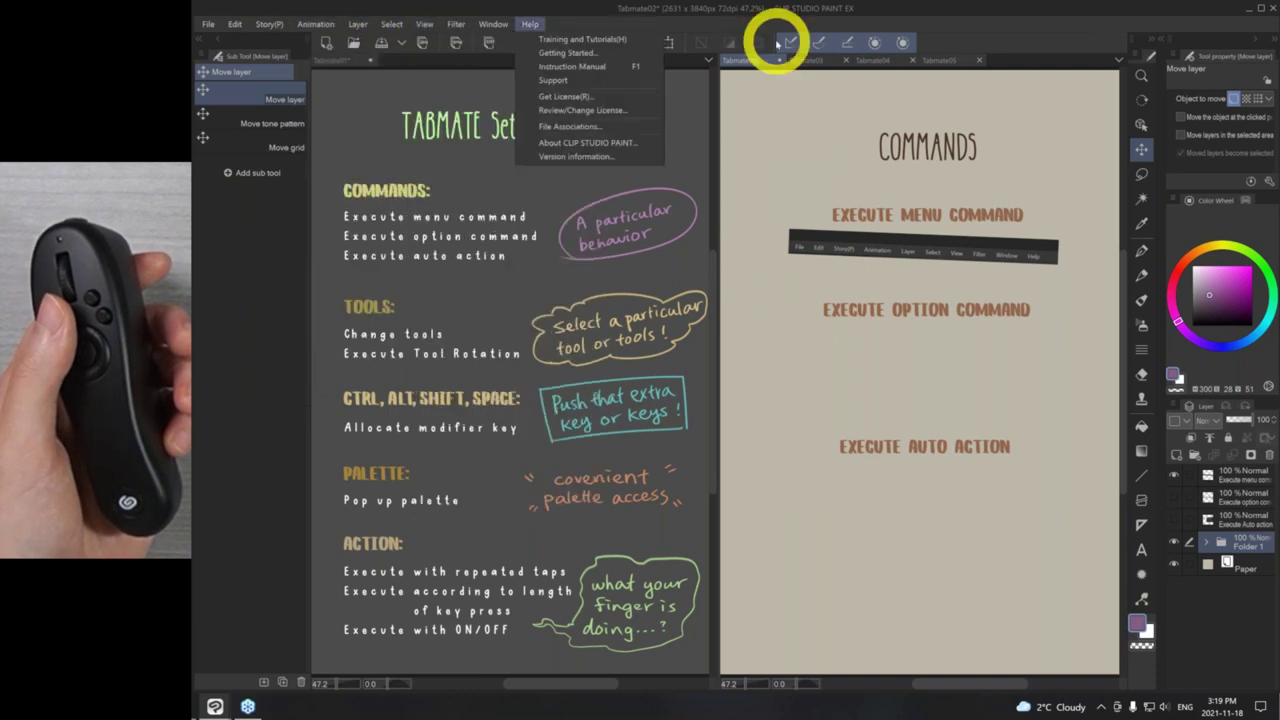
click(818, 16)
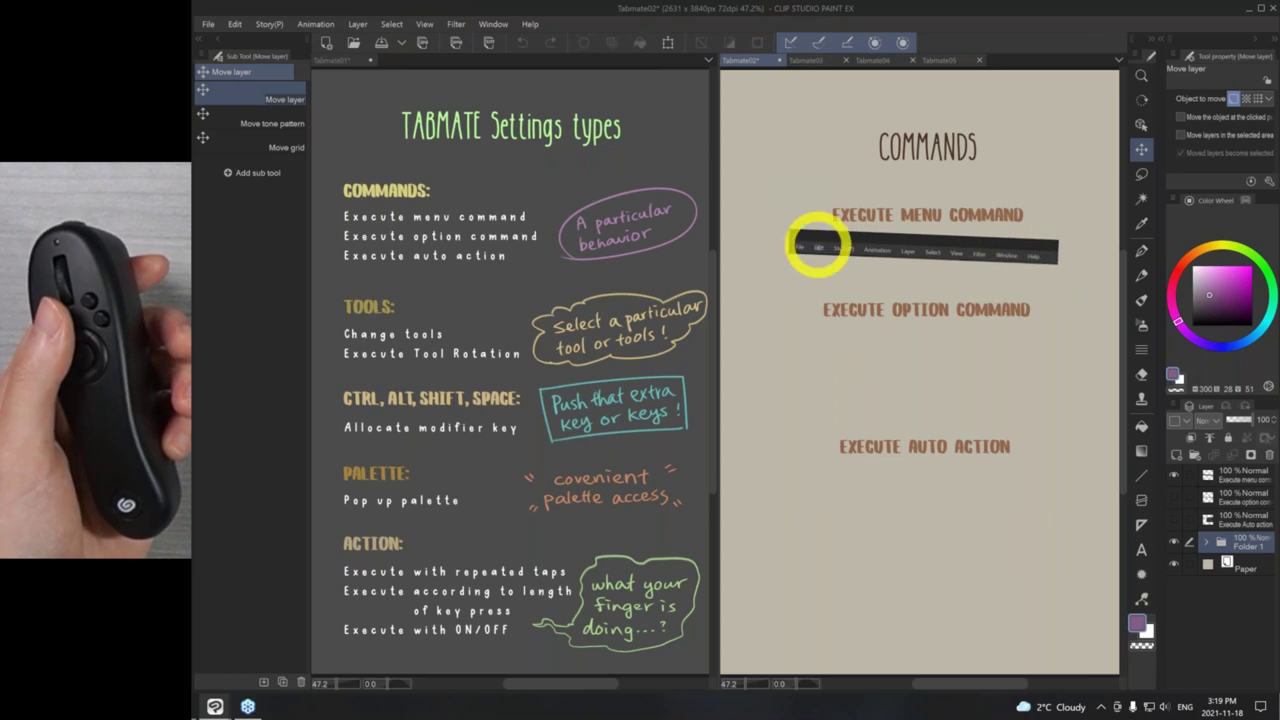
- Make the Execute option command and Execute Auto action layers visible in Tabmate02, viewing the layer property effects in between
click(1175, 497)
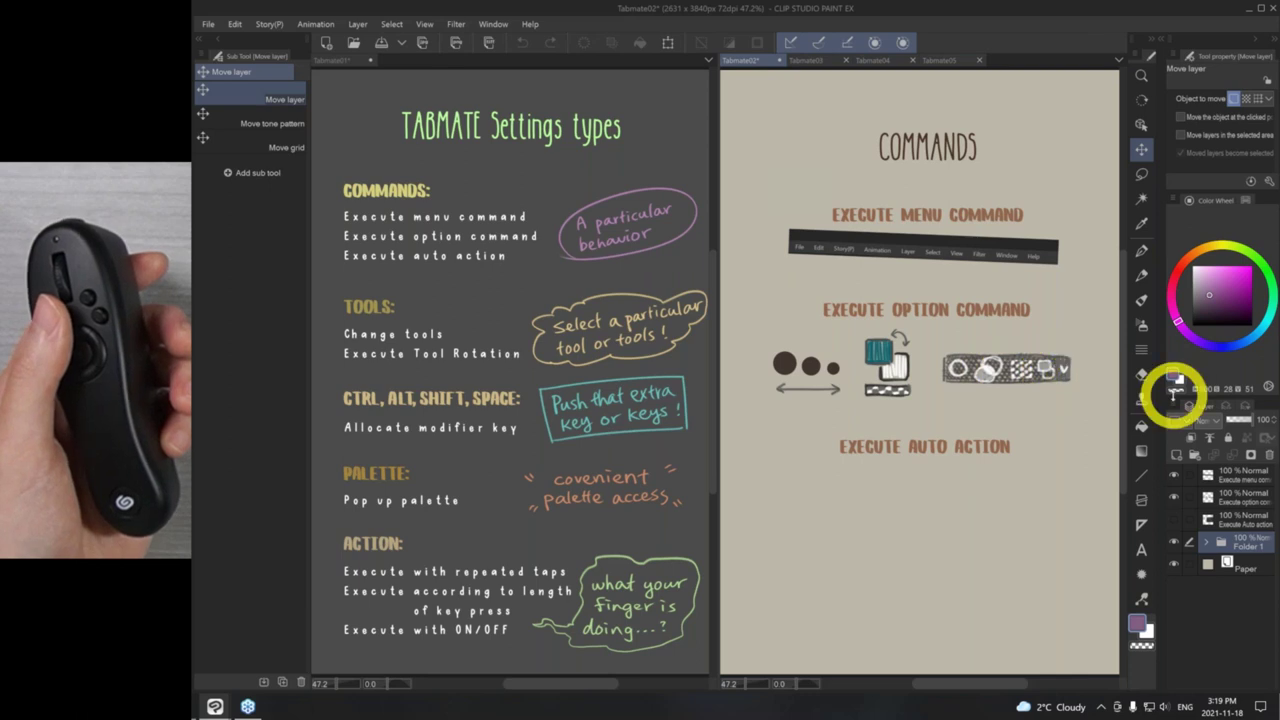
click(1226, 407)
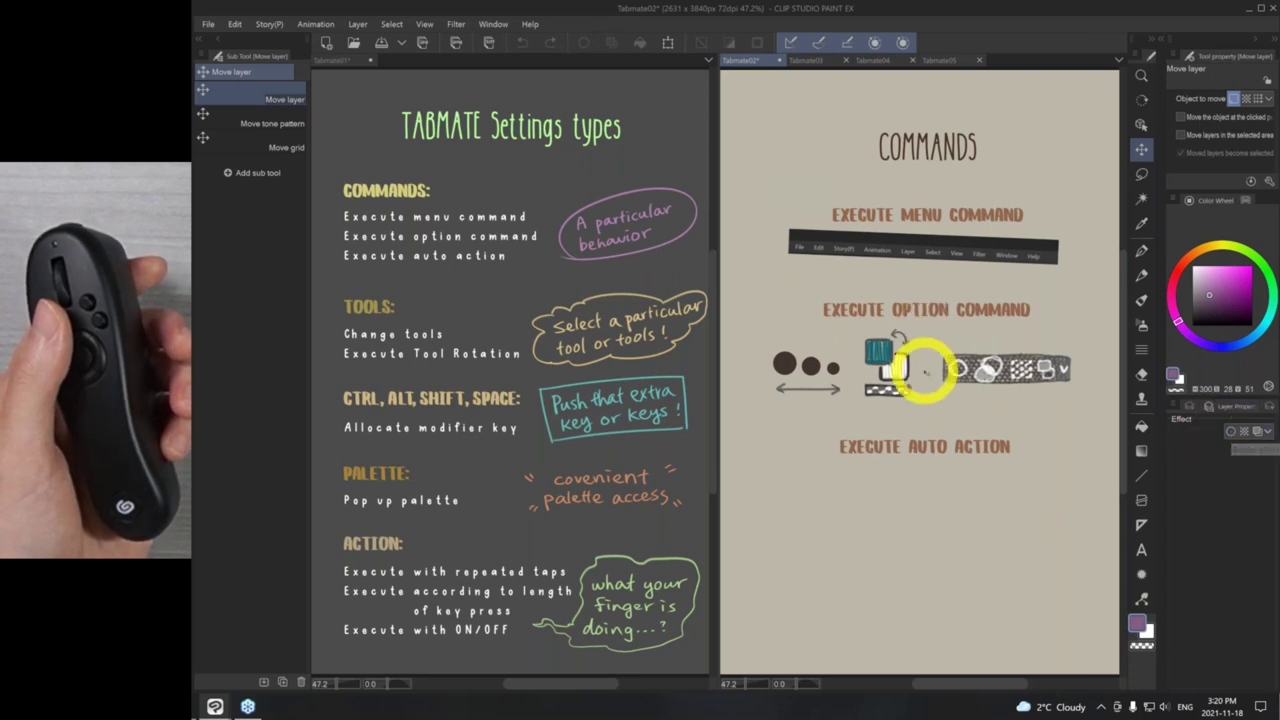
click(1188, 406)
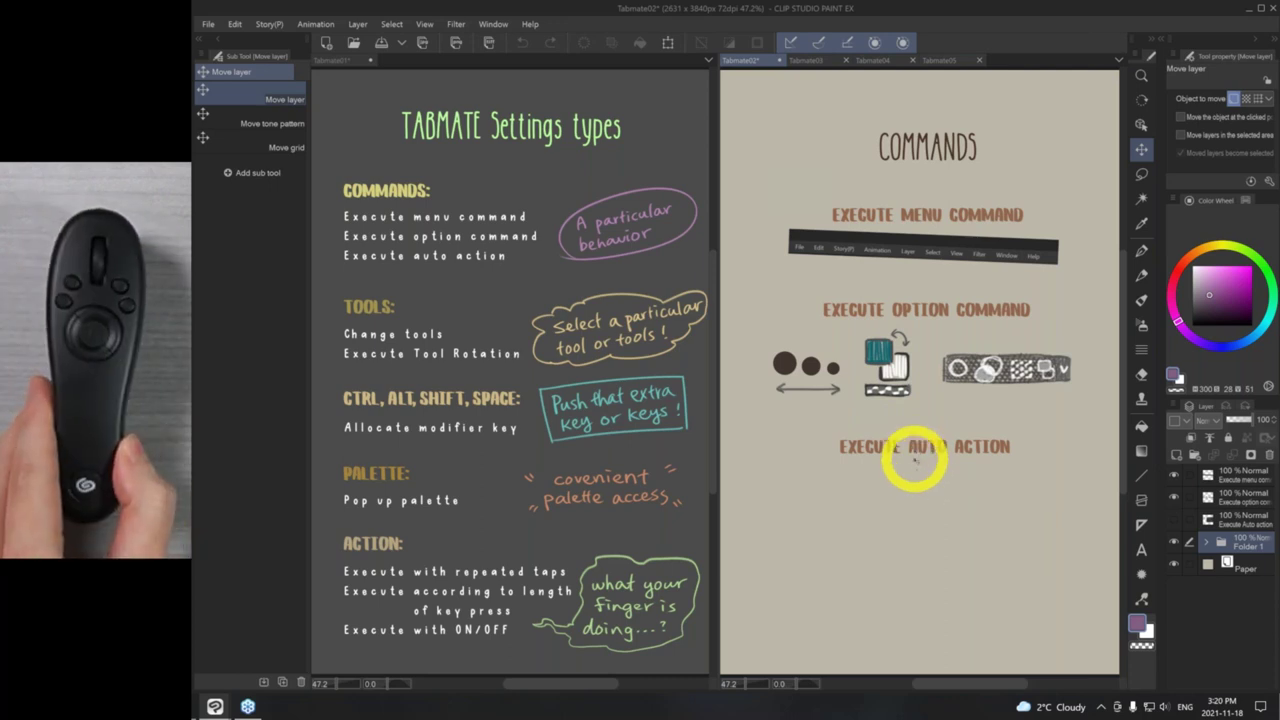
click(1175, 521)
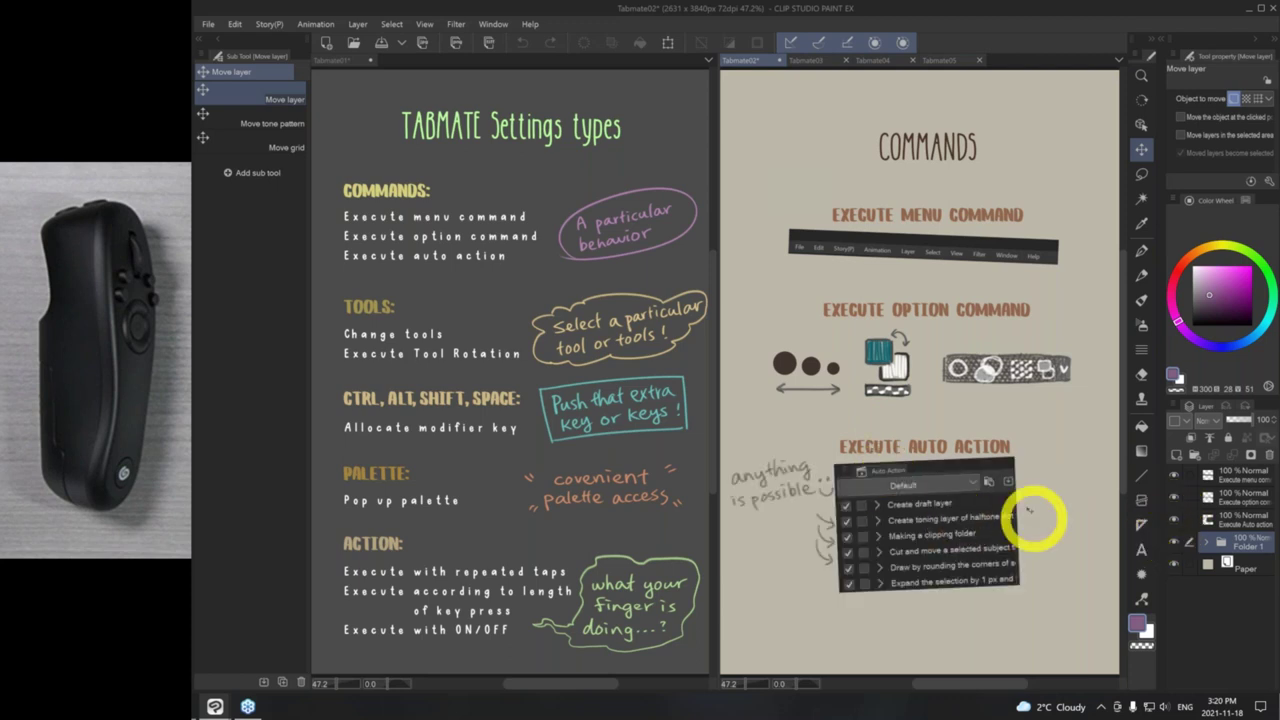
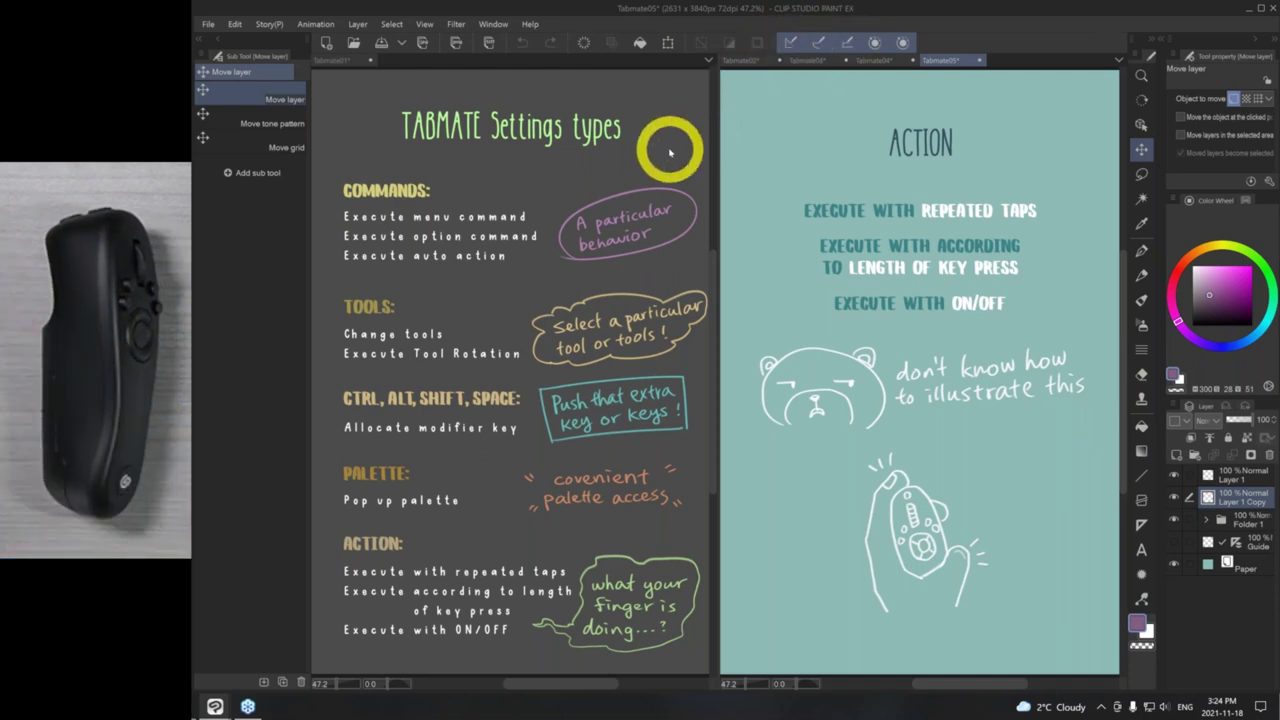
- Reopen the TABMATE settings to recheck the + Button's setting types and cancel without changing anything
click(211, 25)
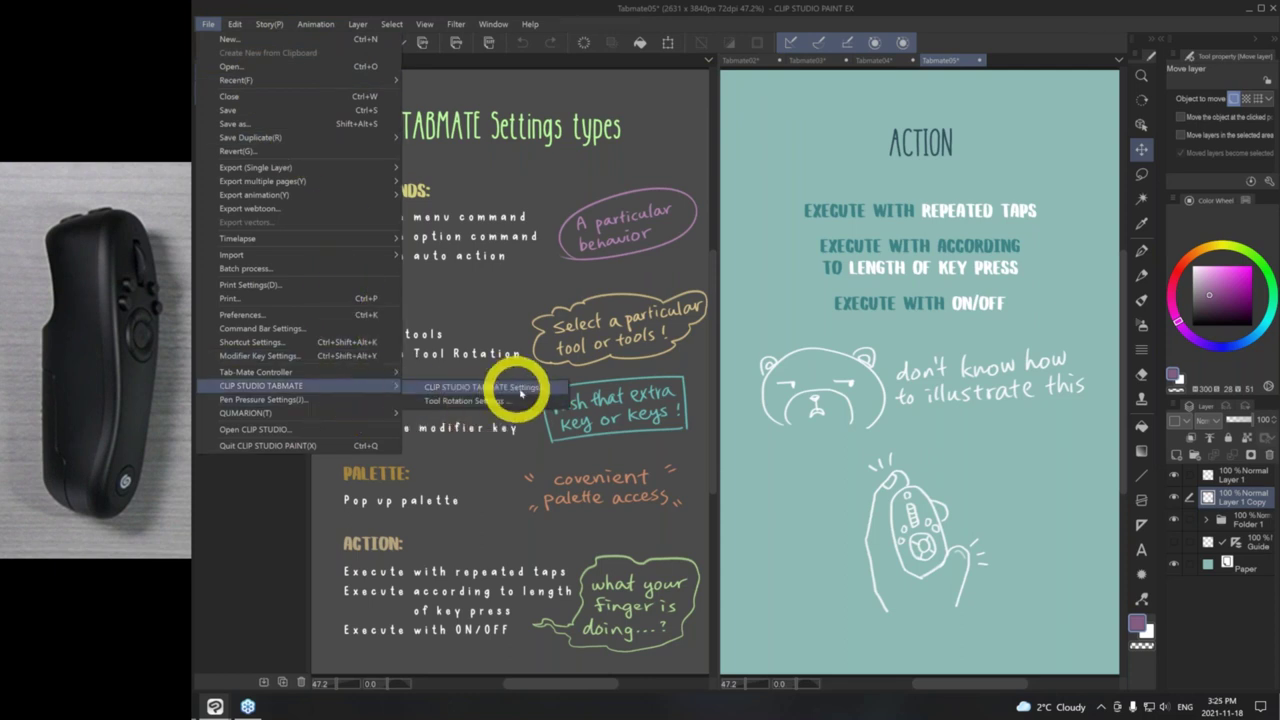
click(528, 393)
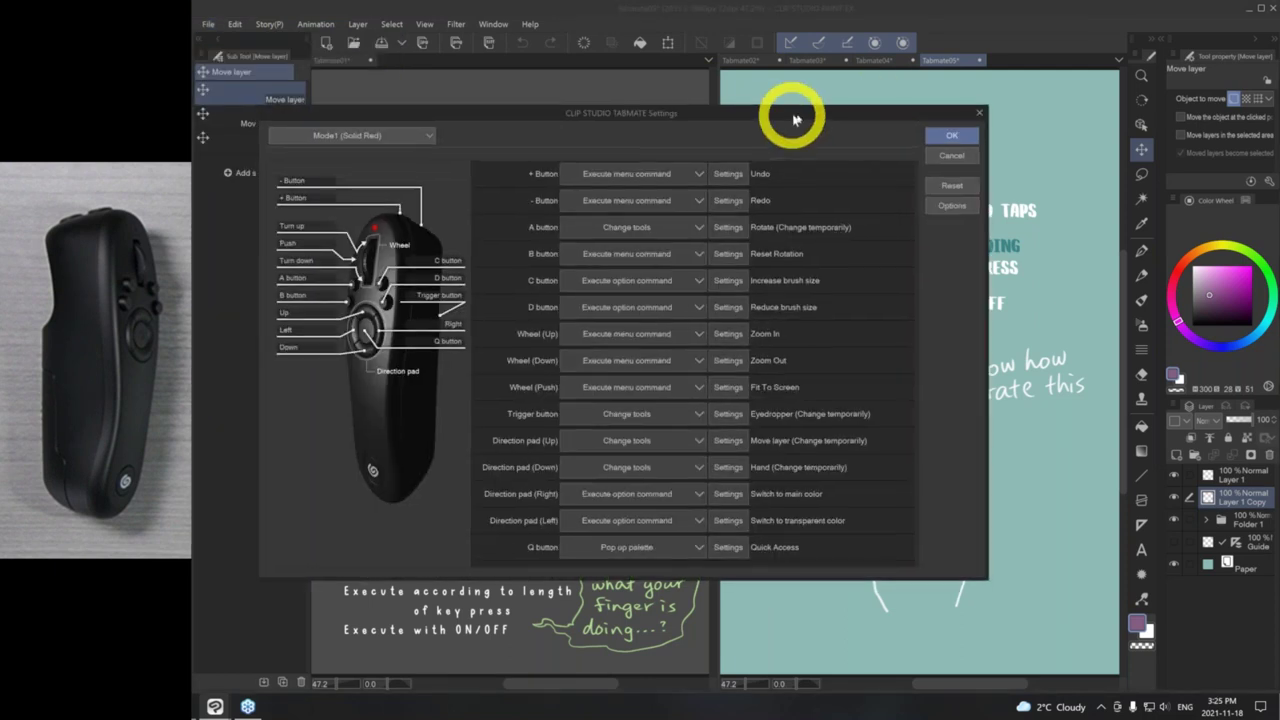
drag(789, 120, 915, 118)
click(788, 175)
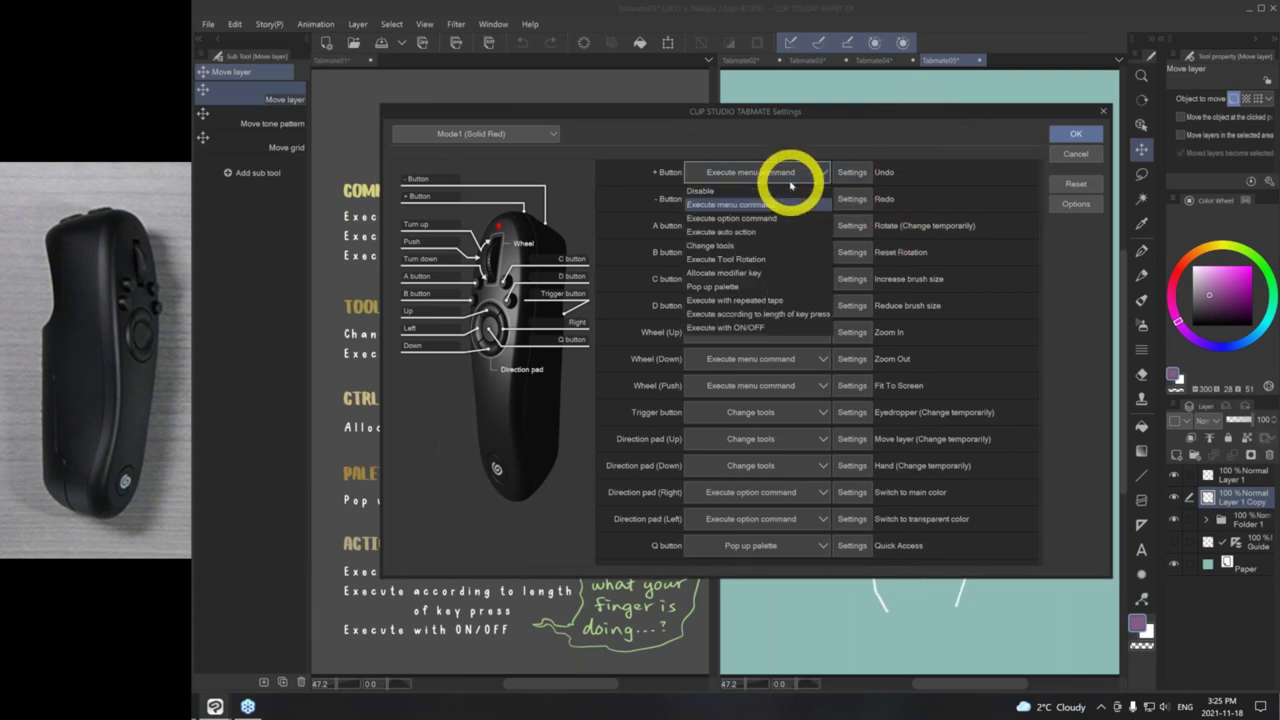
click(911, 114)
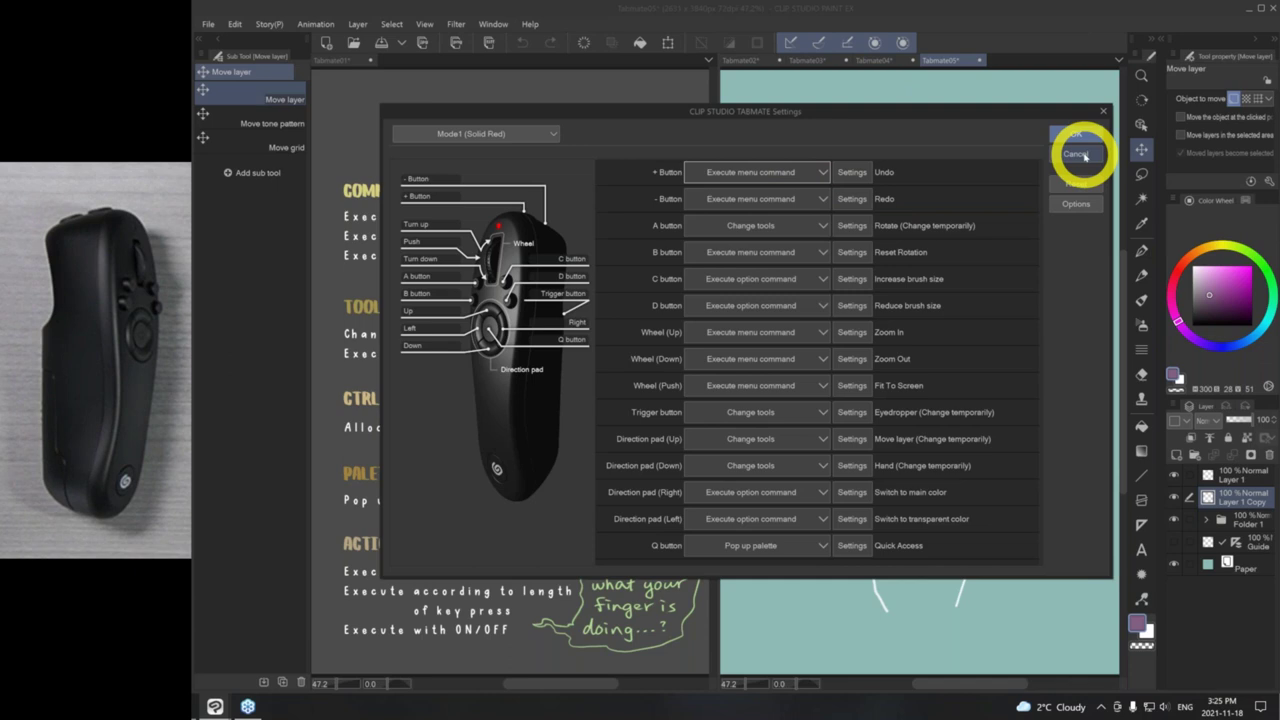
click(1082, 156)
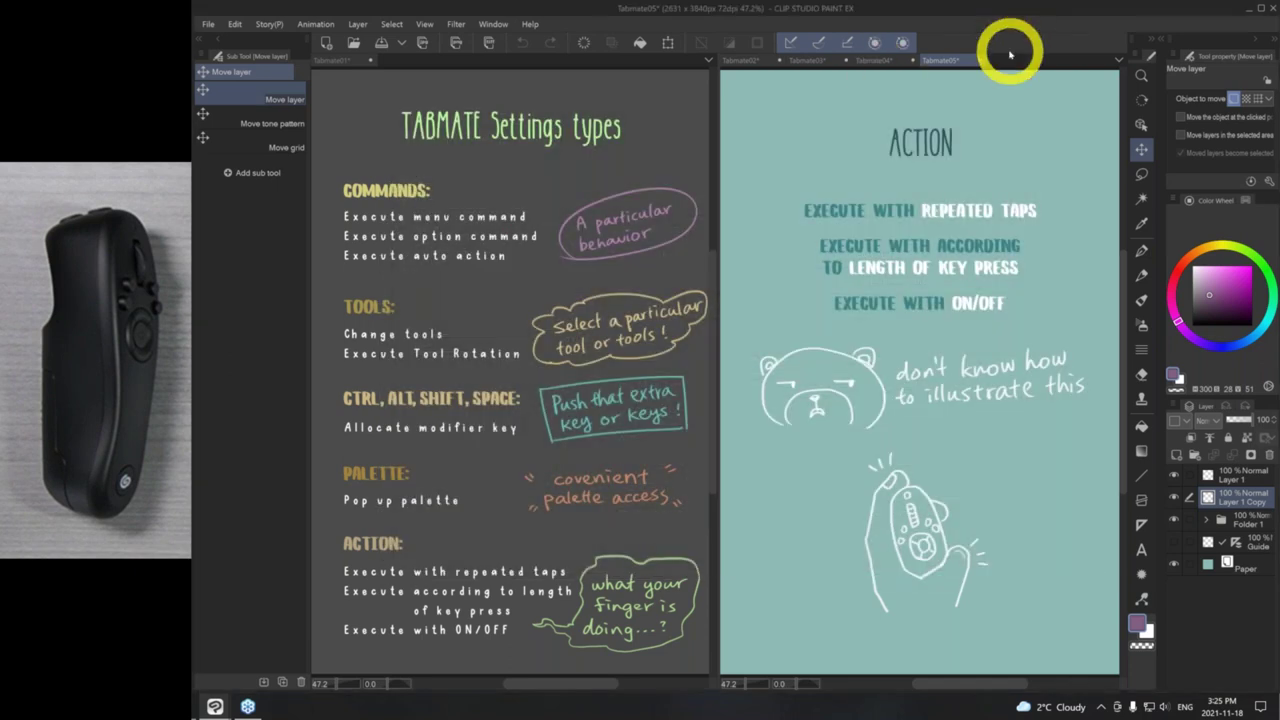
- Open the CSP Tabmate 01 Lineart Full copy and CSP Tabmate 01 painting Full copy images together
key(ctrl+o)
drag(434, 240, 322, 93)
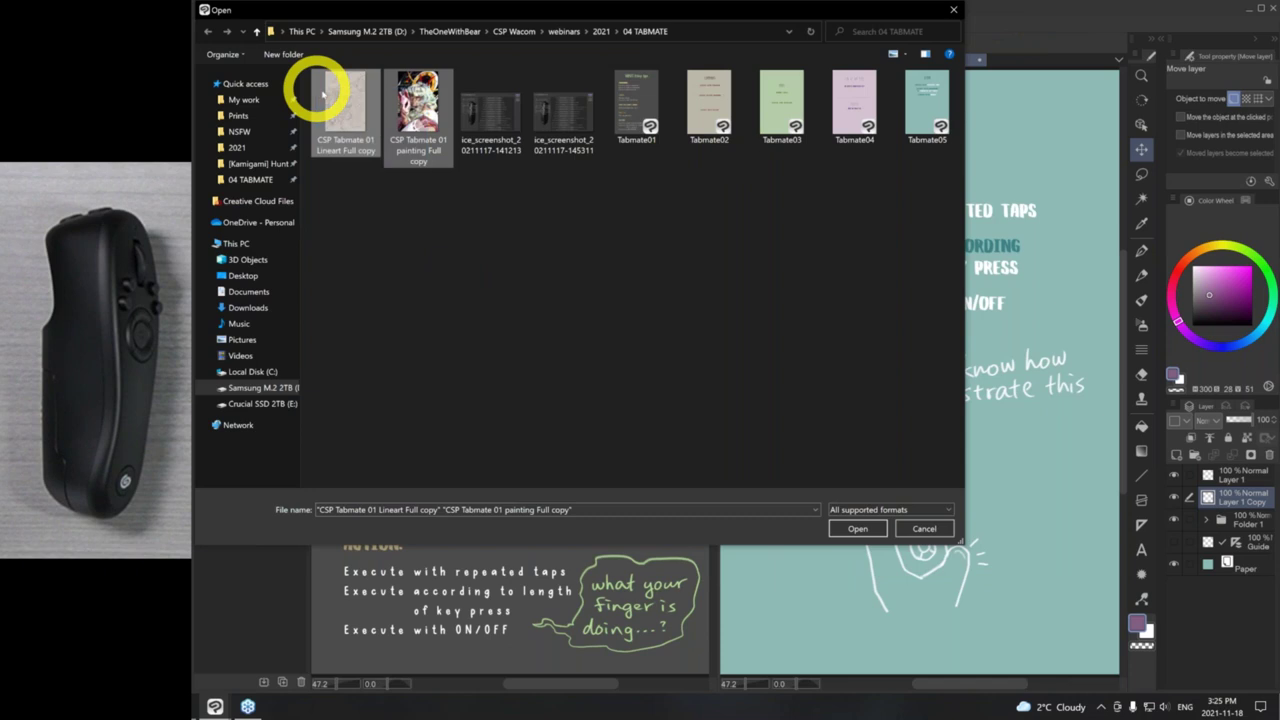
click(858, 528)
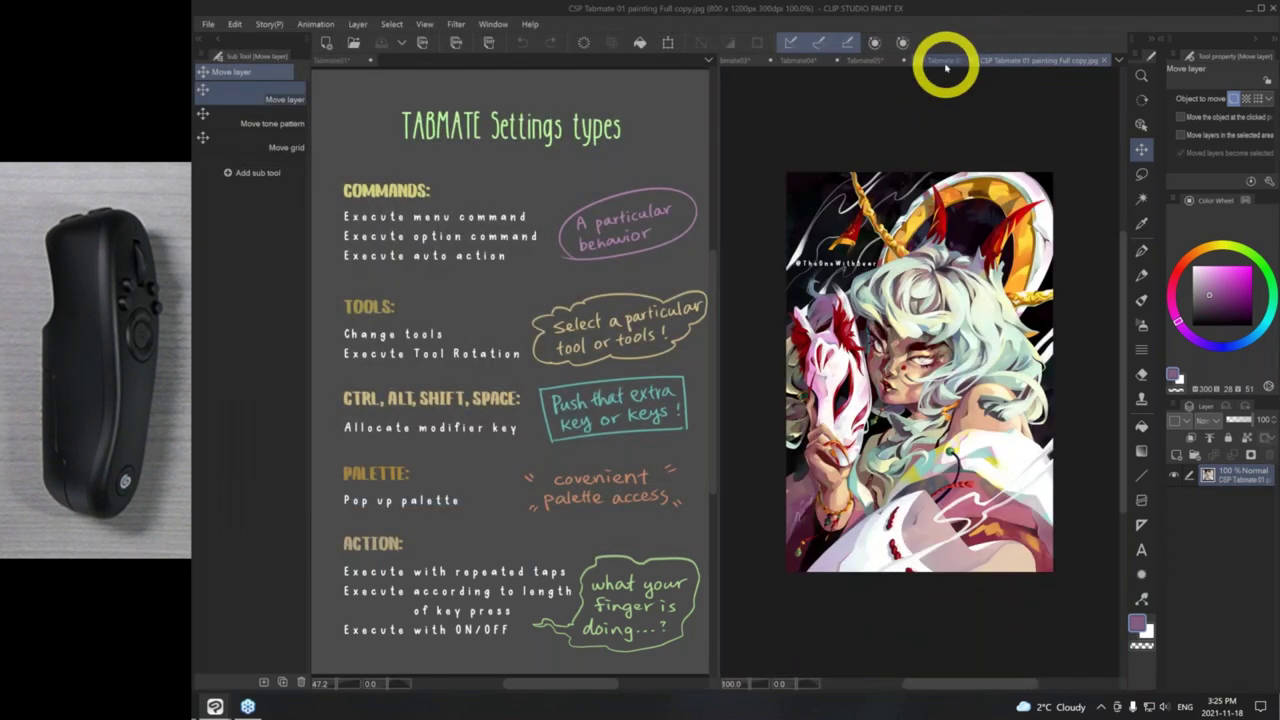
- Move the lineart and painting documents into the pane with Tabmate01 and bring the lineart to the front
mouse_move(943, 58)
mouse_down()
mouse_move(410, 50)
mouse_move(398, 65)
mouse_up()
mouse_move(1063, 61)
mouse_down()
mouse_move(563, 89)
mouse_move(526, 55)
mouse_up()
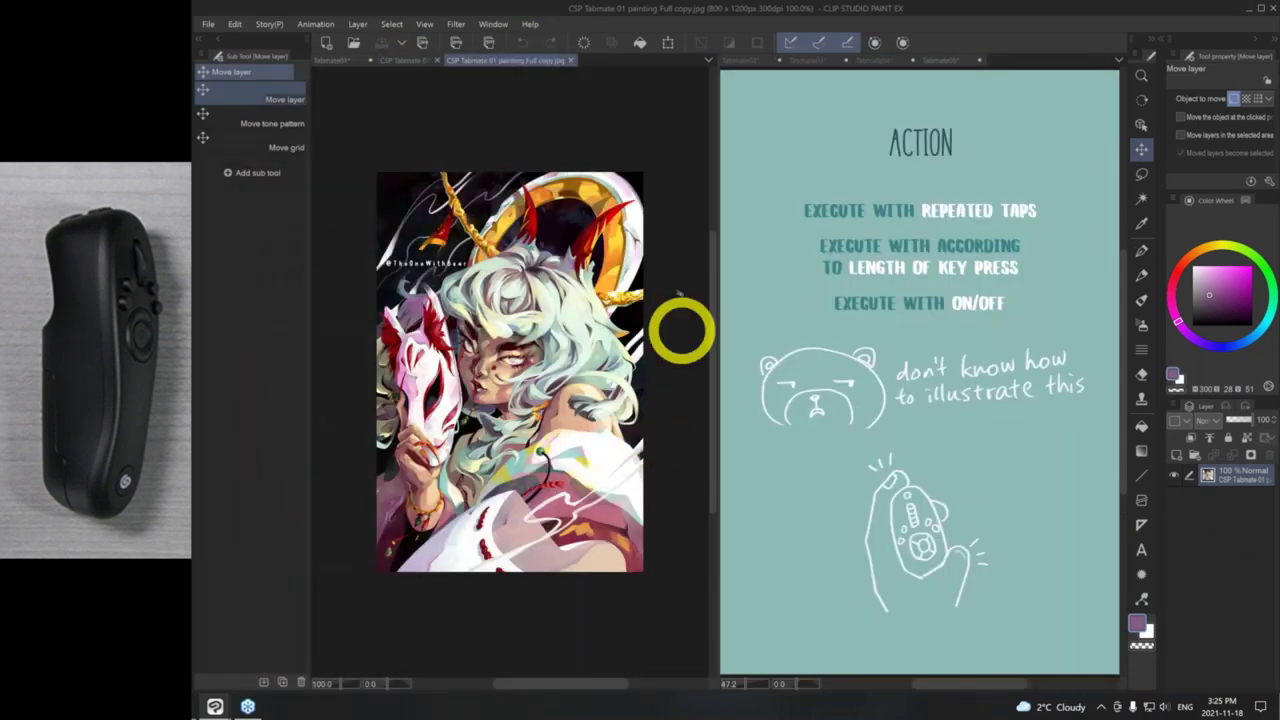
click(409, 60)
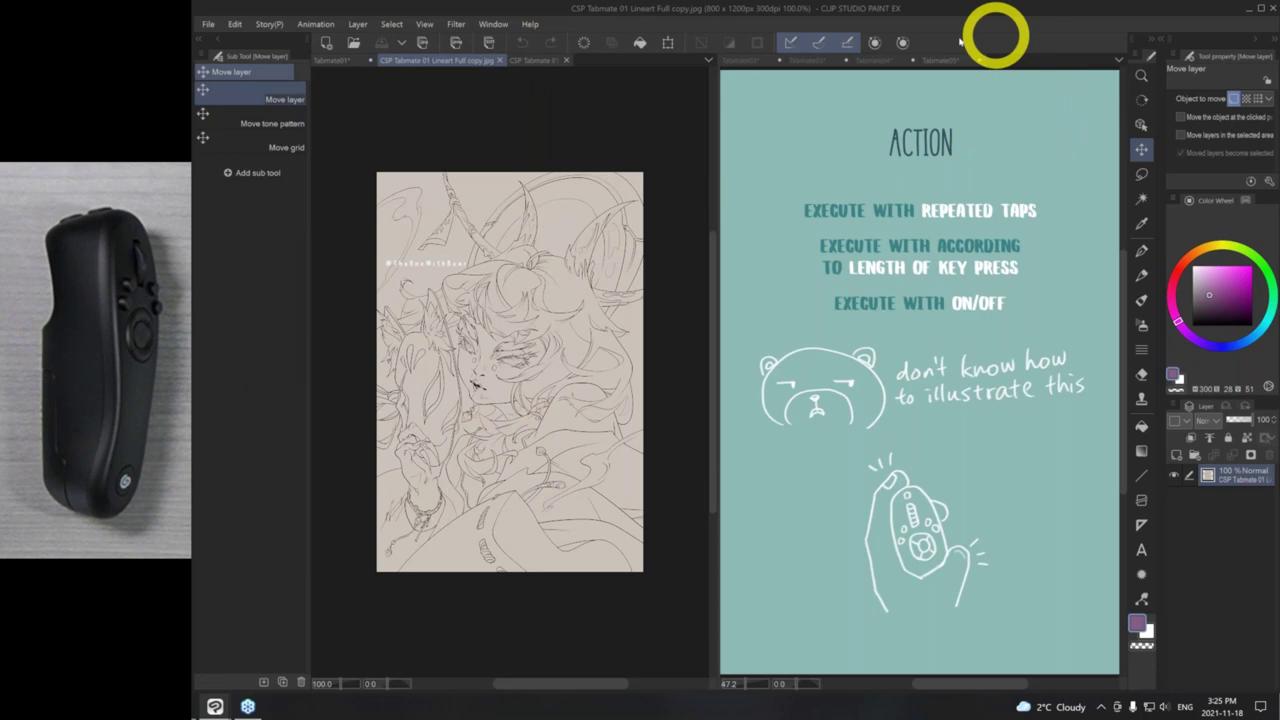
- Create a blank 2631 x 3840 px, 72 dpi illustration beside the artwork and bring the painting to the front of its pane
click(904, 42)
click(416, 274)
drag(534, 64, 995, 66)
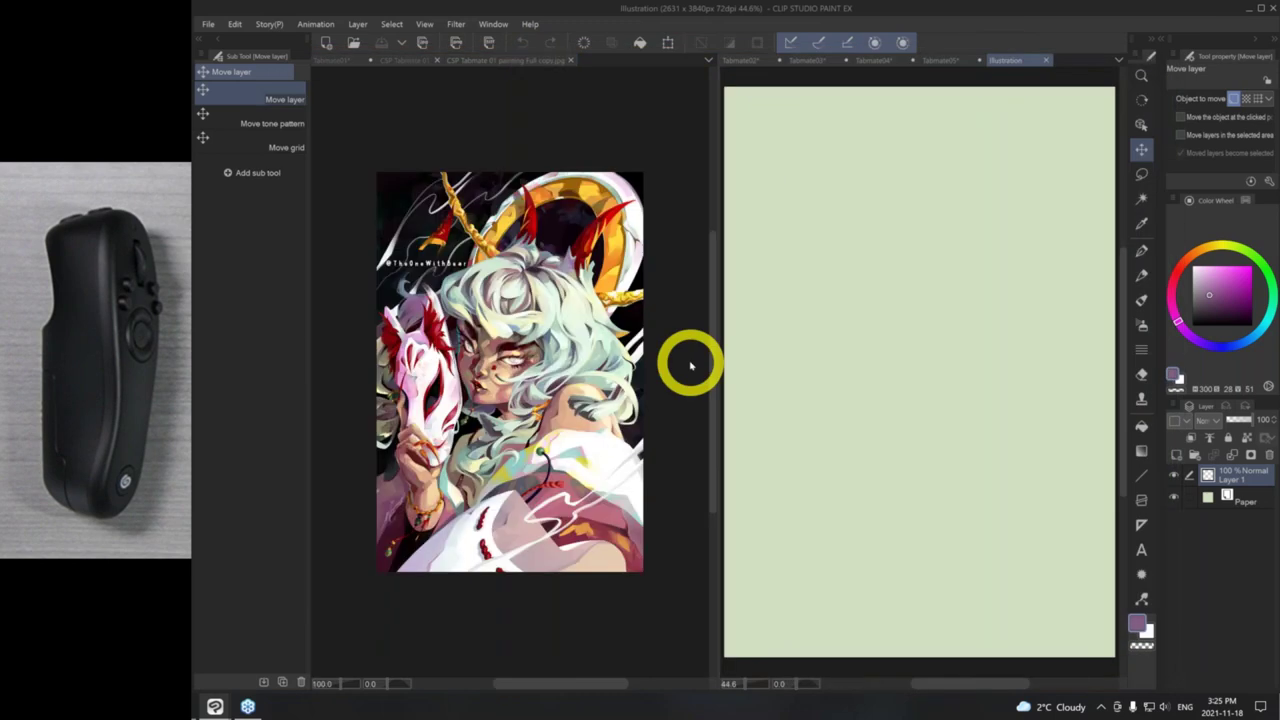
- Review the current button assignments for Mode1 (Solid Red) in the CLIP STUDIO TABMATE settings and close them without changes
click(209, 24)
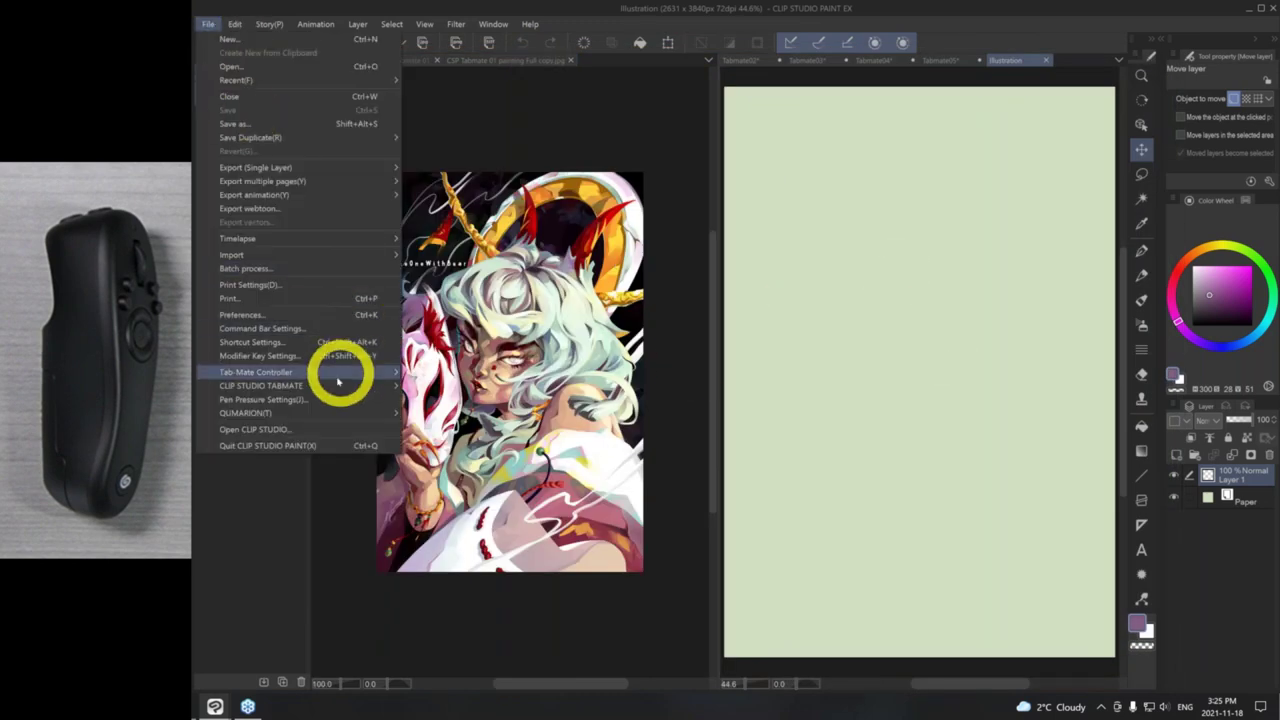
mouse_move(330, 385)
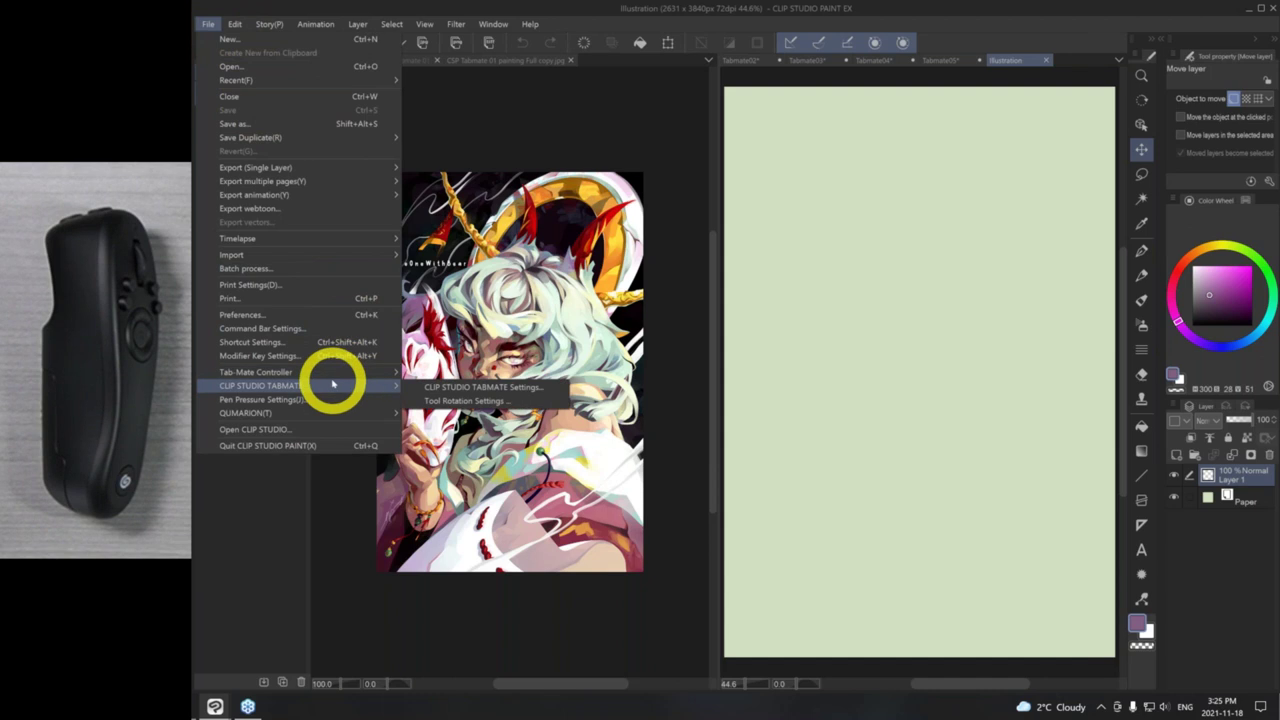
click(555, 388)
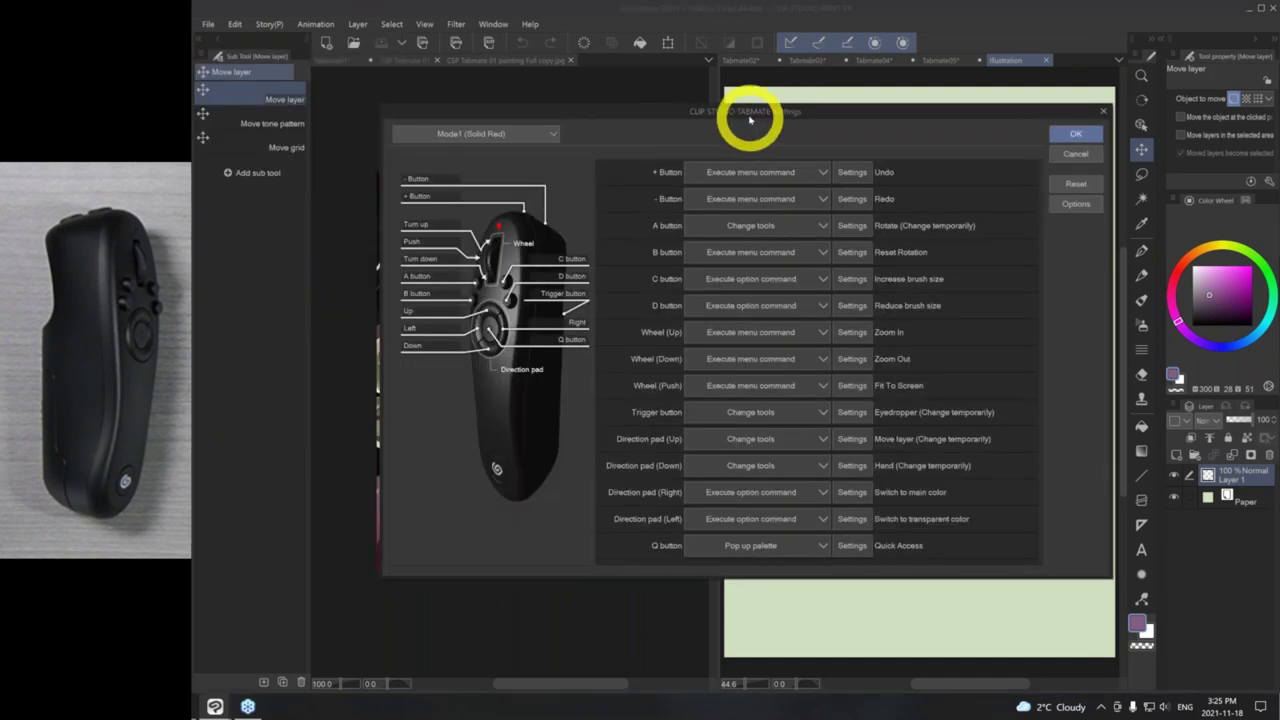
drag(749, 120, 734, 123)
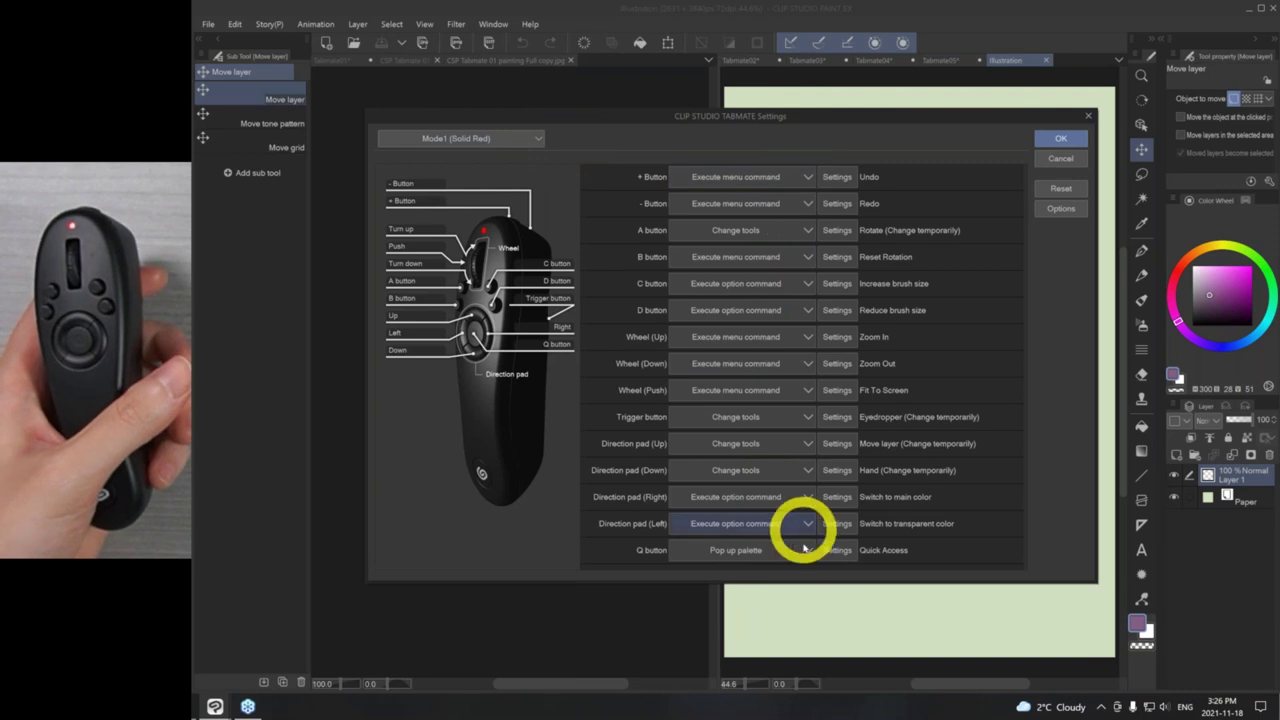
drag(857, 117, 840, 144)
click(1038, 188)
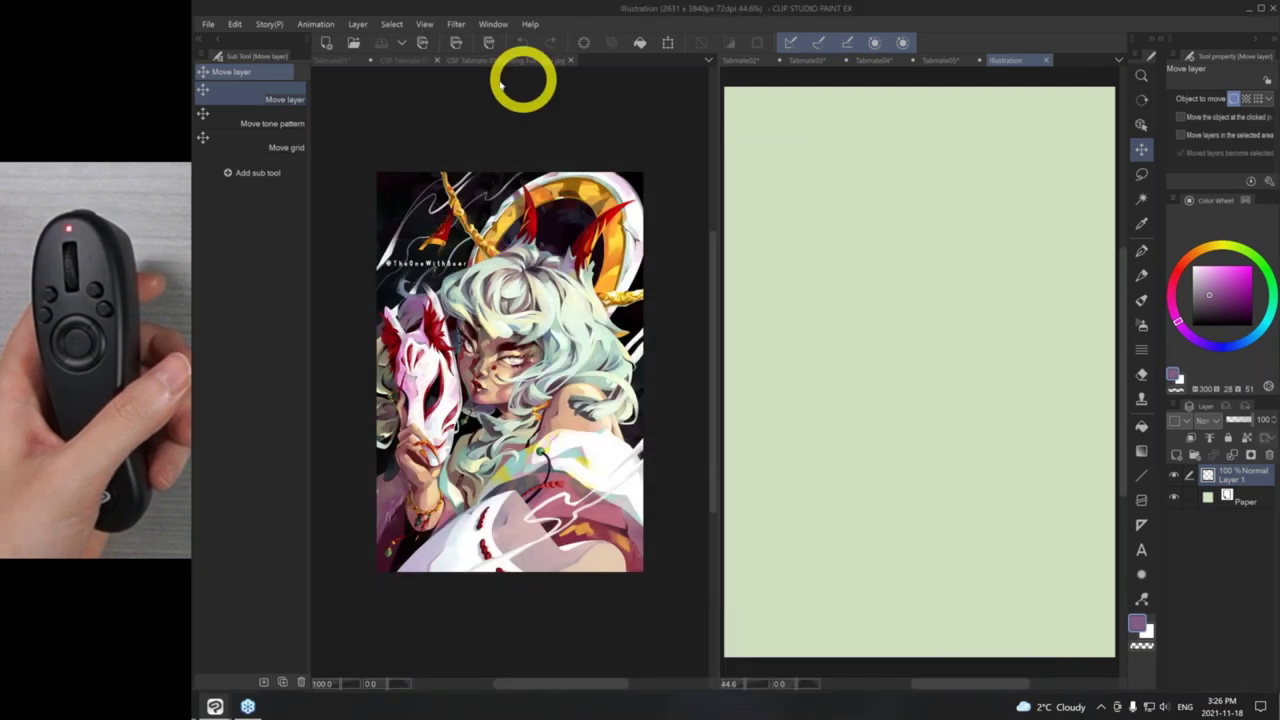
- Bring the lineart document to the front and set the A button to Execute Tool Rotation in the CLIP STUDIO TABMATE settings
click(403, 62)
click(210, 24)
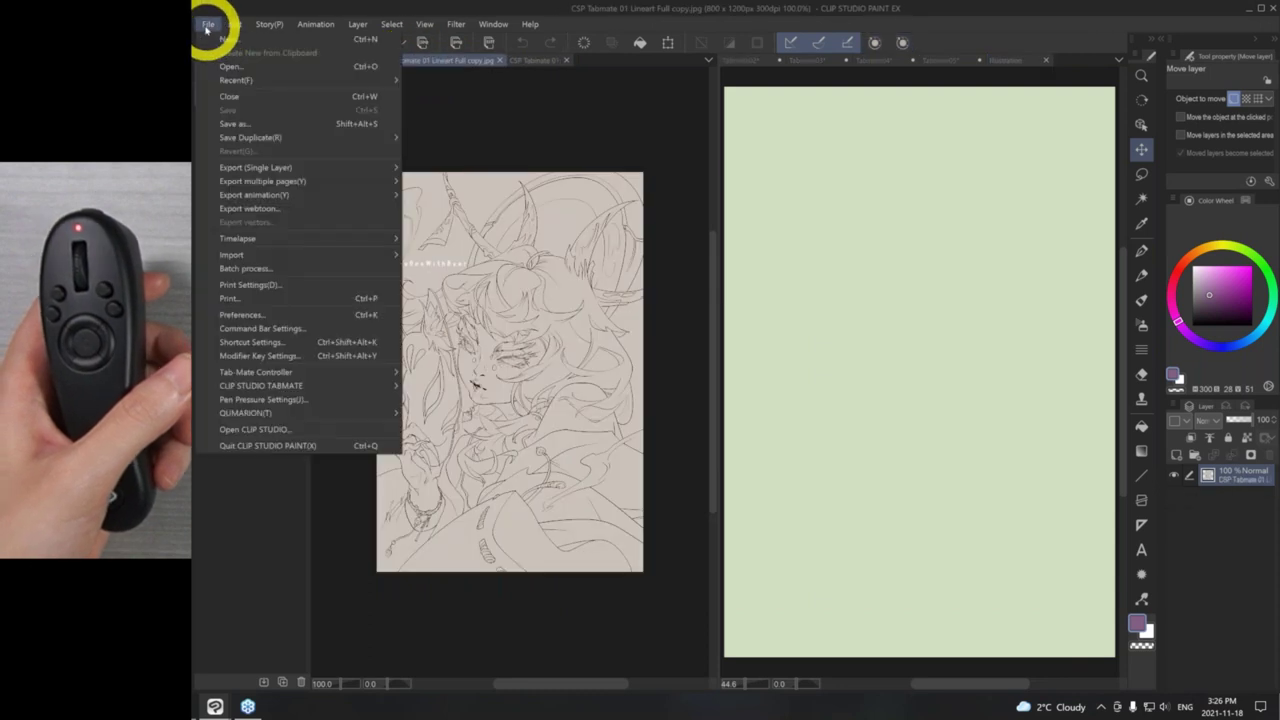
mouse_move(234, 23)
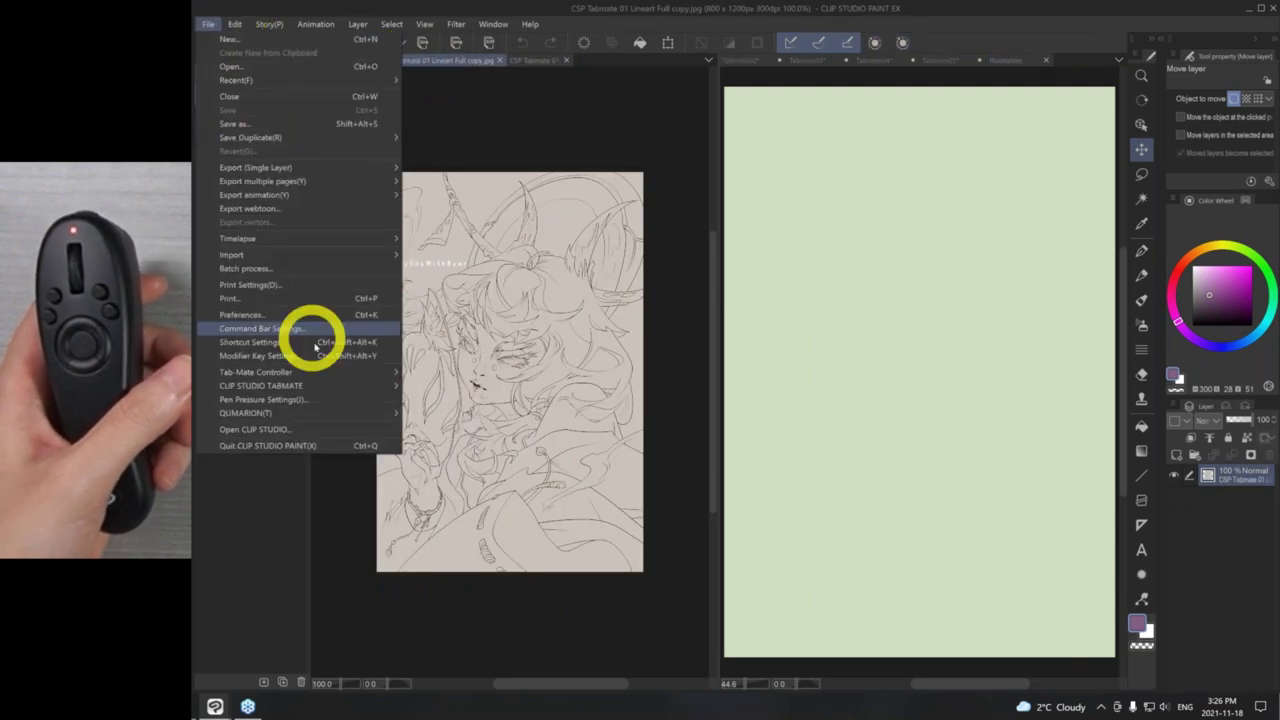
mouse_move(348, 385)
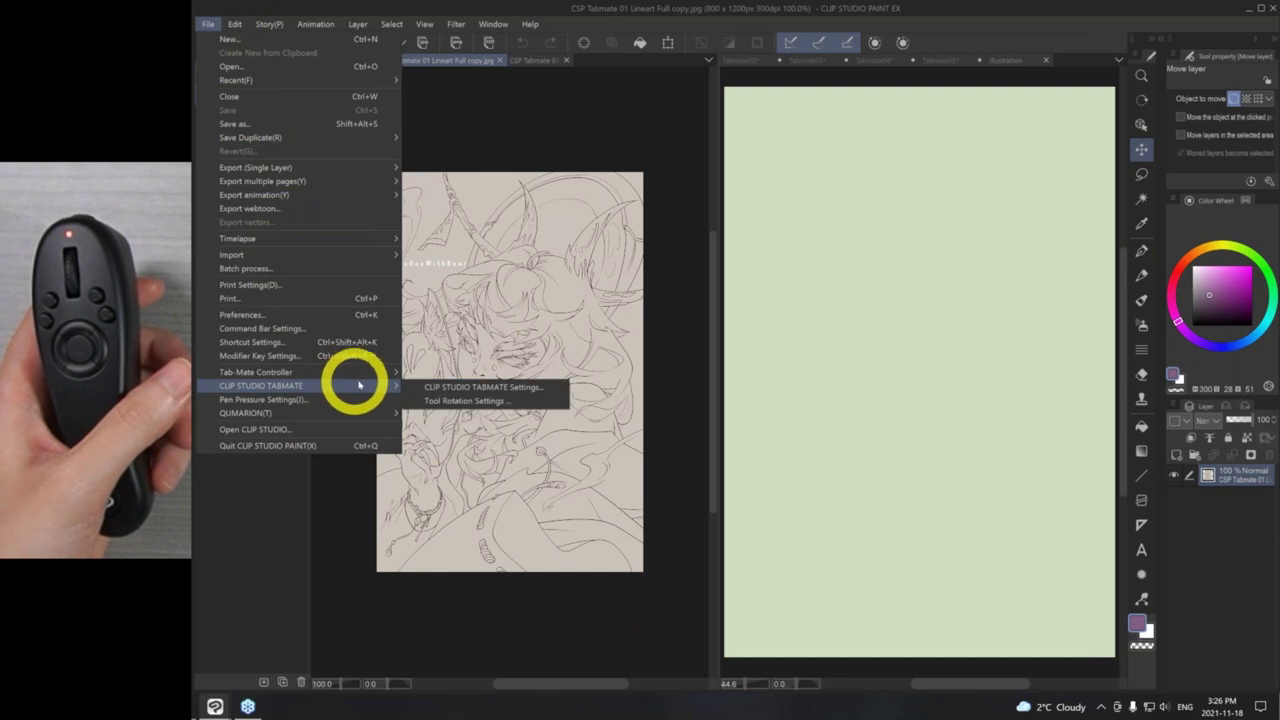
click(507, 386)
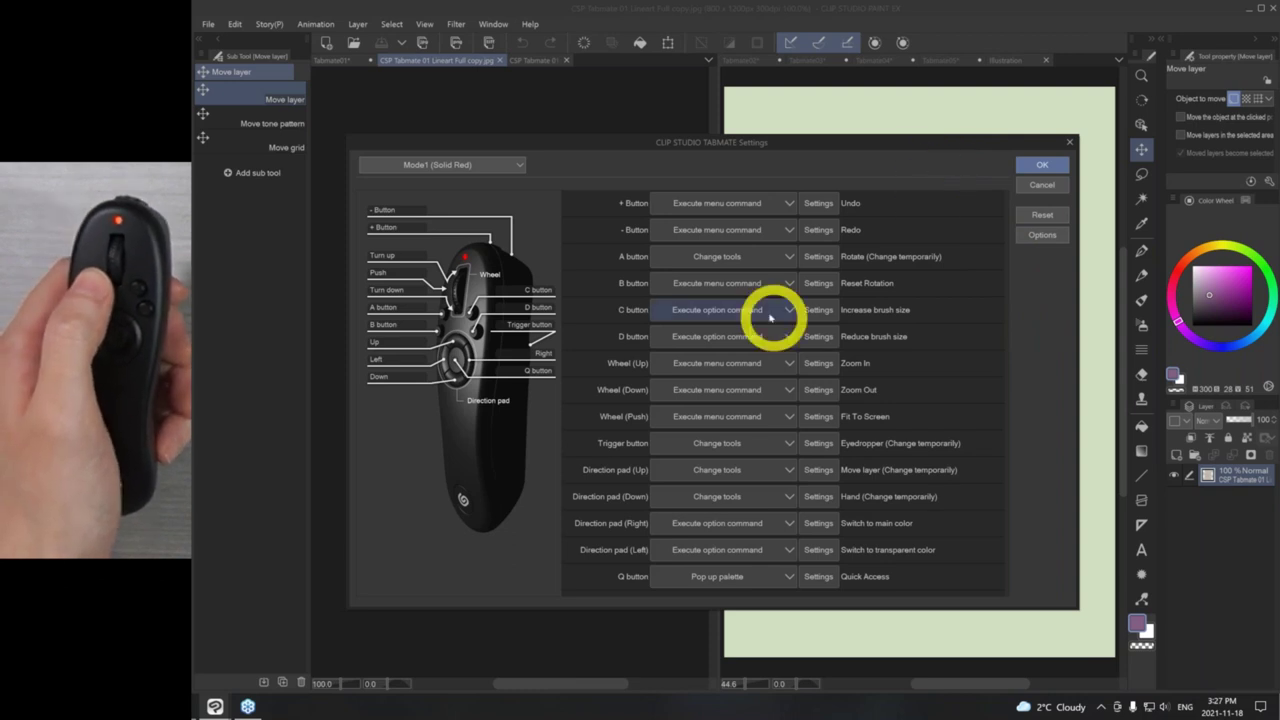
click(749, 259)
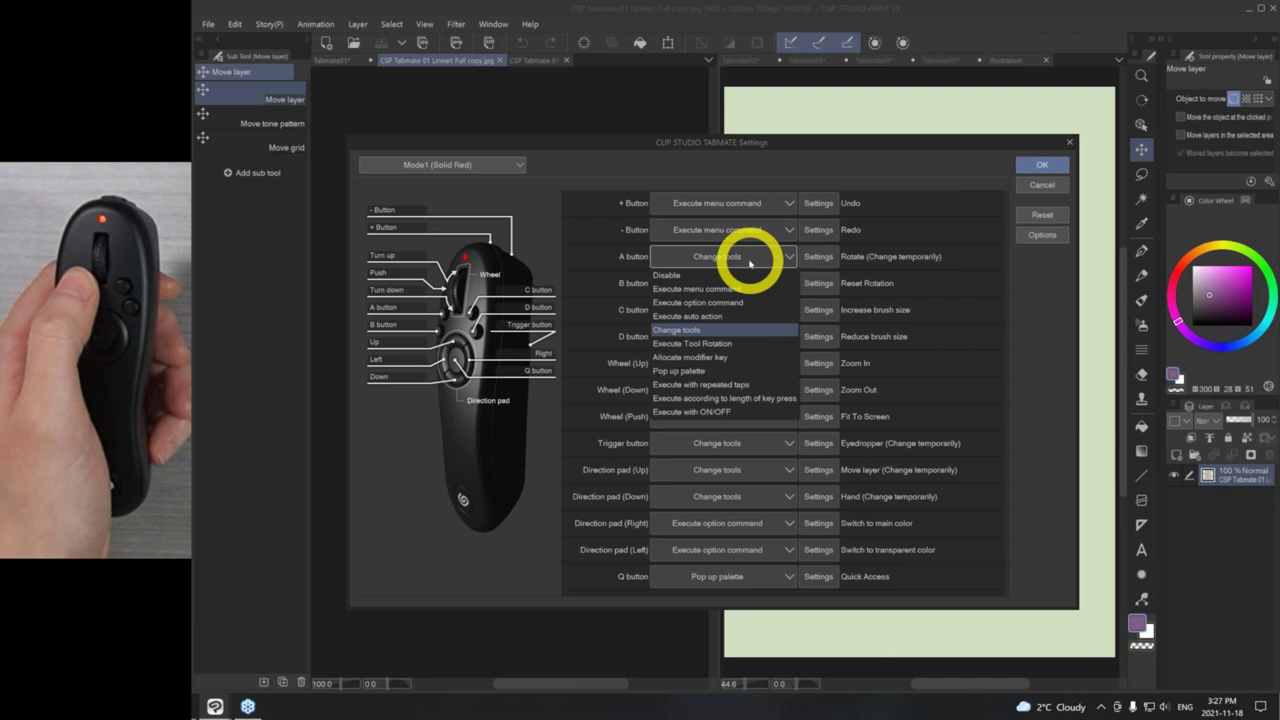
click(736, 342)
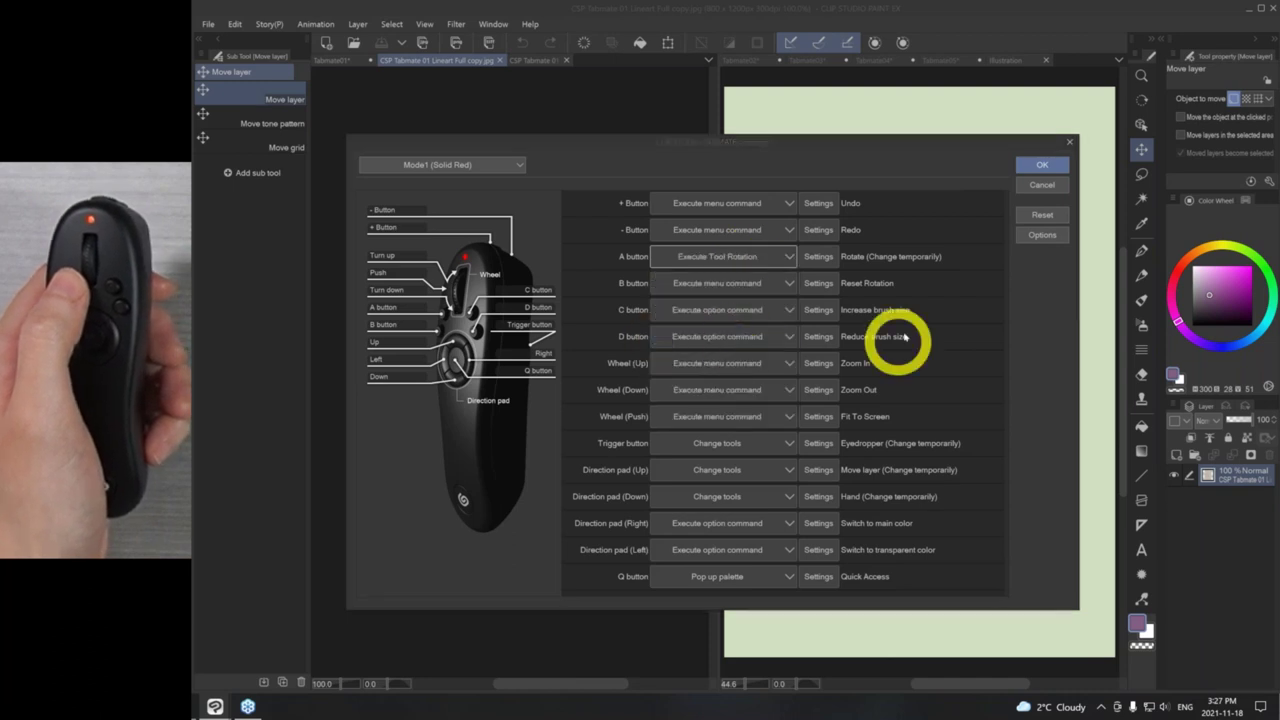
- Look through the saved presets in the A button's tool rotation settings, keeping Default Settings selected
mouse_move(400, 385)
mouse_down()
mouse_move(508, 371)
mouse_move(757, 277)
mouse_up()
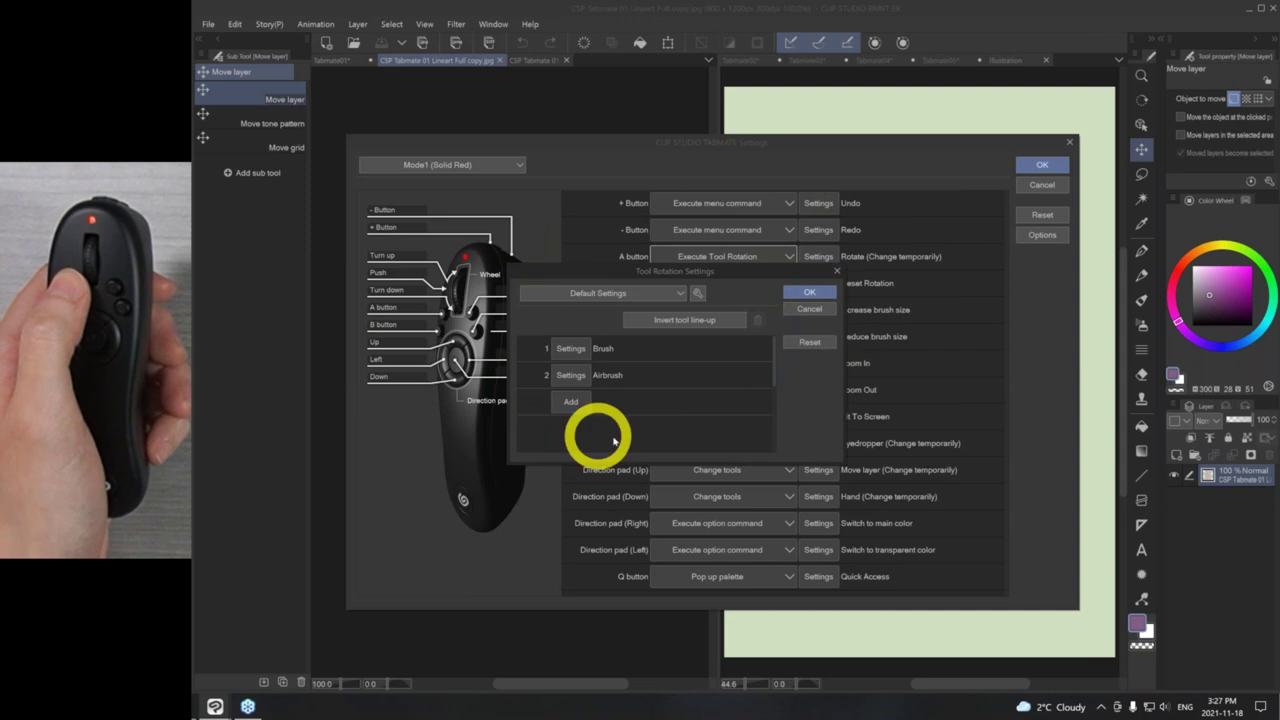
drag(766, 270, 792, 276)
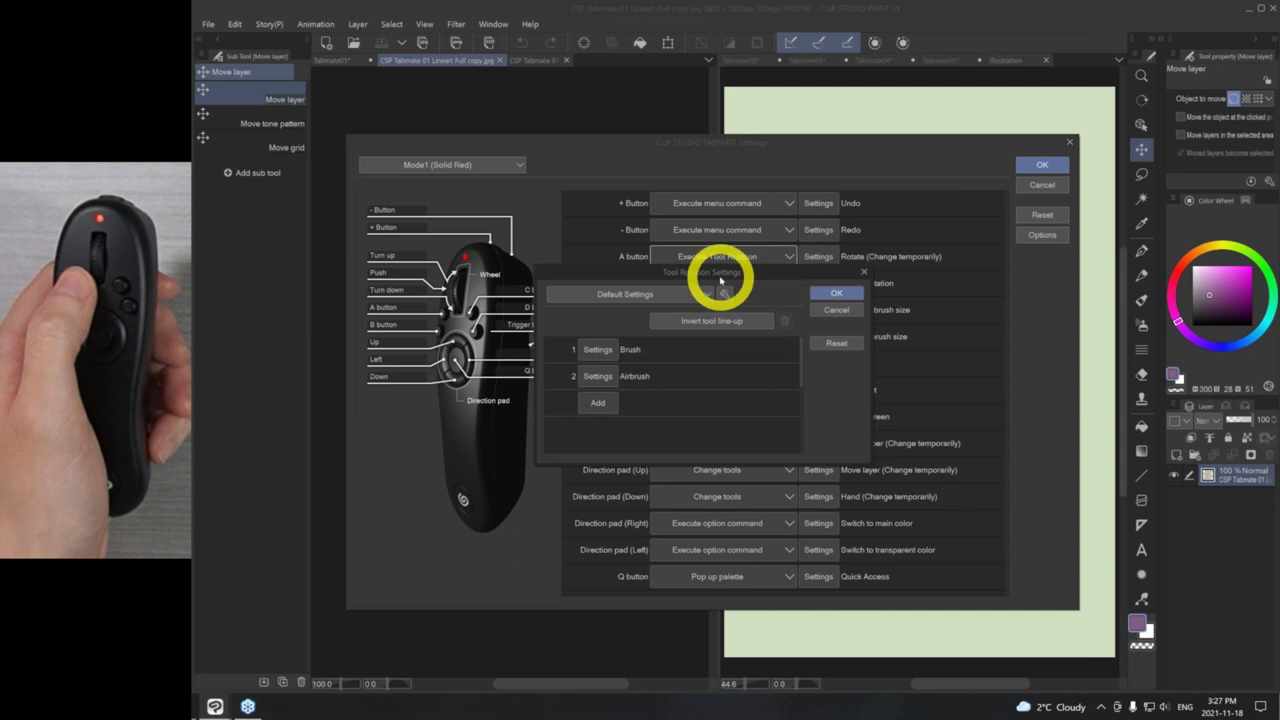
click(690, 295)
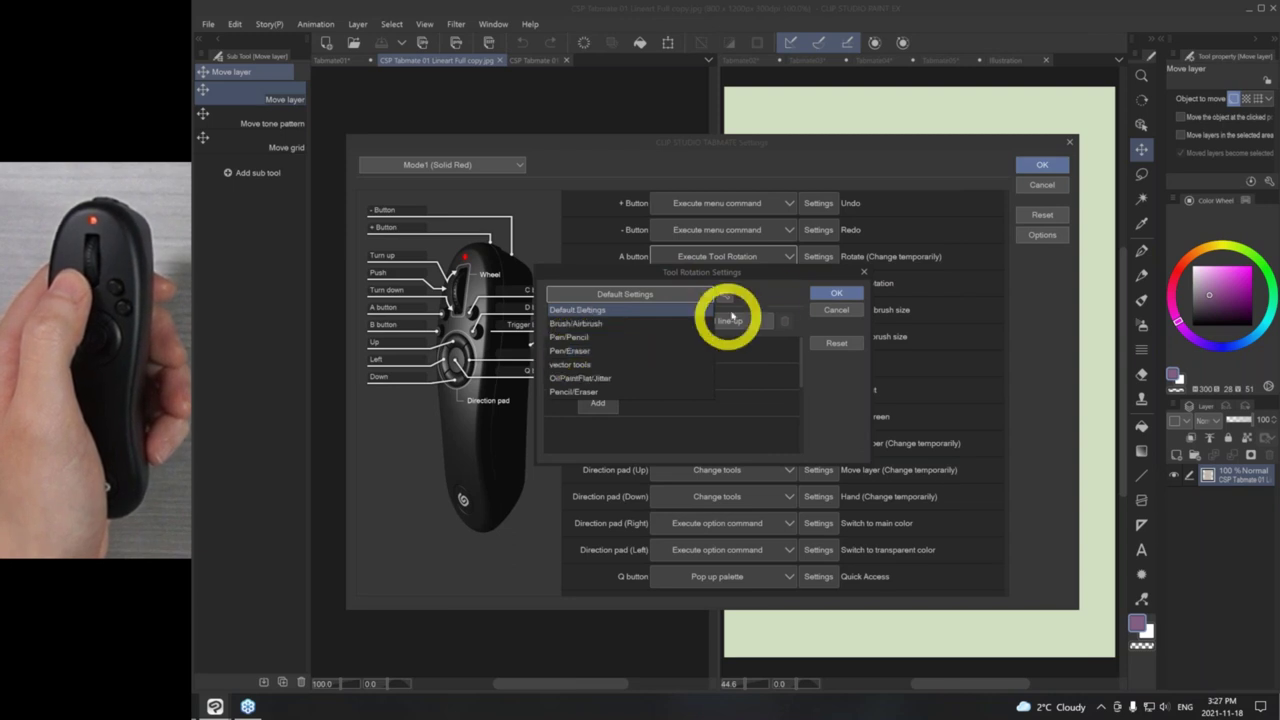
click(760, 300)
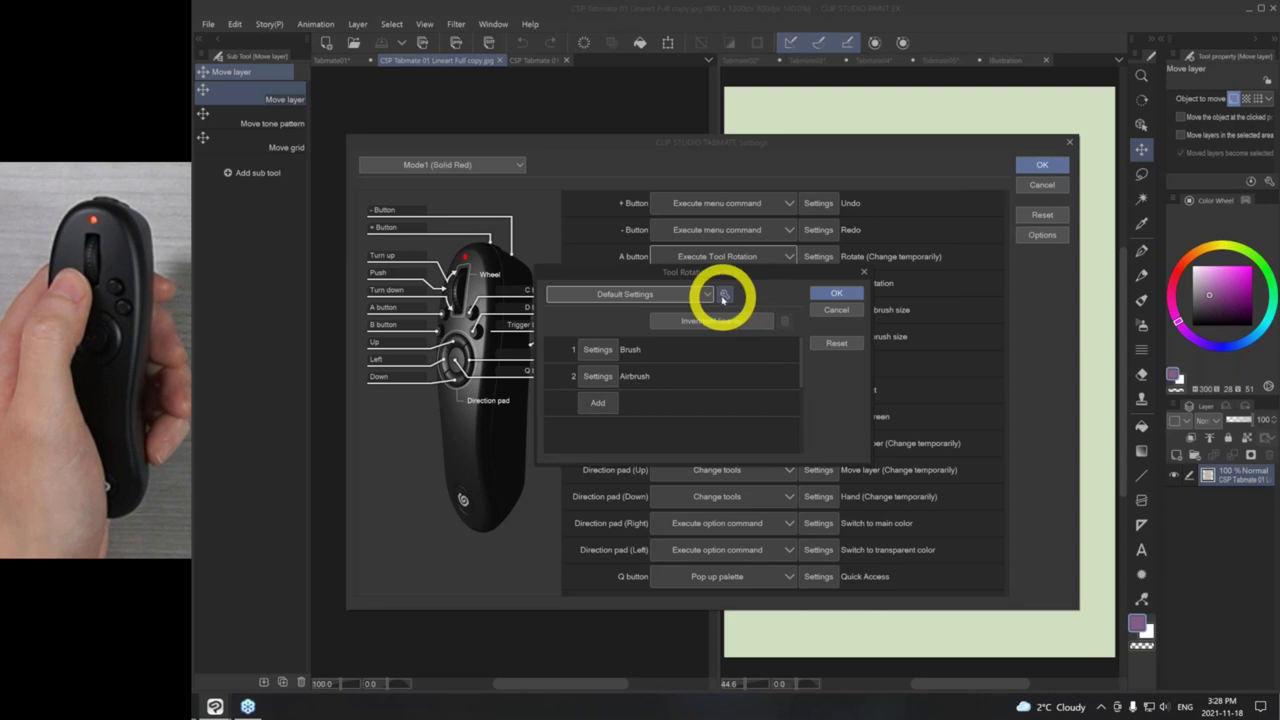
- Create a new tool rotation preset named "webinar yay"
click(726, 295)
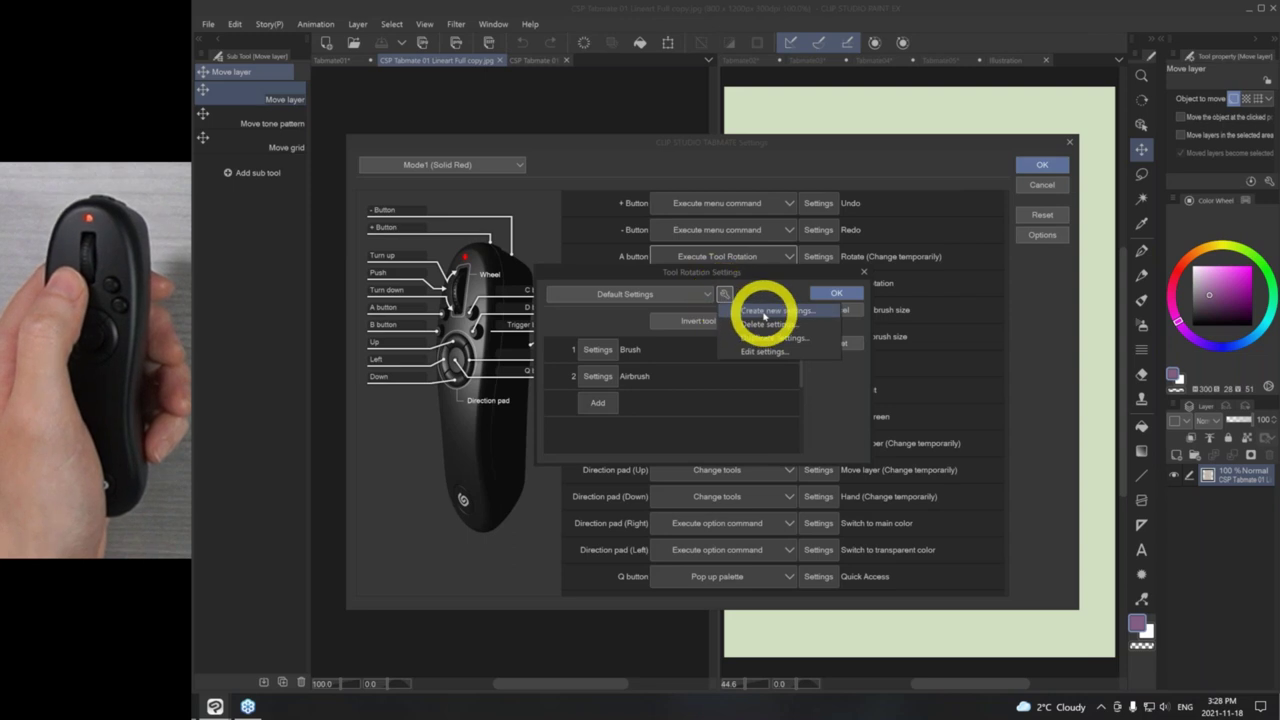
click(768, 313)
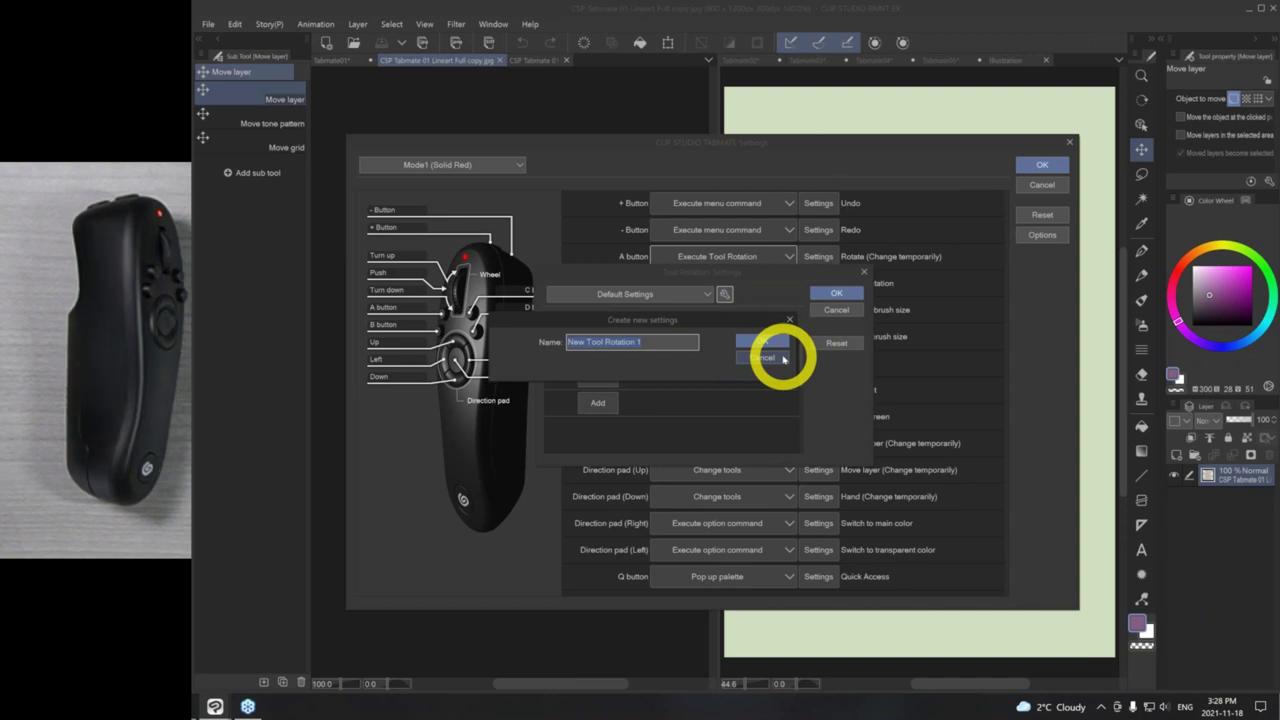
text(webinar yay)
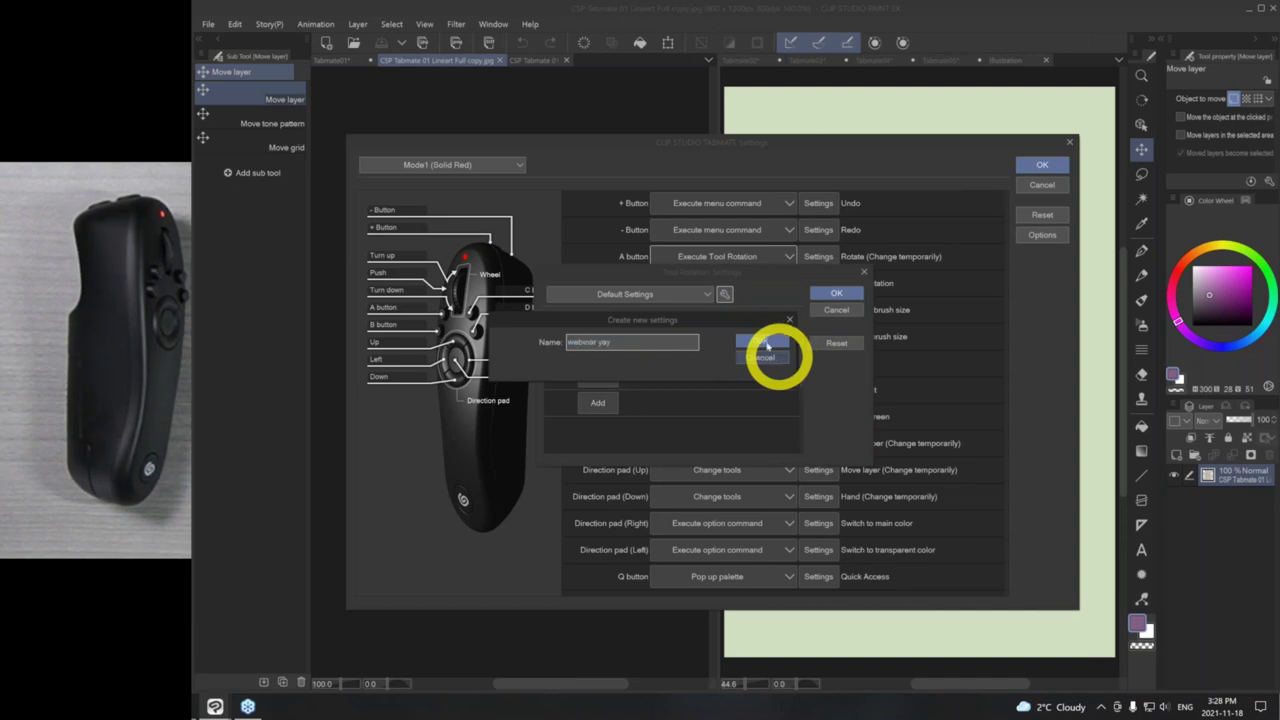
click(768, 342)
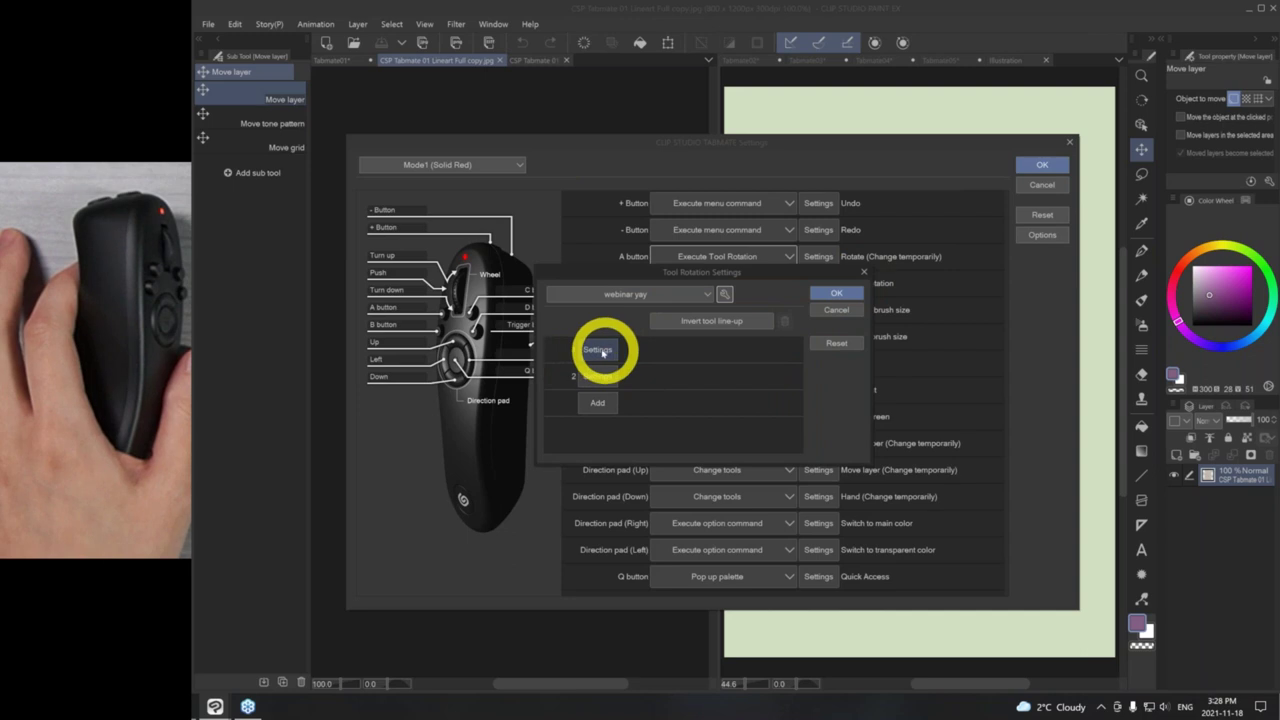
- Assign the Pen group as the first tool in the webinar yay rotation
click(596, 352)
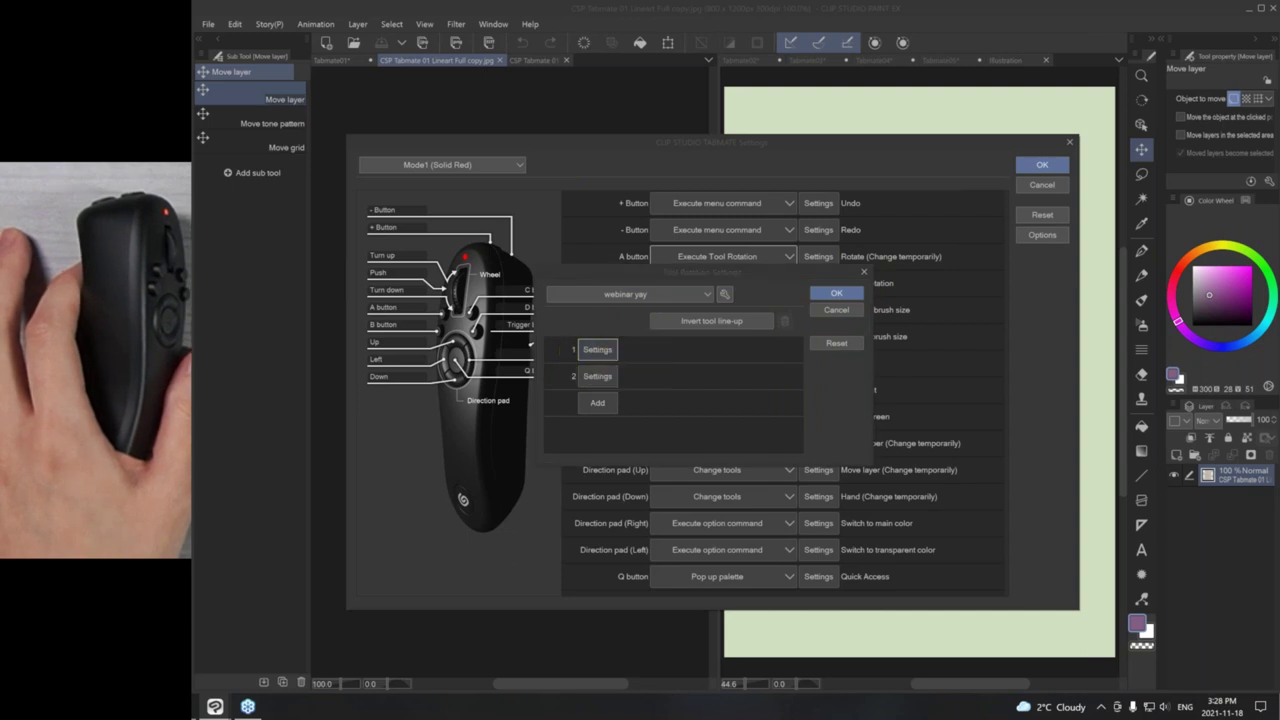
click(605, 403)
drag(703, 298, 1023, 238)
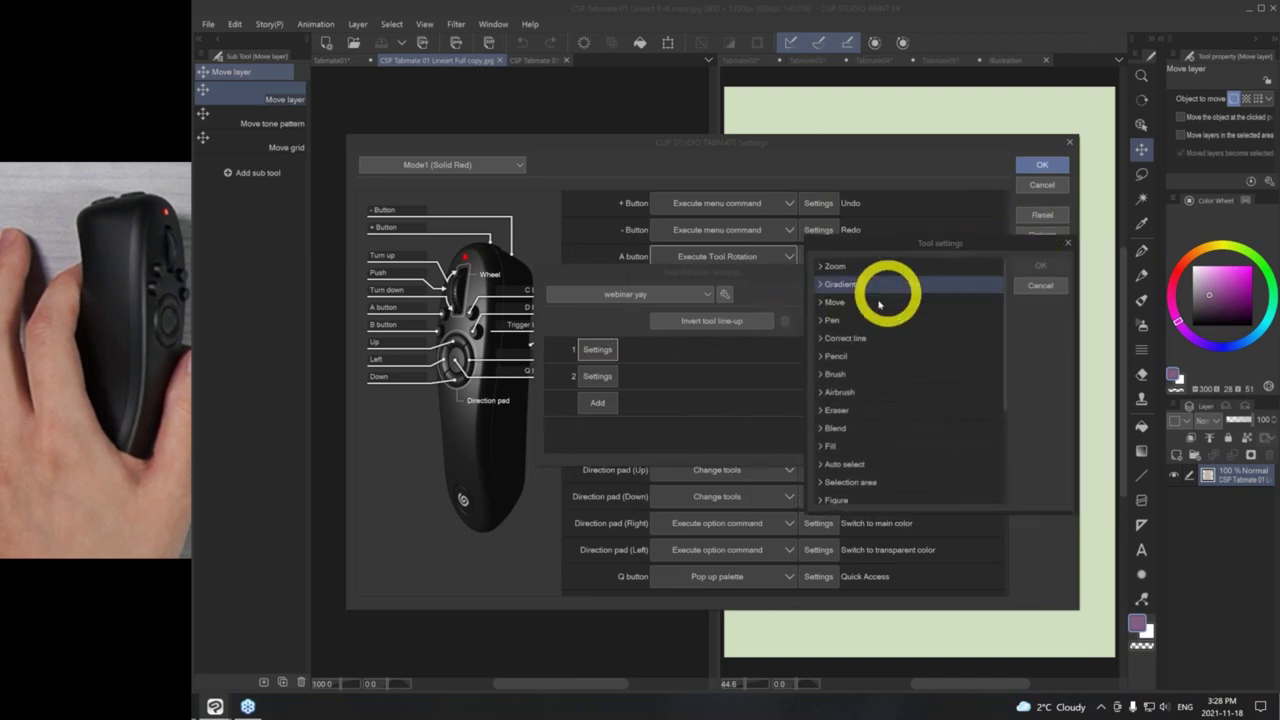
click(826, 322)
click(821, 321)
click(916, 358)
click(914, 336)
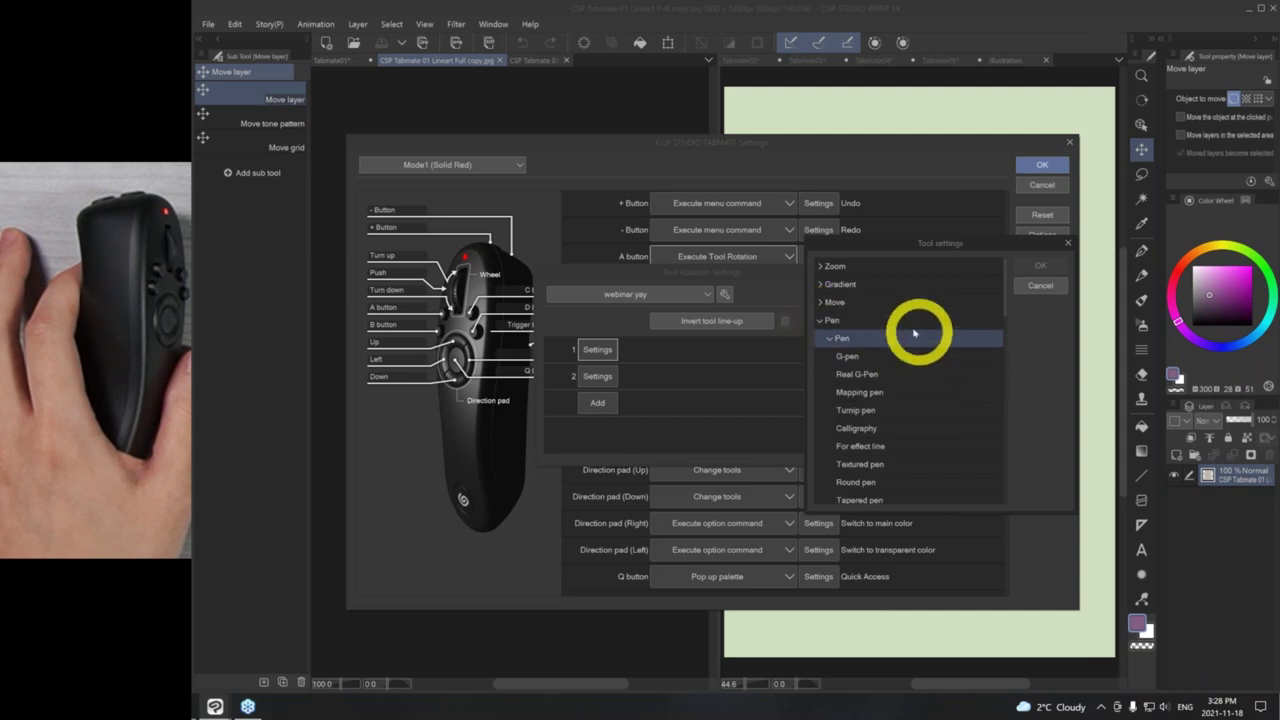
click(909, 411)
drag(909, 412, 856, 291)
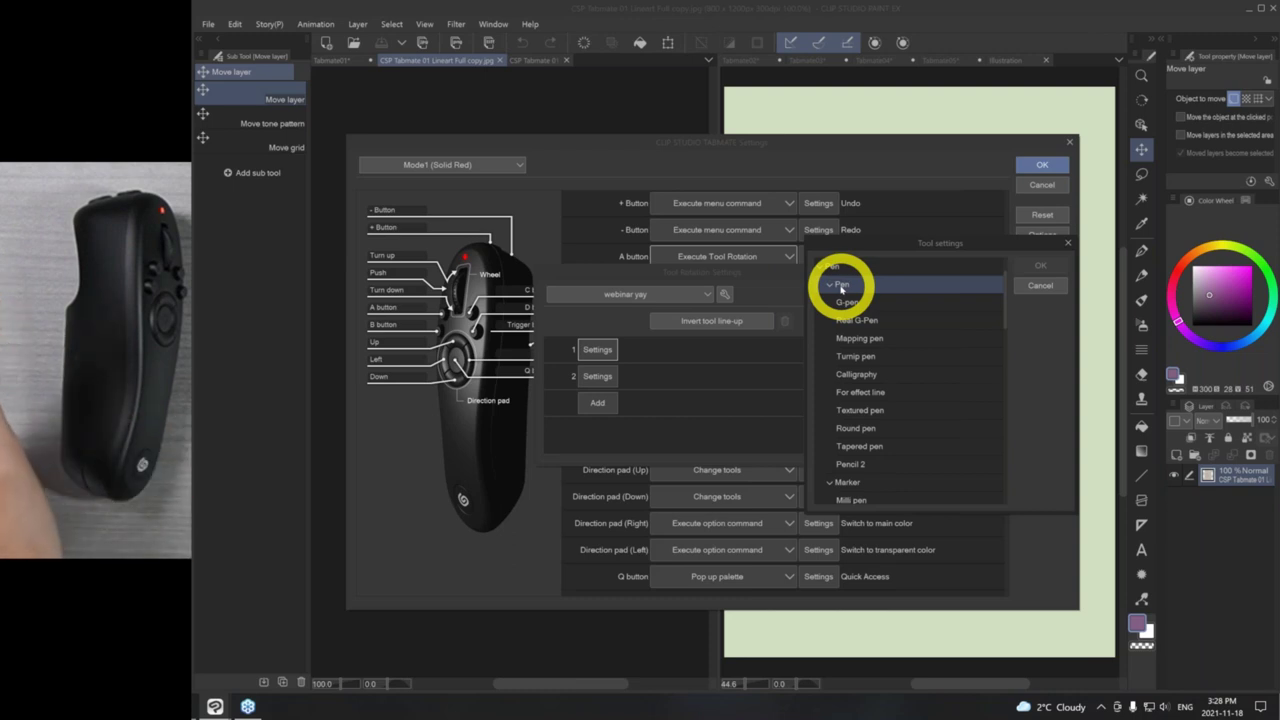
click(887, 303)
drag(851, 300, 924, 292)
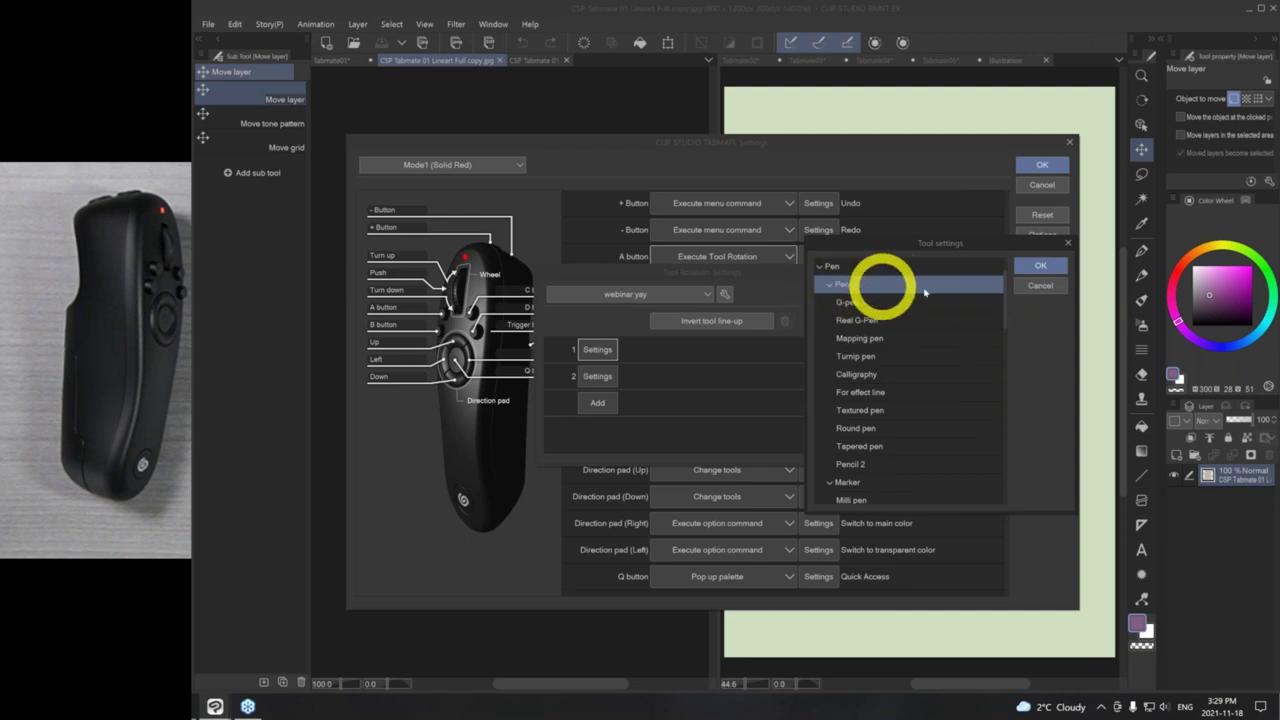
click(1039, 268)
- Assign the Eraser group as the second tool in the webinar yay rotation and apply the preset to the A button
click(597, 376)
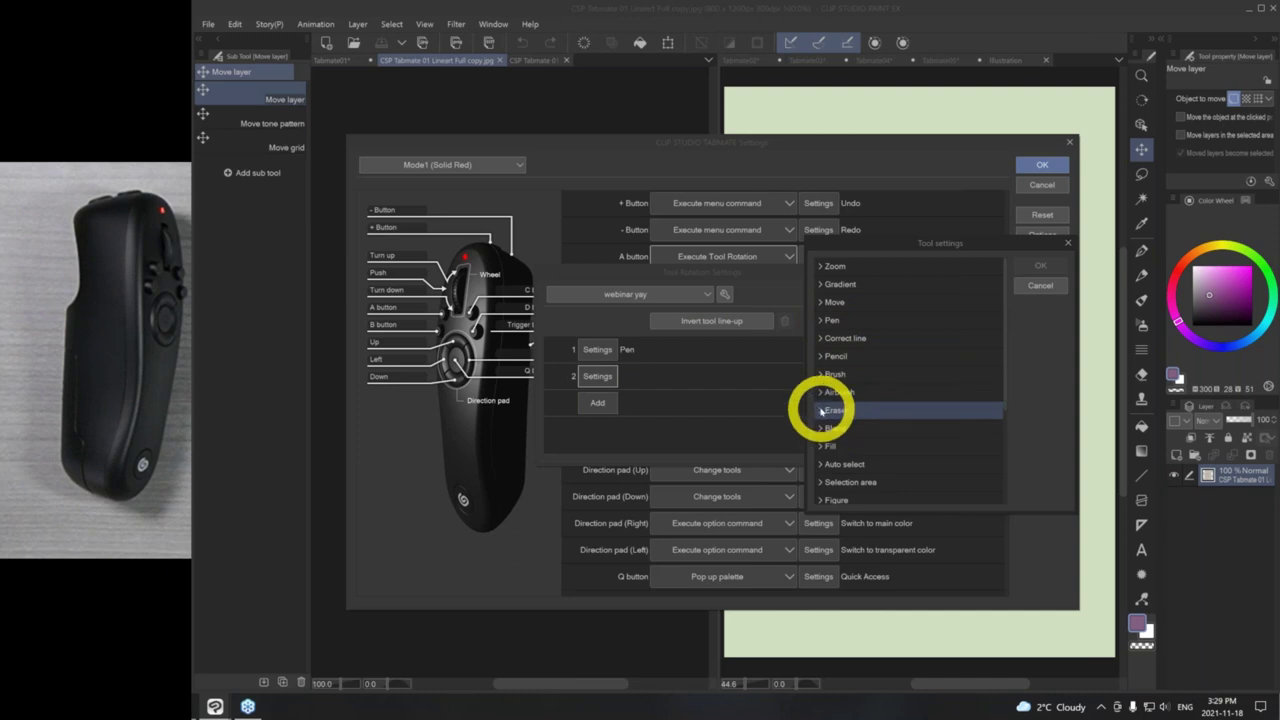
click(860, 410)
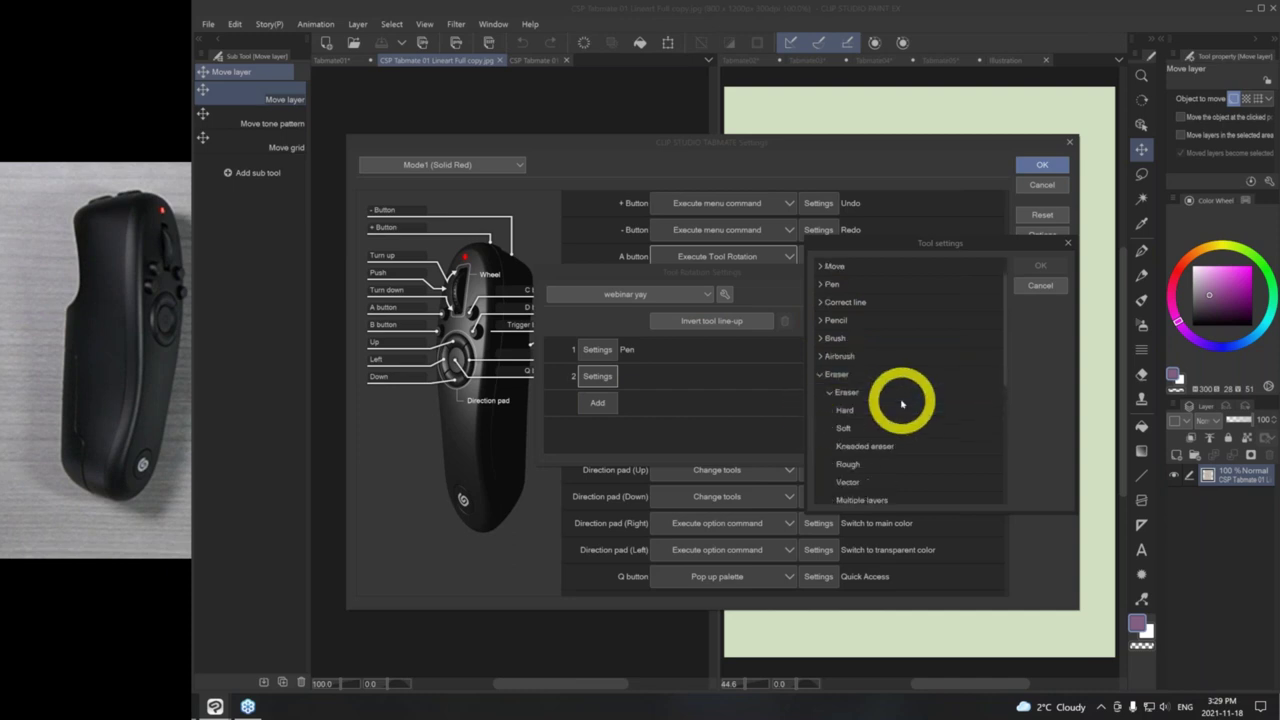
click(847, 394)
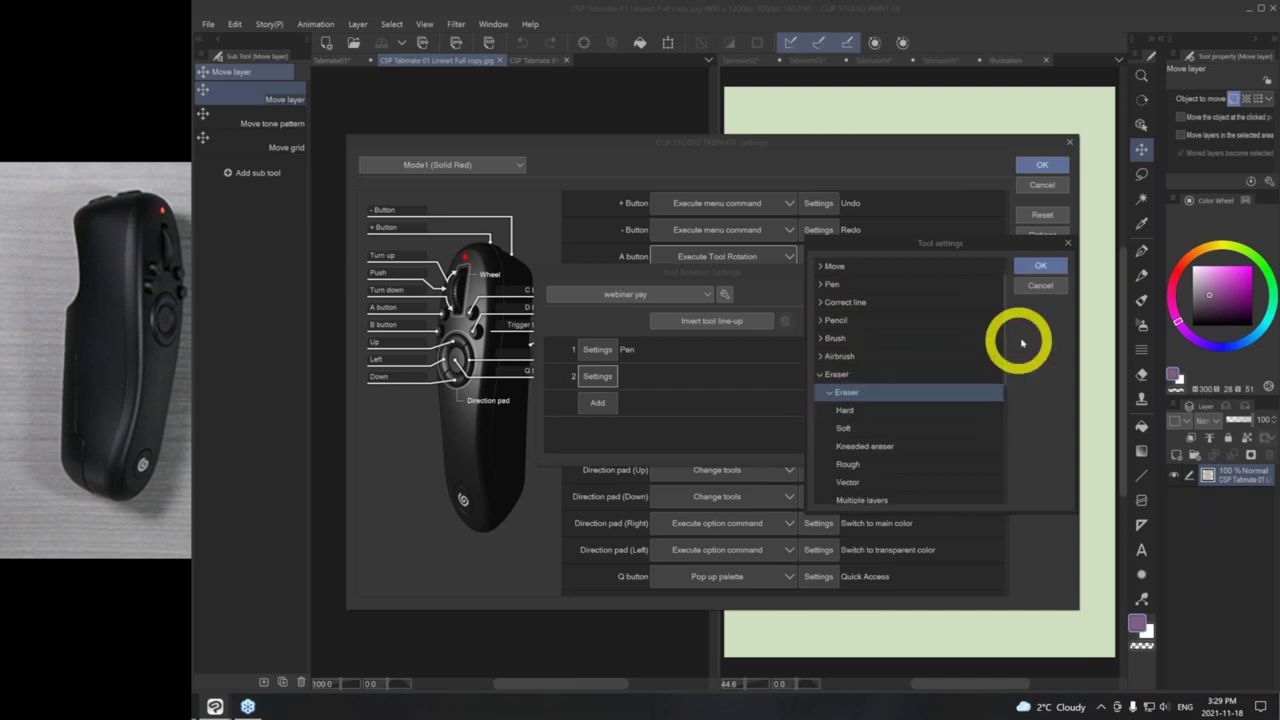
click(1040, 265)
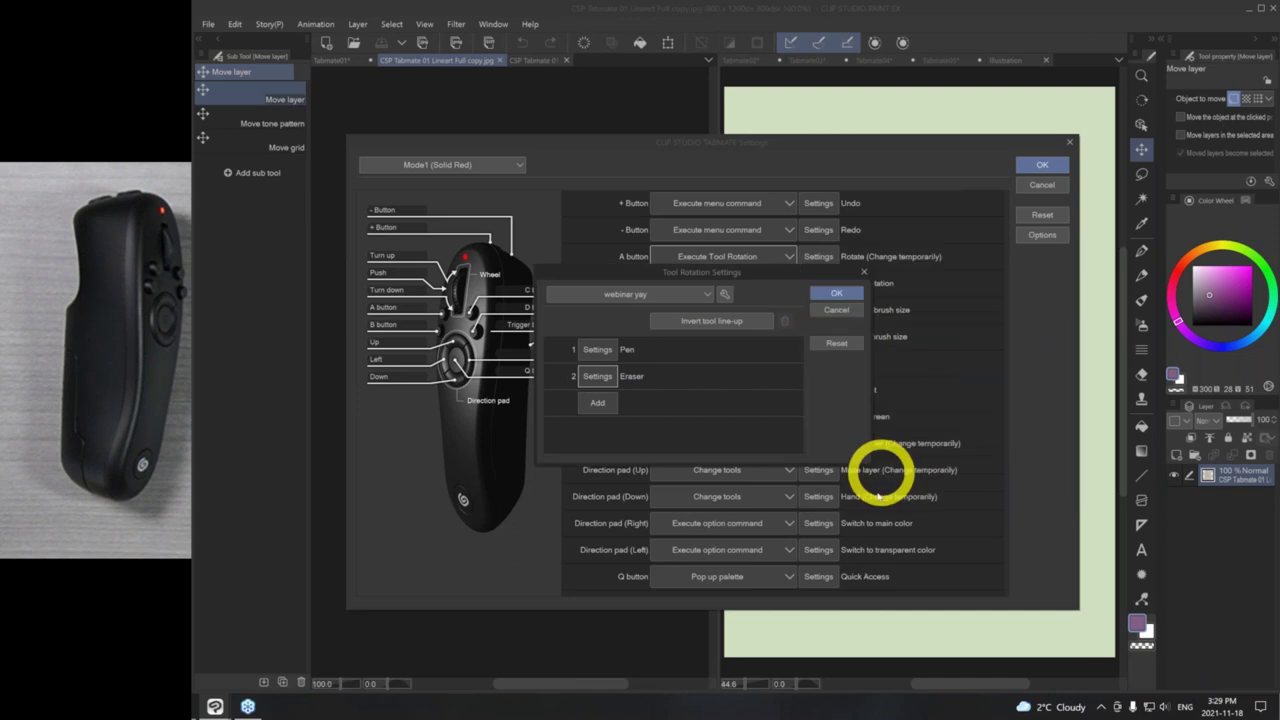
click(849, 295)
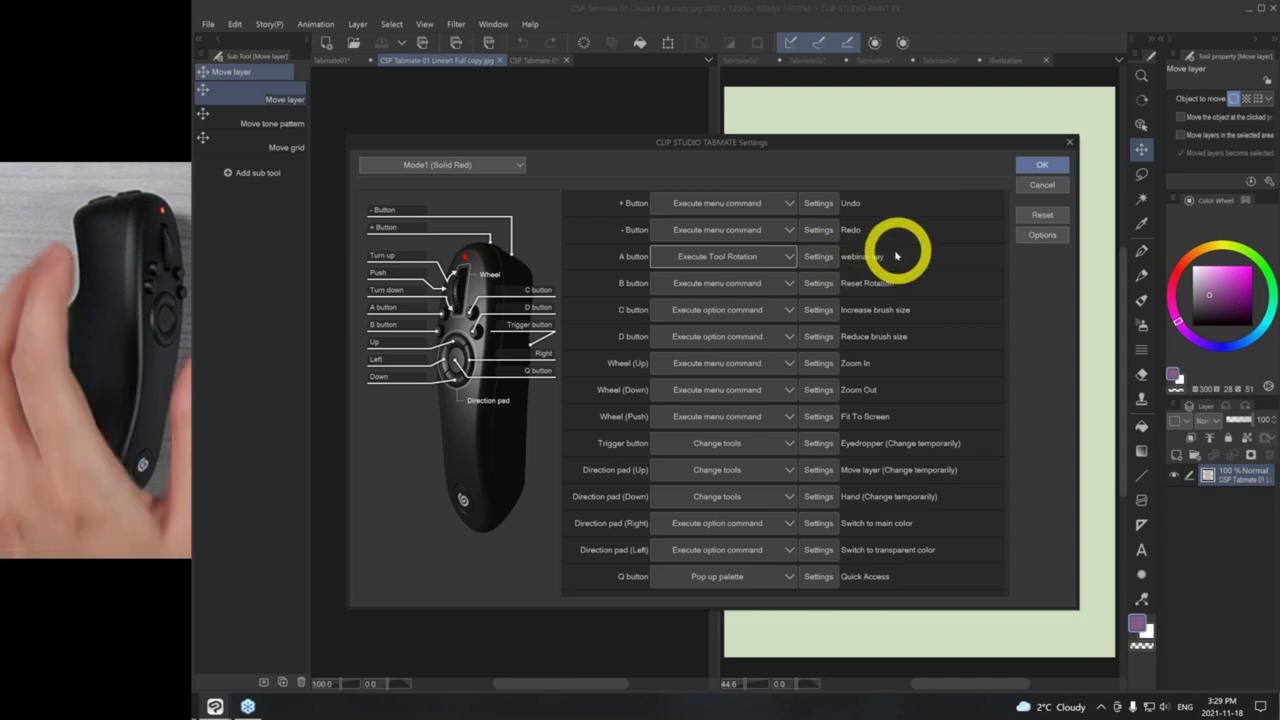
- Switch the A button's tool rotation from the webinar yay preset to the Pen/Eraser preset
click(818, 257)
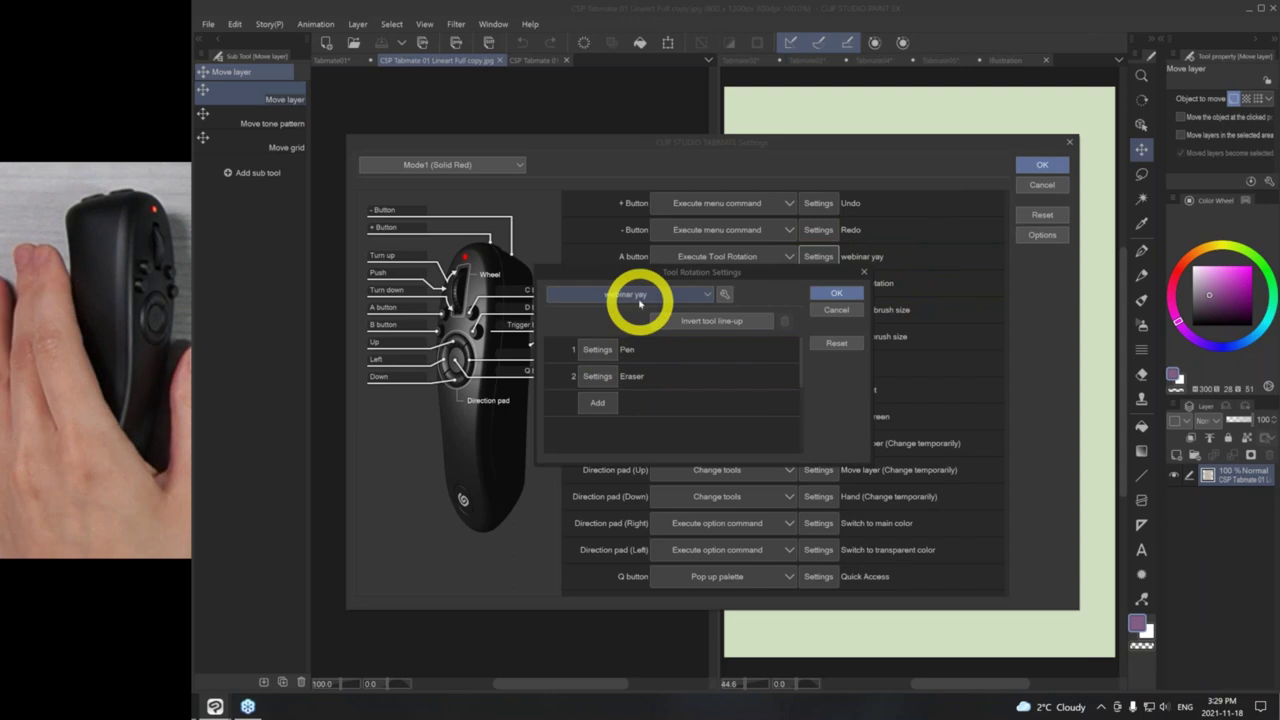
click(630, 294)
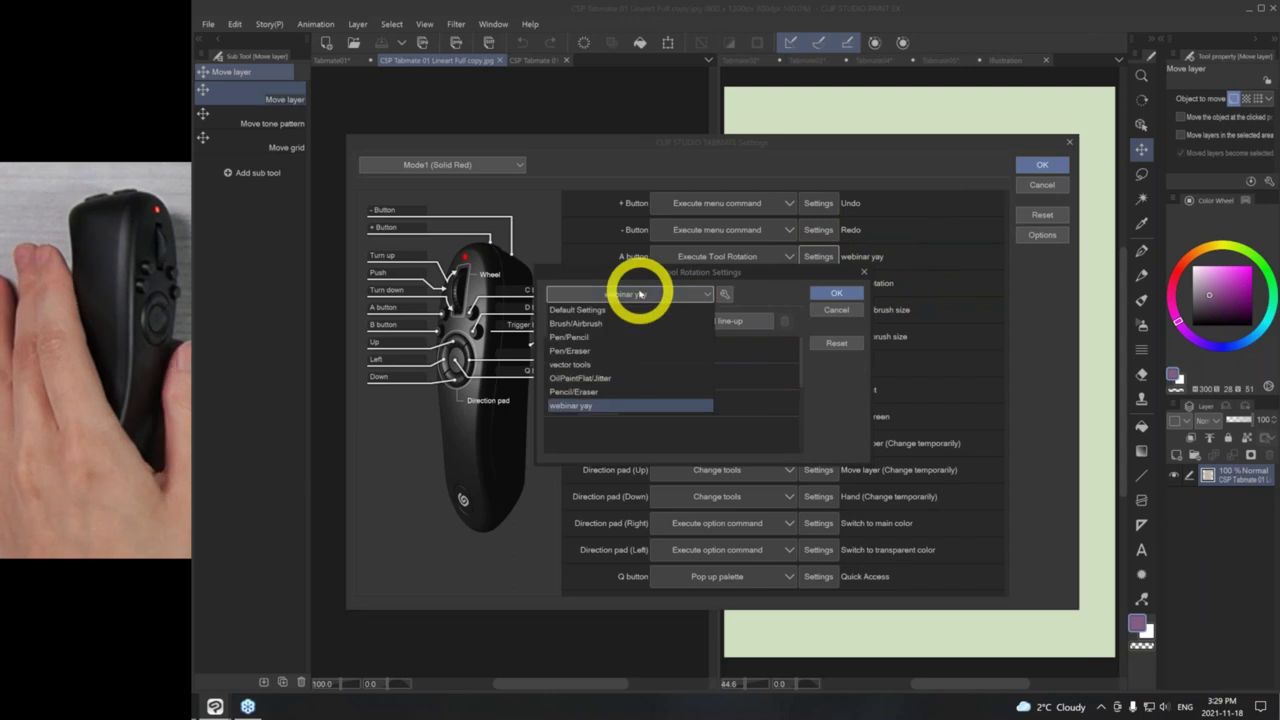
click(608, 350)
click(833, 294)
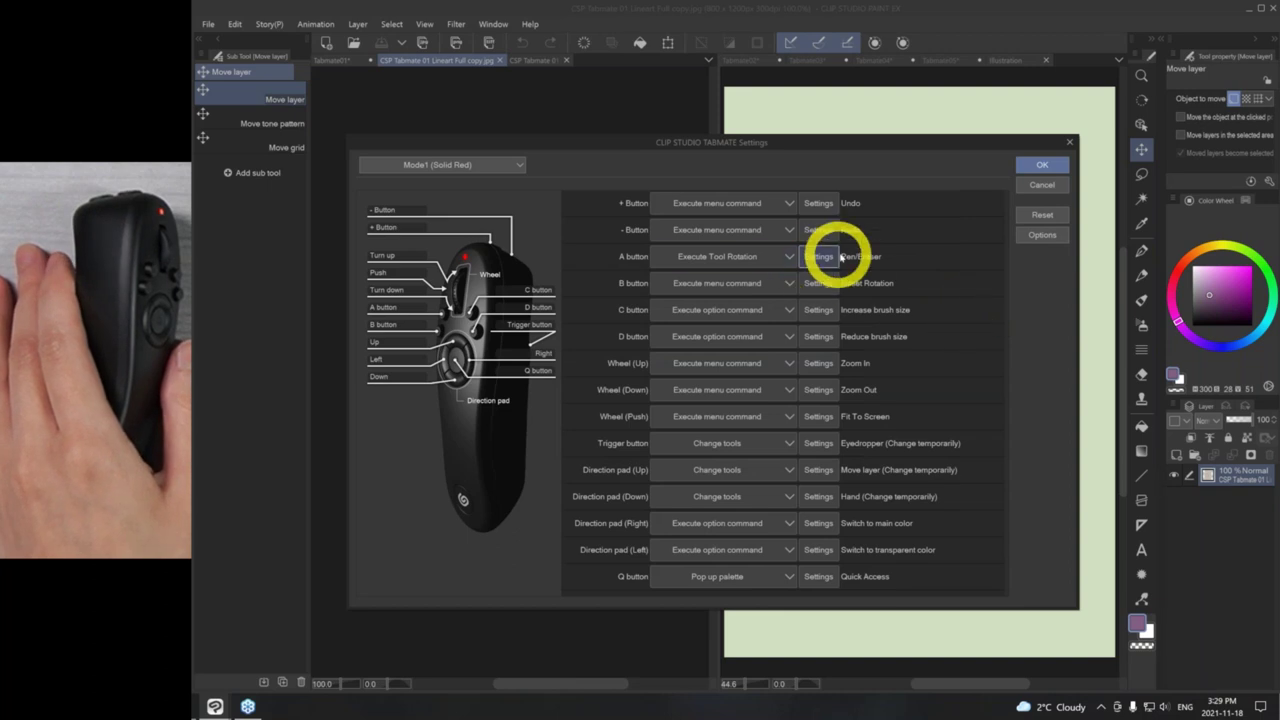
- Assign the B button to change temporarily to the Rough pencil and apply the TABMATE settings
click(781, 290)
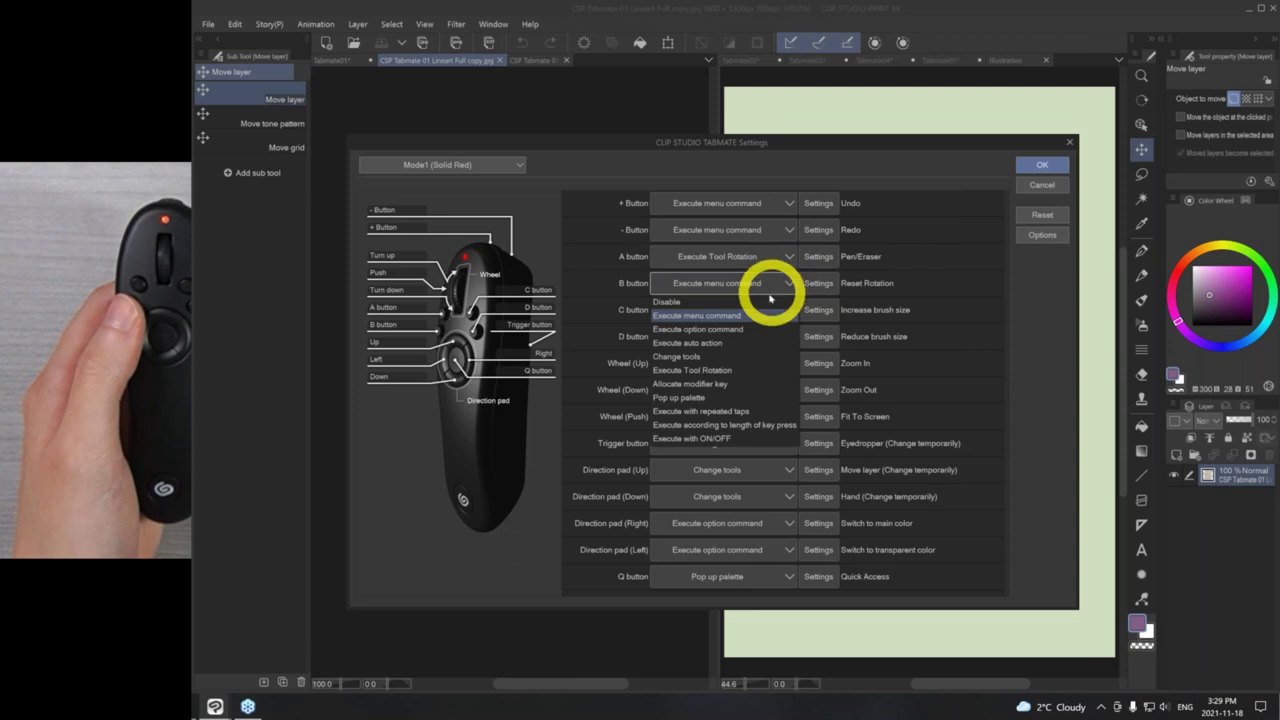
key(Escape)
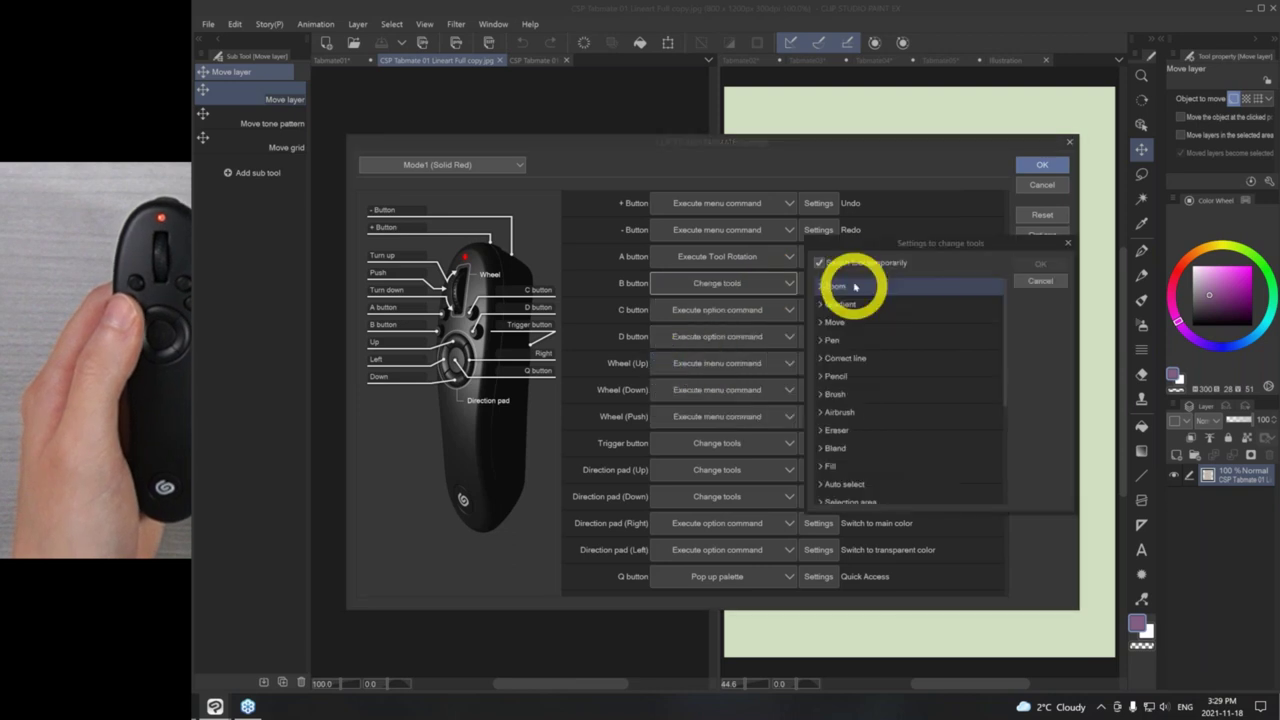
click(833, 375)
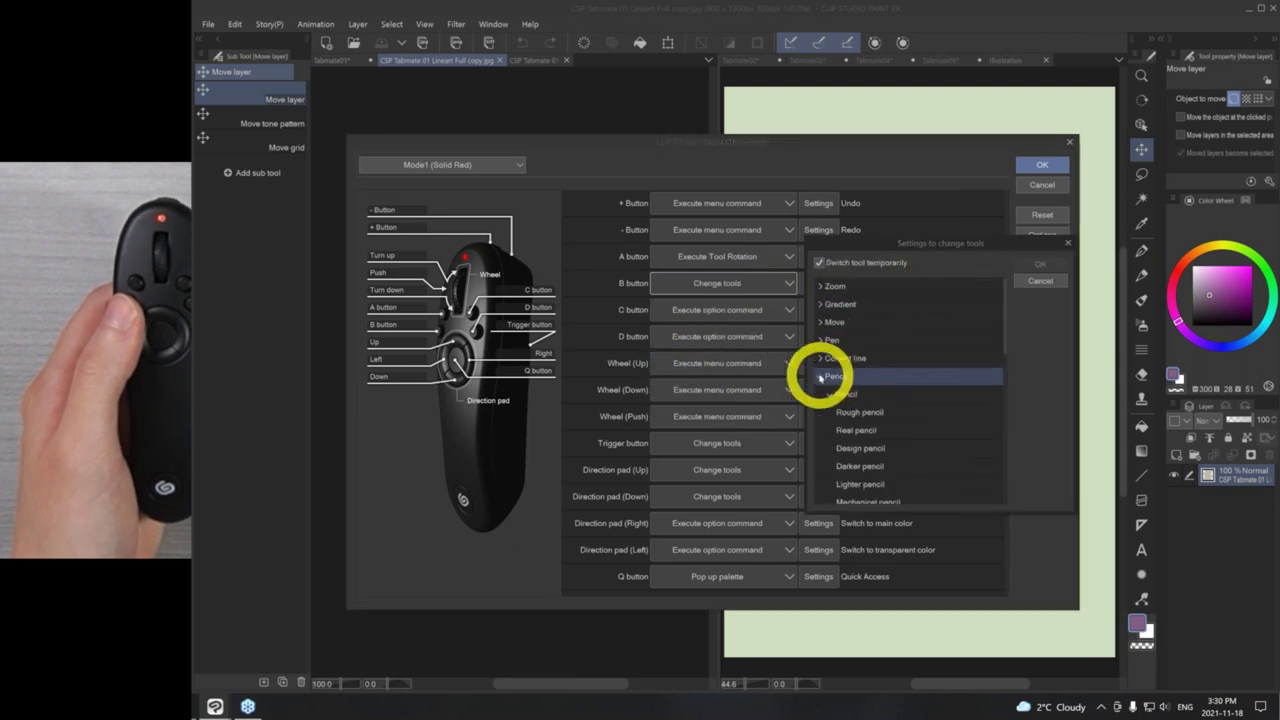
click(880, 414)
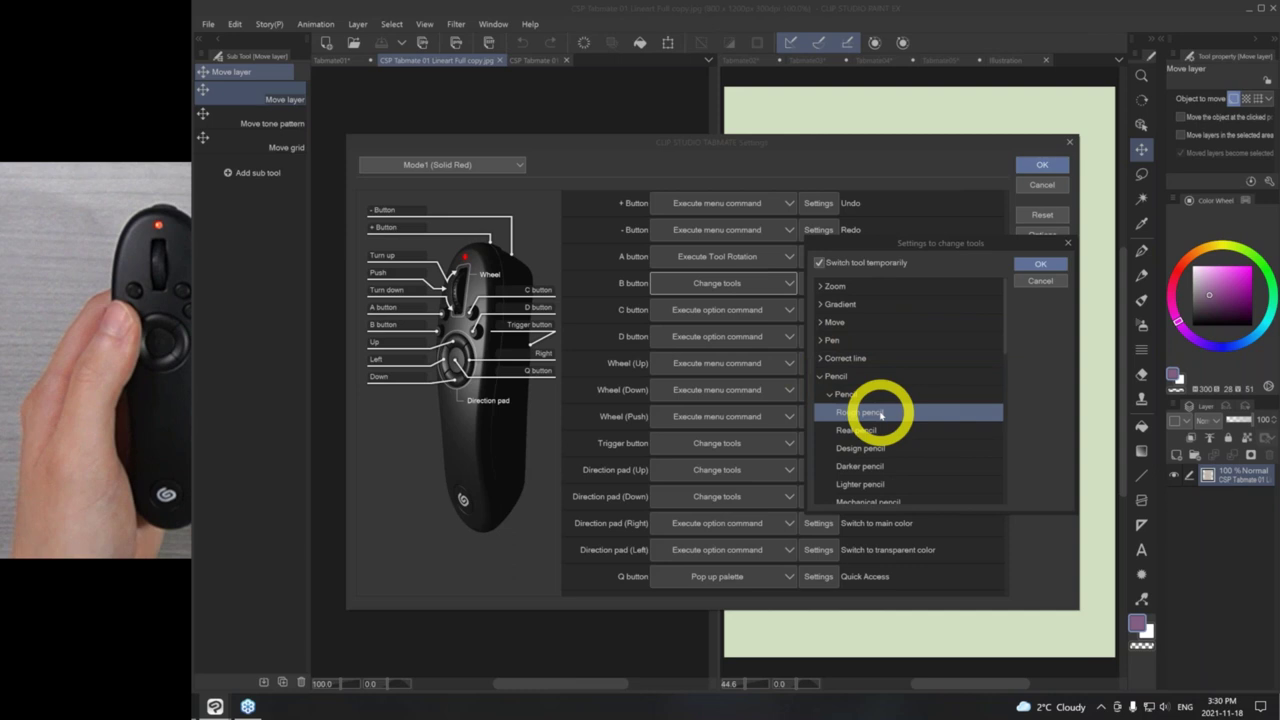
click(1025, 266)
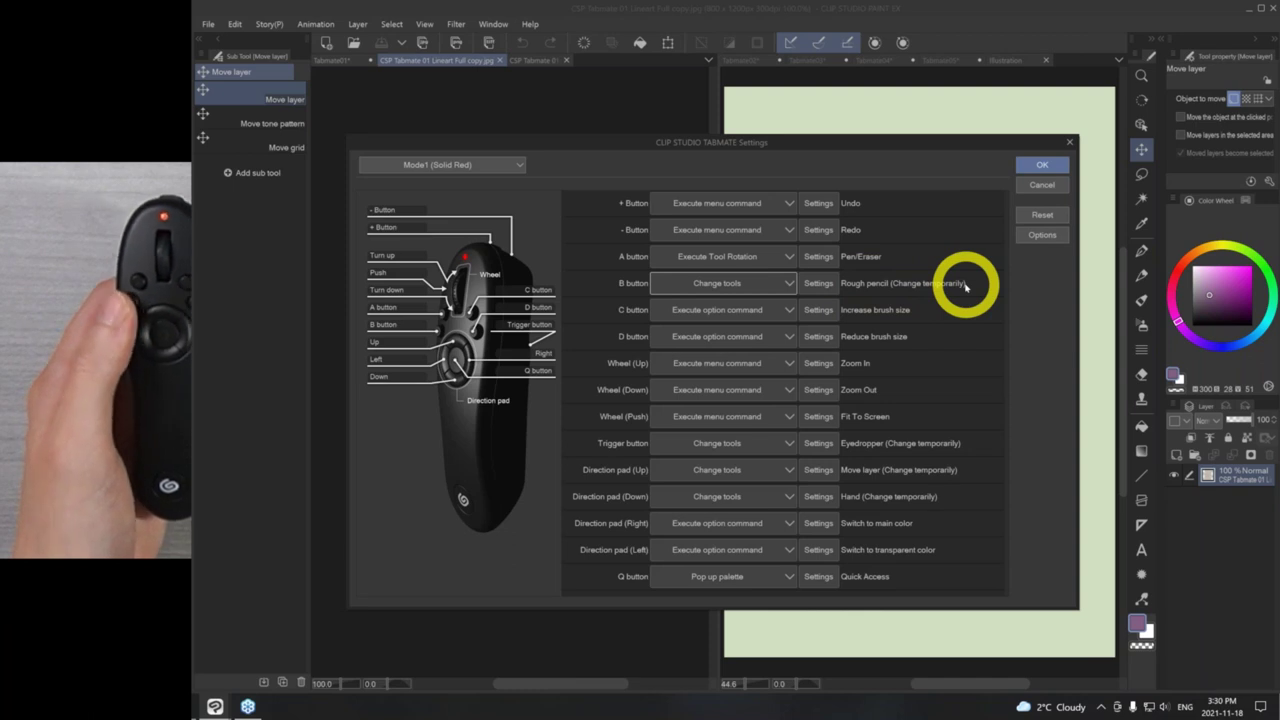
click(1040, 165)
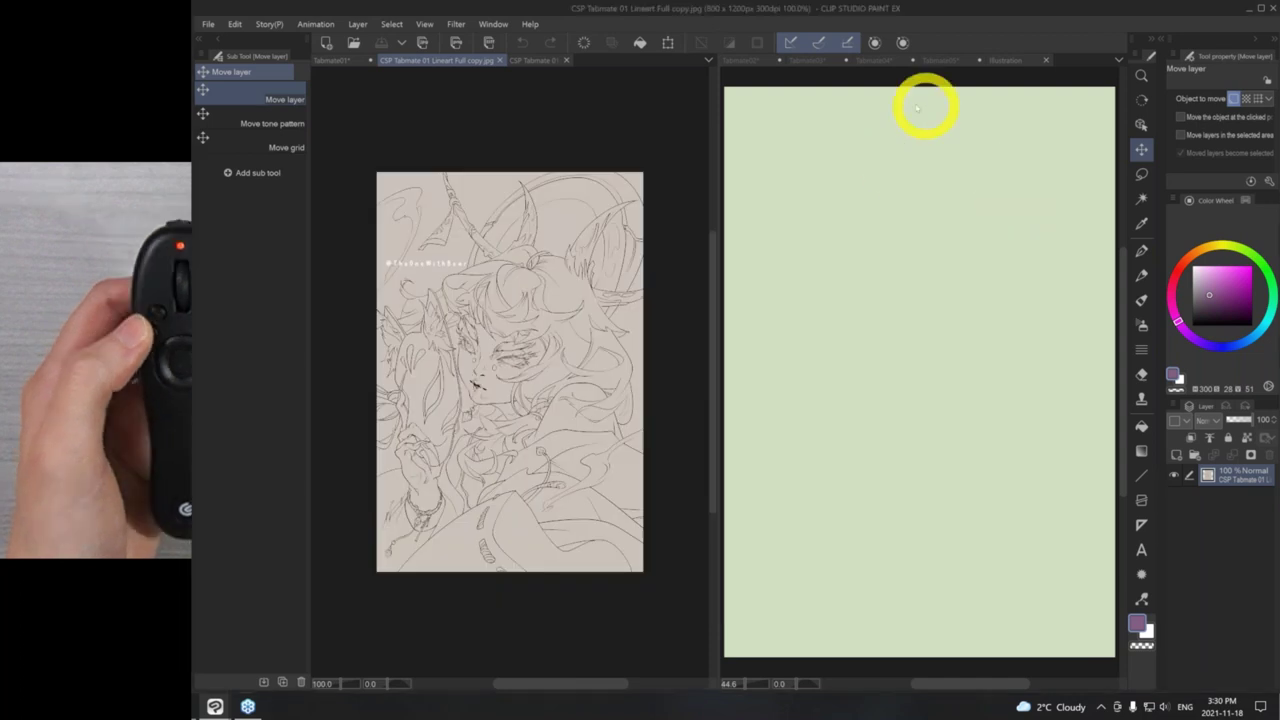
- Draw a zigzag scribble with the G-pen on the blank green Illustration canvas
key(p)
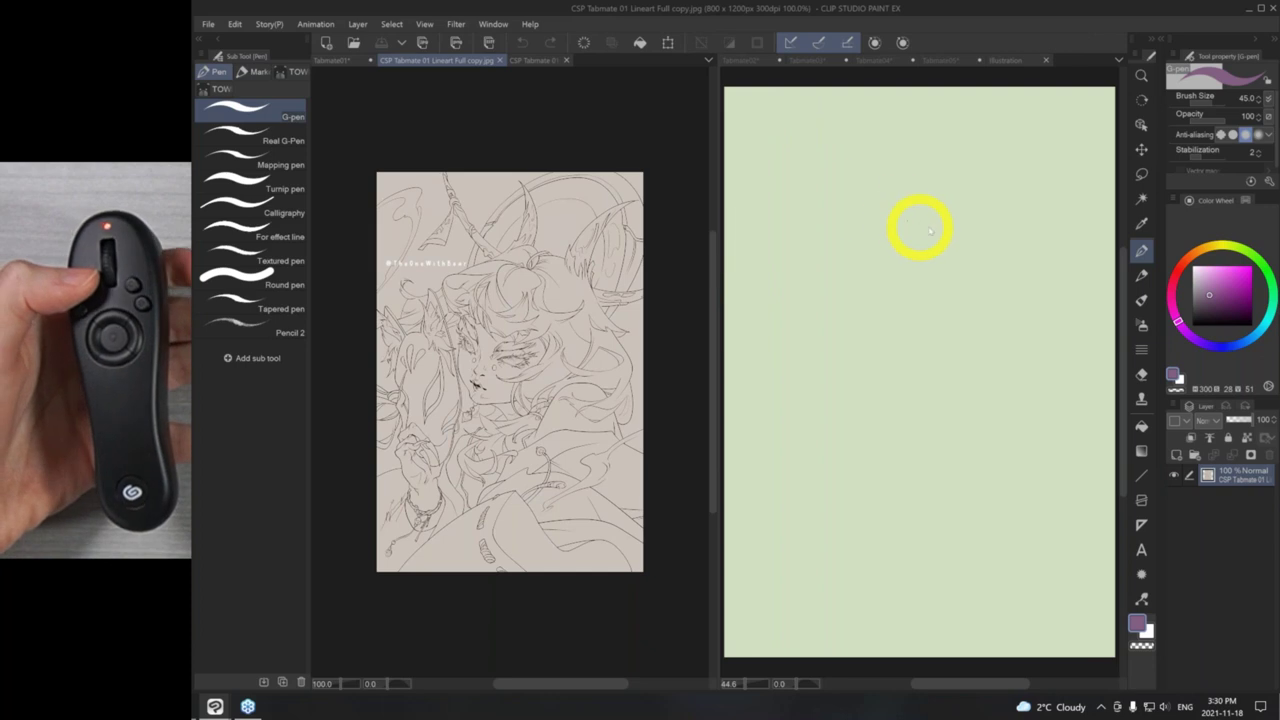
click(979, 249)
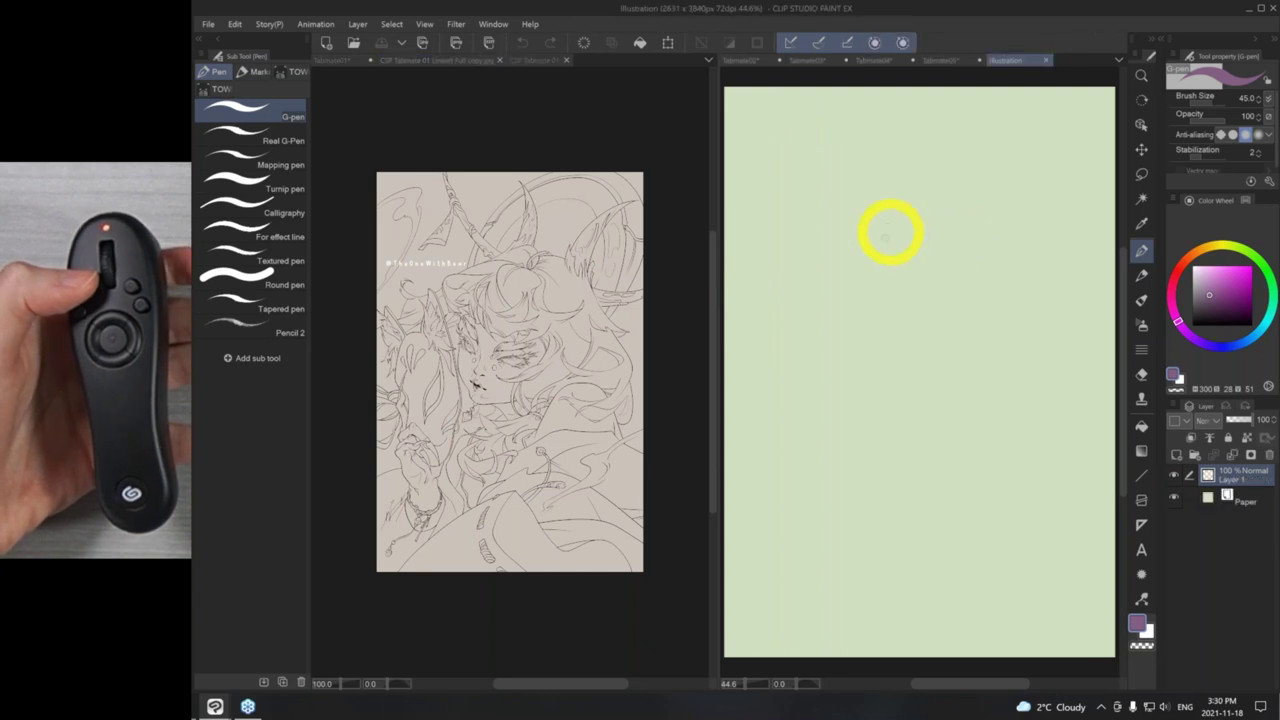
drag(907, 186, 923, 277)
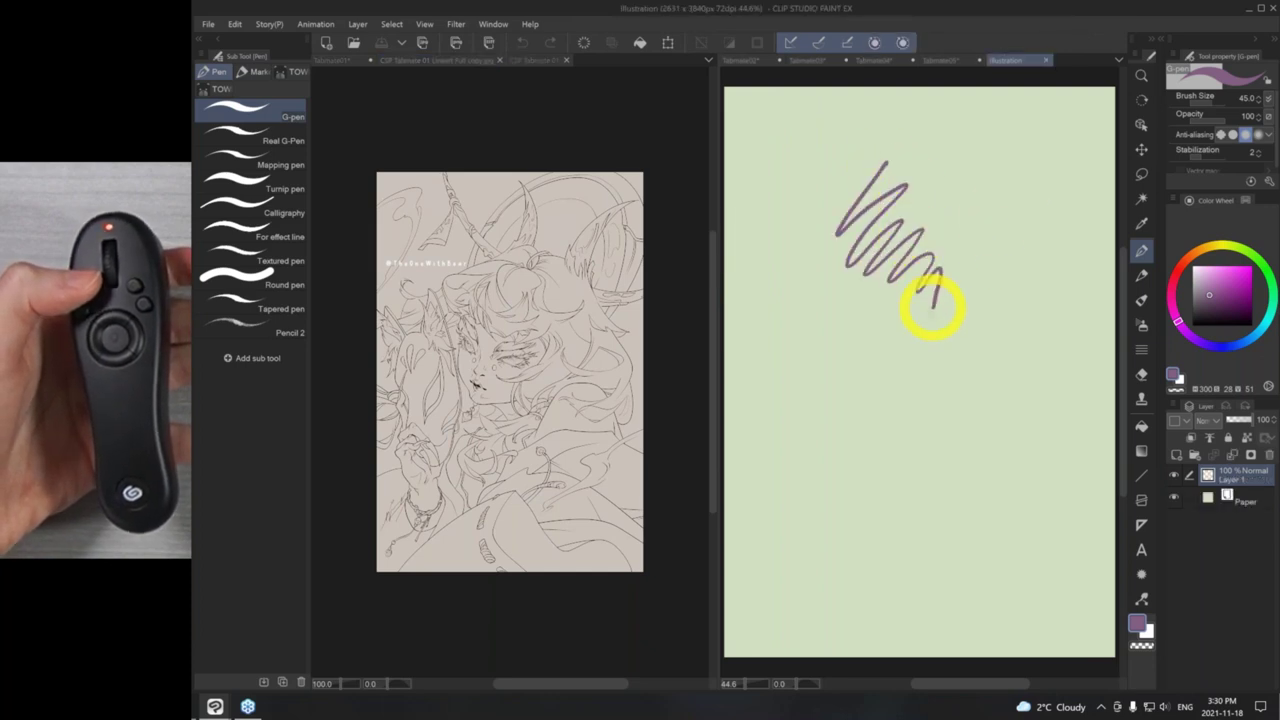
- Erase most of the zigzag with the Hard and Rough erasers, adding a few G-pen strokes between erasures
key(e)
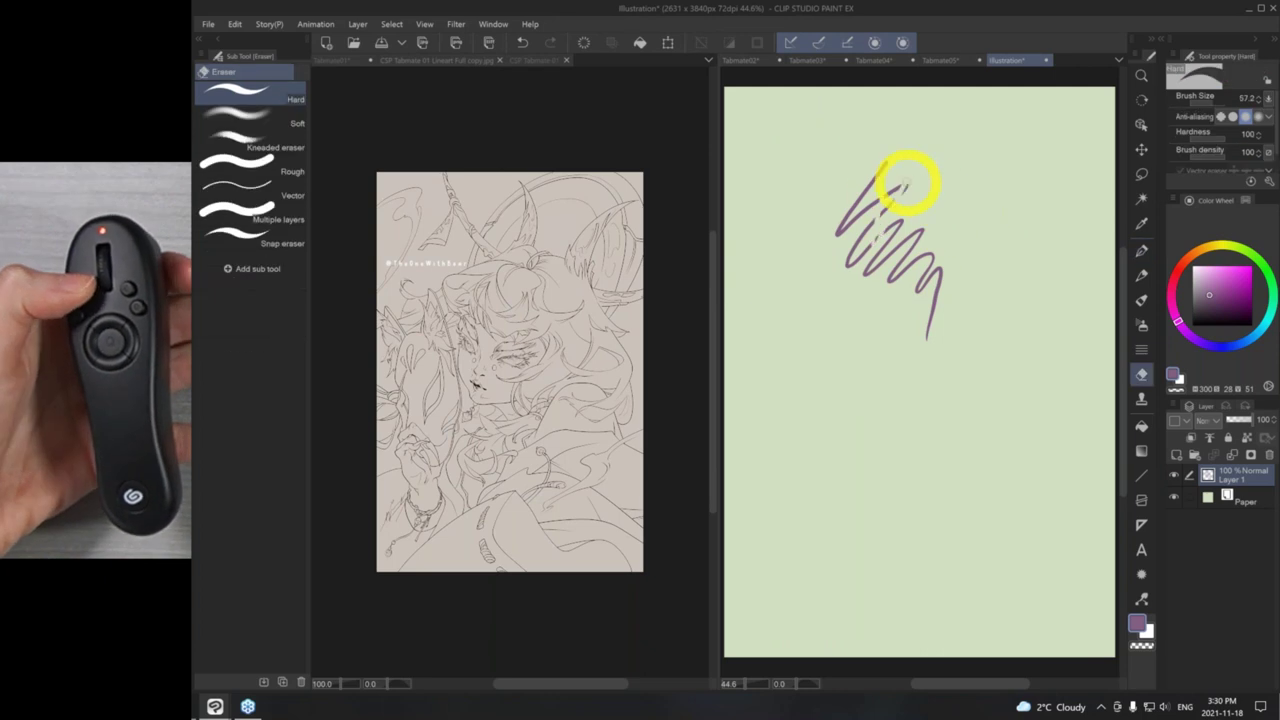
click(286, 170)
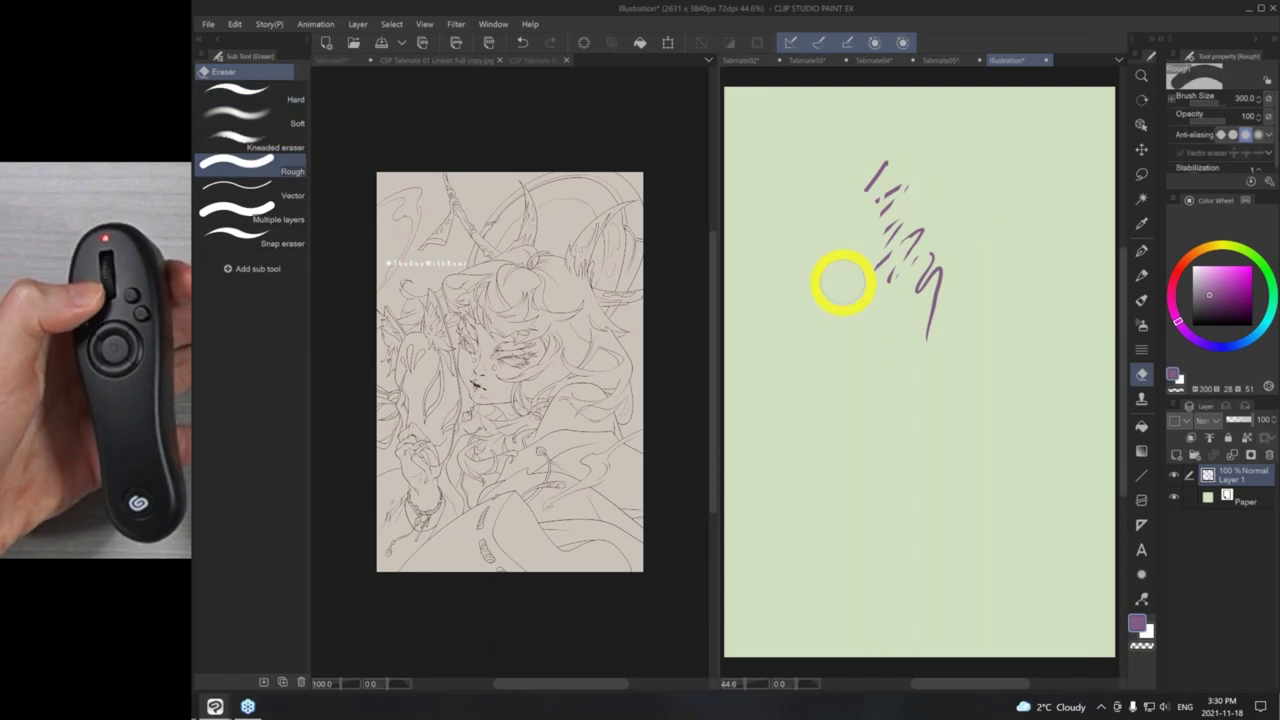
key(p)
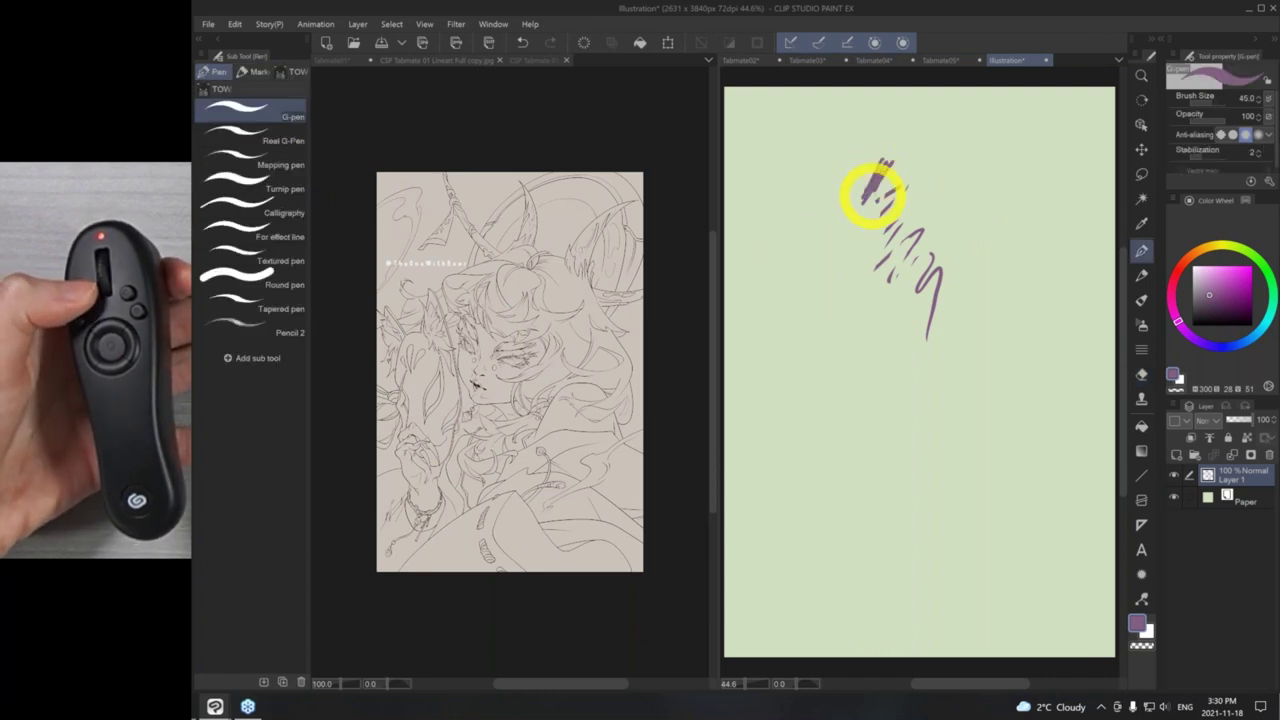
key(e)
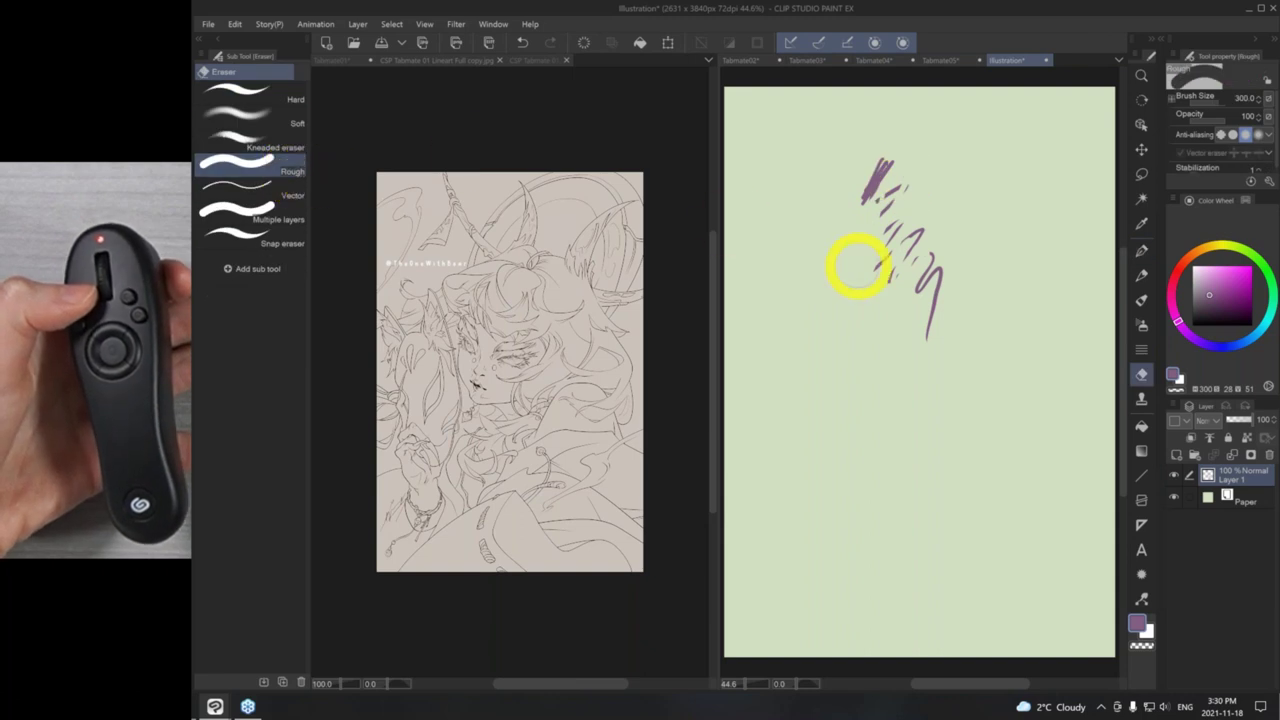
drag(880, 235, 897, 266)
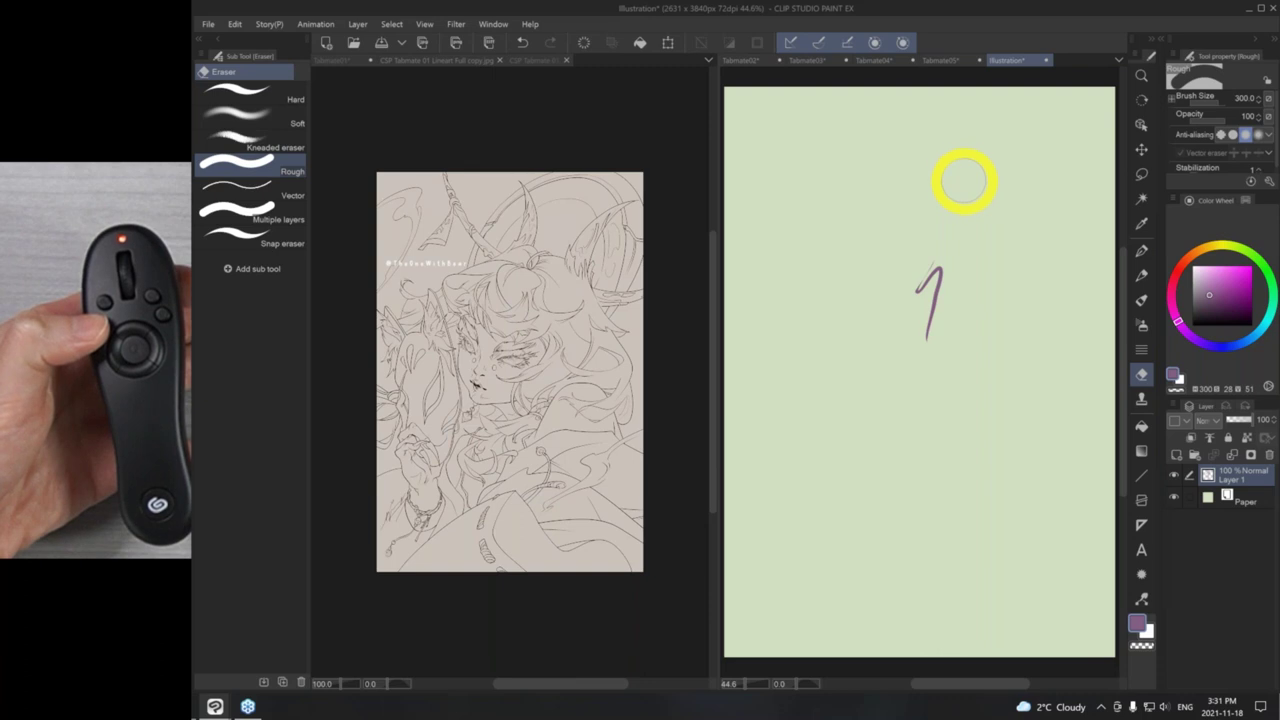
- Scribble above the remaining pen stroke with the temporary Rough pencil and return to the Rough eraser
key(m)
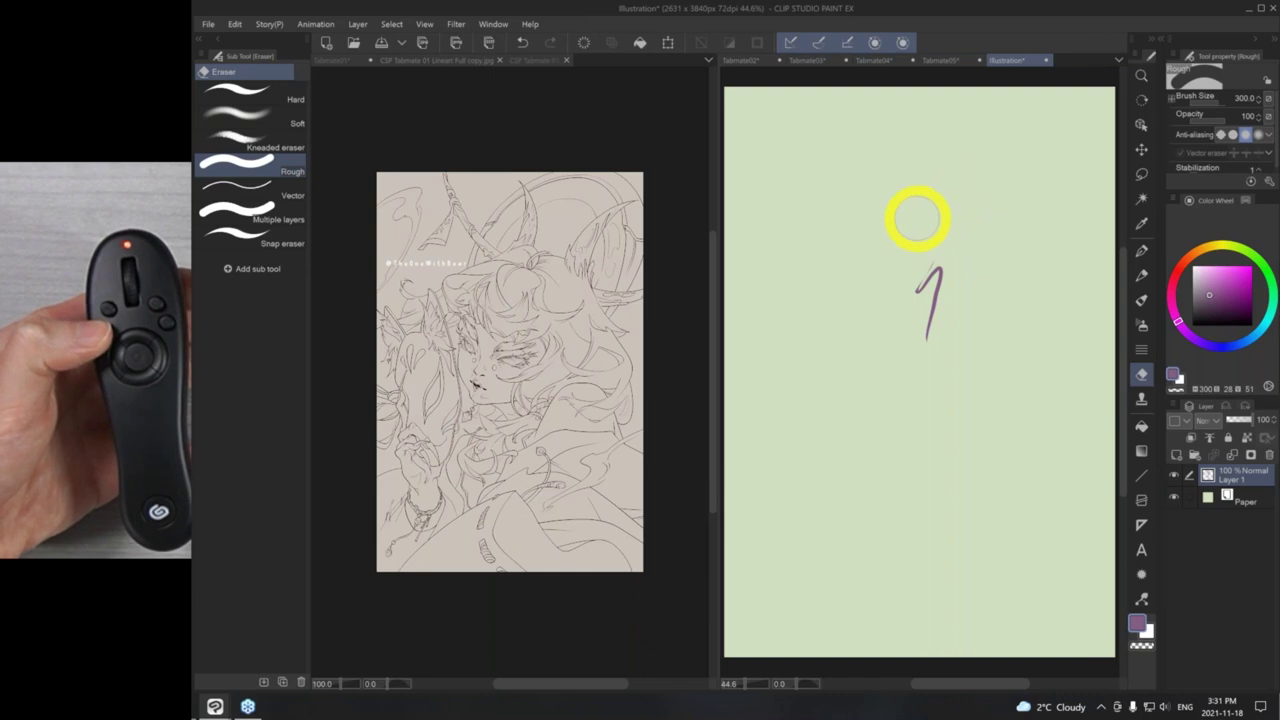
key(p)
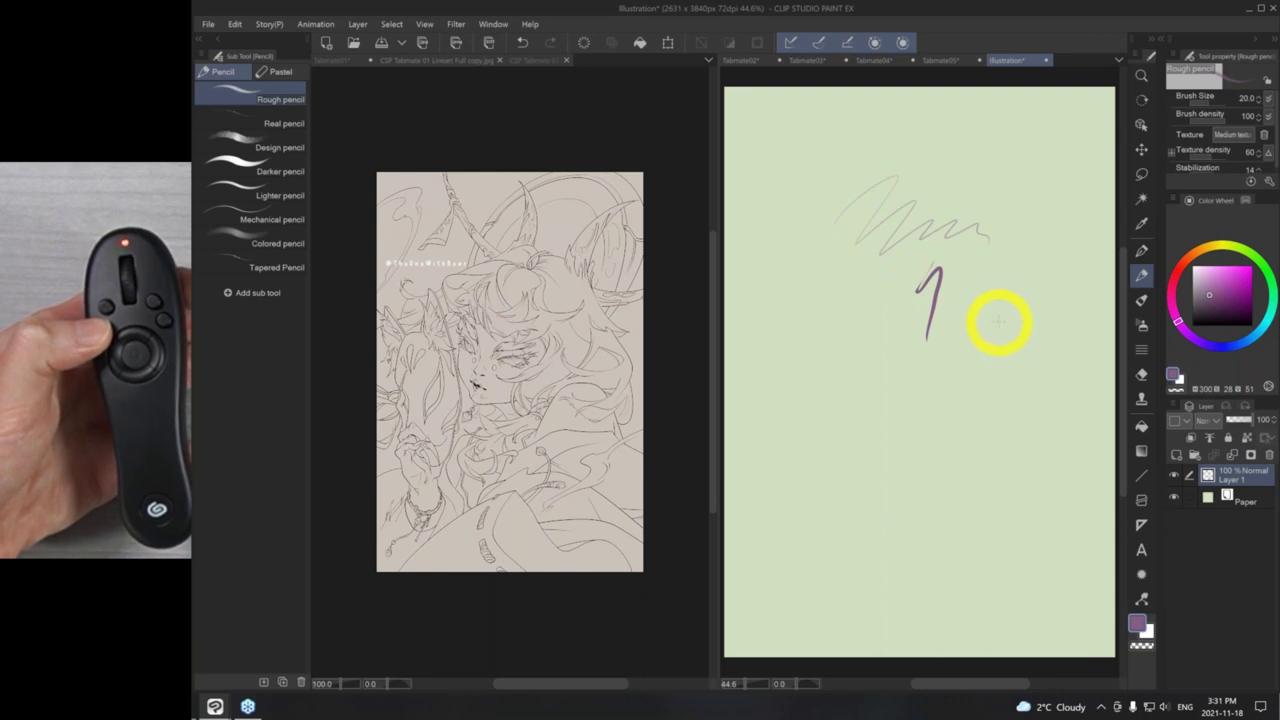
key(e)
key(p)
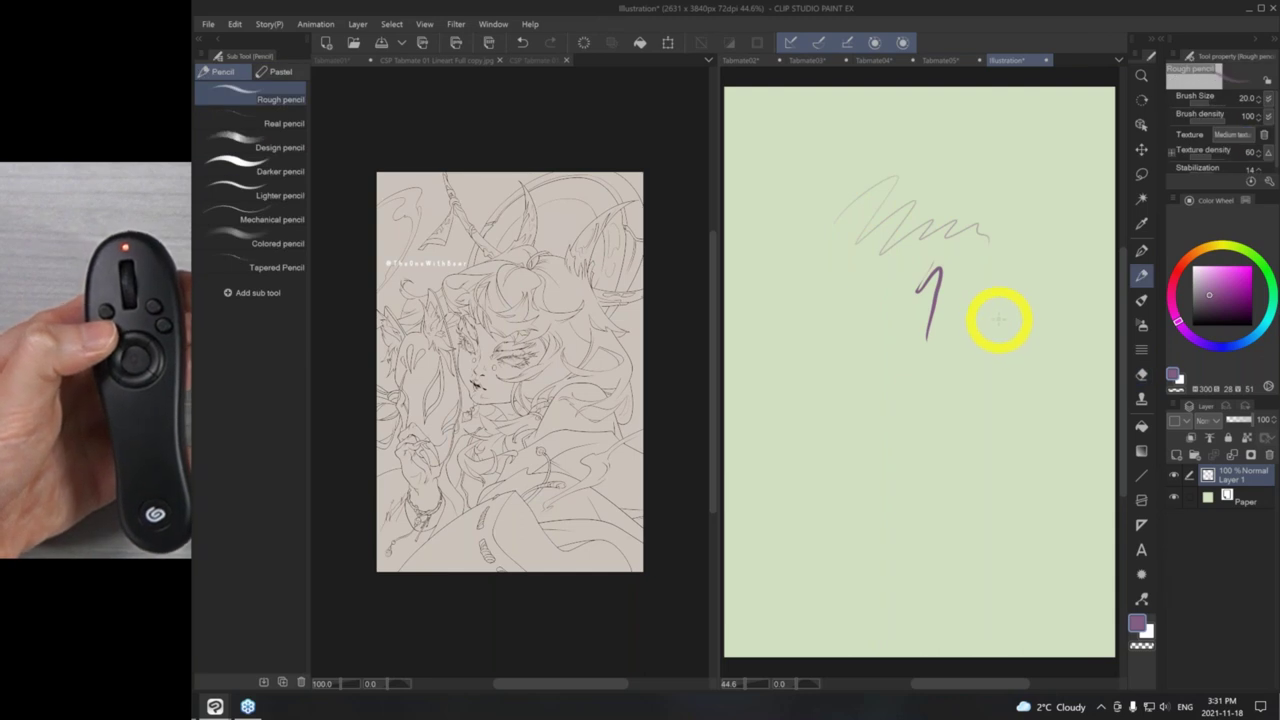
key(e)
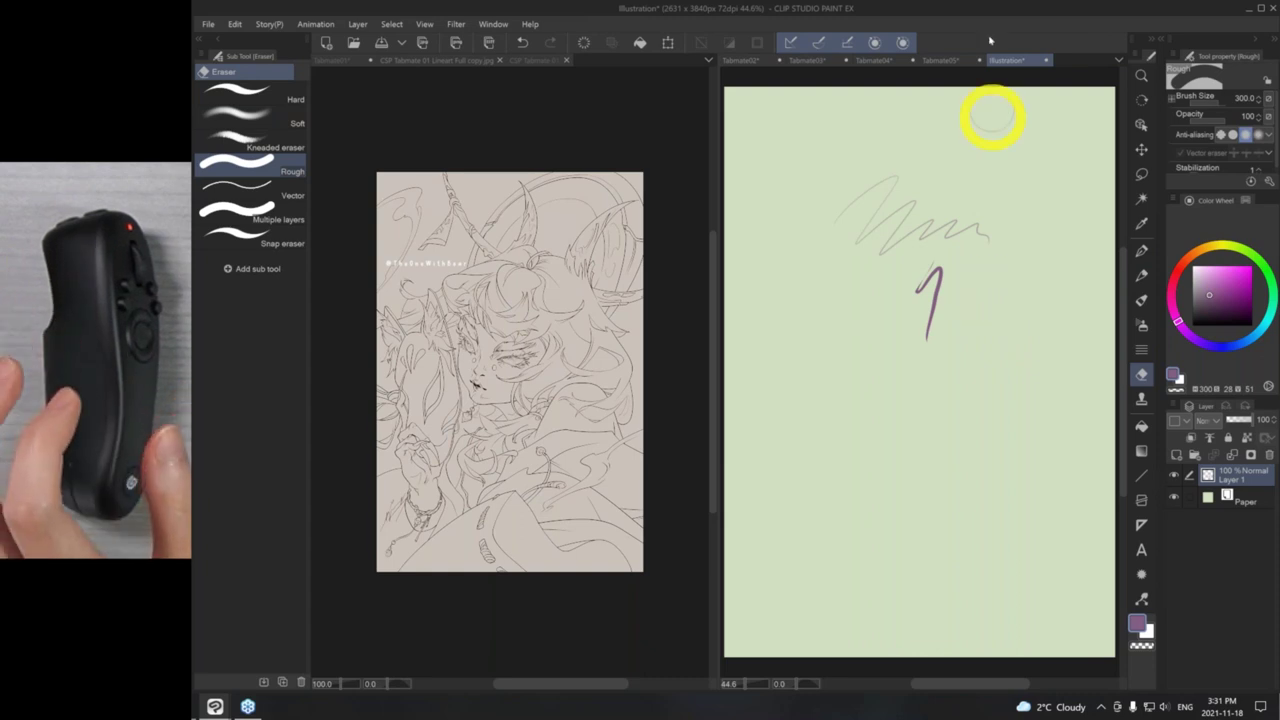
- Reopen the CLIP STUDIO TABMATE settings and turn off temporary tool switching for the B button's Rough pencil
click(208, 23)
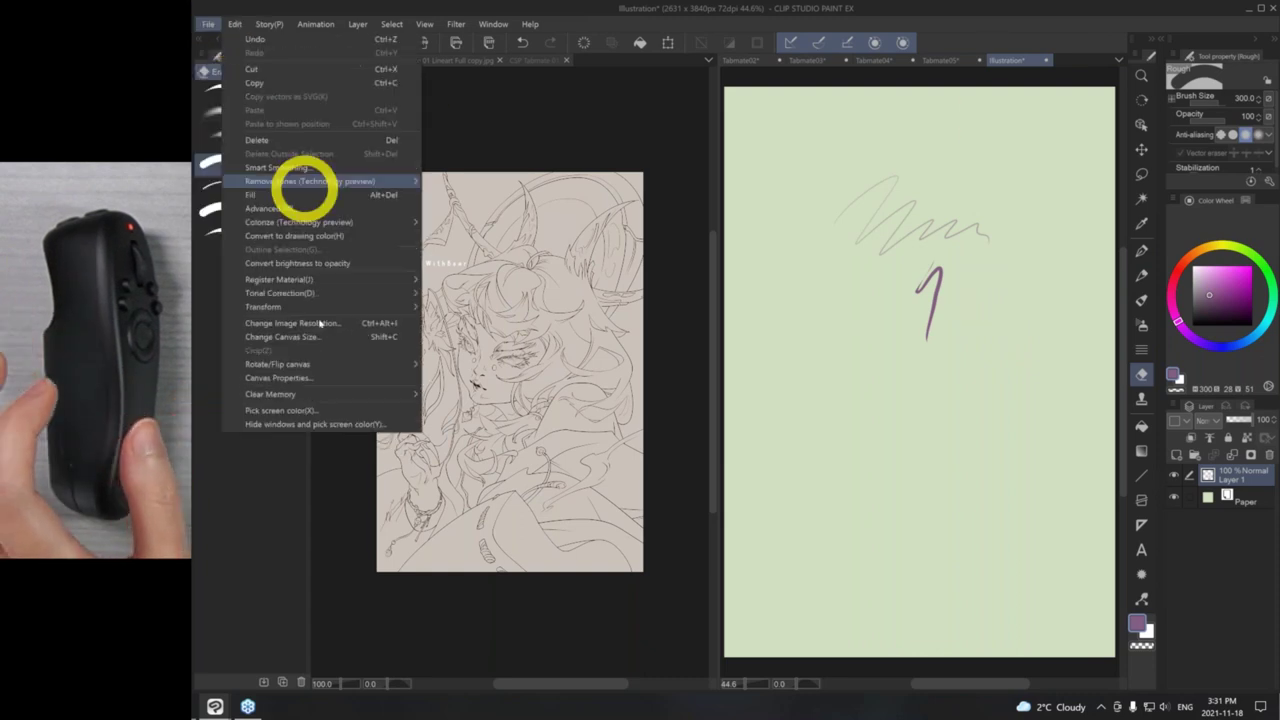
click(214, 23)
mouse_move(373, 378)
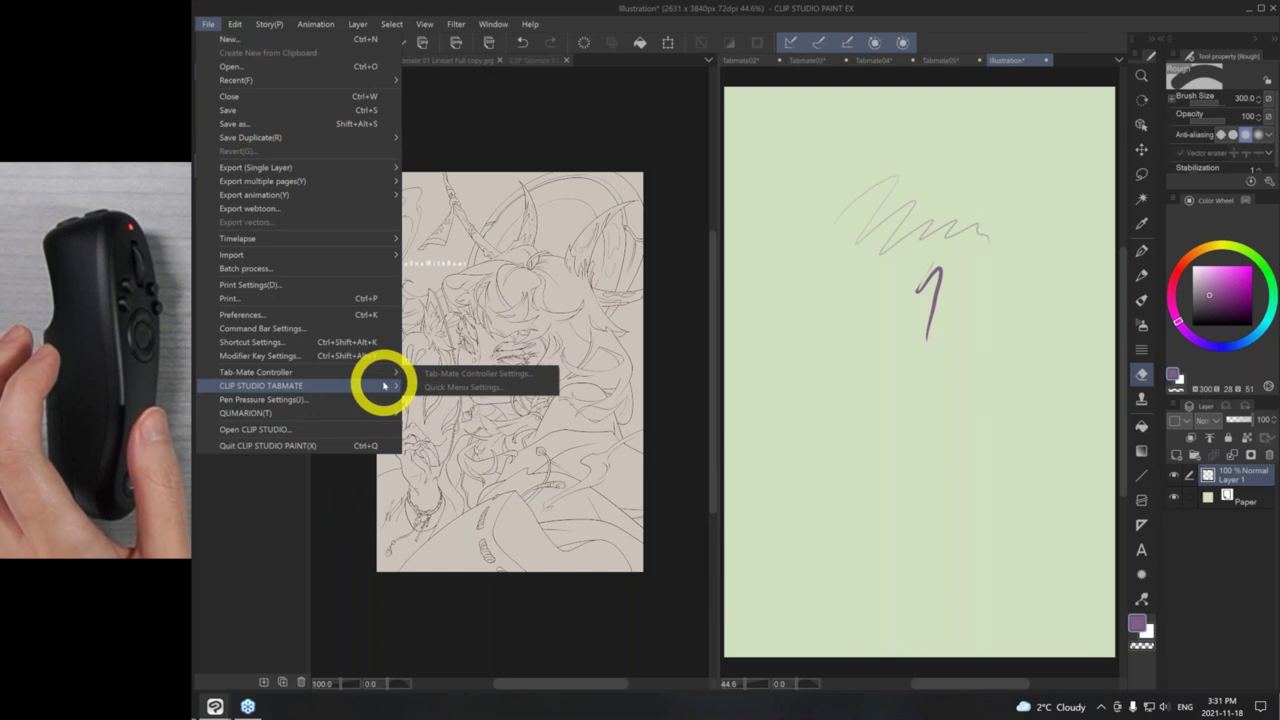
click(443, 386)
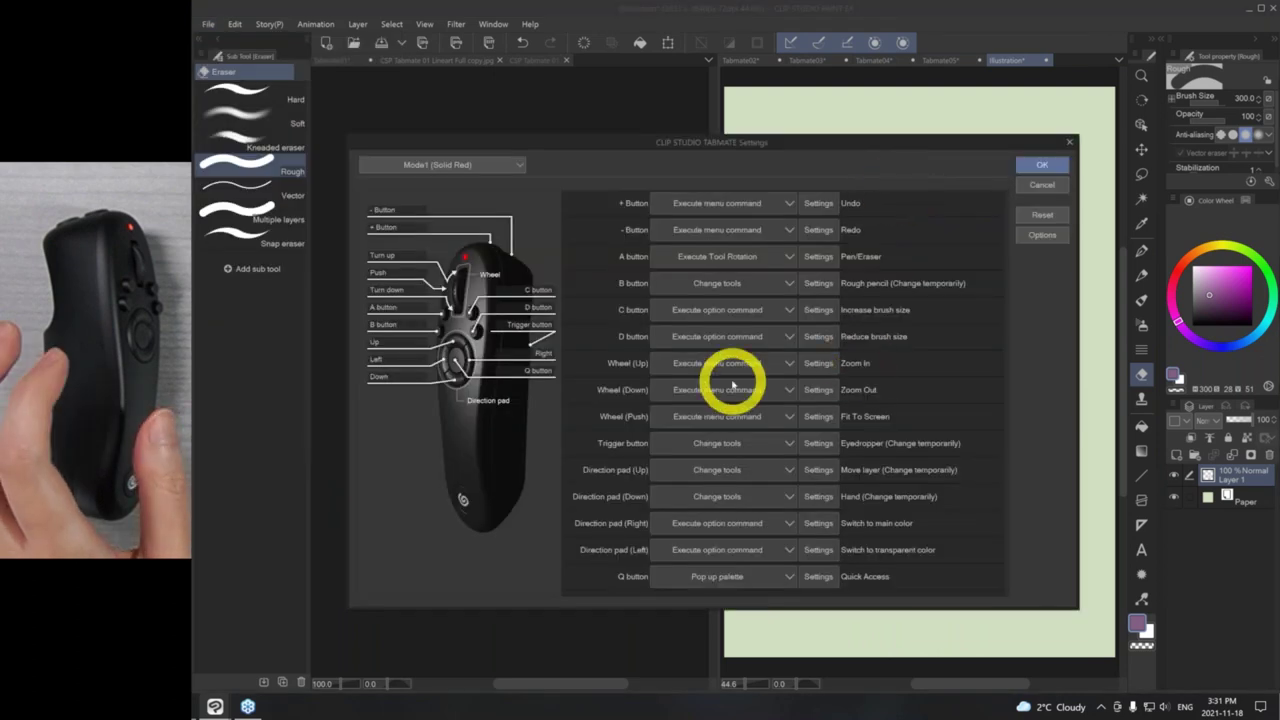
click(834, 285)
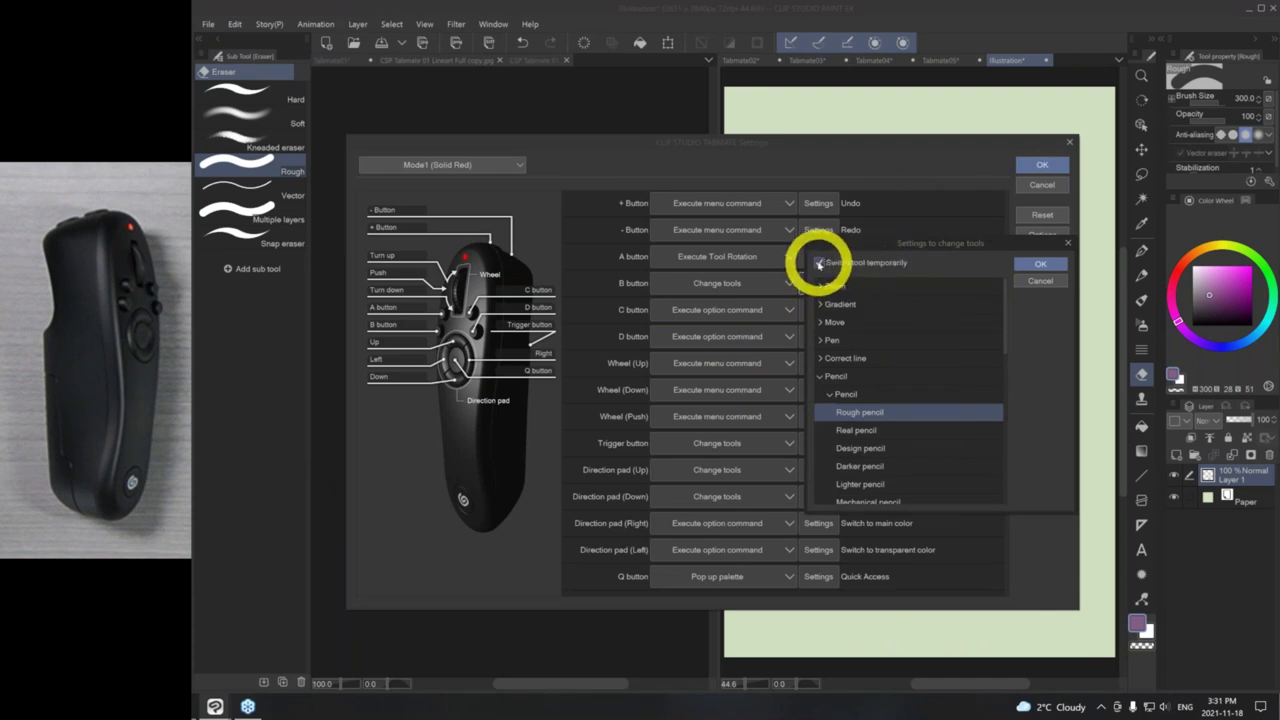
click(819, 263)
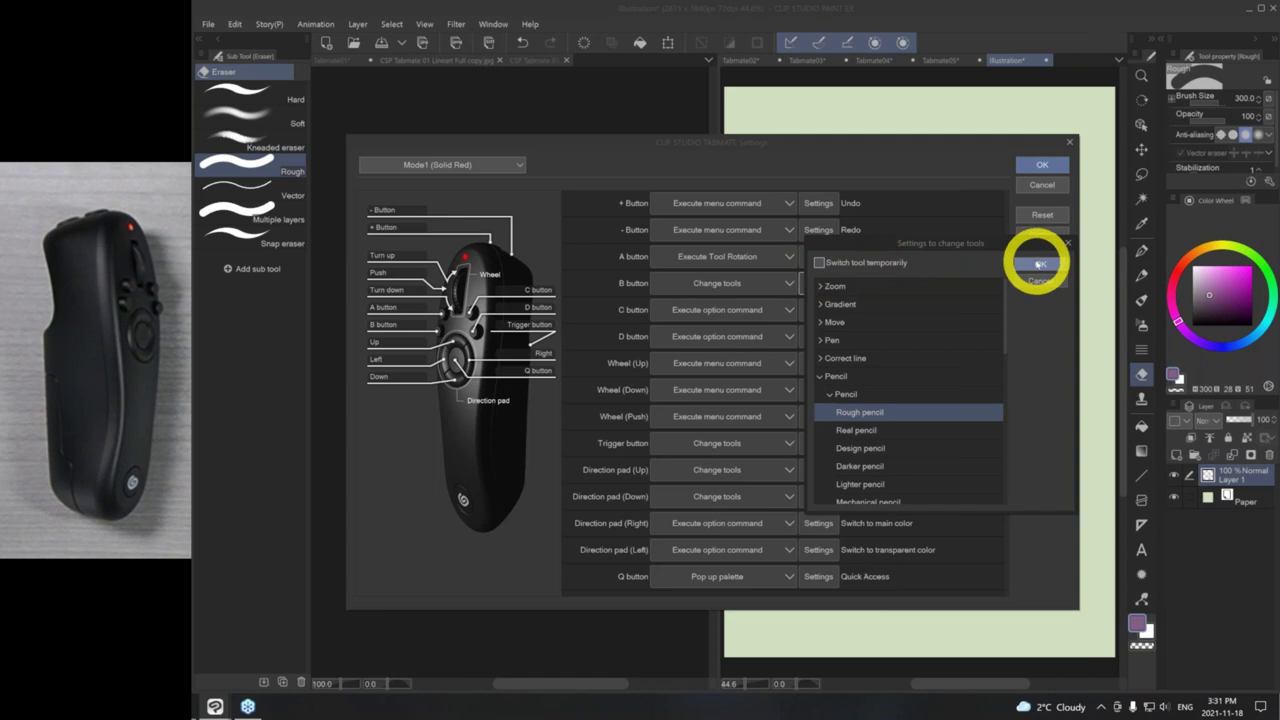
click(1039, 264)
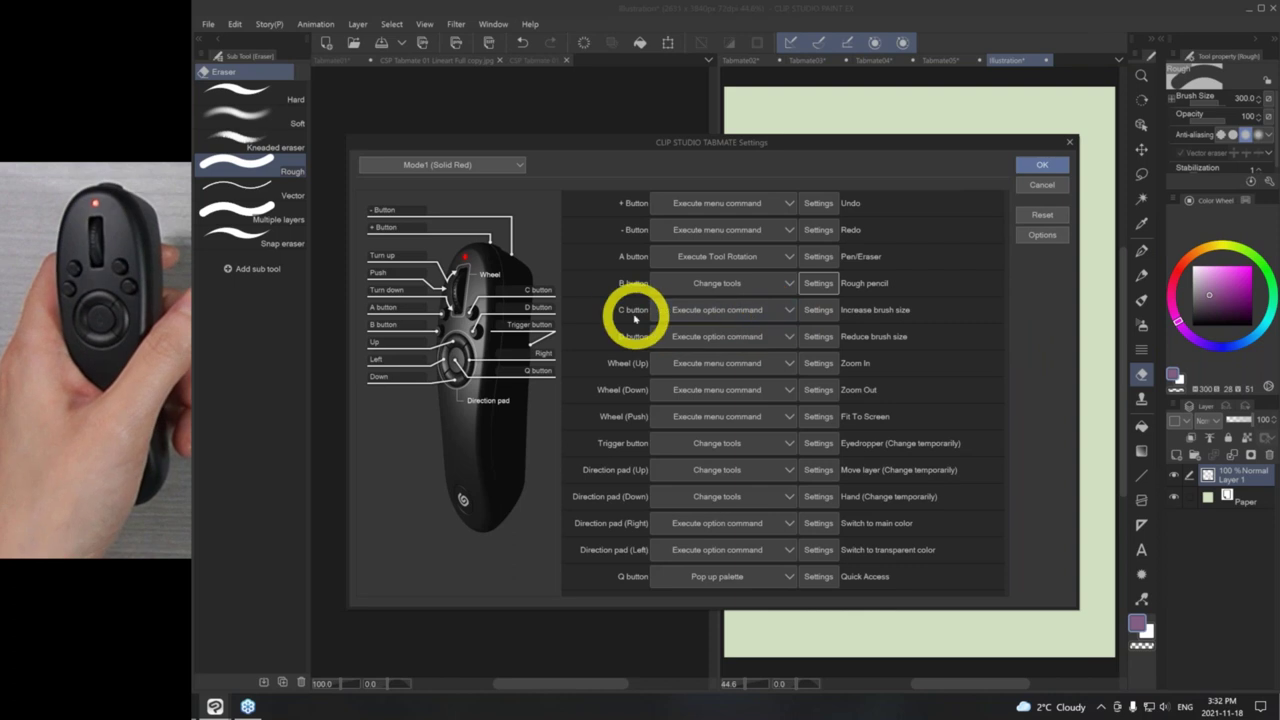
- Assign the C button to change to the Connect vector line tool with temporary switching turned off
click(768, 316)
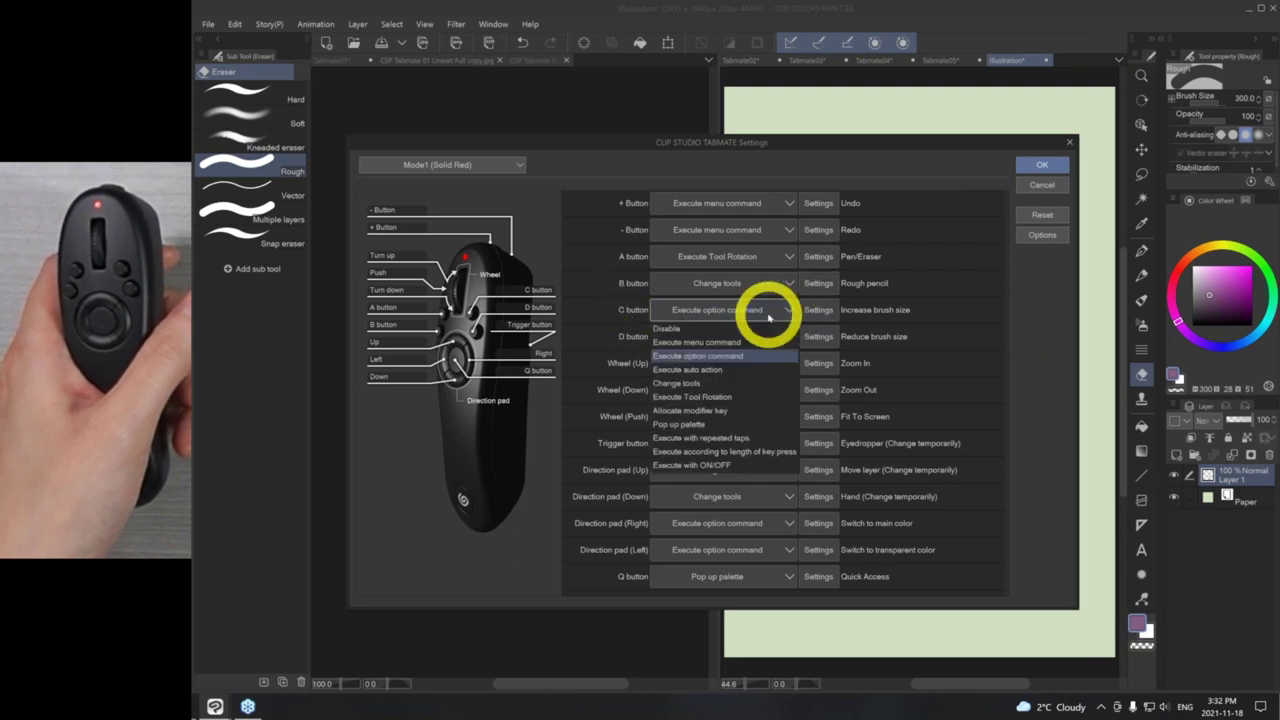
click(694, 383)
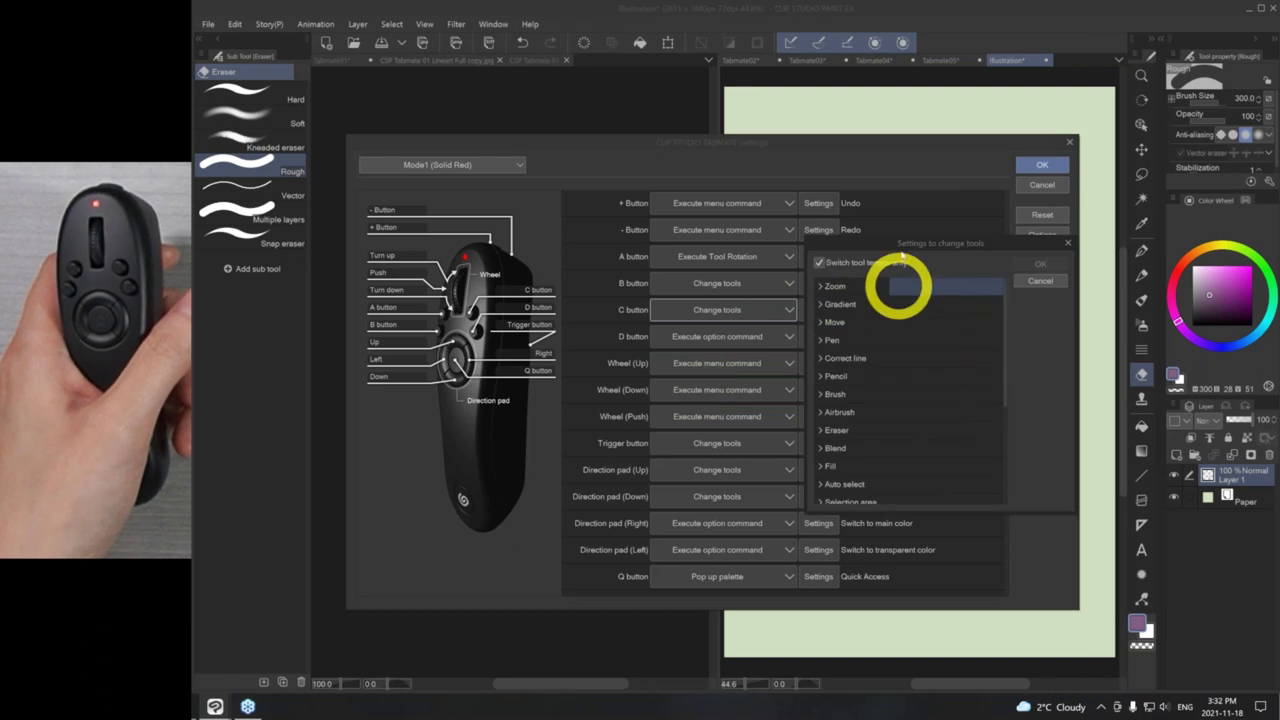
click(820, 262)
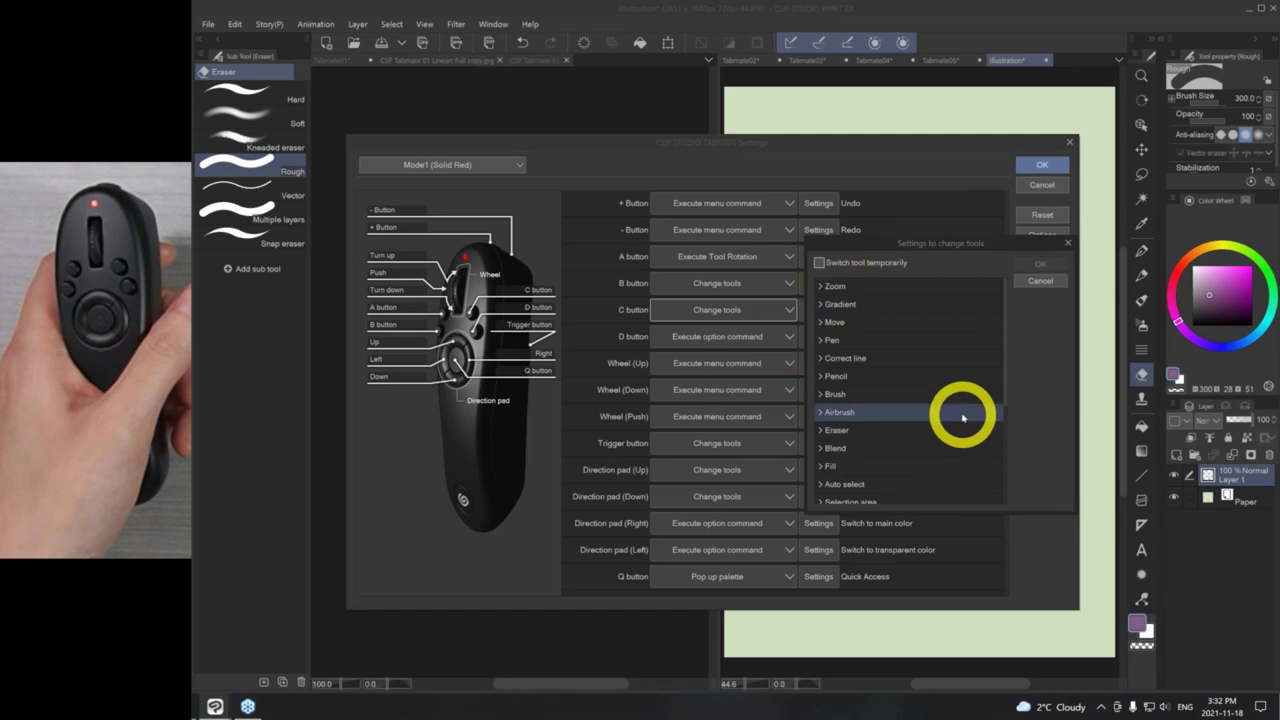
click(822, 358)
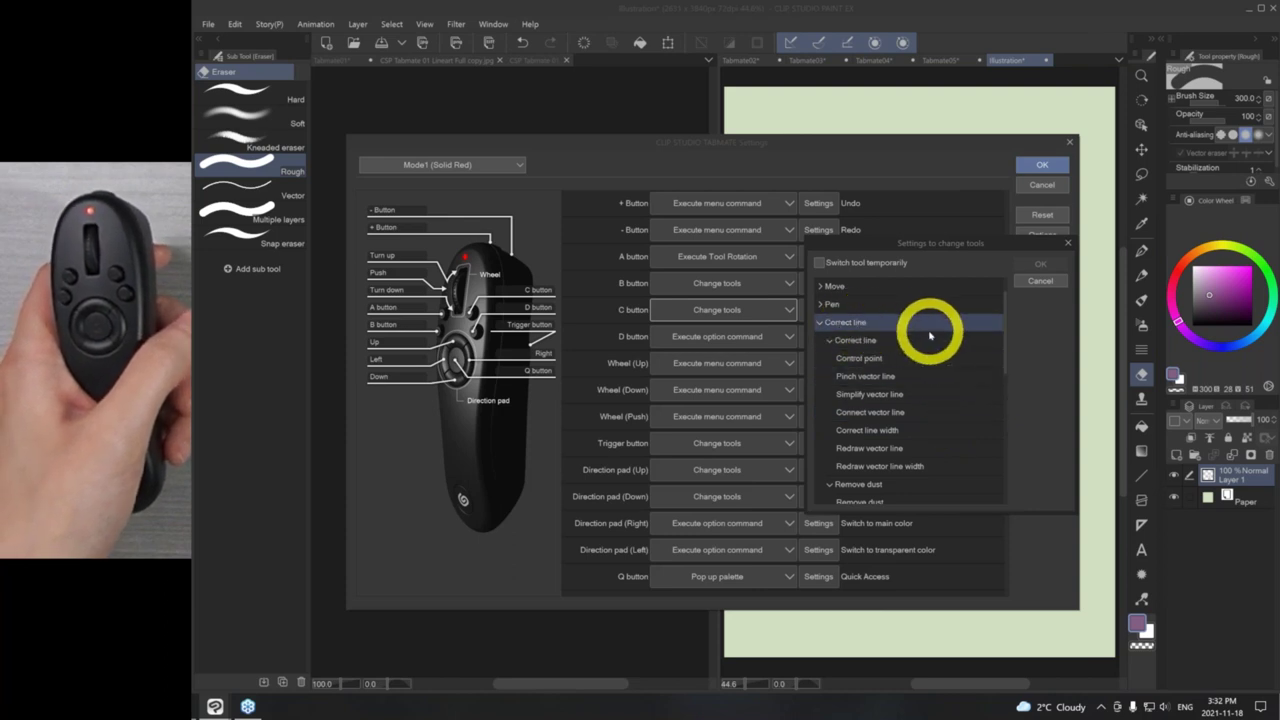
click(908, 417)
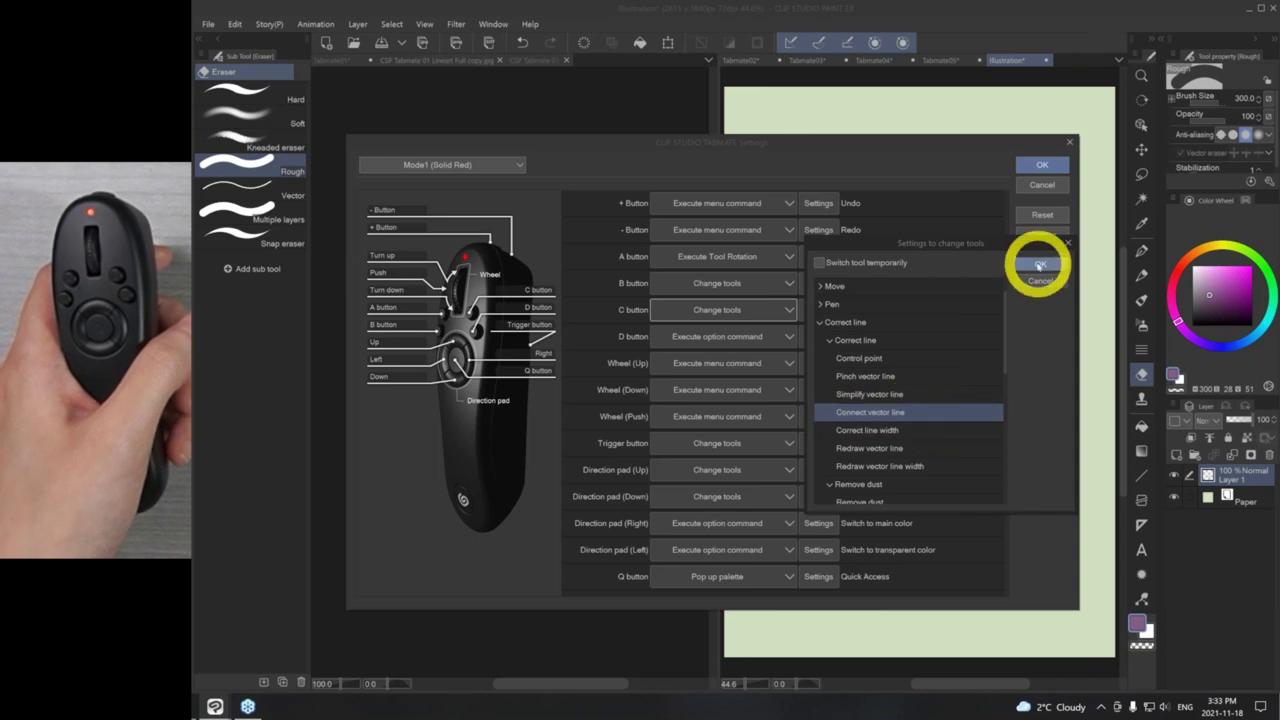
click(1039, 265)
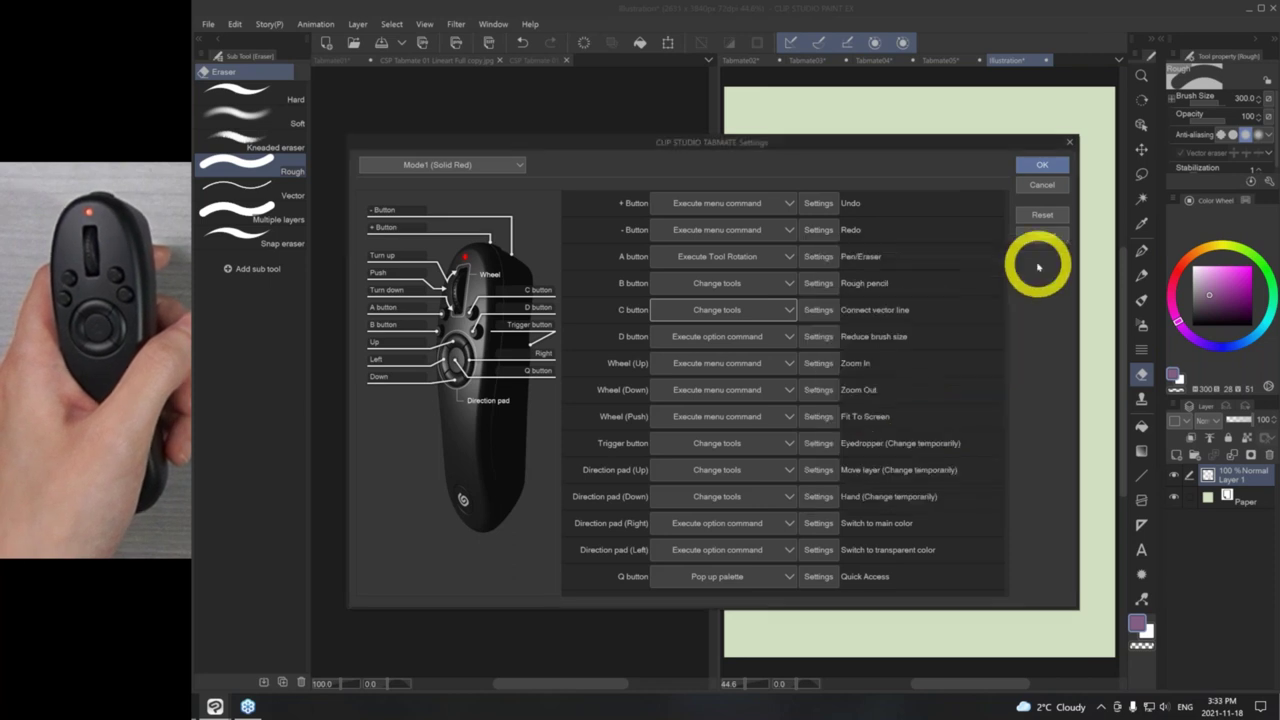
- Assign the D button to change to the Pinch vector line tool without temporary switching
click(713, 338)
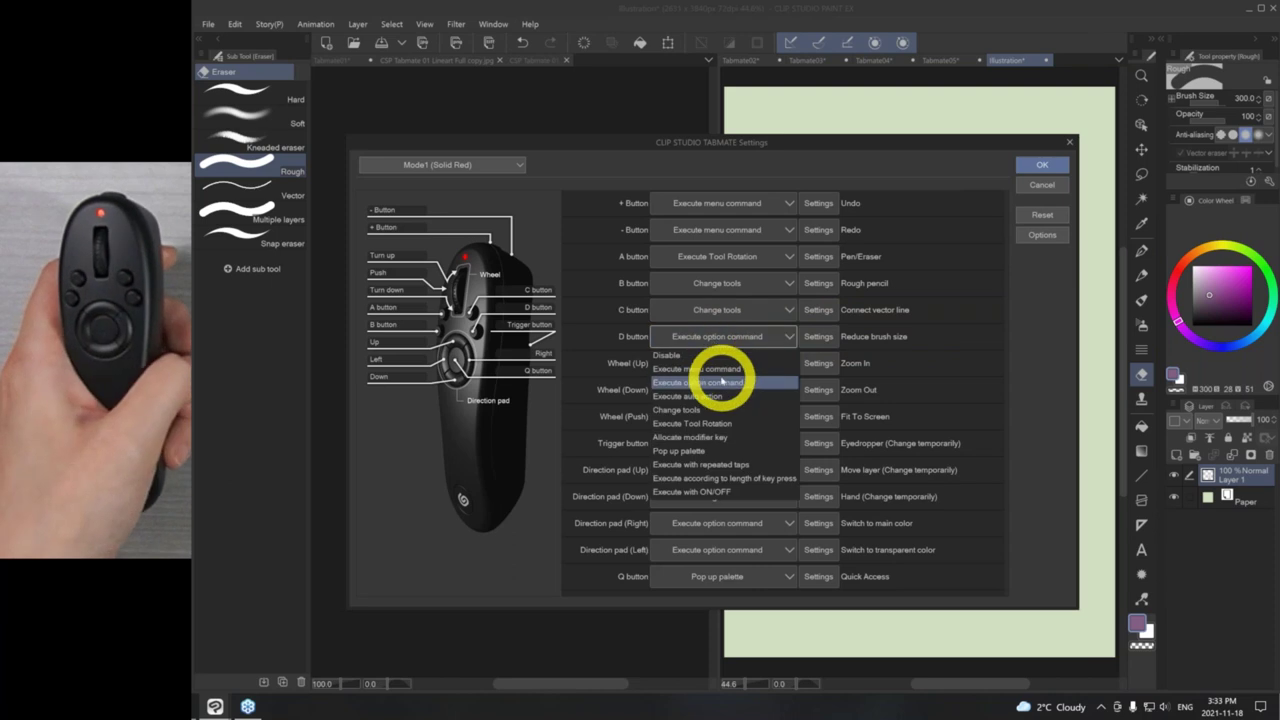
click(709, 410)
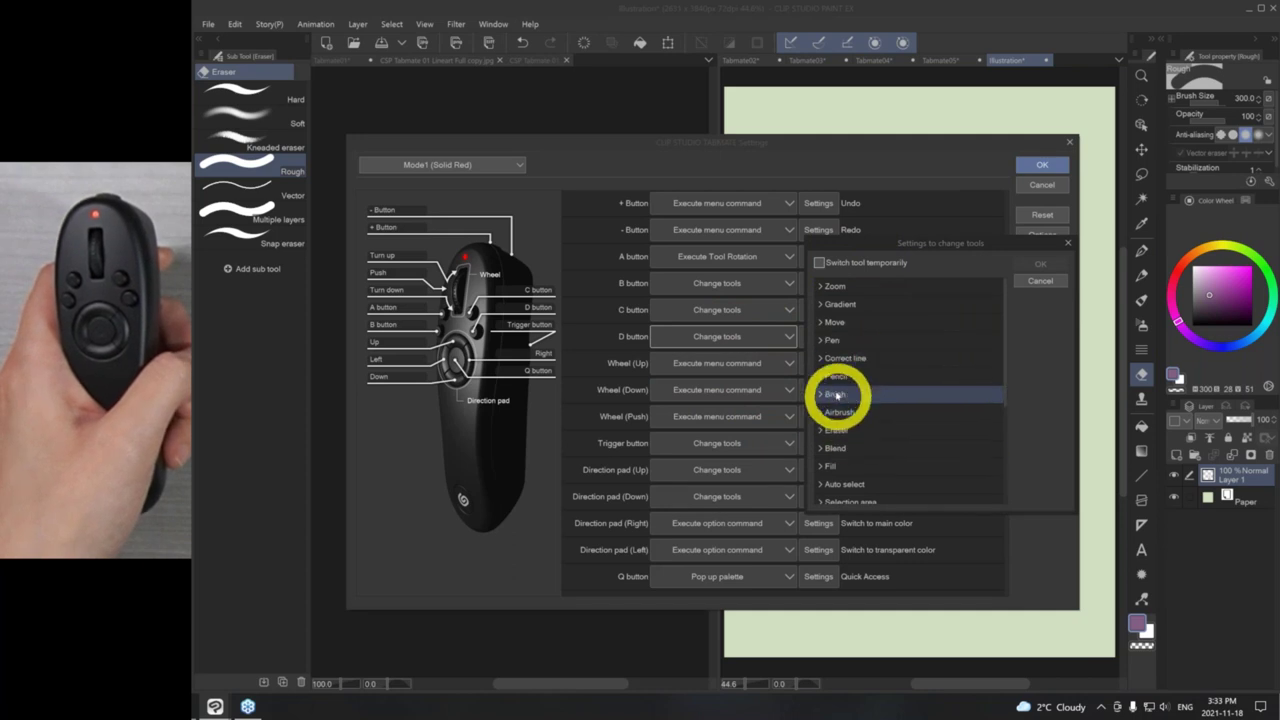
click(821, 359)
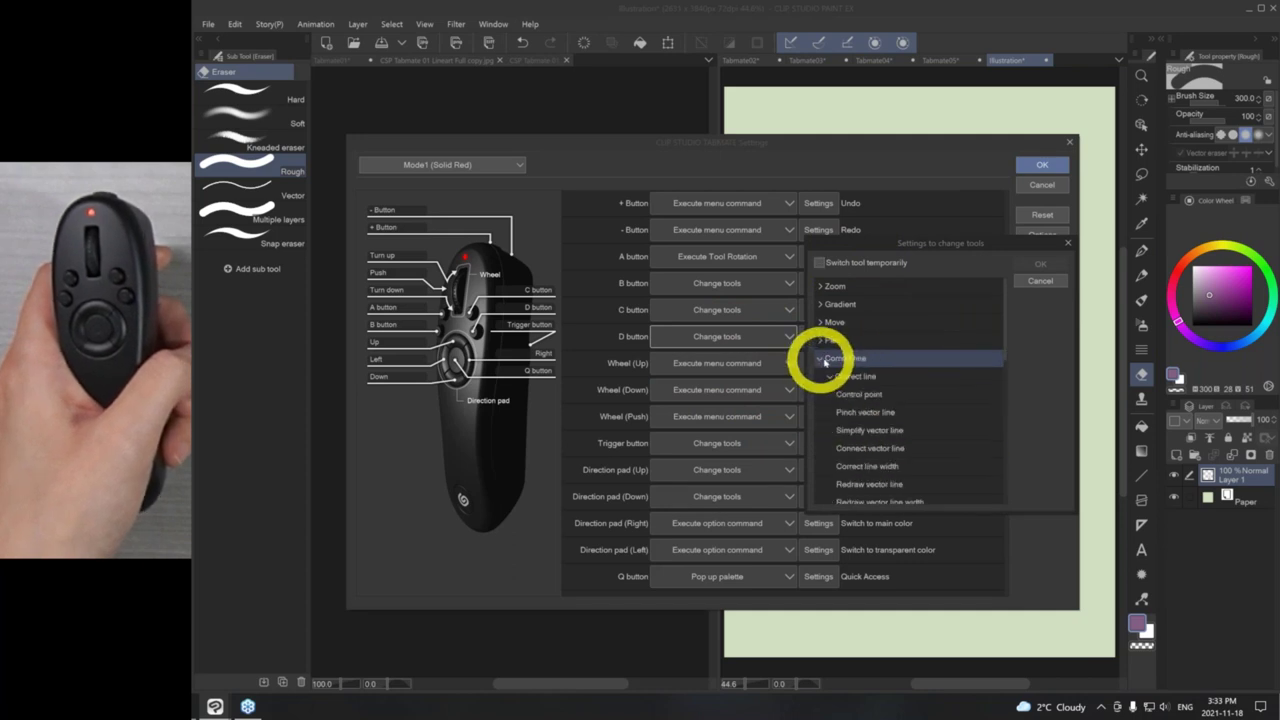
click(880, 415)
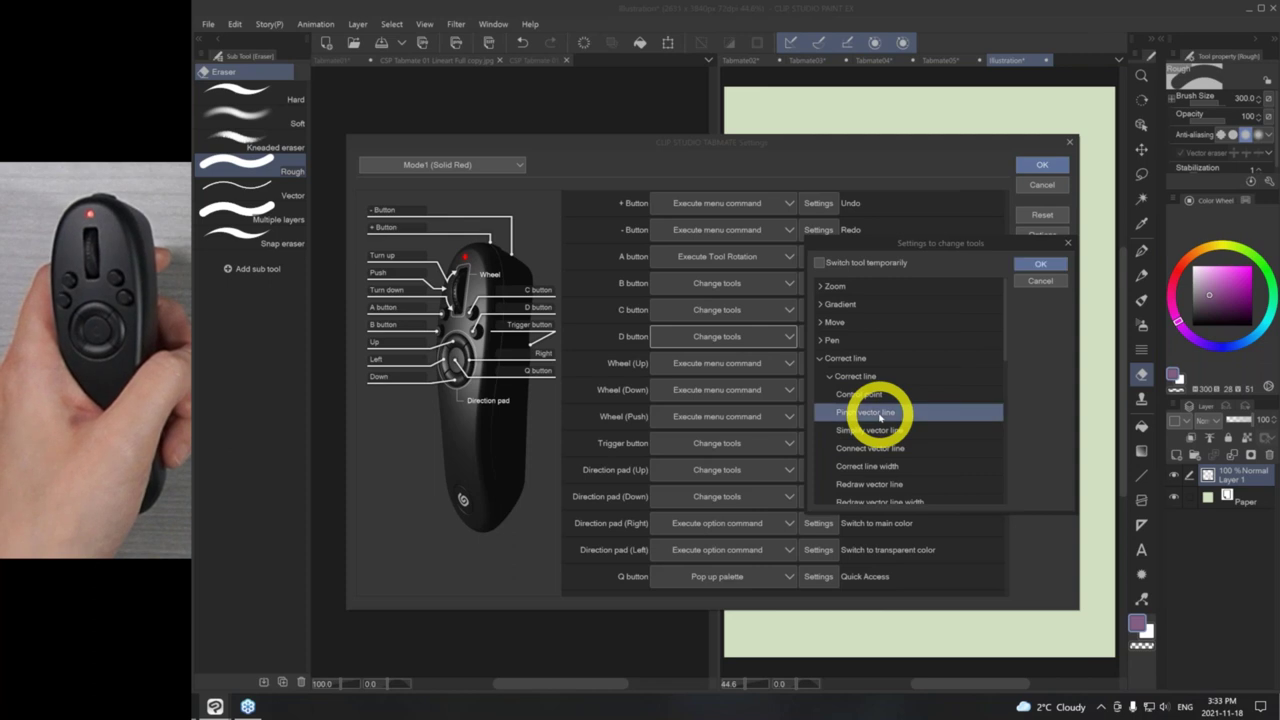
click(1036, 265)
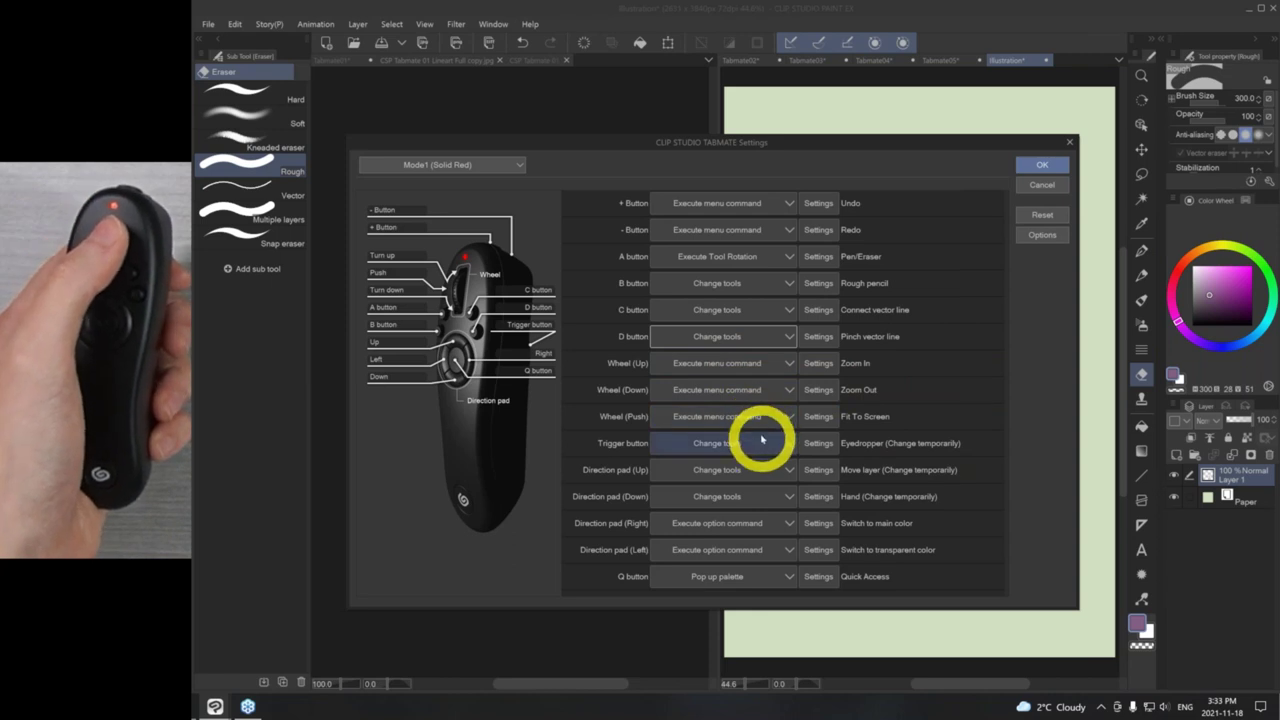
- Inspect the menu command settings for Wheel (Up) and close them without changes
click(826, 363)
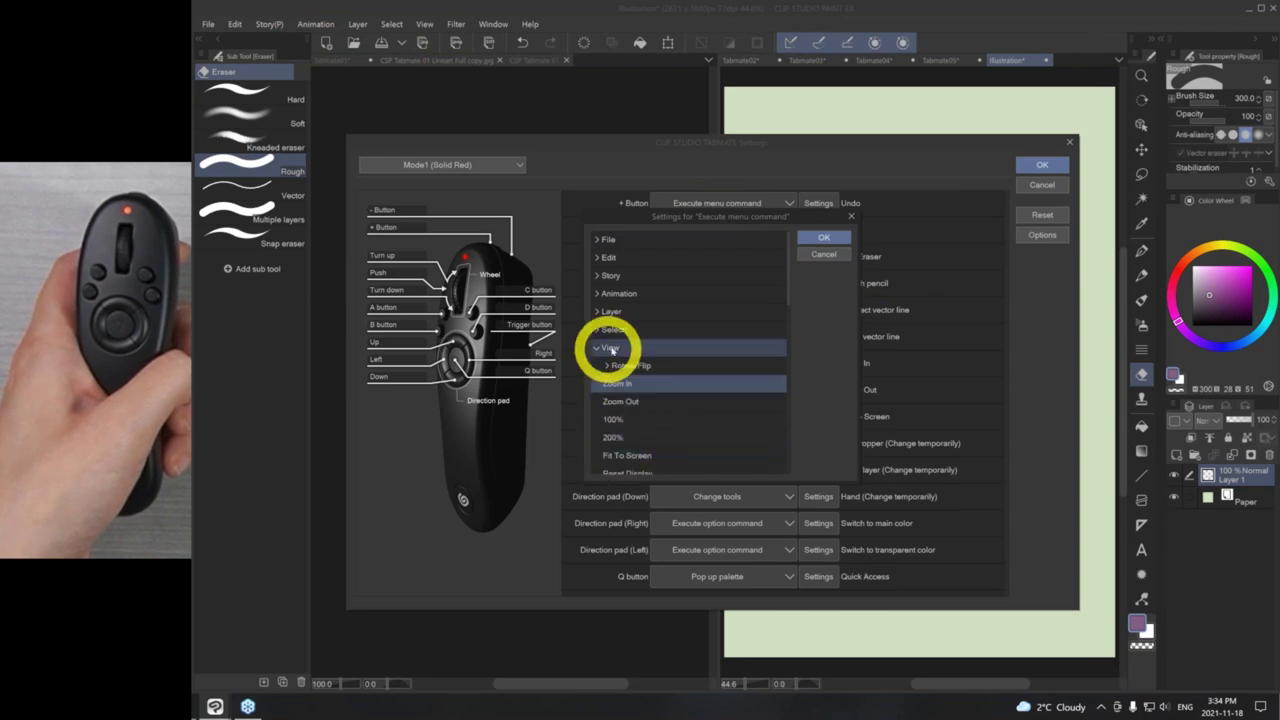
click(828, 254)
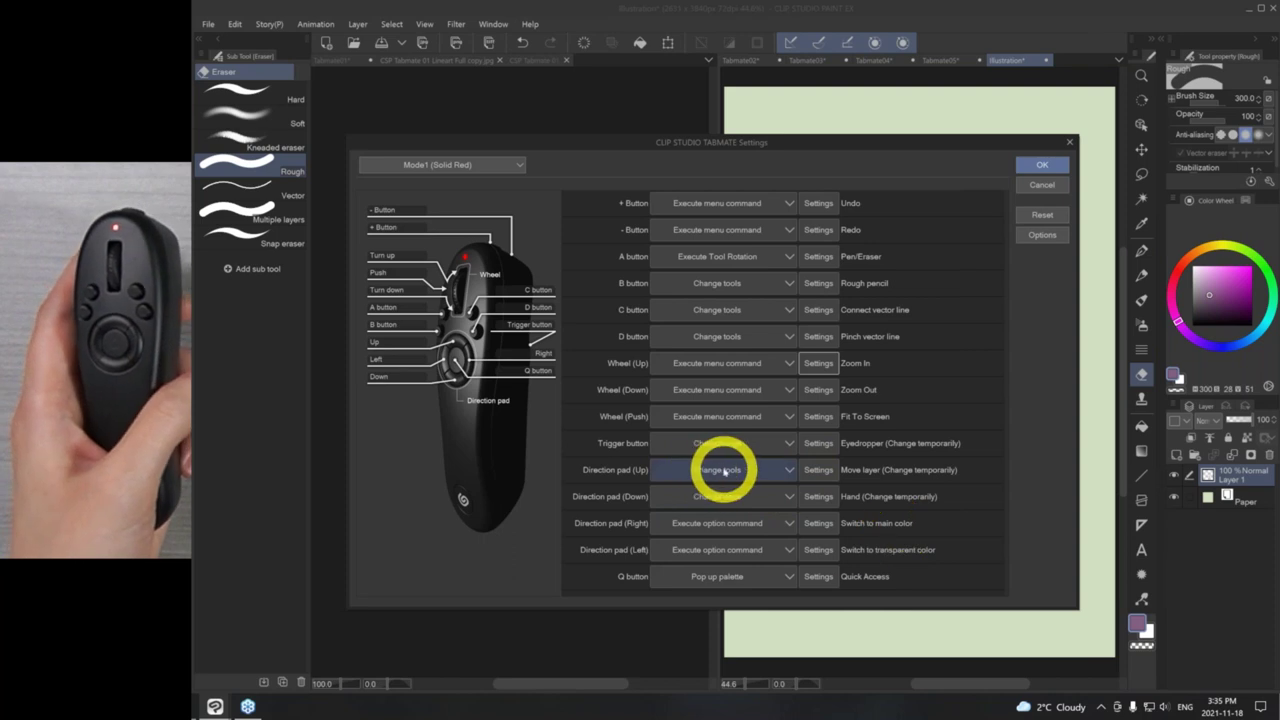
- Assign Direction pad (Up) to the option command Increase brush size from the Tool property palette group
click(724, 471)
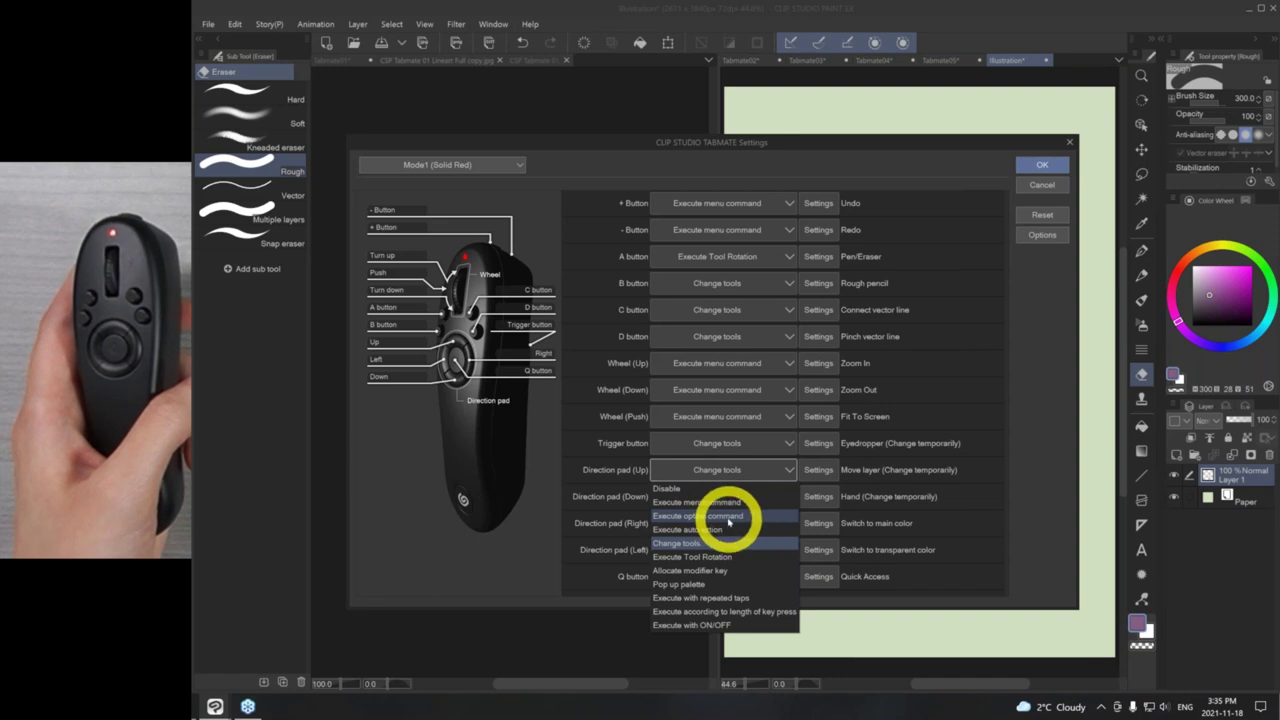
key(Escape)
click(724, 519)
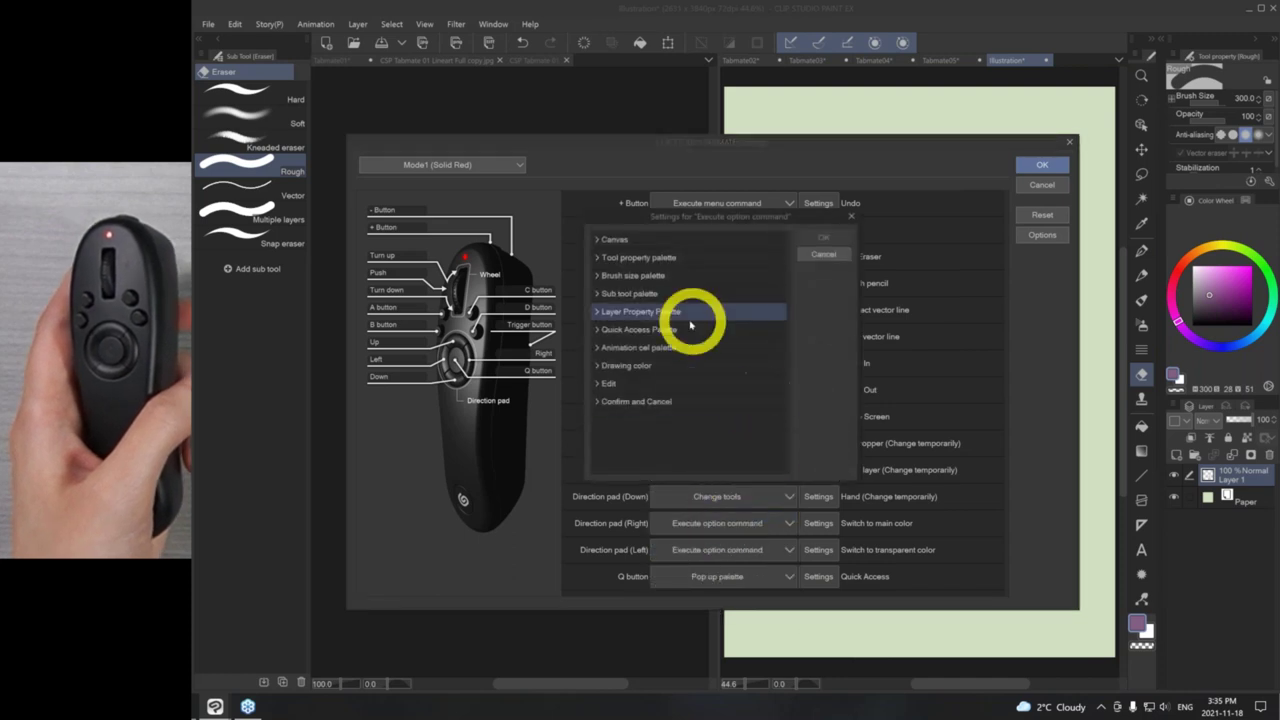
click(598, 257)
click(615, 276)
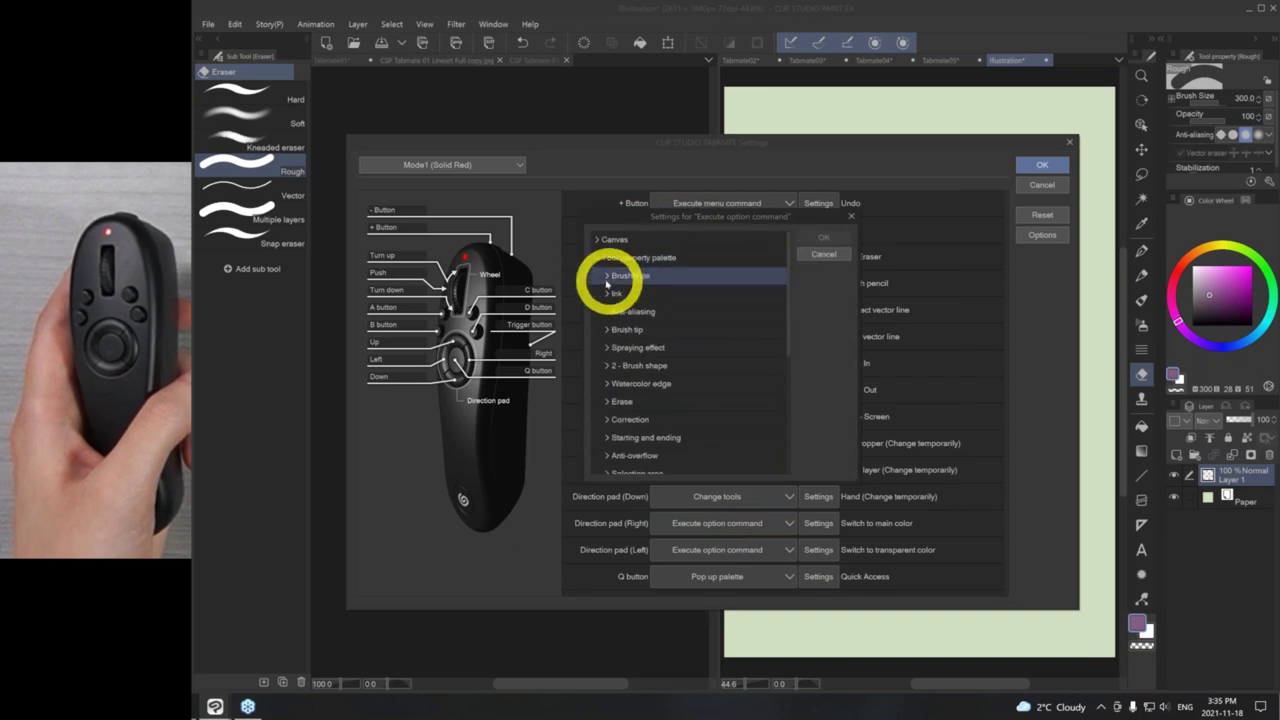
click(606, 276)
click(657, 311)
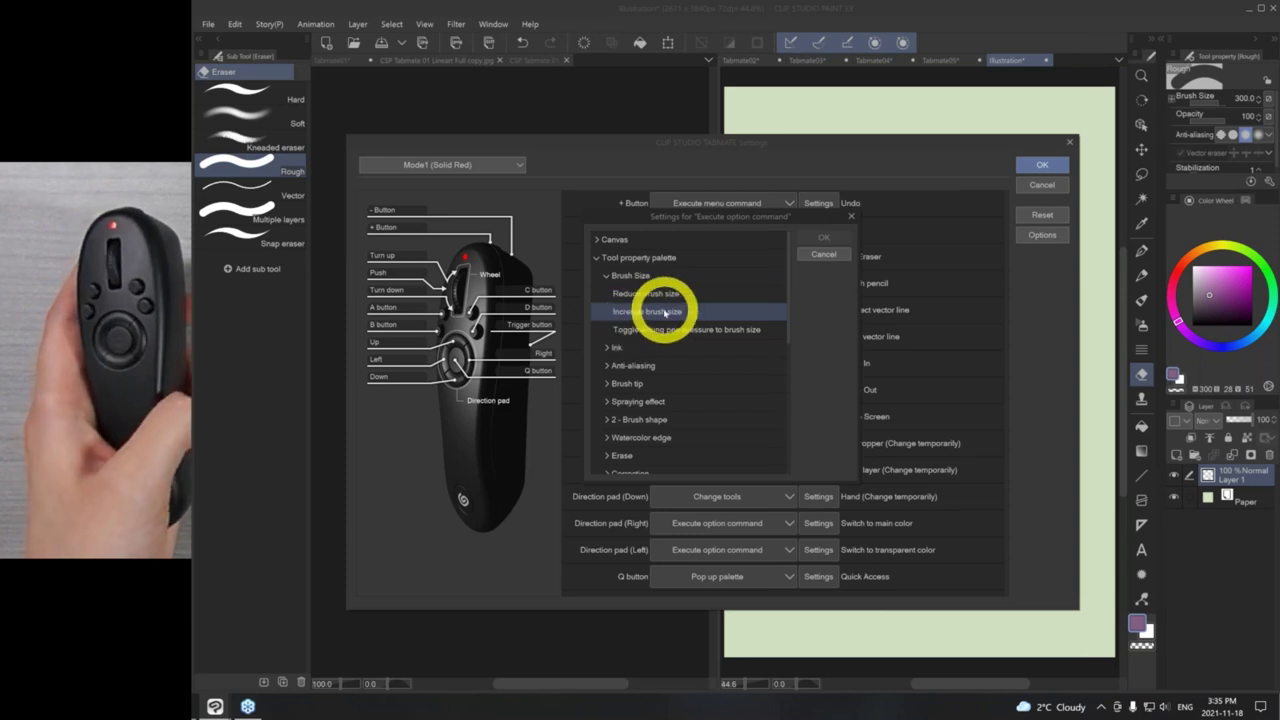
click(612, 310)
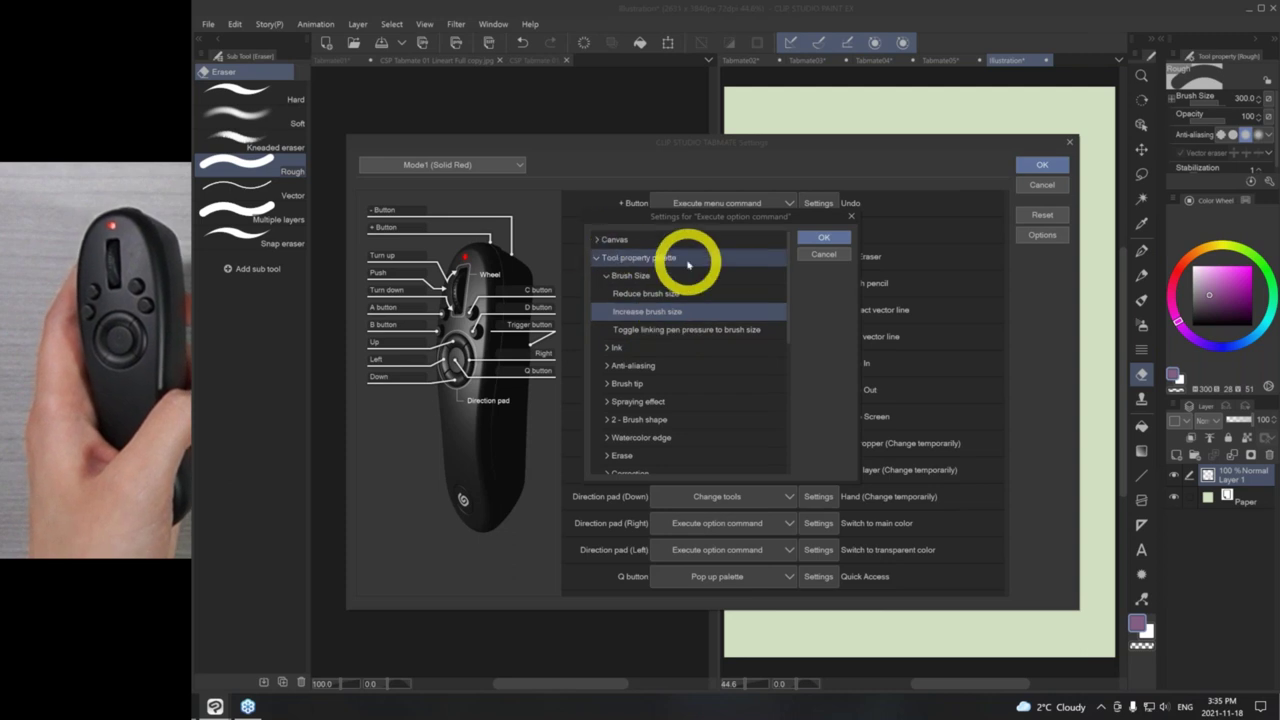
click(821, 240)
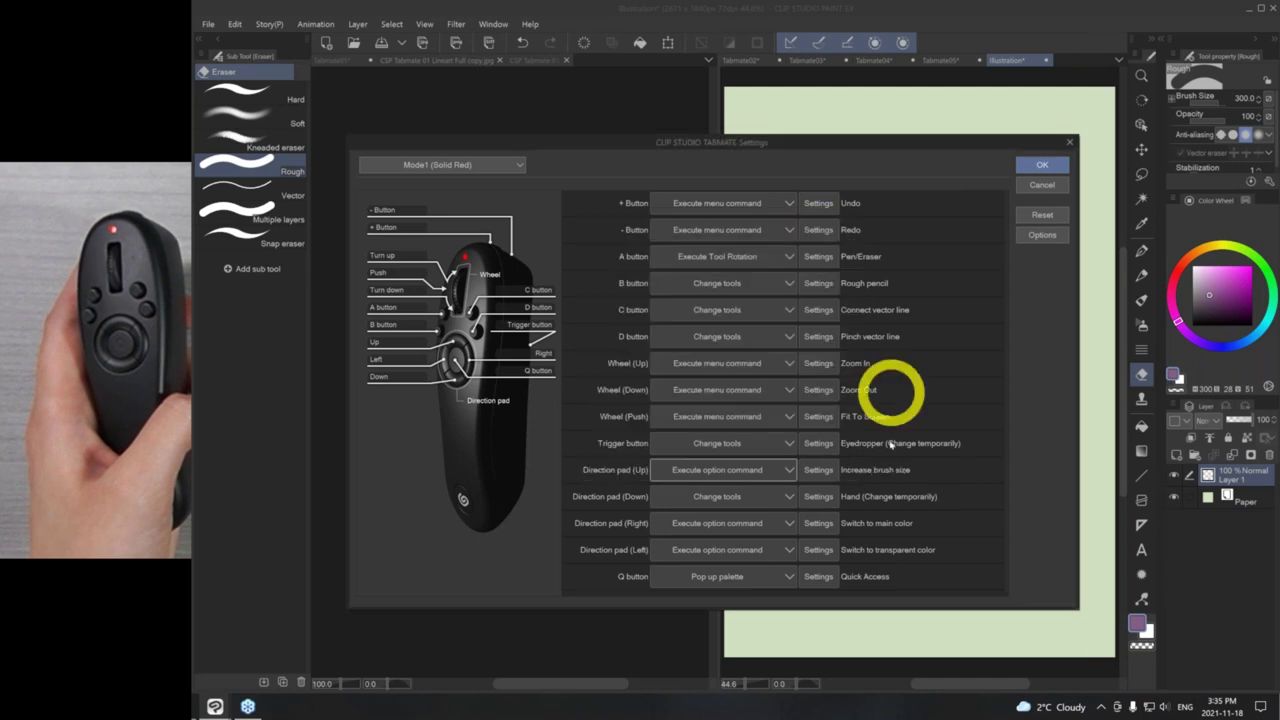
- Set Direction pad (Down) to execute an option command and select Reduce brush size under Tool property palette
click(707, 497)
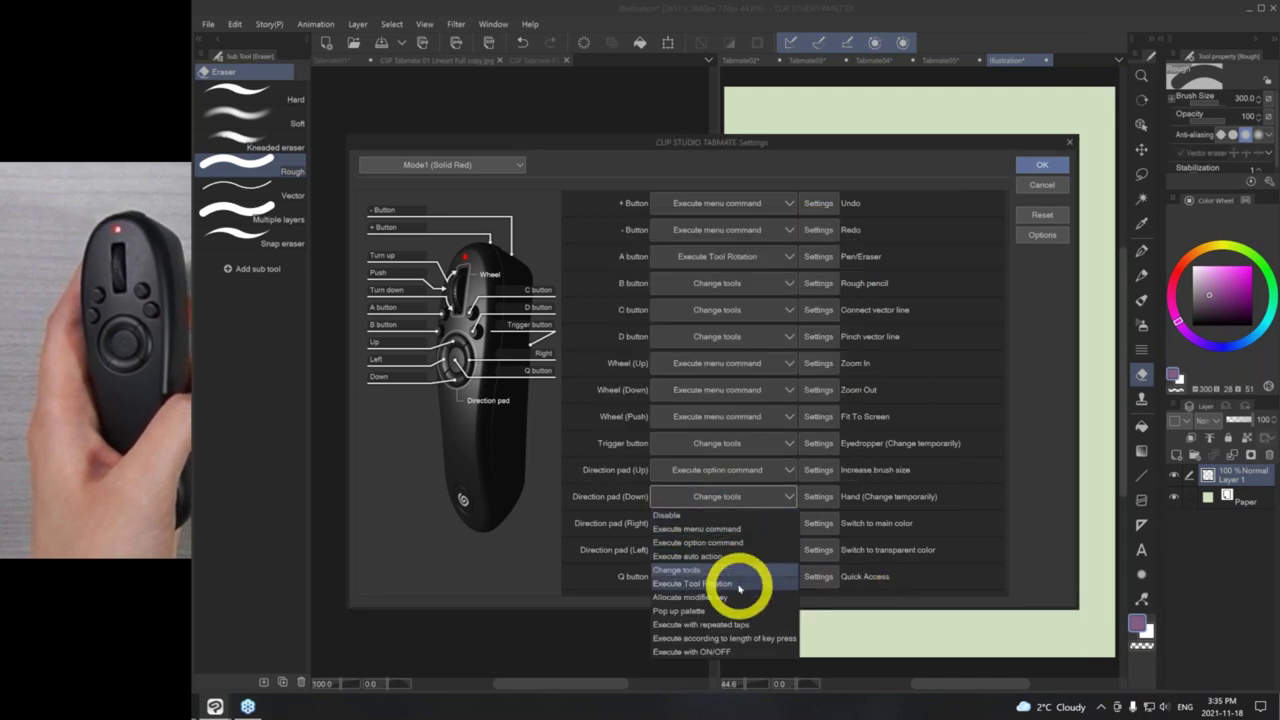
click(735, 542)
click(598, 259)
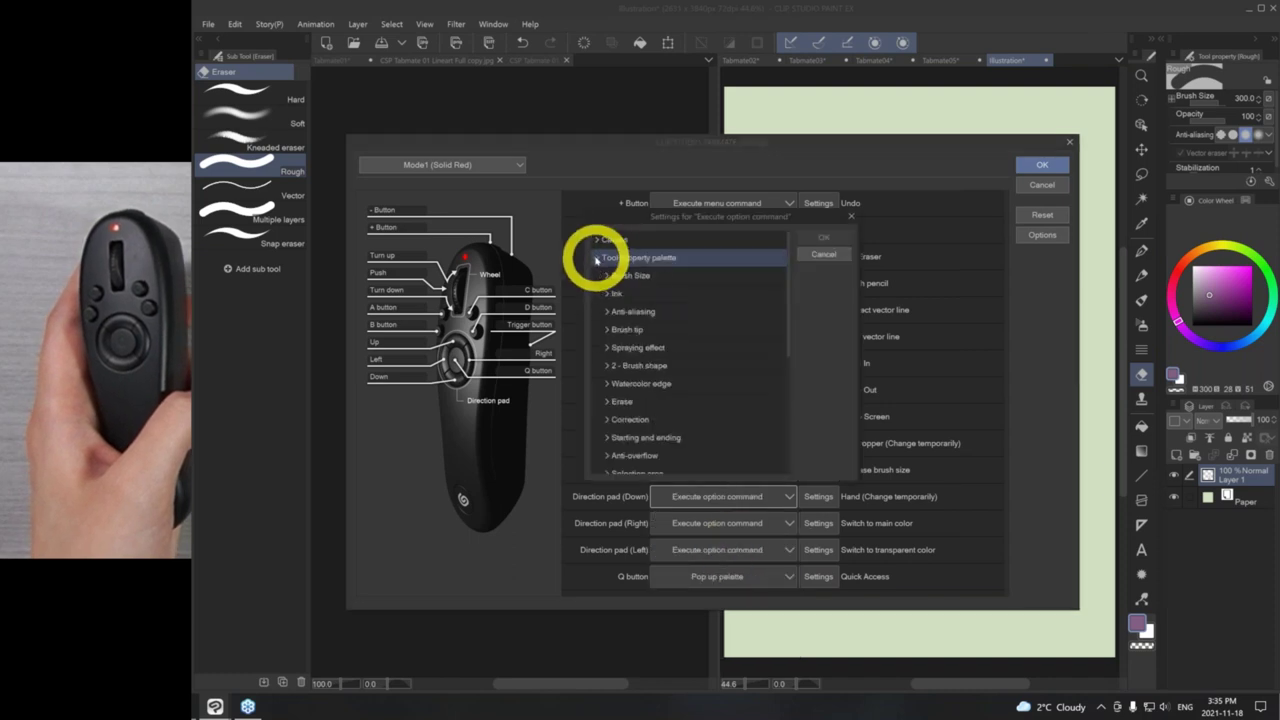
click(603, 275)
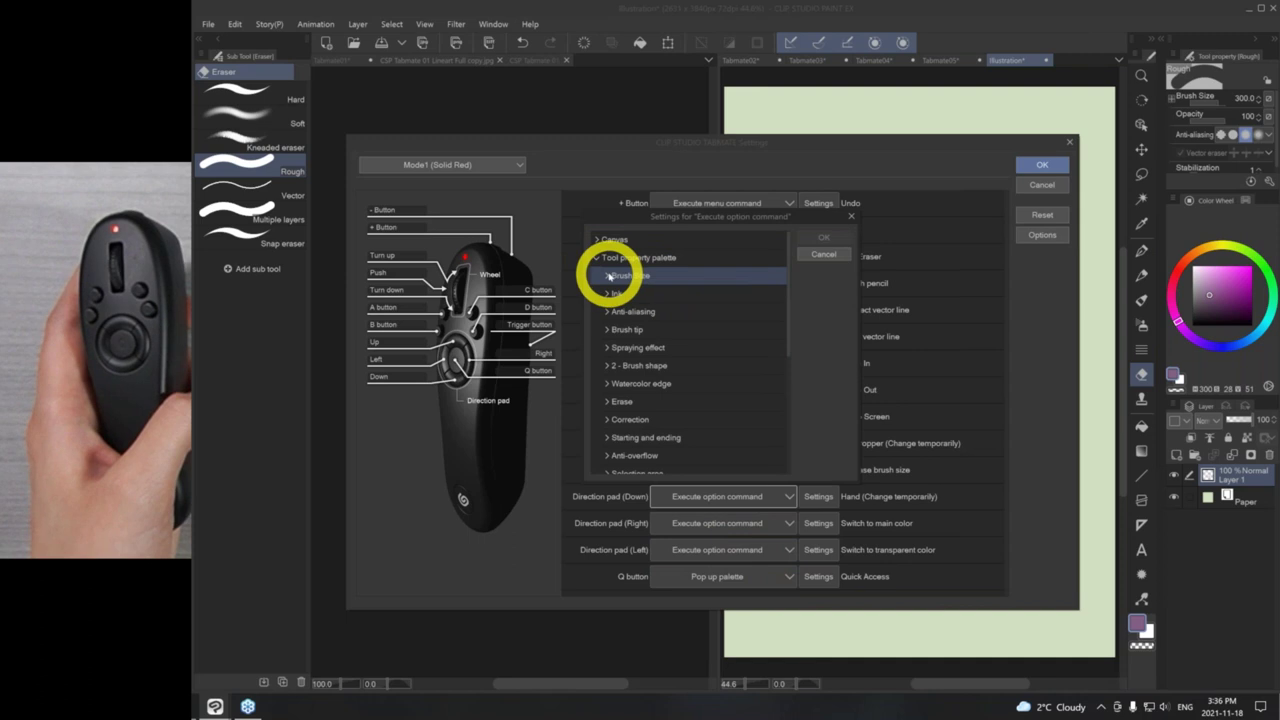
click(603, 275)
click(615, 311)
click(651, 295)
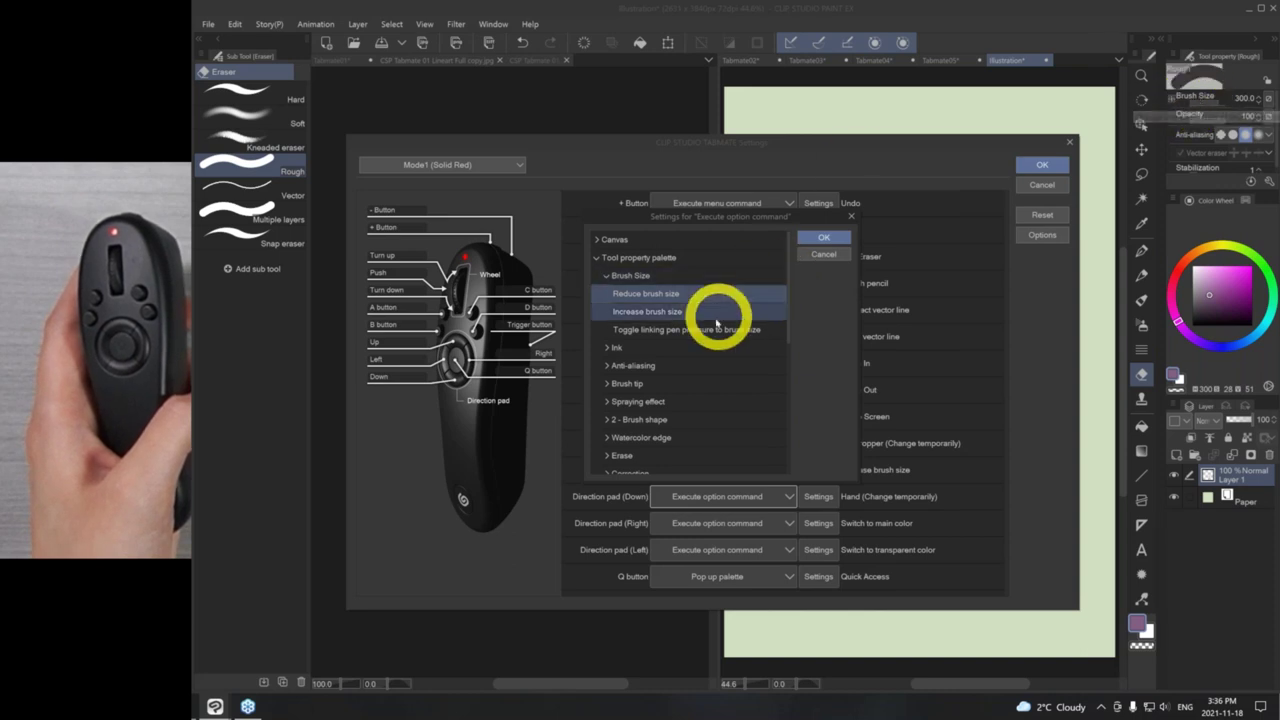
- Try the Brush size palette commands for selecting a larger and a smaller preset on Direction pad (Down)
click(598, 257)
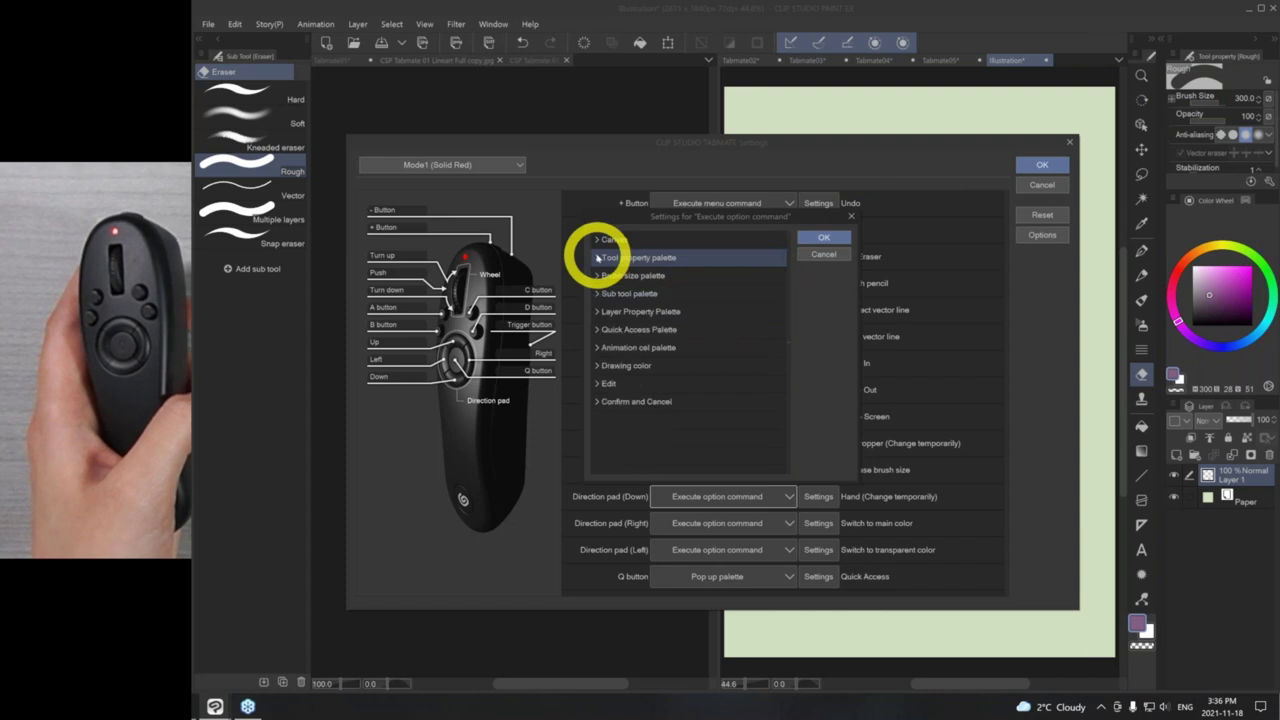
click(598, 275)
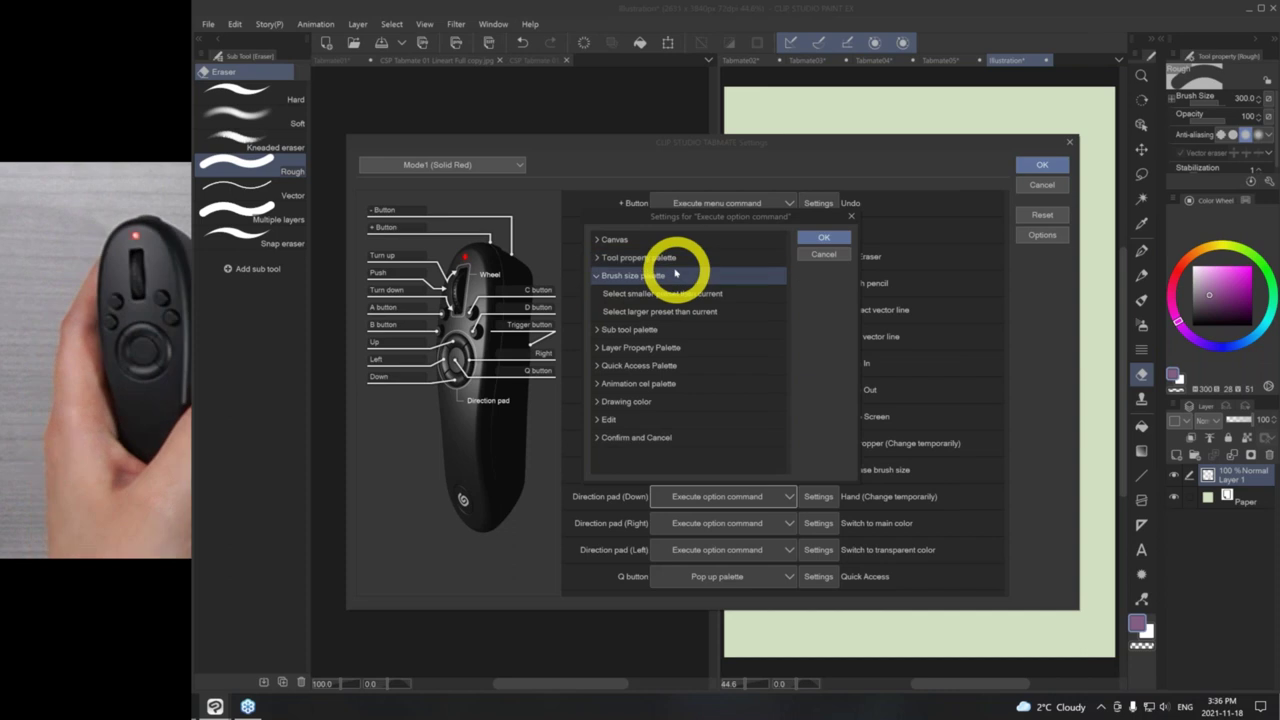
click(632, 311)
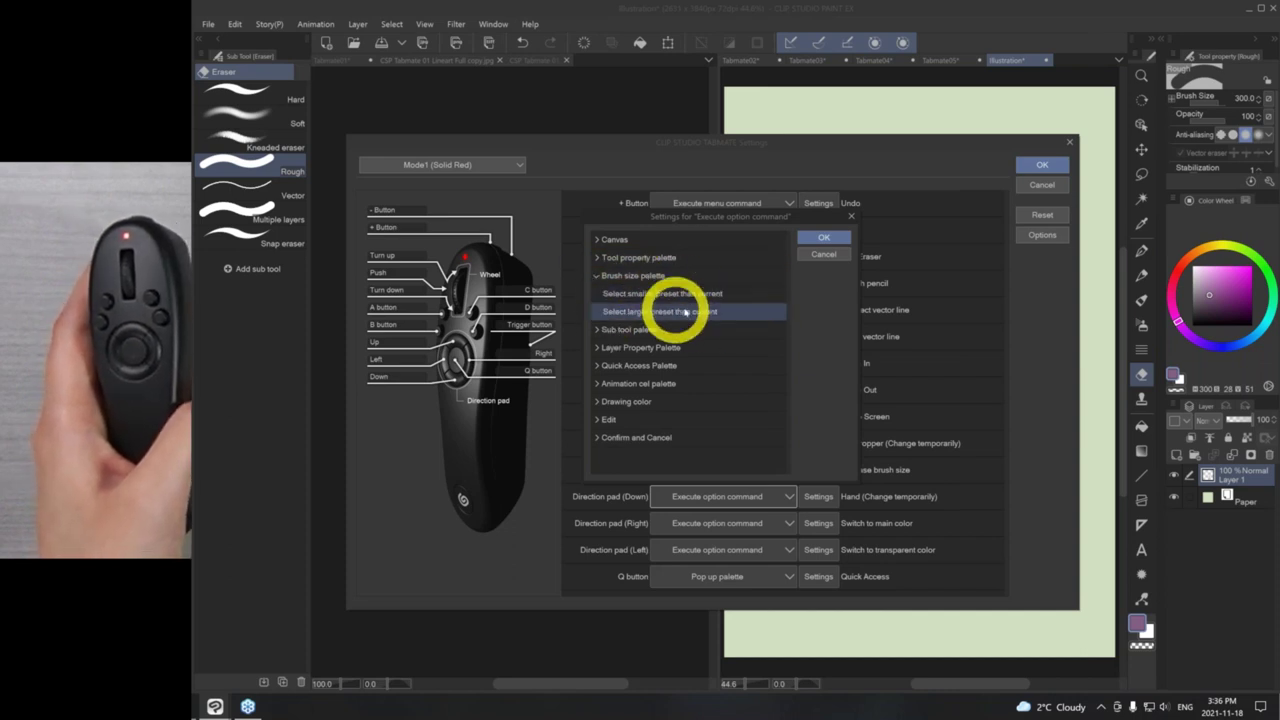
click(666, 296)
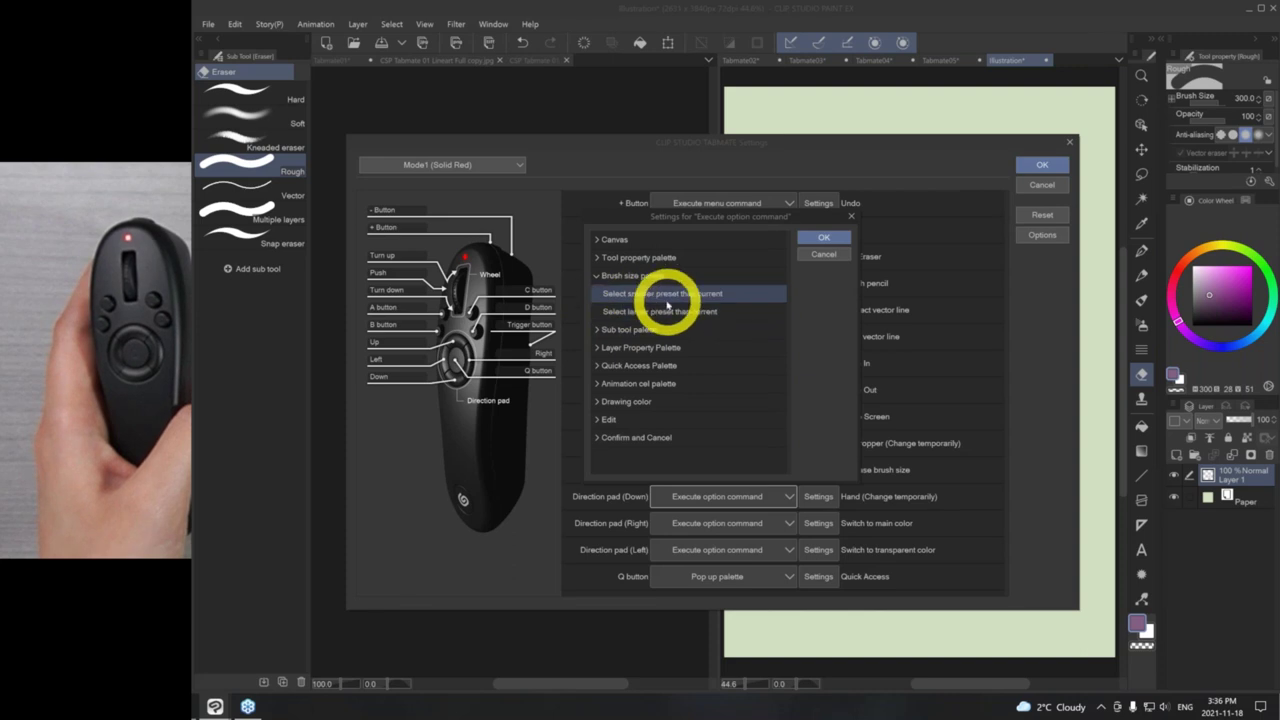
click(594, 276)
click(597, 275)
- Return to the Tool property palette's Brush Size commands and apply Reduce brush size to Direction pad (Down)
click(592, 258)
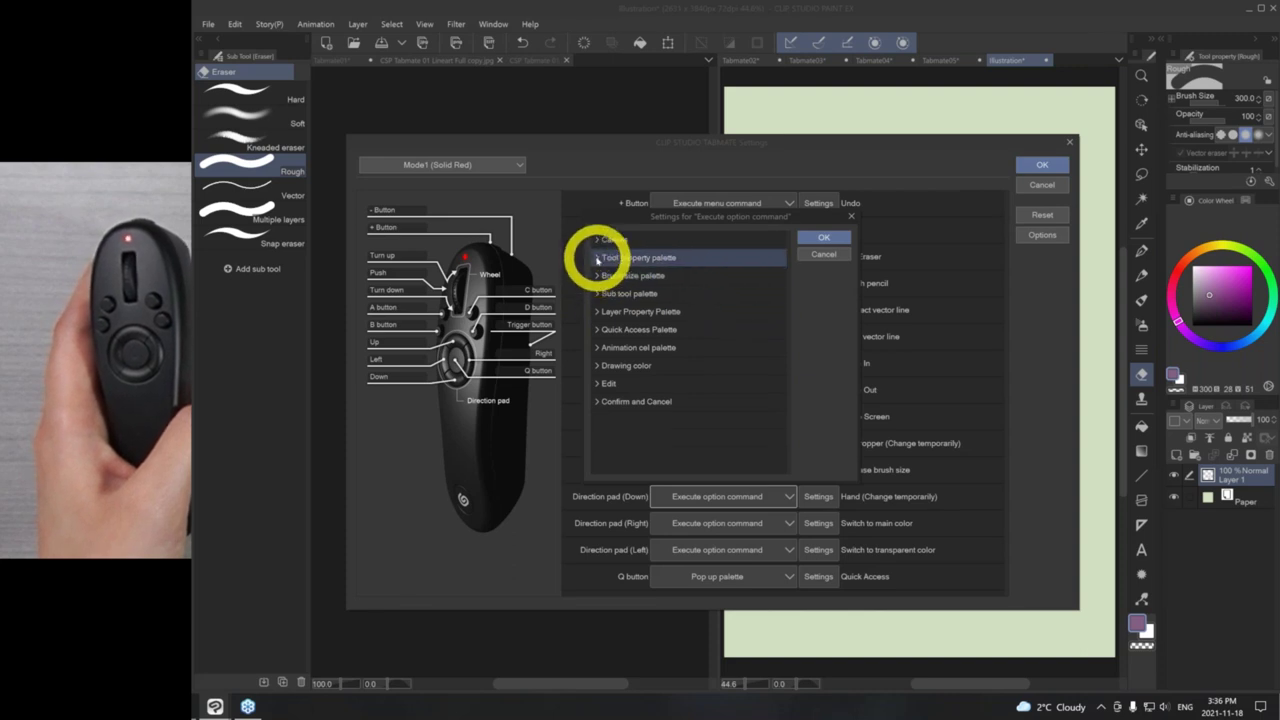
click(597, 258)
click(664, 292)
click(662, 277)
click(604, 273)
click(646, 293)
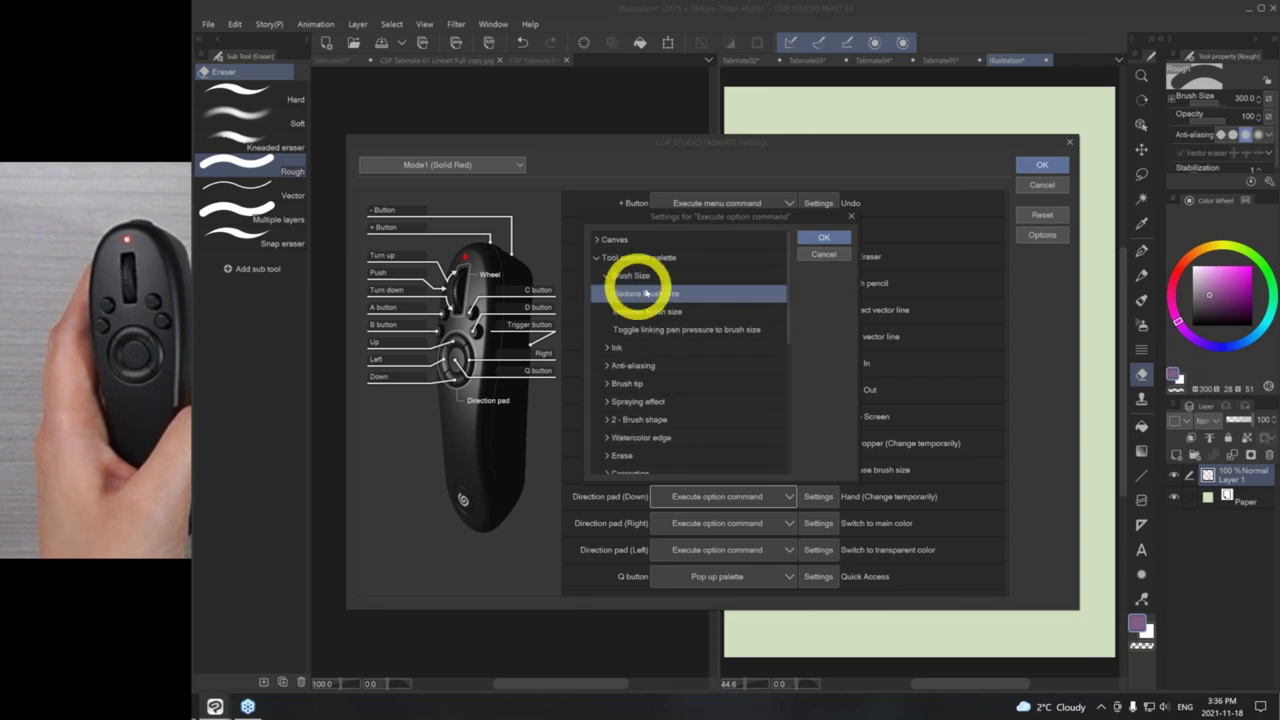
click(838, 241)
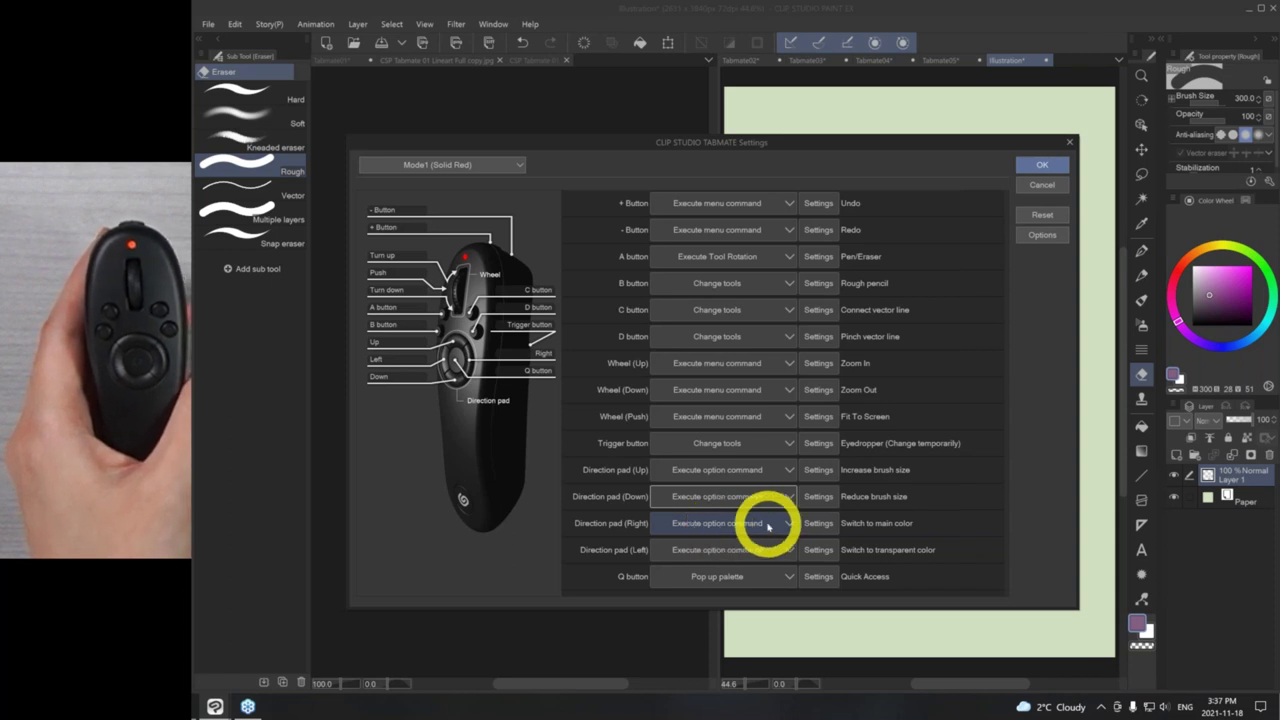
- Set Direction pad (Right) to Execute with repeated taps and assign the Lasso selection tool to the first tap
click(704, 525)
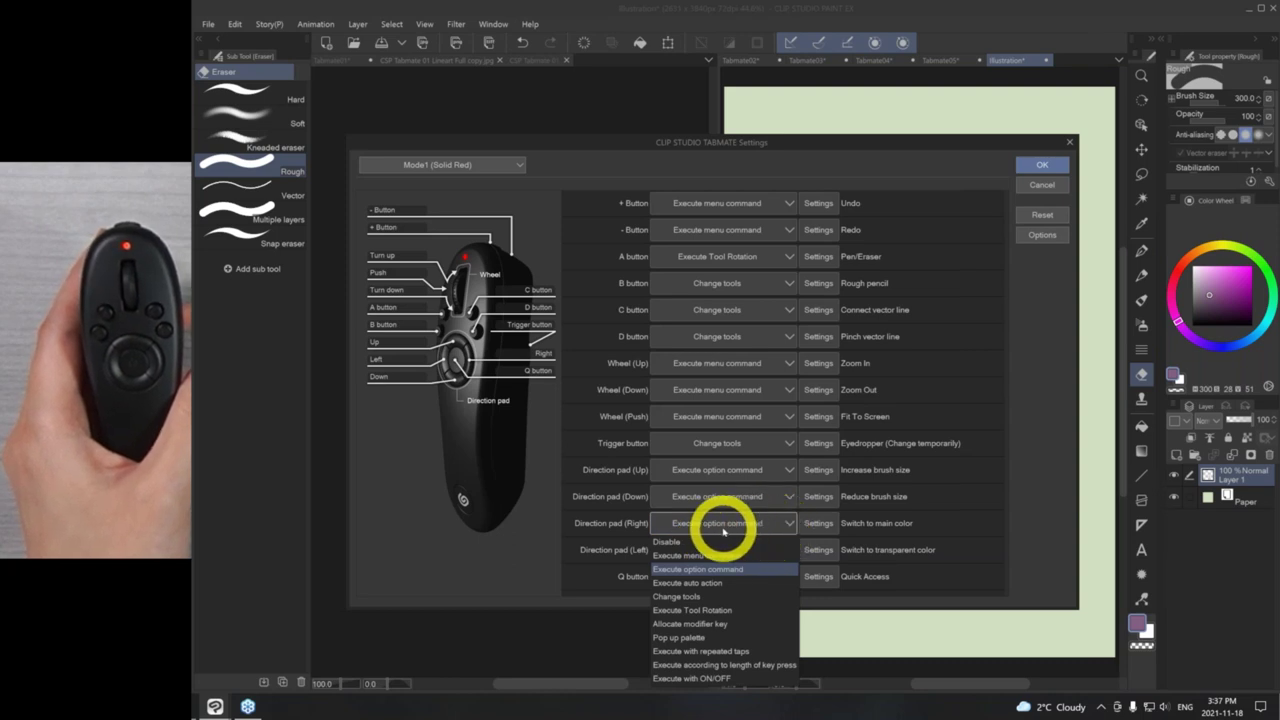
click(745, 651)
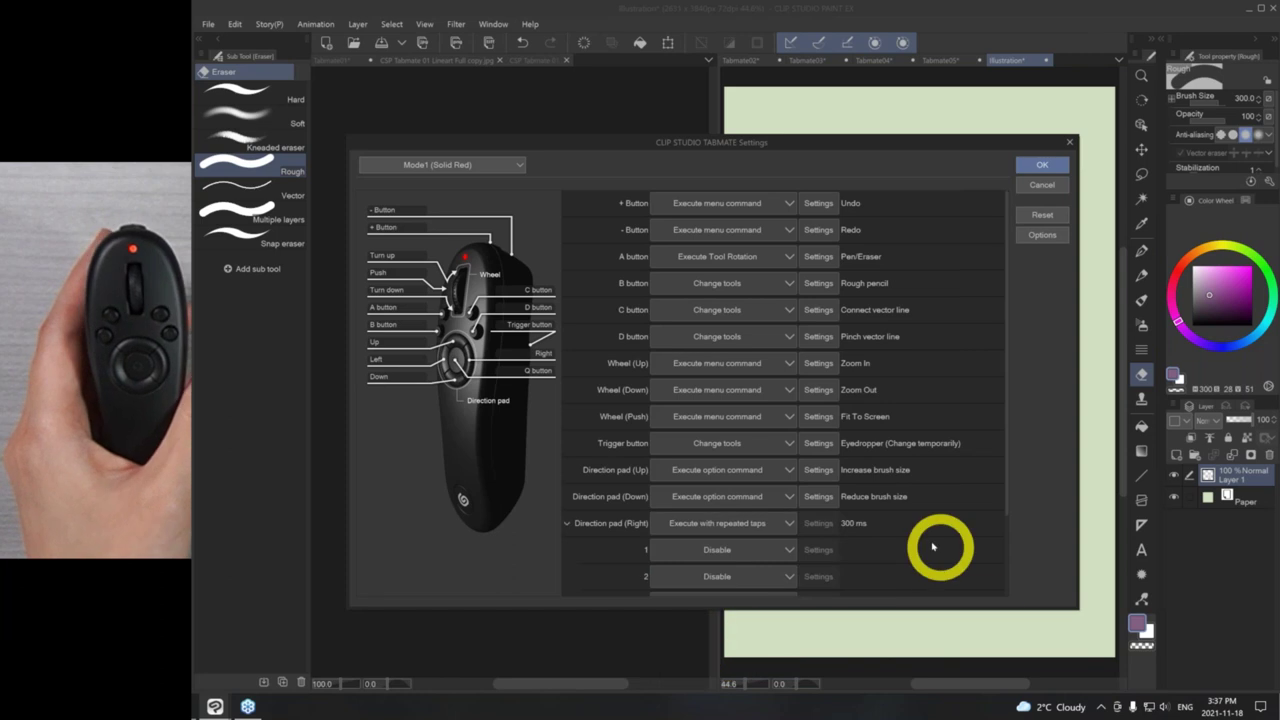
scroll(940, 510, down, 4)
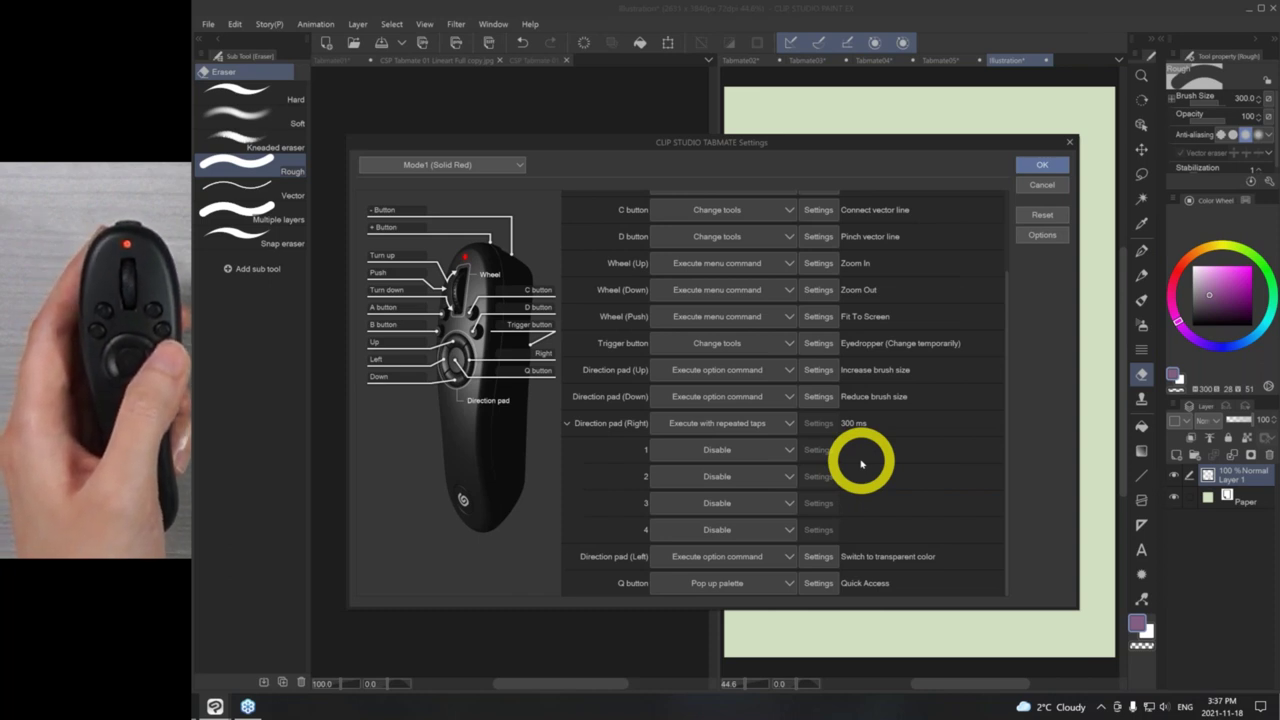
click(716, 449)
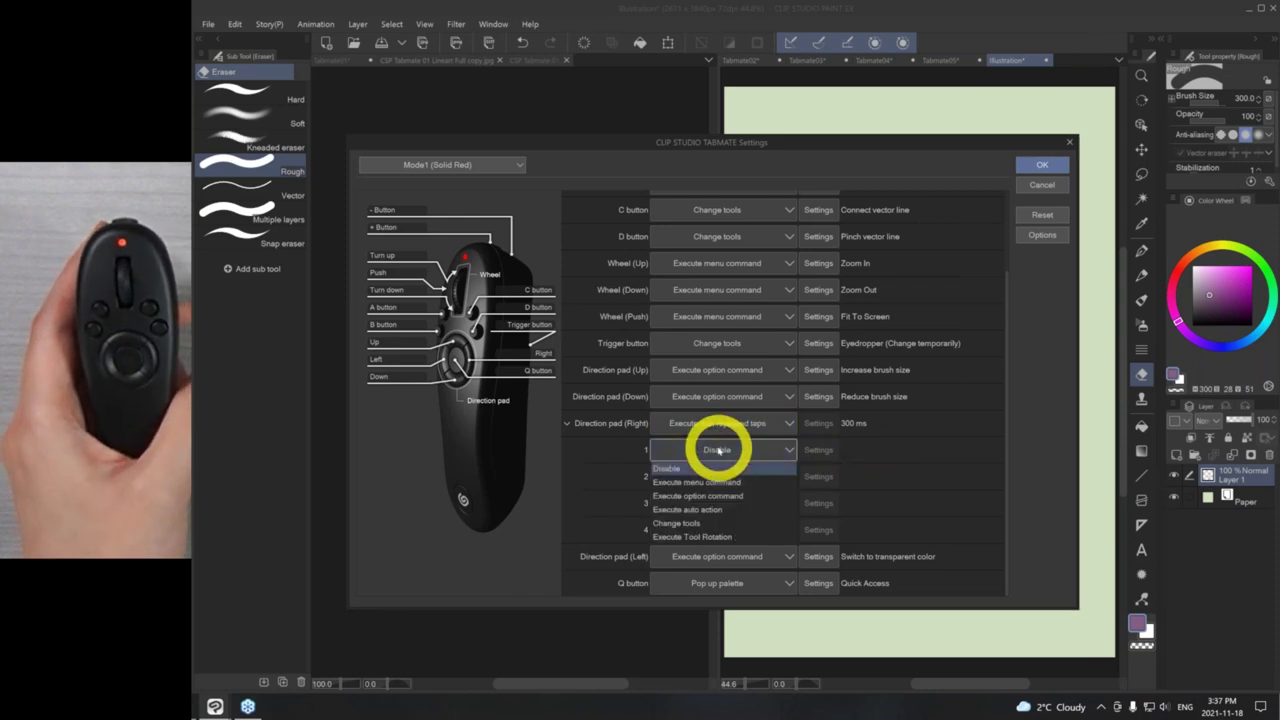
click(738, 523)
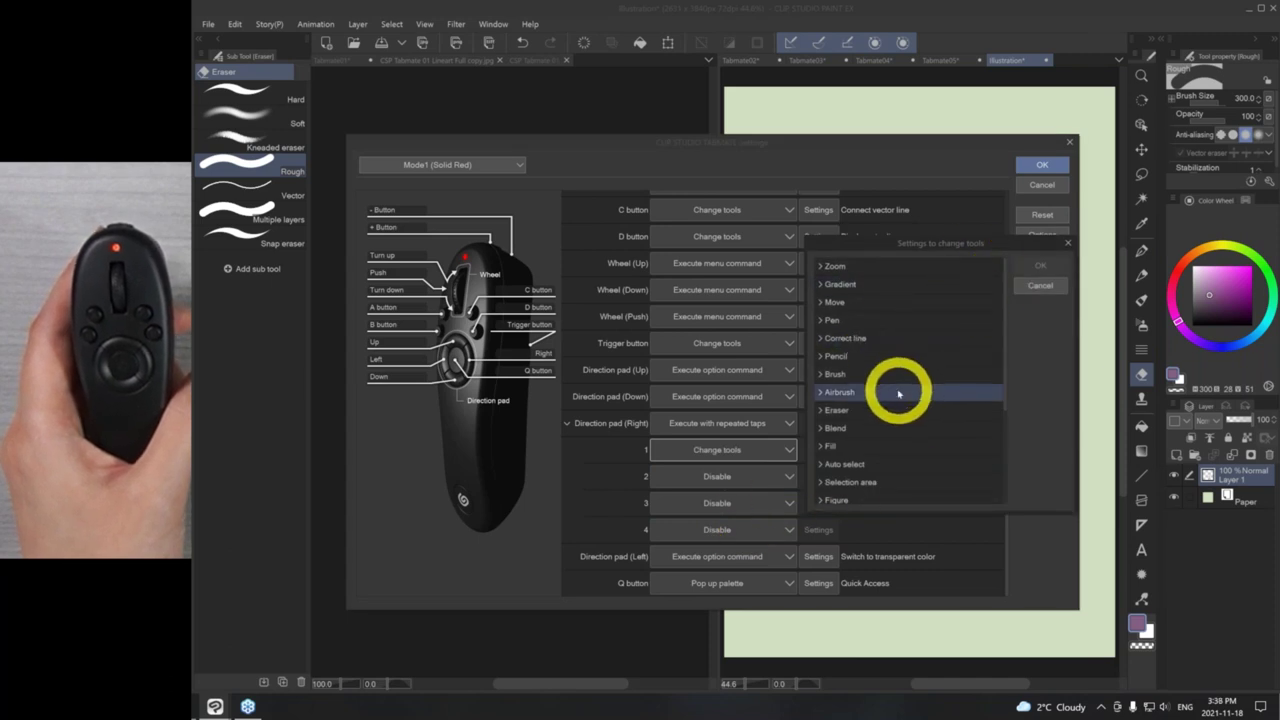
scroll(843, 466, down, 1)
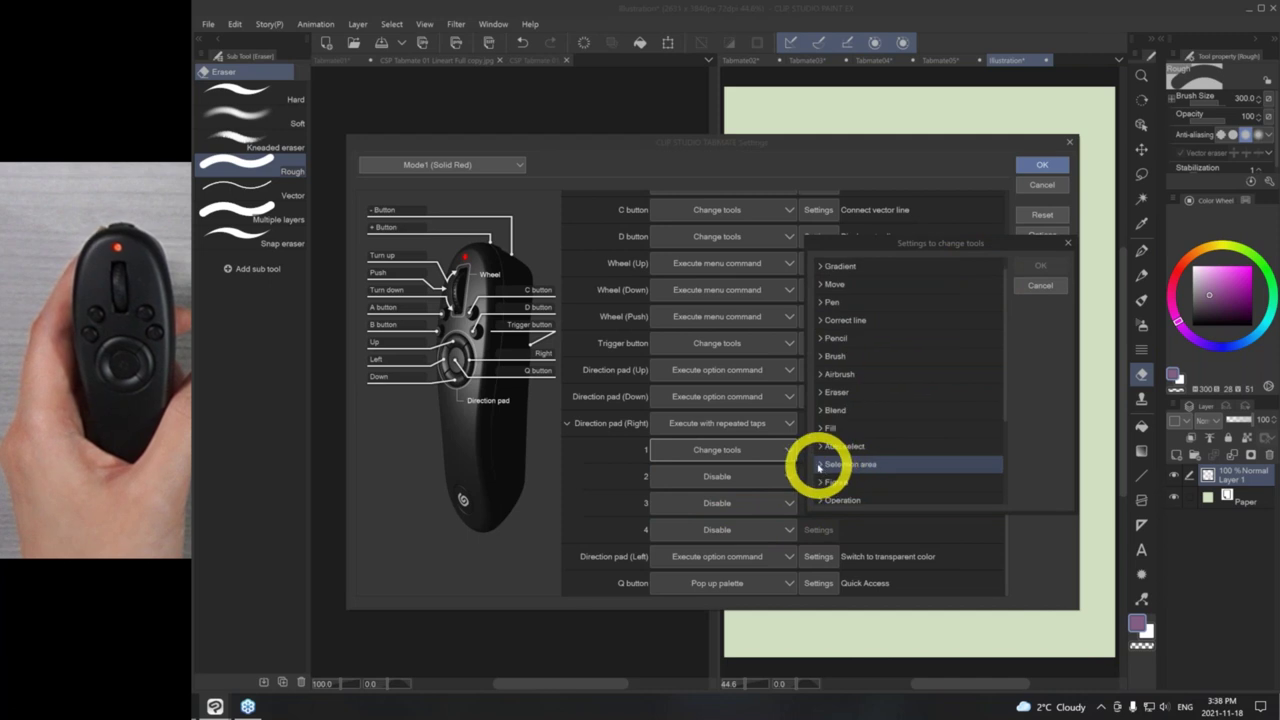
scroll(937, 406, down, 5)
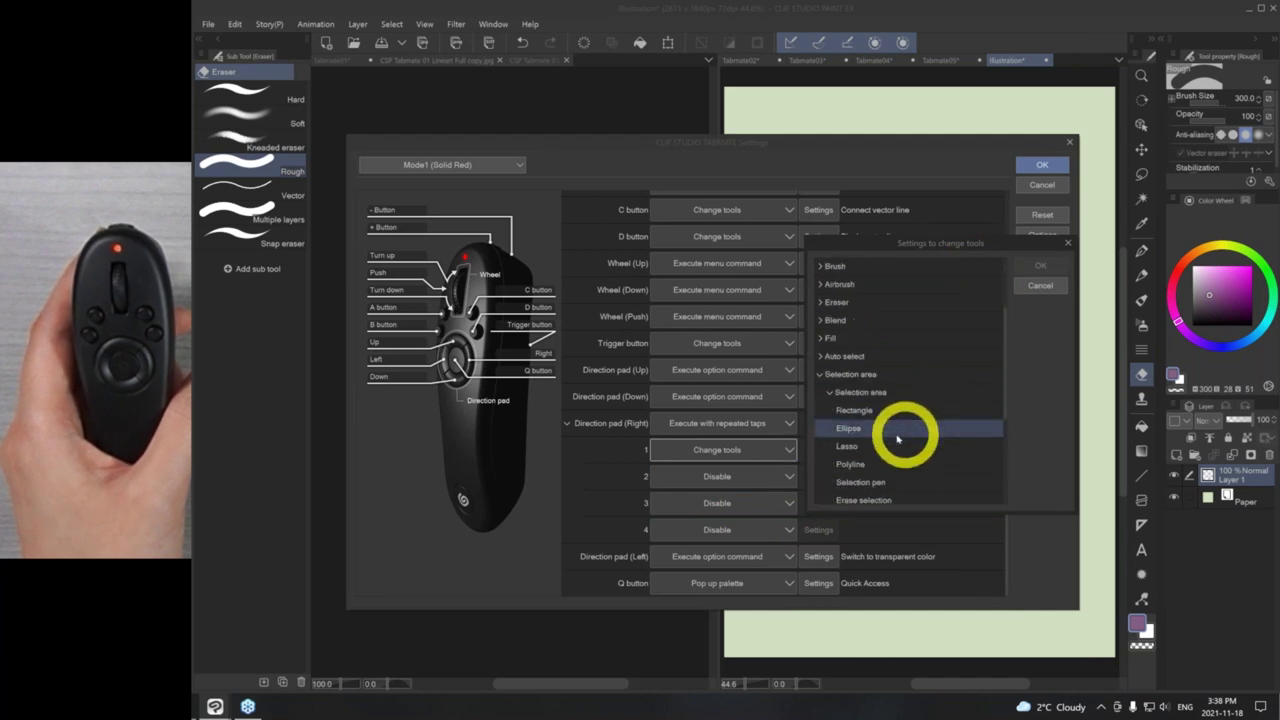
click(857, 447)
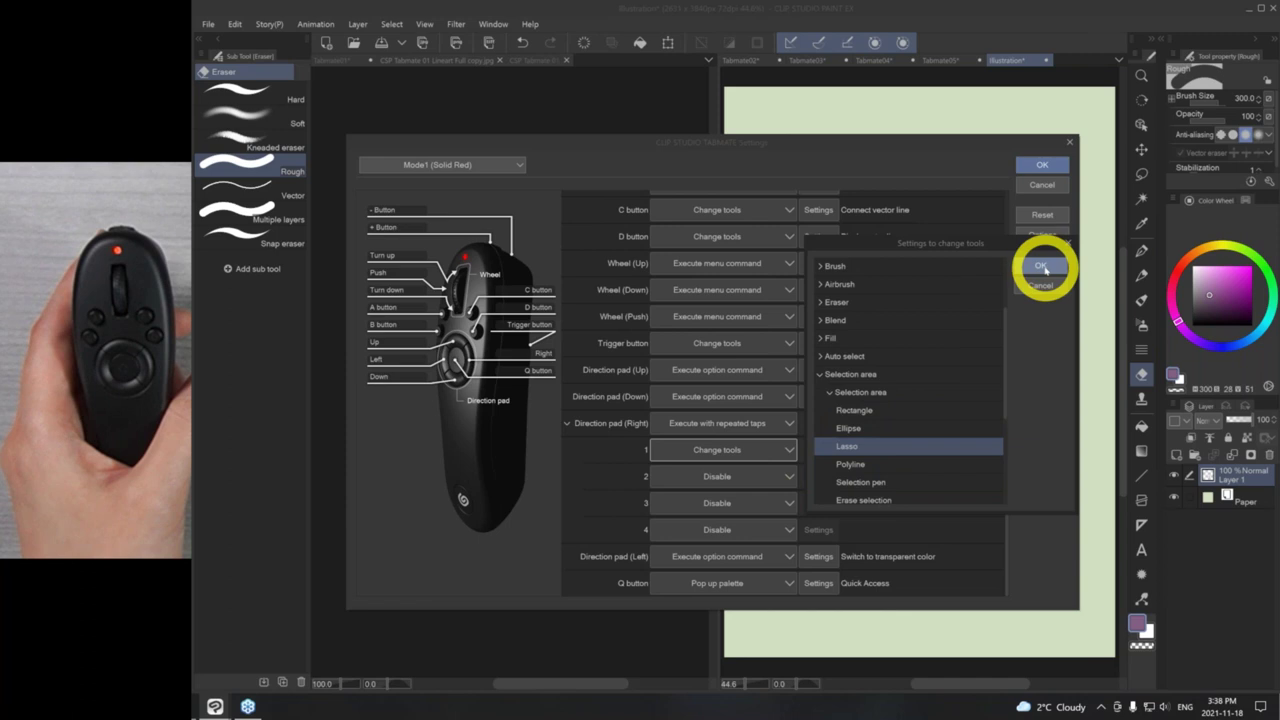
click(1043, 268)
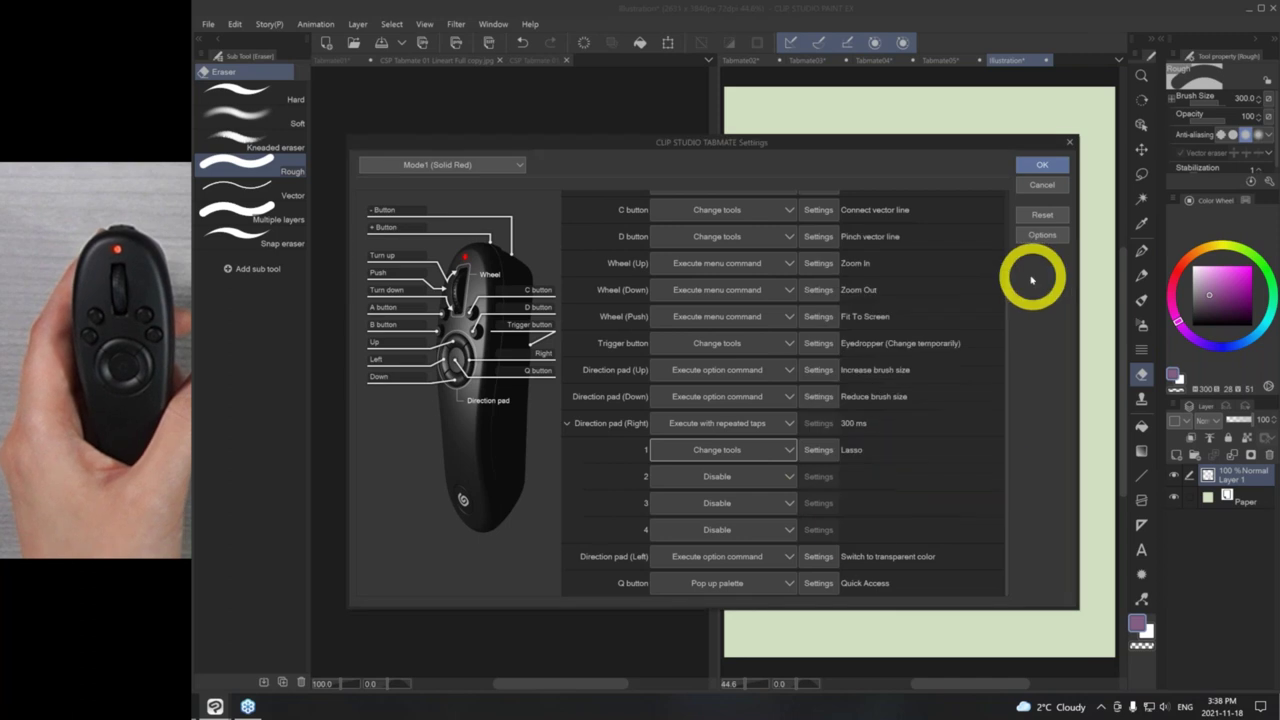
- Assign the Scale/Rotate menu command from Edit > Transform to the second tap of Direction pad (Right)
click(722, 476)
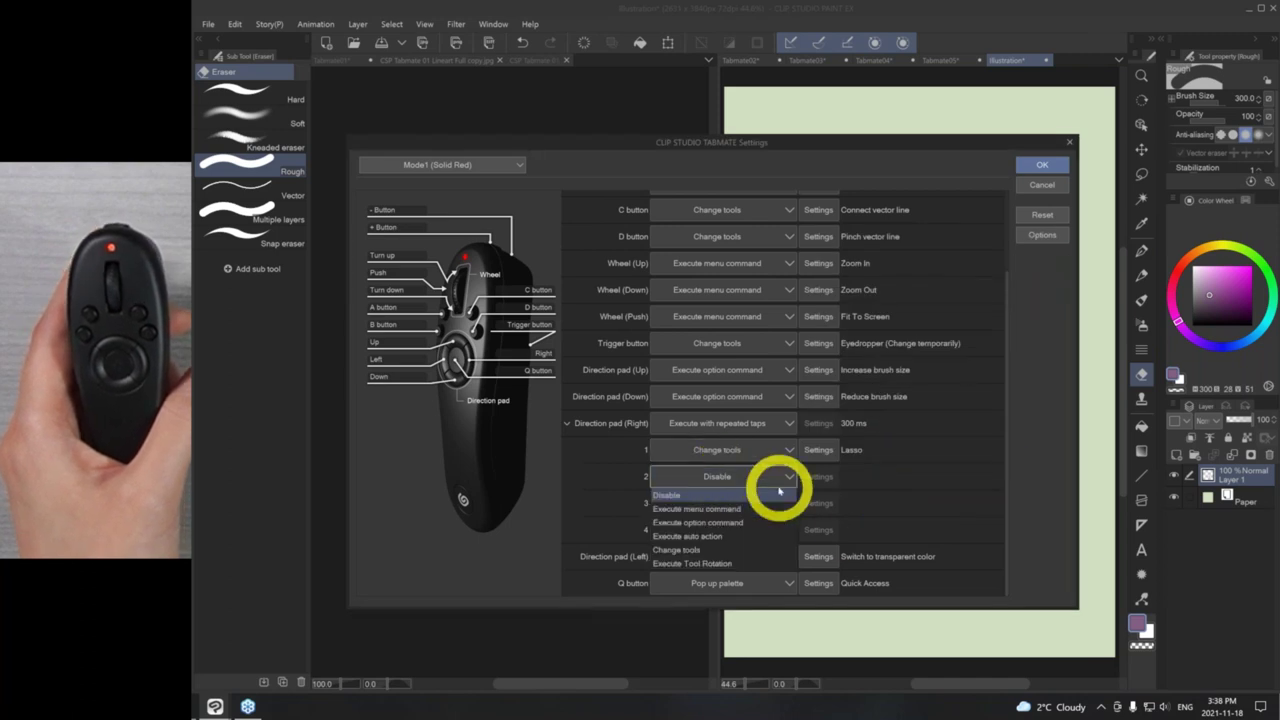
click(741, 511)
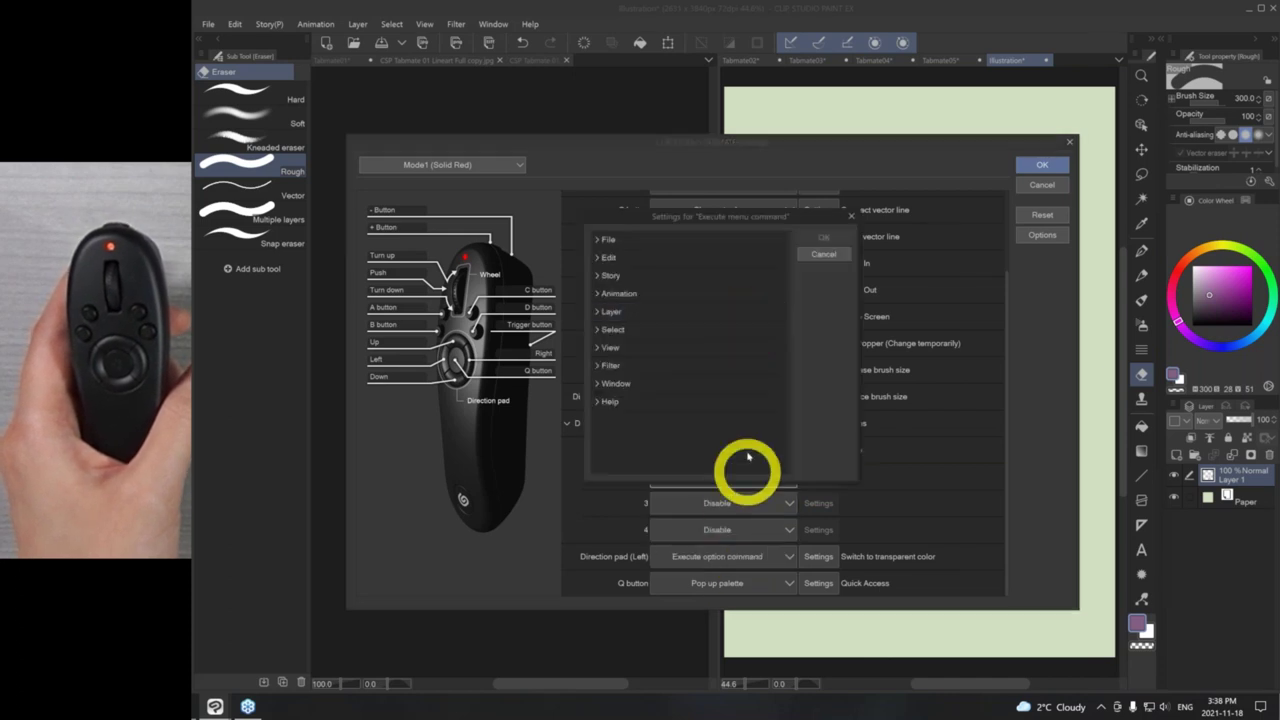
click(601, 257)
scroll(723, 420, down, 1)
scroll(716, 420, down, 3)
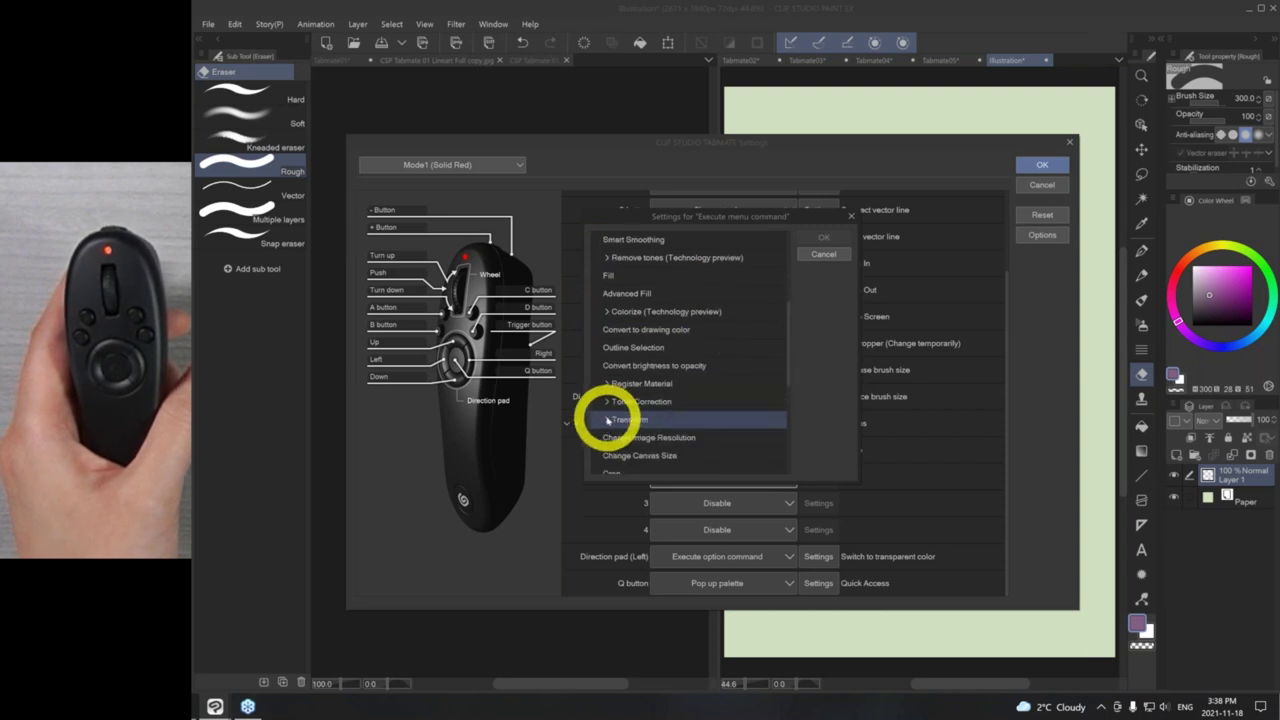
scroll(729, 397, down, 1)
click(634, 400)
click(826, 237)
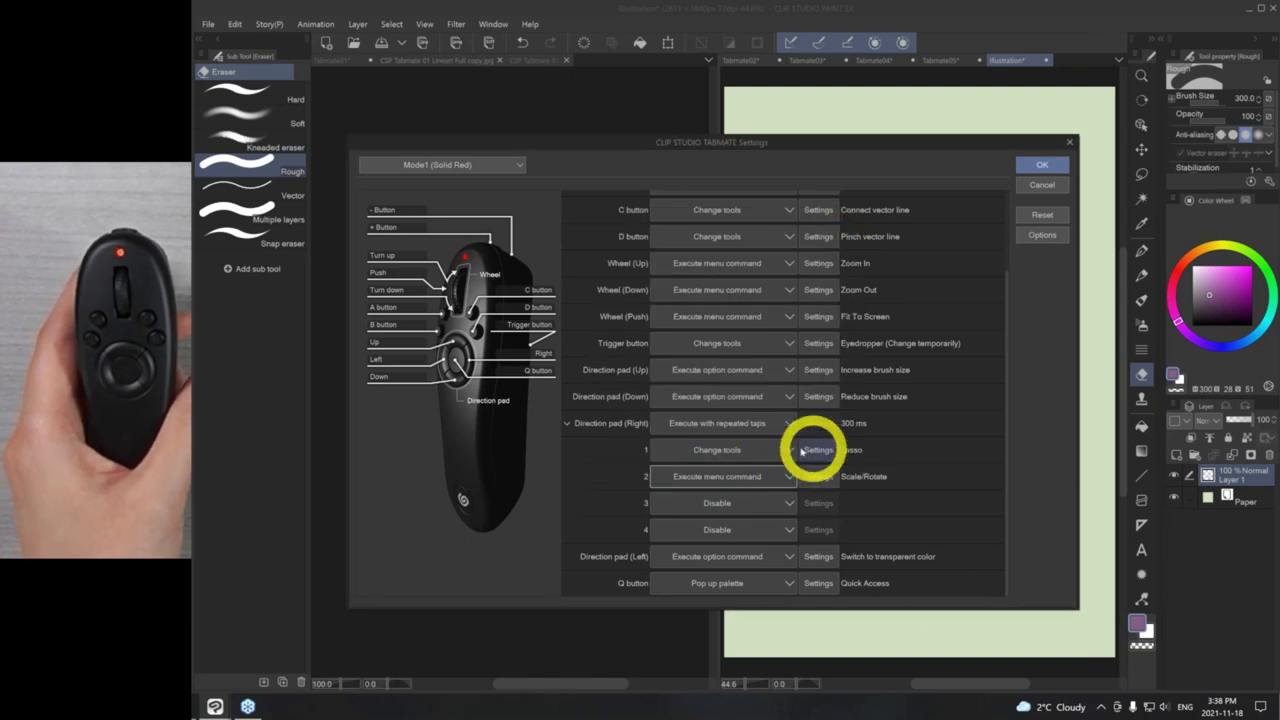
click(566, 423)
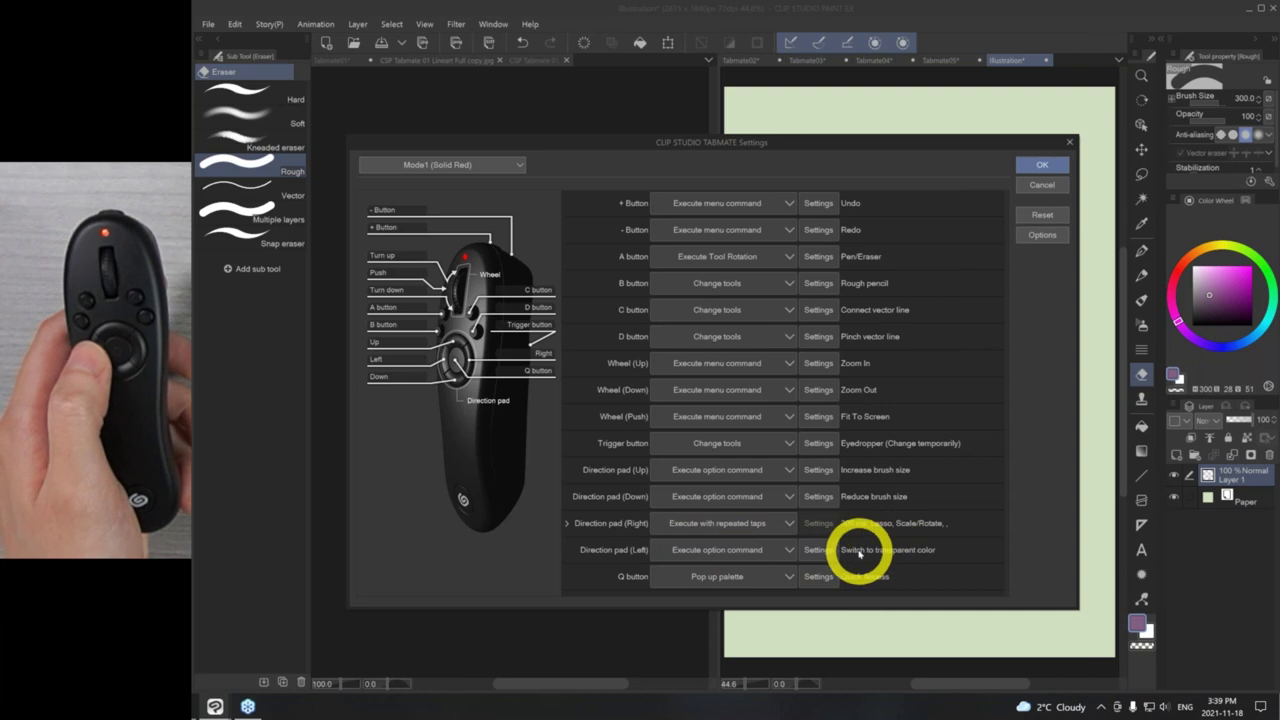
- Set Direction pad (Left) to change tools and assign the Move layer tool with temporary switching
click(776, 551)
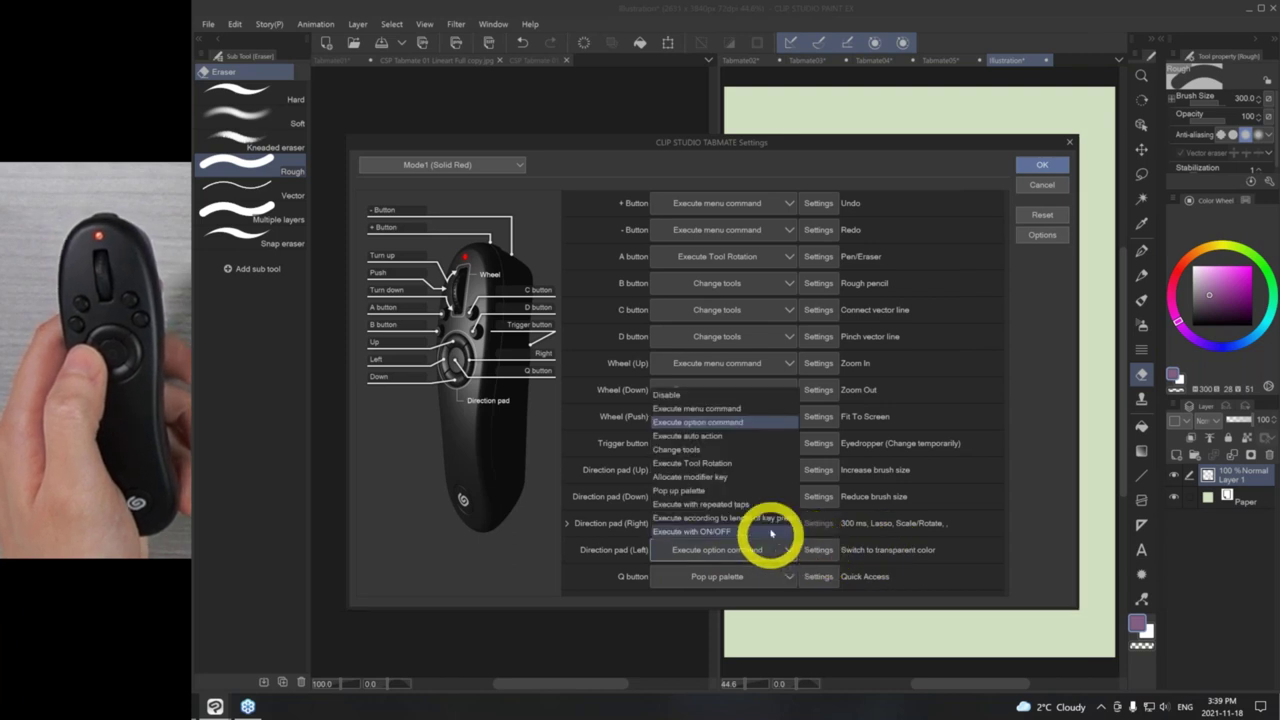
click(710, 450)
click(826, 322)
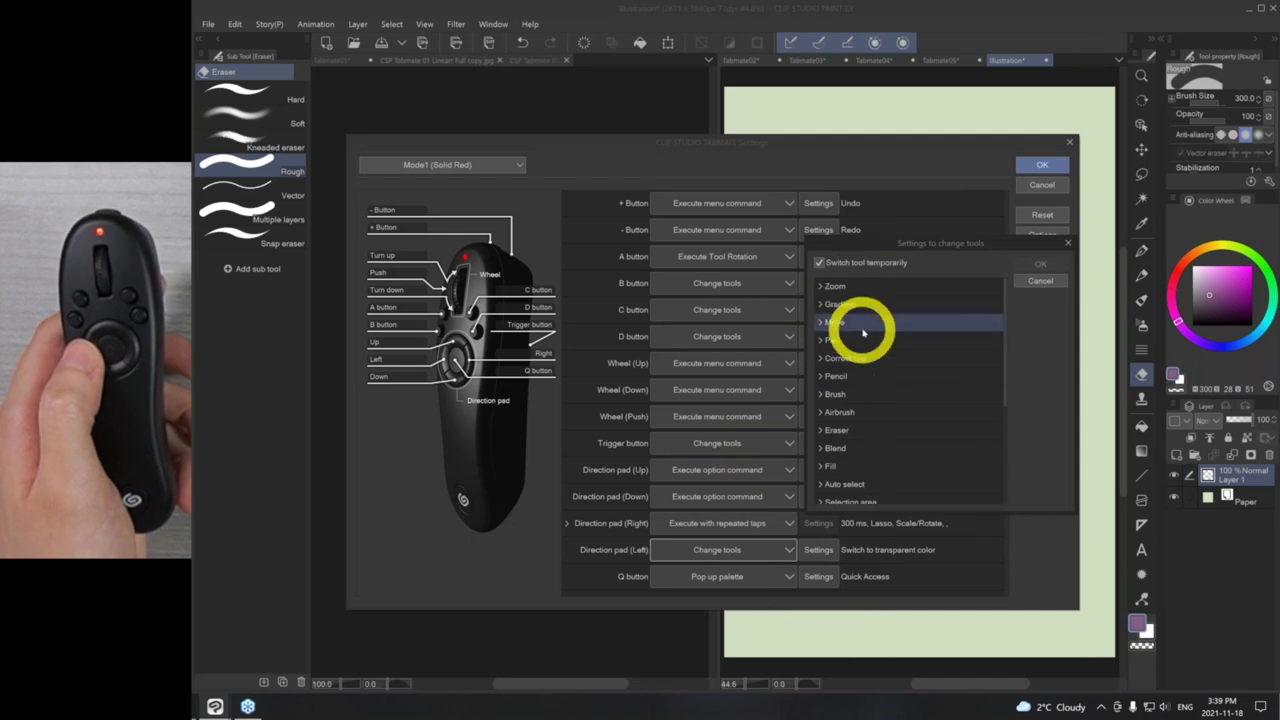
scroll(890, 400, down, 3)
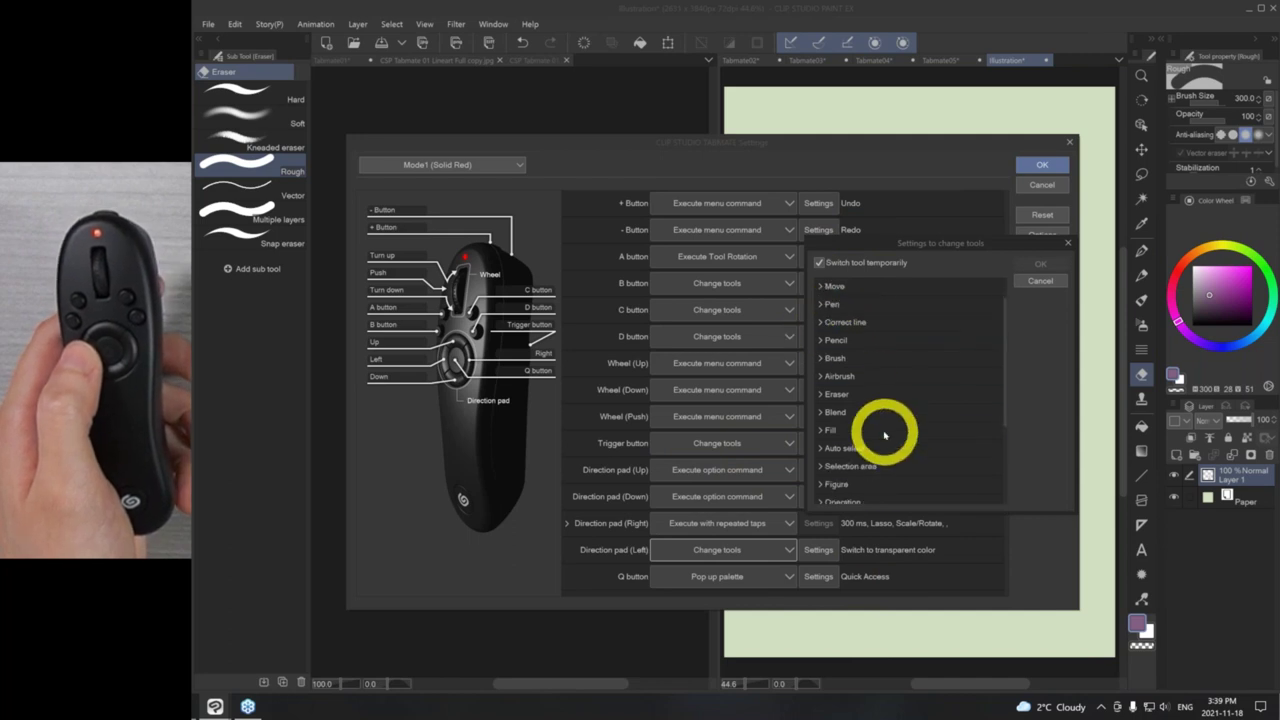
double_click(890, 447)
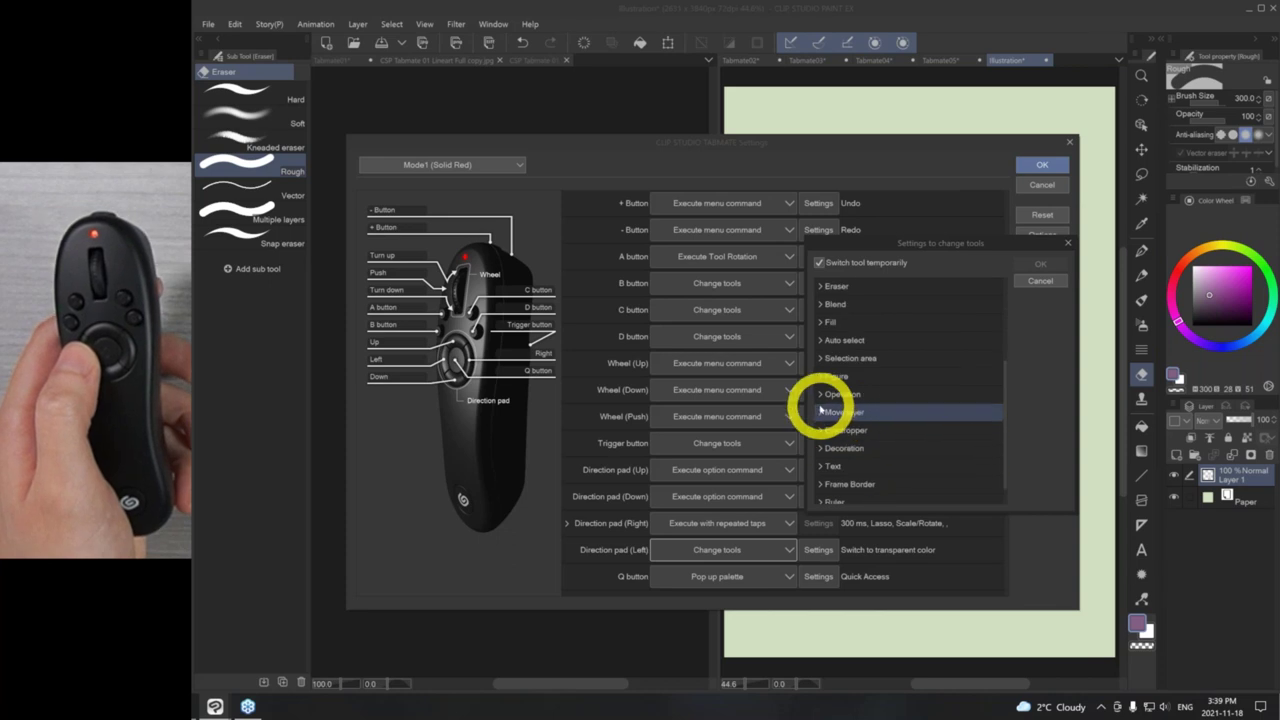
click(945, 430)
scroll(897, 405, down, 1)
click(893, 431)
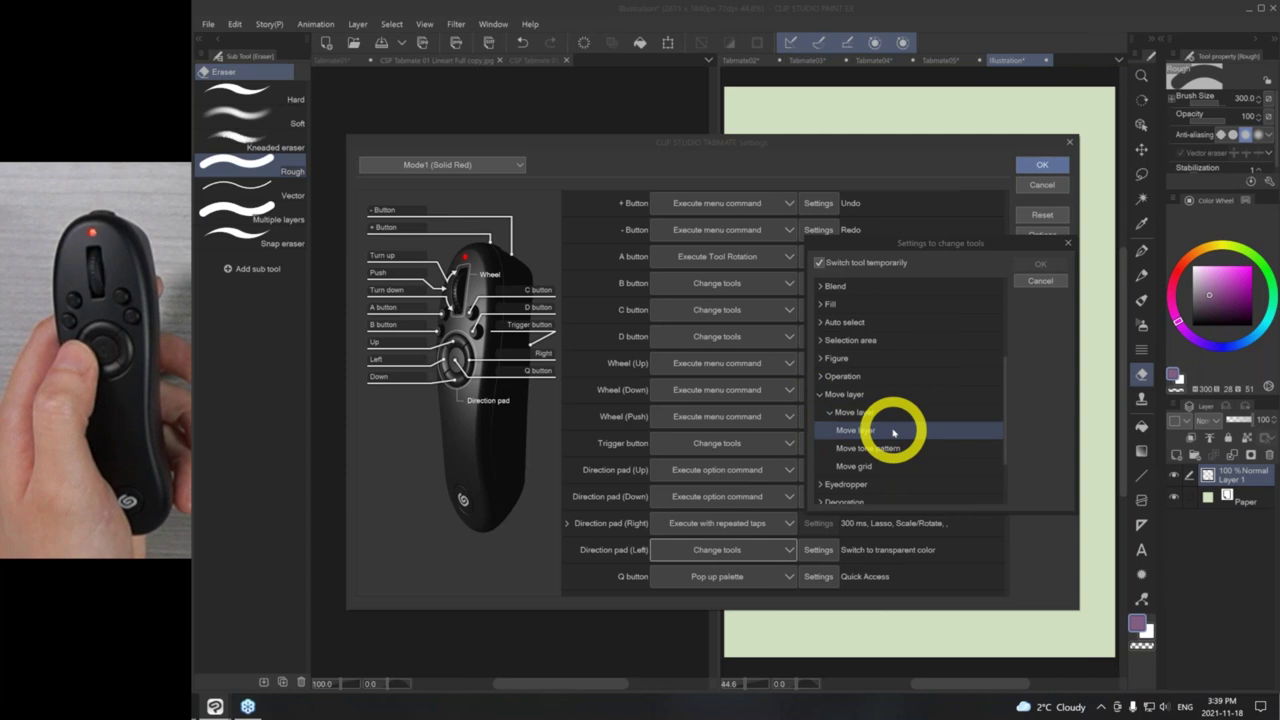
click(866, 411)
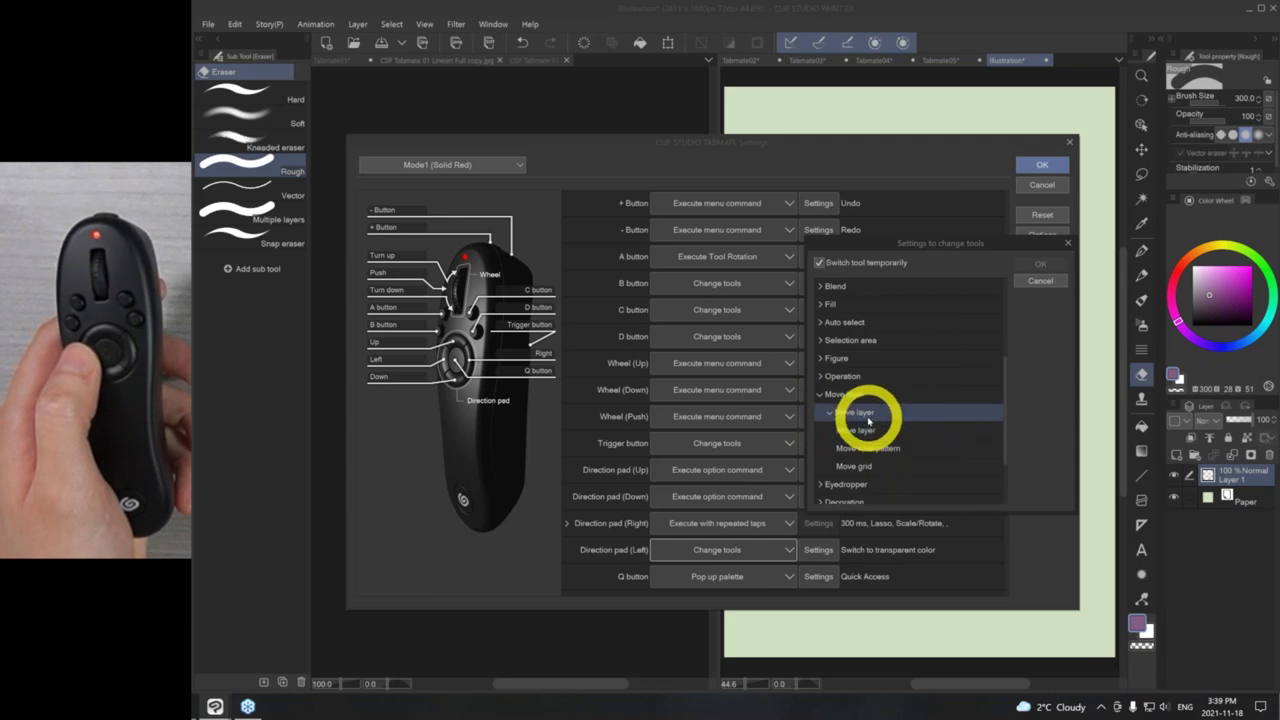
click(1039, 264)
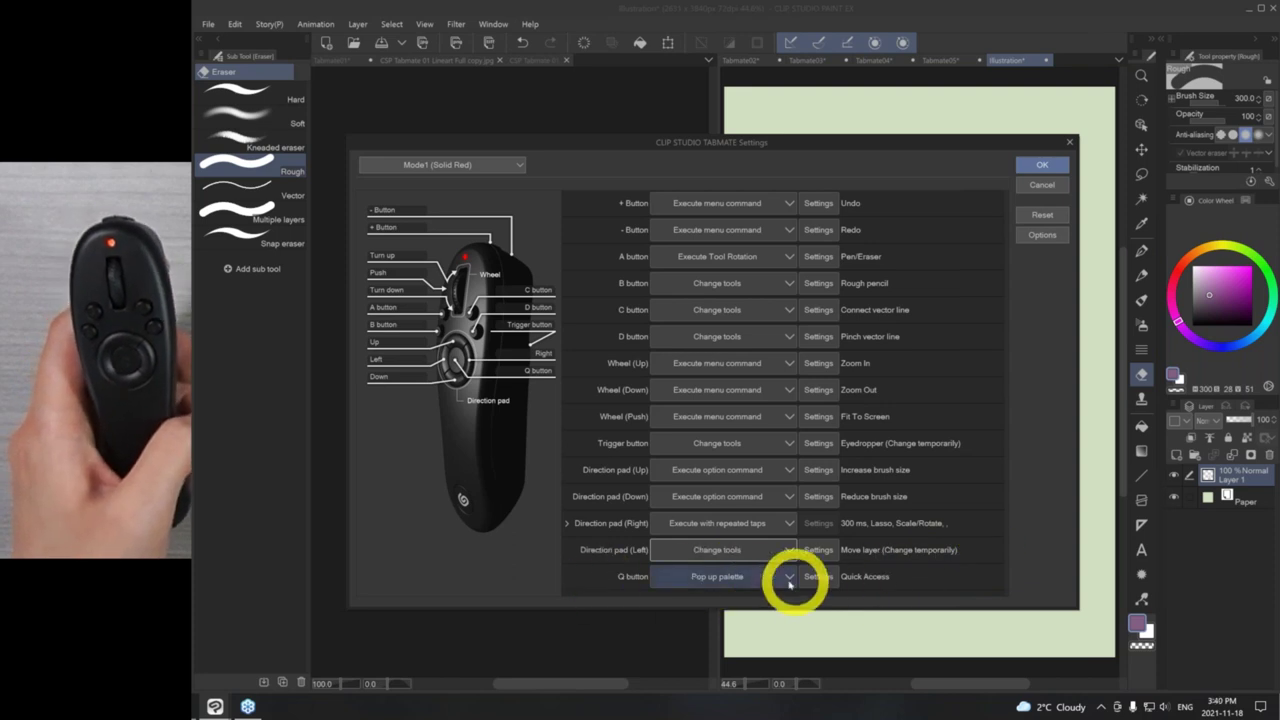
- Set the Q button to pop up the Quick Access palette while the button is held, and apply the TABMATE settings
click(722, 580)
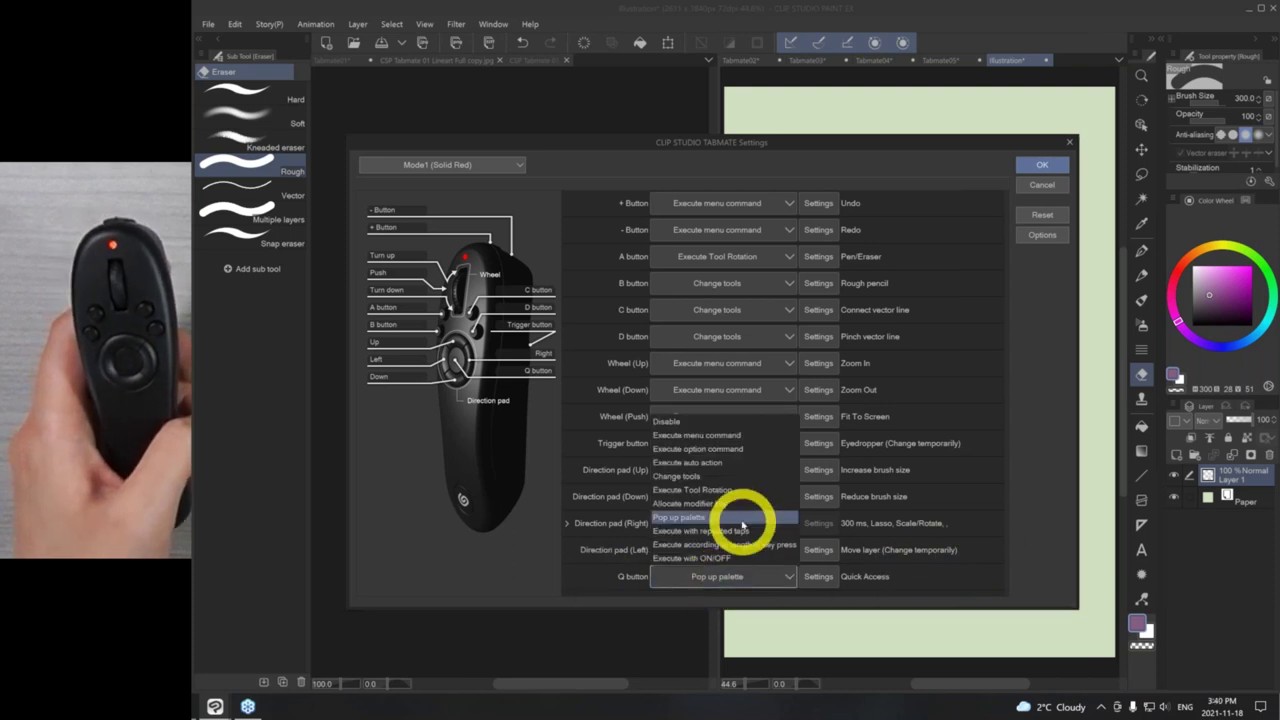
click(742, 519)
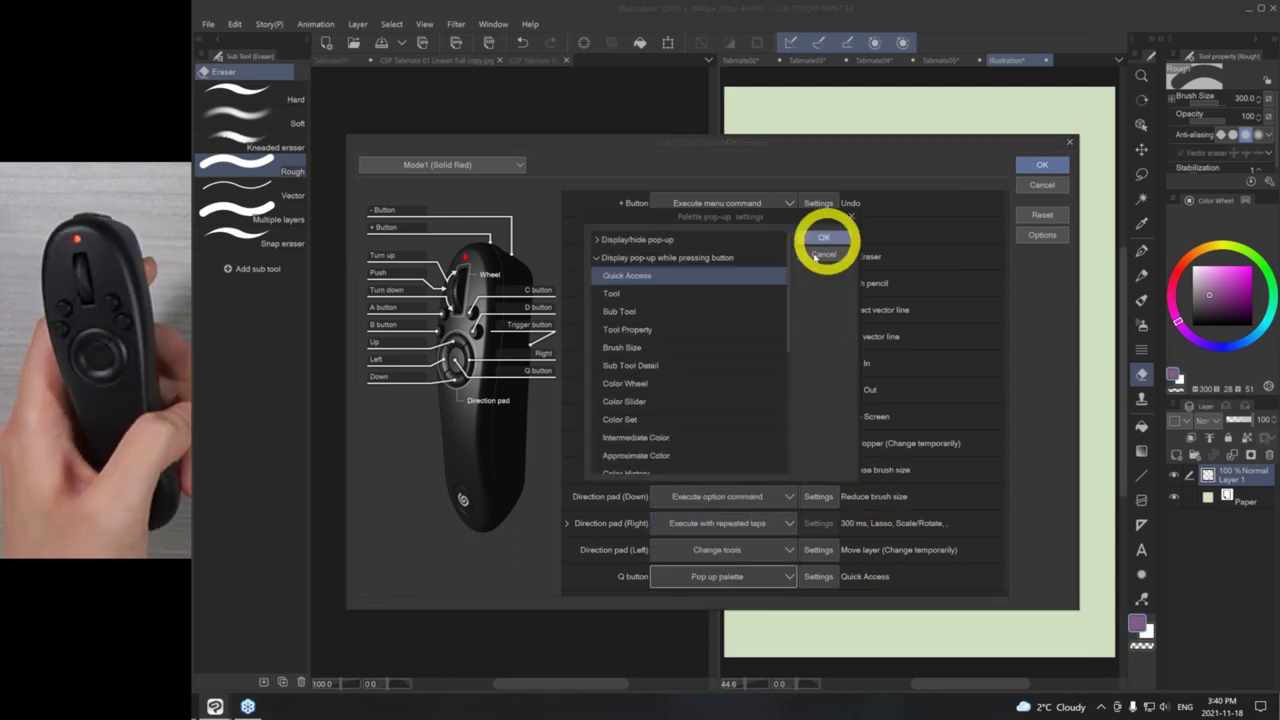
click(595, 259)
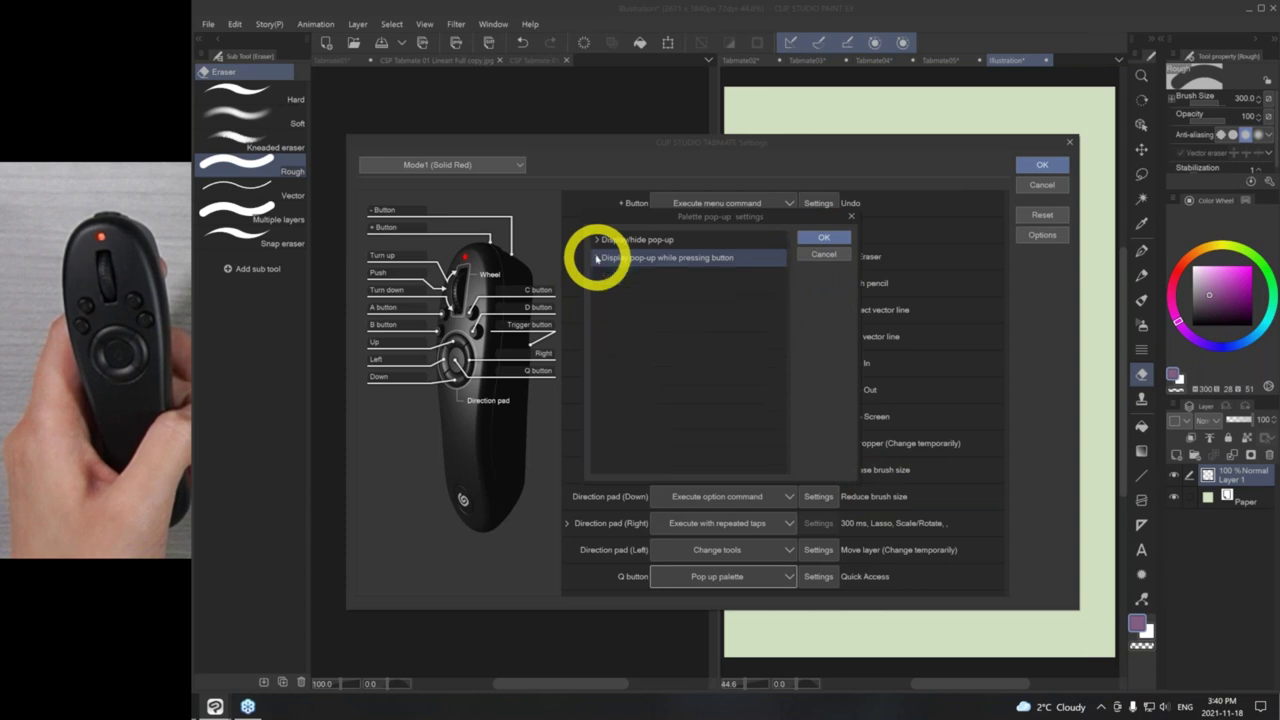
click(602, 242)
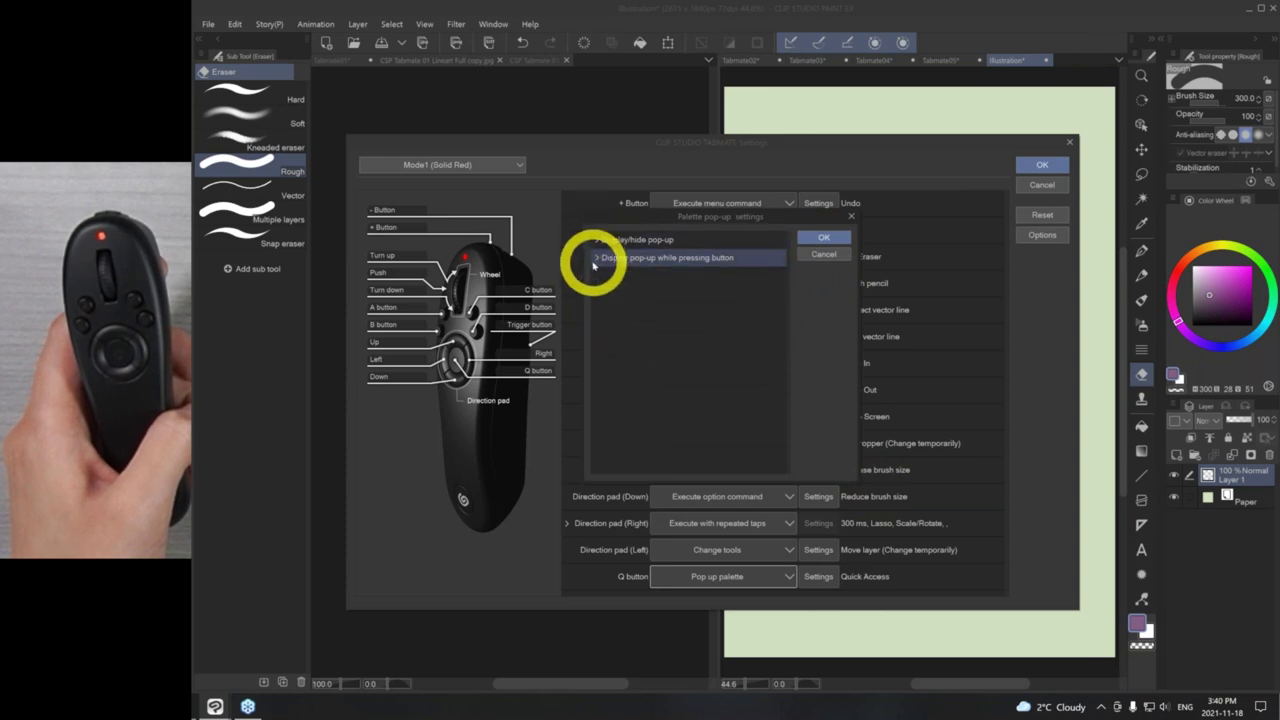
click(597, 260)
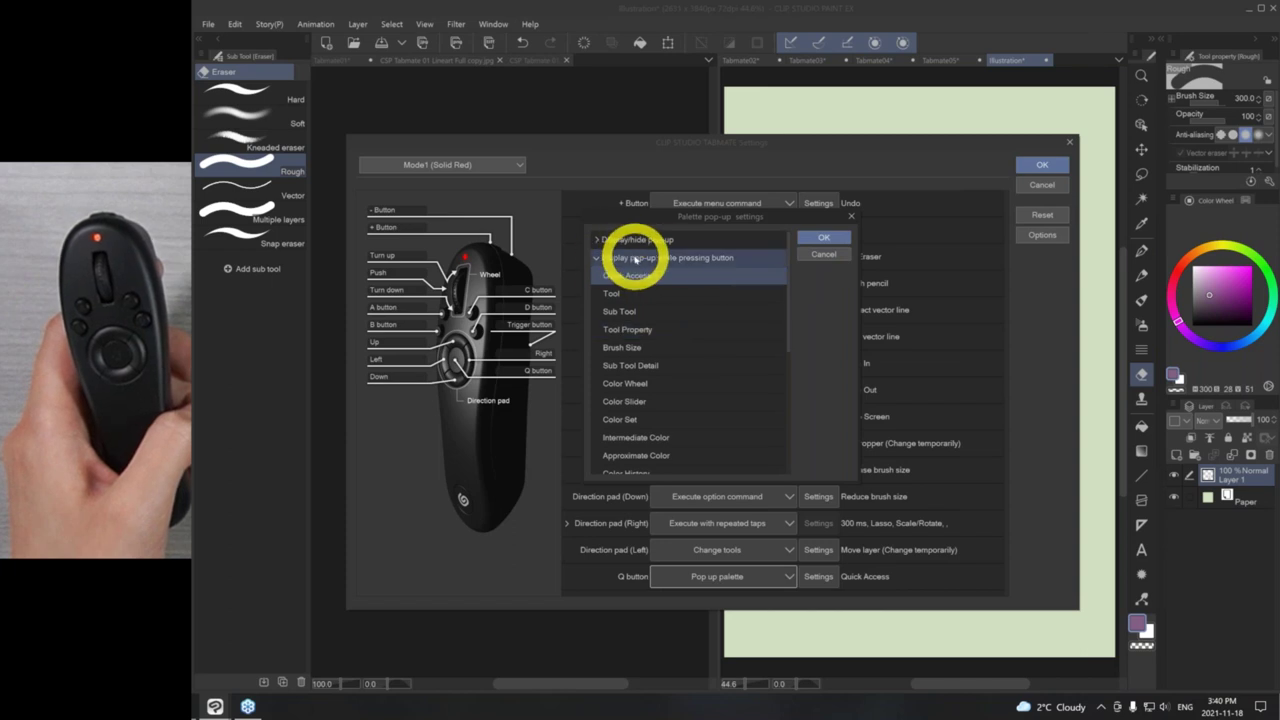
click(833, 241)
click(1042, 164)
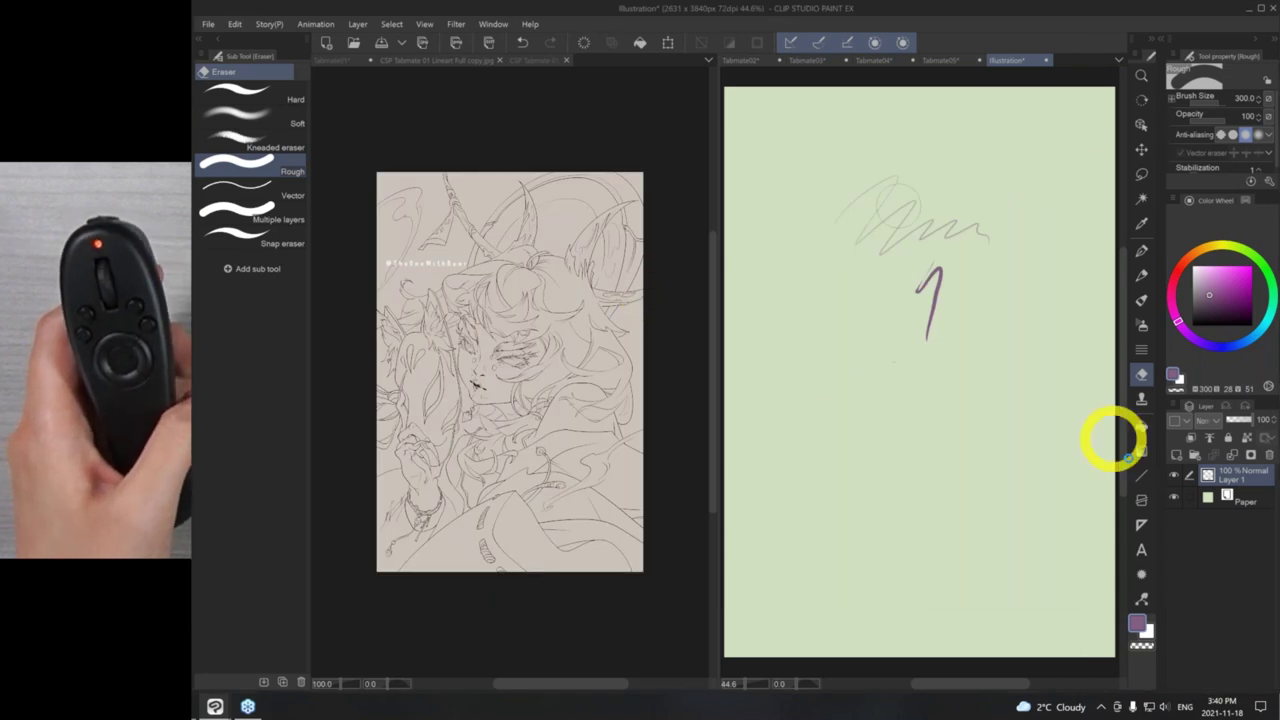
- Undo the test strokes and their layer, and add a fresh raster layer above the paper
key(ctrl+z)
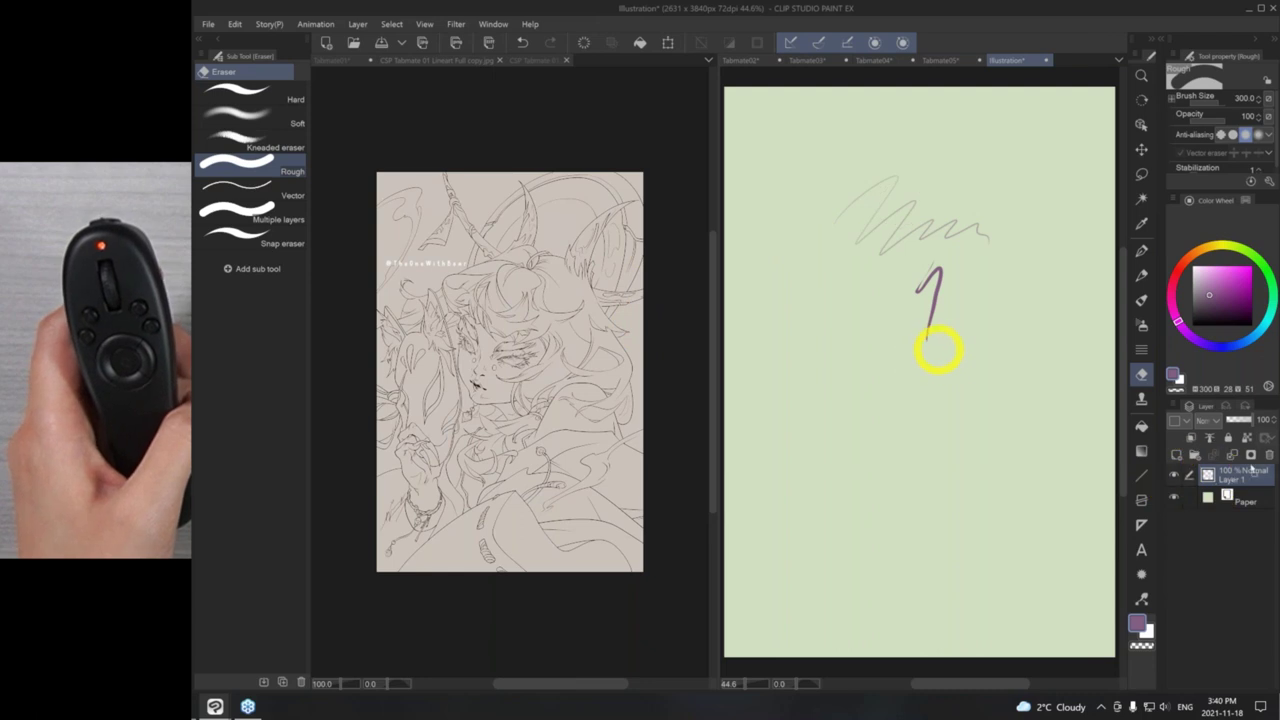
key(ctrl+z)
key(ctrl+z)
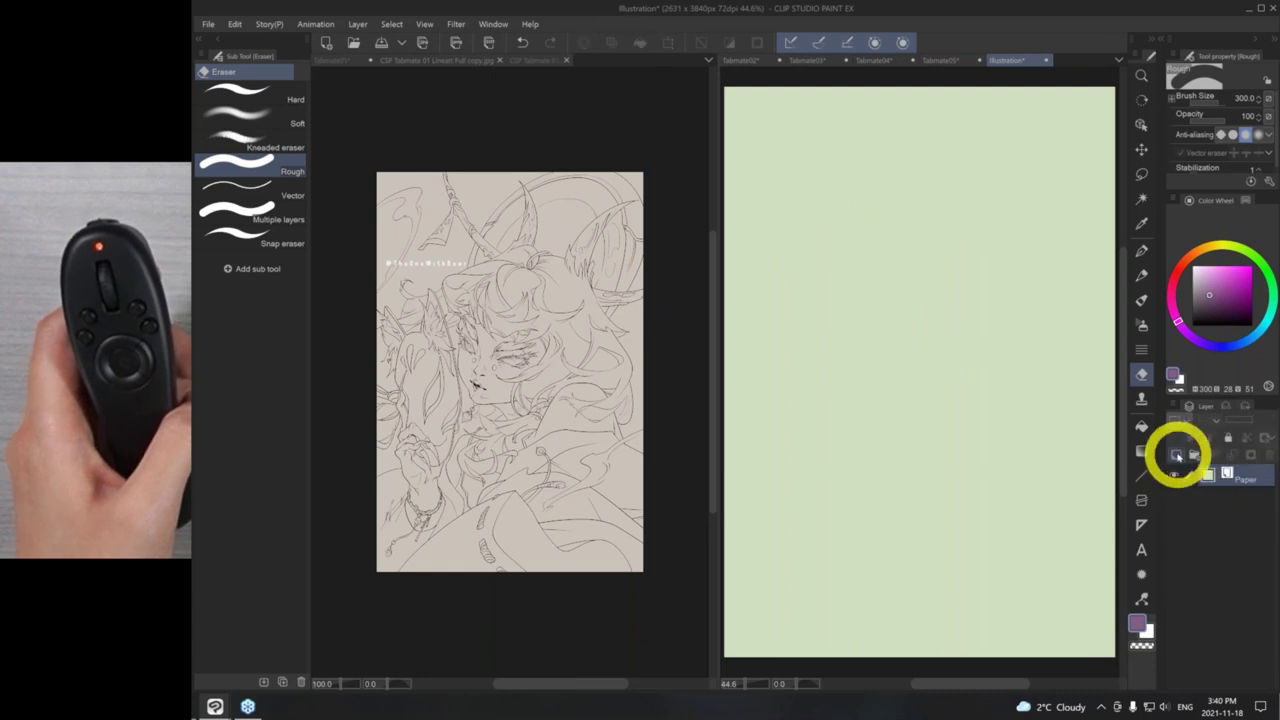
click(1176, 454)
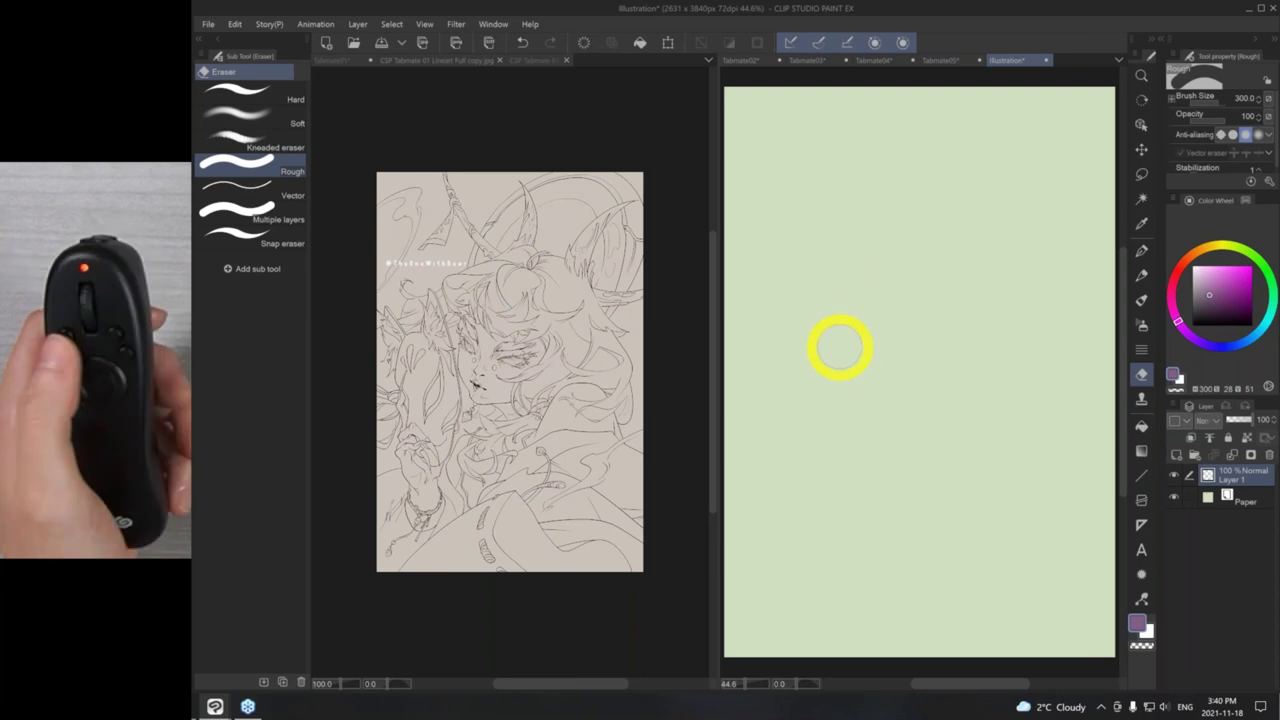
- Try out the canvas zoom with the G-pen active, ending at 50%, and raise the pen's brush size to 50
key(p)
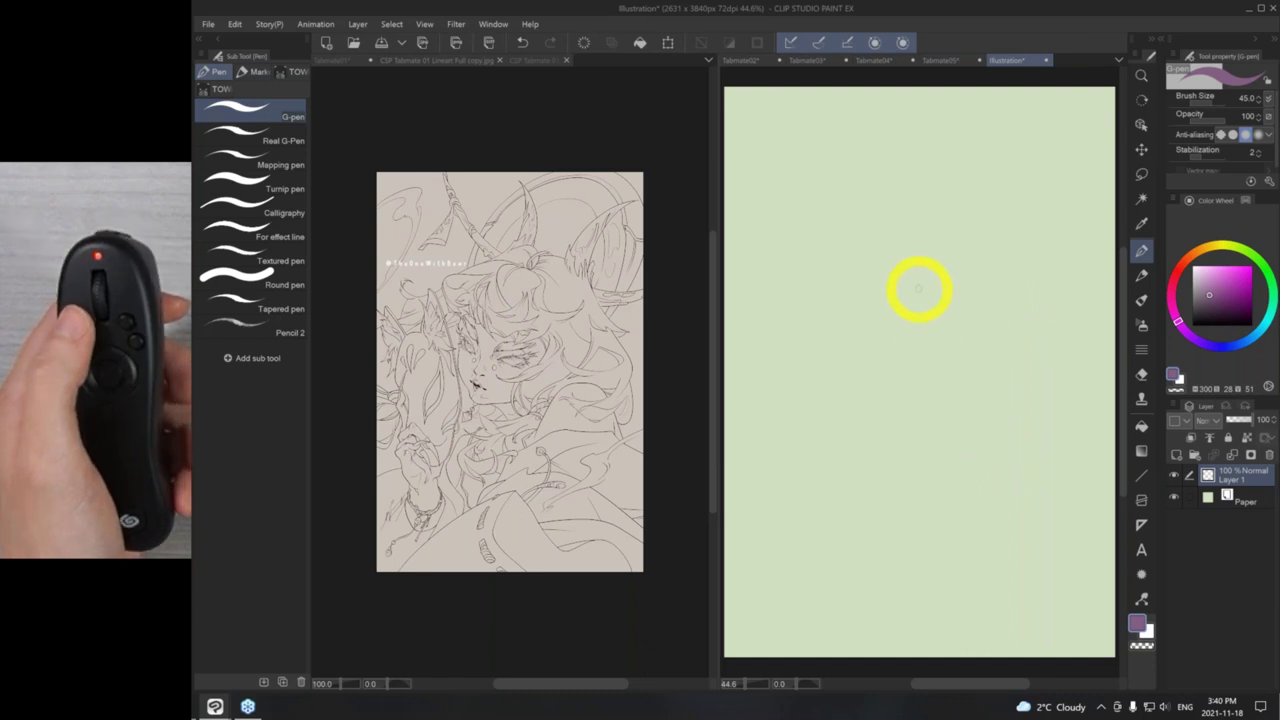
scroll(895, 390, down, 3)
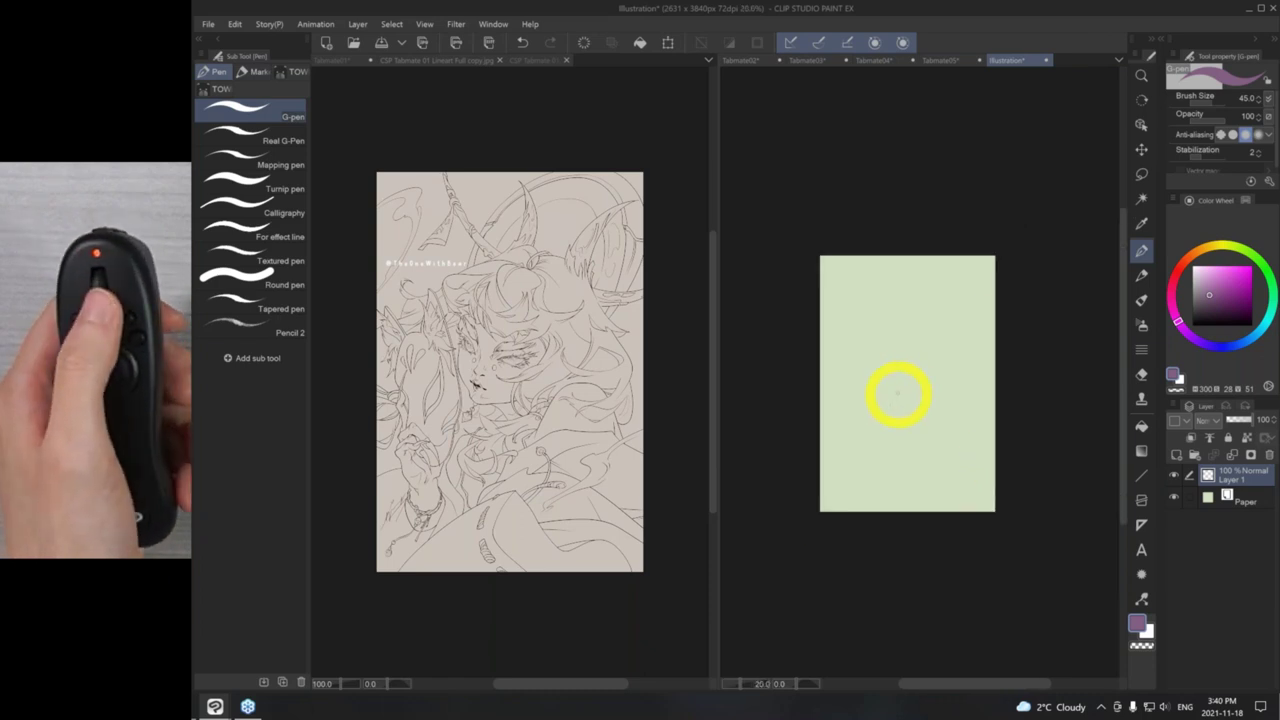
key(ctrl+0)
key(ctrl+minus)
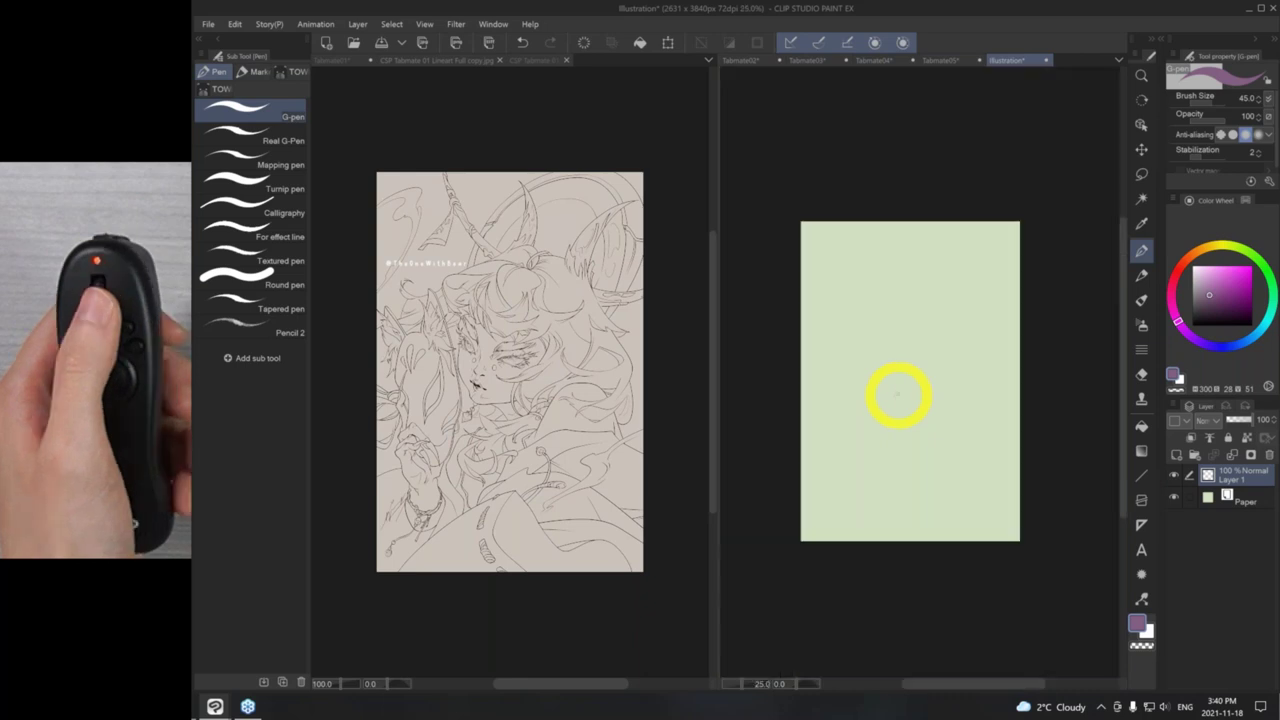
key(ctrl+plus)
key(ctrl+plus)
key(ctrl+minus)
key(ctrl+plus)
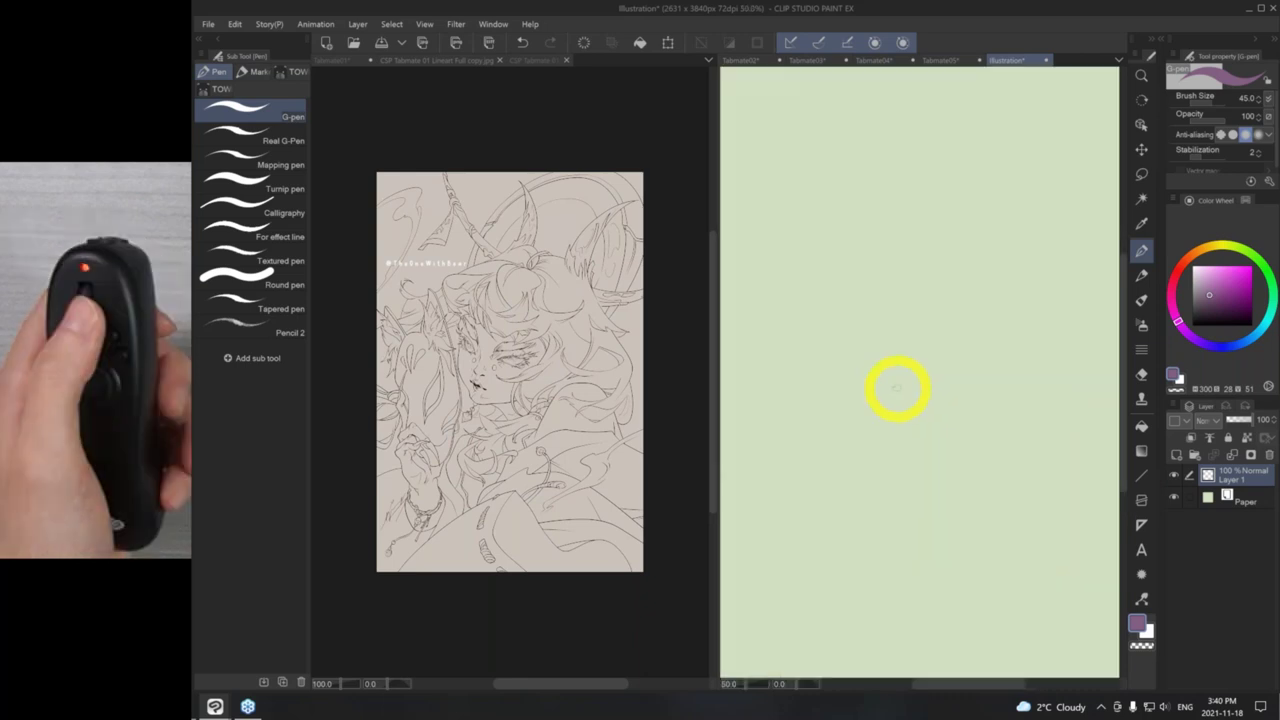
key(ctrl+minus)
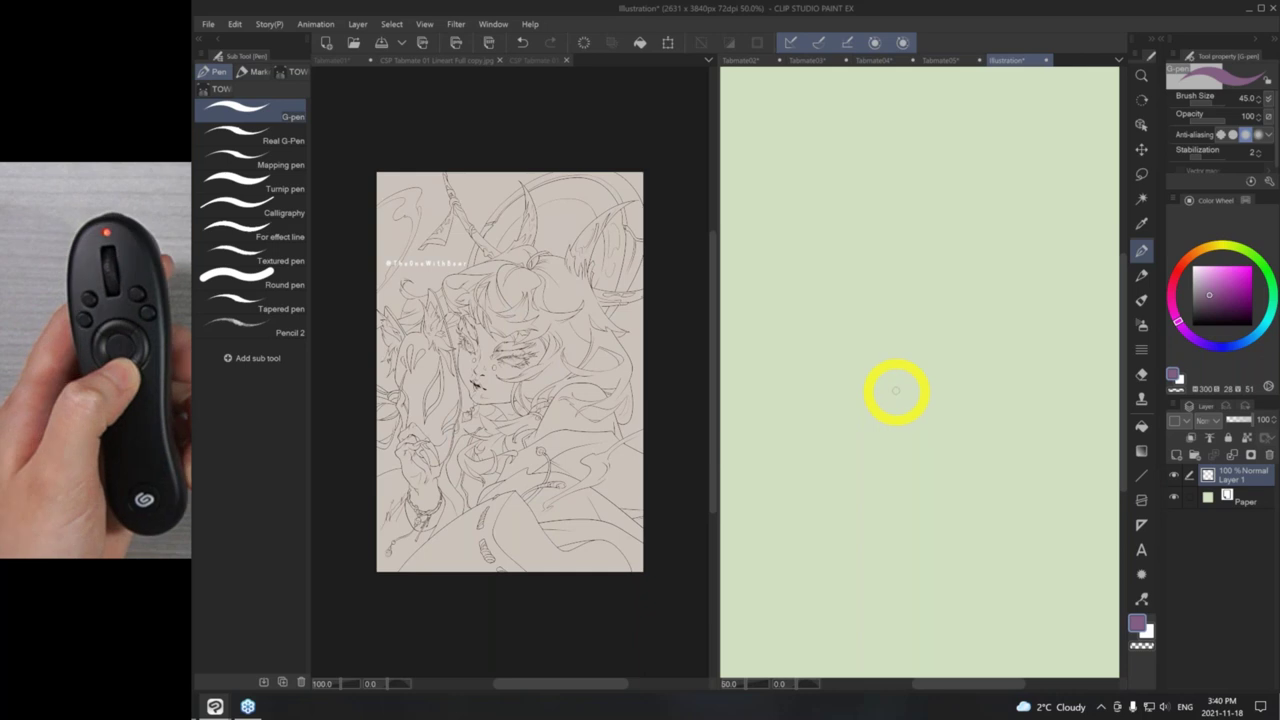
key(bracketleft)
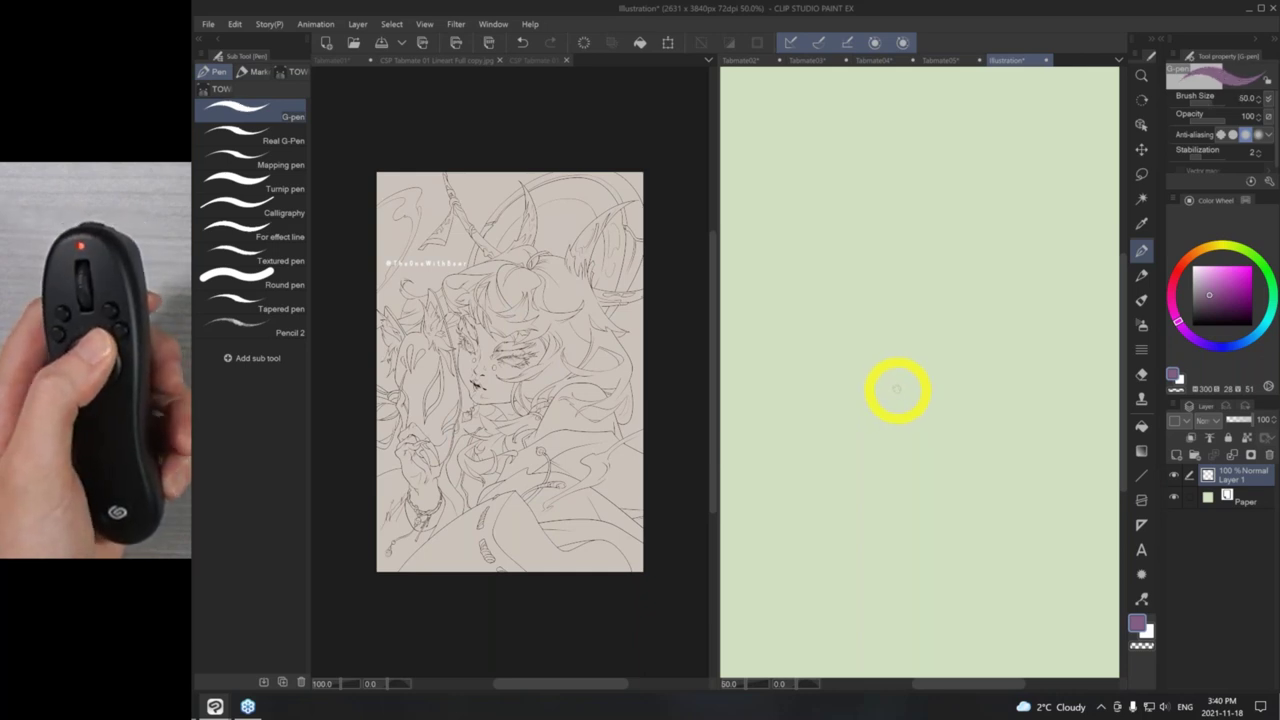
- Sketch a bear's head with ears, eyes and muzzle on Layer 1 using the Rough pencil at brush size 45
key(p)
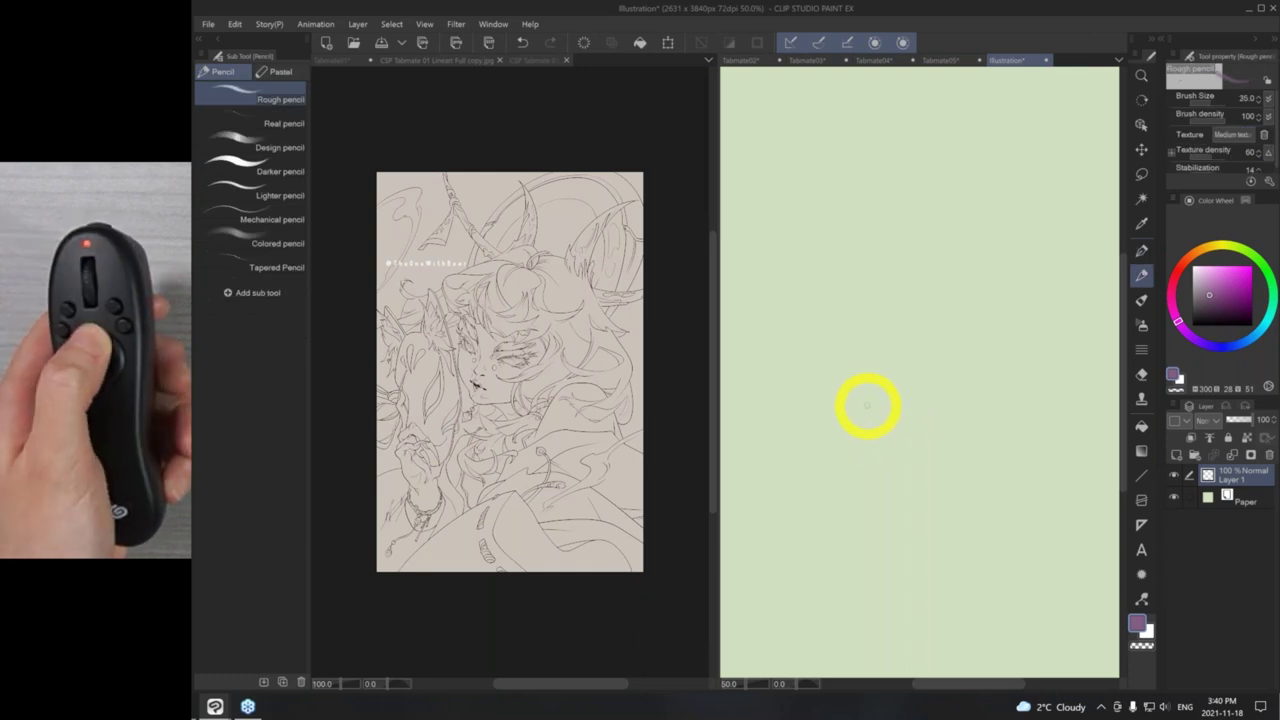
key(bracketright)
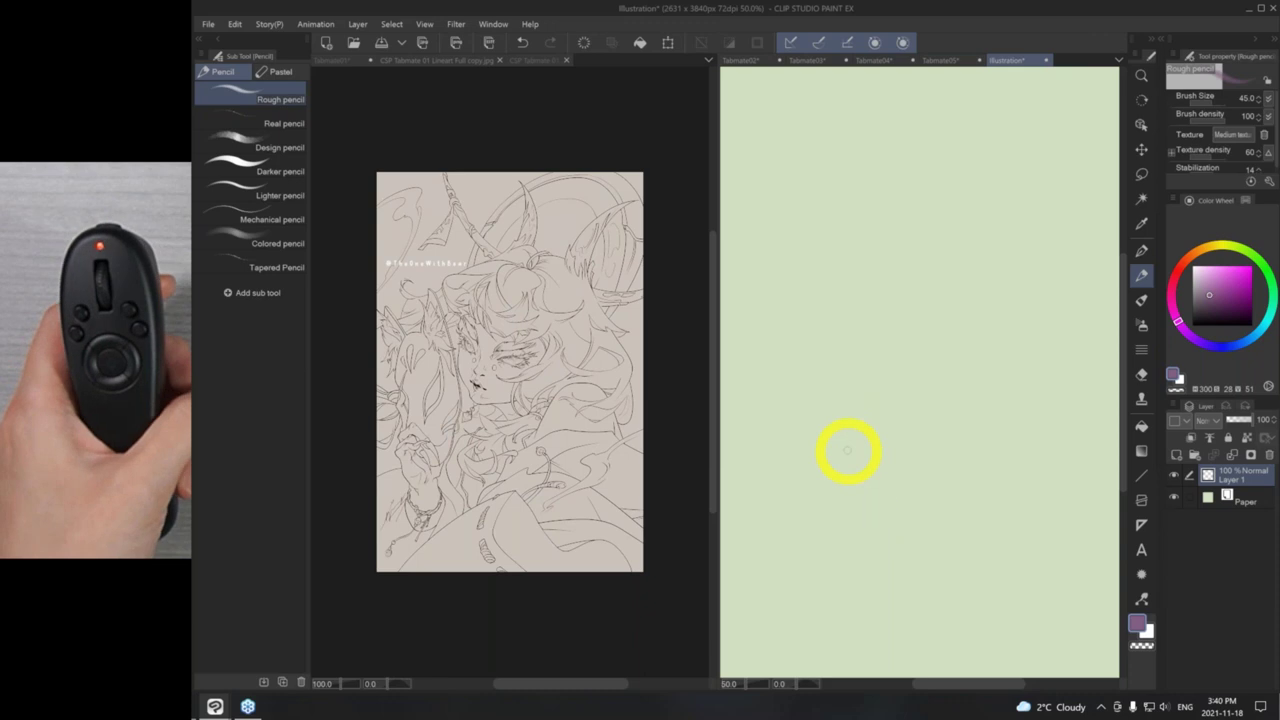
mouse_move(917, 300)
mouse_down()
mouse_move(997, 466)
mouse_move(846, 423)
mouse_up()
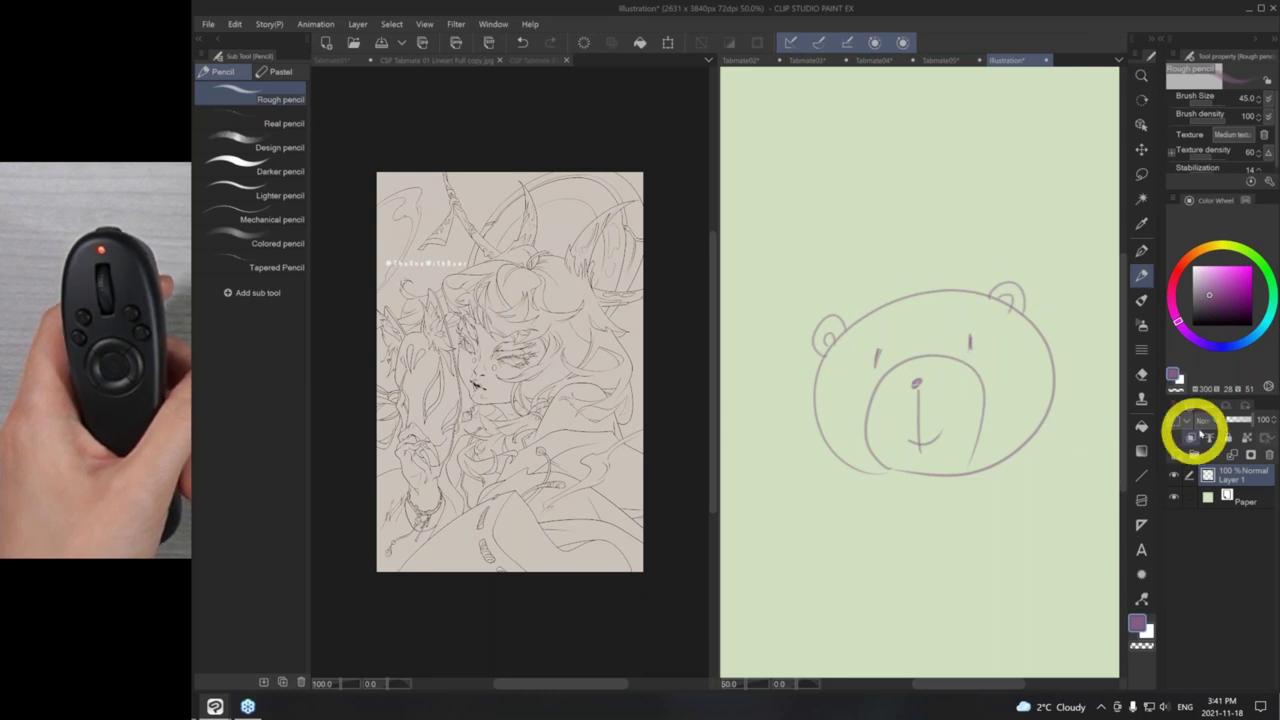
- Lower the bear sketch layer's opacity to 29% and add a vector layer above it
drag(1251, 420, 1233, 420)
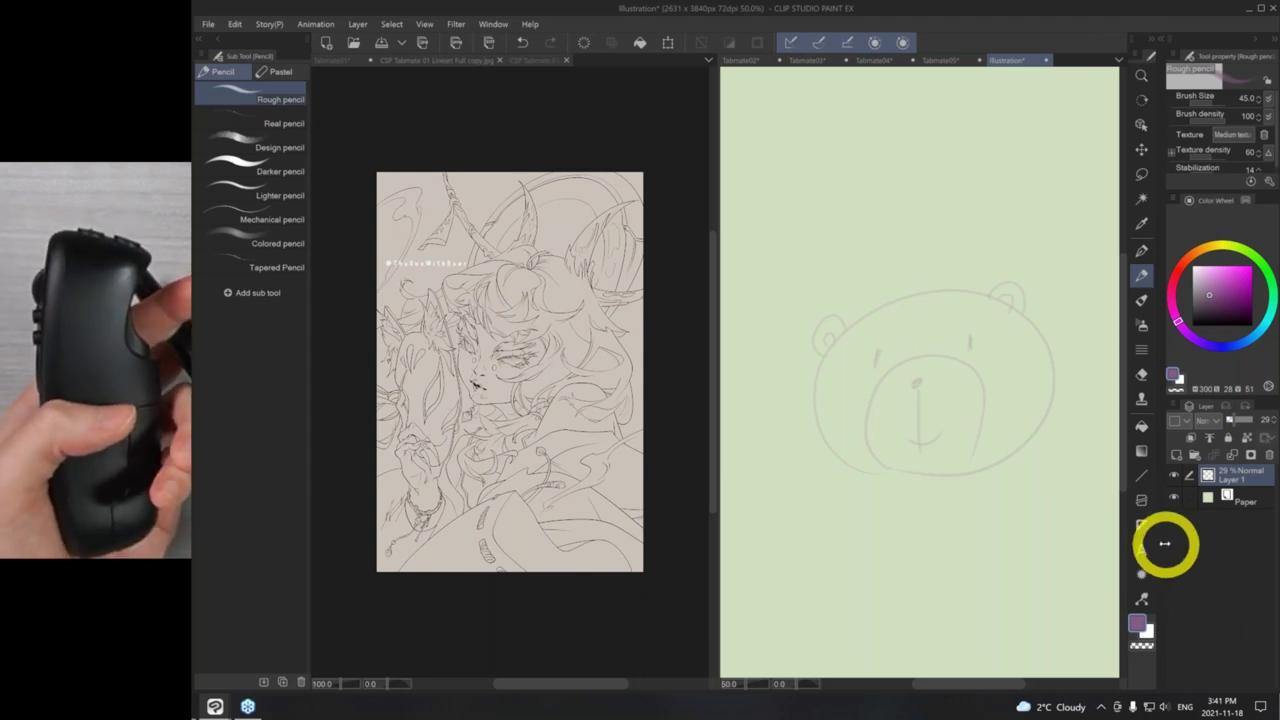
drag(1153, 544, 1136, 544)
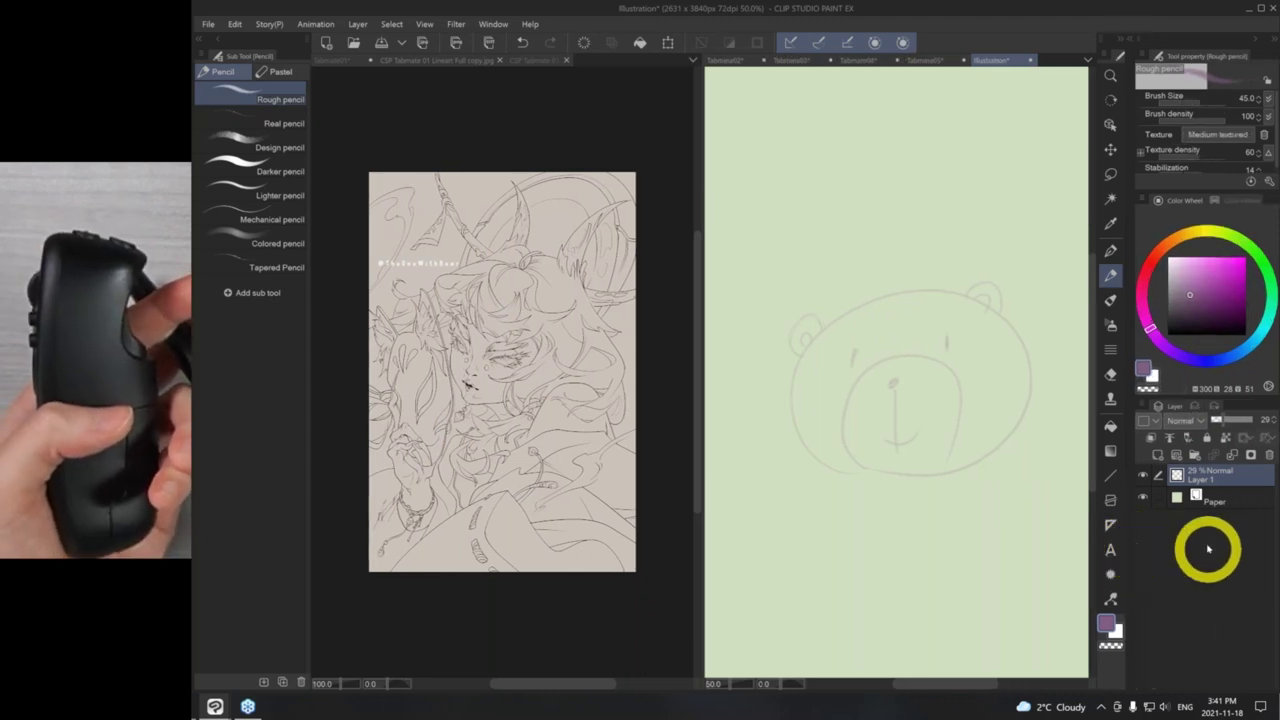
click(1177, 456)
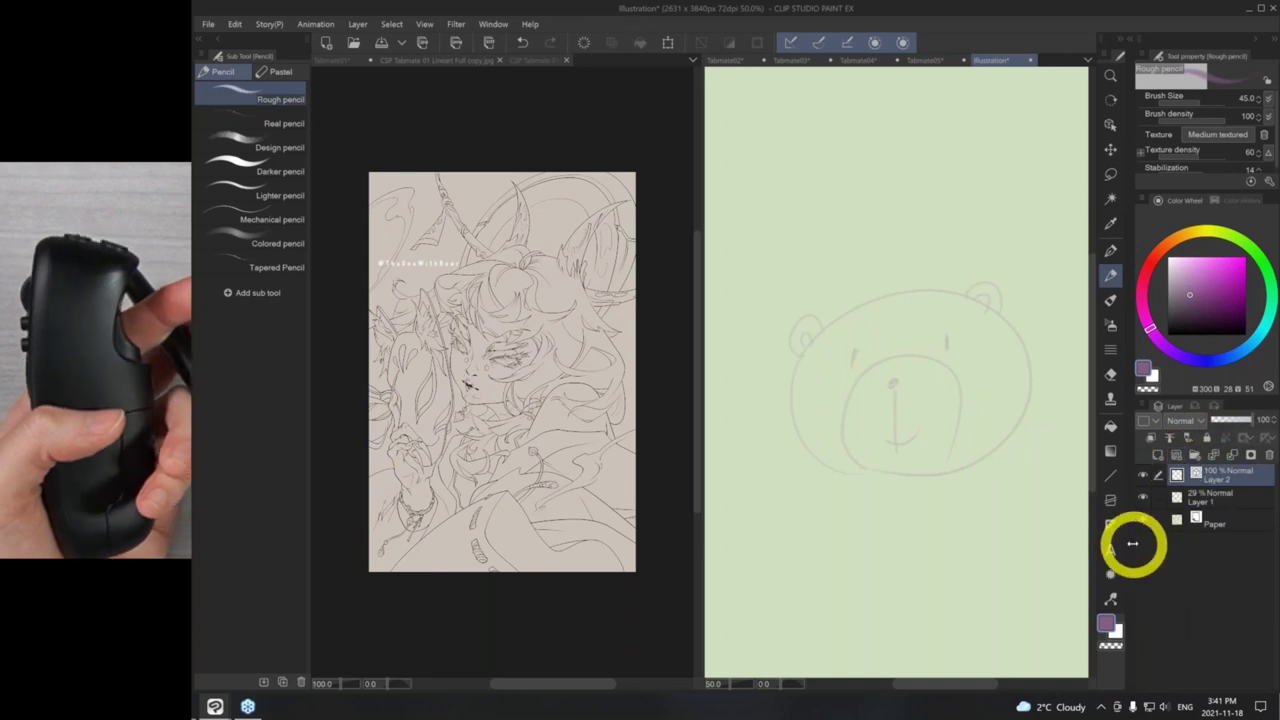
drag(1134, 543, 1170, 545)
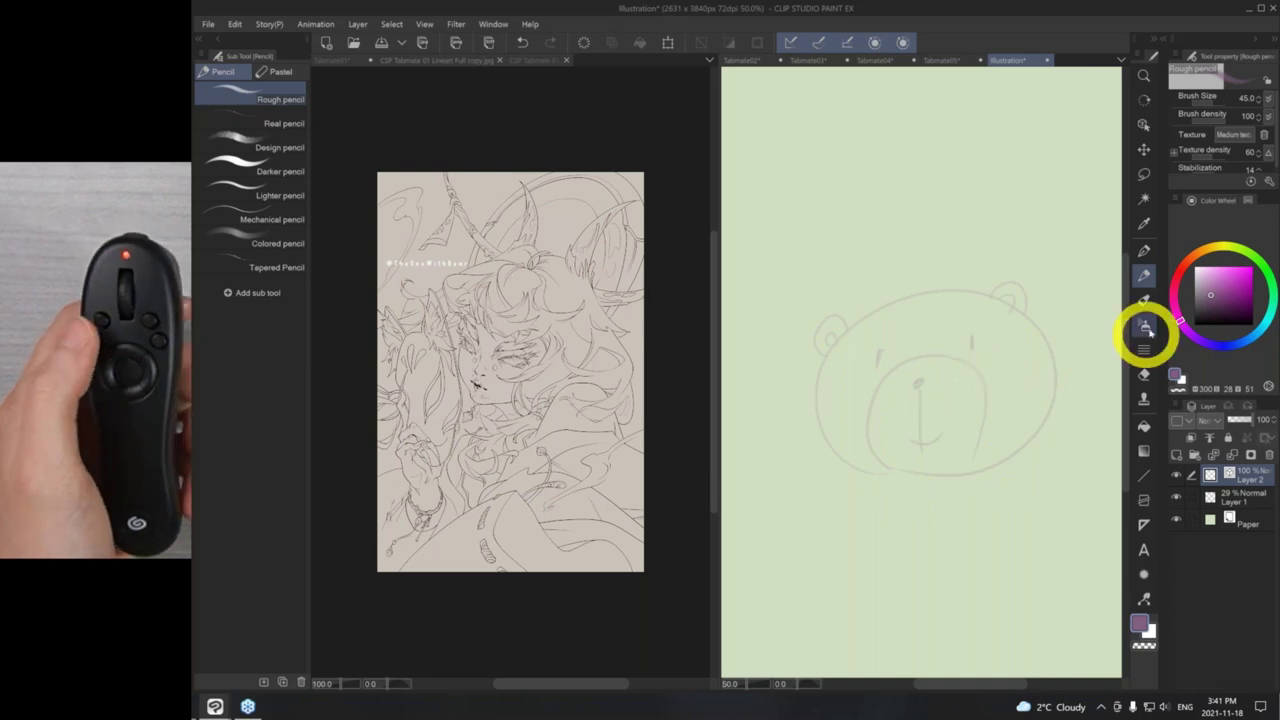
- Darken the drawing colour to a near-black purple on the color wheel
drag(1207, 299, 1199, 315)
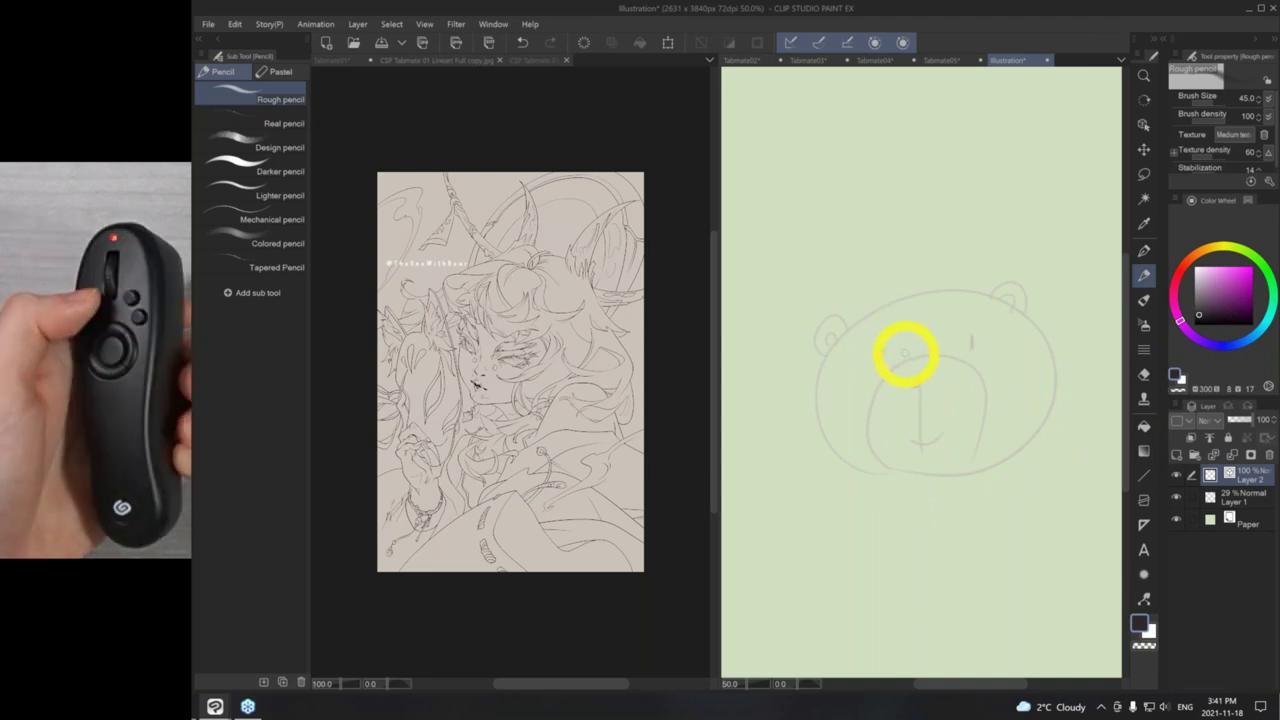
- Ink the bear's head outline on the vector layer with the G-pen at size 70 and join its open ends with Connect vector line
key(p)
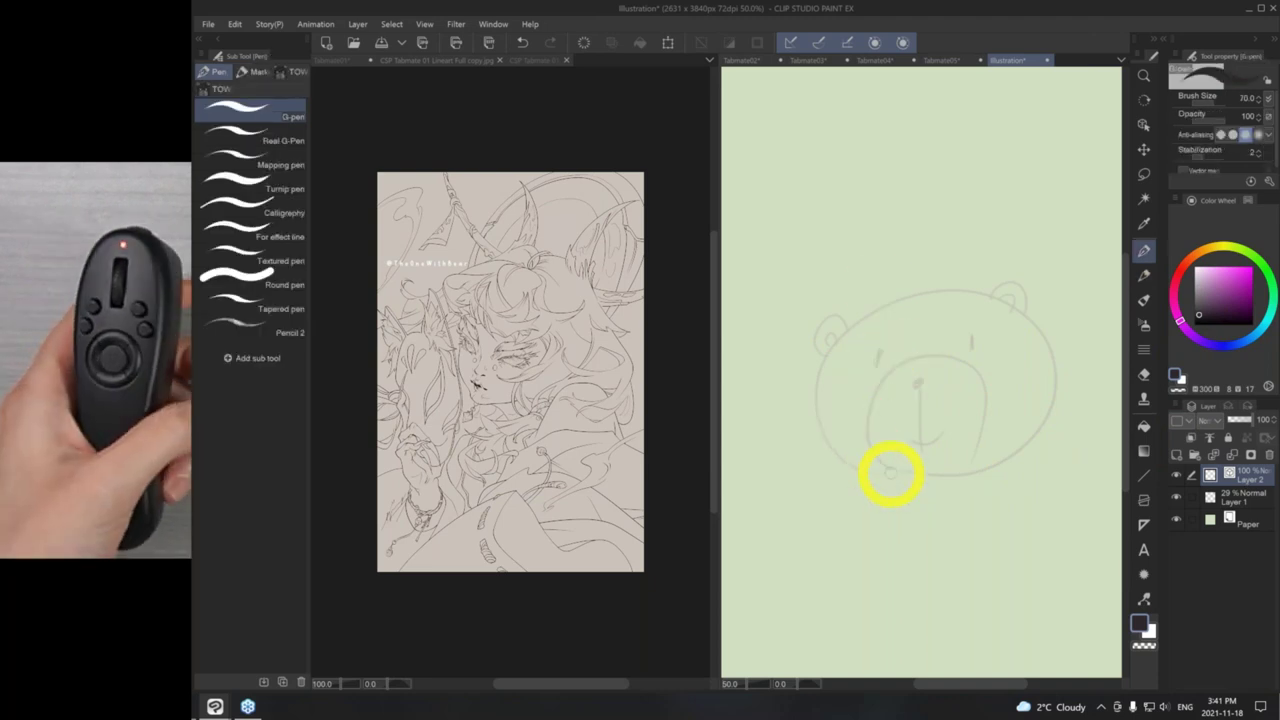
mouse_move(910, 480)
mouse_down()
mouse_move(820, 434)
mouse_move(1020, 477)
mouse_move(912, 490)
mouse_up()
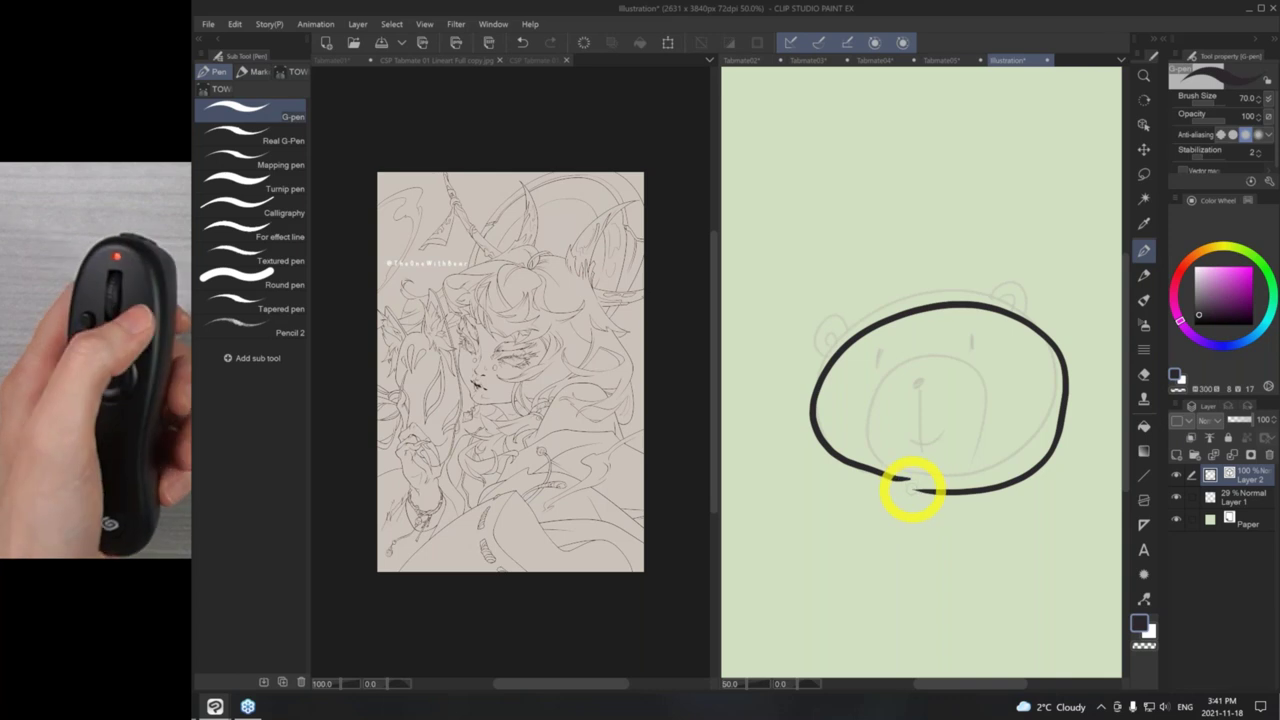
key(y)
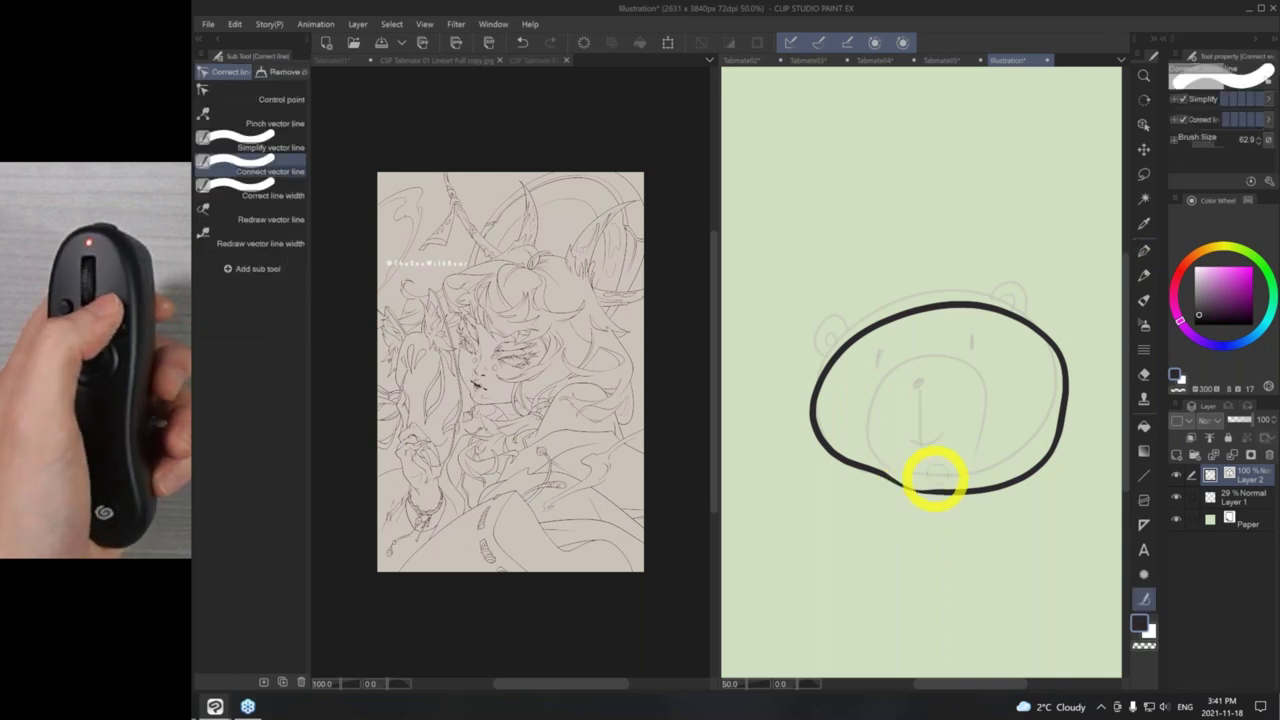
mouse_move(903, 480)
mouse_down()
mouse_move(891, 480)
mouse_move(928, 491)
mouse_up()
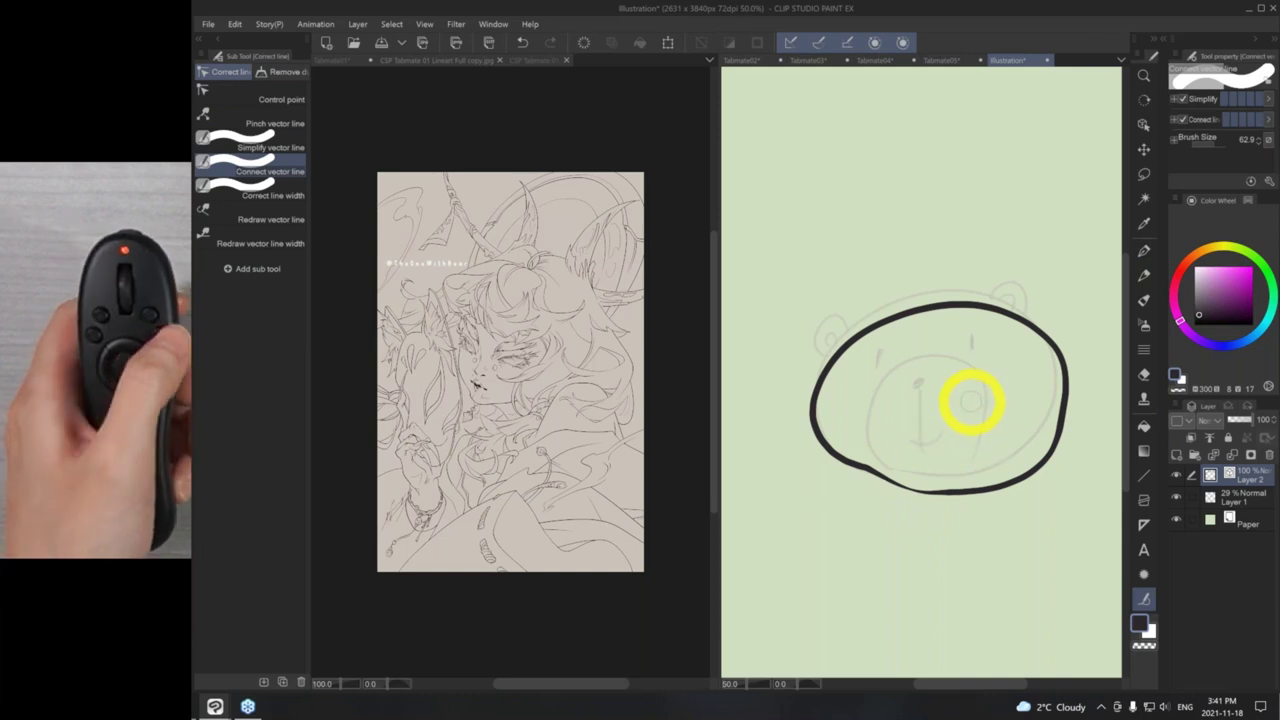
- Reshape the inked head outline into a rounder form with Pinch vector line, pulling its sides and upper edge outward
key(comma)
key(comma)
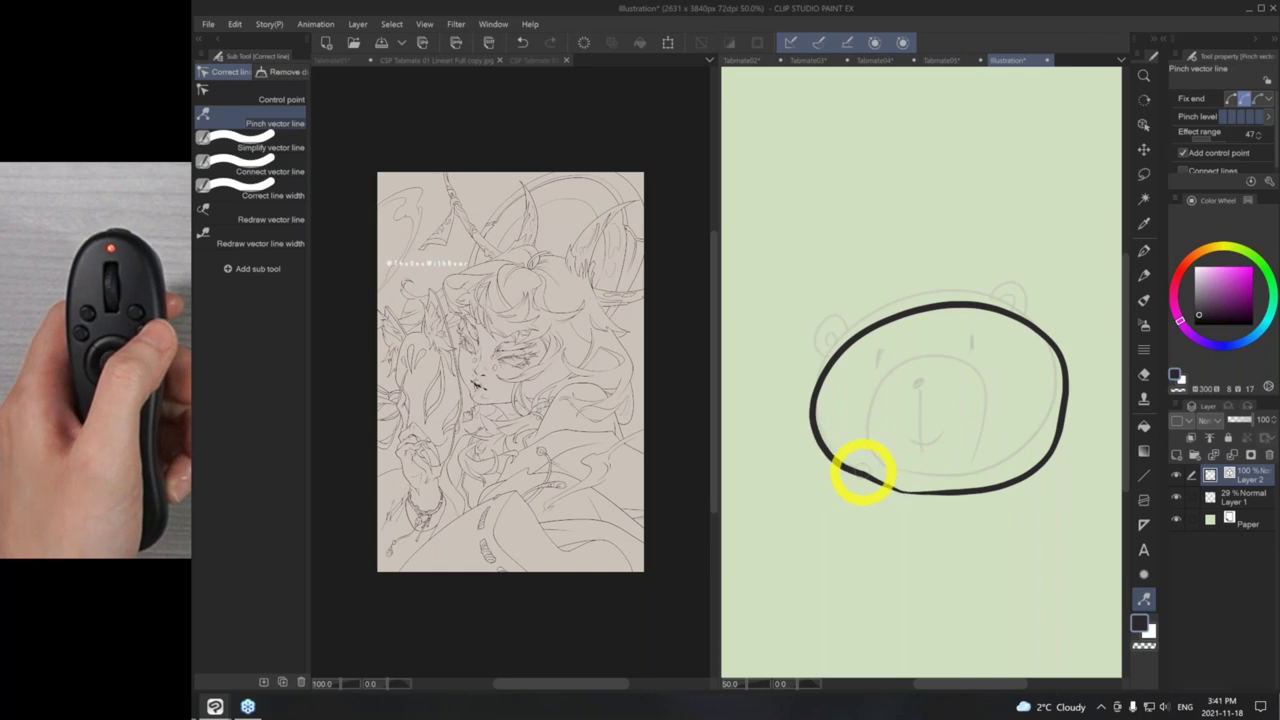
drag(1051, 417, 1069, 429)
drag(934, 331, 991, 294)
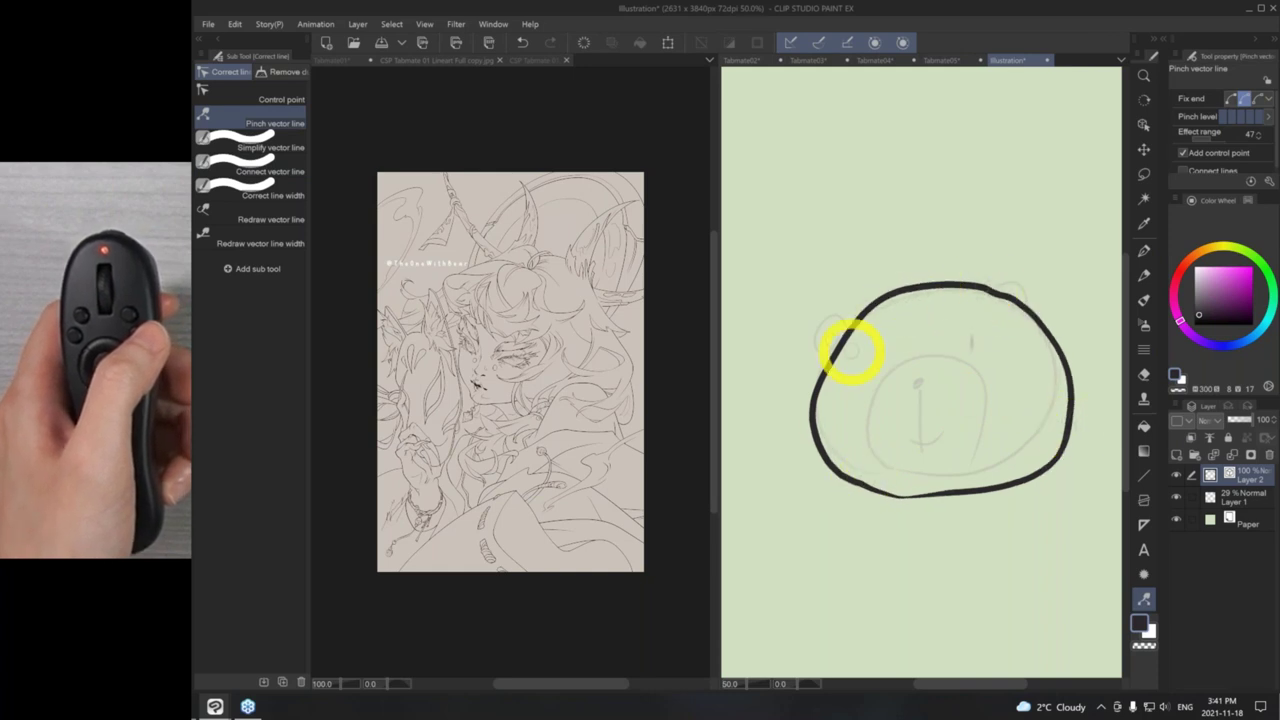
drag(851, 351, 836, 343)
drag(994, 300, 1003, 294)
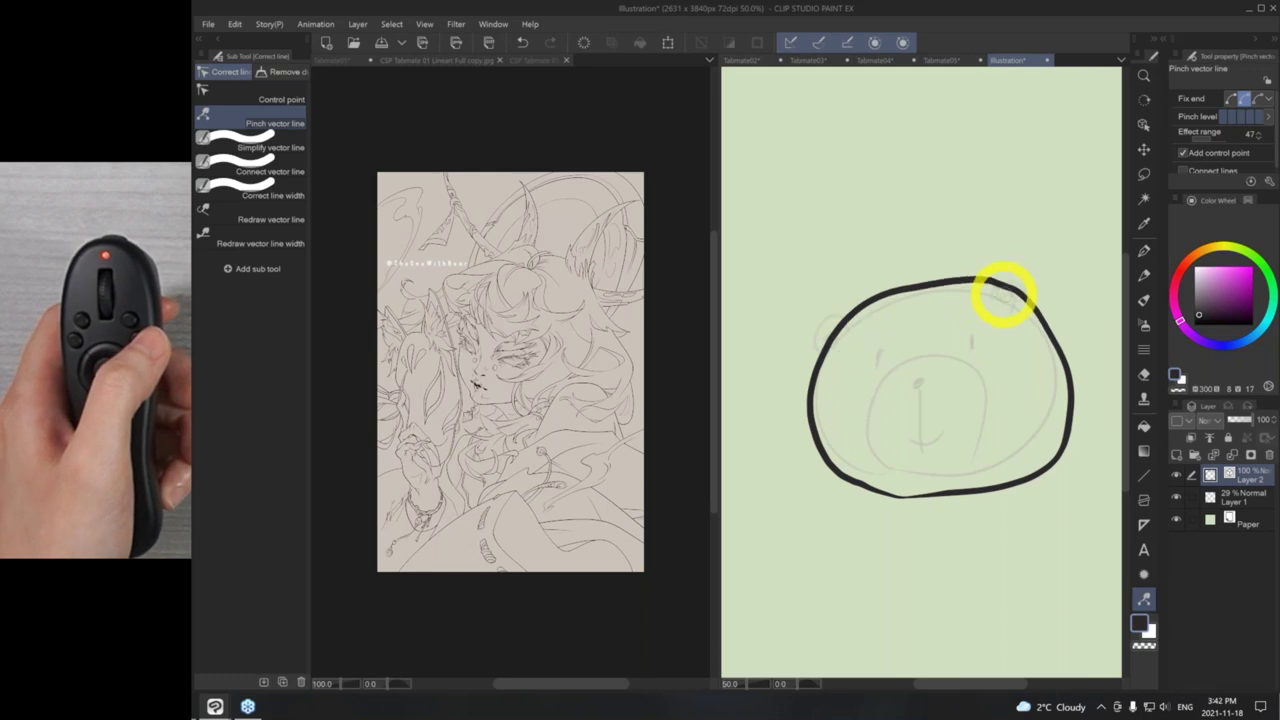
- Ink the bear's muzzle arc, nose and mouth inside the head outline with the G-pen
key(p)
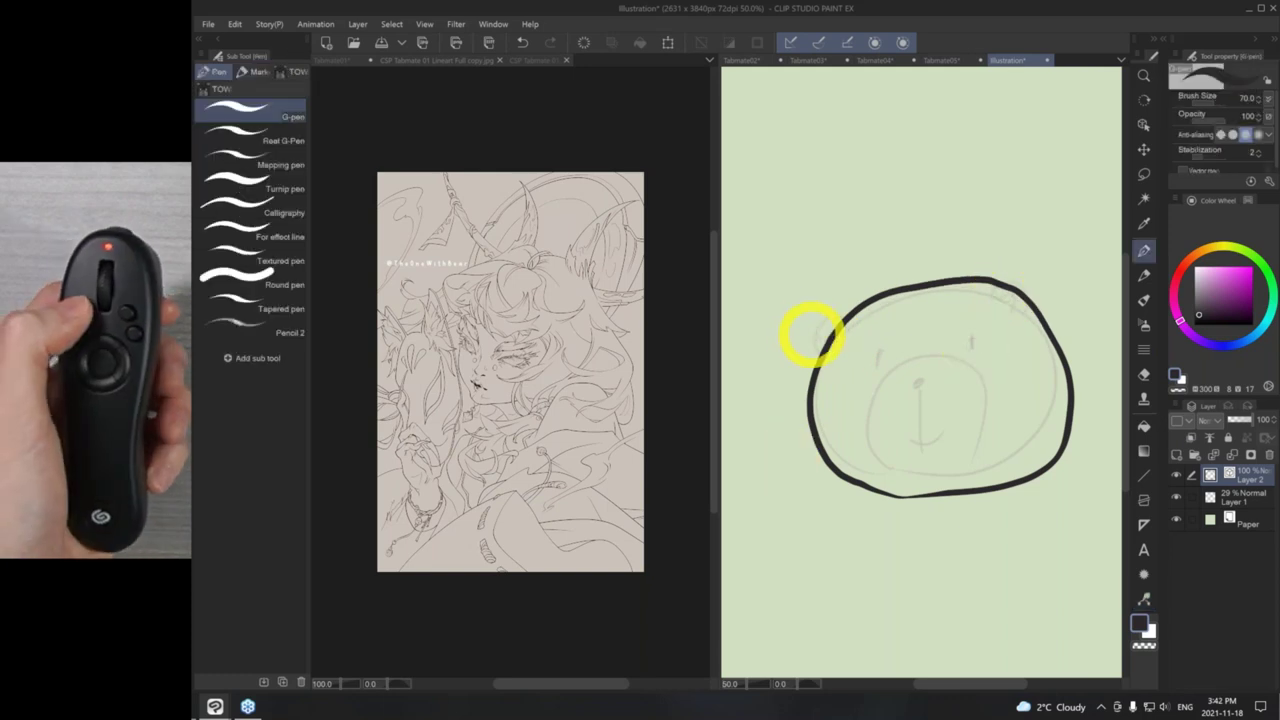
drag(864, 490, 936, 577)
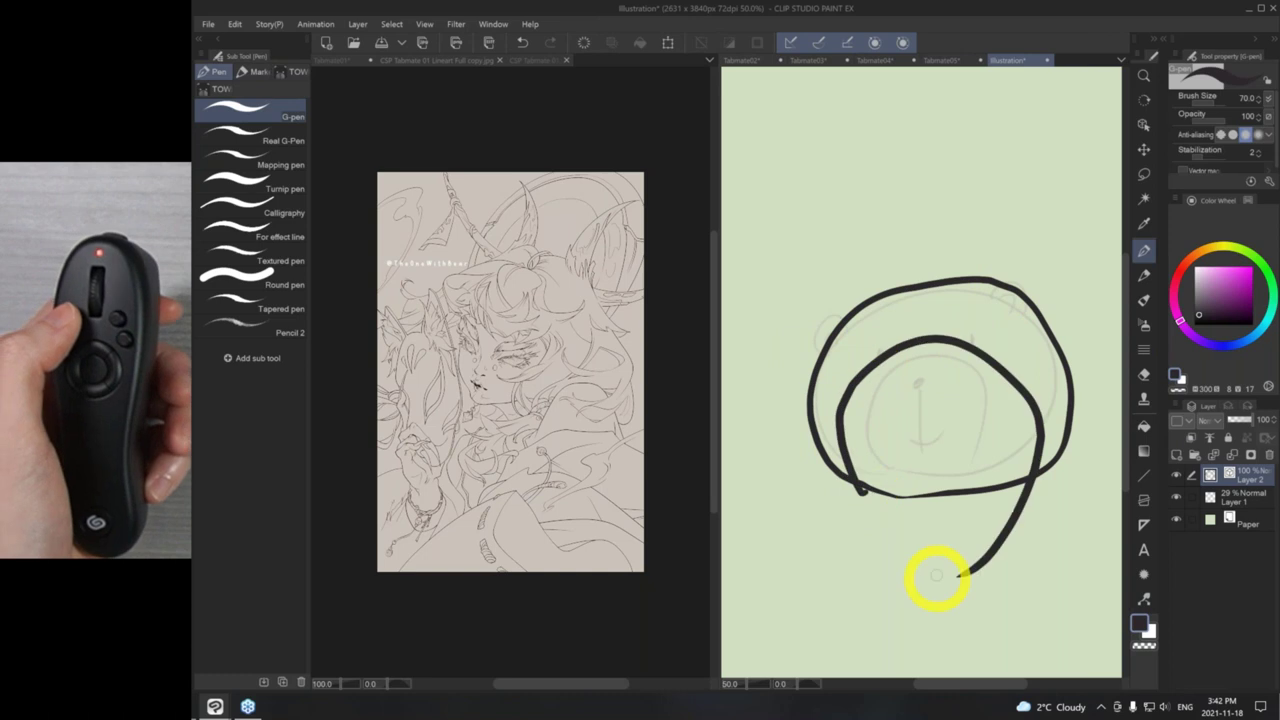
mouse_move(923, 366)
mouse_down()
mouse_move(916, 452)
mouse_move(898, 439)
mouse_move(922, 455)
mouse_move(955, 436)
mouse_up()
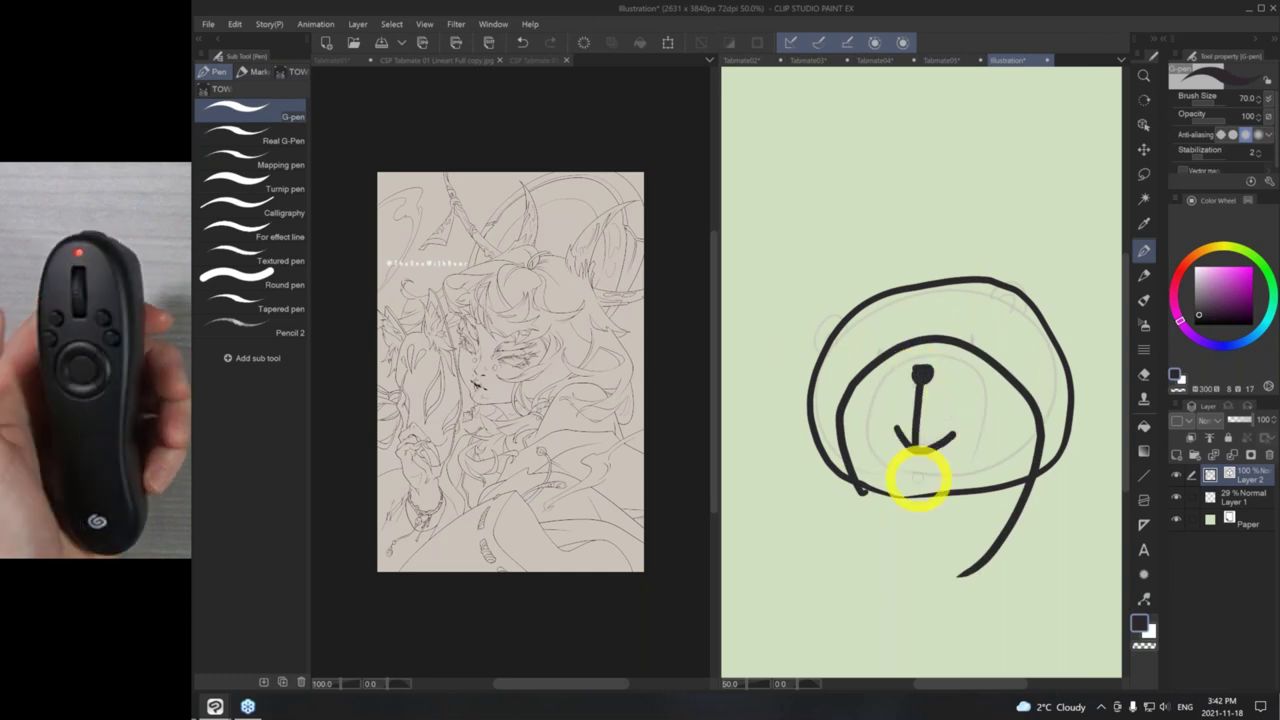
- Erase the muzzle line's overhanging ends outside the head outline with the Rough and Hard erasers
key(e)
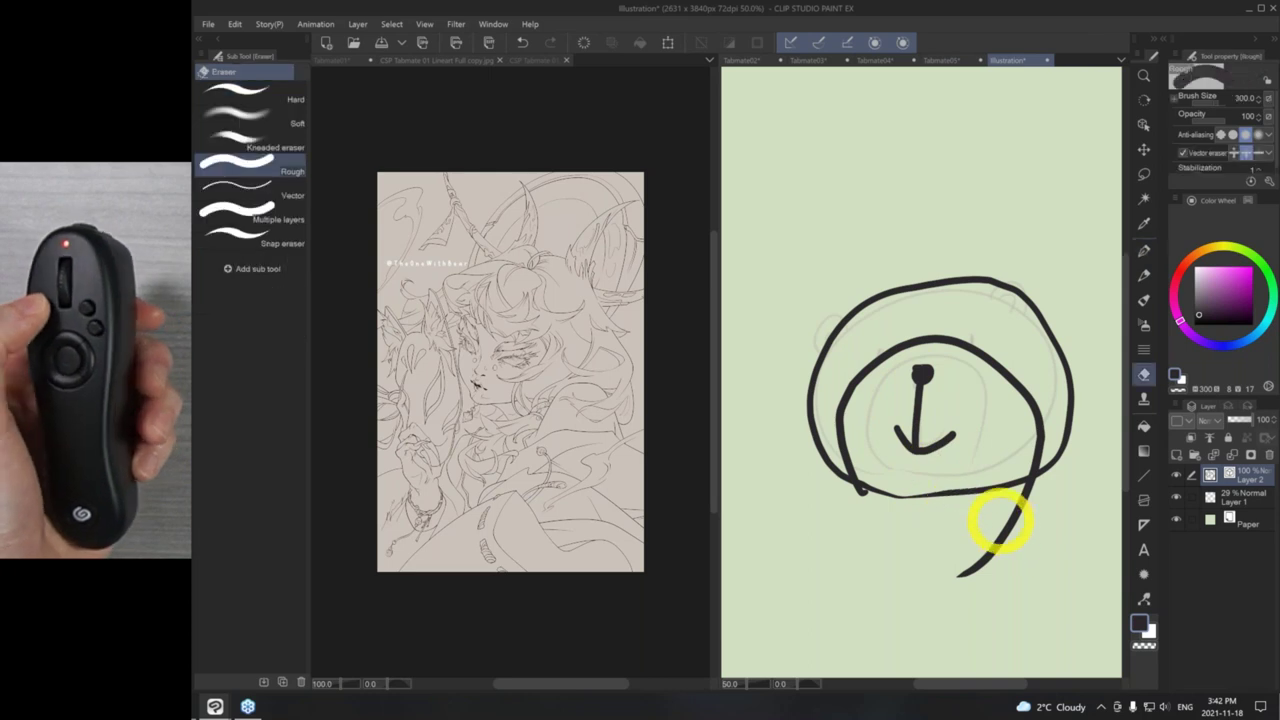
drag(994, 523, 986, 530)
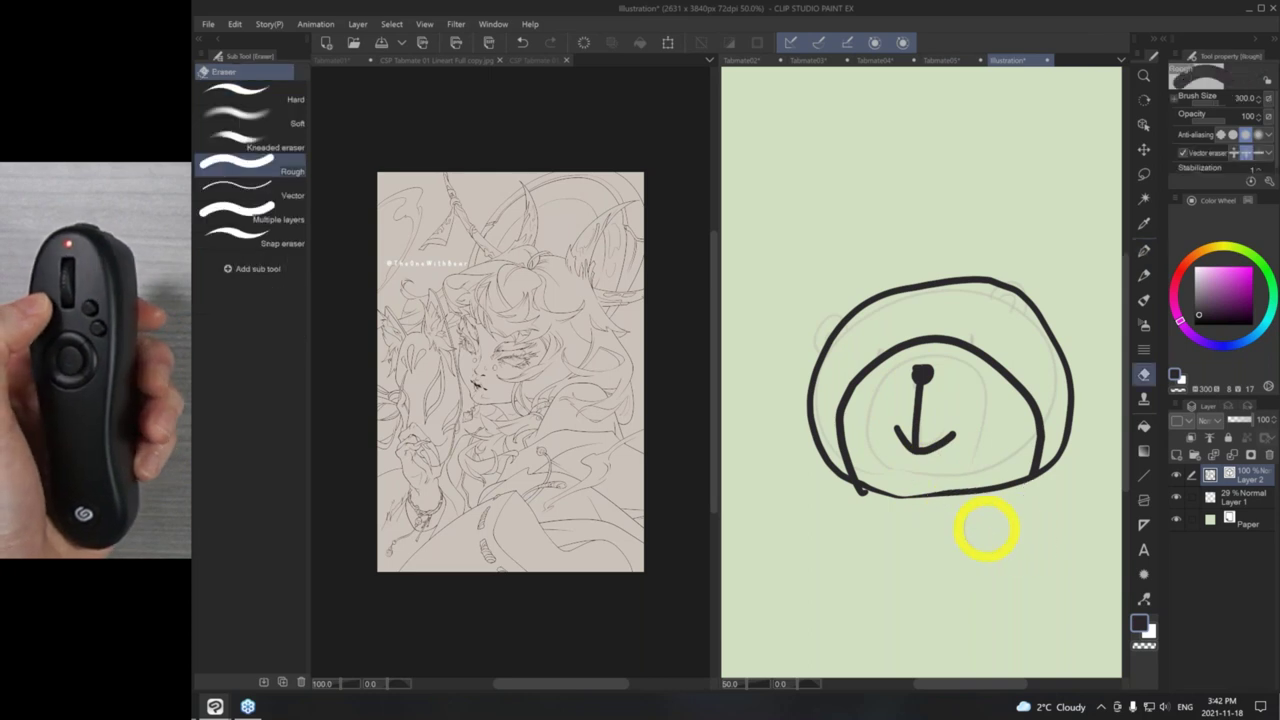
click(277, 94)
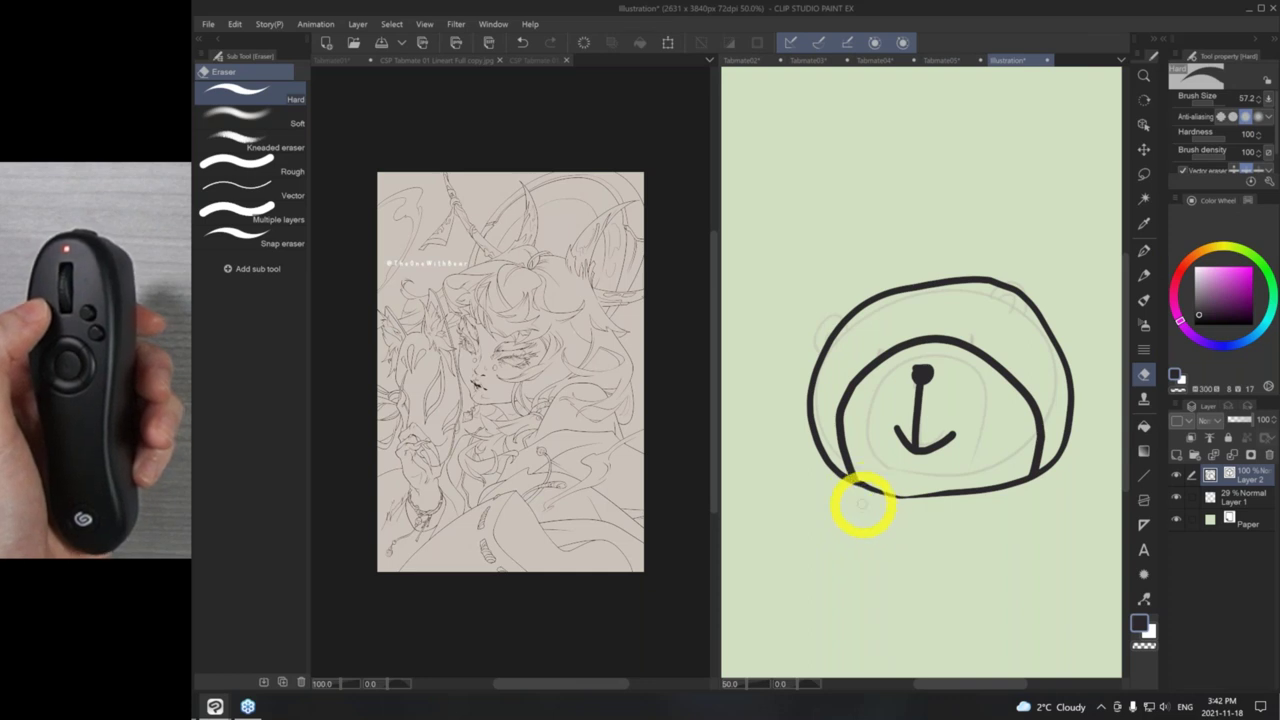
- Ink the bear's two eyes and both ears with the G-pen and erase the ear lines overlapping the head
key(p)
drag(856, 361, 860, 344)
drag(985, 322, 986, 338)
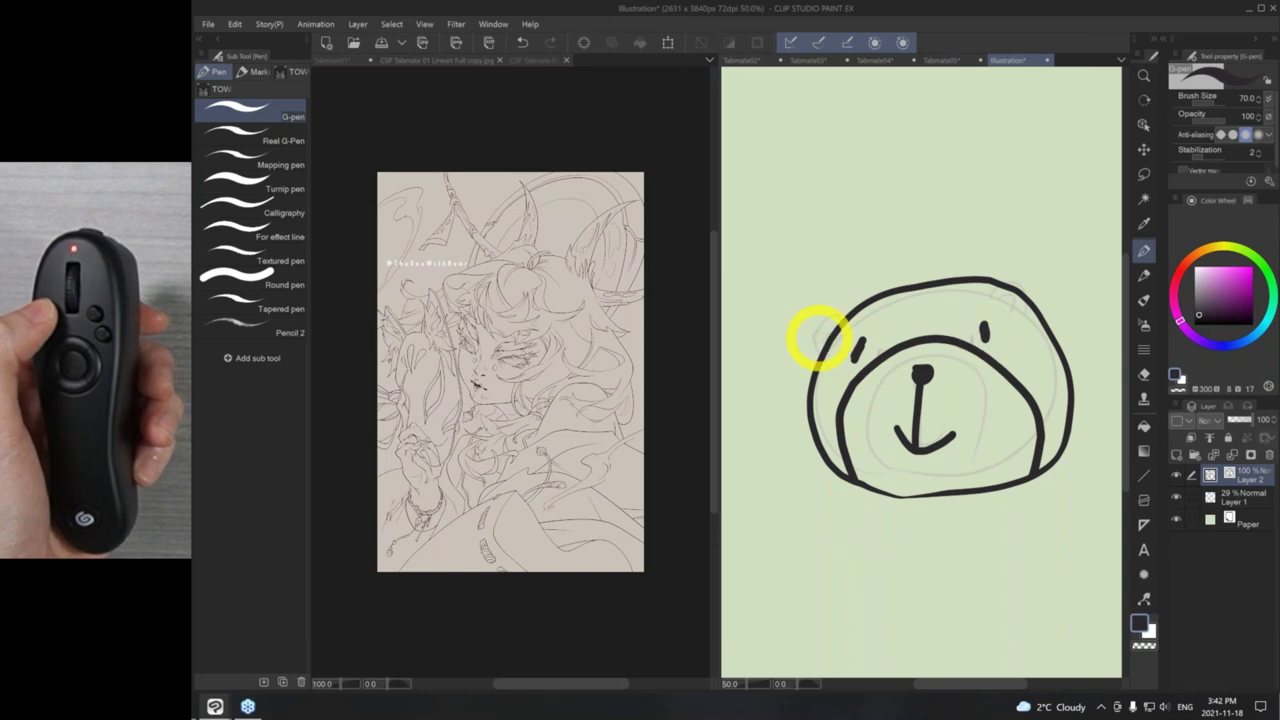
mouse_move(814, 350)
mouse_down()
mouse_move(828, 302)
mouse_move(876, 294)
mouse_move(840, 330)
mouse_up()
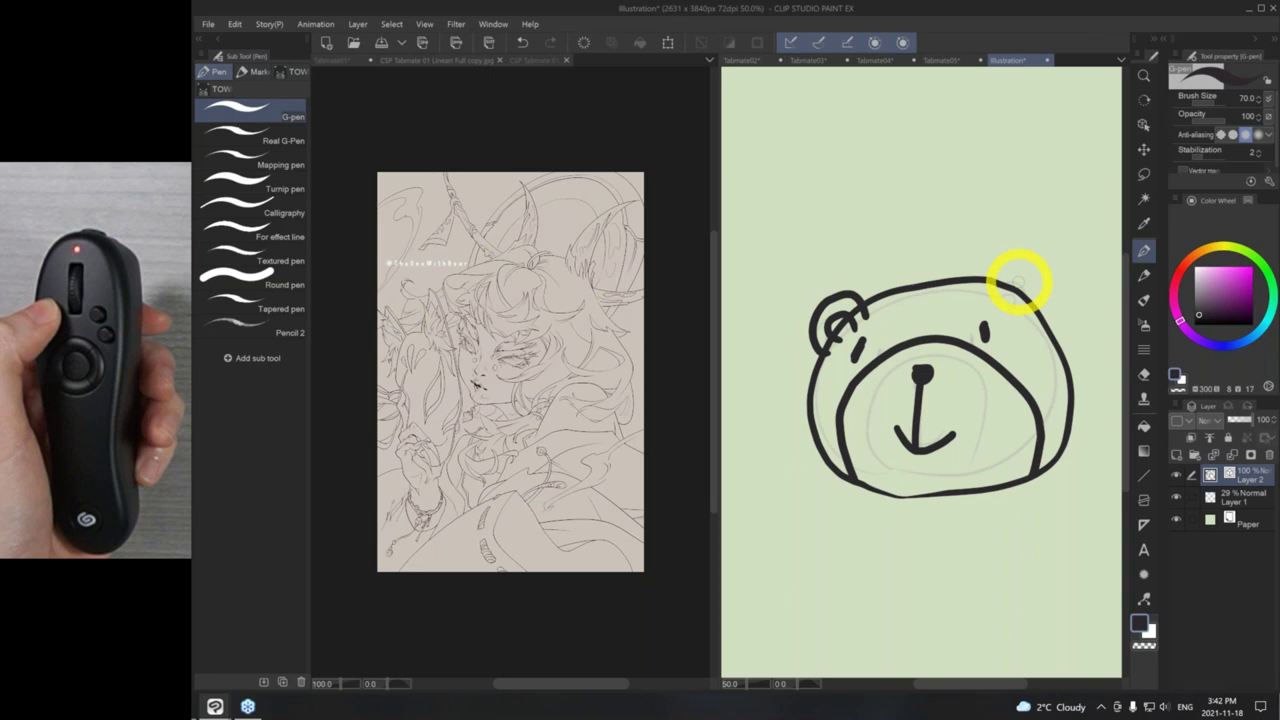
drag(1003, 290, 1046, 320)
key(e)
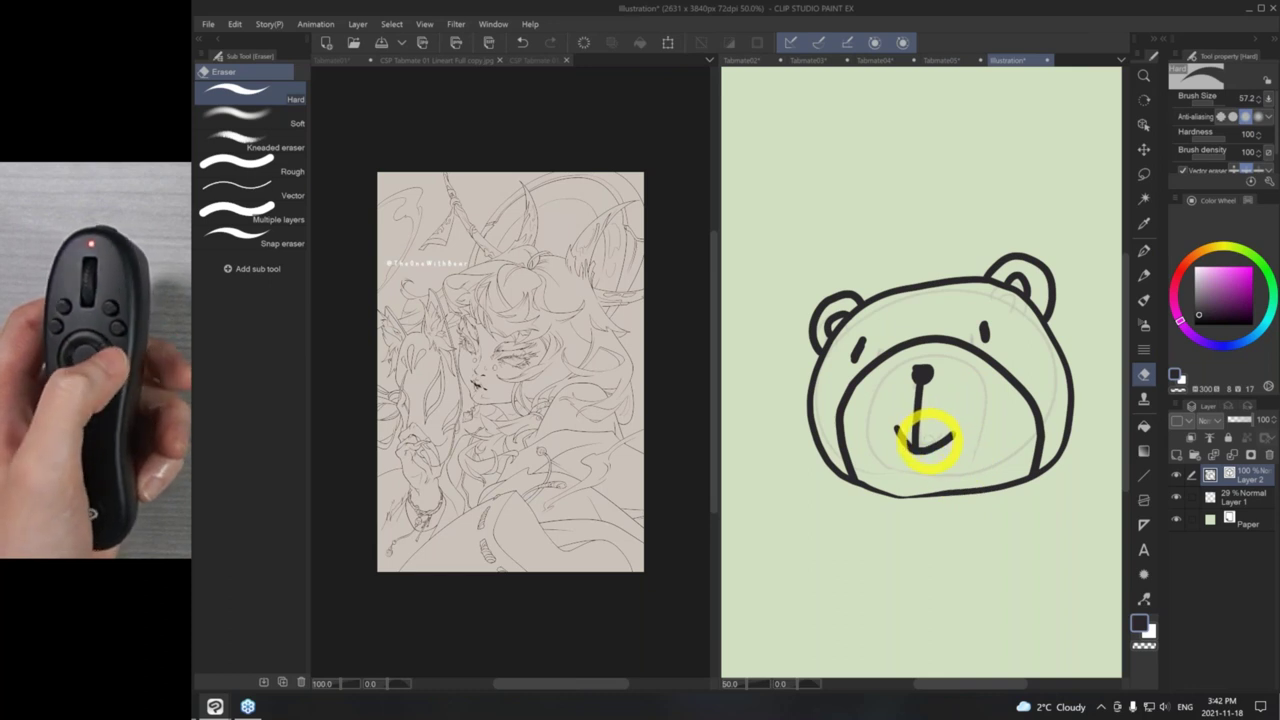
- Lasso the bear's nose and mouth and move them down toward the left side of the muzzle with Move layer
key(m)
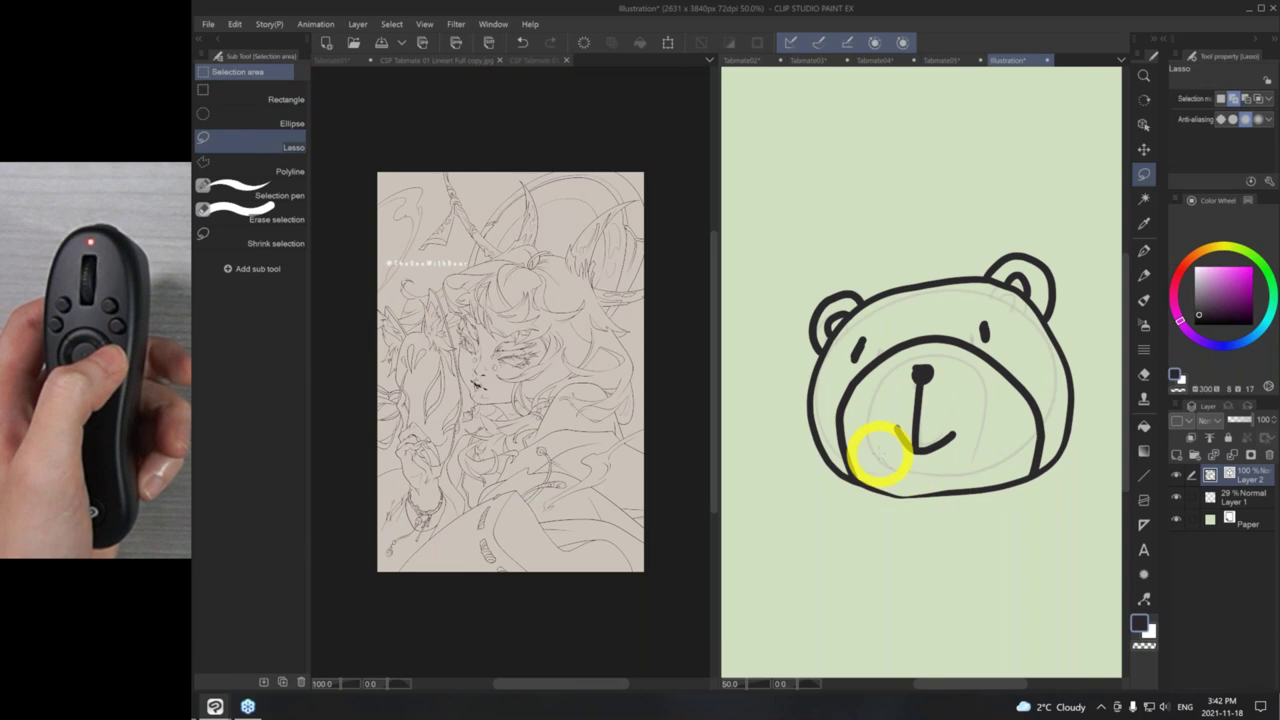
mouse_move(880, 380)
mouse_down()
mouse_move(914, 366)
mouse_move(960, 417)
mouse_move(886, 446)
mouse_up()
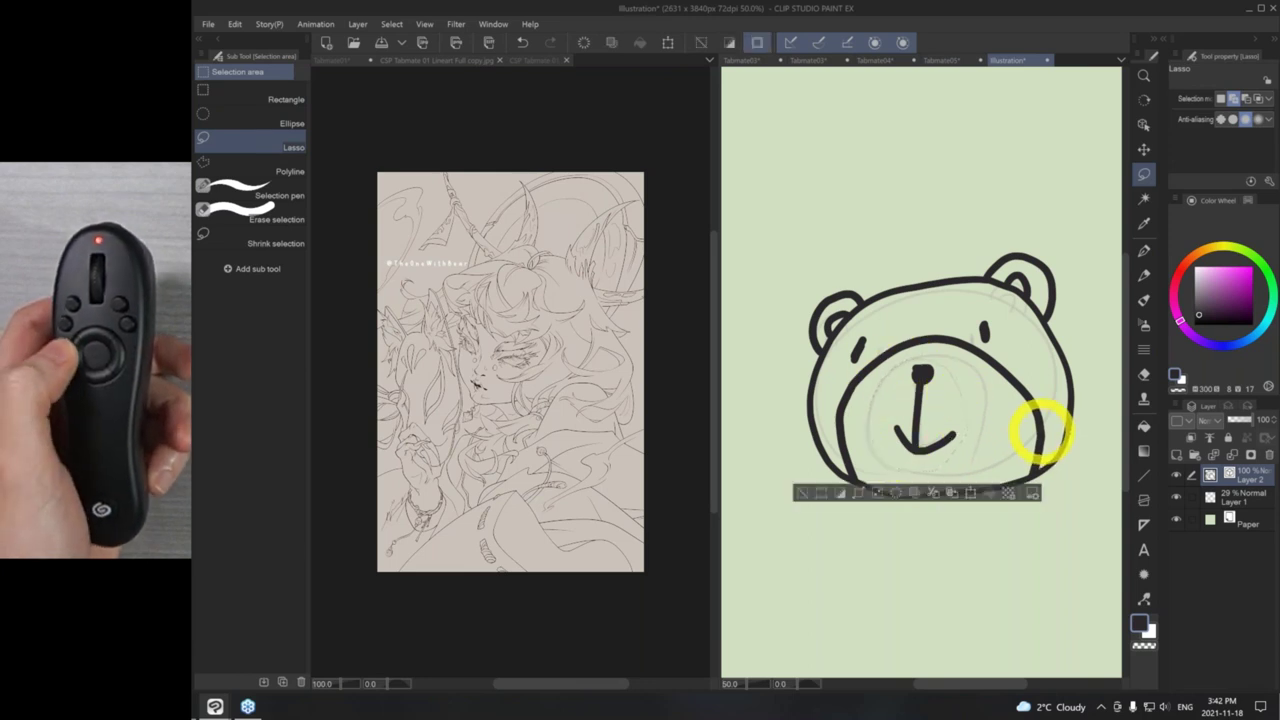
key(k)
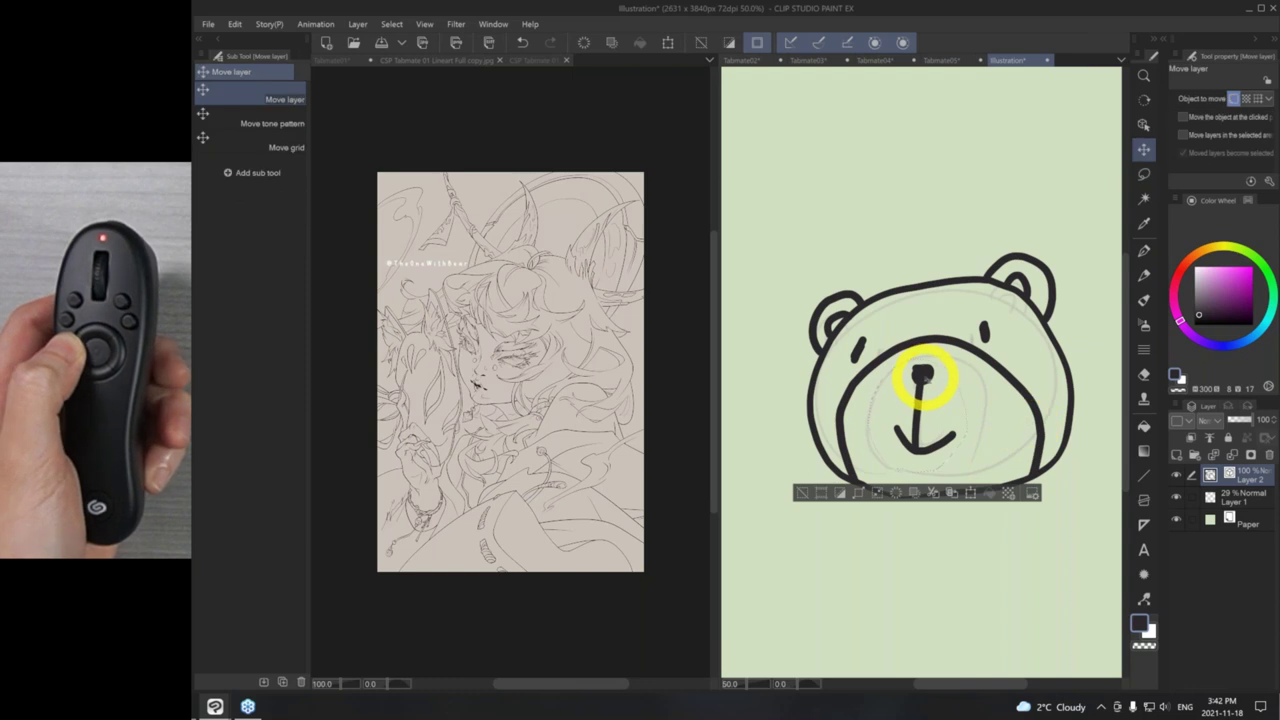
drag(922, 374, 886, 393)
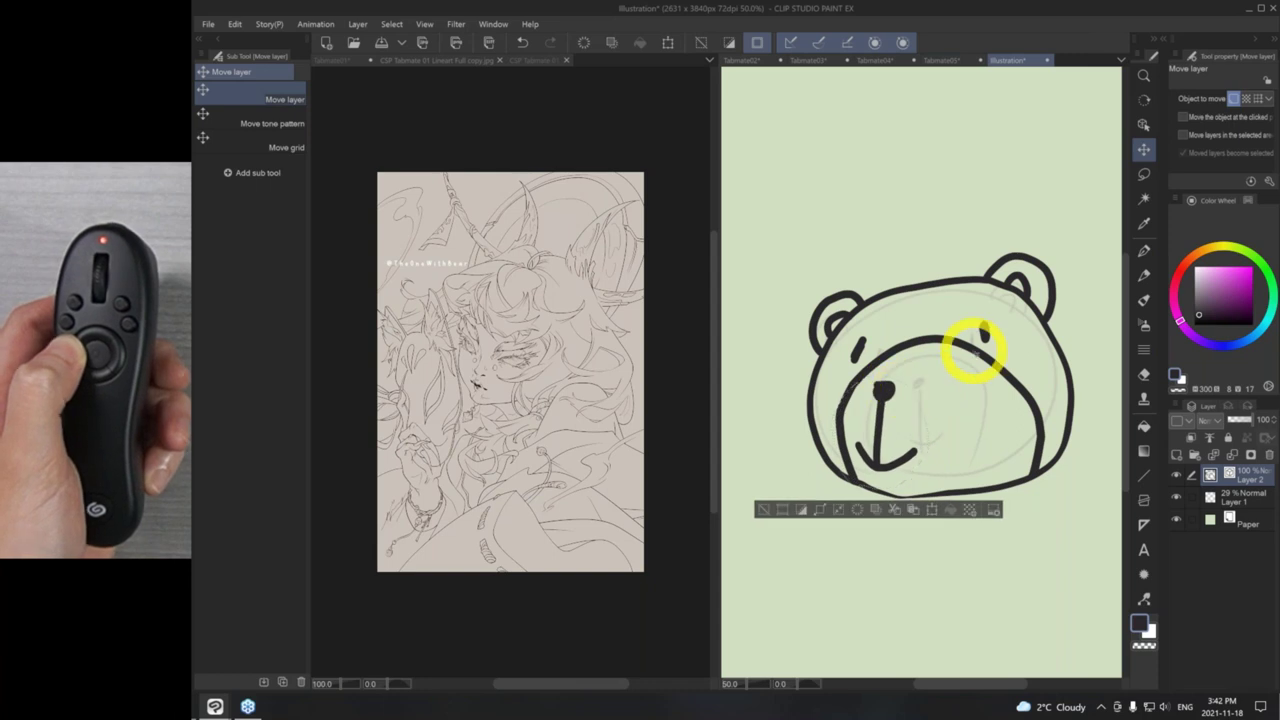
- Enlarge the selected nose and mouth with Scale/Rotate, reposition them nearer the muzzle's centre, and deselect them
key(m)
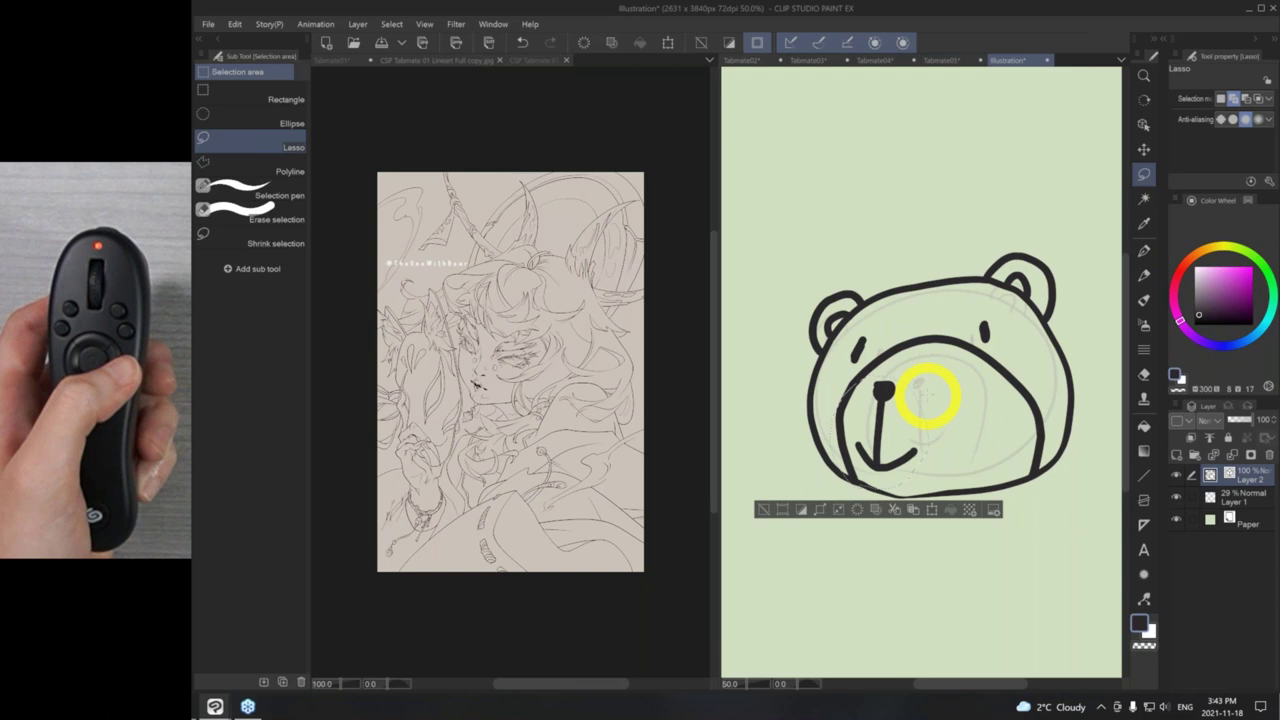
key(ctrl+t)
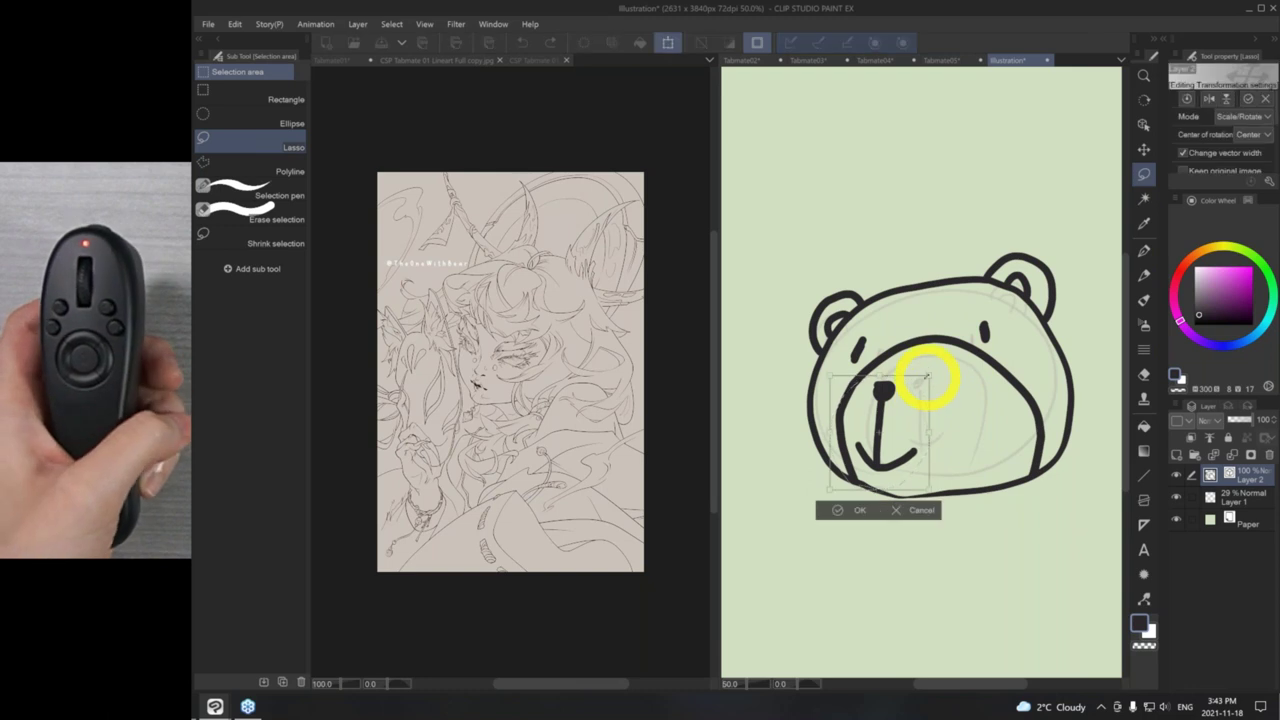
mouse_move(928, 376)
mouse_down()
mouse_move(971, 343)
mouse_move(918, 388)
mouse_move(907, 377)
mouse_up()
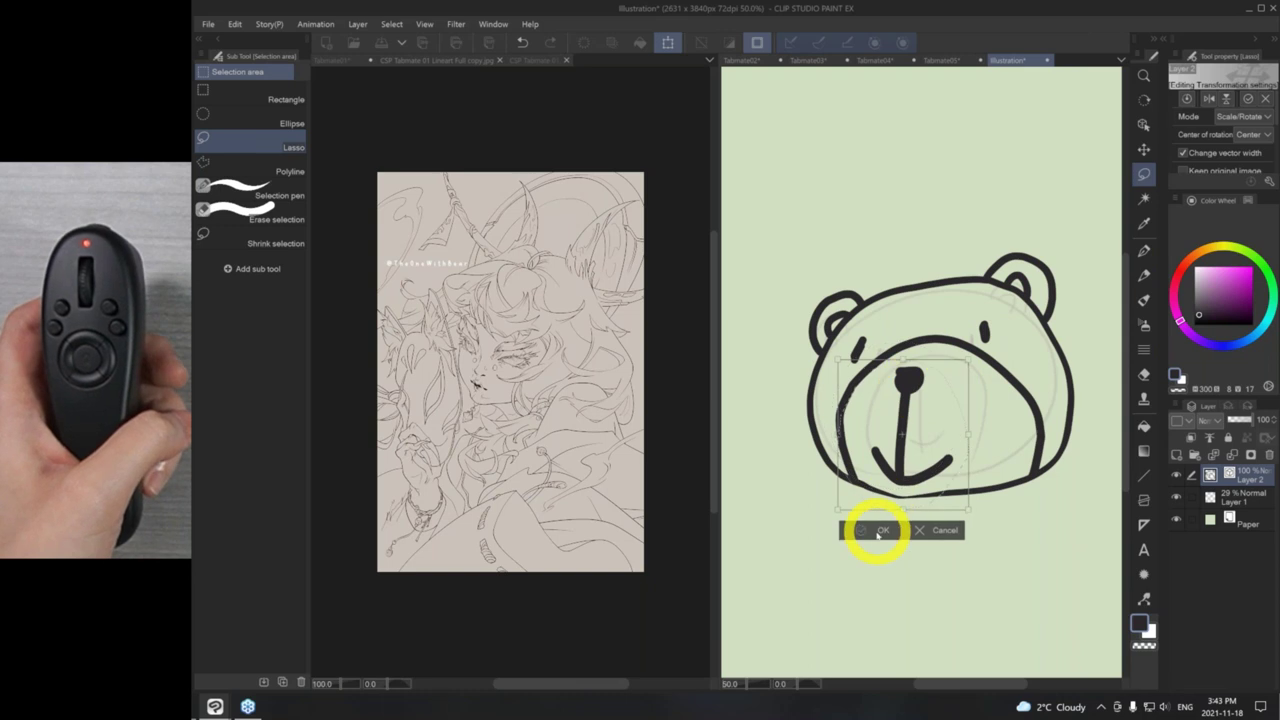
click(878, 530)
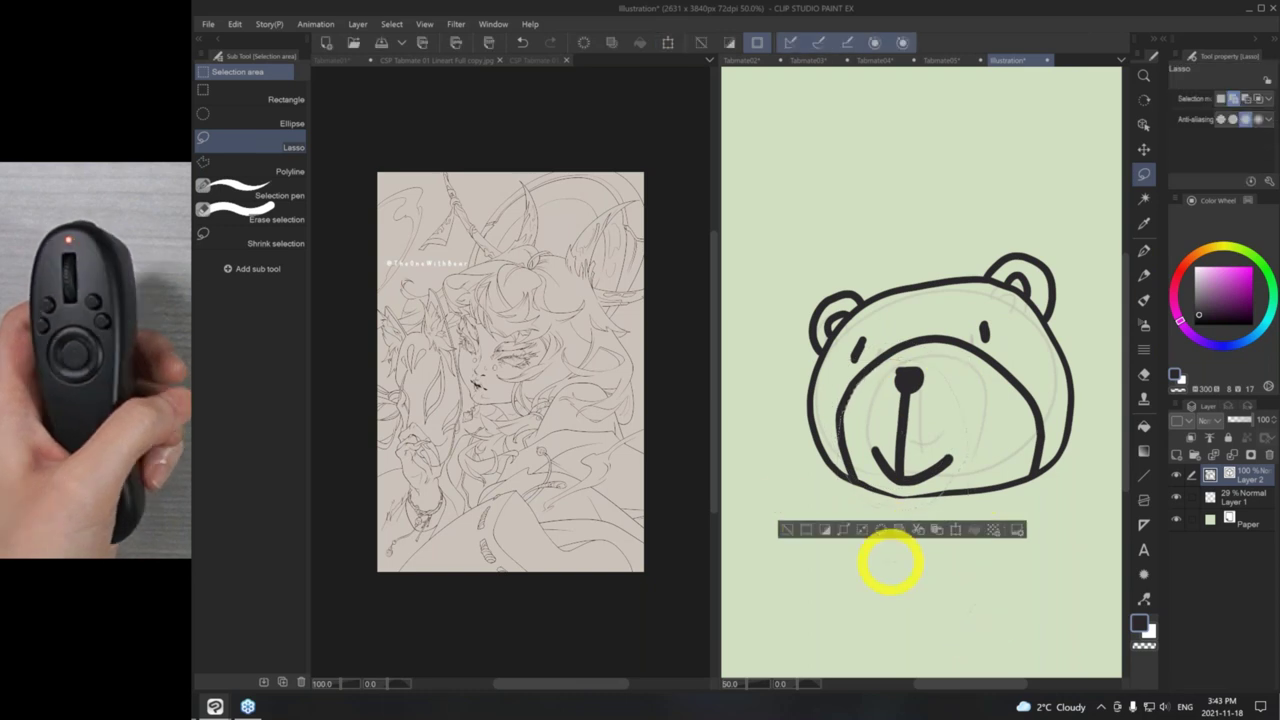
click(786, 529)
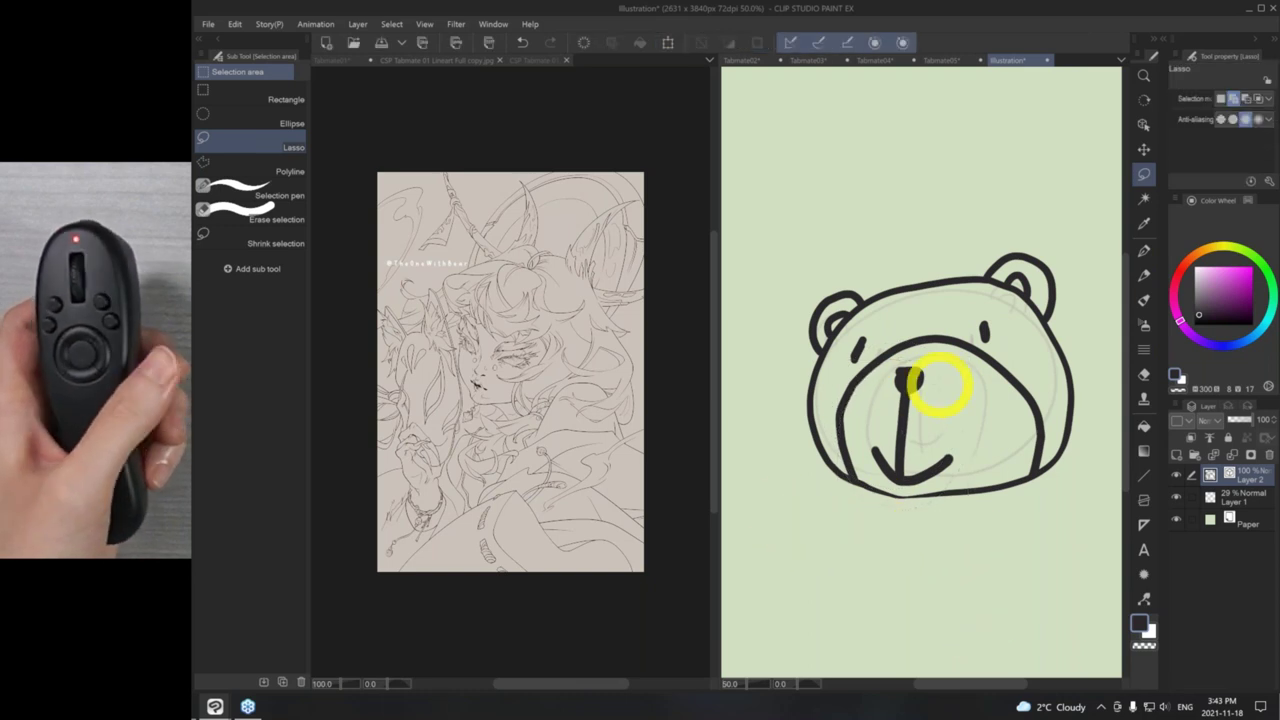
- Try lasso selections around the nose and mouth in add-to-selection and subtract modes, and clear the selection
mouse_move(912, 362)
mouse_down()
mouse_move(882, 406)
mouse_move(889, 468)
mouse_move(932, 467)
mouse_move(925, 420)
mouse_up()
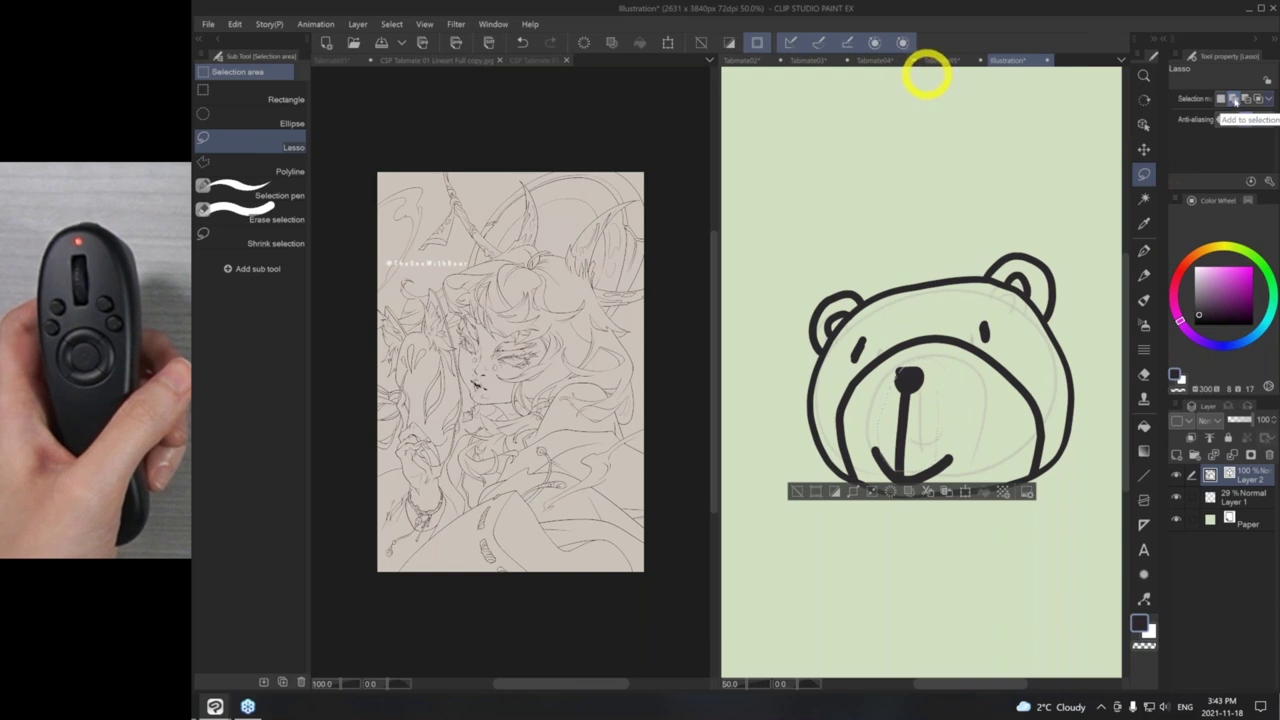
mouse_move(887, 441)
mouse_down()
mouse_move(866, 443)
mouse_move(894, 451)
mouse_move(914, 494)
mouse_move(937, 437)
mouse_move(951, 457)
mouse_up()
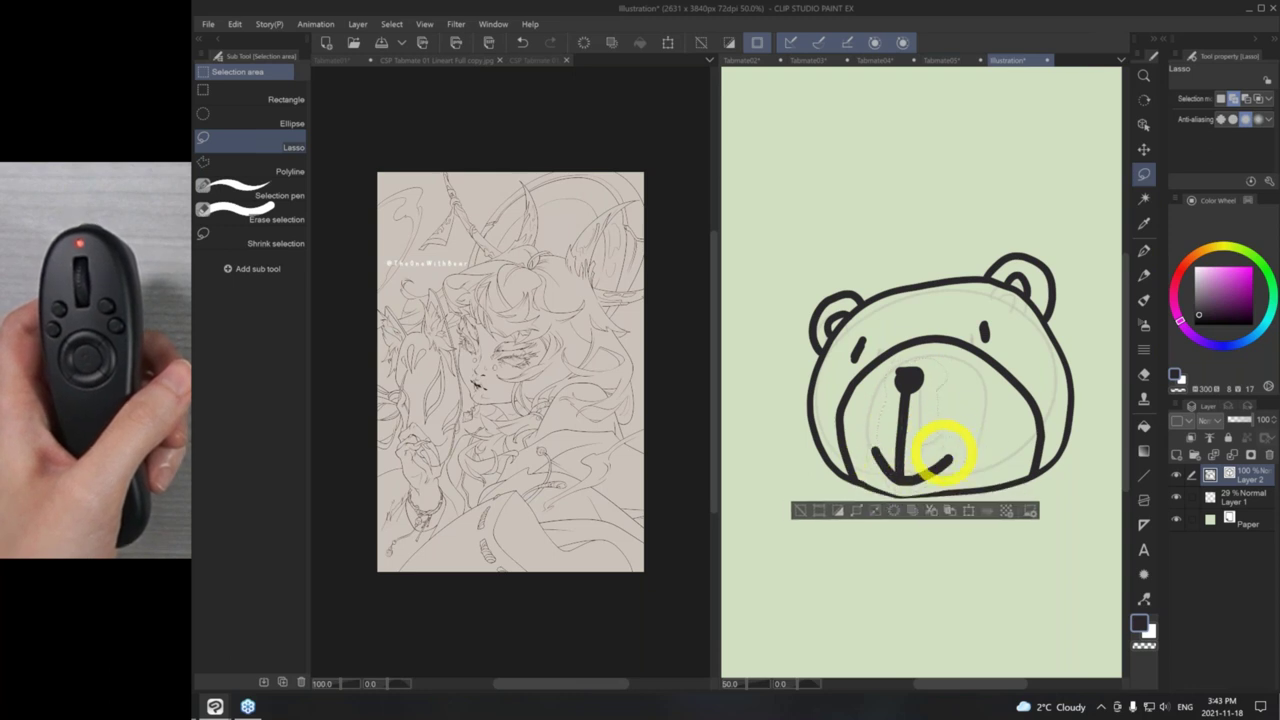
click(1245, 98)
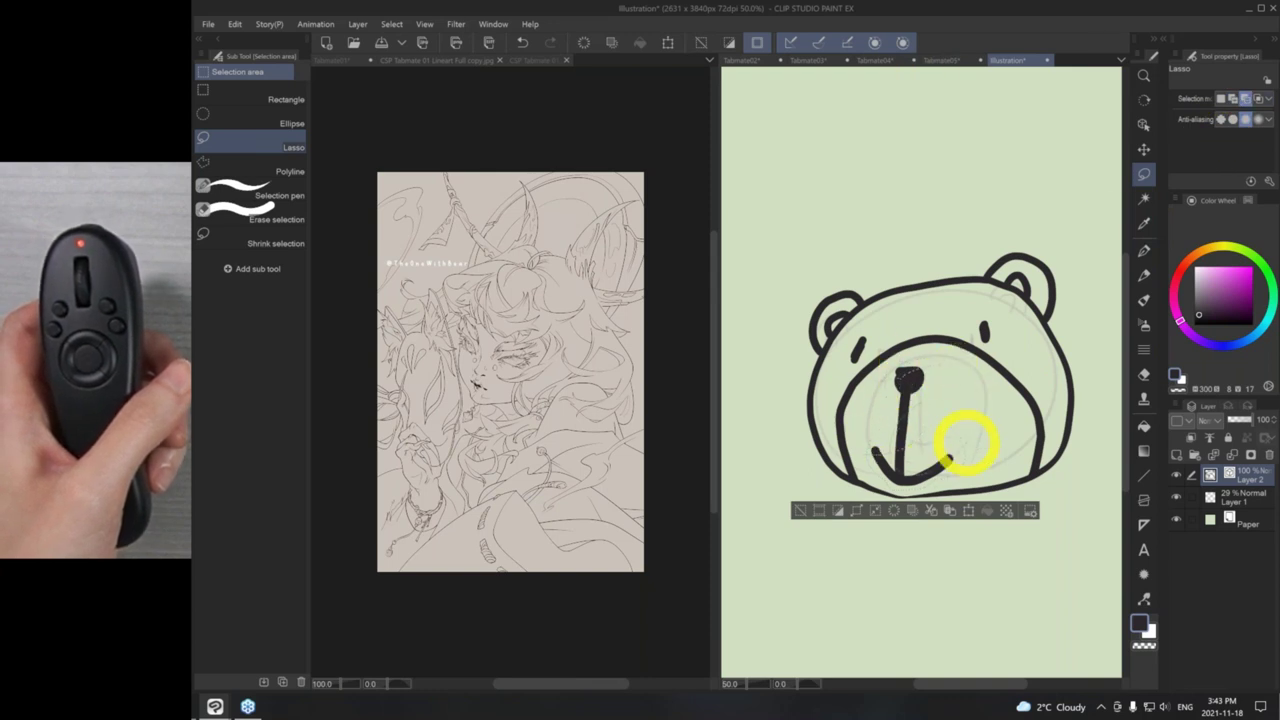
click(799, 511)
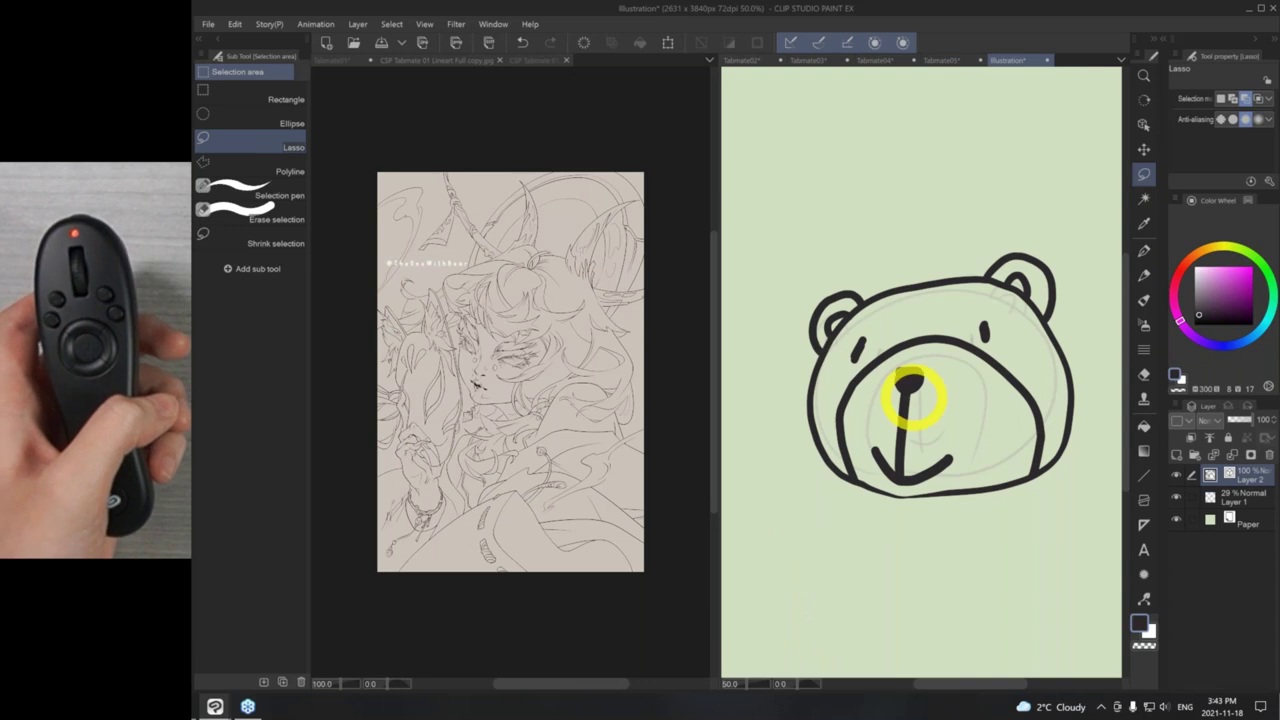
- Lasso an area of the muzzle and try out opening, moving and closing the Quick Access pop-up palette
mouse_move(925, 432)
mouse_down()
mouse_move(889, 355)
mouse_move(980, 390)
mouse_up()
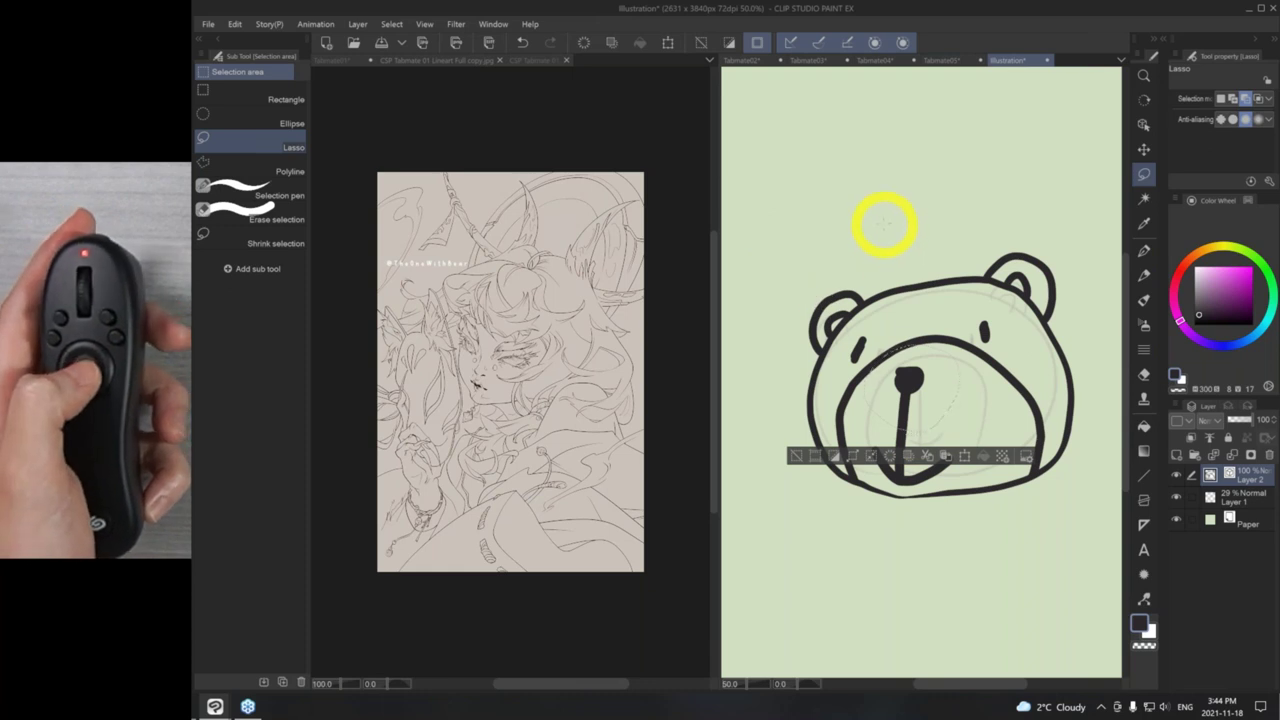
key(F1)
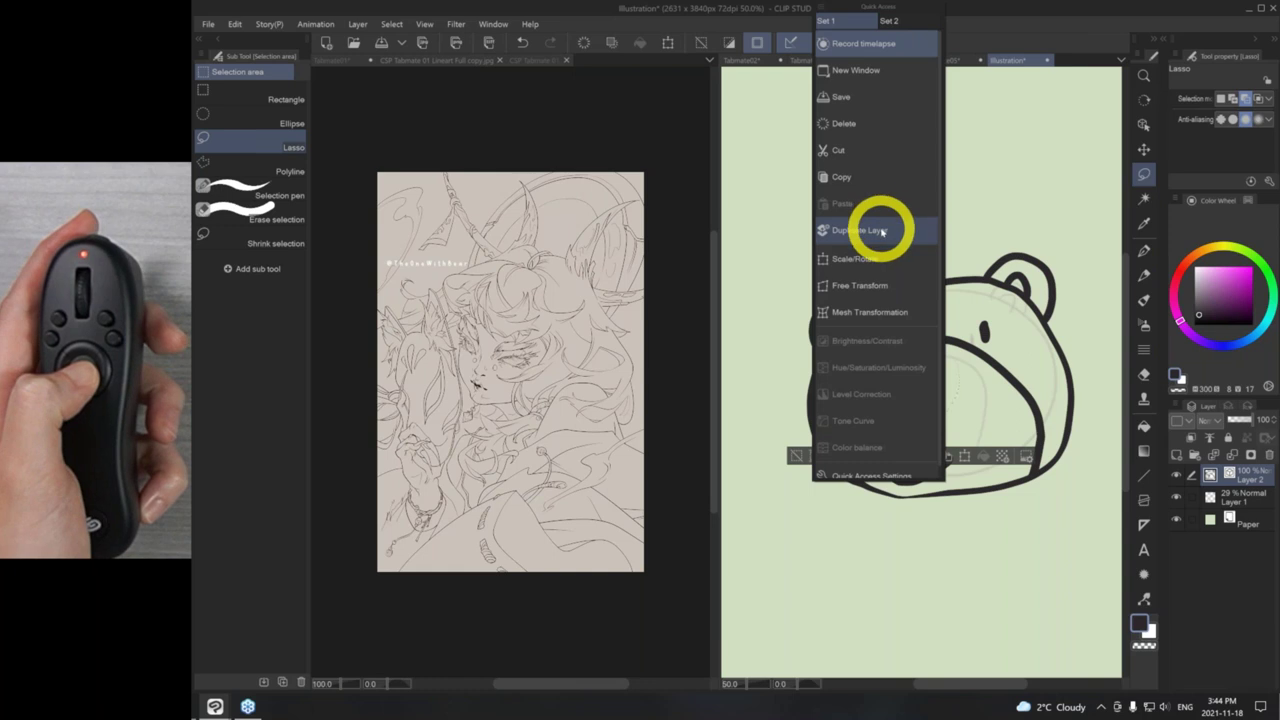
drag(889, 18, 819, 142)
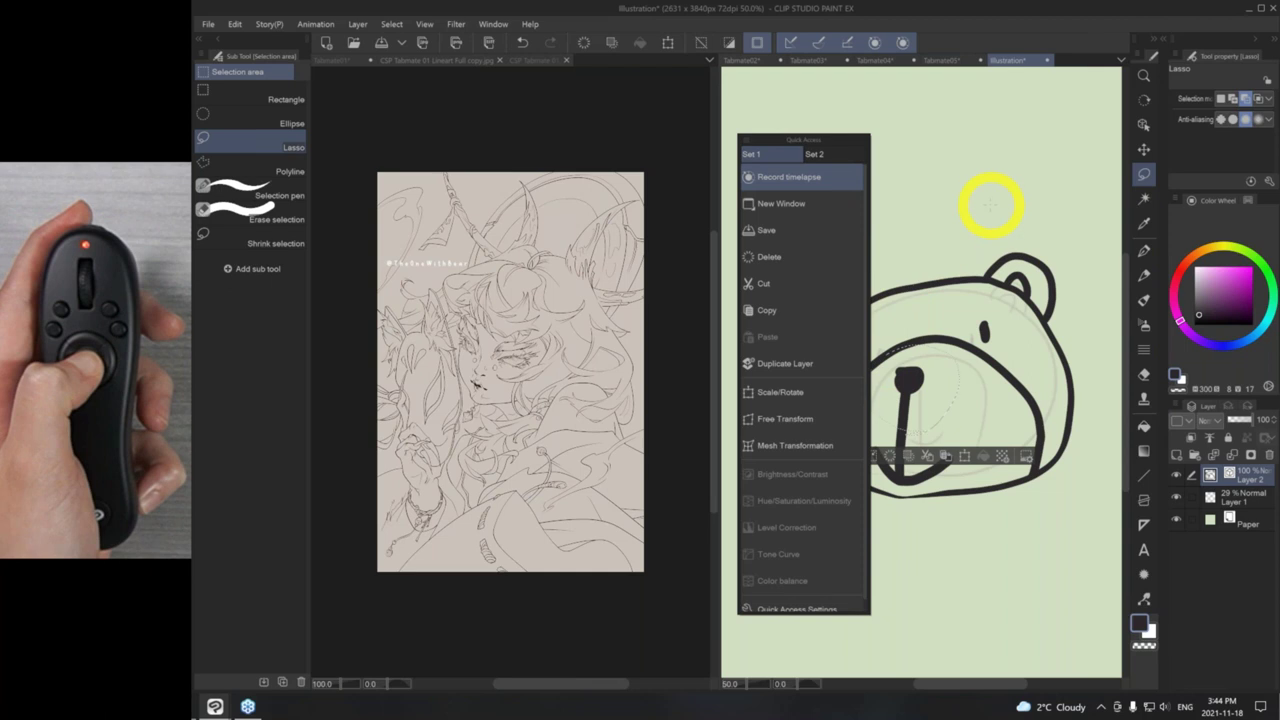
key(Escape)
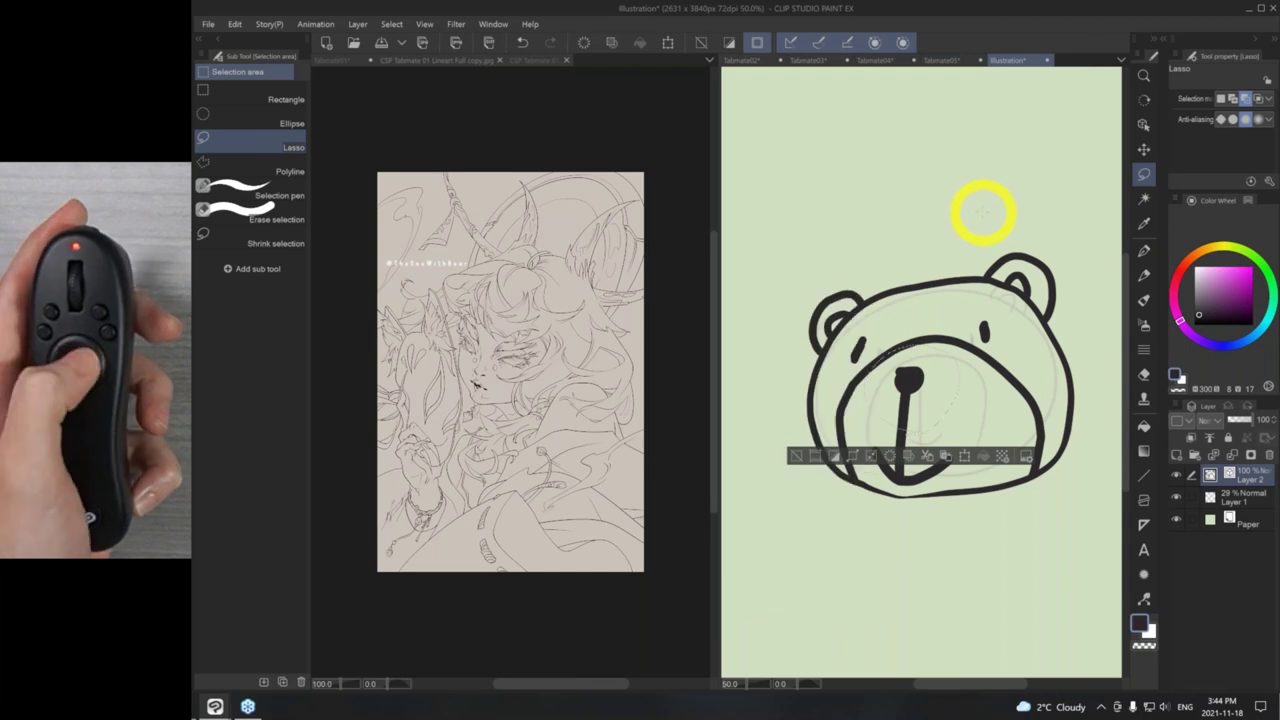
key(q)
key(Escape)
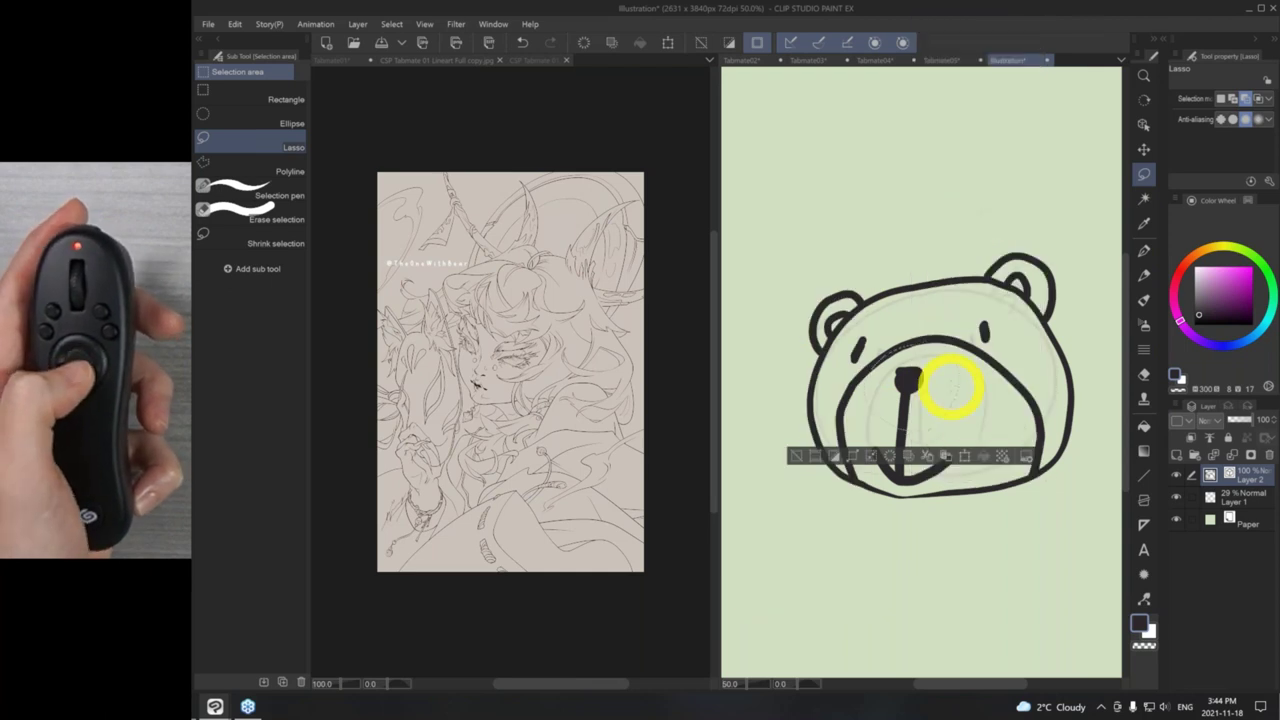
key(q)
key(Escape)
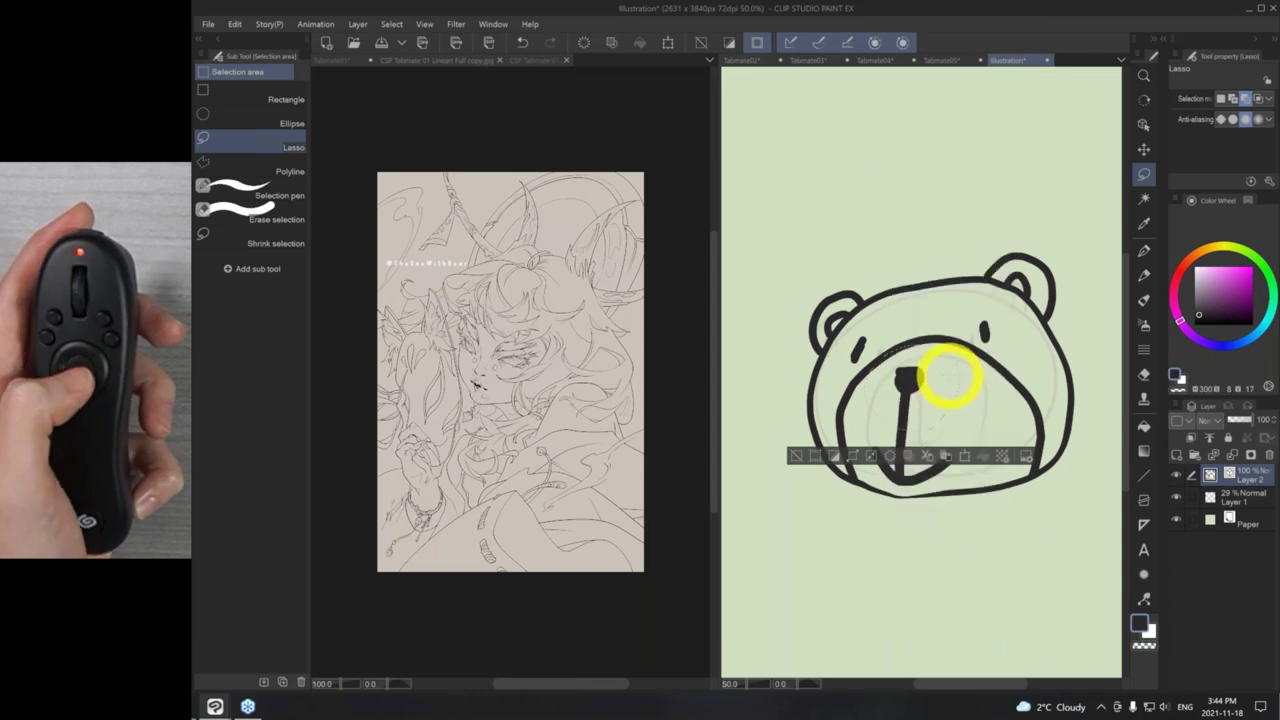
key(q)
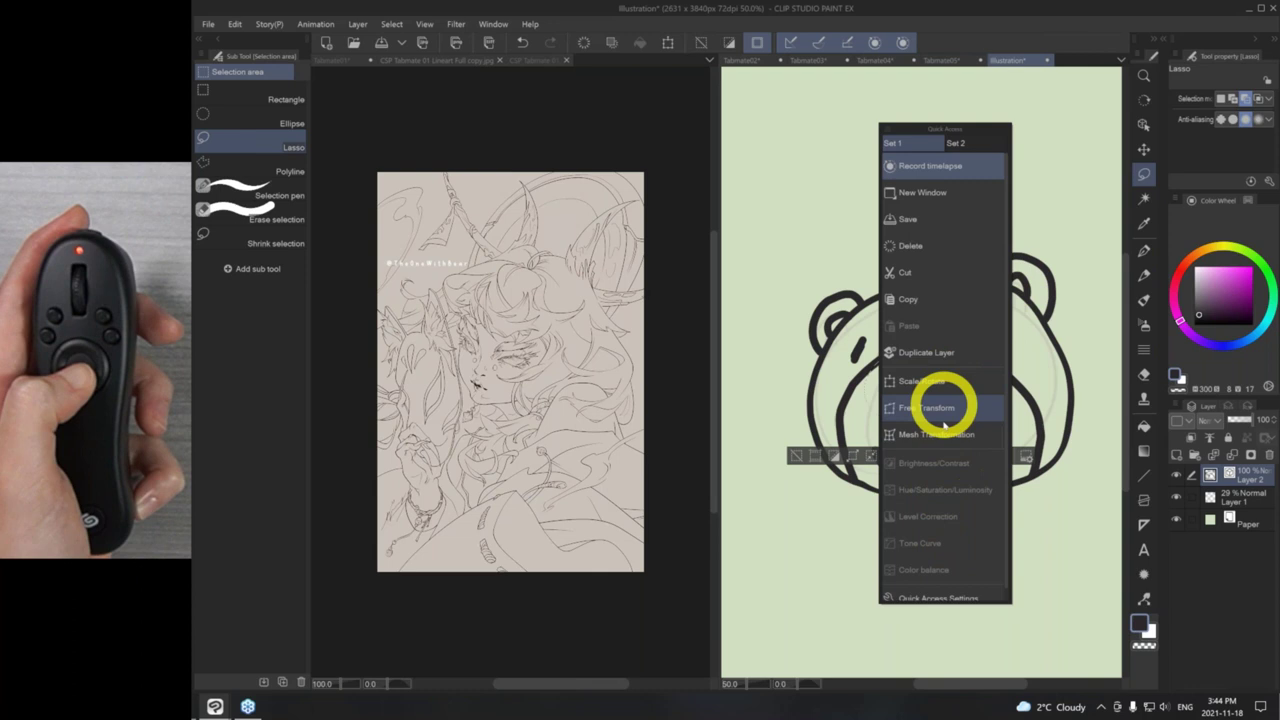
key(Escape)
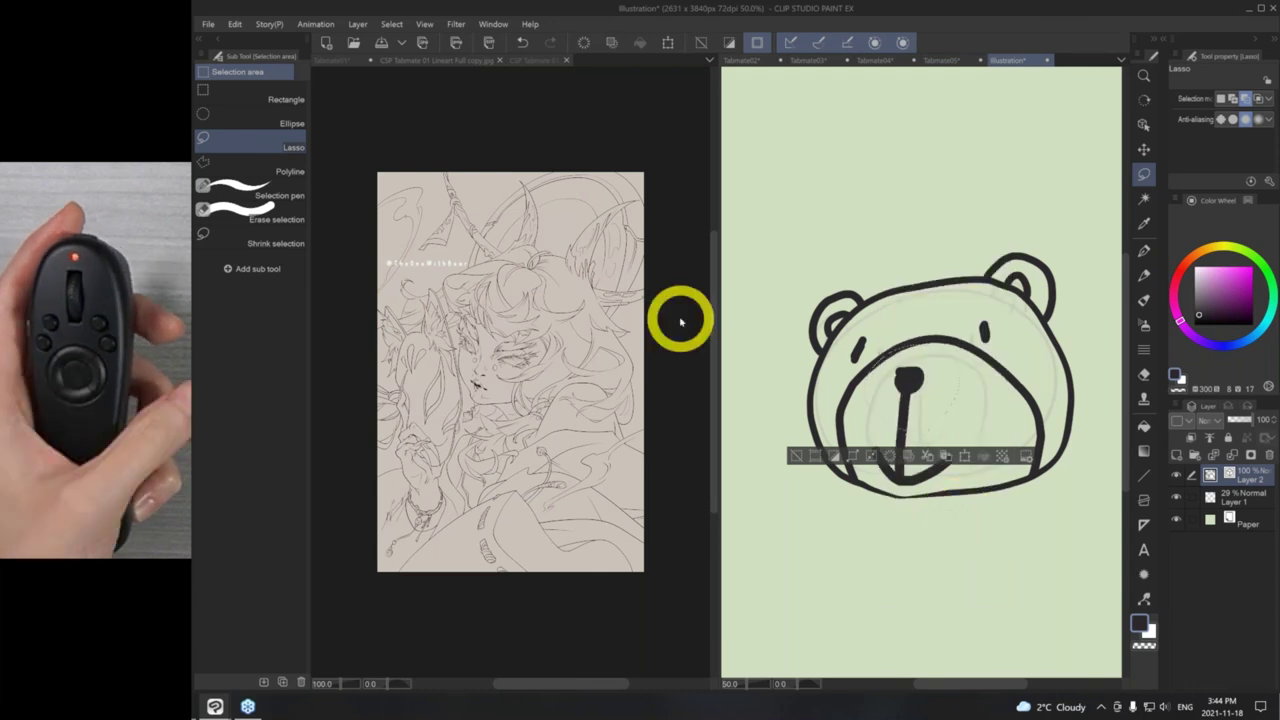
- Open the CLIP STUDIO TABMATE settings to review the Q button's assignment
click(206, 28)
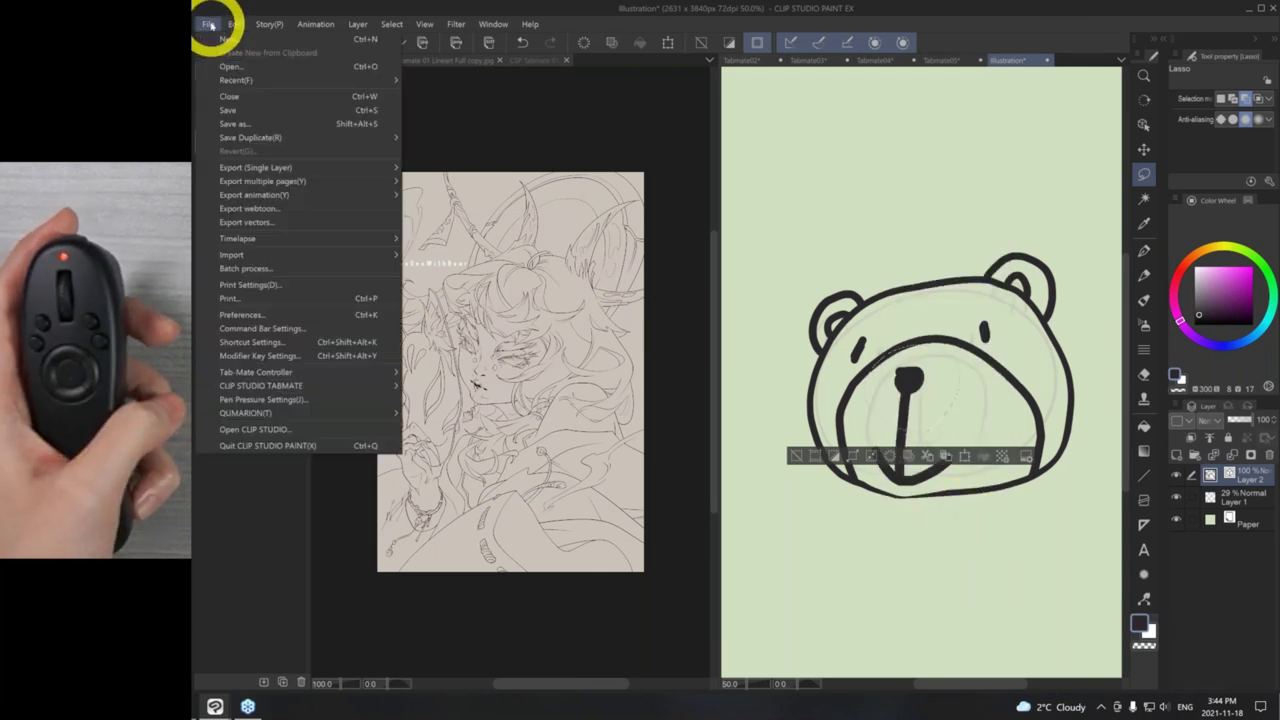
mouse_move(371, 387)
click(516, 394)
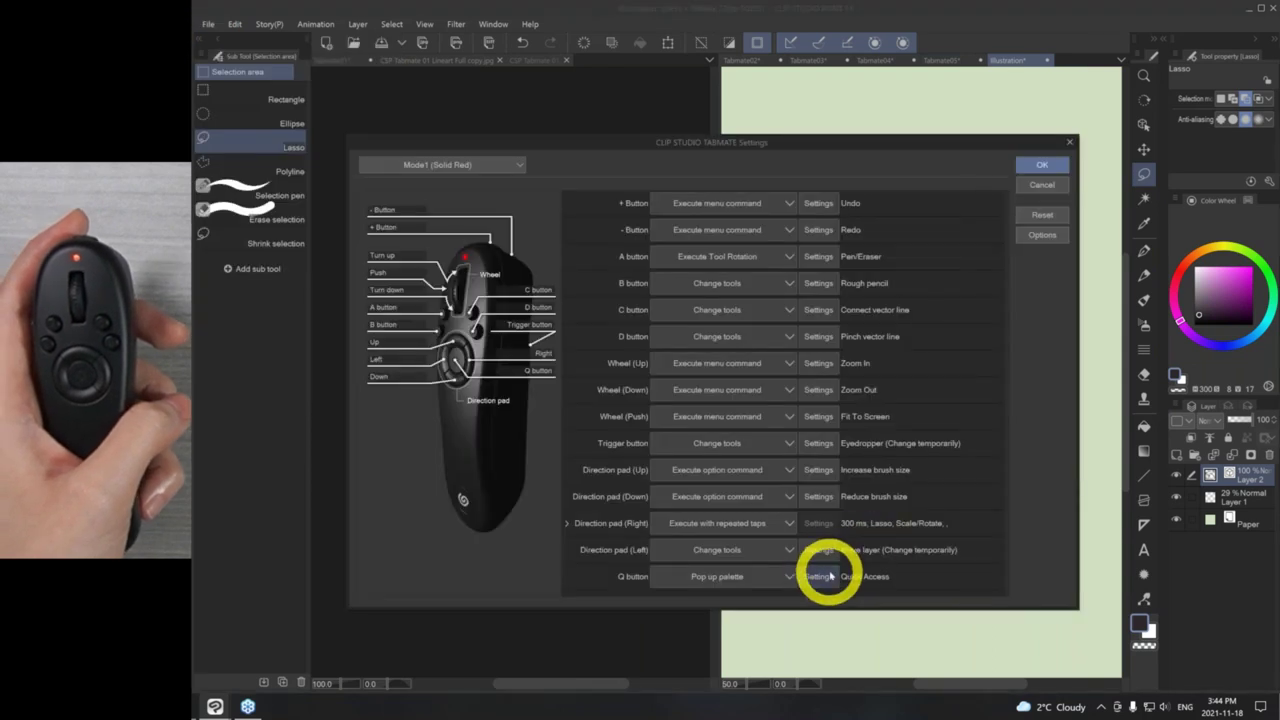
- Set the Q button's Quick Access palette to the Display/hide pop-up behaviour and accept the TABMATE settings
click(818, 578)
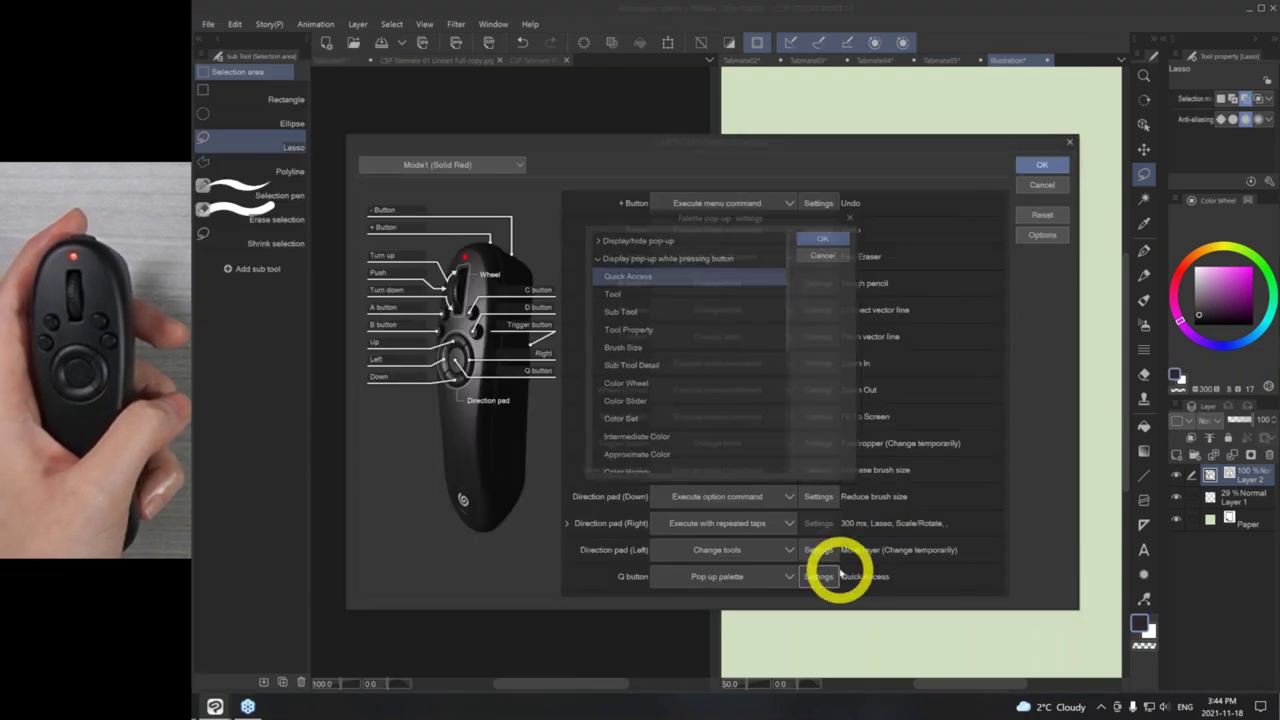
click(598, 256)
click(594, 241)
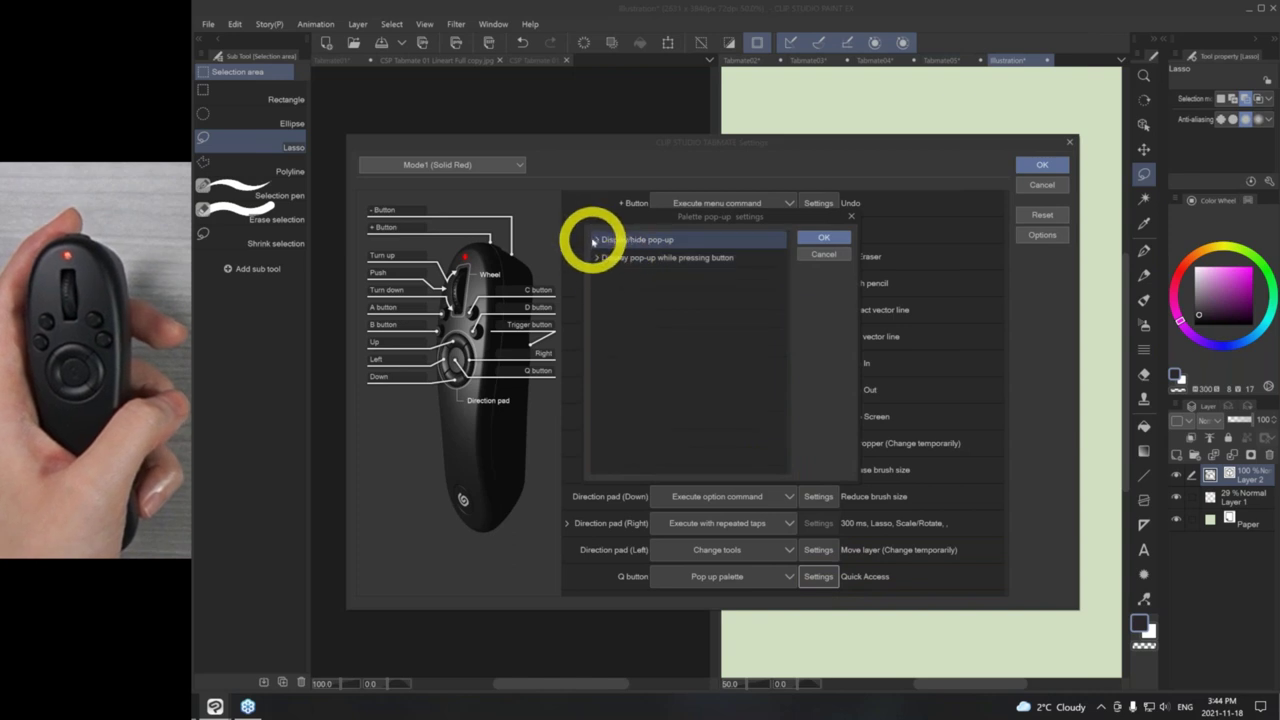
click(596, 241)
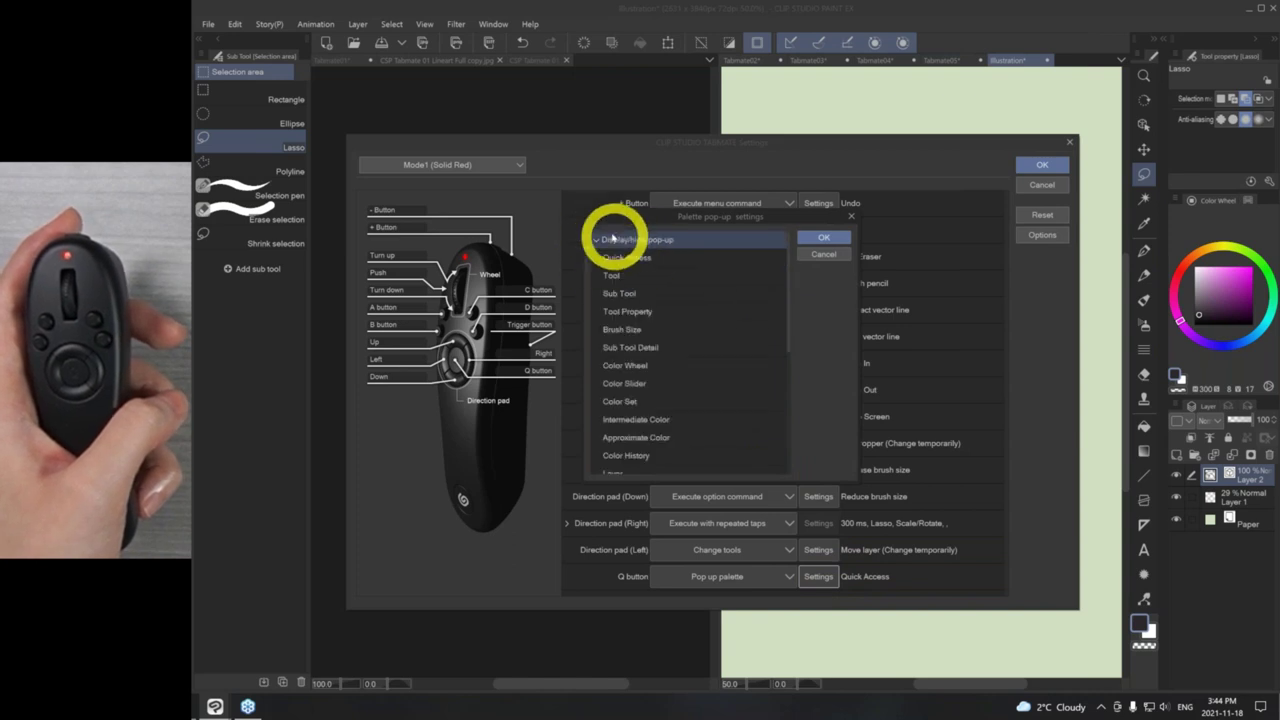
click(632, 257)
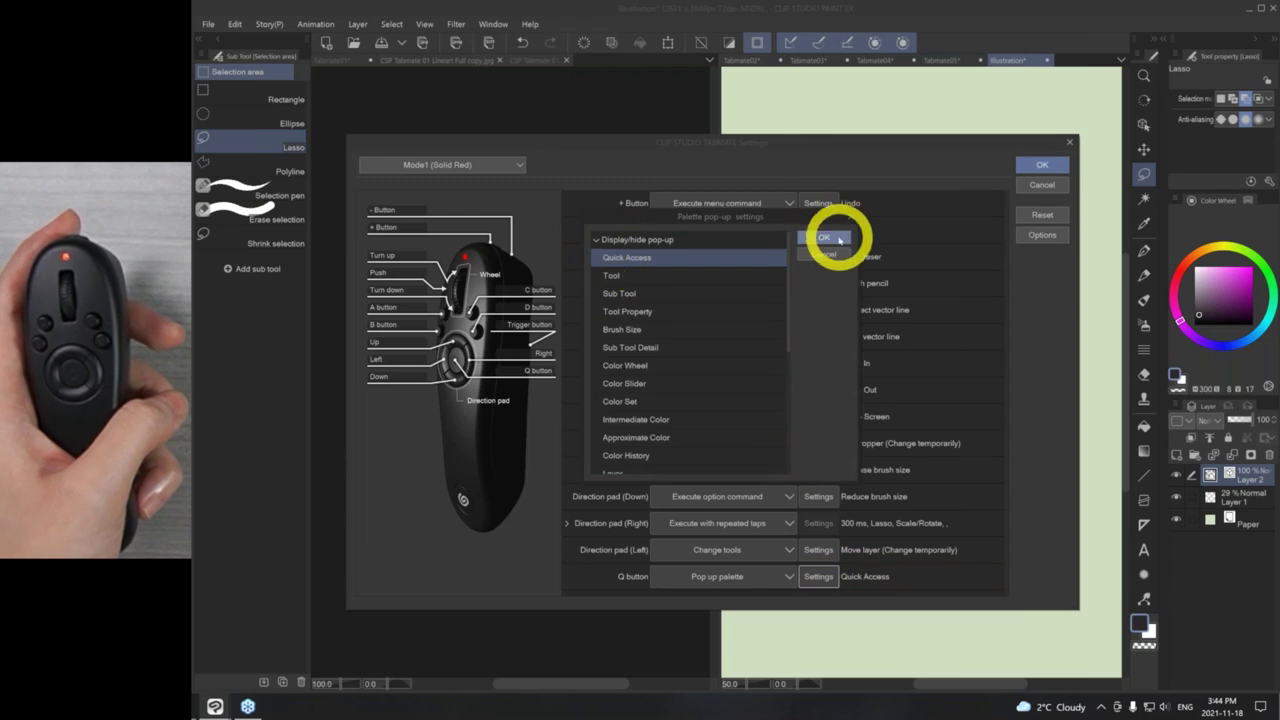
click(1040, 164)
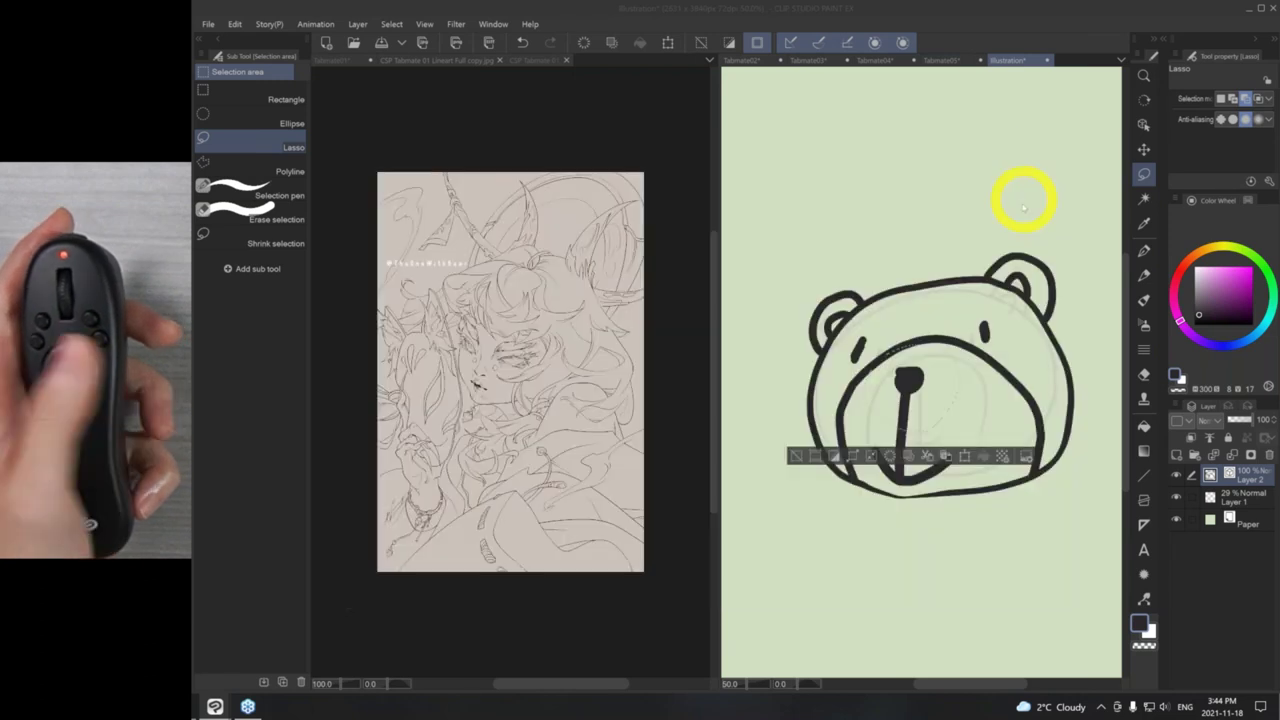
- Toggle the Quick Access pop-up and try its Scale/Rotate command on the lassoed area of the bear drawing
key(F1)
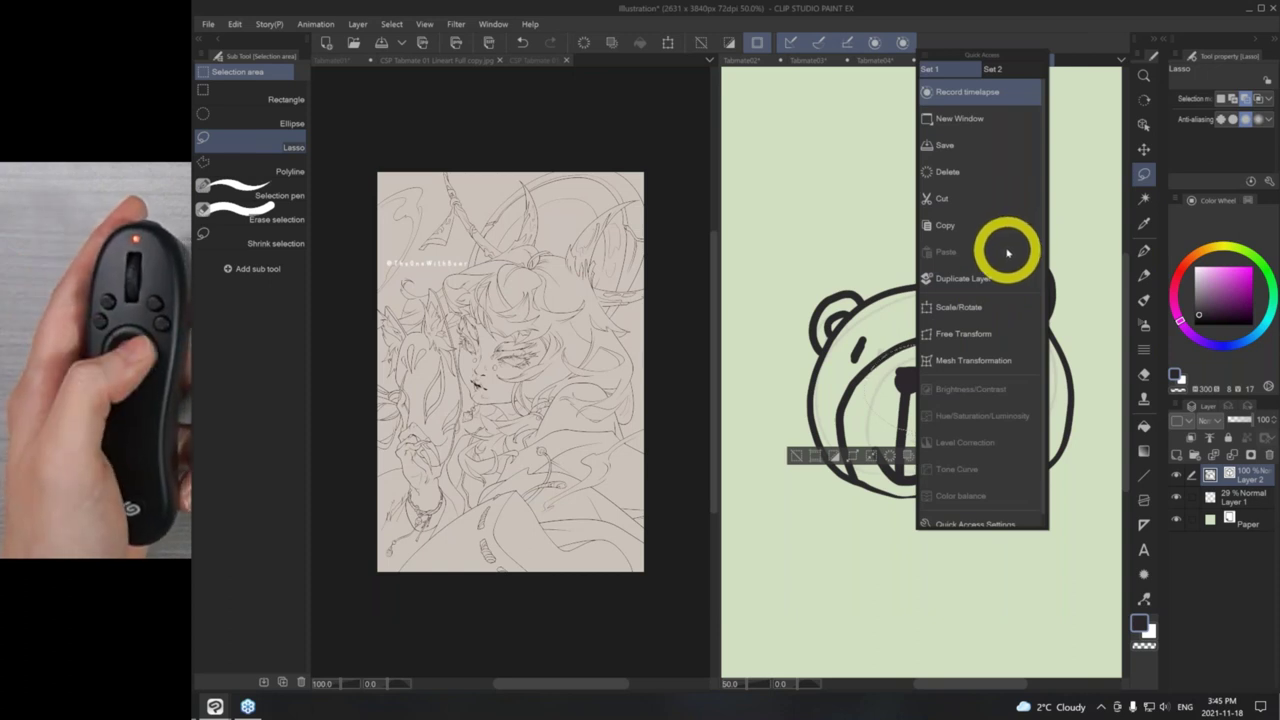
key(F1)
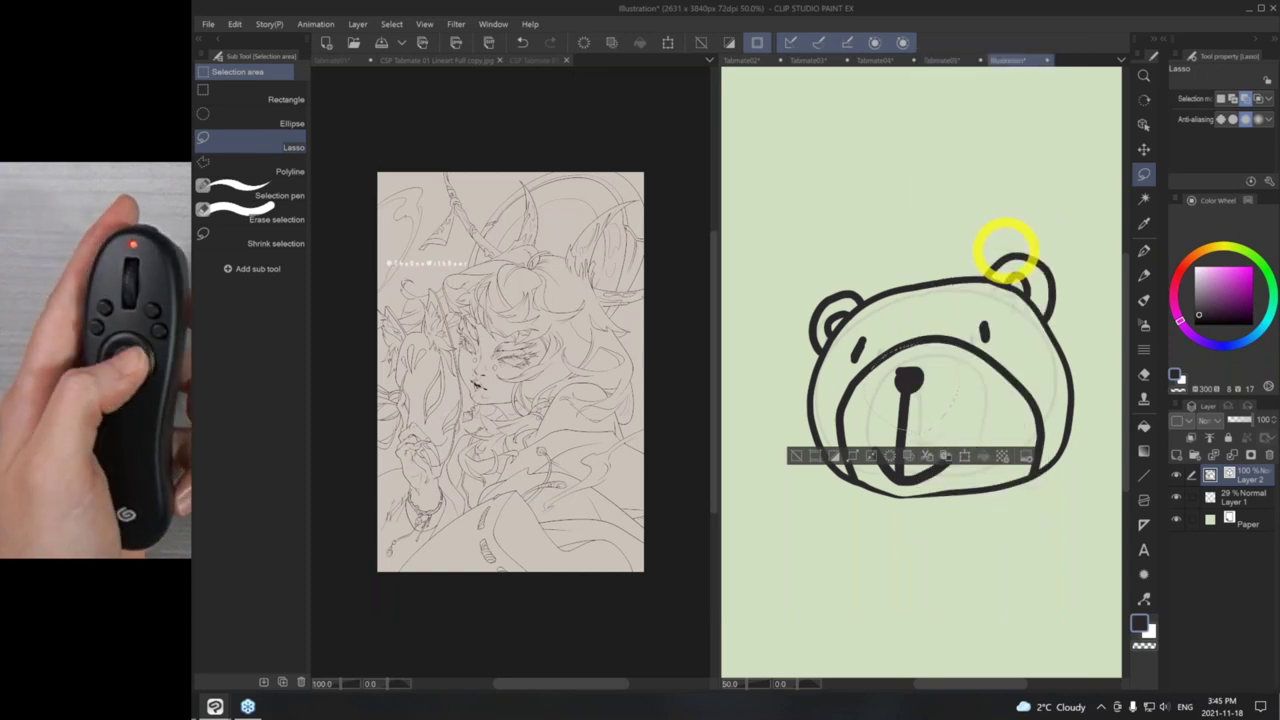
key(F1)
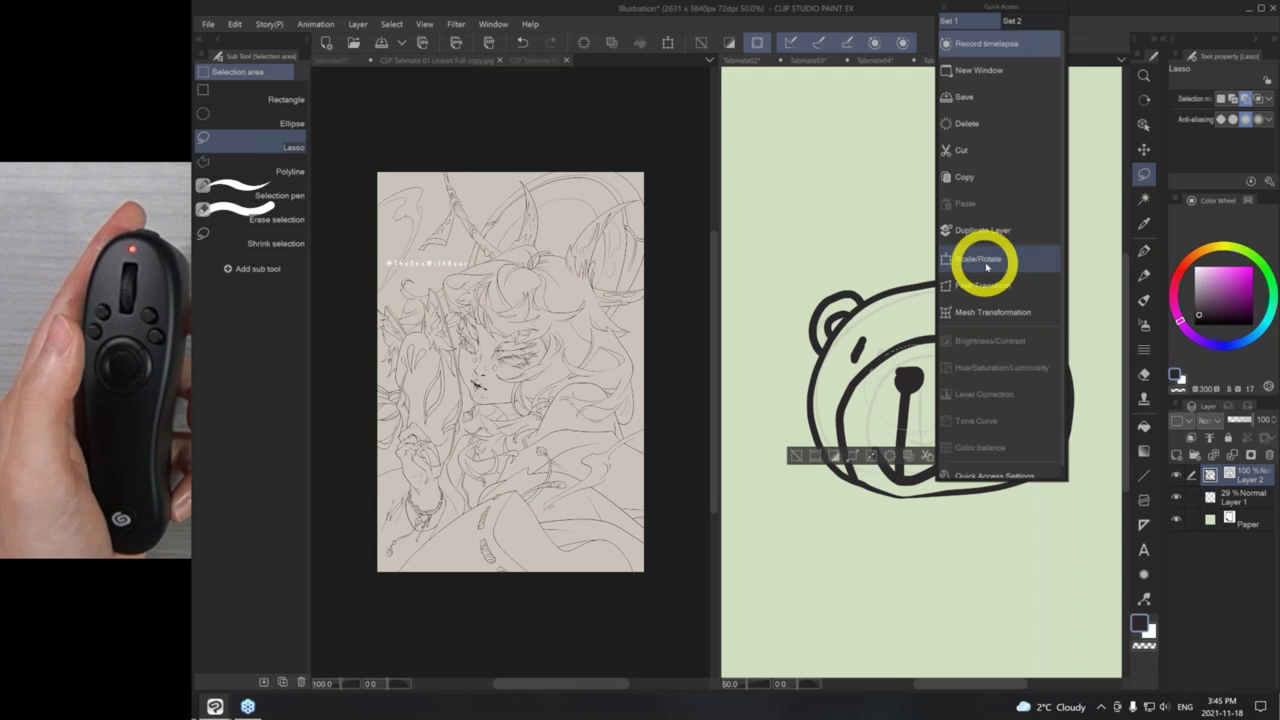
click(981, 260)
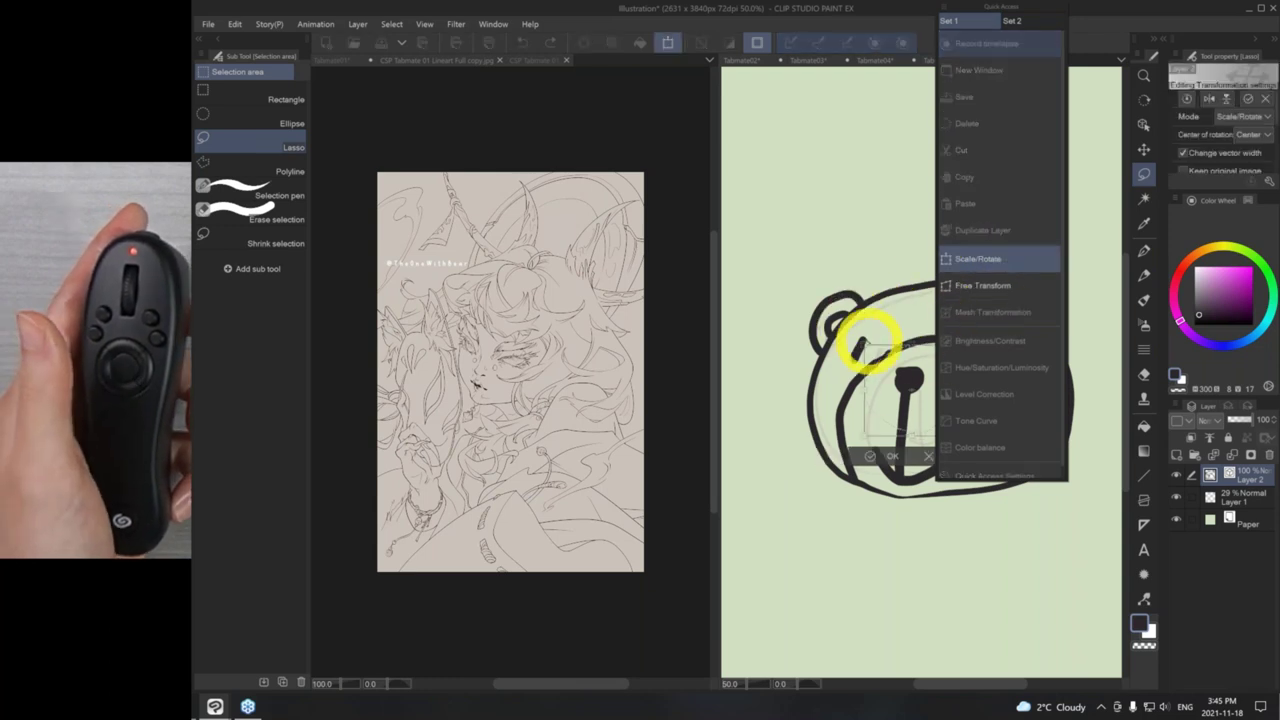
key(F1)
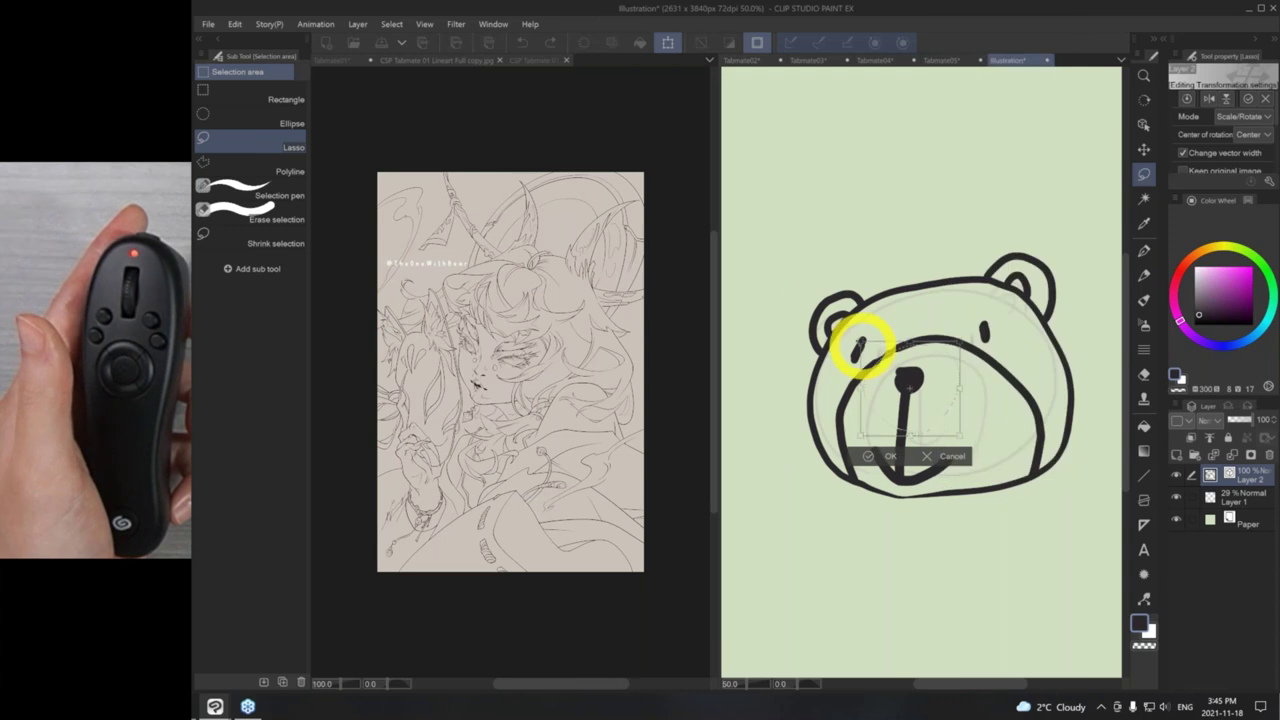
drag(814, 283, 877, 287)
drag(883, 347, 913, 383)
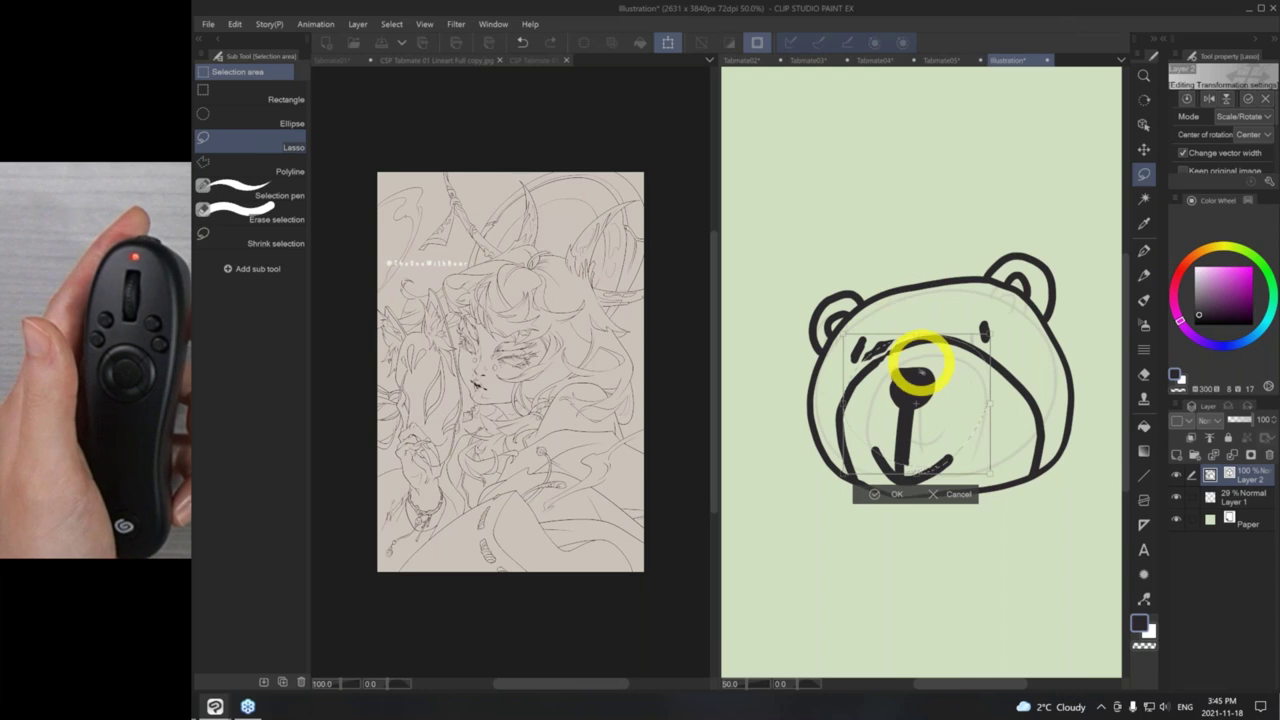
click(958, 494)
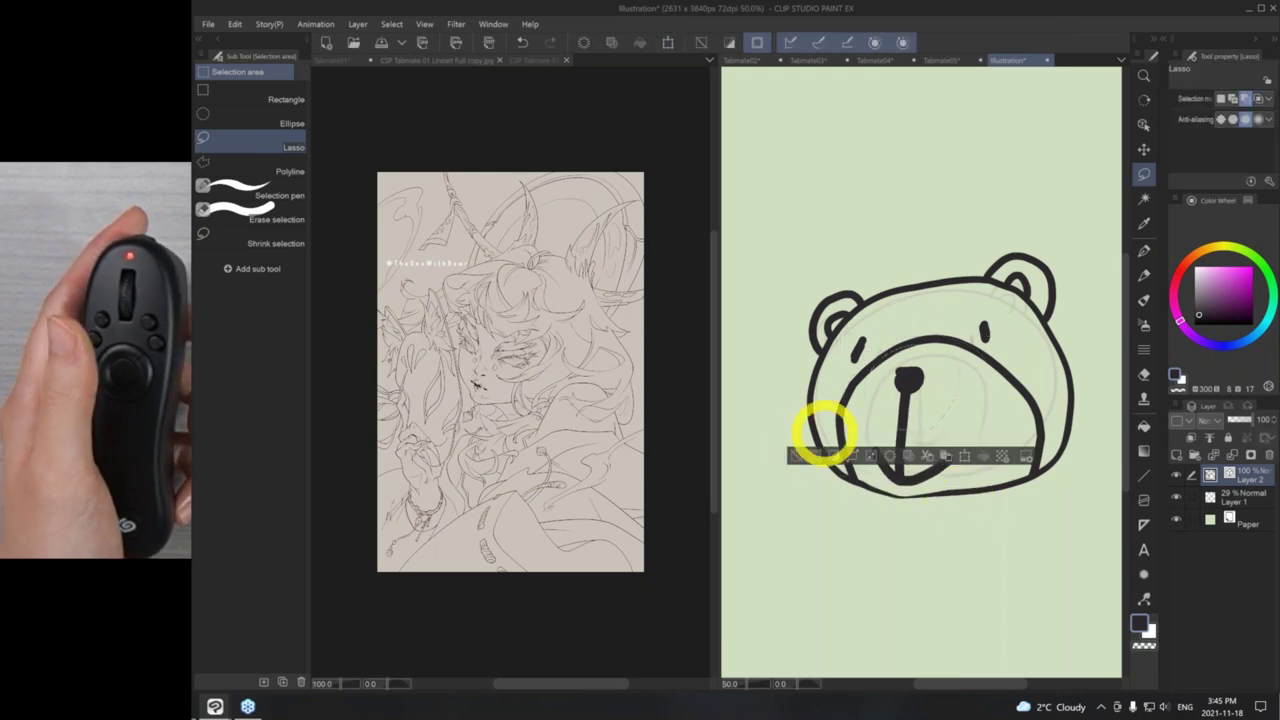
- Deselect the lassoed area on the bear drawing and bring up the CSP Tabmate 01 painting reference image
click(795, 456)
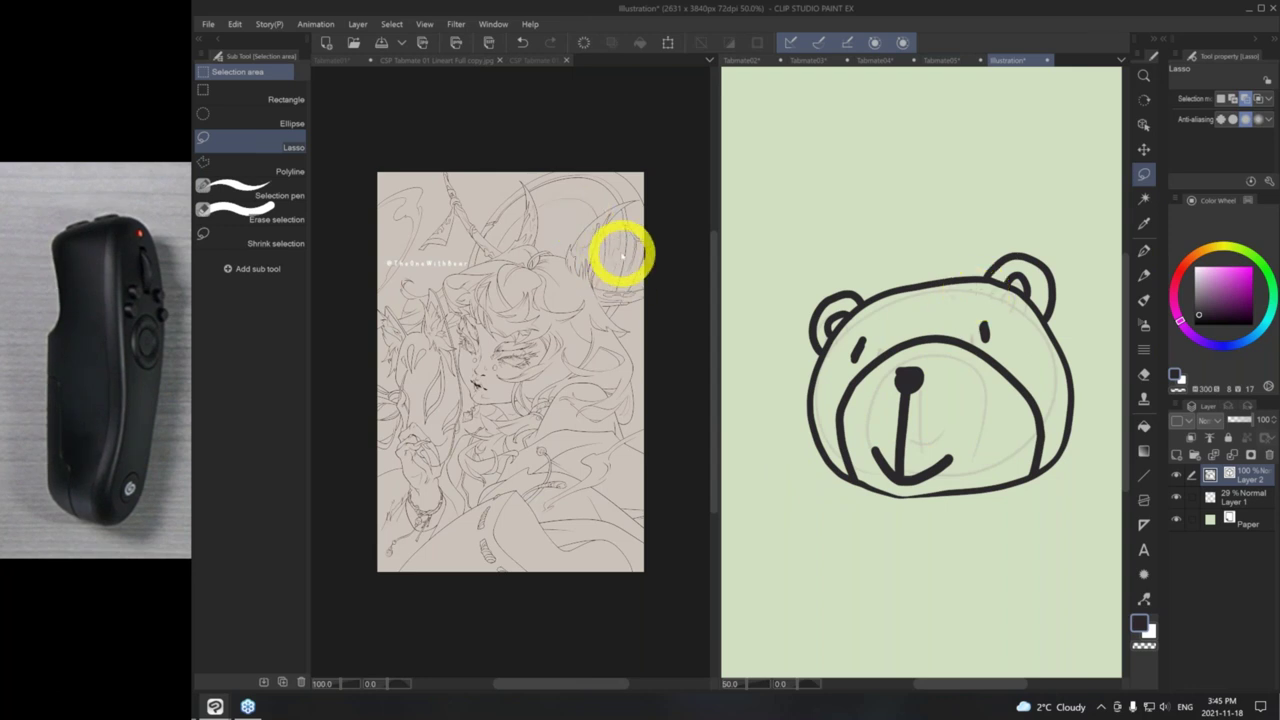
click(541, 62)
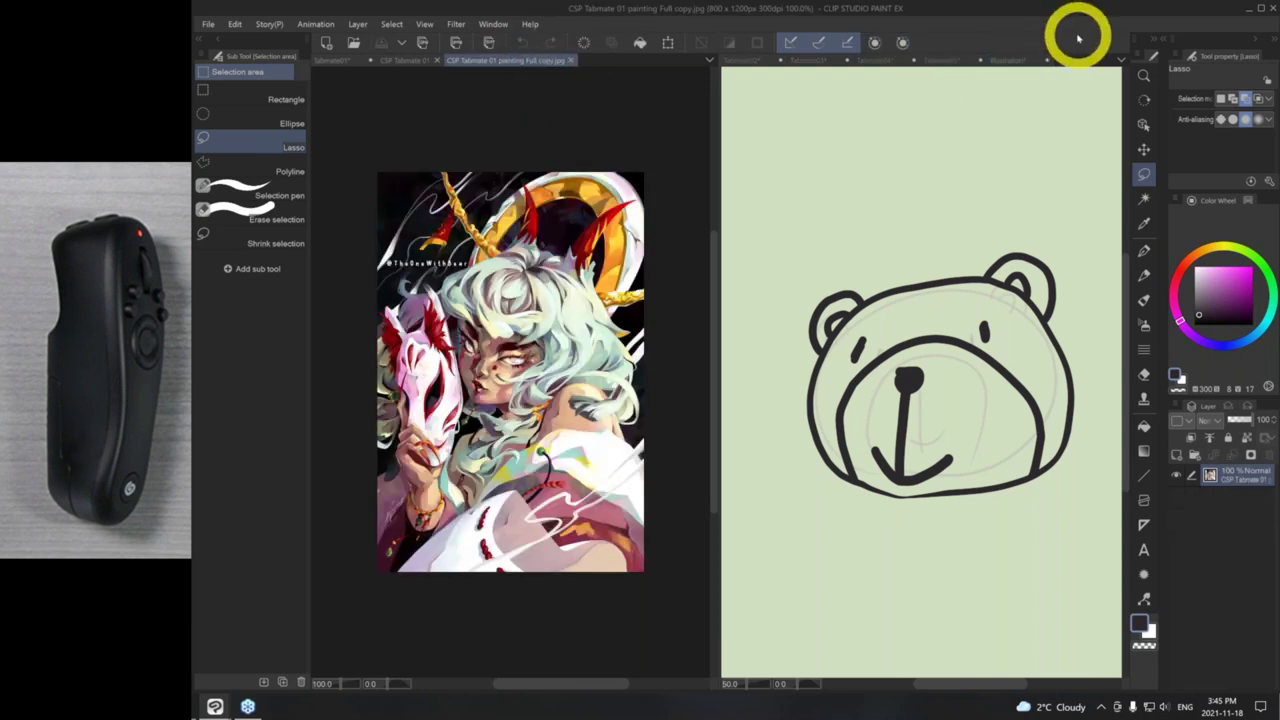
- Create a new illustration with beige paper and place its canvas in the pane beside the painting reference
key(ctrl+n)
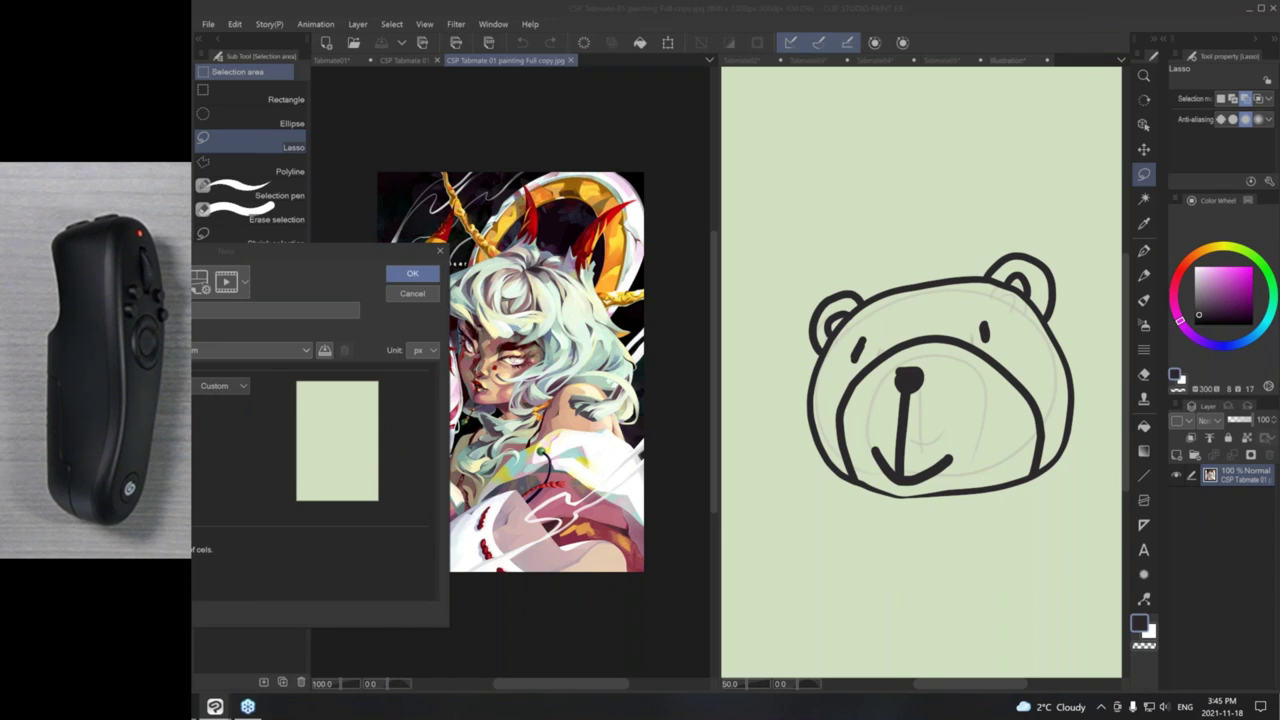
click(412, 273)
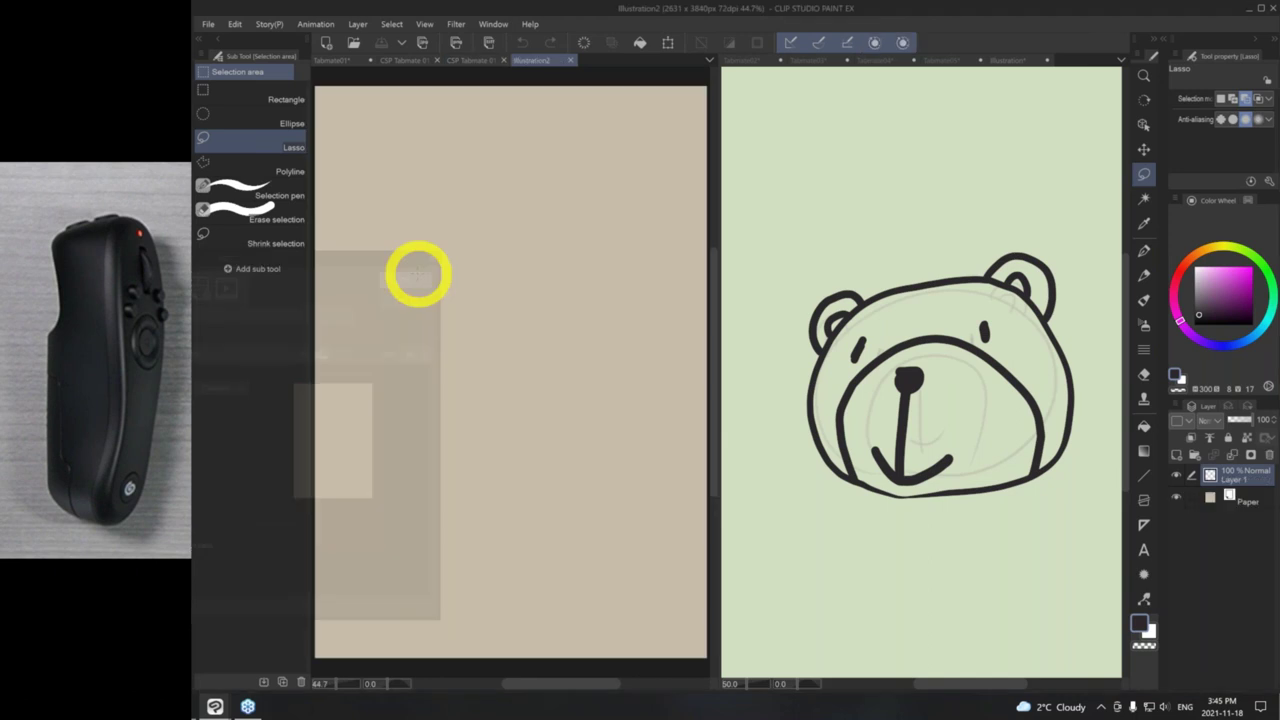
drag(529, 60, 1057, 58)
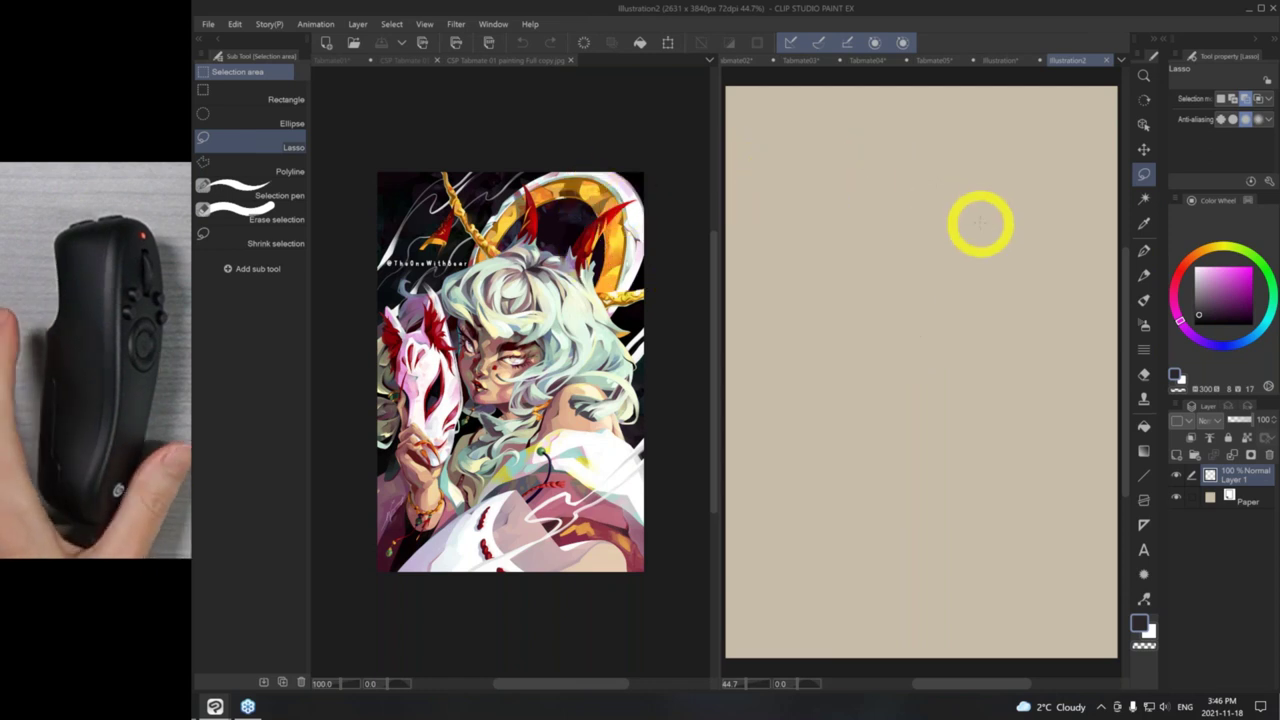
- Switch the CLIP STUDIO TABMATE settings from Mode1 to Mode2 (Solid Blue) and accept them
click(206, 28)
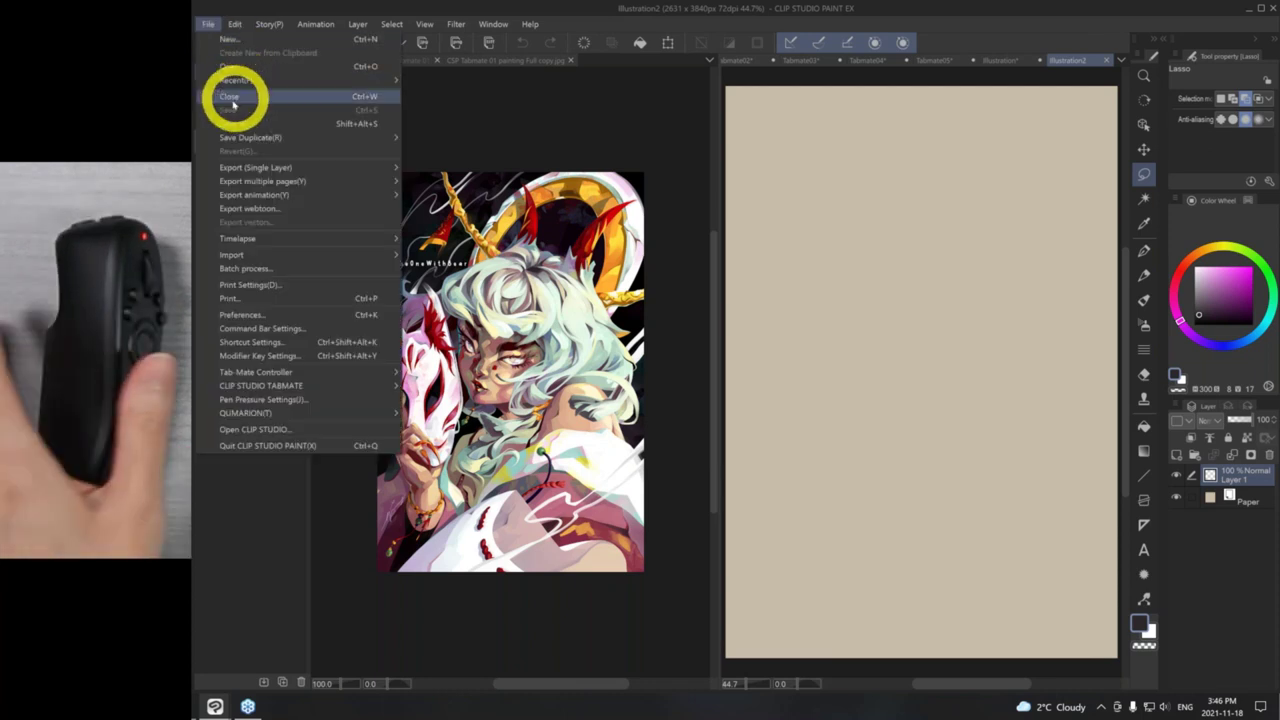
mouse_move(363, 385)
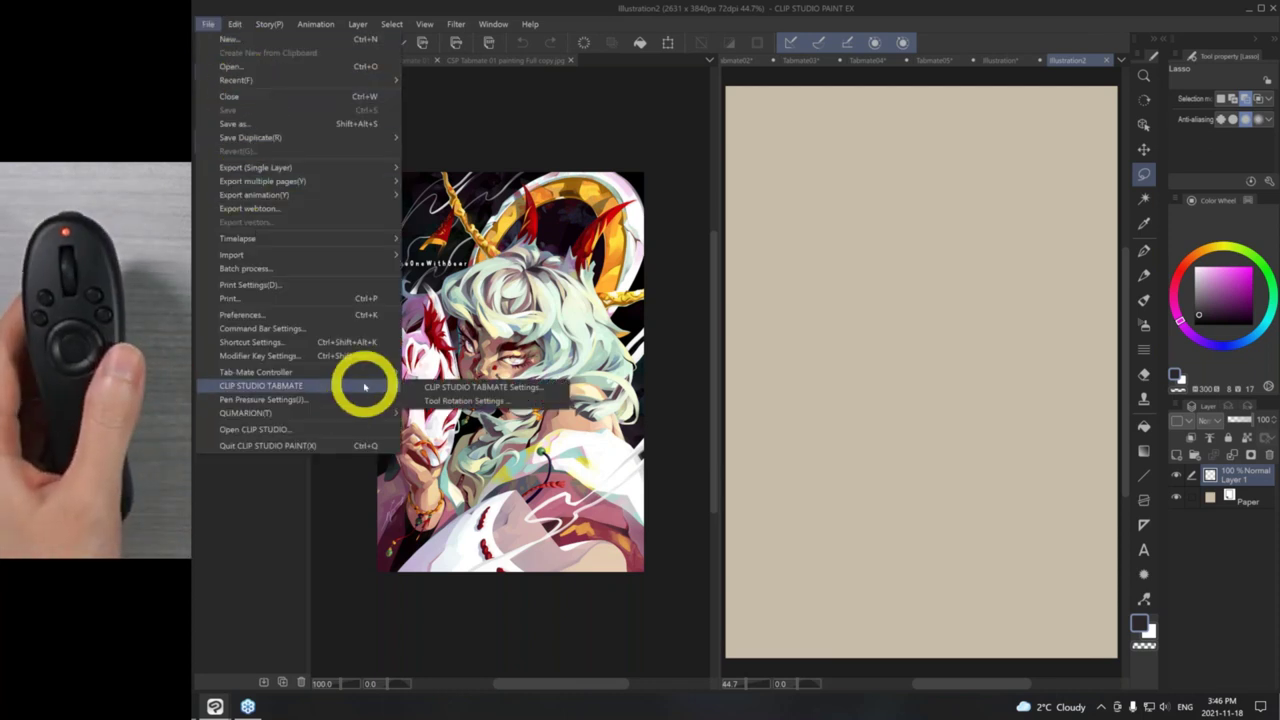
click(449, 375)
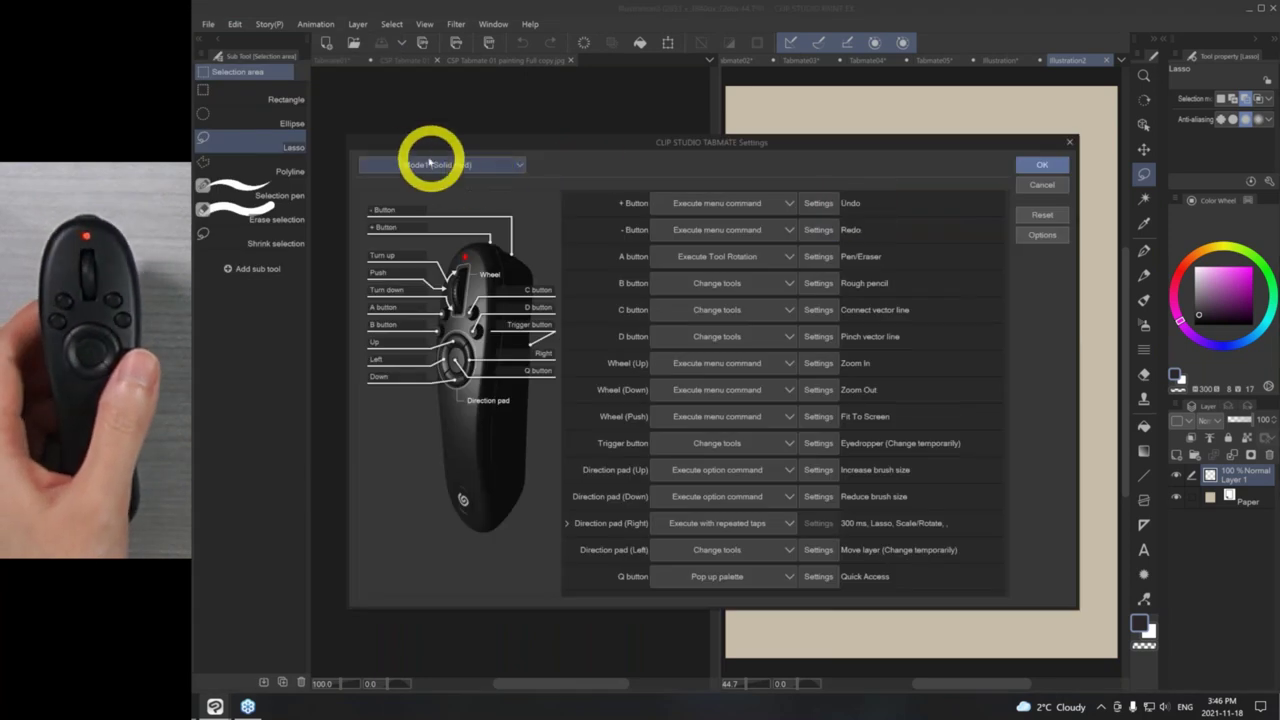
click(488, 164)
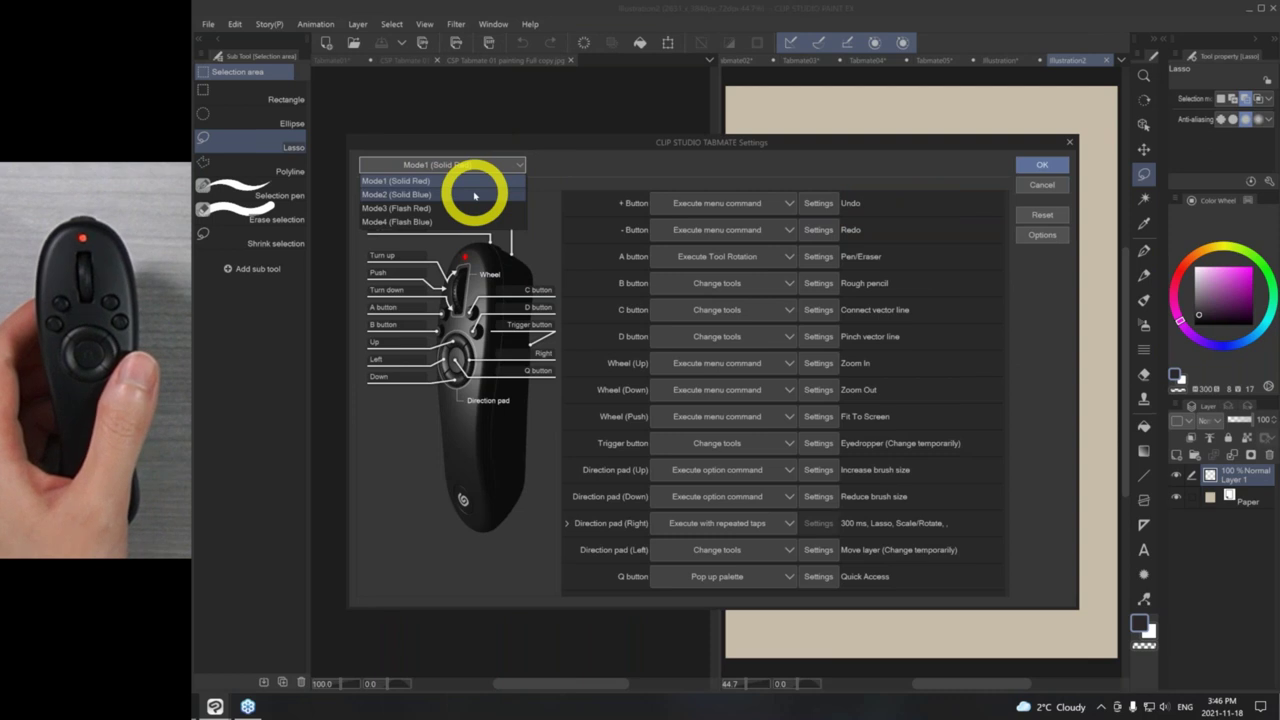
click(475, 195)
click(457, 164)
click(457, 181)
click(485, 164)
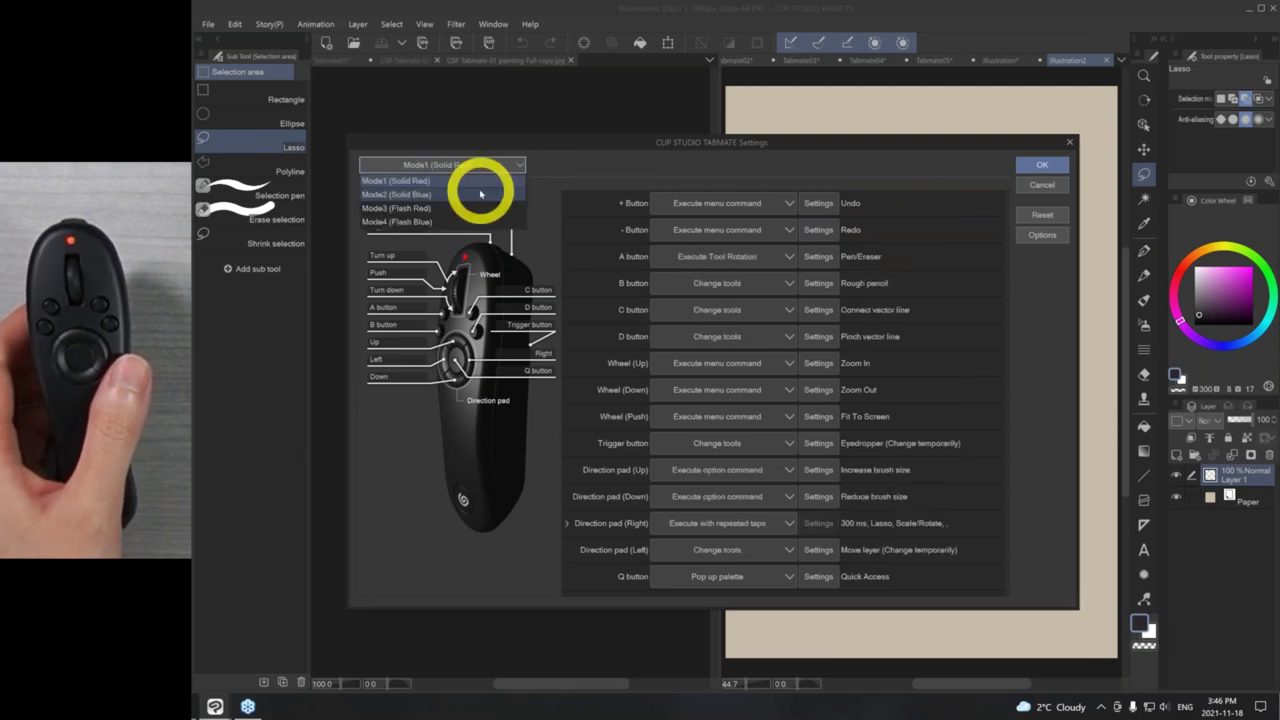
click(480, 193)
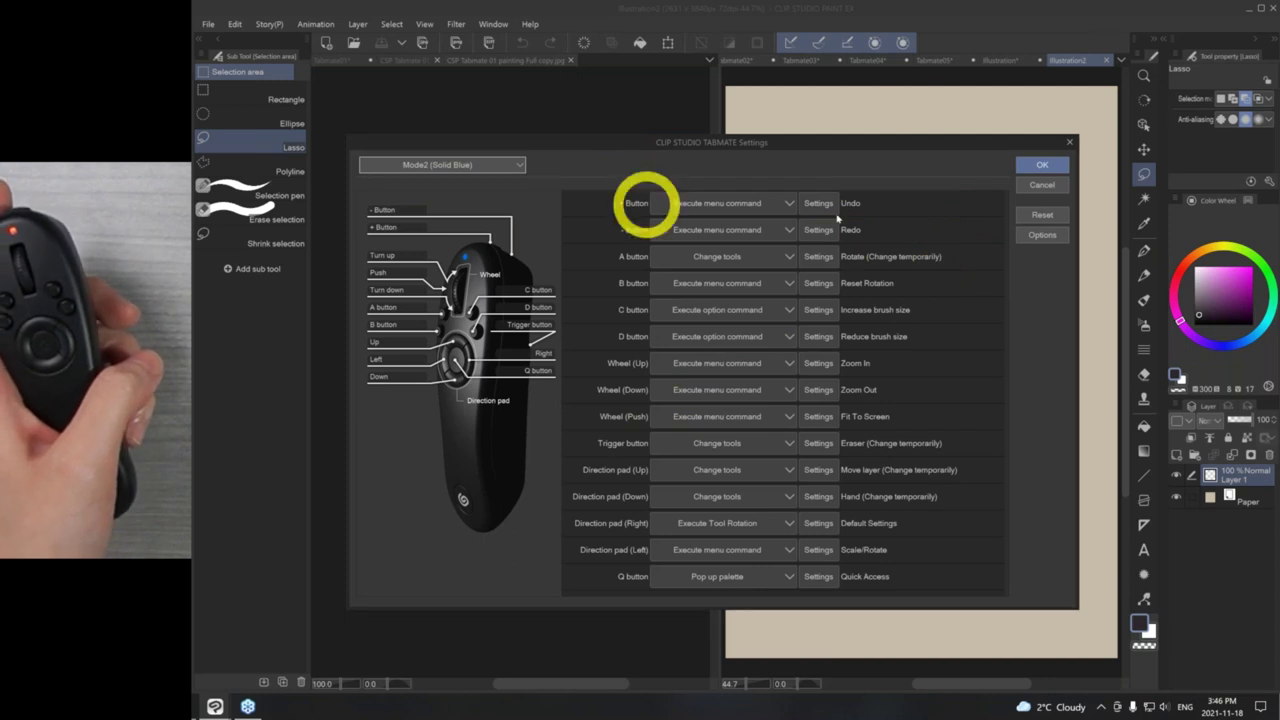
click(1040, 166)
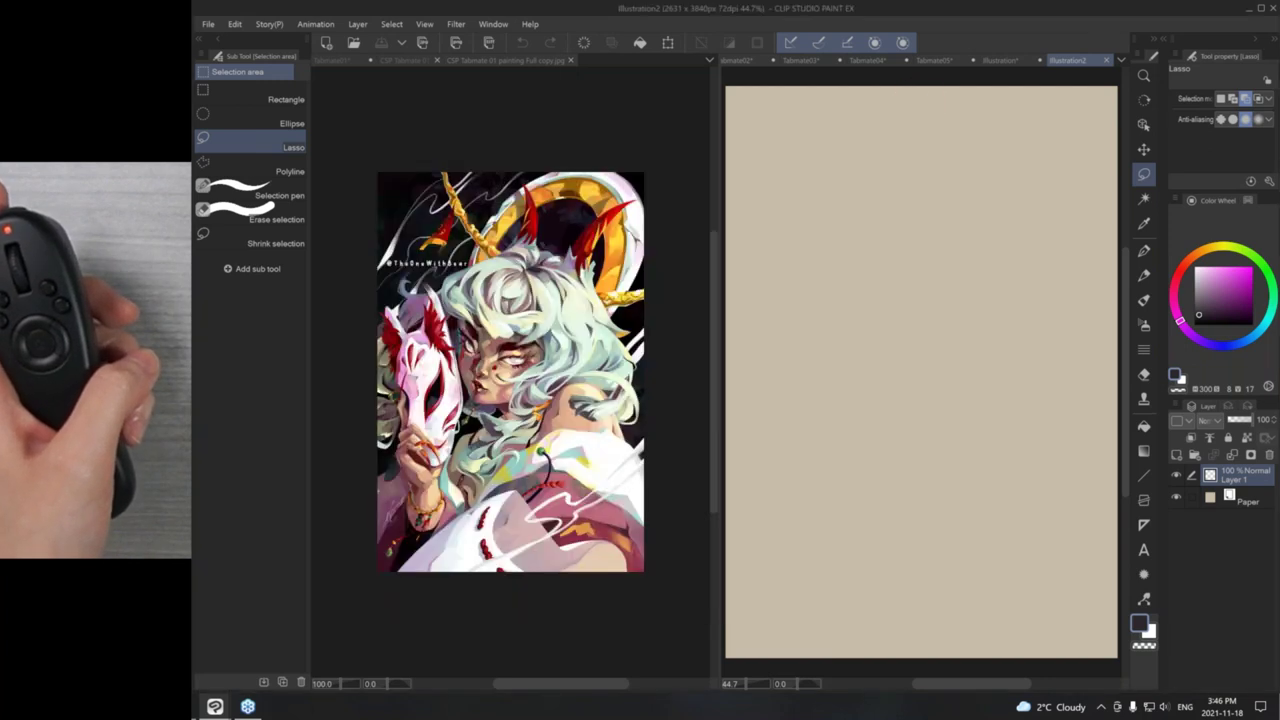
- In the TABMATE settings for Mode2, assign Execute Tool Rotation with the OilPaintFlat/Jitter set to the A button
click(207, 24)
mouse_move(298, 384)
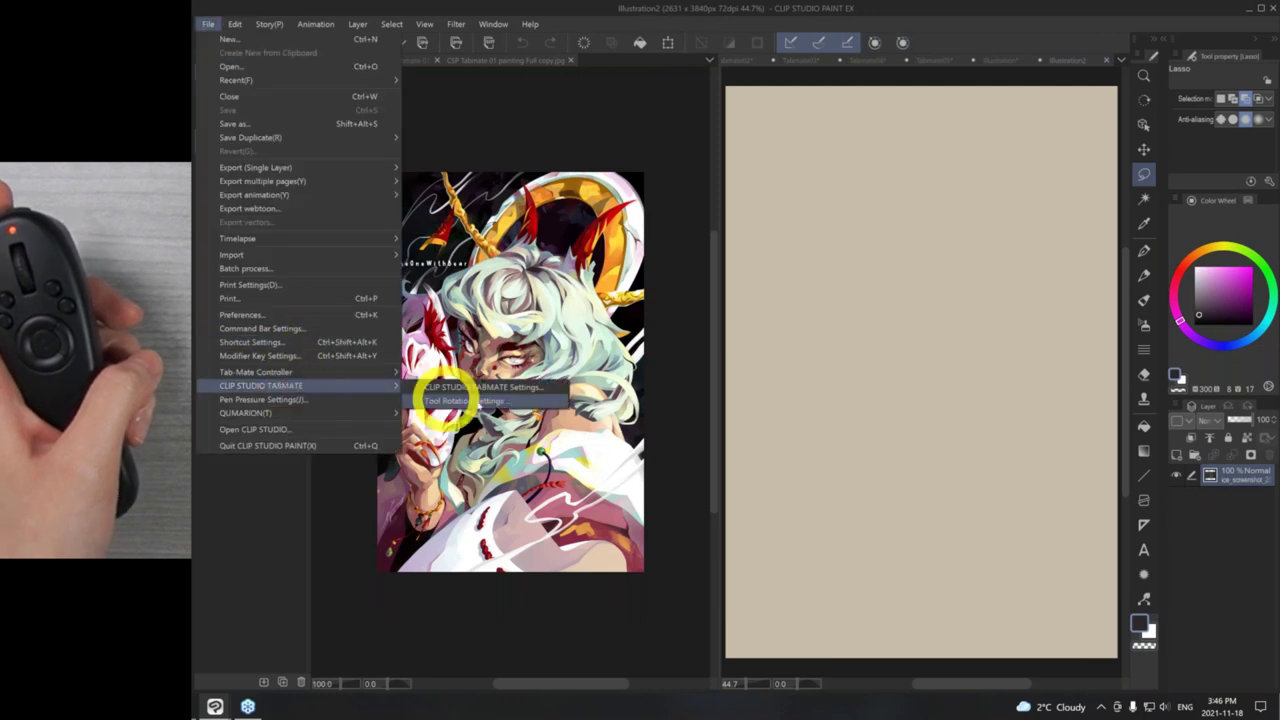
click(494, 390)
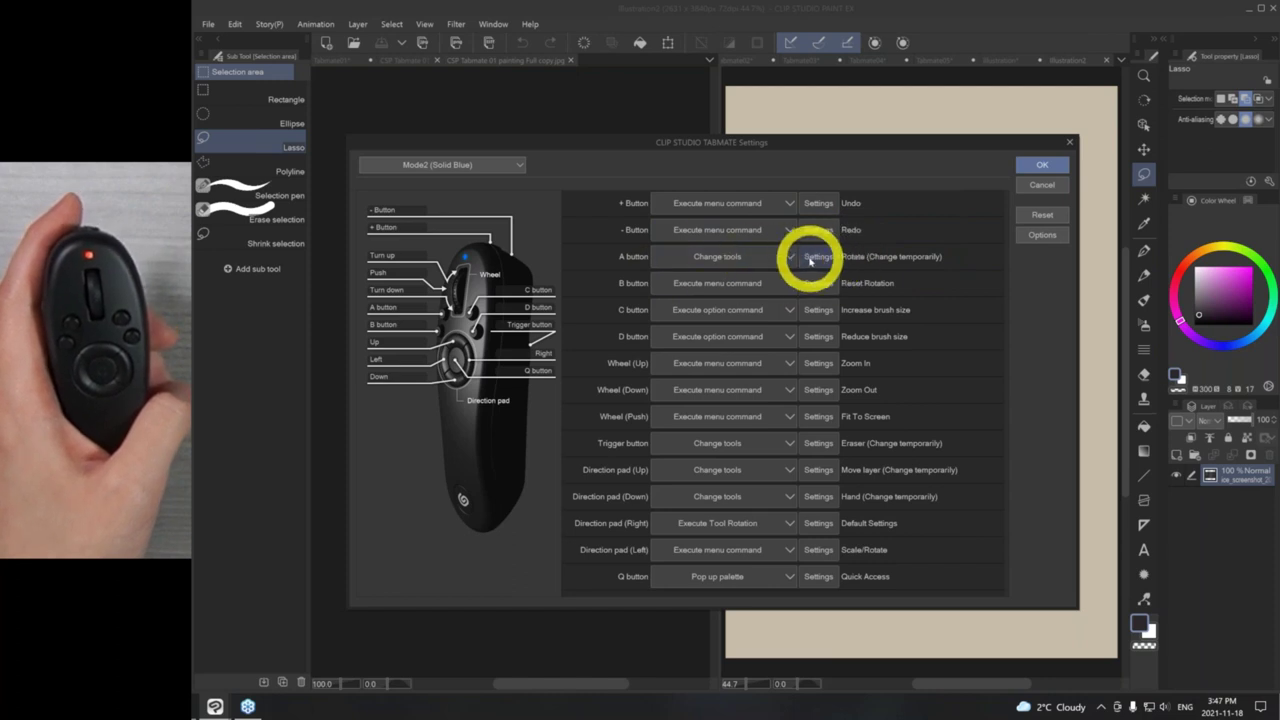
click(740, 257)
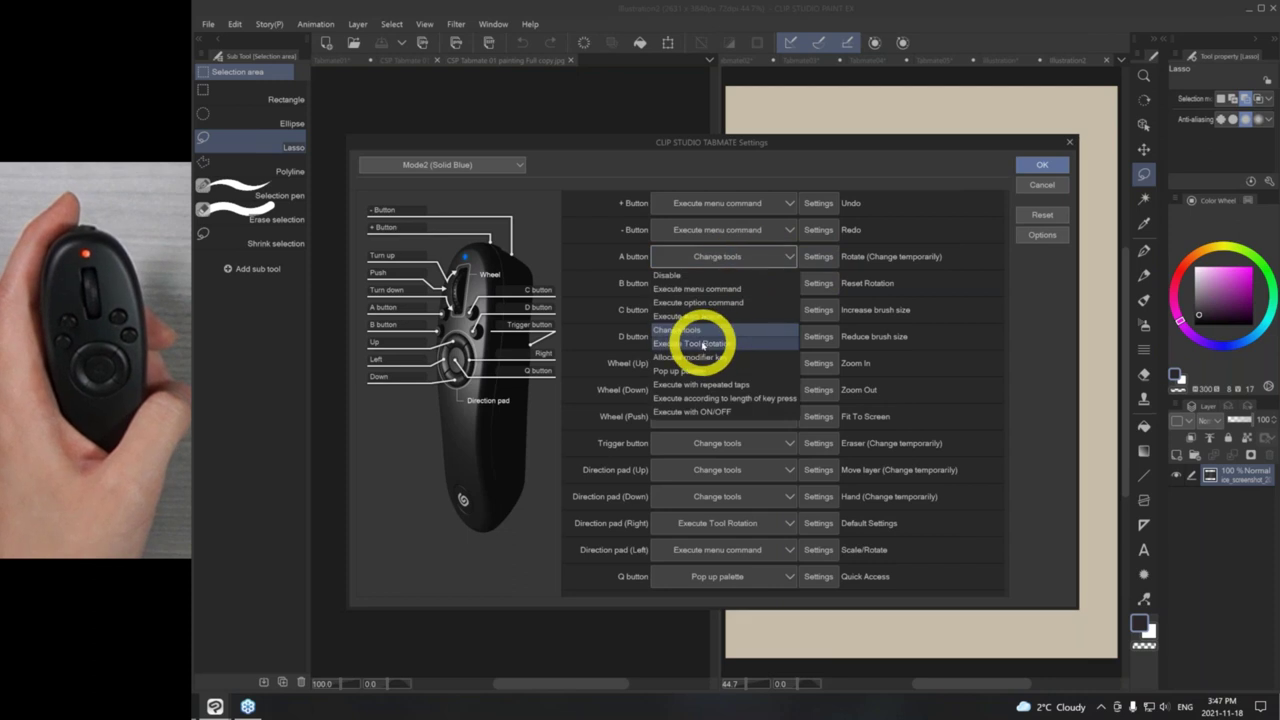
click(703, 344)
click(677, 294)
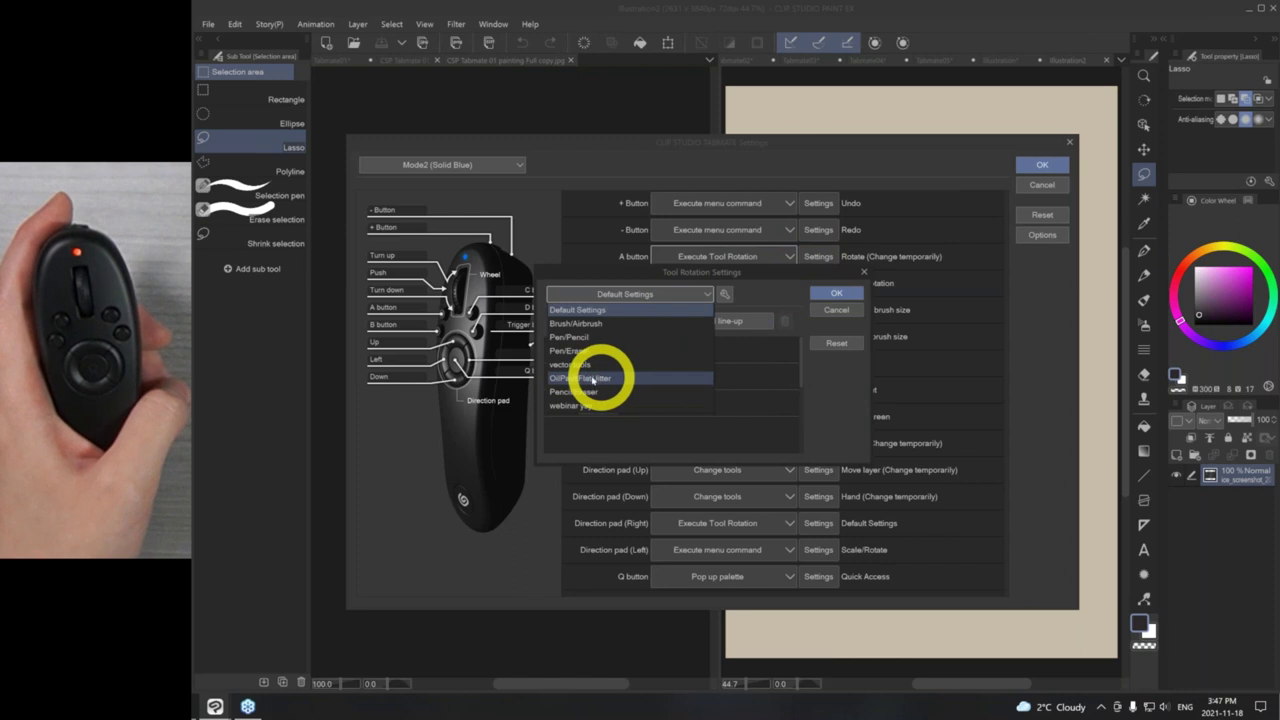
click(608, 380)
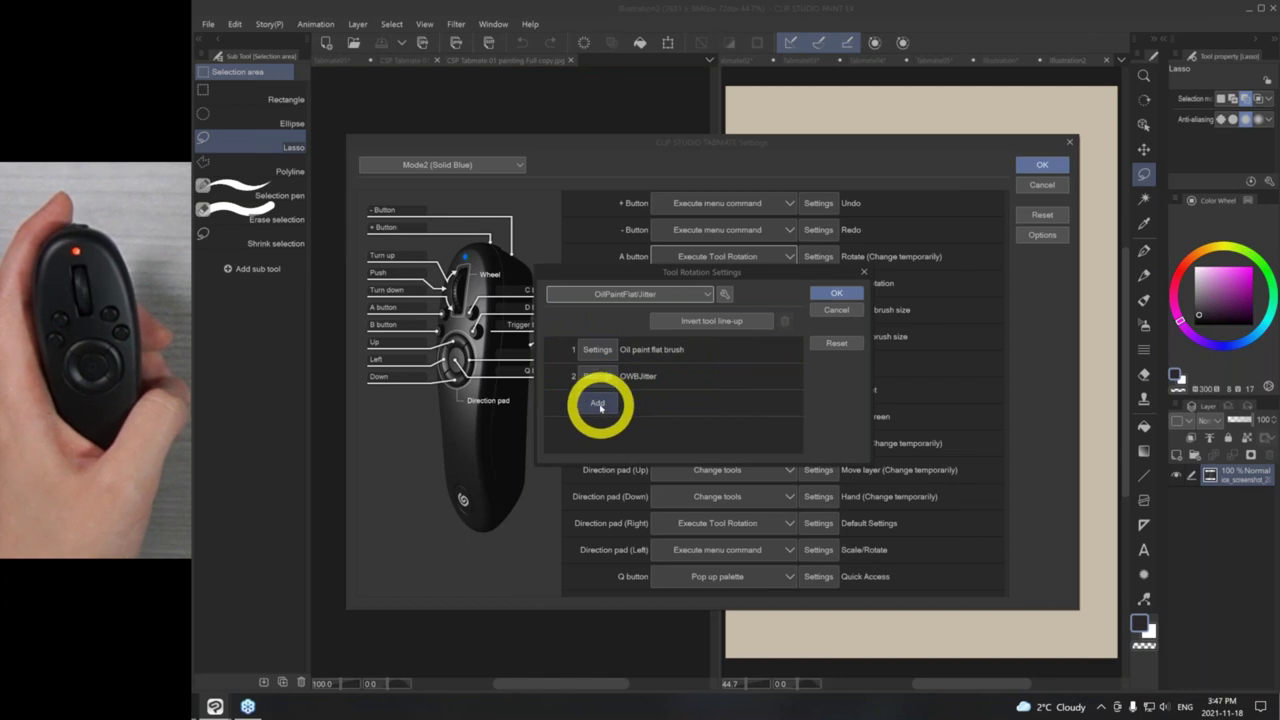
- Browse the brushes available for the second tool slot of the OilPaintFlat/Jitter rotation, including the TOWB group
click(599, 378)
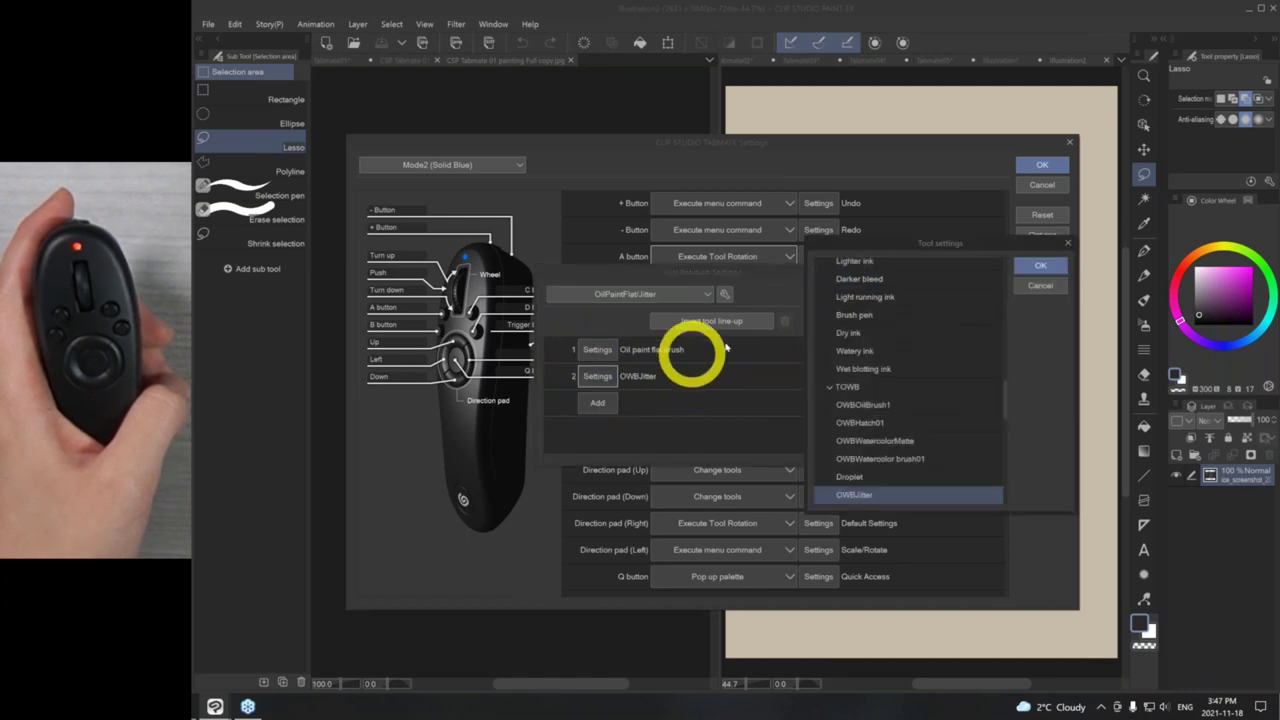
scroll(893, 450, up, 5)
scroll(899, 426, up, 8)
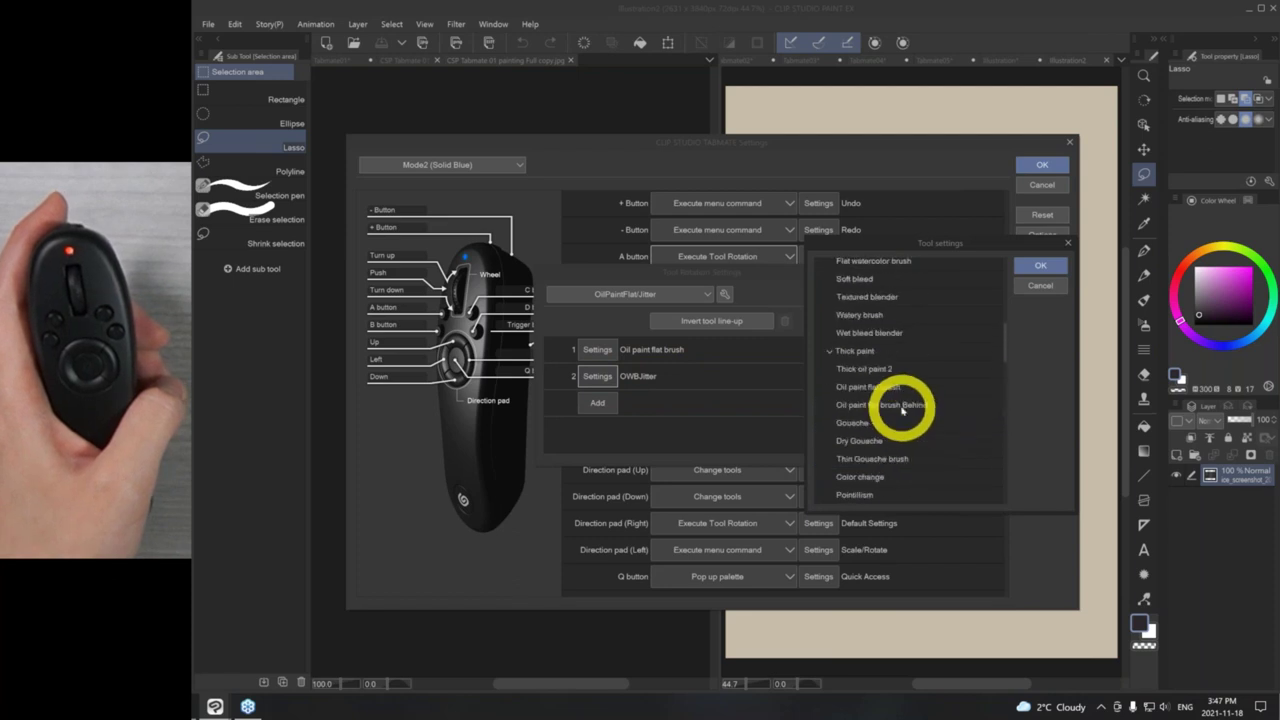
scroll(903, 409, up, 6)
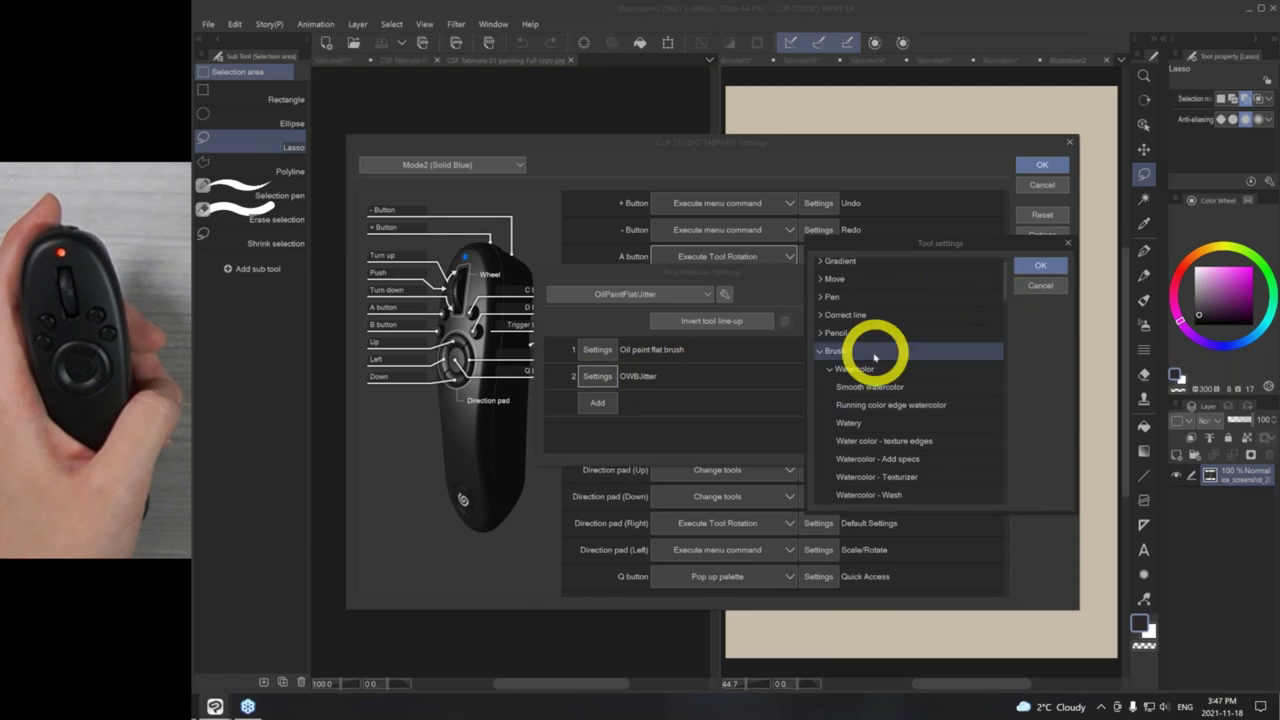
drag(1006, 293, 1015, 432)
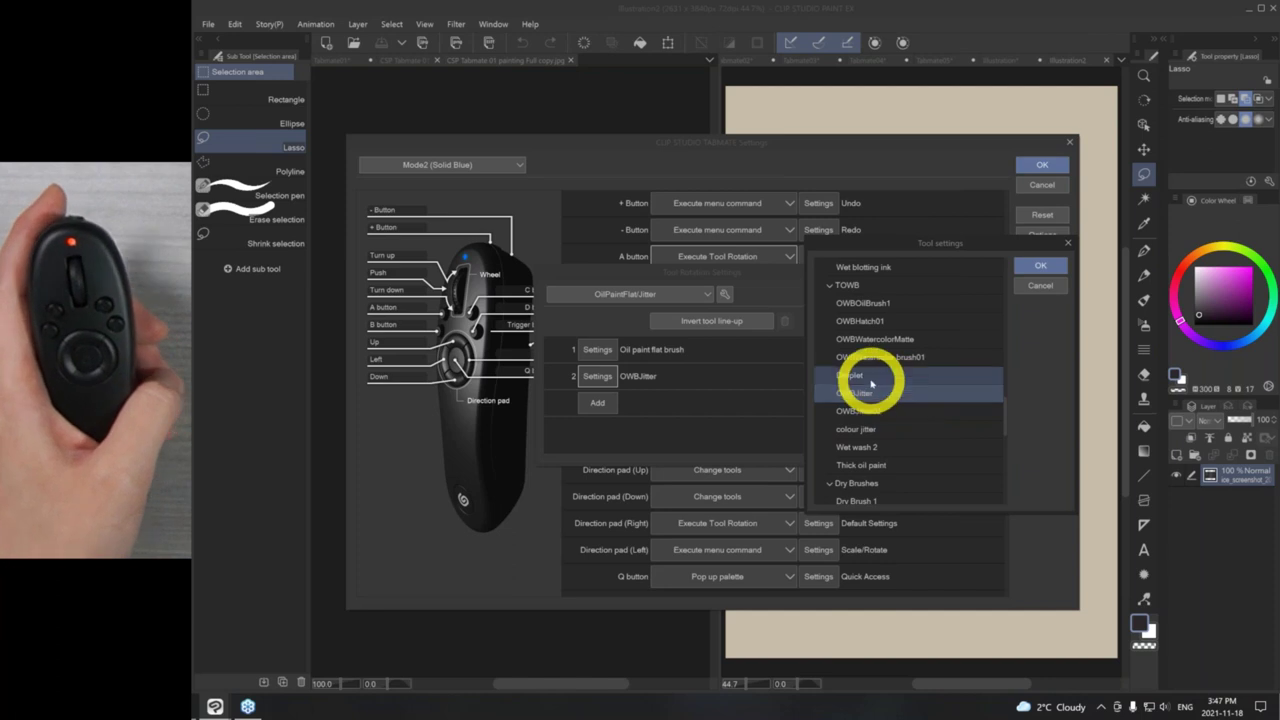
ctrl+click(900, 375)
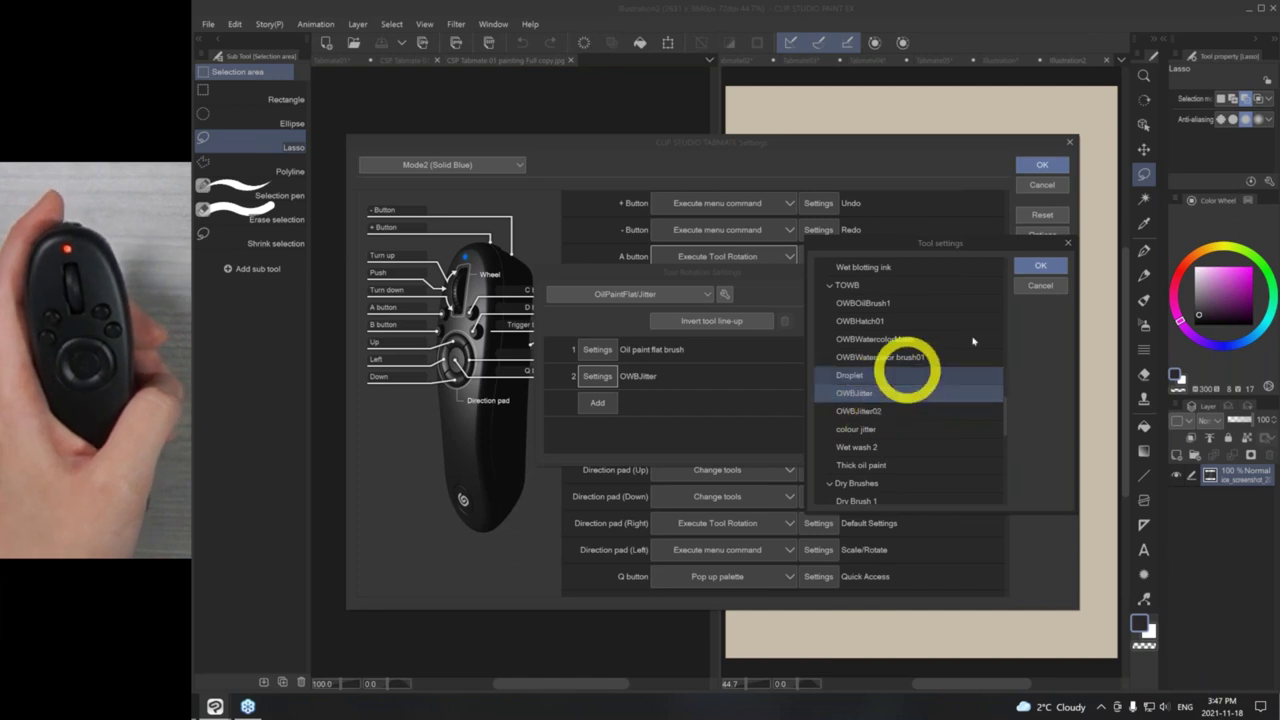
click(1021, 287)
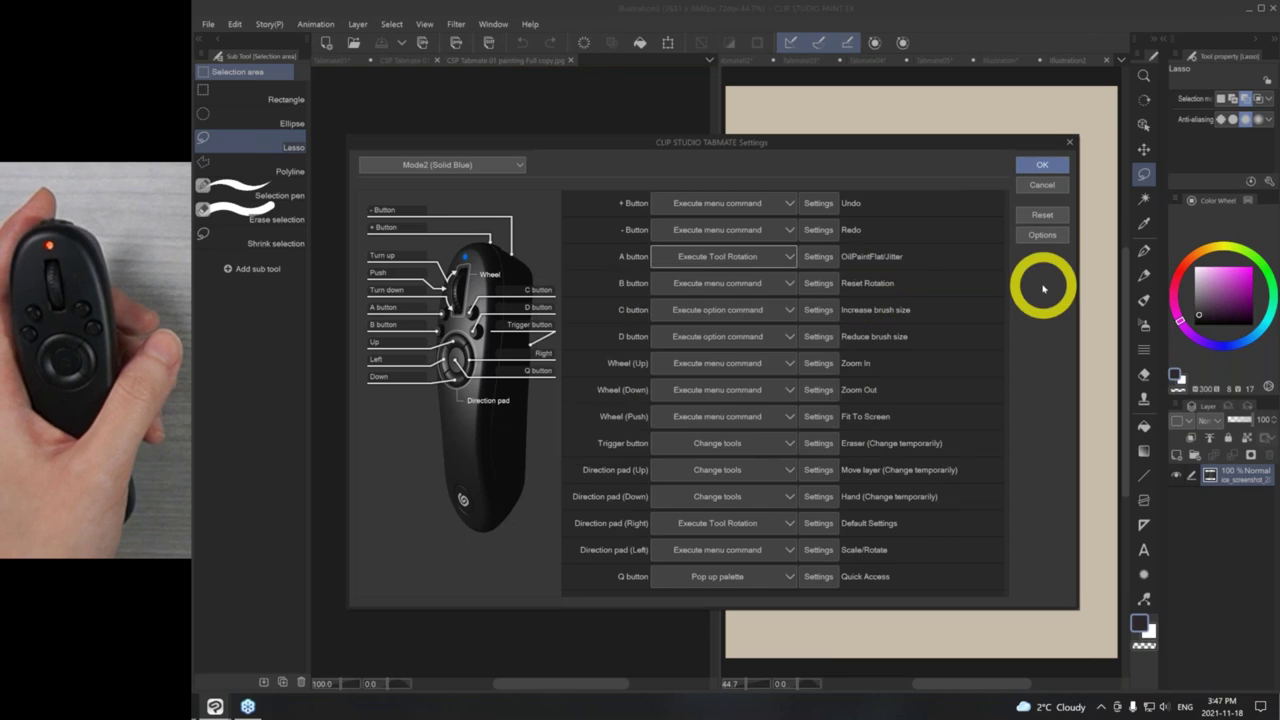
- Set the B button to Change tools with the Rough pencil, with temporary tool switching turned off
click(766, 287)
click(728, 358)
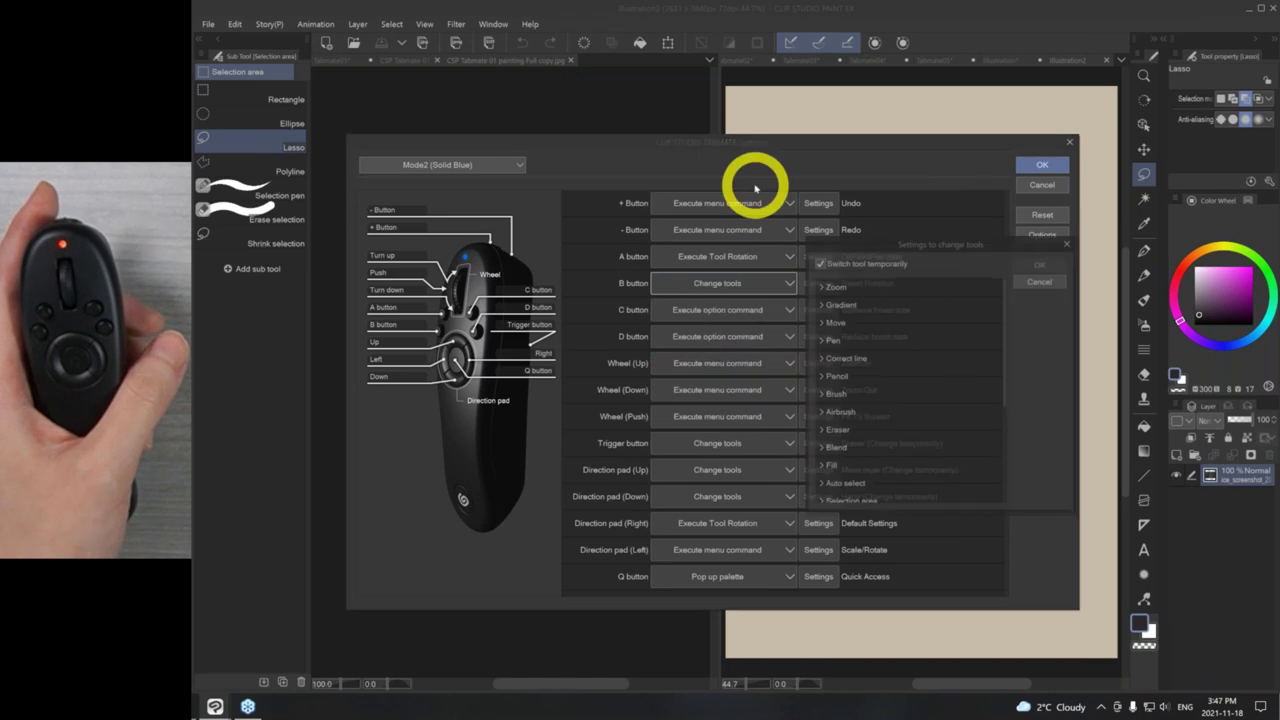
click(838, 376)
click(868, 412)
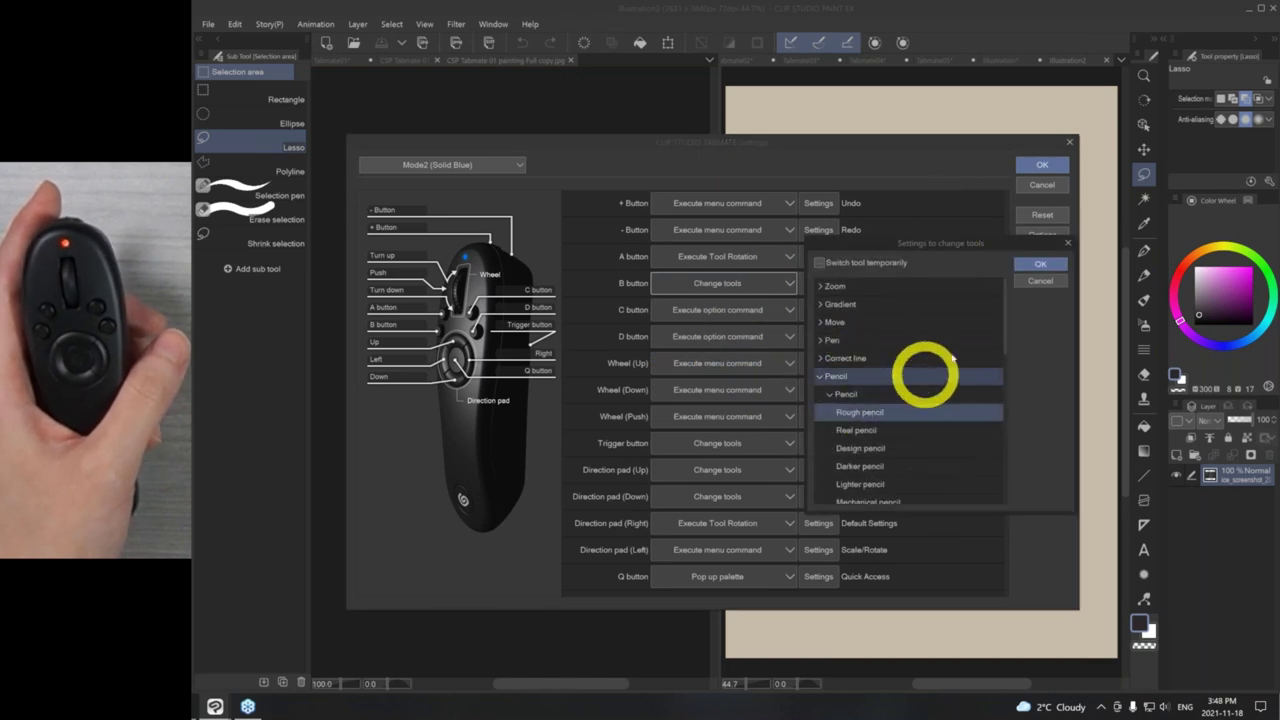
click(1040, 263)
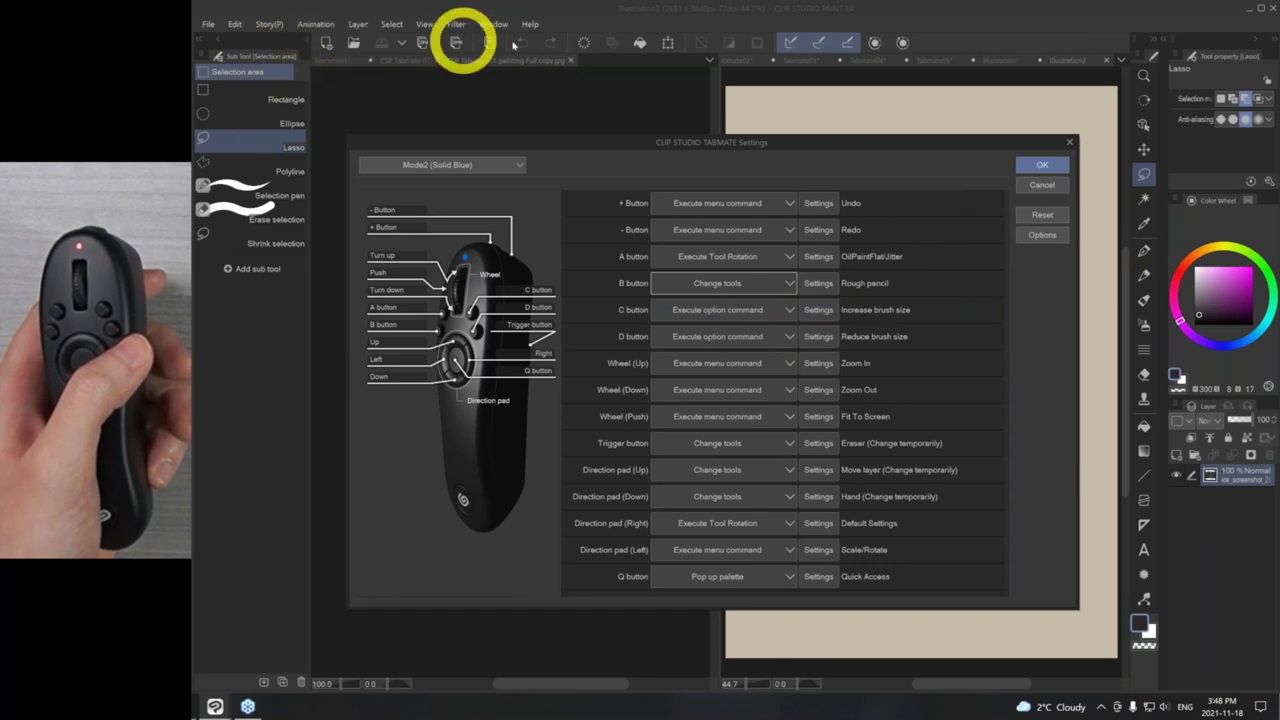
- Assign the Drawing color option command "Switch main color and sub color" to the C button
click(818, 310)
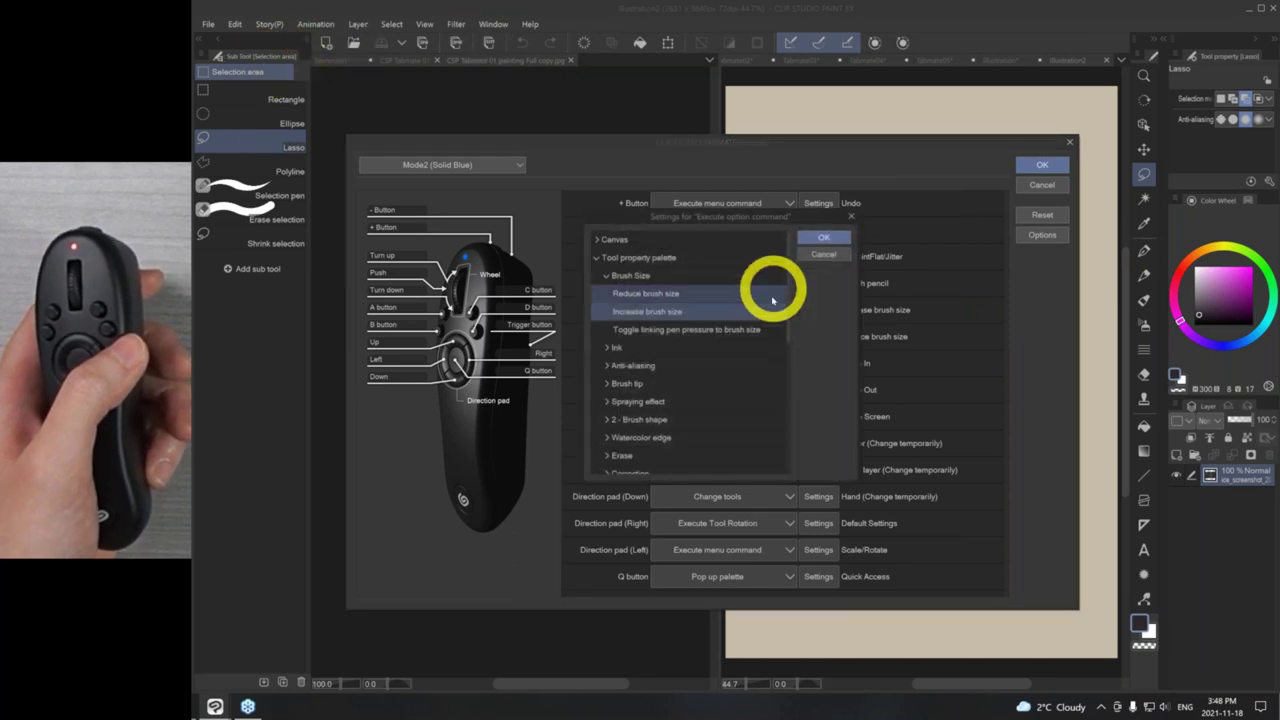
click(597, 259)
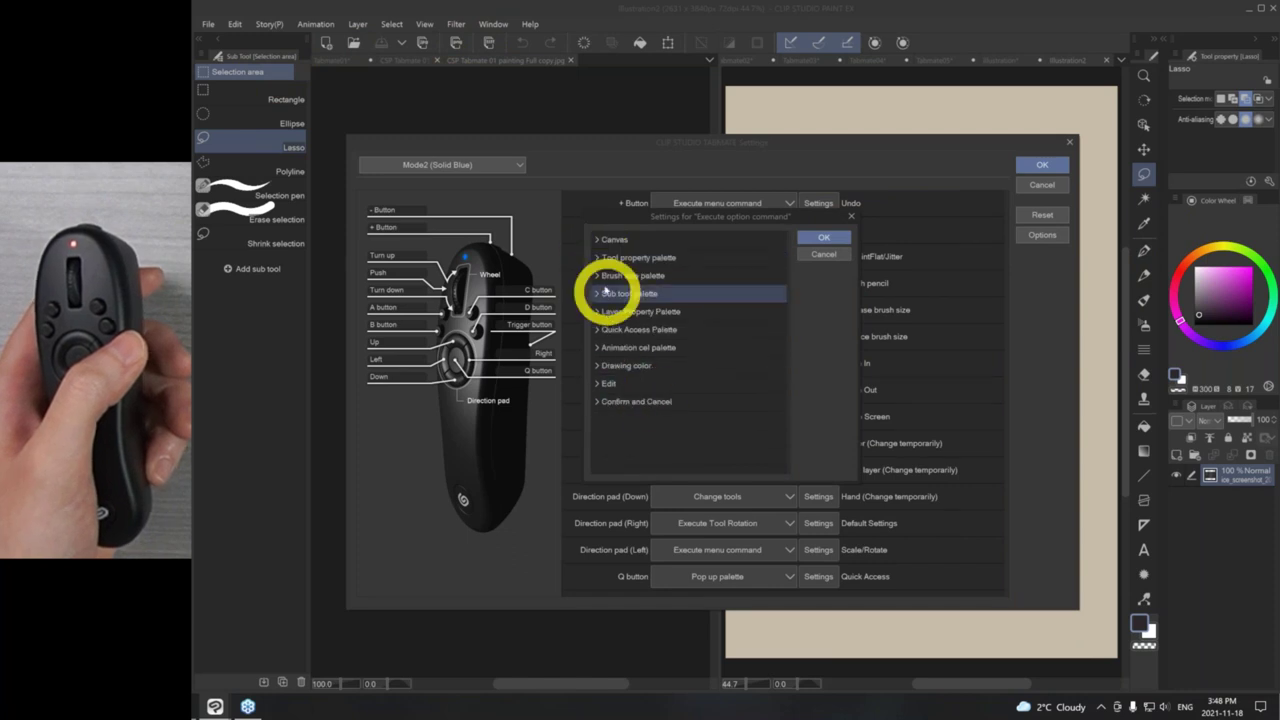
click(597, 366)
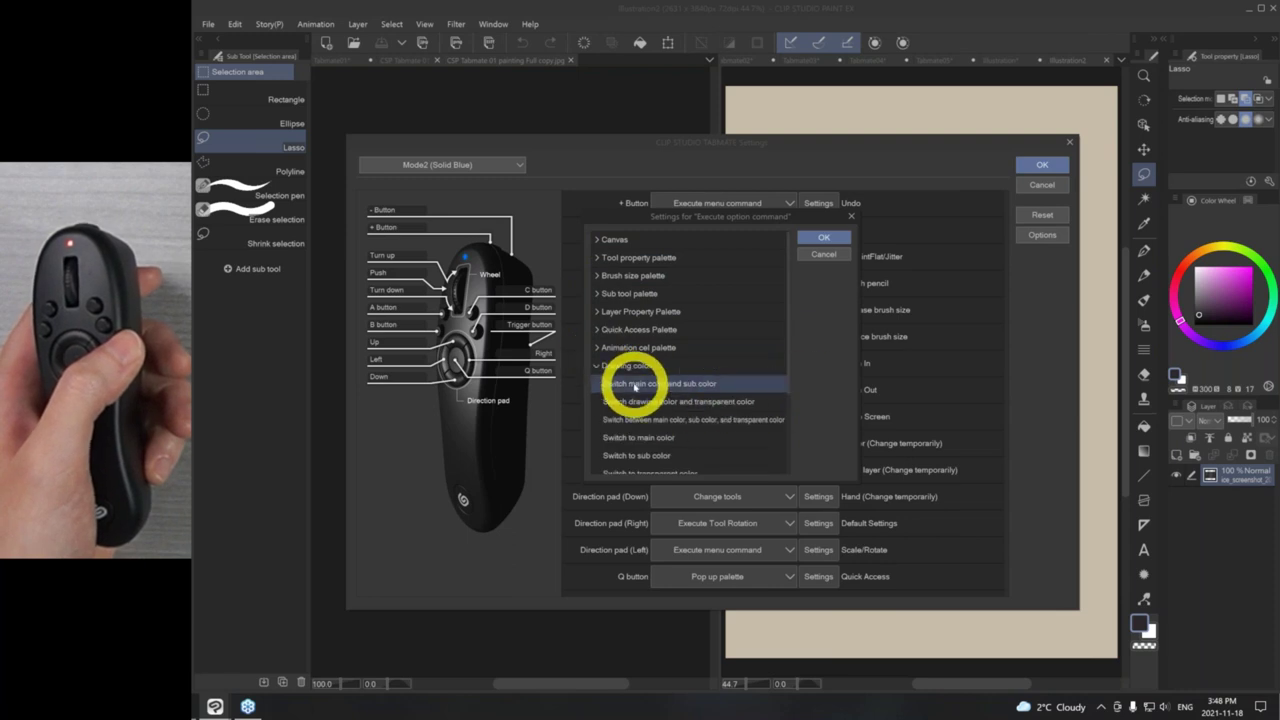
click(635, 385)
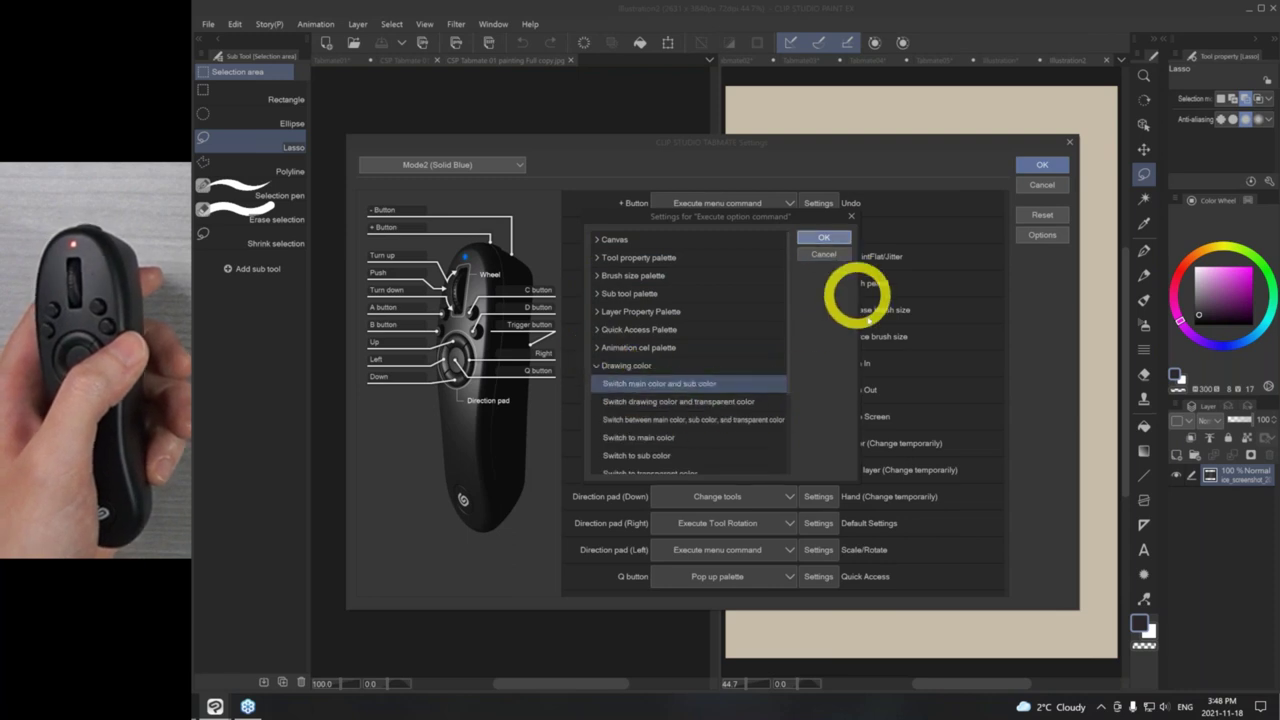
click(823, 237)
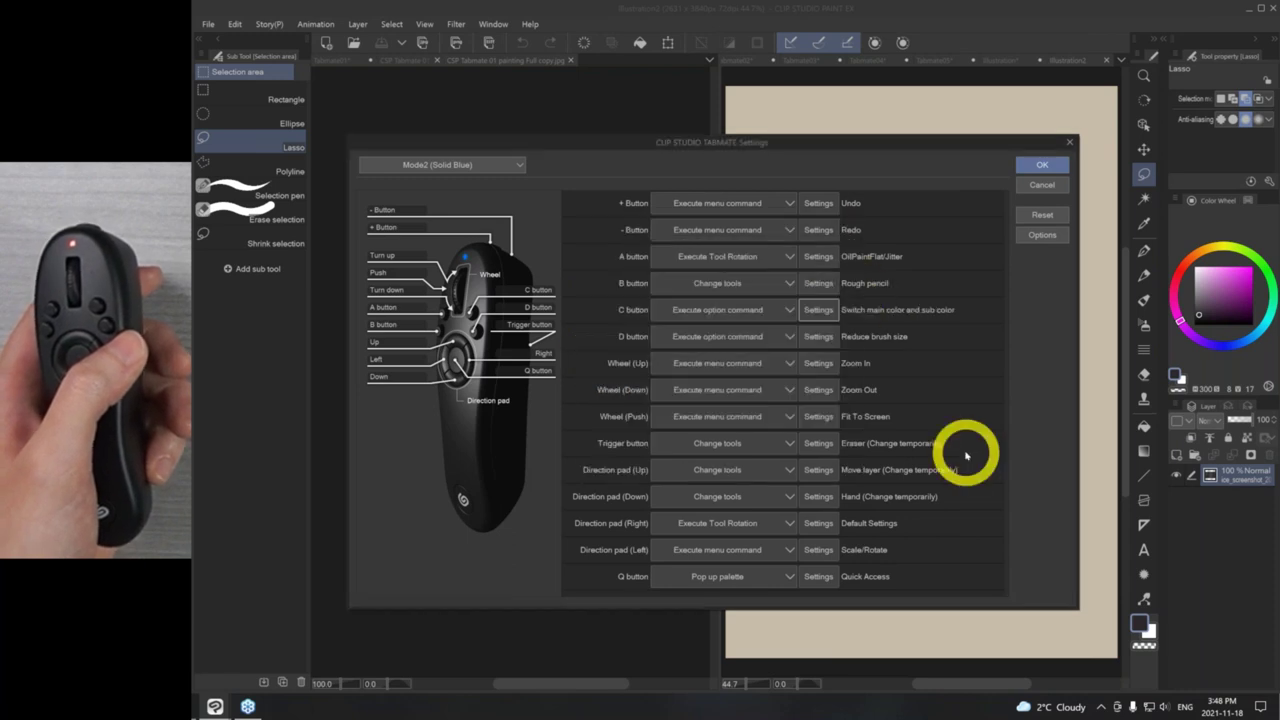
- Assign the Drawing color option command "Switch drawing color and transparent color" to the D button
click(826, 338)
click(598, 257)
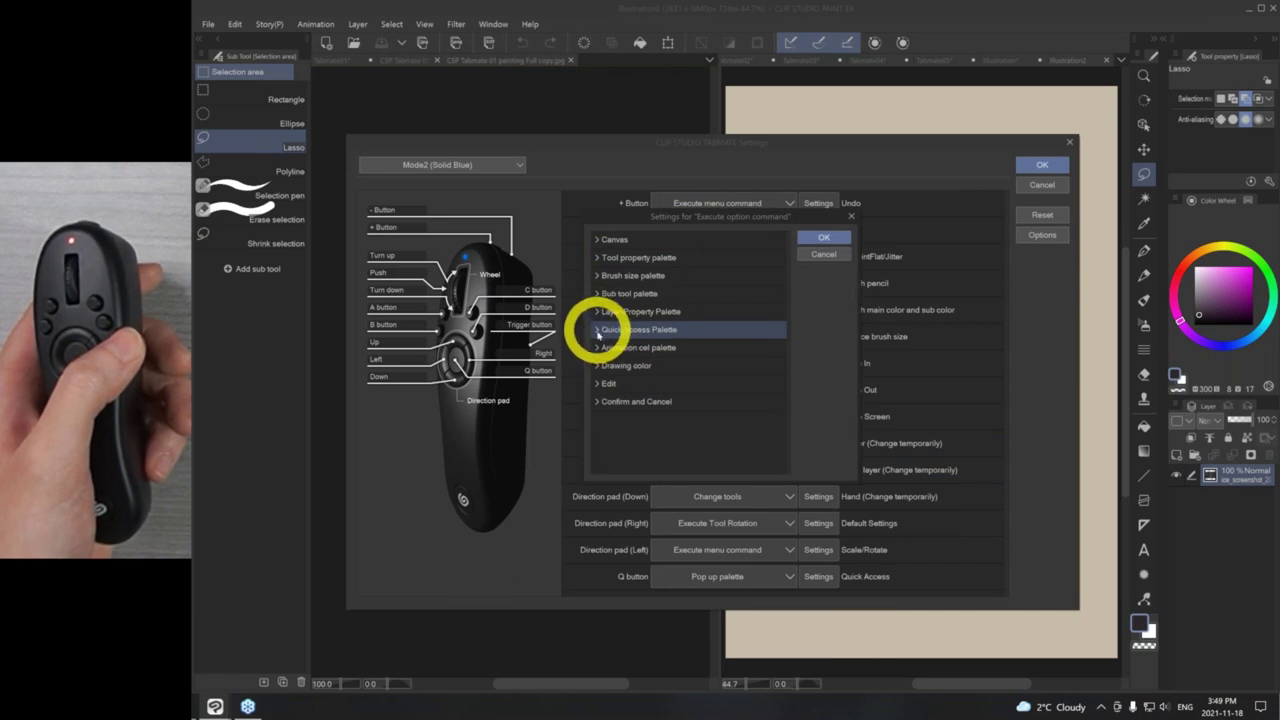
click(598, 365)
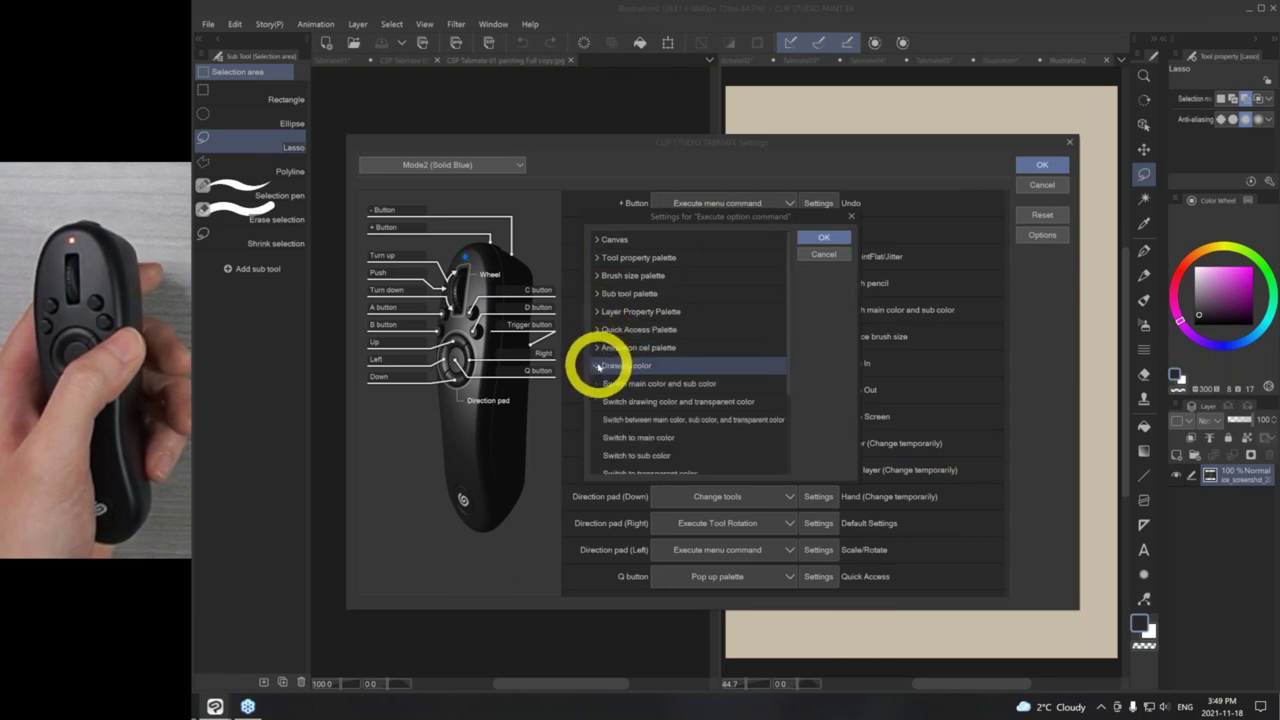
click(708, 402)
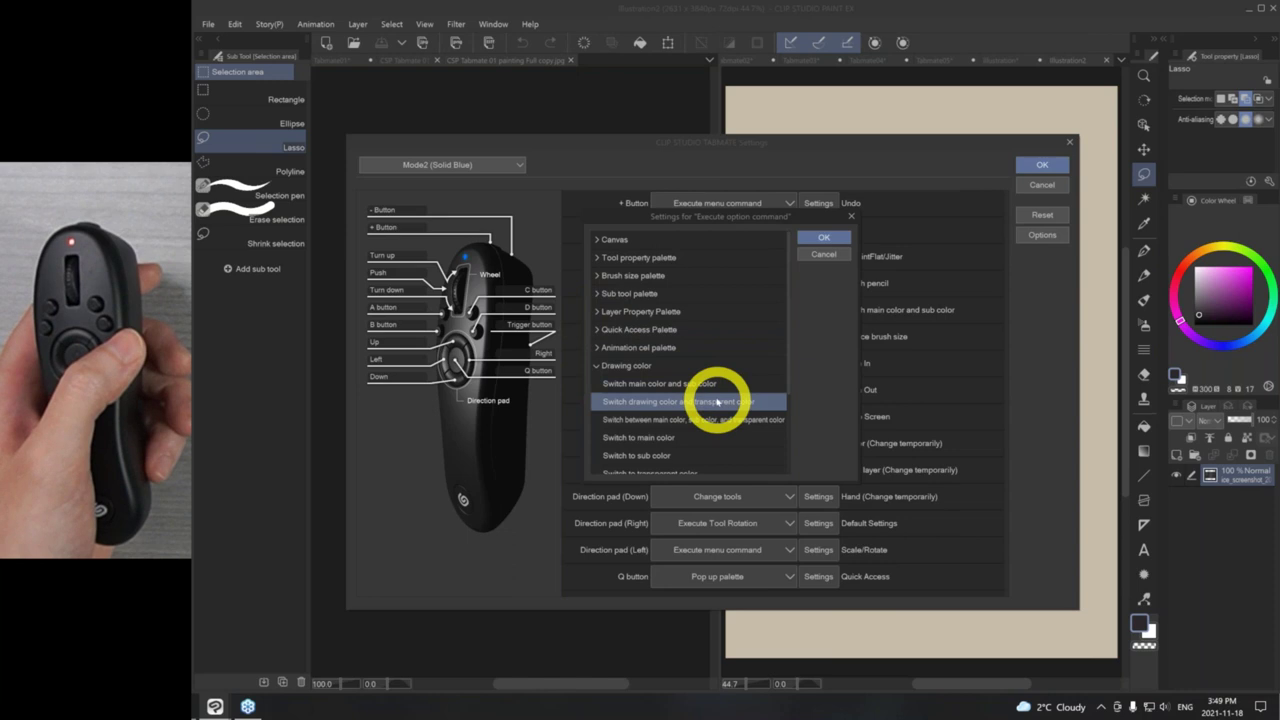
click(826, 237)
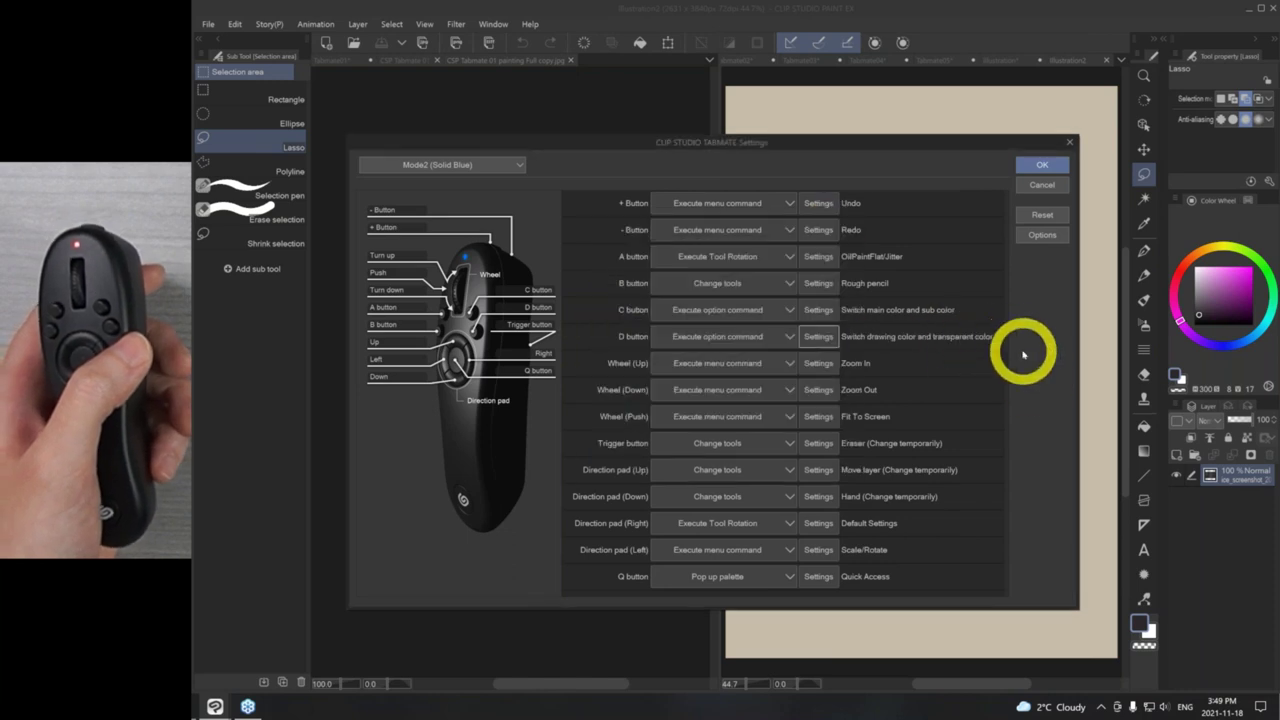
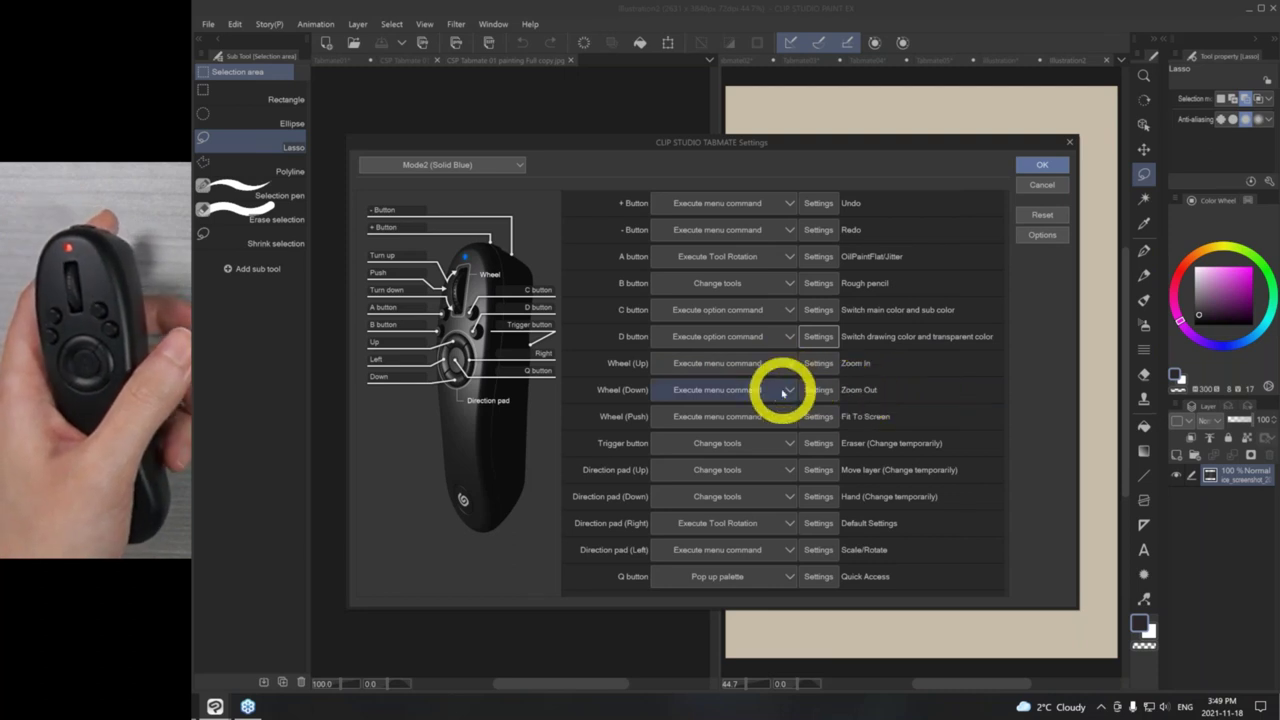
- Set Wheel (Up) to Execute option command with Increase brush size from the Tool property palette commands
click(740, 362)
click(720, 409)
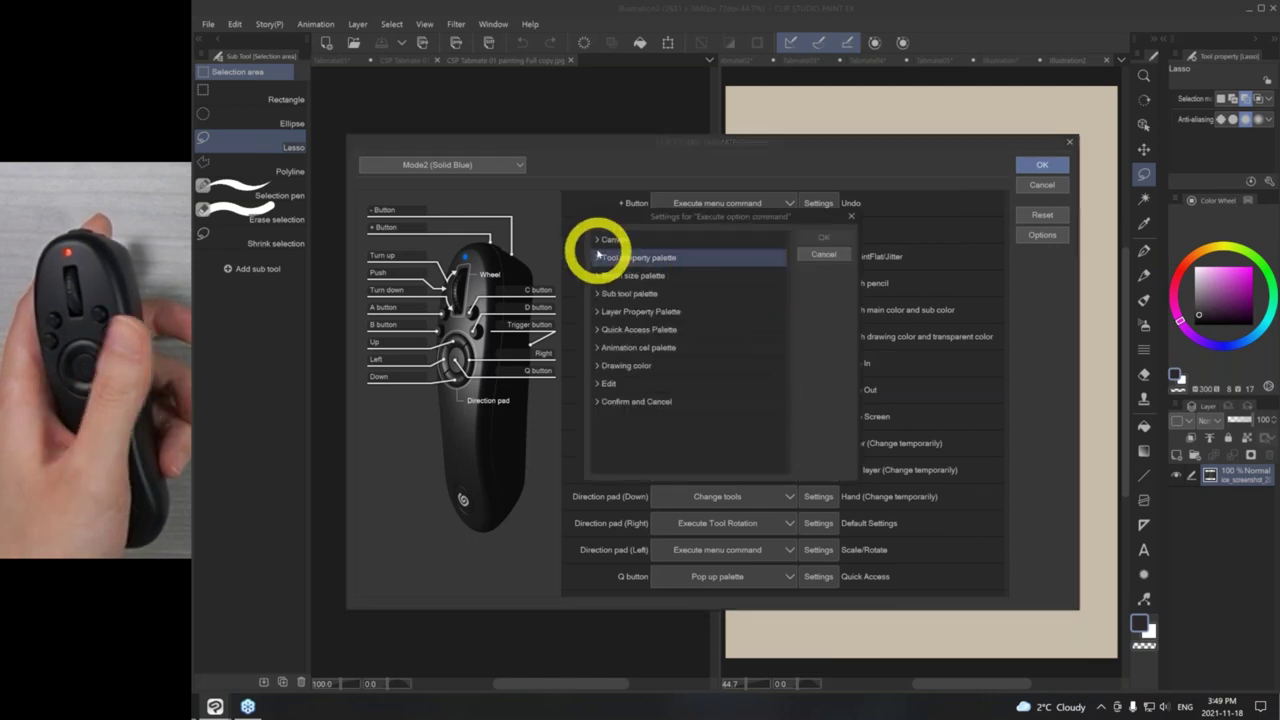
click(598, 262)
click(608, 275)
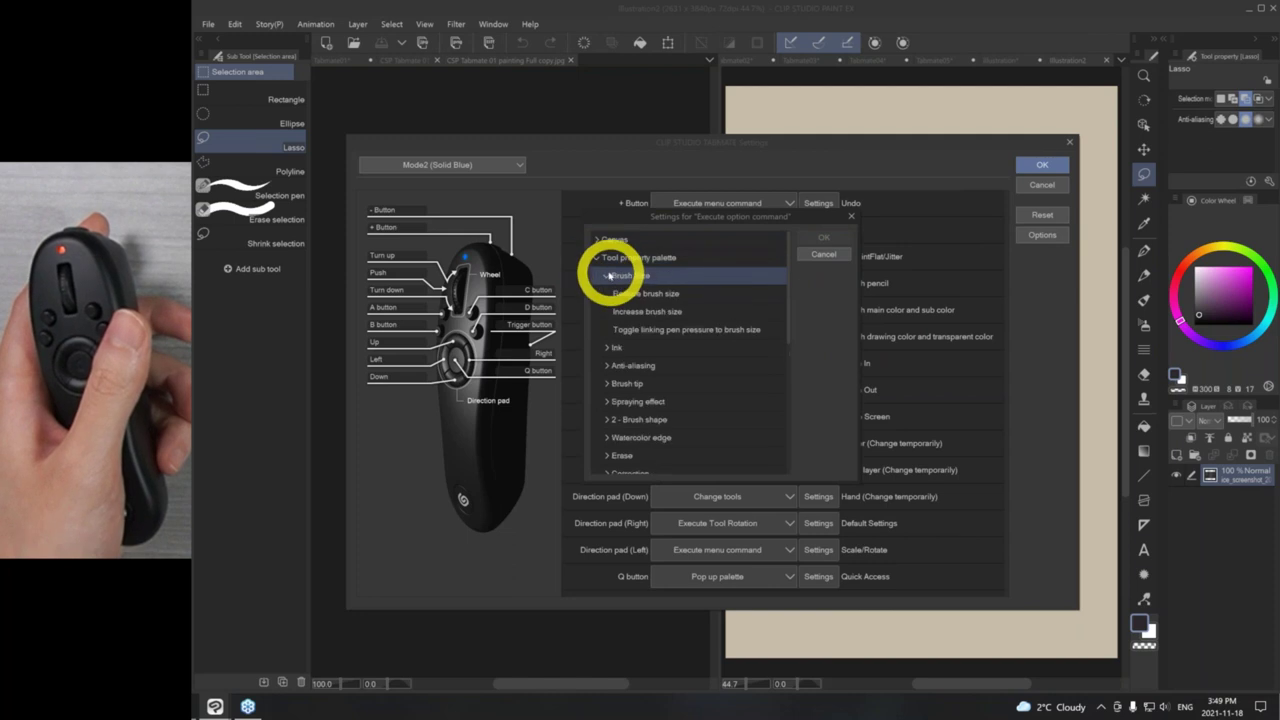
click(648, 311)
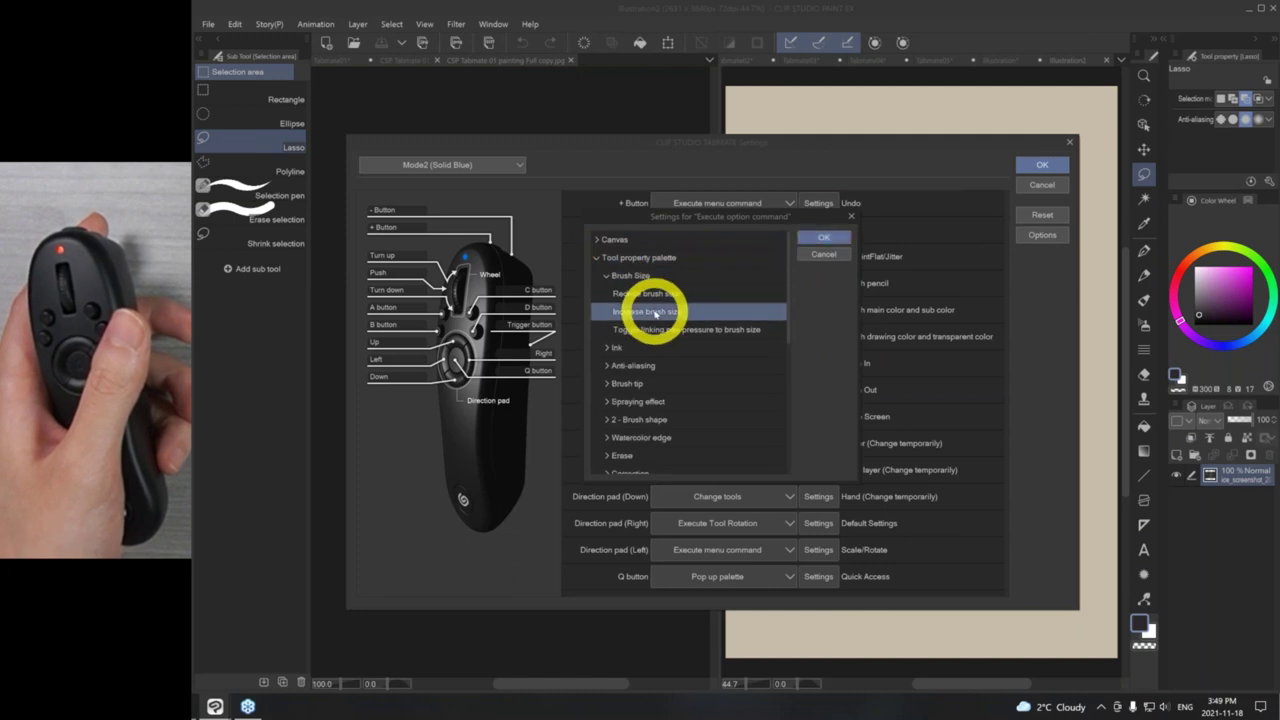
click(824, 239)
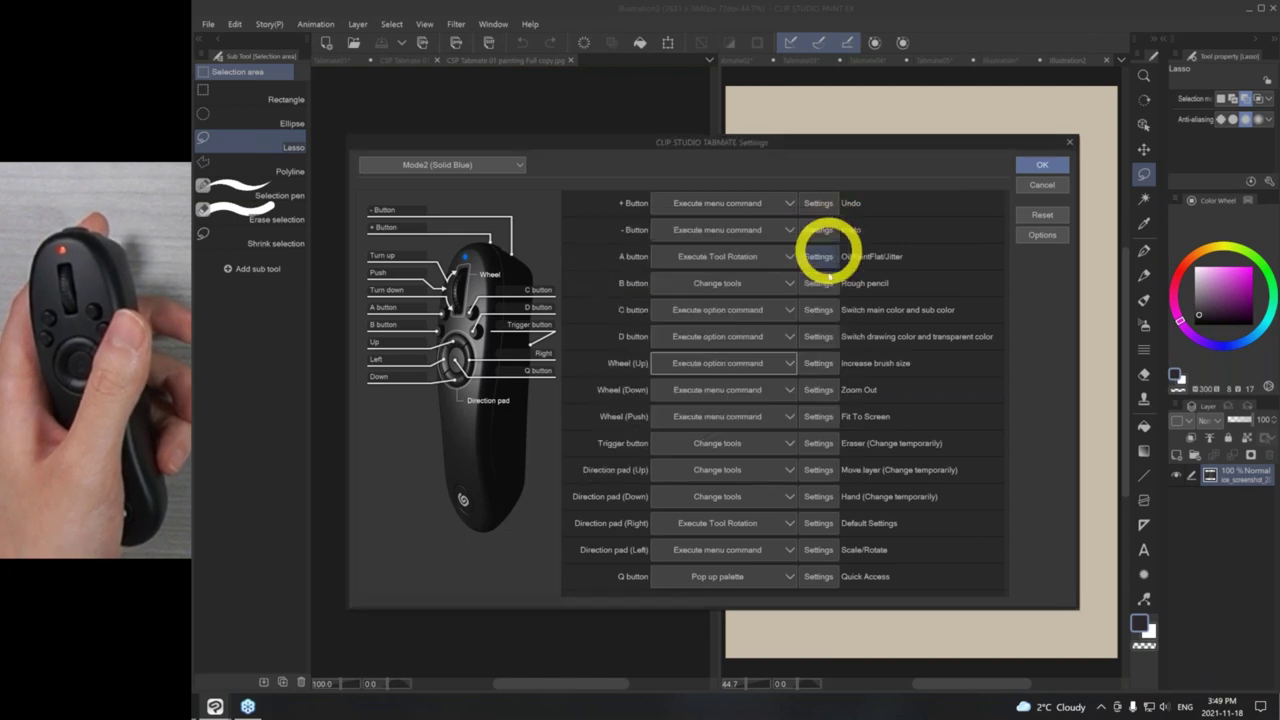
- Set Wheel (Down) to Execute option command with Reduce brush size from the Tool property palette commands
click(750, 389)
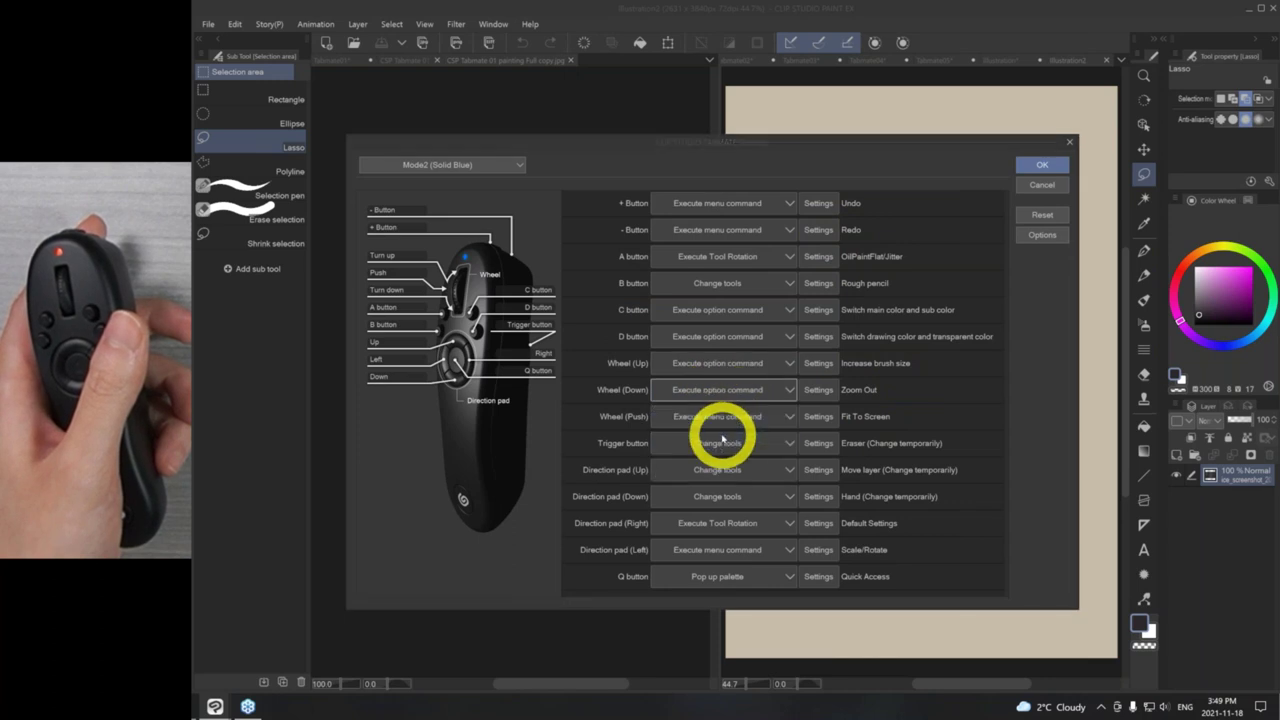
click(722, 437)
click(596, 257)
click(624, 277)
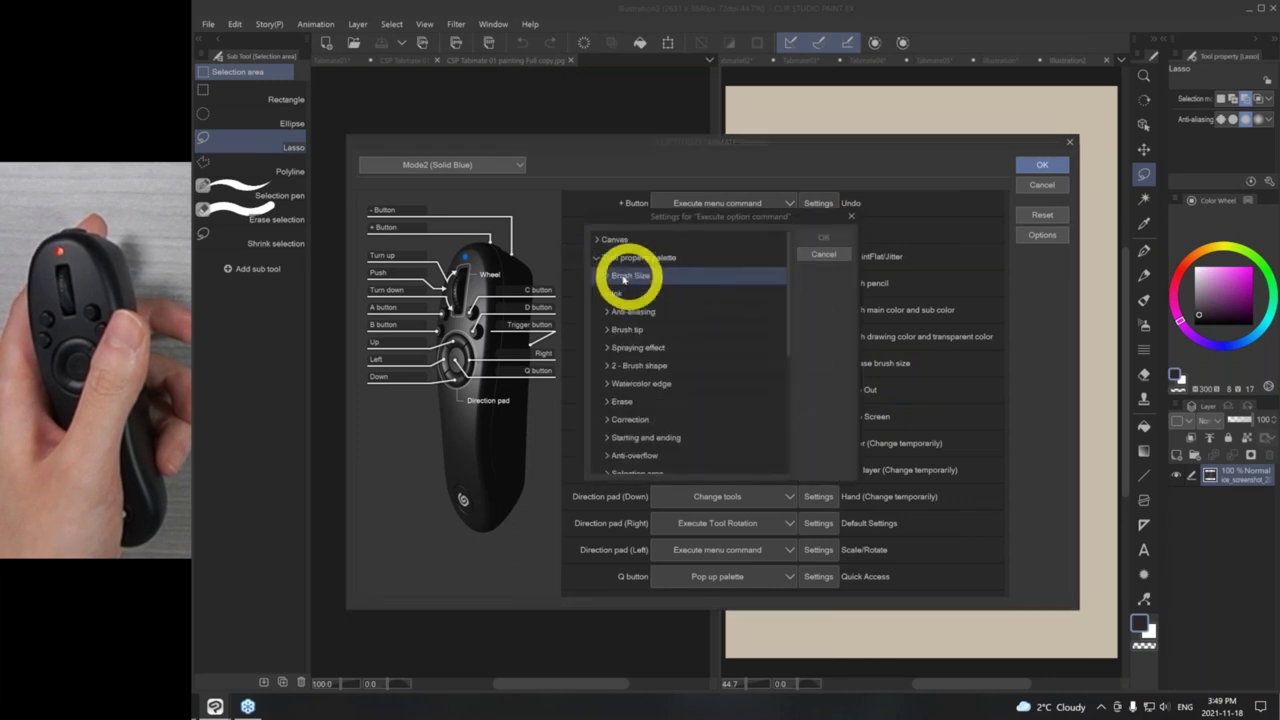
click(606, 277)
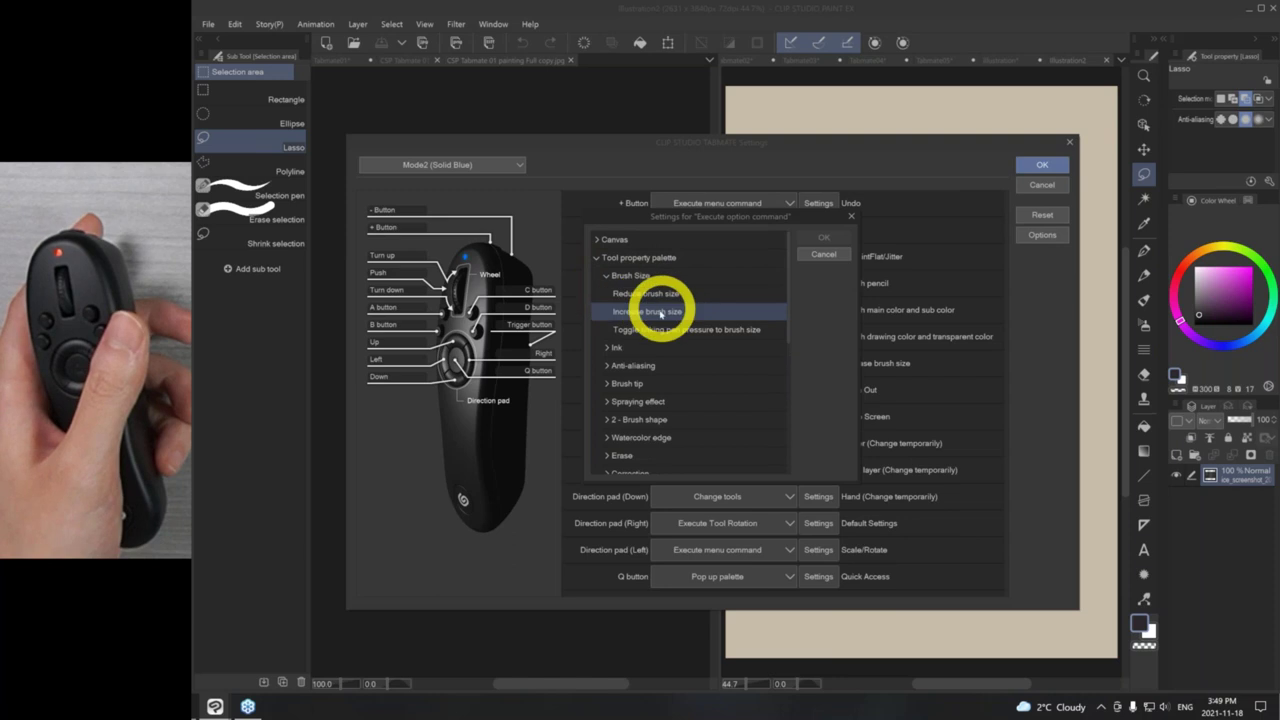
click(652, 293)
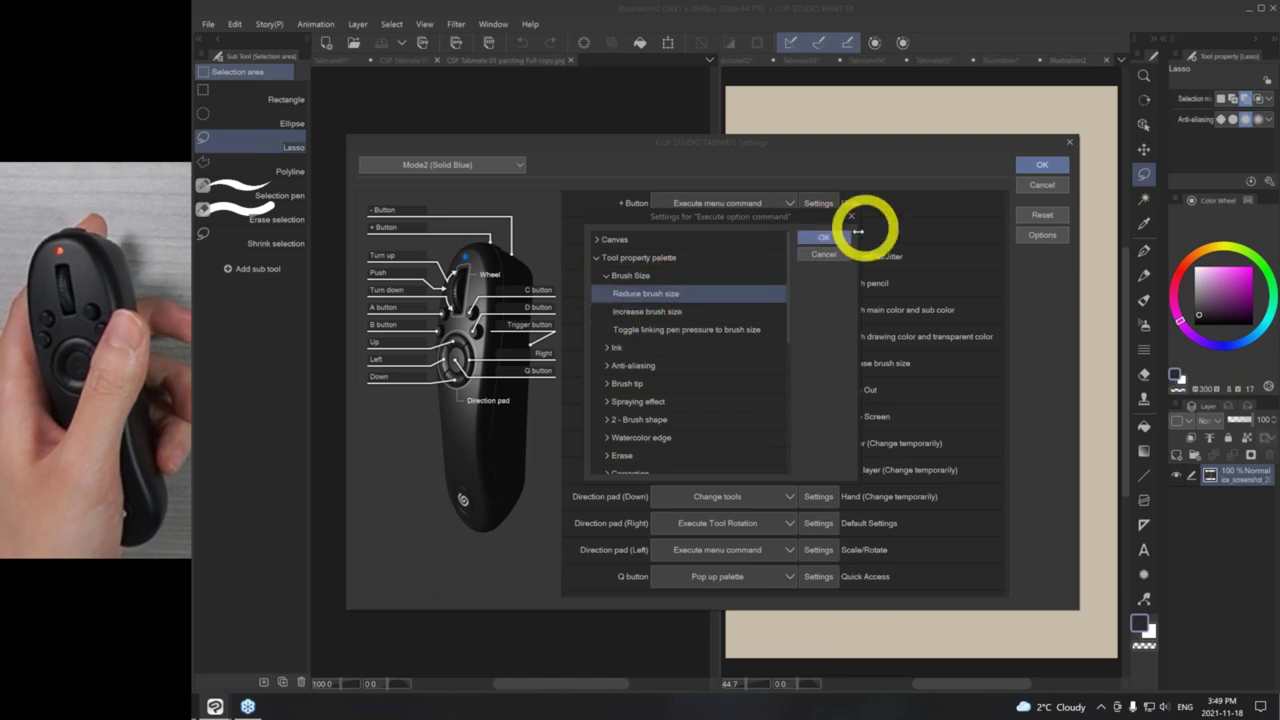
click(815, 238)
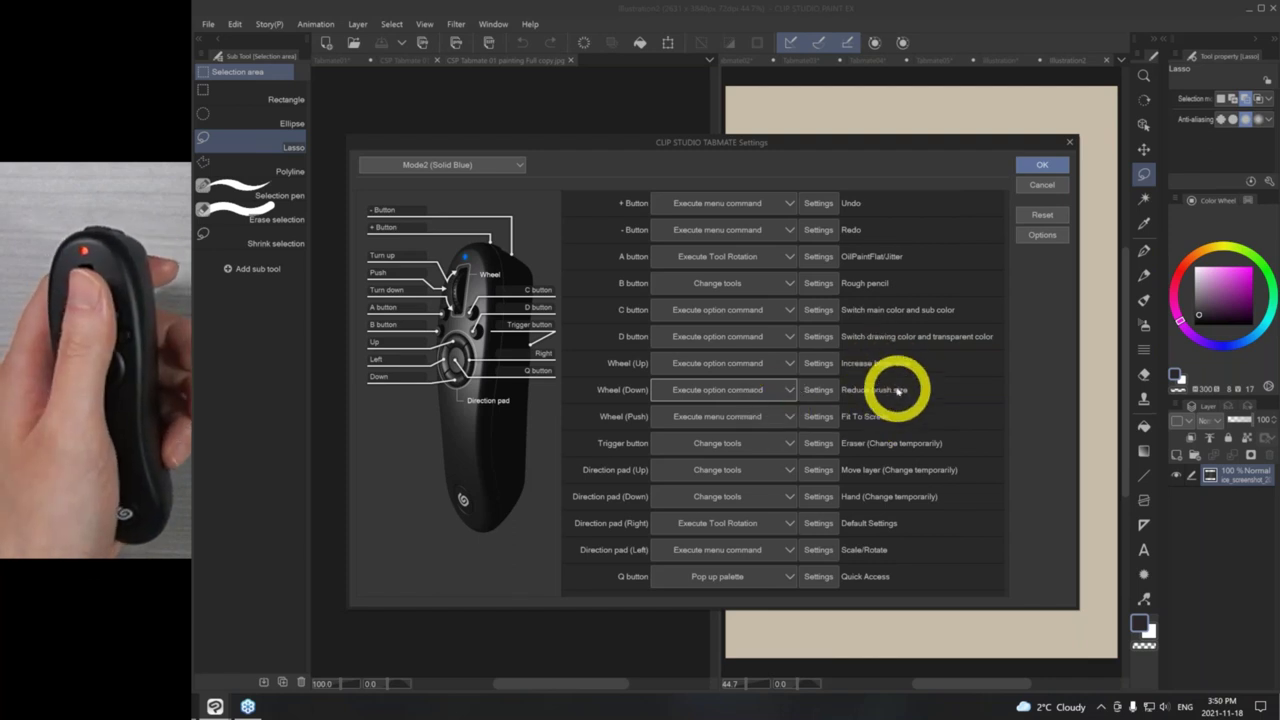
- Change the Trigger button's tool to the Eyedropper, keeping it as a temporary switch
click(820, 443)
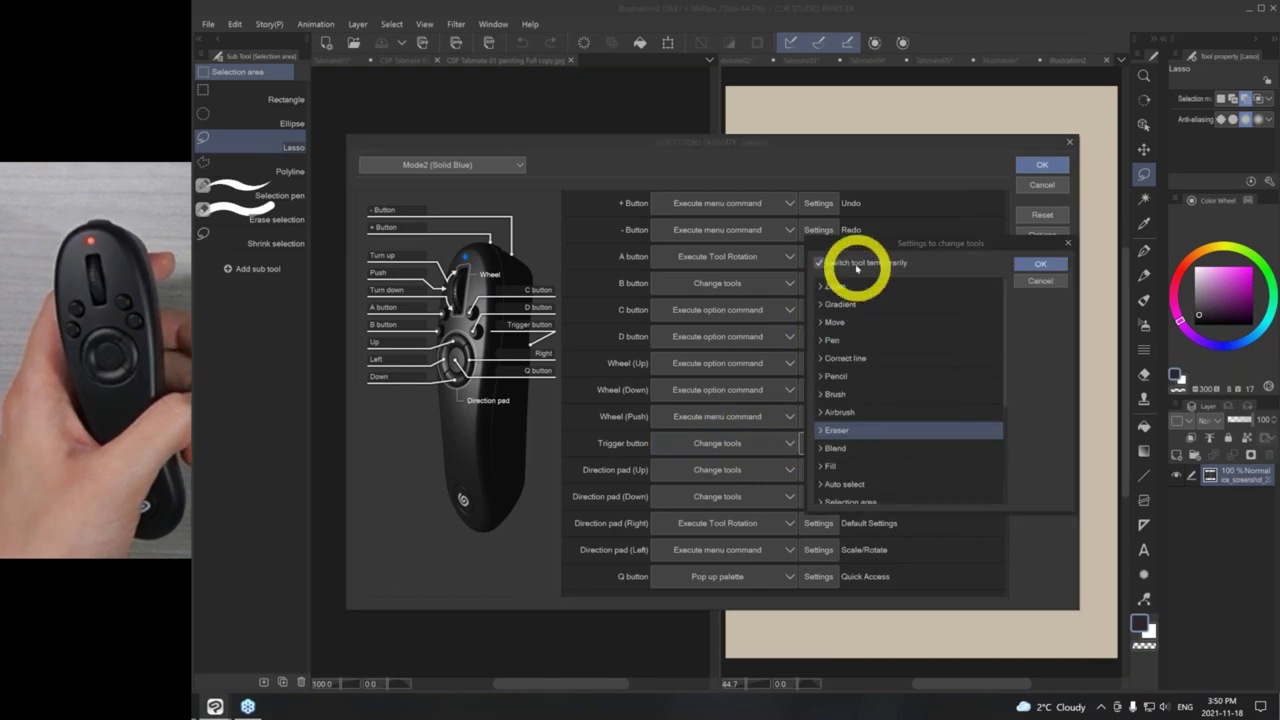
scroll(880, 395, down, 2)
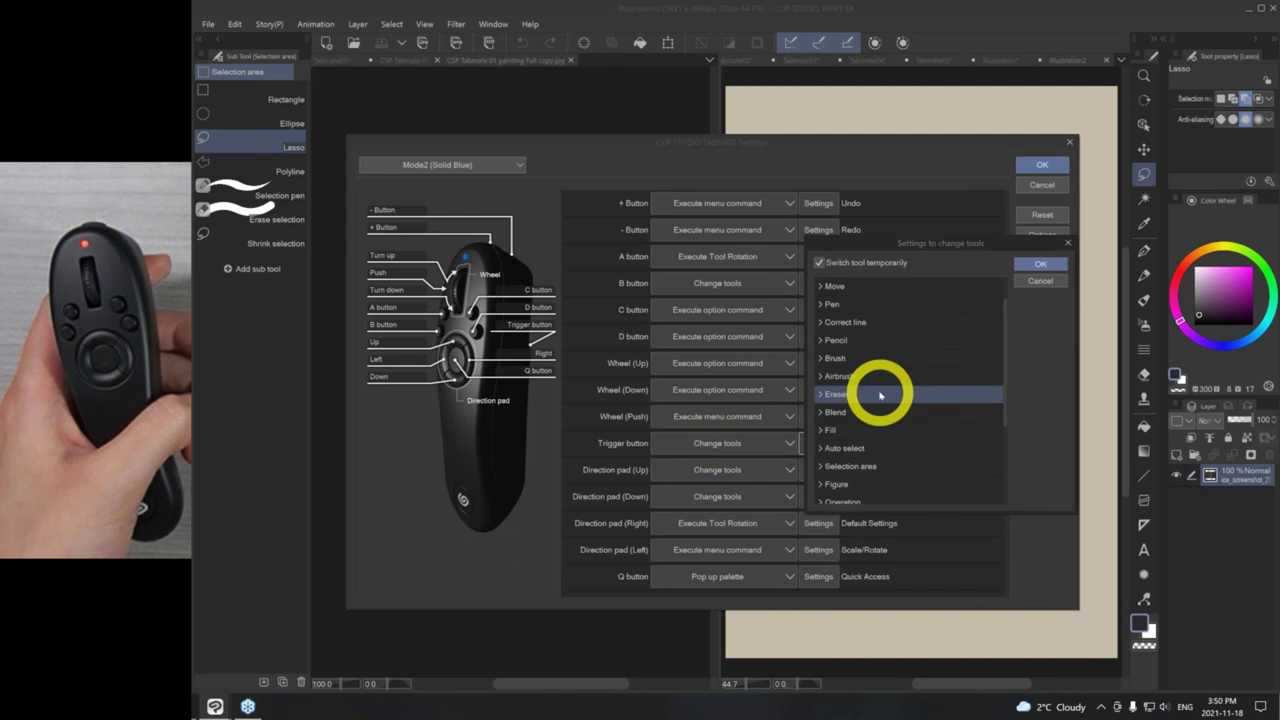
scroll(882, 397, down, 2)
click(849, 432)
scroll(822, 412, down, 1)
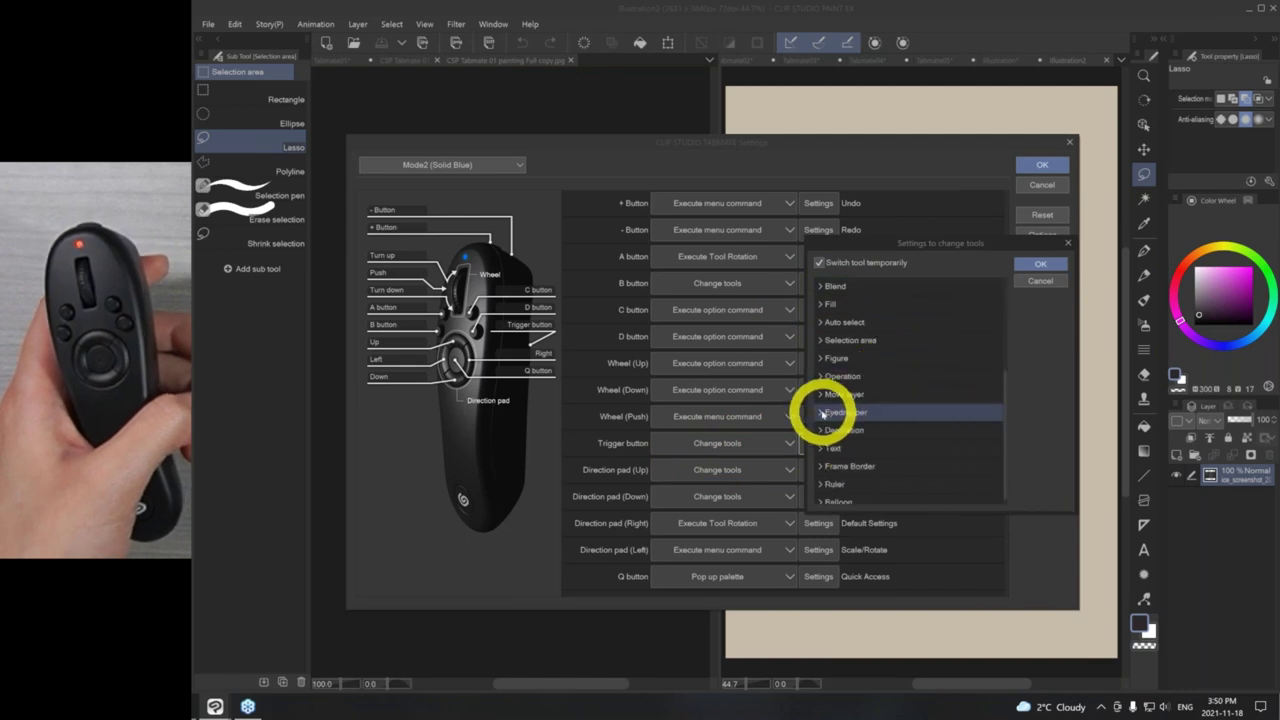
click(900, 430)
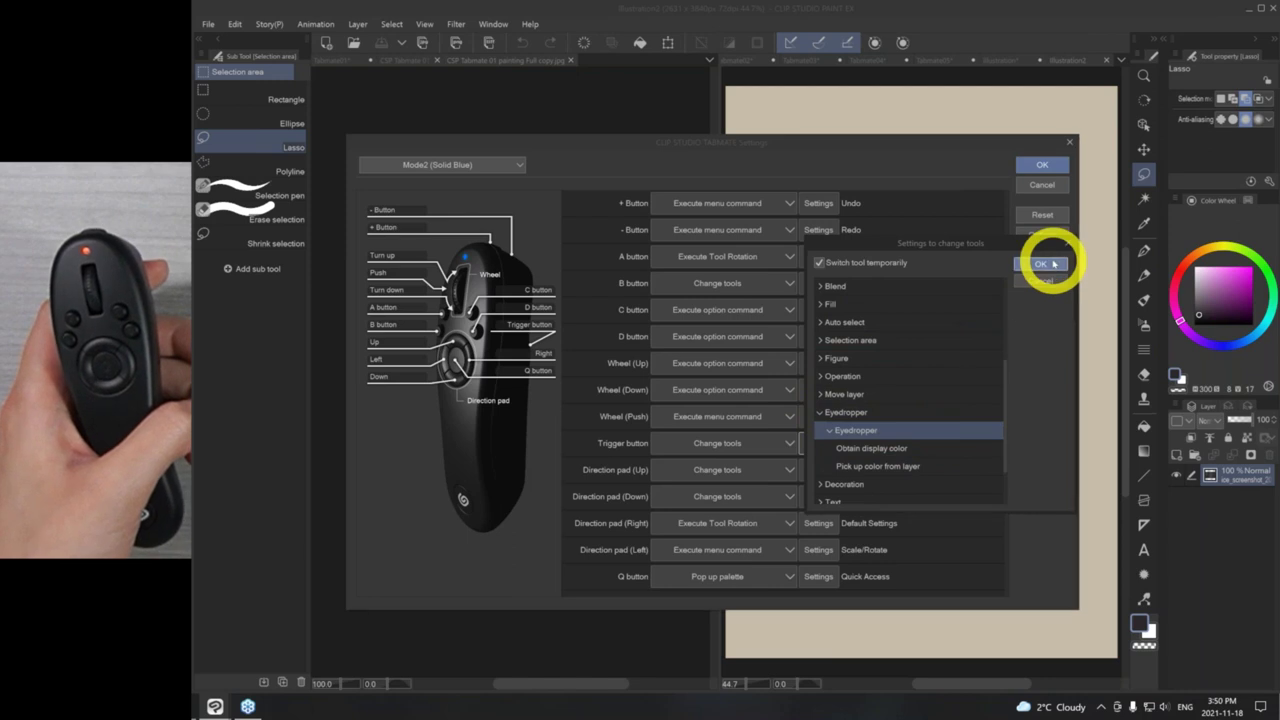
click(1041, 263)
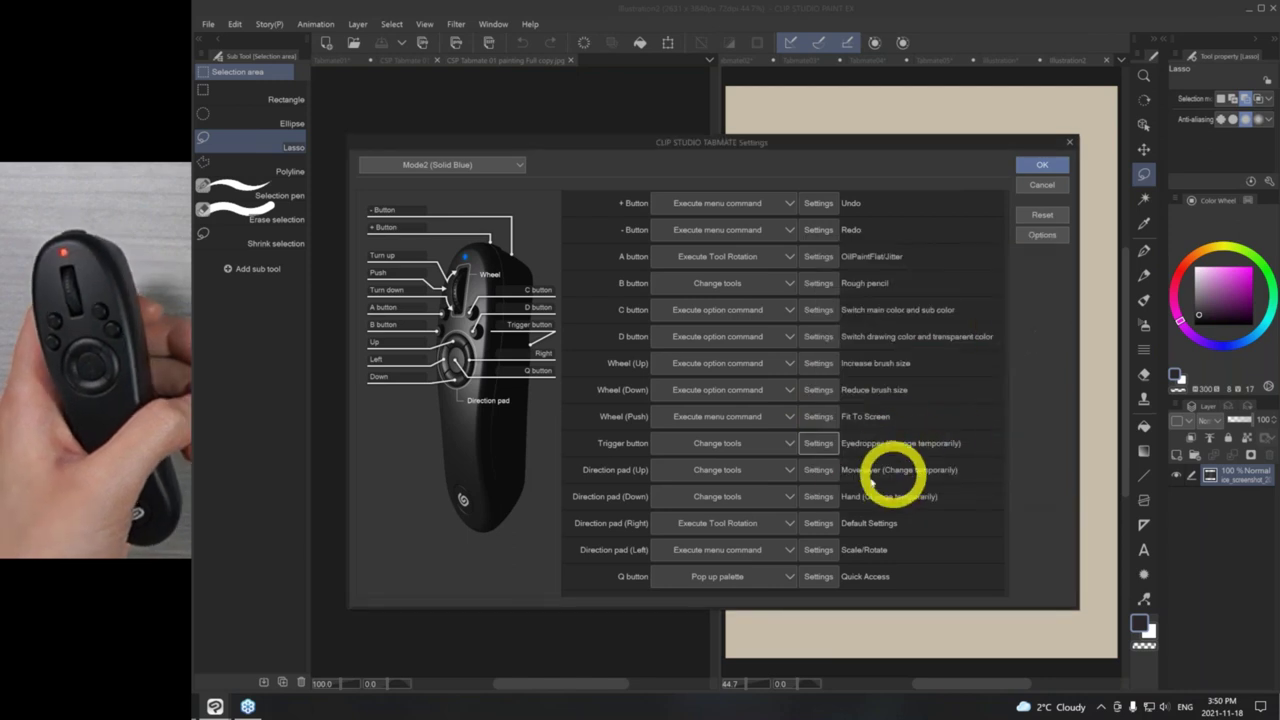
click(756, 483)
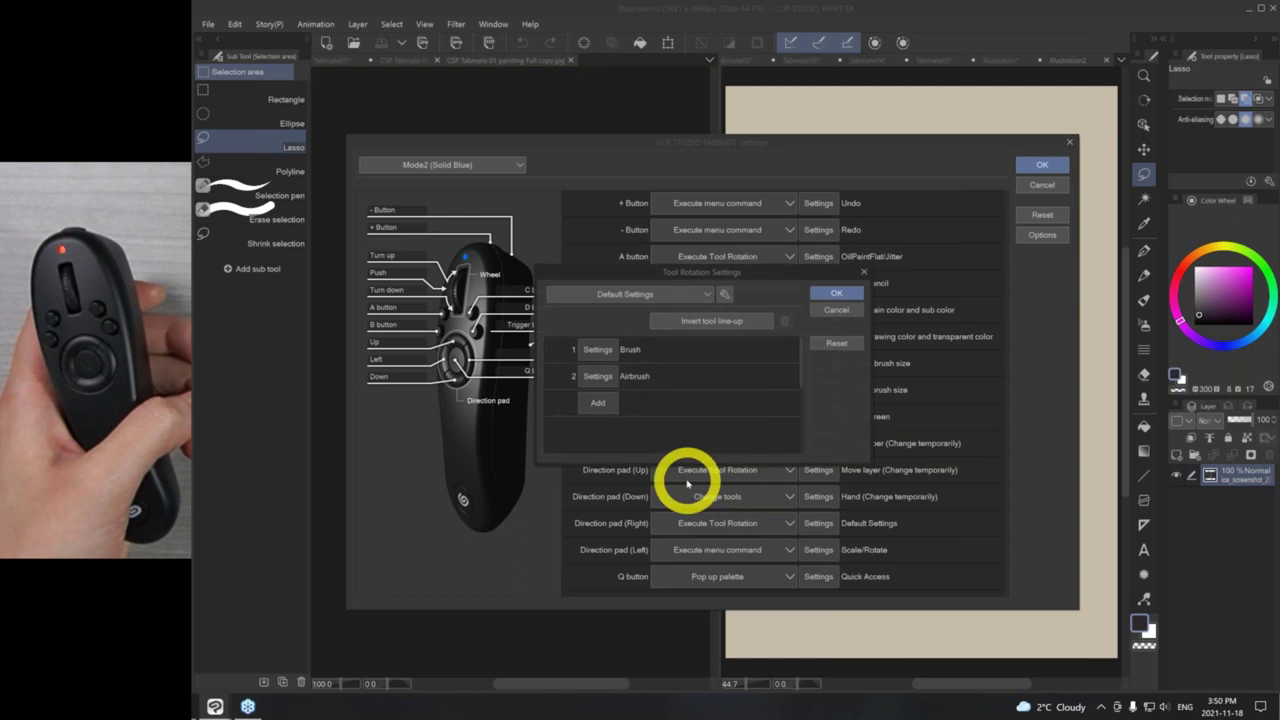
click(834, 309)
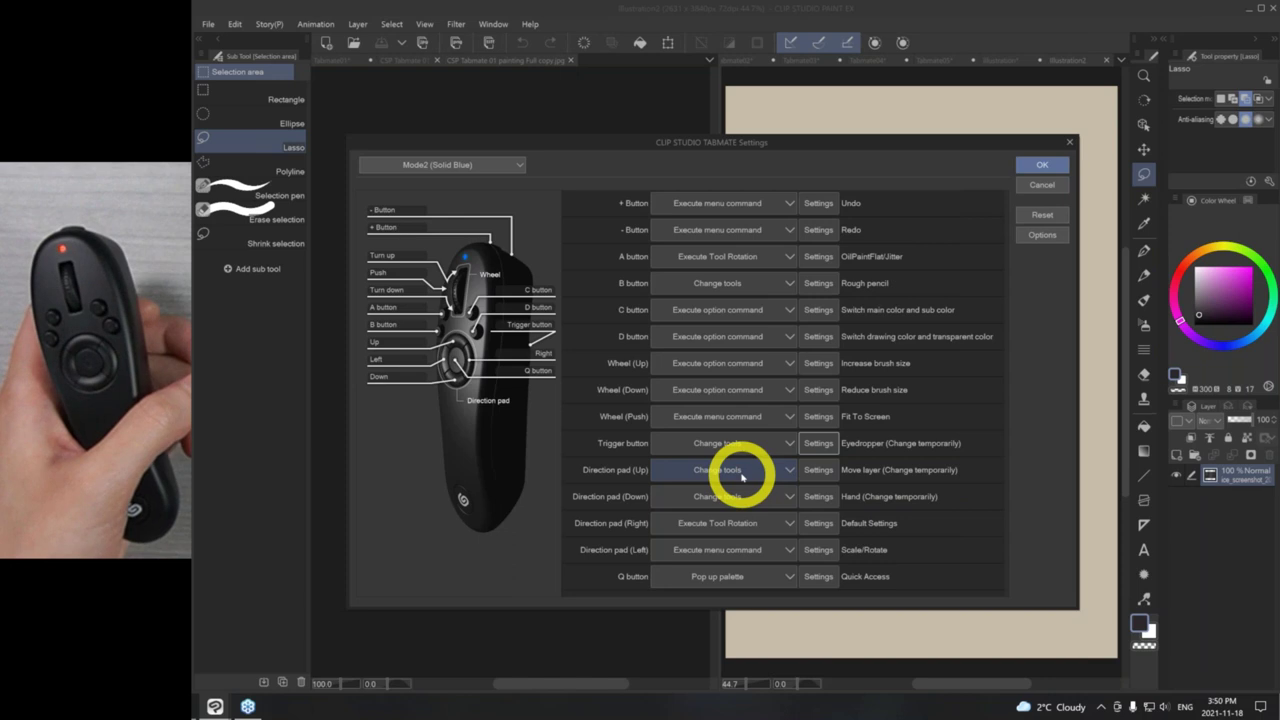
click(741, 477)
click(737, 514)
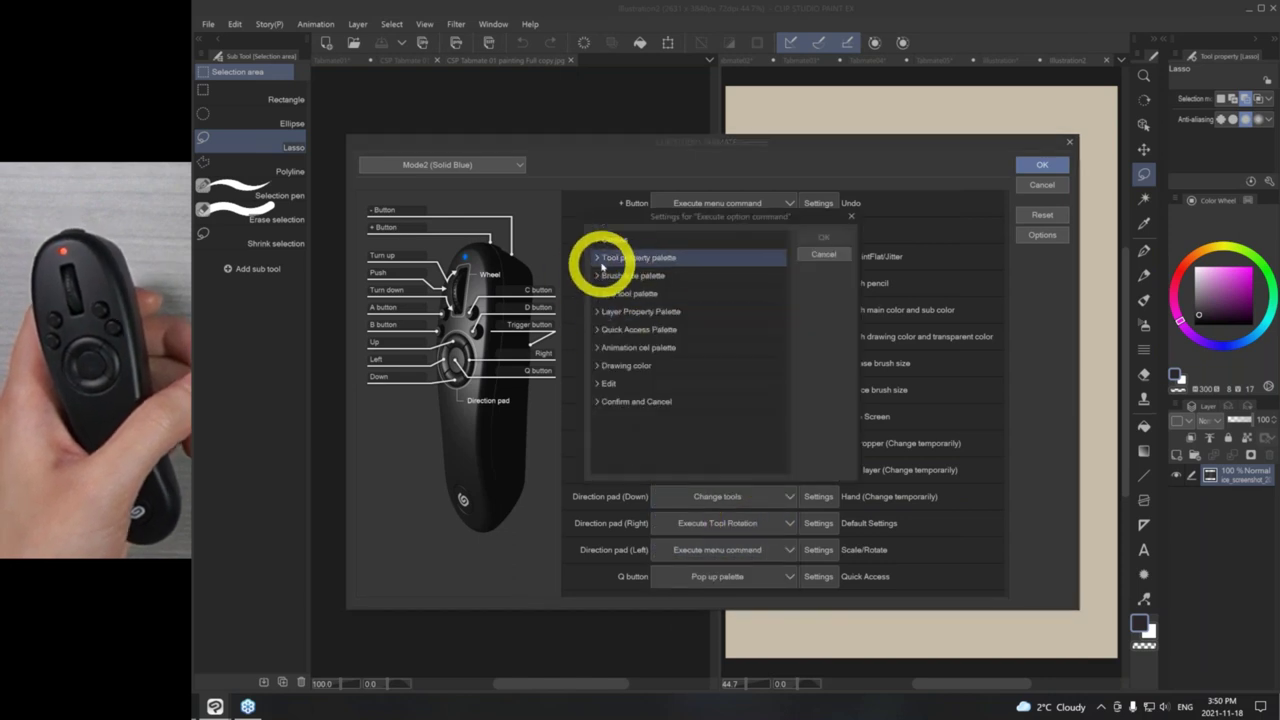
click(843, 256)
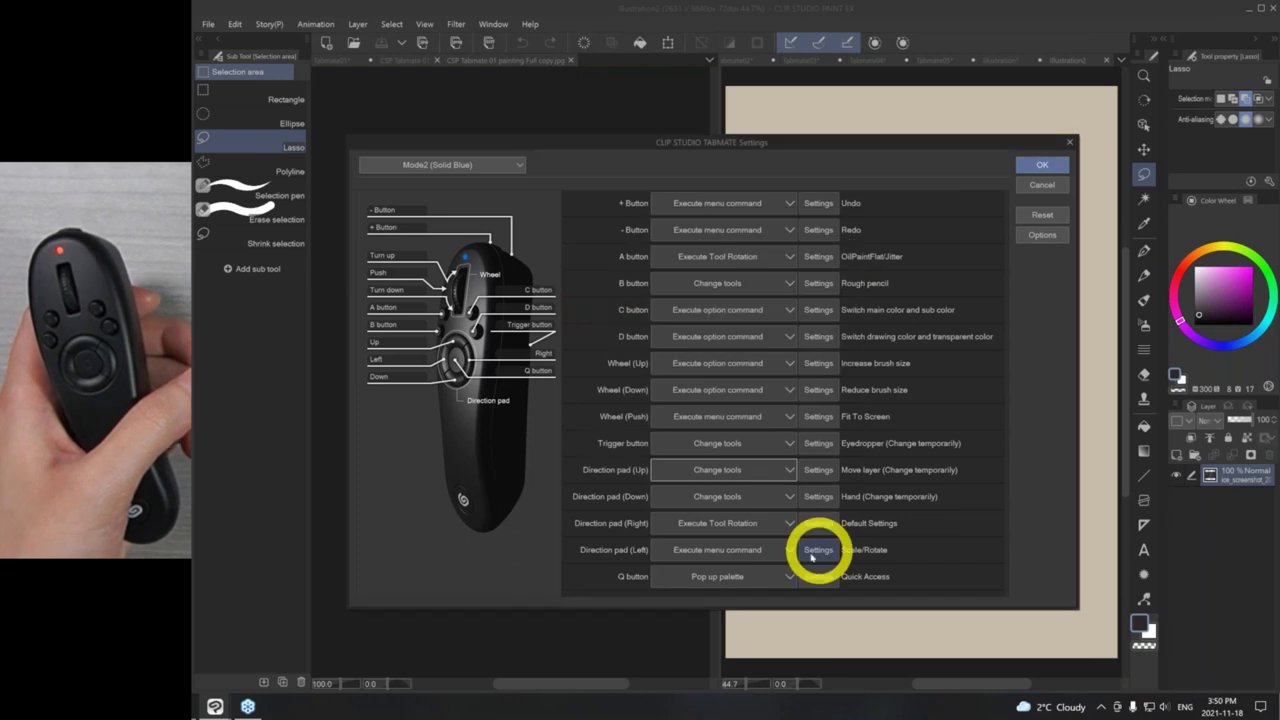
- Set Direction pad (Up) to Execute menu command with Zoom In from the View commands
click(746, 470)
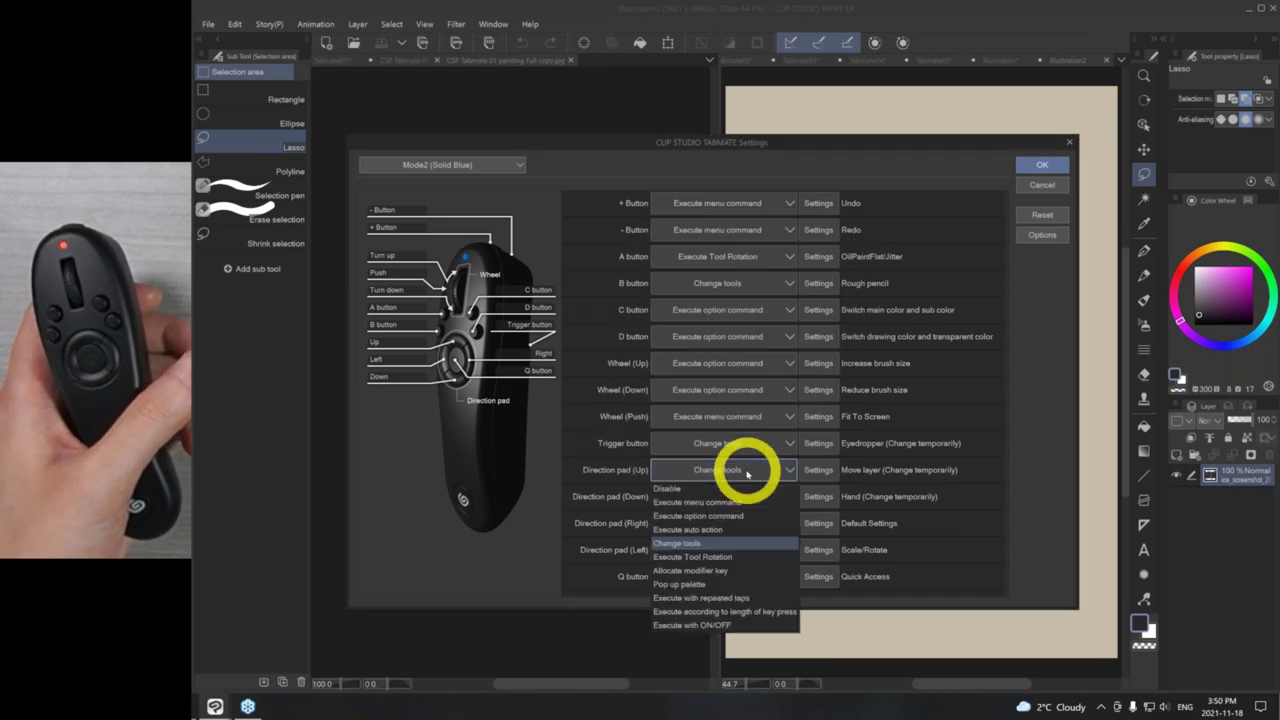
click(722, 502)
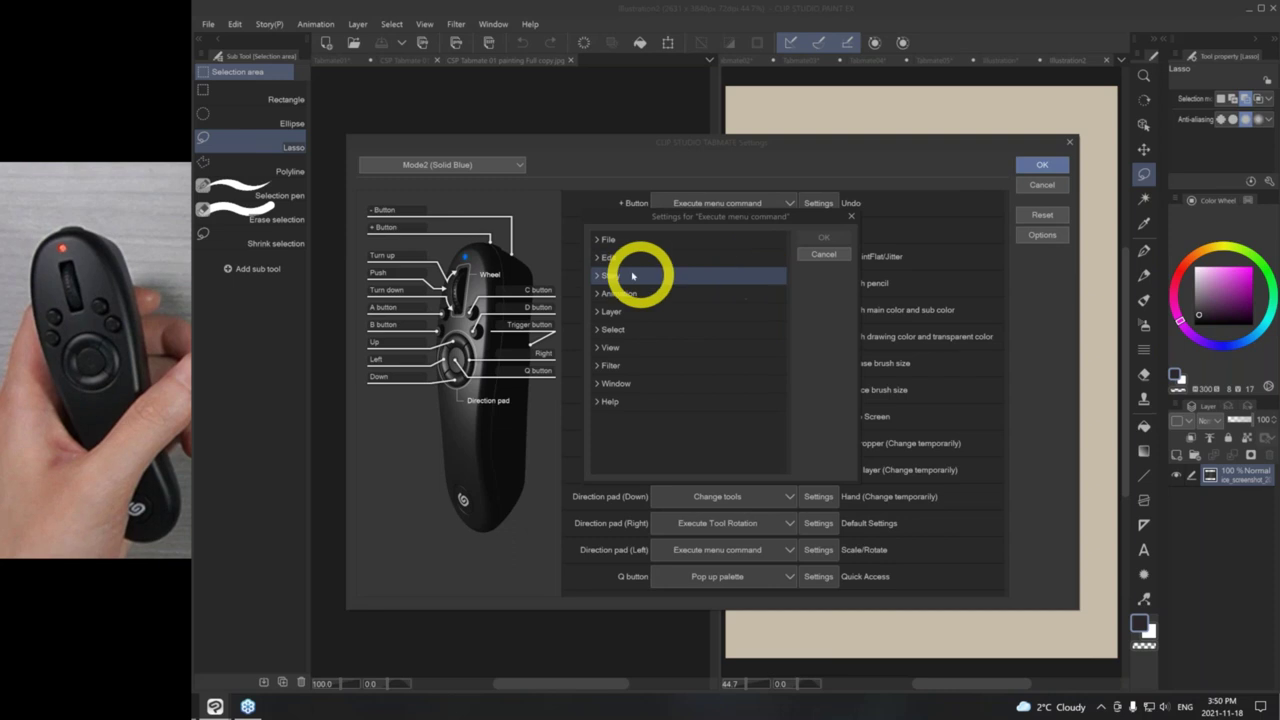
click(598, 348)
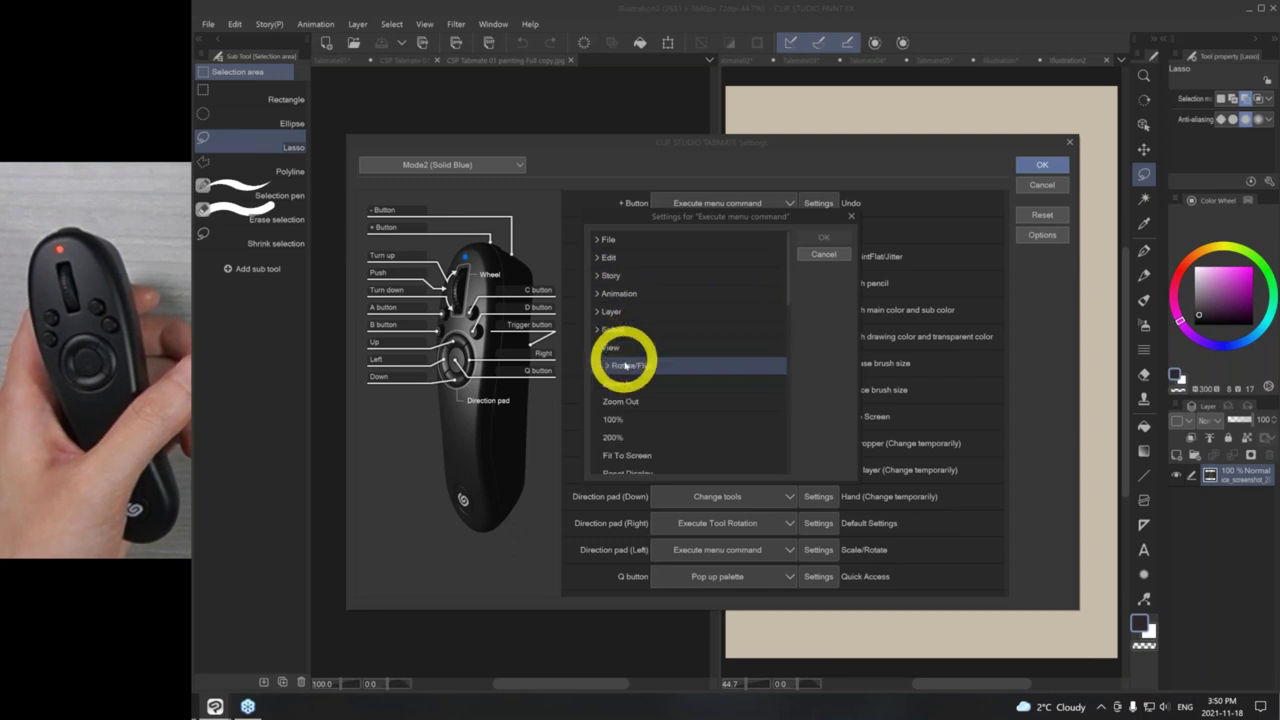
click(626, 402)
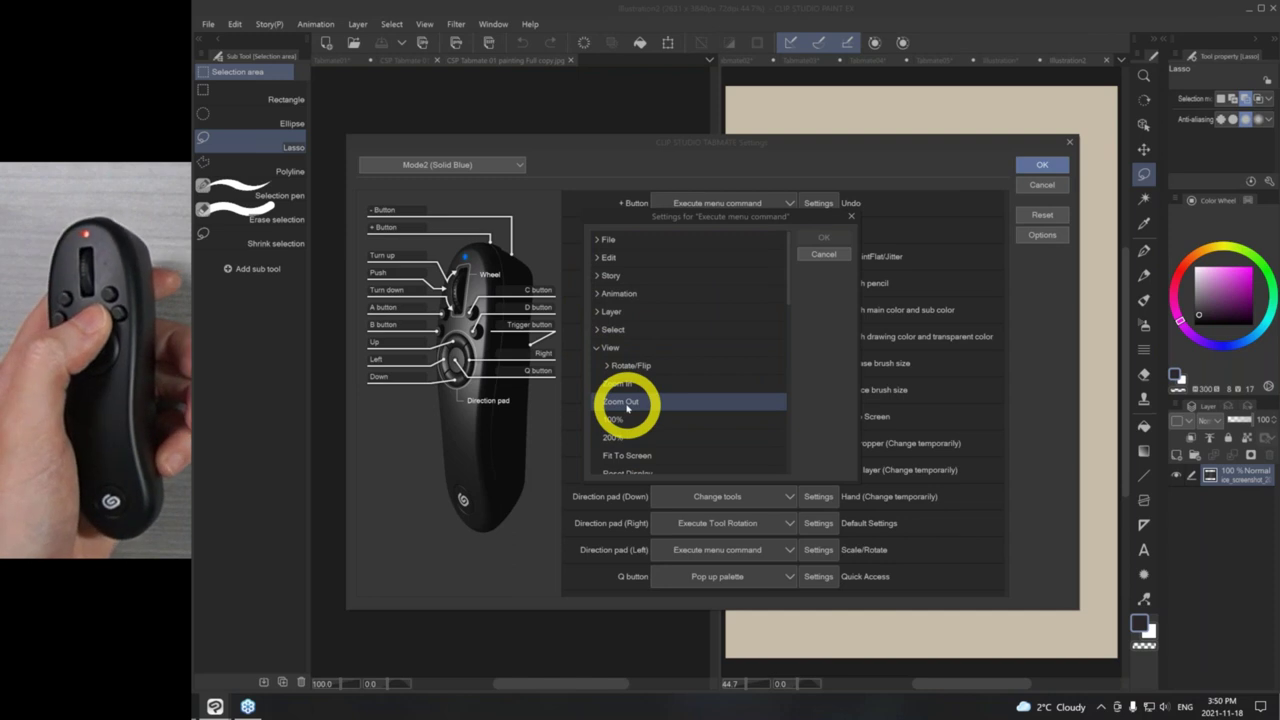
click(624, 383)
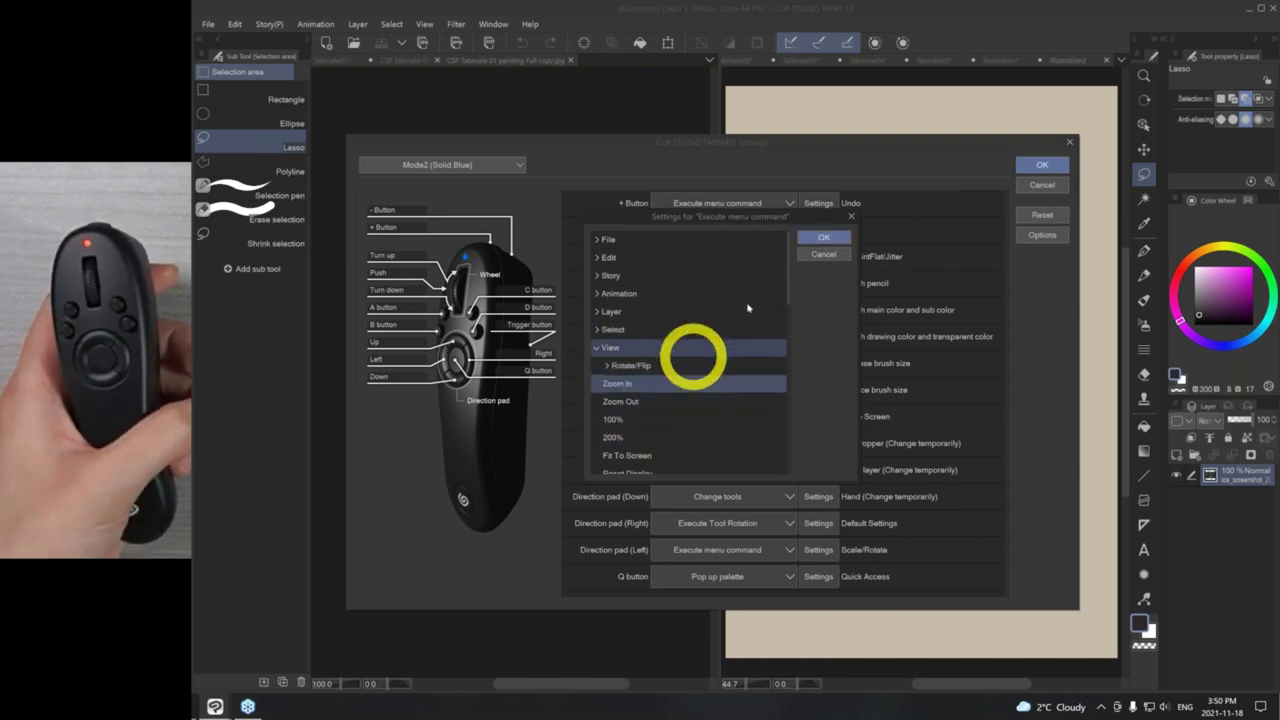
click(835, 233)
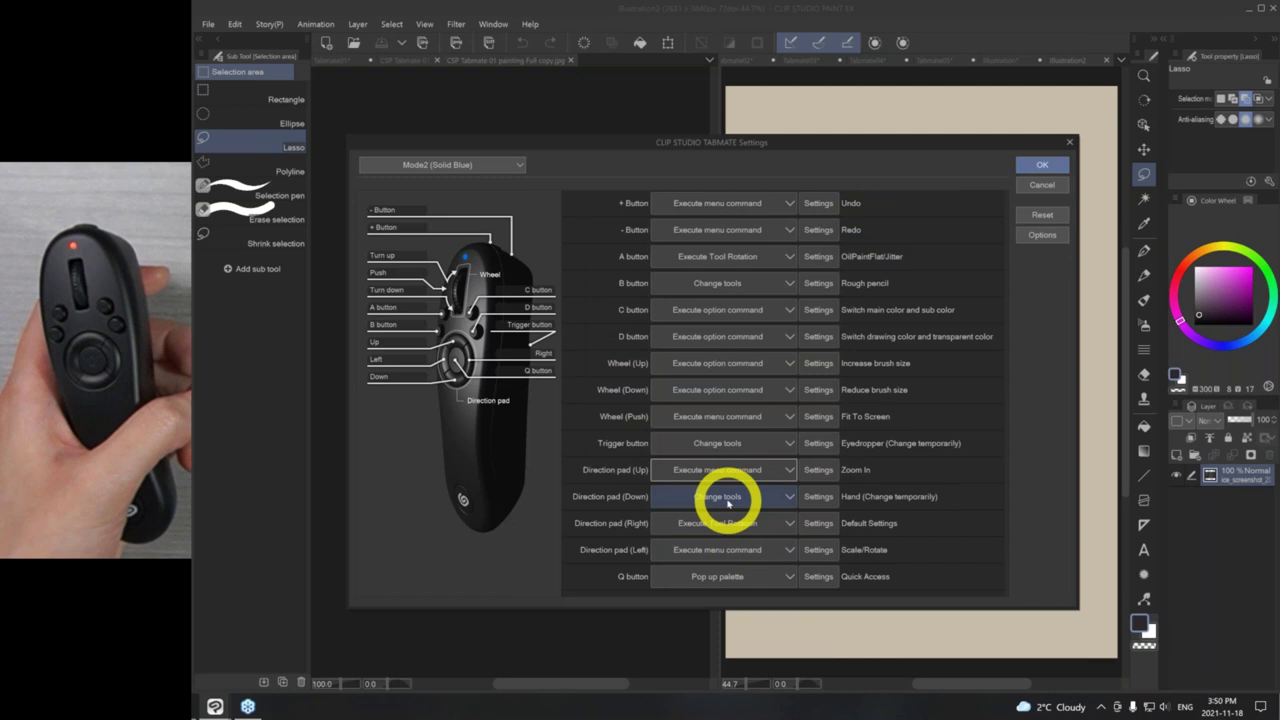
- Set Direction pad (Down) to Execute menu command with Zoom Out from the View commands
click(728, 497)
click(700, 528)
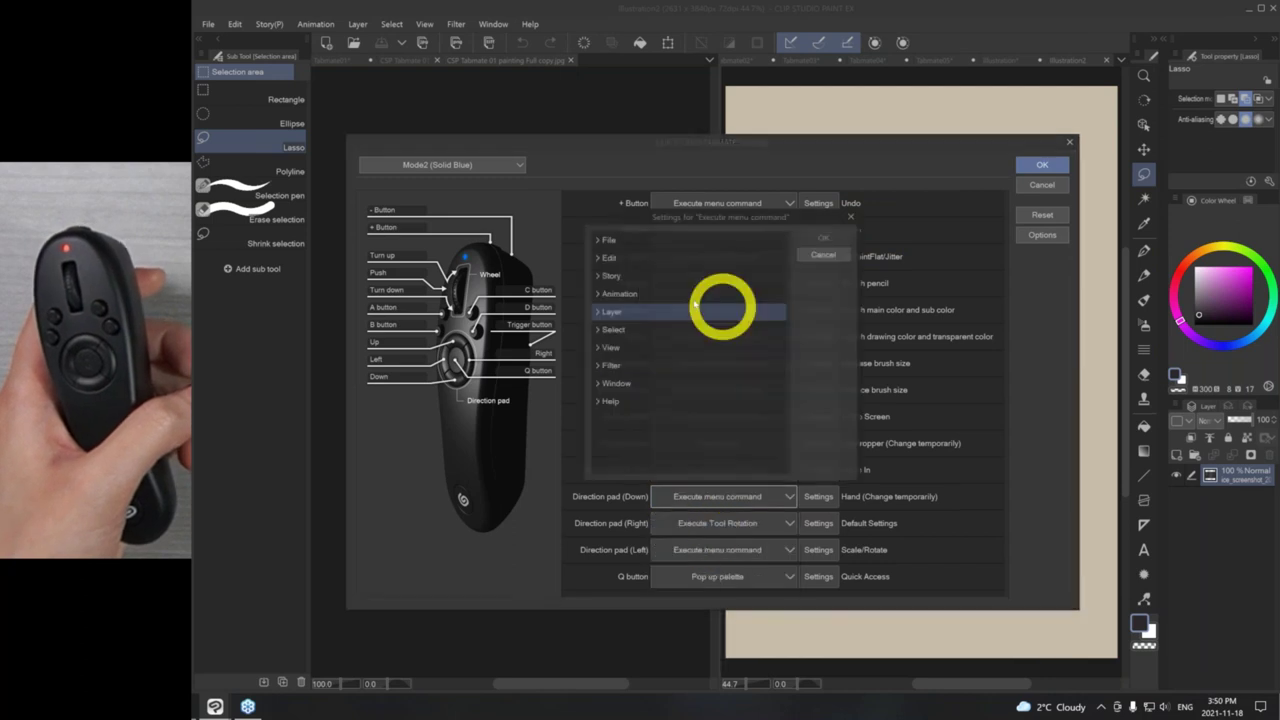
click(599, 259)
click(597, 258)
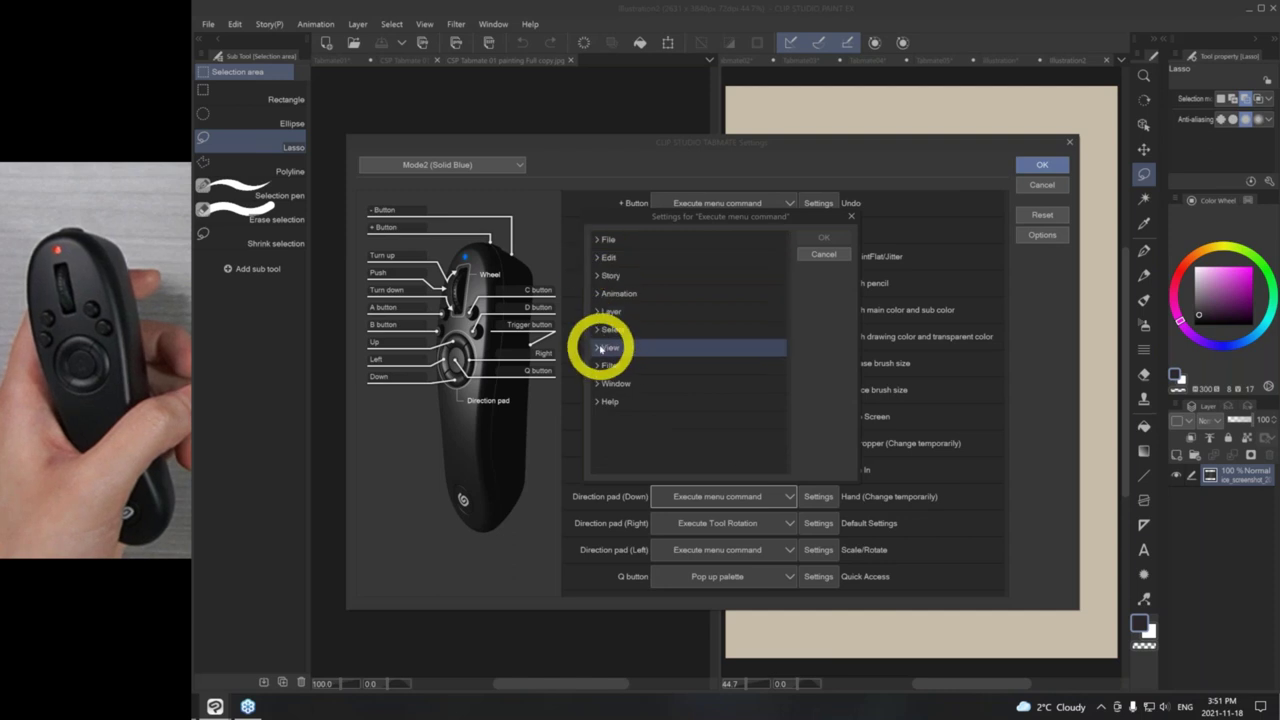
click(611, 401)
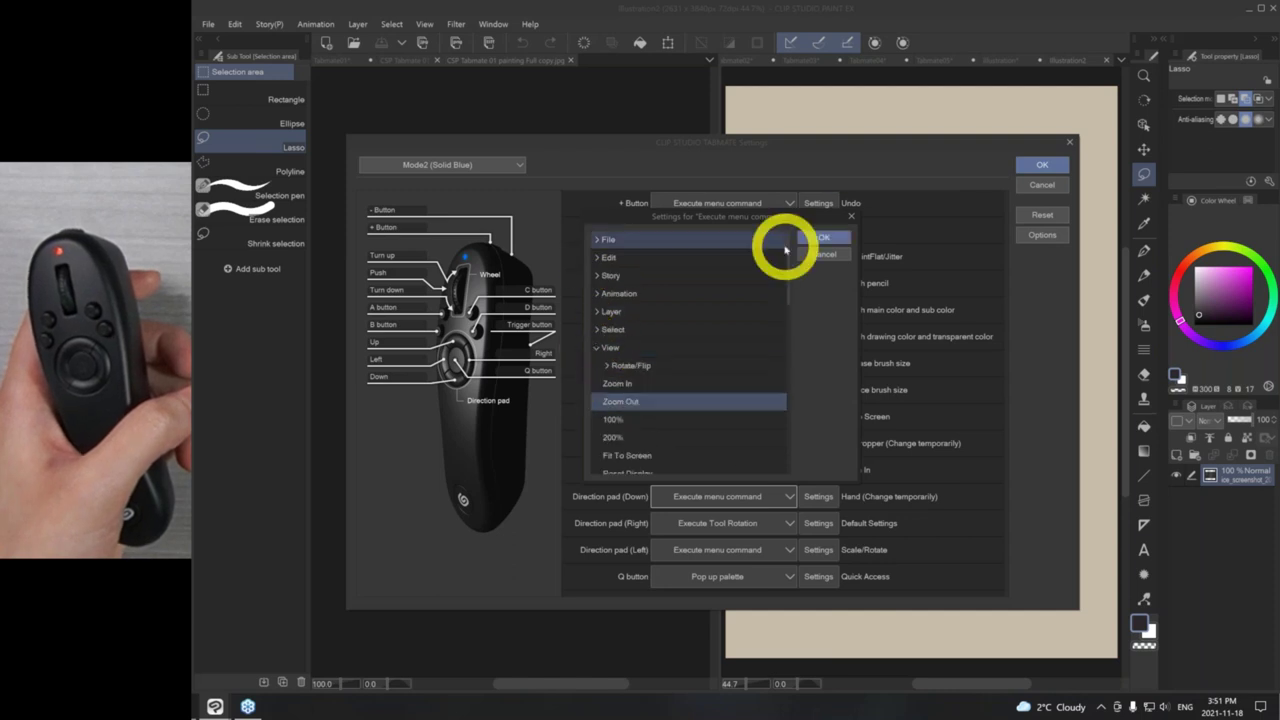
click(827, 237)
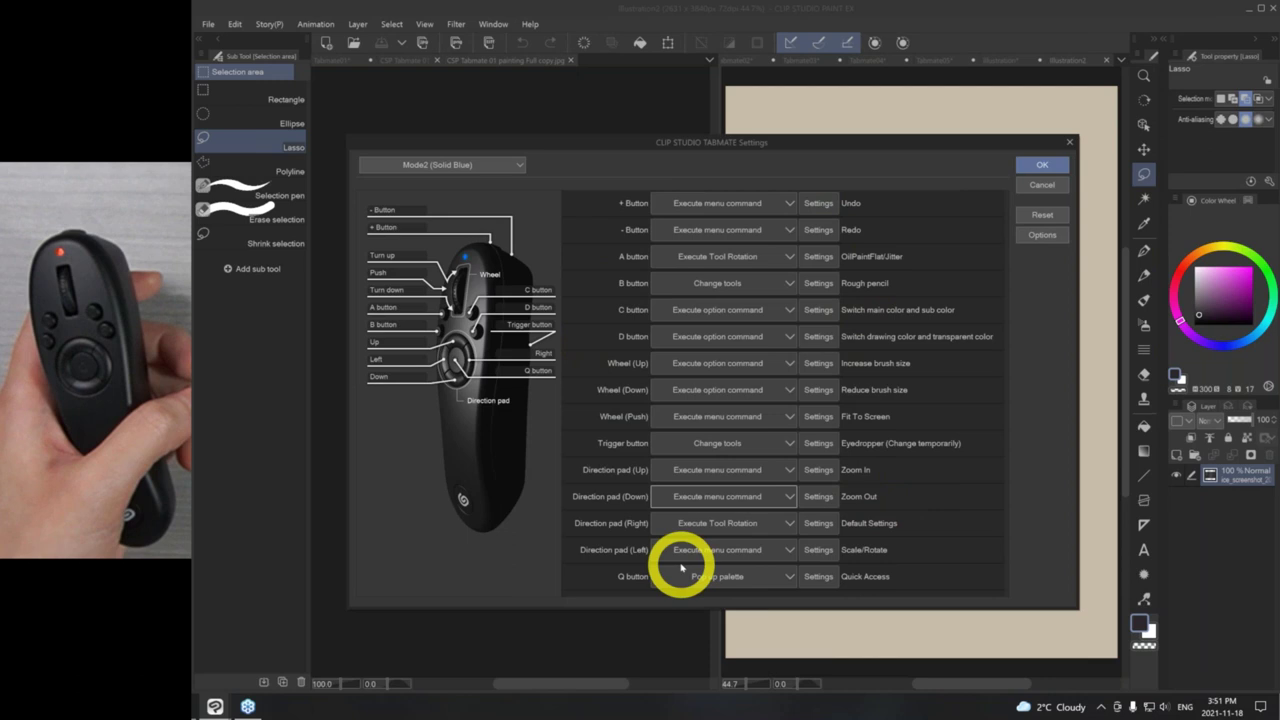
- Set Direction pad (Right) to Execute with repeated taps, and make its first tap change to the Lasso selection tool
click(726, 528)
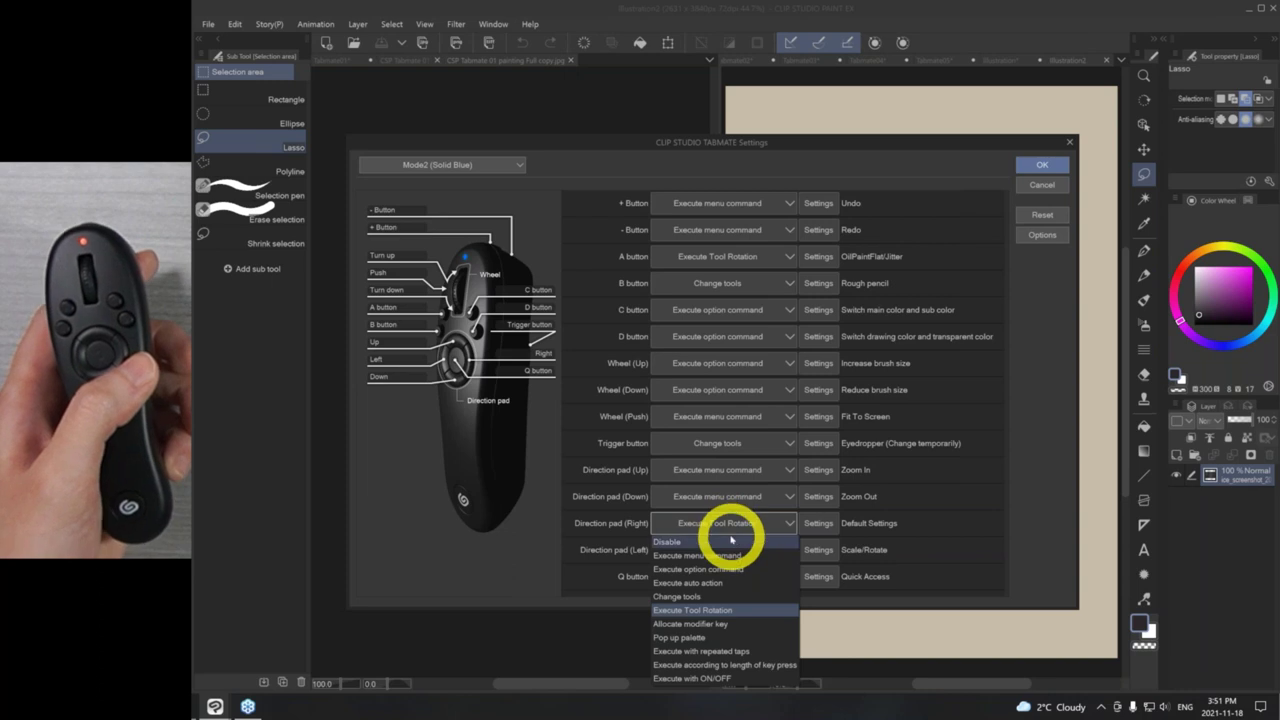
click(751, 655)
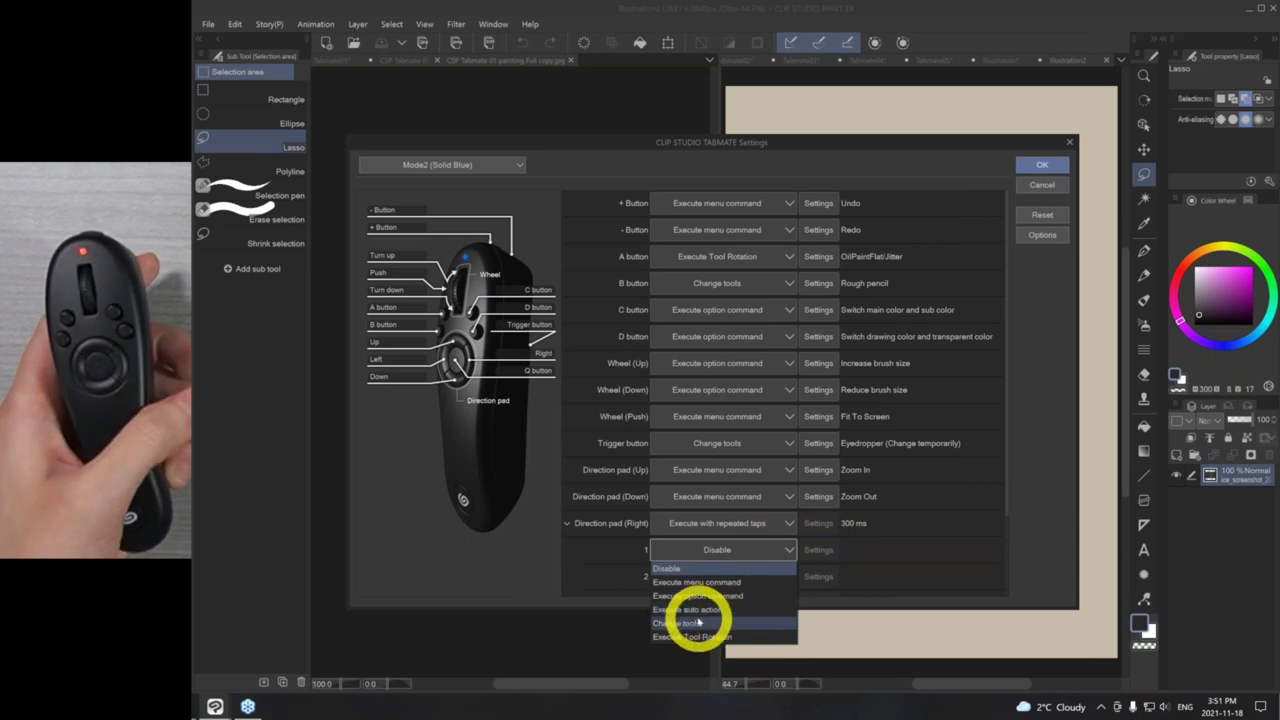
click(697, 623)
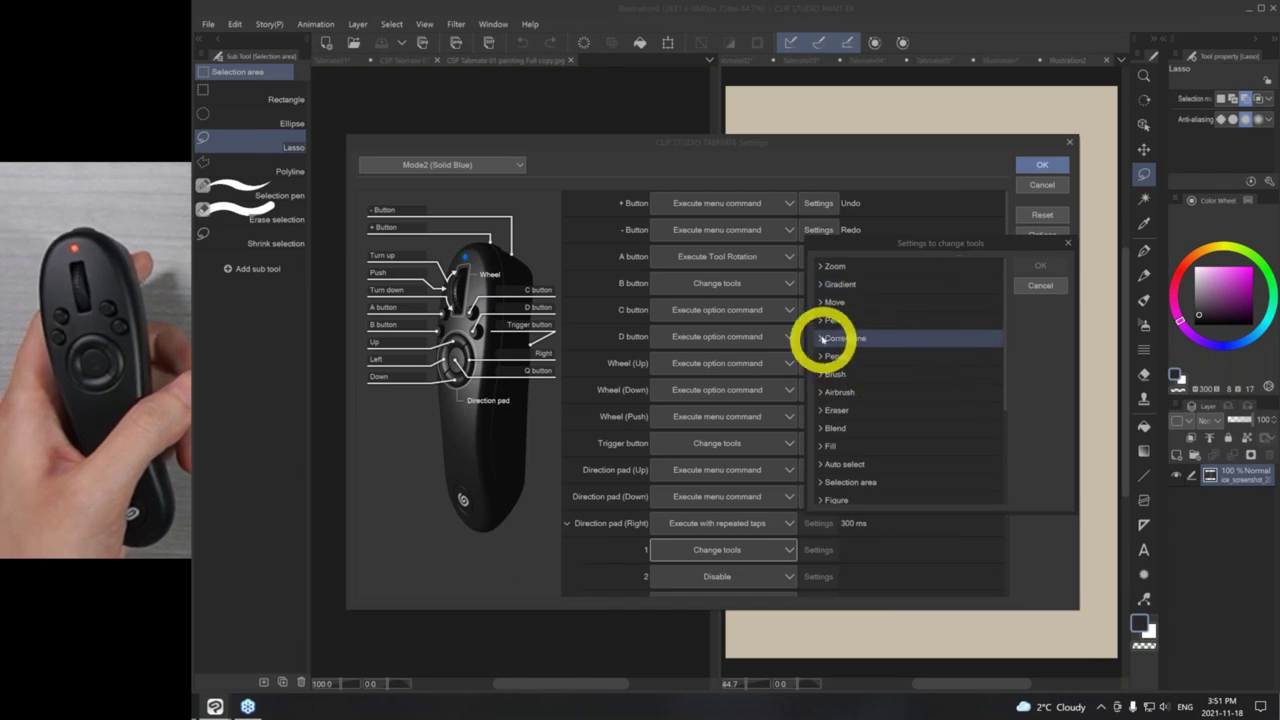
scroll(829, 445, down, 1)
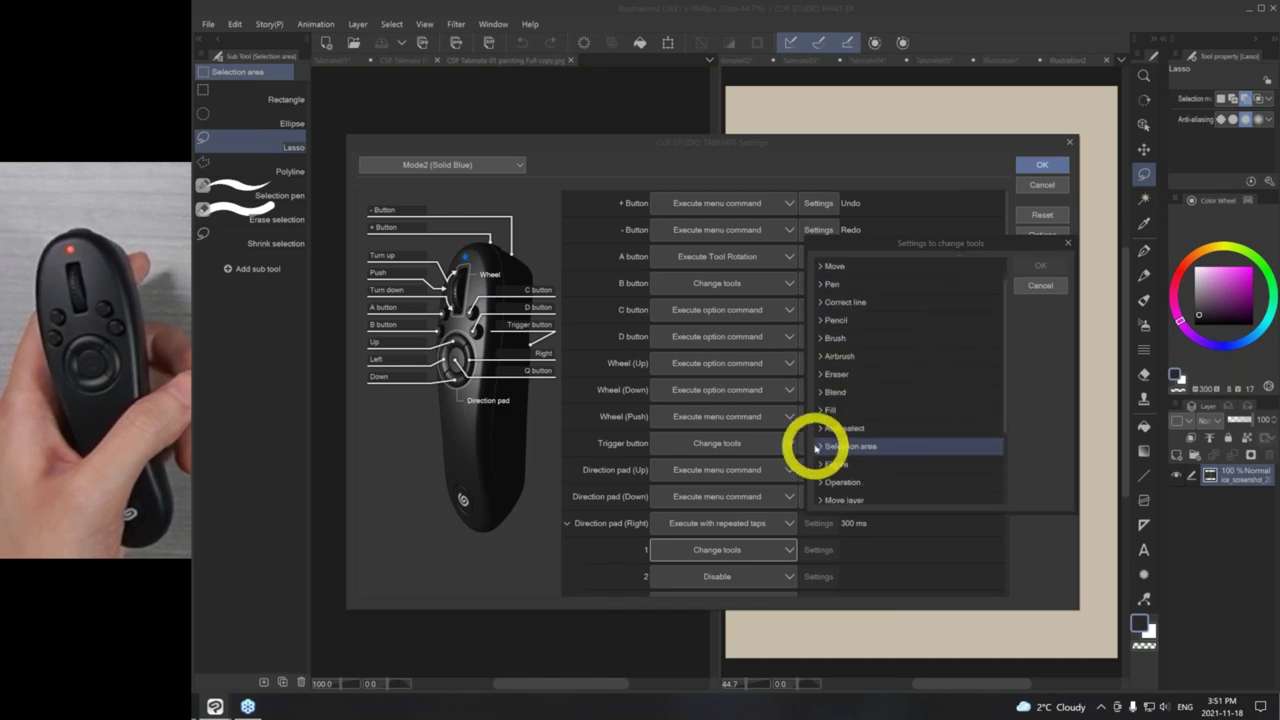
click(817, 449)
scroll(934, 455, down, 2)
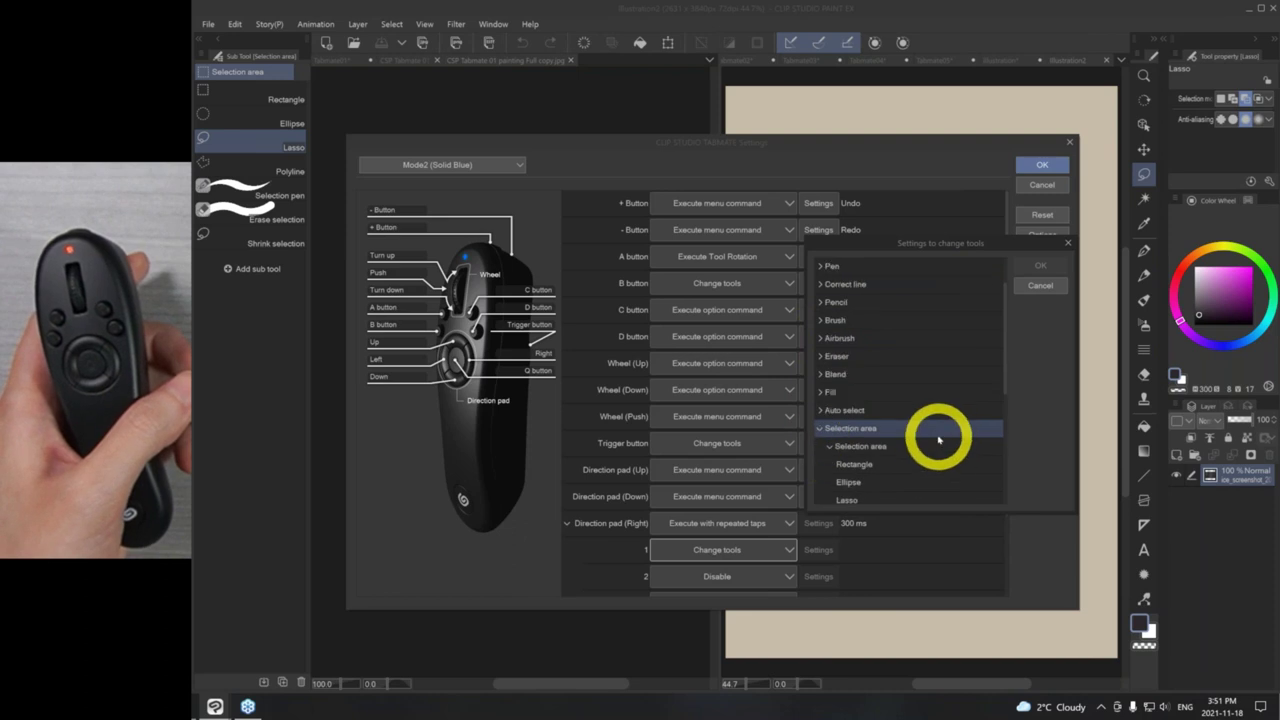
click(856, 466)
click(1040, 265)
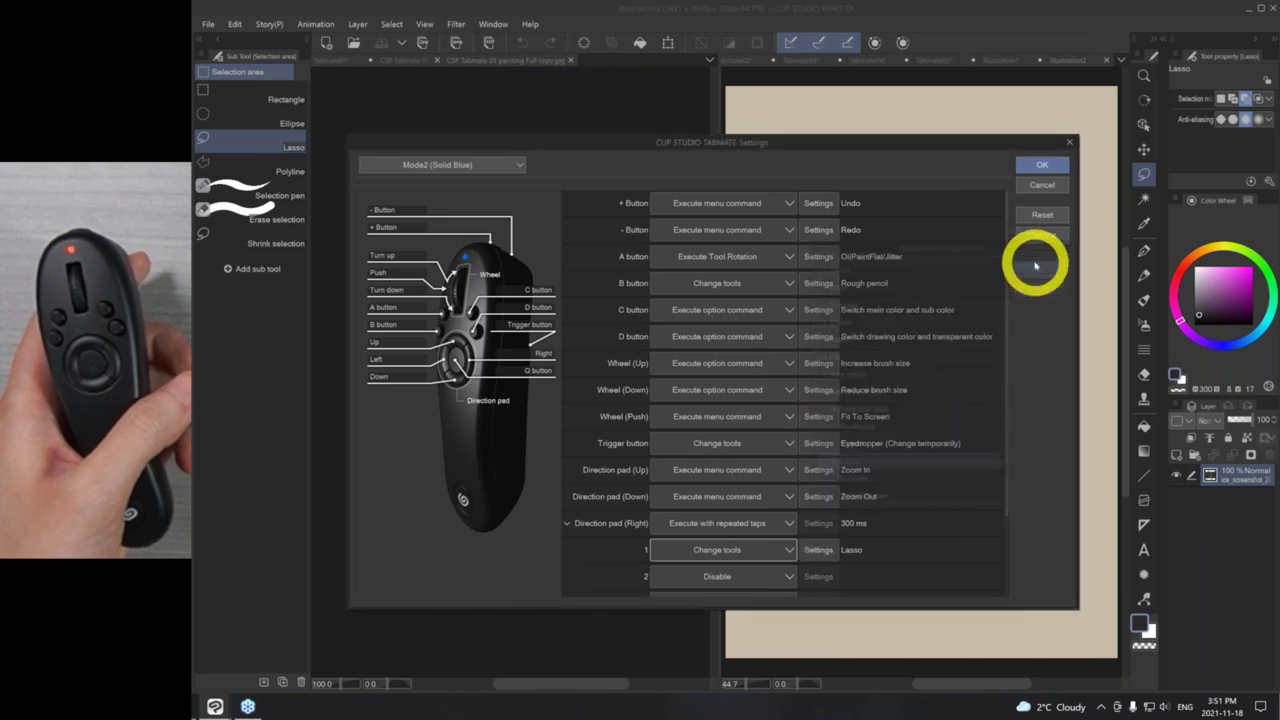
- Assign the Edit menu command Scale/Rotate to the second tap of Direction pad (Right), and collapse its tap list
scroll(906, 507, down, 3)
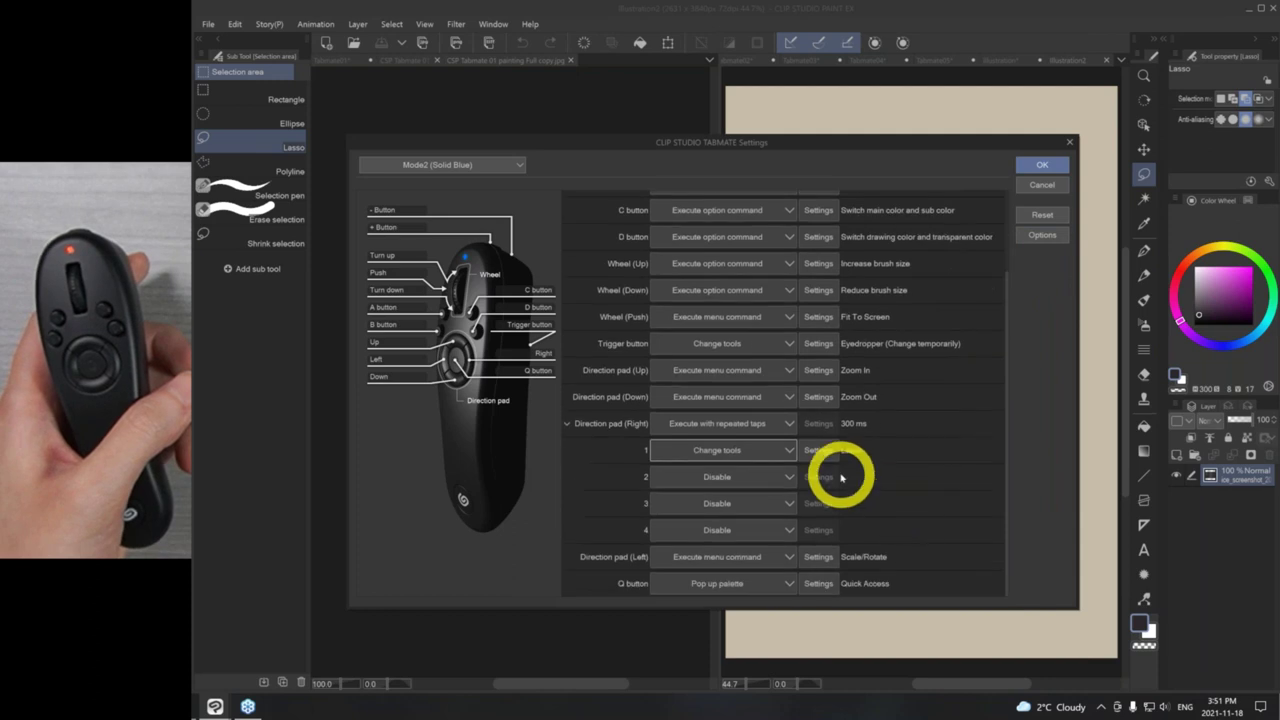
click(776, 478)
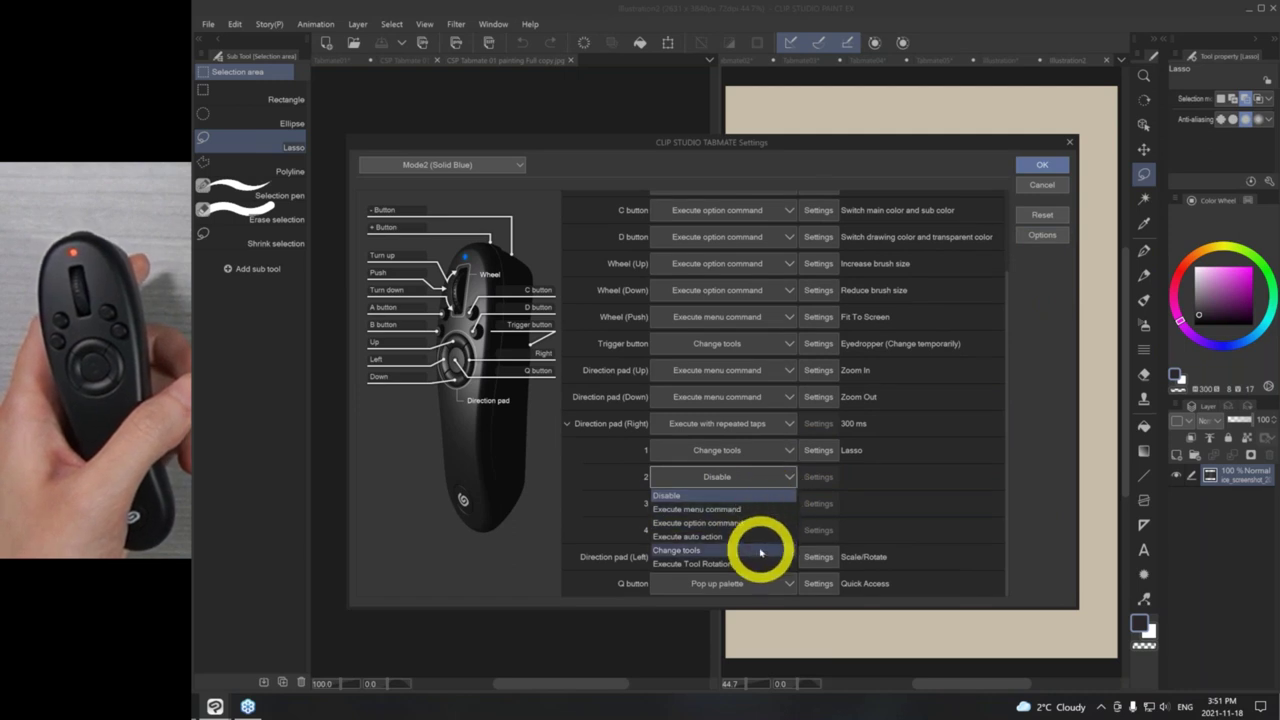
click(749, 510)
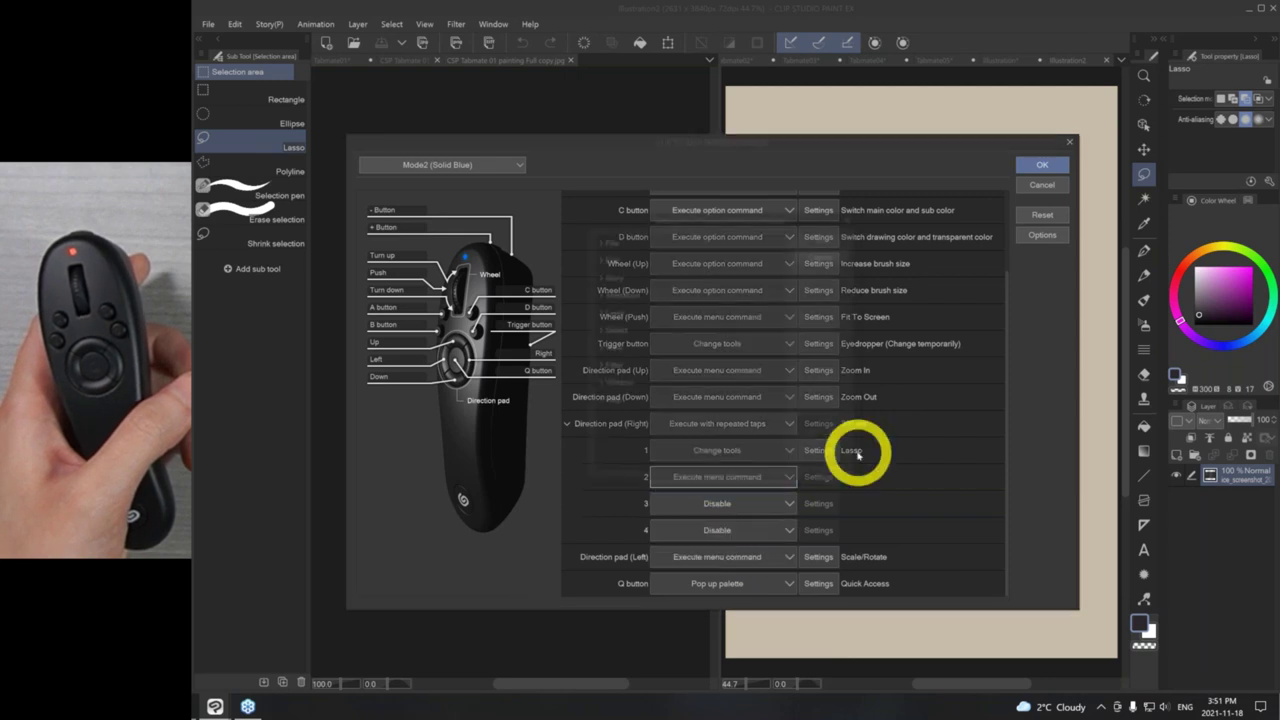
click(818, 477)
click(600, 257)
scroll(690, 360, down, 3)
scroll(703, 380, down, 2)
scroll(703, 377, up, 2)
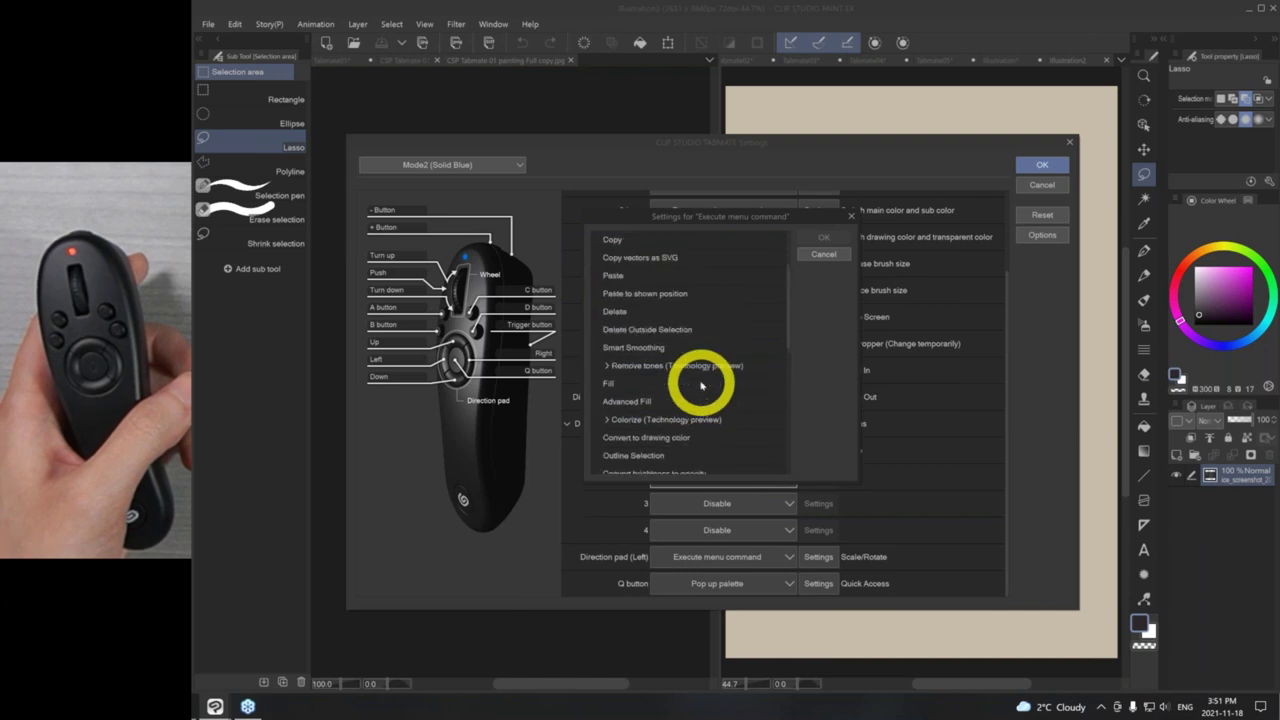
scroll(701, 387, down, 4)
click(607, 401)
scroll(660, 350, down, 1)
click(651, 366)
click(822, 235)
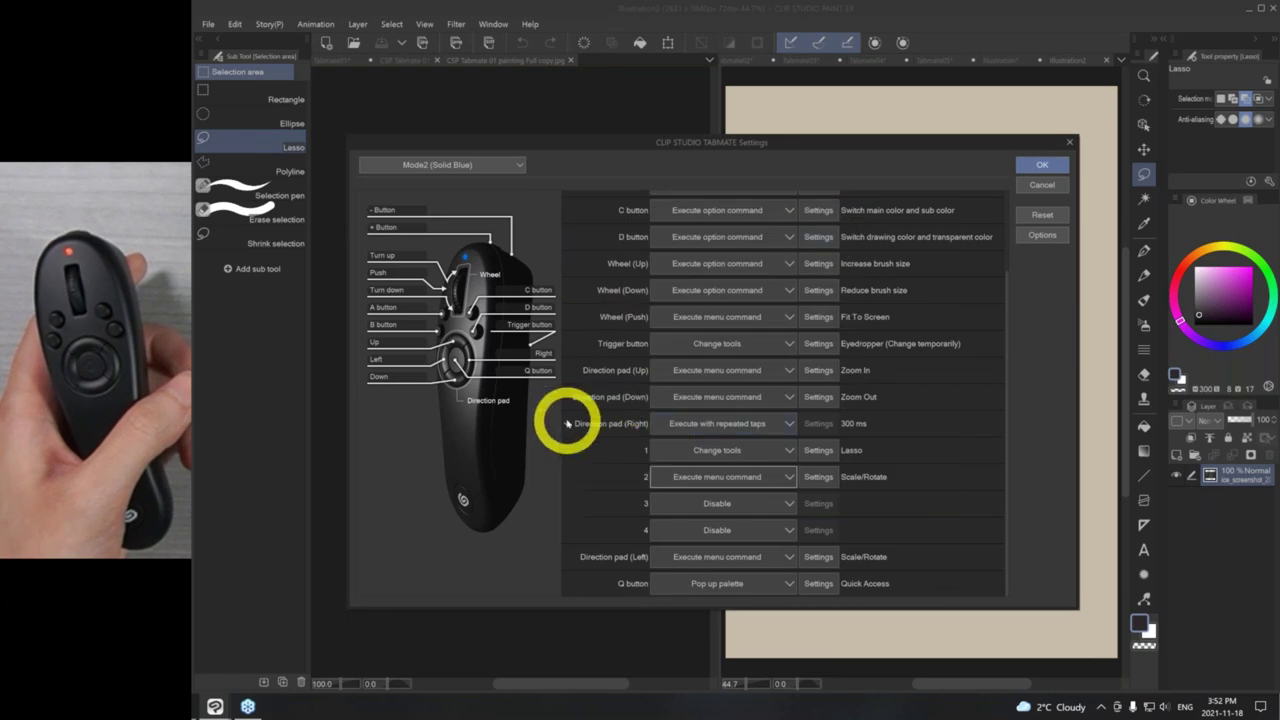
click(566, 424)
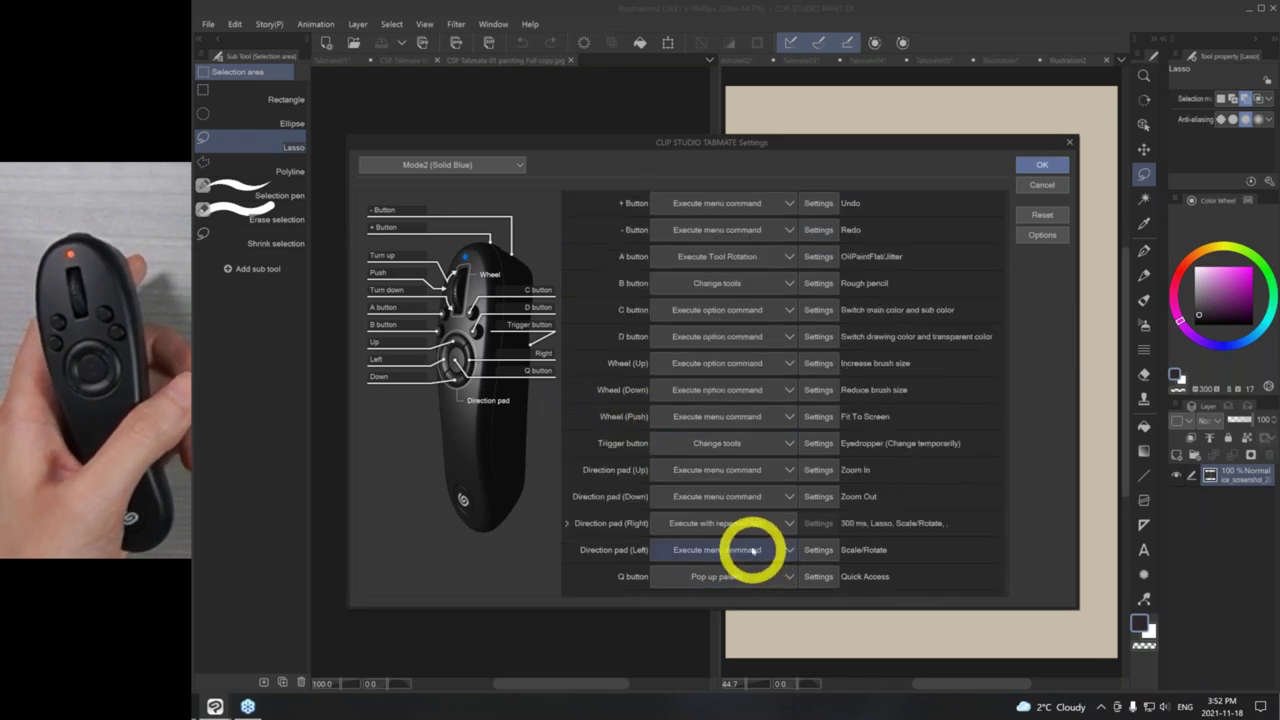
- Set Direction pad (Left) to Change tools with the Move layer tool, keeping it as a temporary switch
click(754, 548)
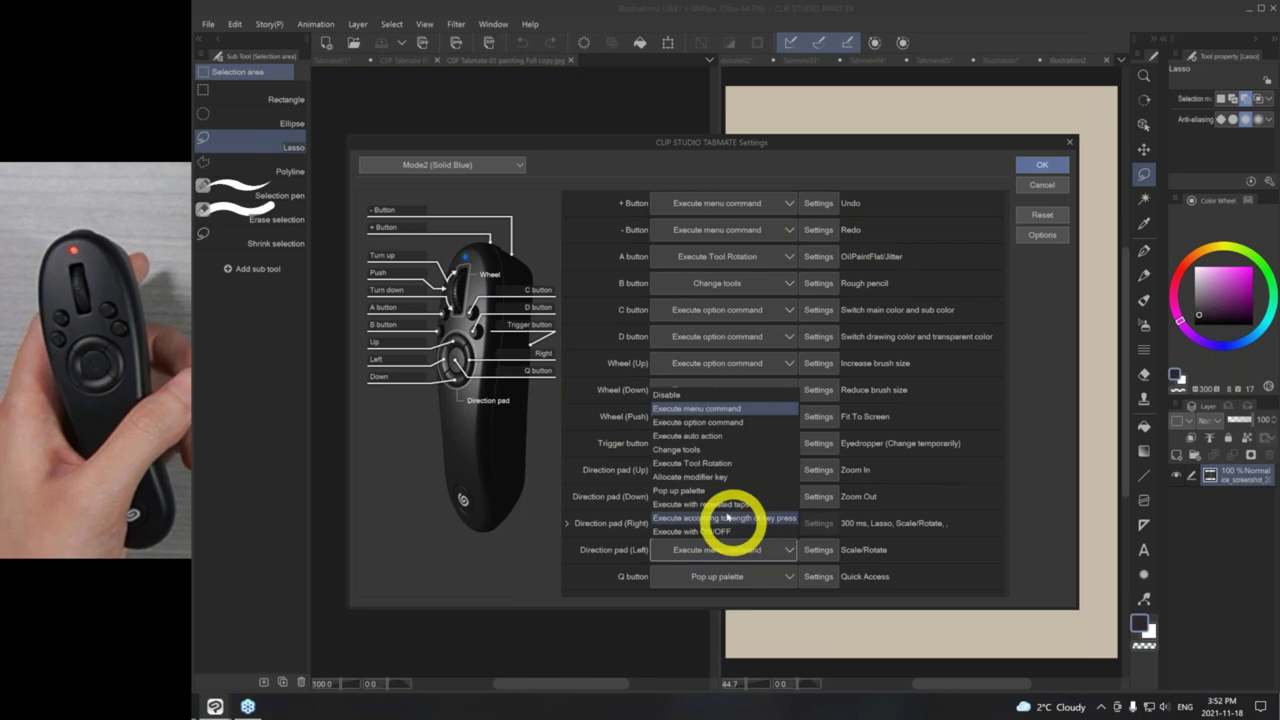
click(711, 452)
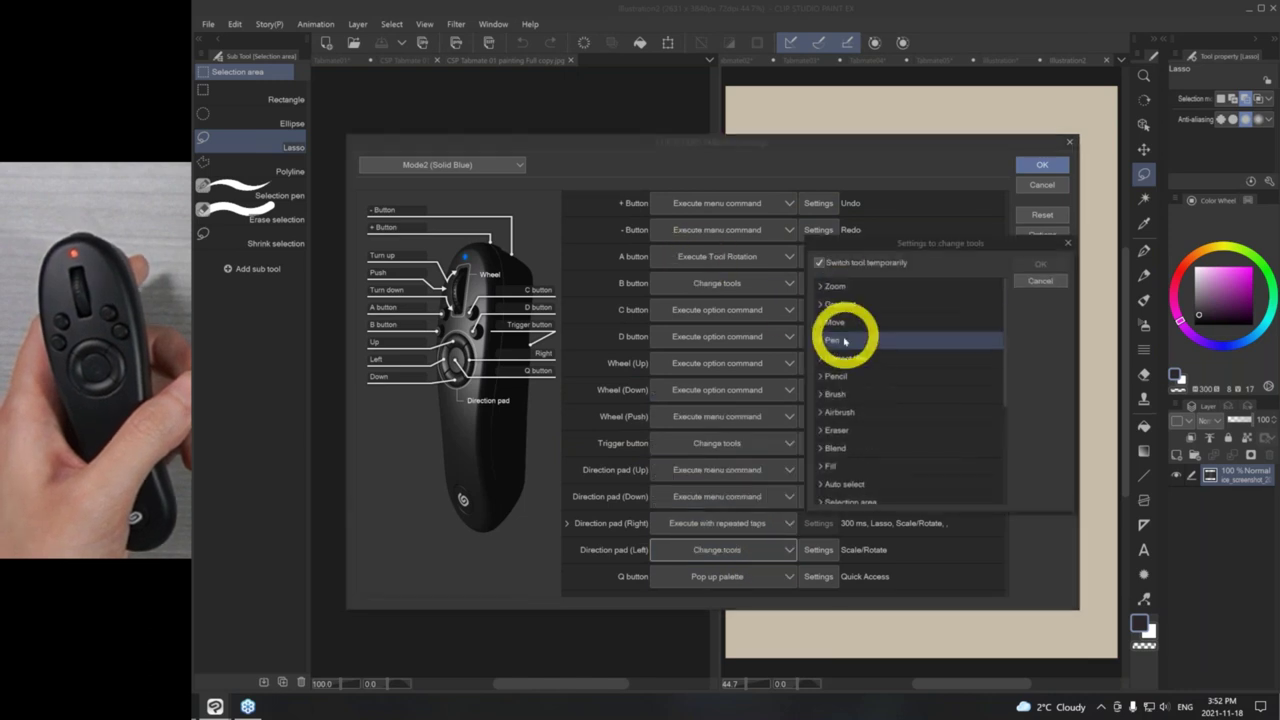
scroll(886, 457, down, 3)
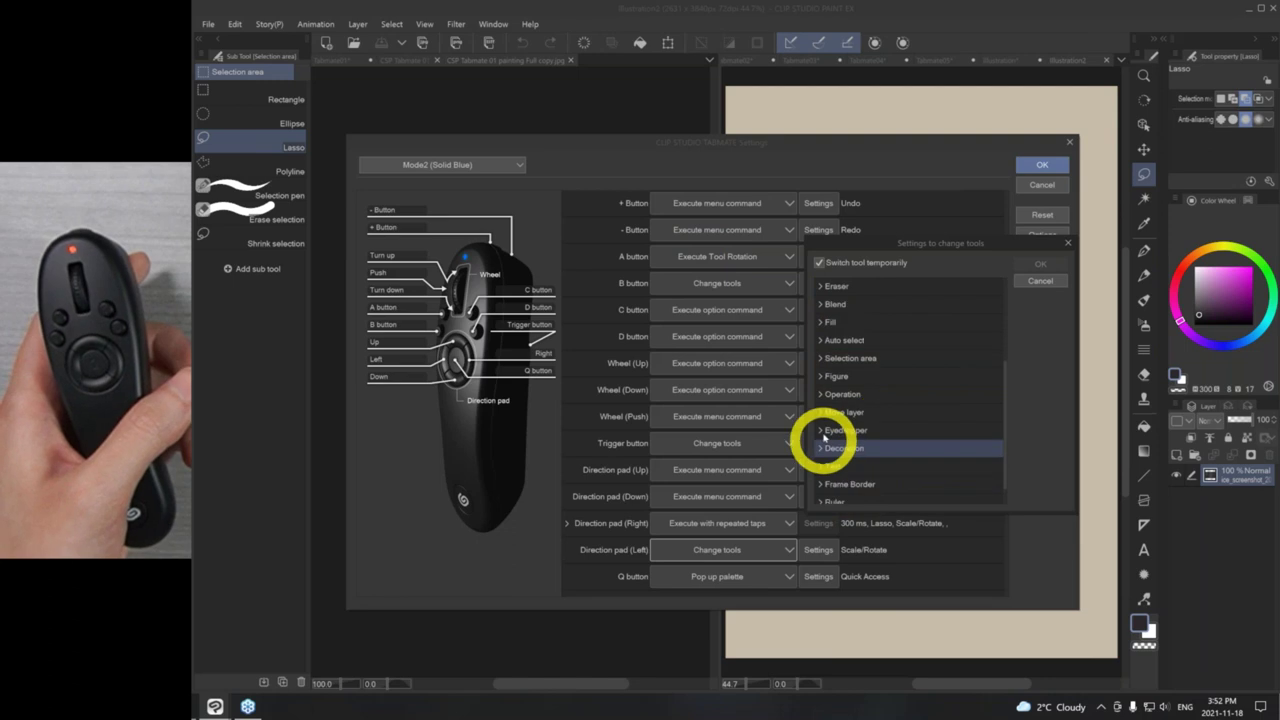
click(822, 411)
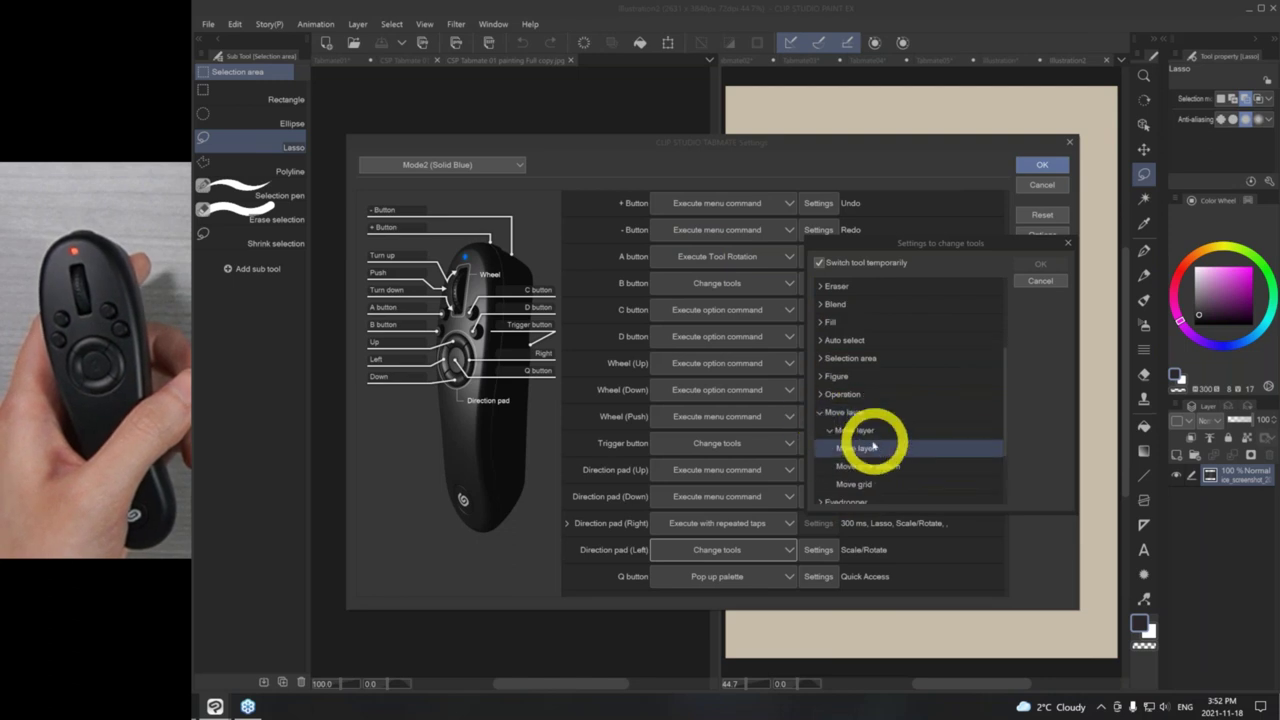
click(873, 437)
click(1060, 262)
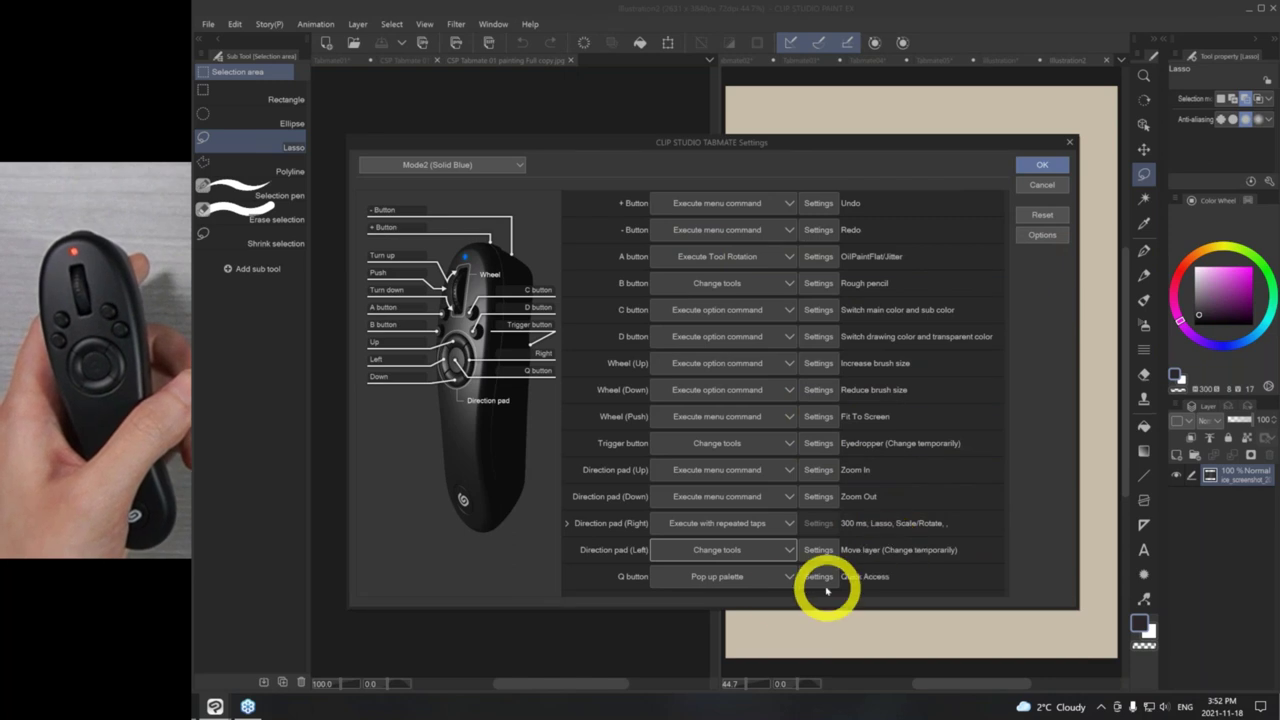
- Keep the Q button on Pop up palette with Quick Access, and apply the TABMATE settings
click(757, 580)
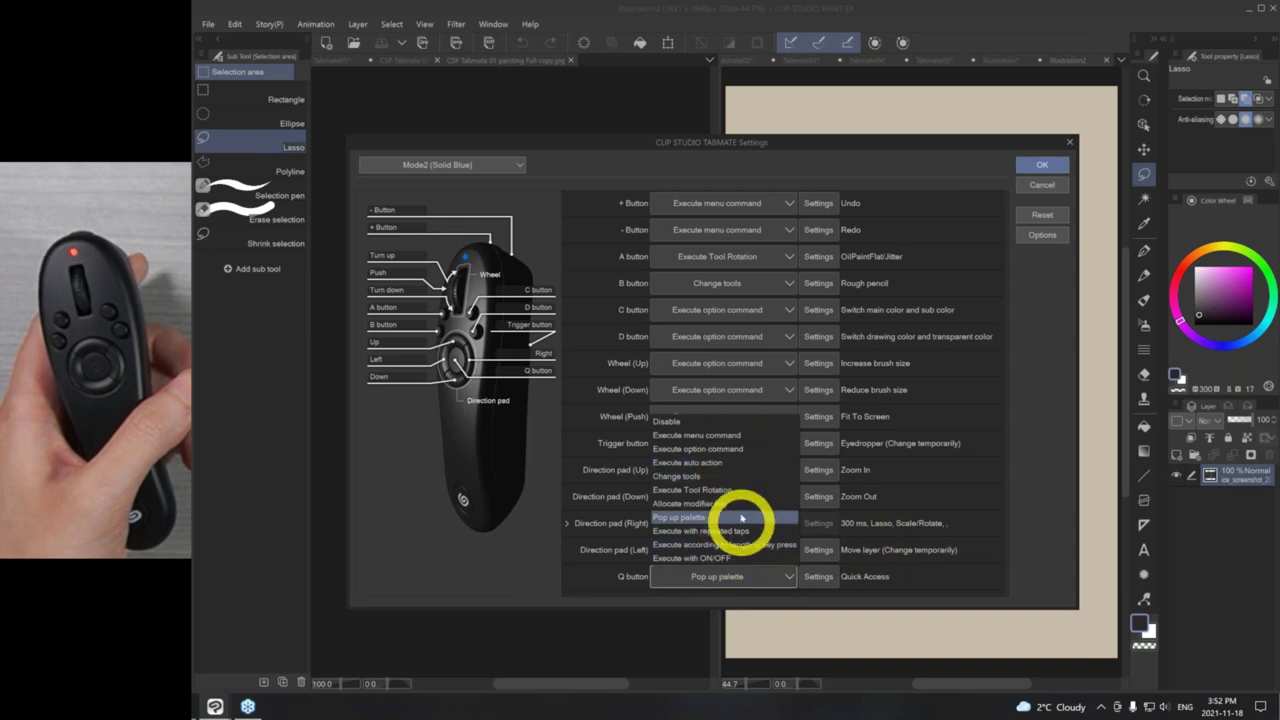
click(762, 592)
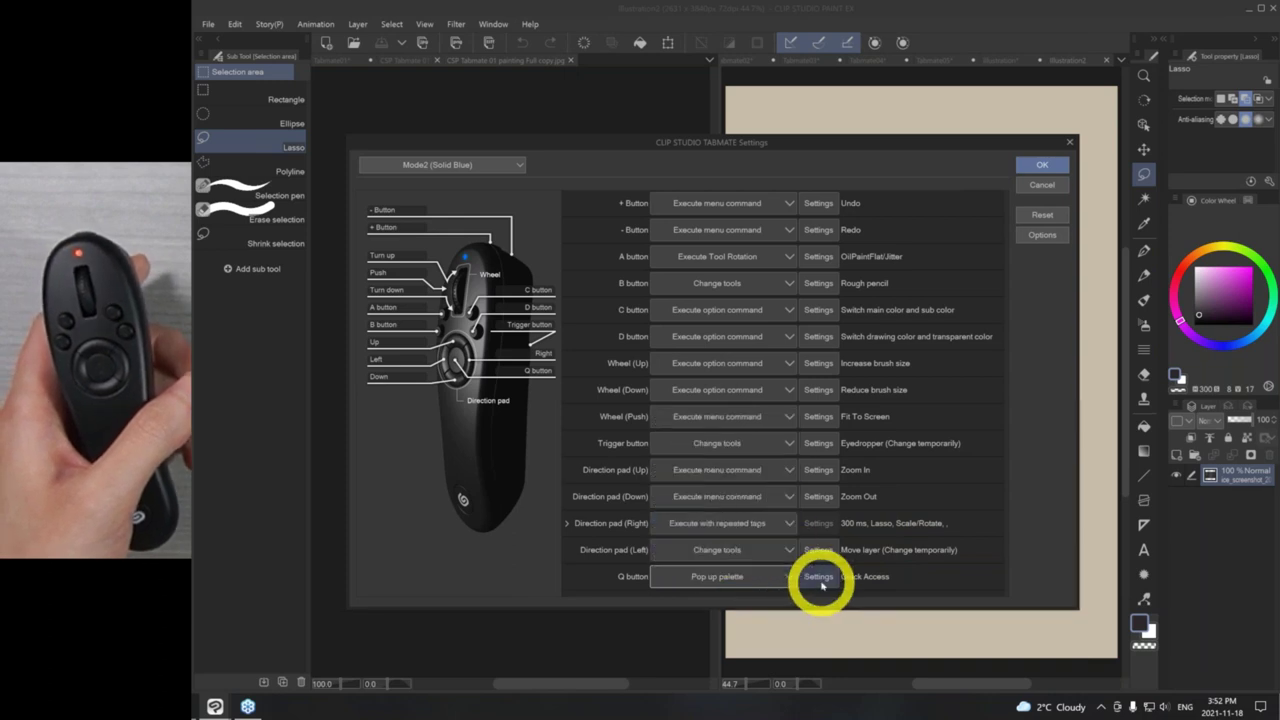
click(817, 579)
click(621, 281)
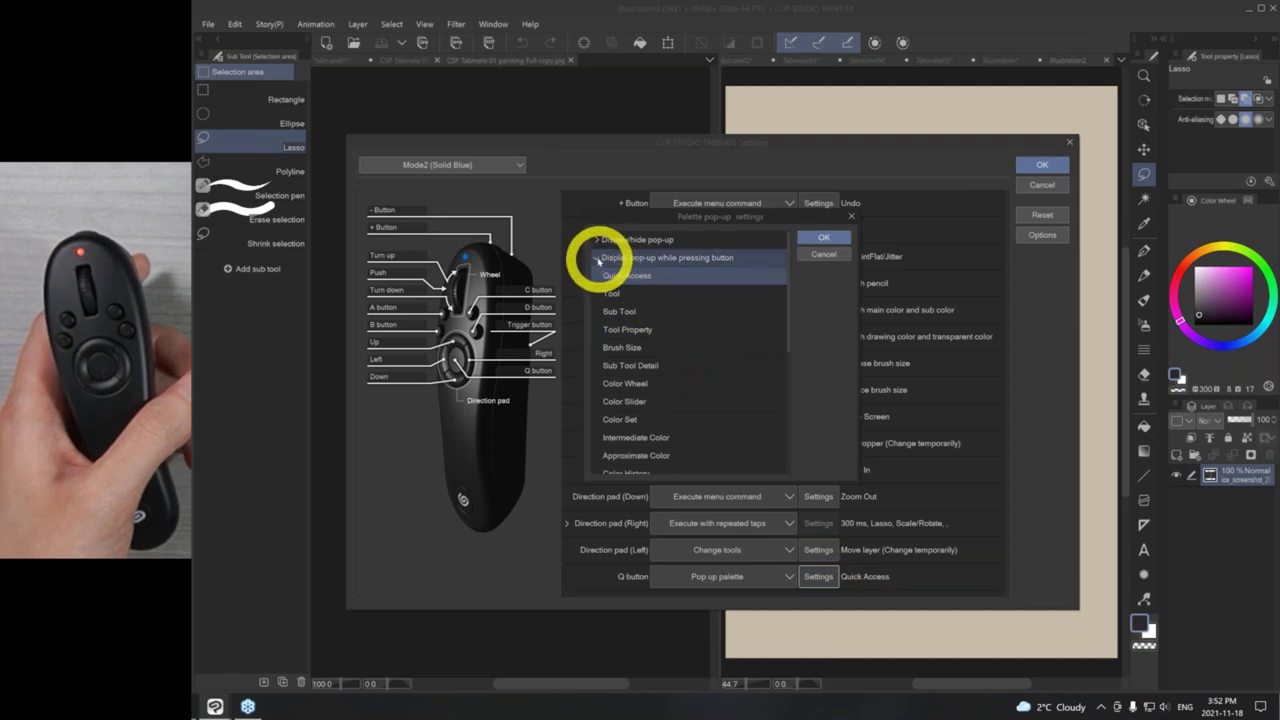
click(597, 240)
click(597, 240)
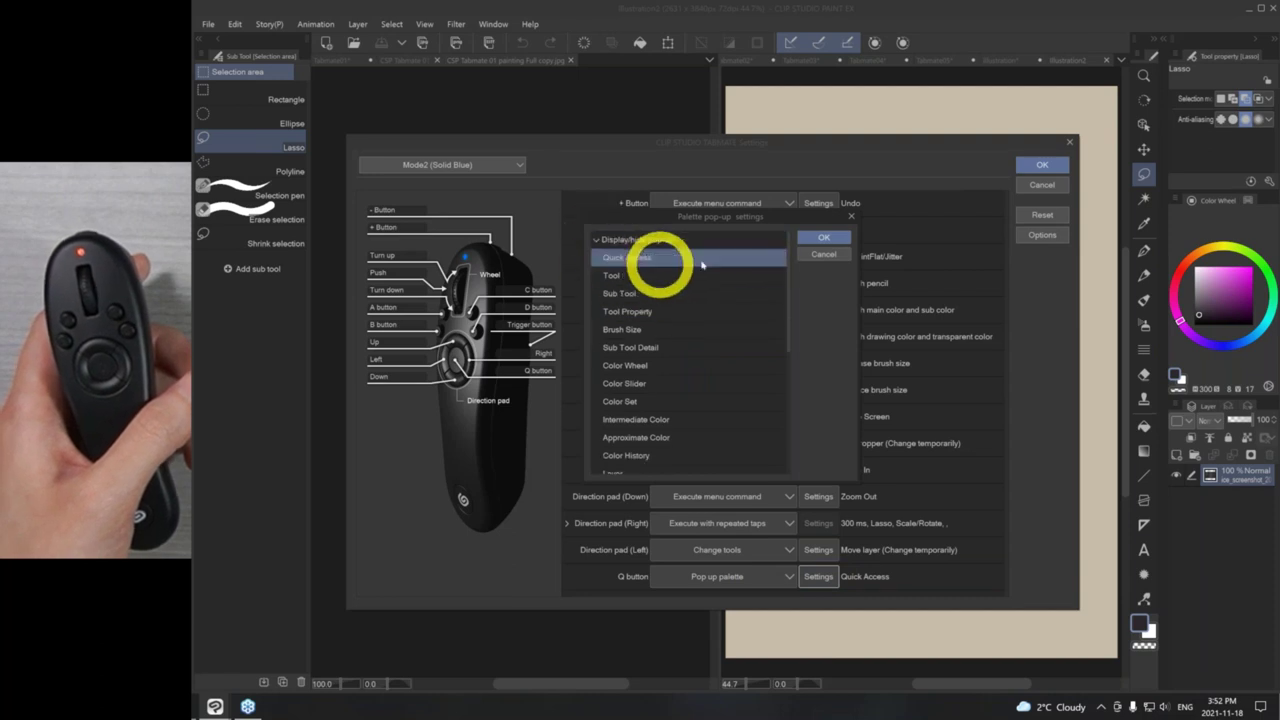
click(838, 237)
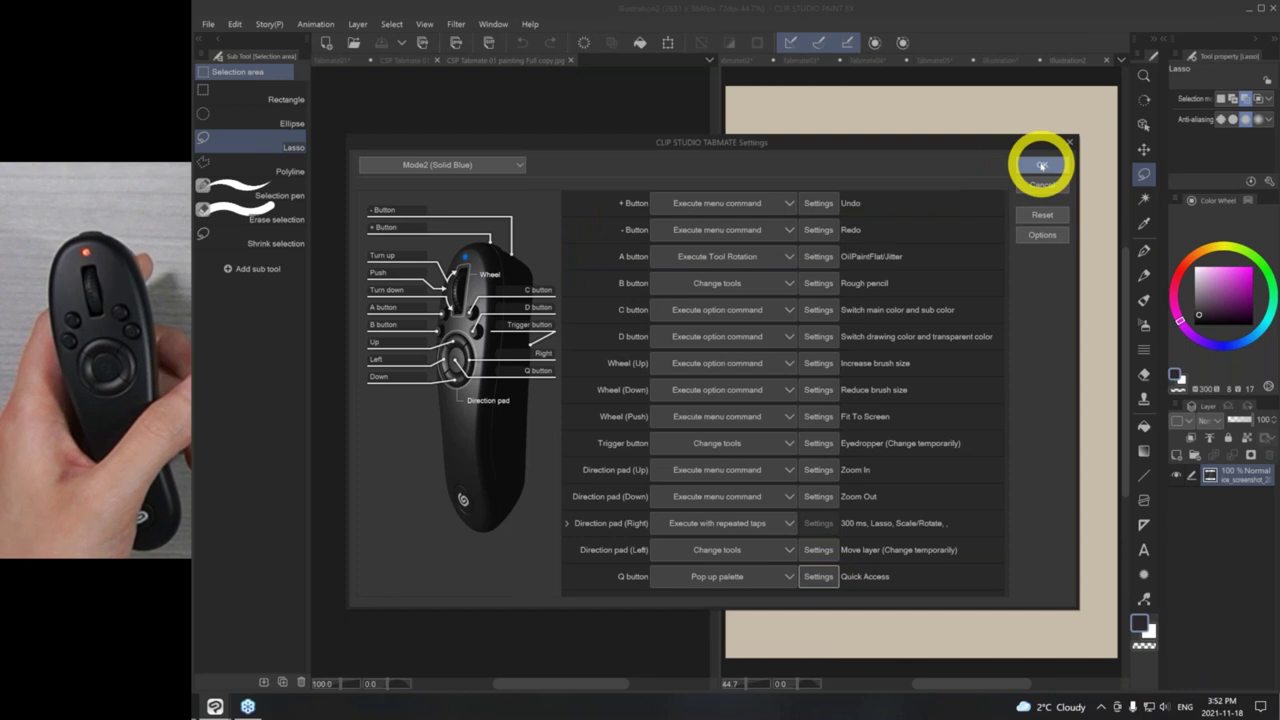
click(1041, 166)
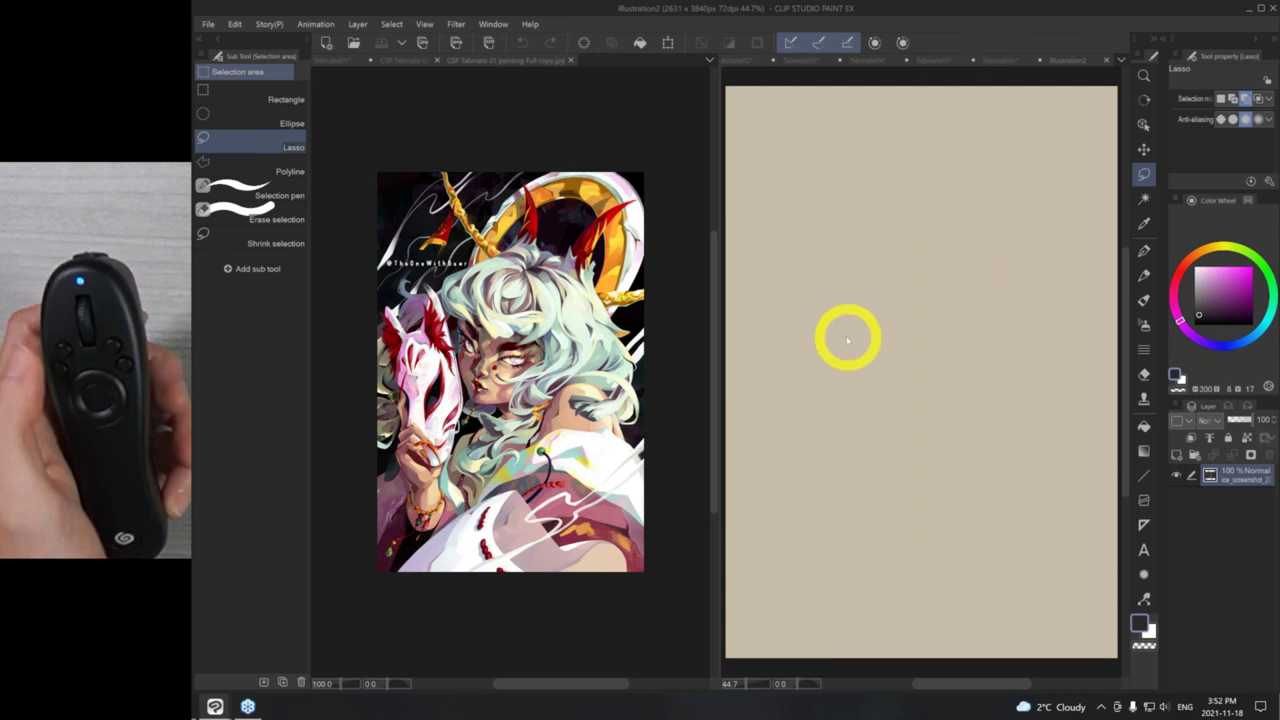
- Test the assigned tools by switching to the Oil paint flat brush and to the Rough pencil
key(b)
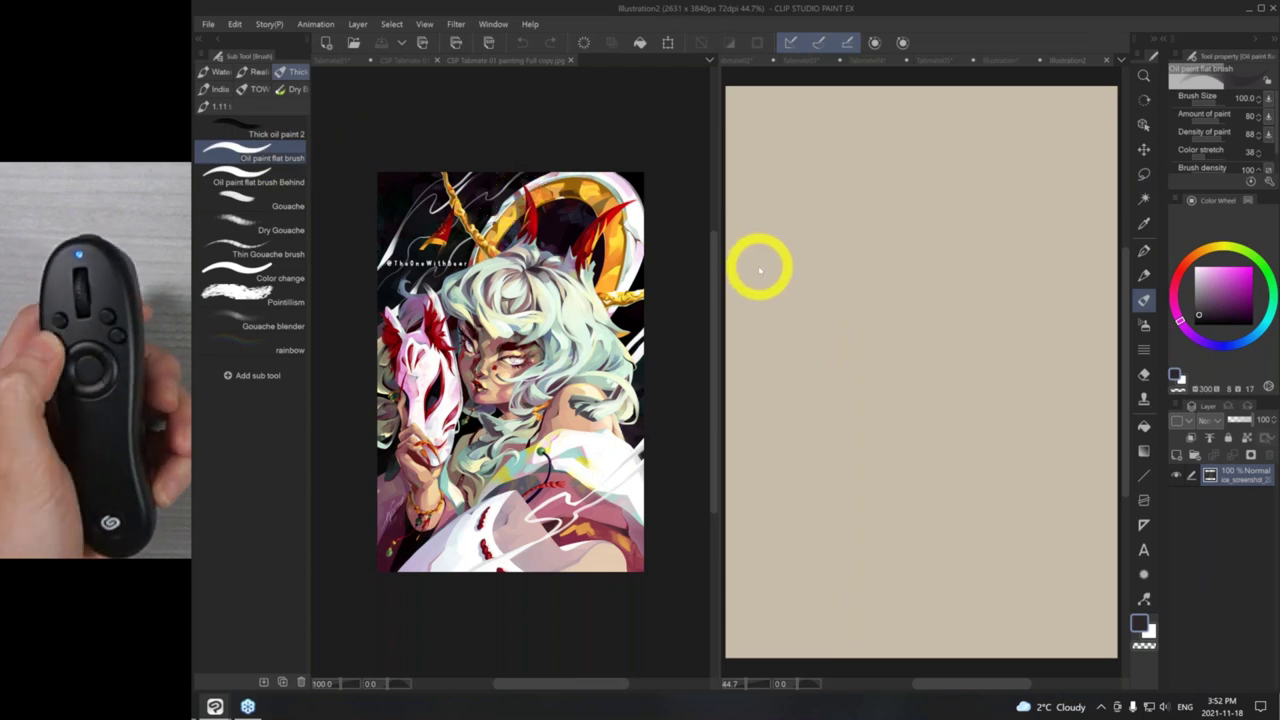
key(p)
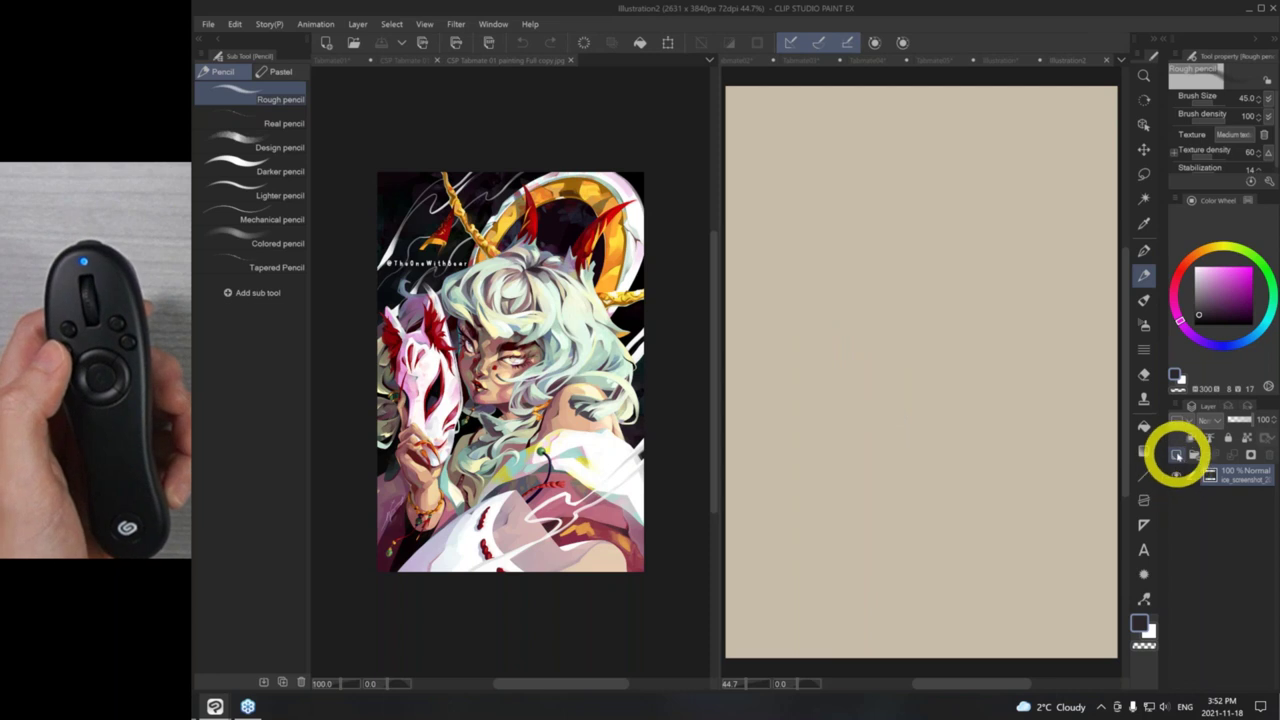
- Add a raster layer, and sketch the oval head and muzzle outlines of a bear on the Illustration2 canvas with the Rough pencil
click(1176, 455)
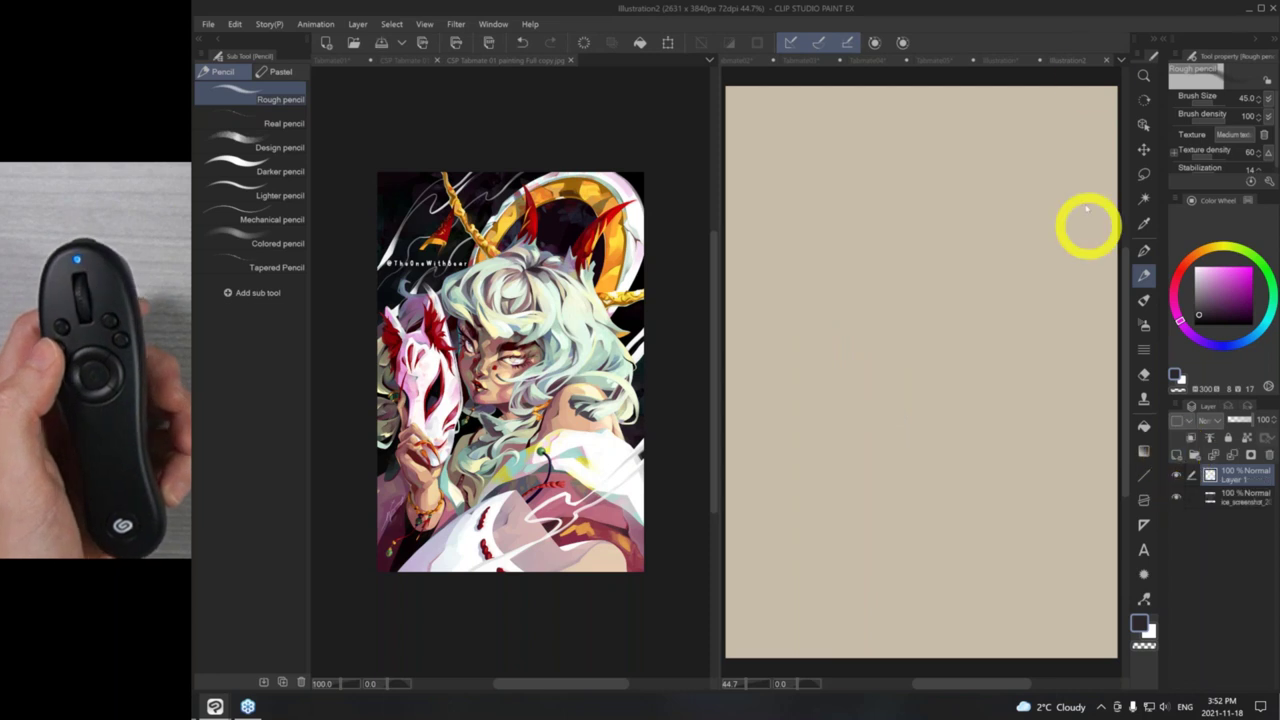
click(1082, 64)
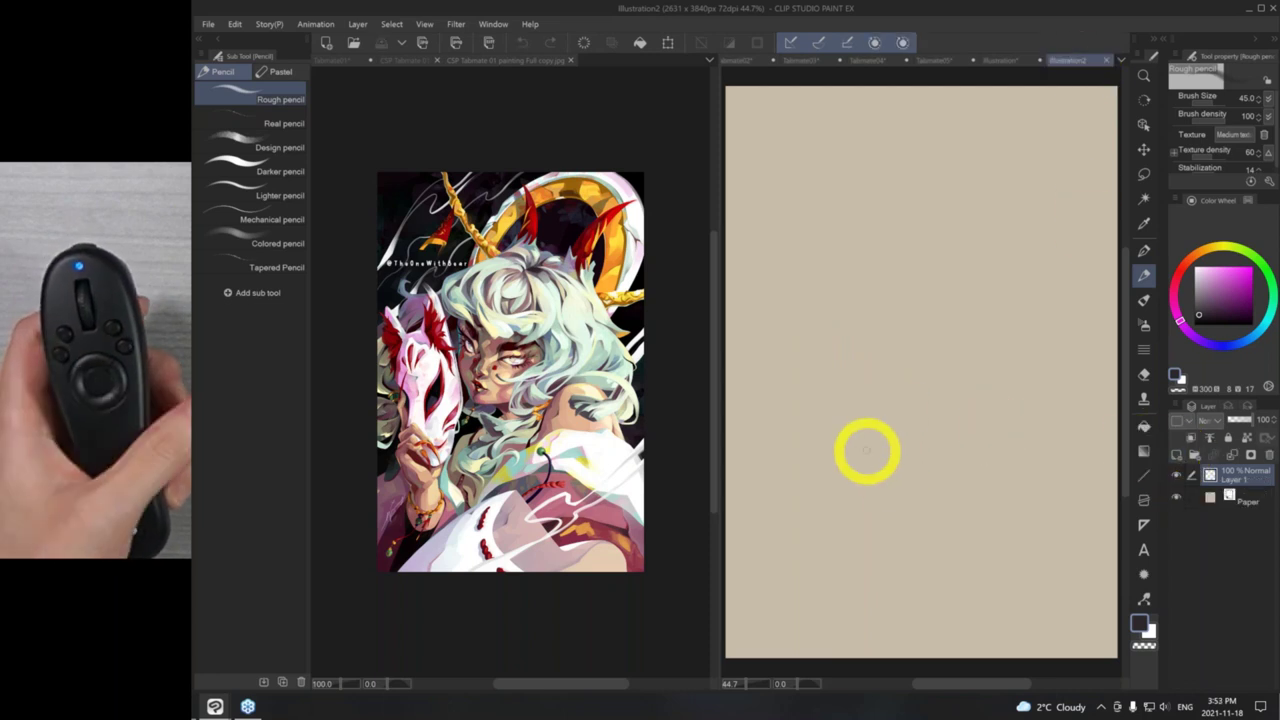
mouse_move(860, 466)
mouse_down()
mouse_move(764, 403)
mouse_move(991, 241)
mouse_move(1061, 423)
mouse_move(856, 466)
mouse_move(897, 308)
mouse_move(954, 451)
mouse_up()
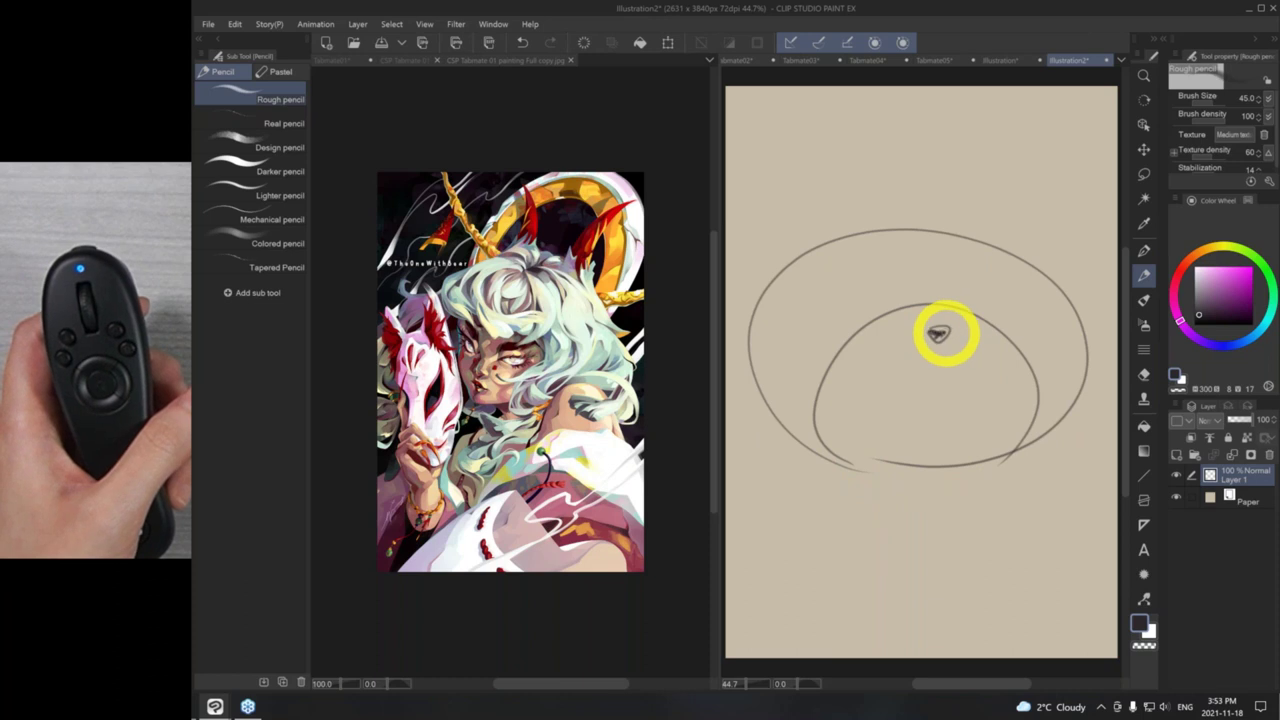
- Sketch the bear's nose, mouth and eyes on the face, and add two rounded ears on the head
mouse_move(938, 345)
mouse_down()
mouse_move(937, 436)
mouse_move(924, 421)
mouse_move(980, 413)
mouse_up()
mouse_move(843, 292)
mouse_down()
mouse_move(845, 312)
mouse_move(852, 296)
mouse_up()
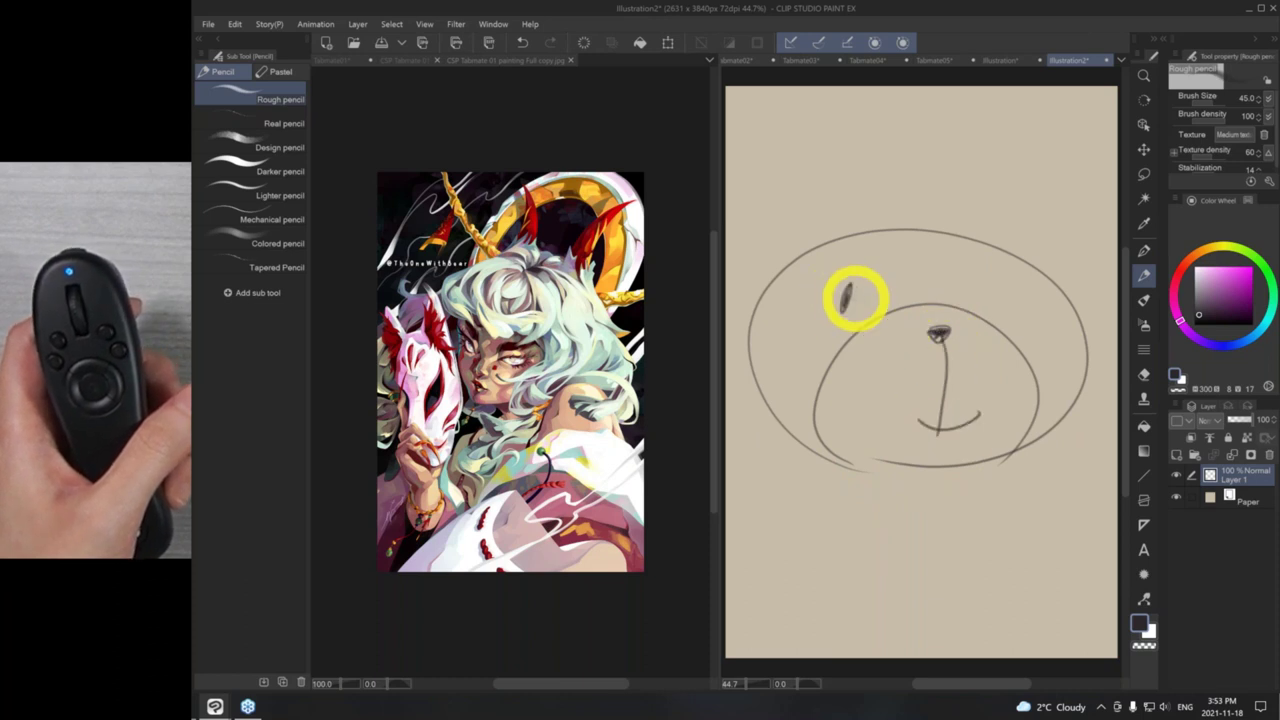
mouse_move(774, 280)
mouse_down()
mouse_move(785, 220)
mouse_move(800, 250)
mouse_up()
mouse_move(997, 249)
mouse_down()
mouse_move(1043, 254)
mouse_move(1011, 251)
mouse_move(1023, 249)
mouse_up()
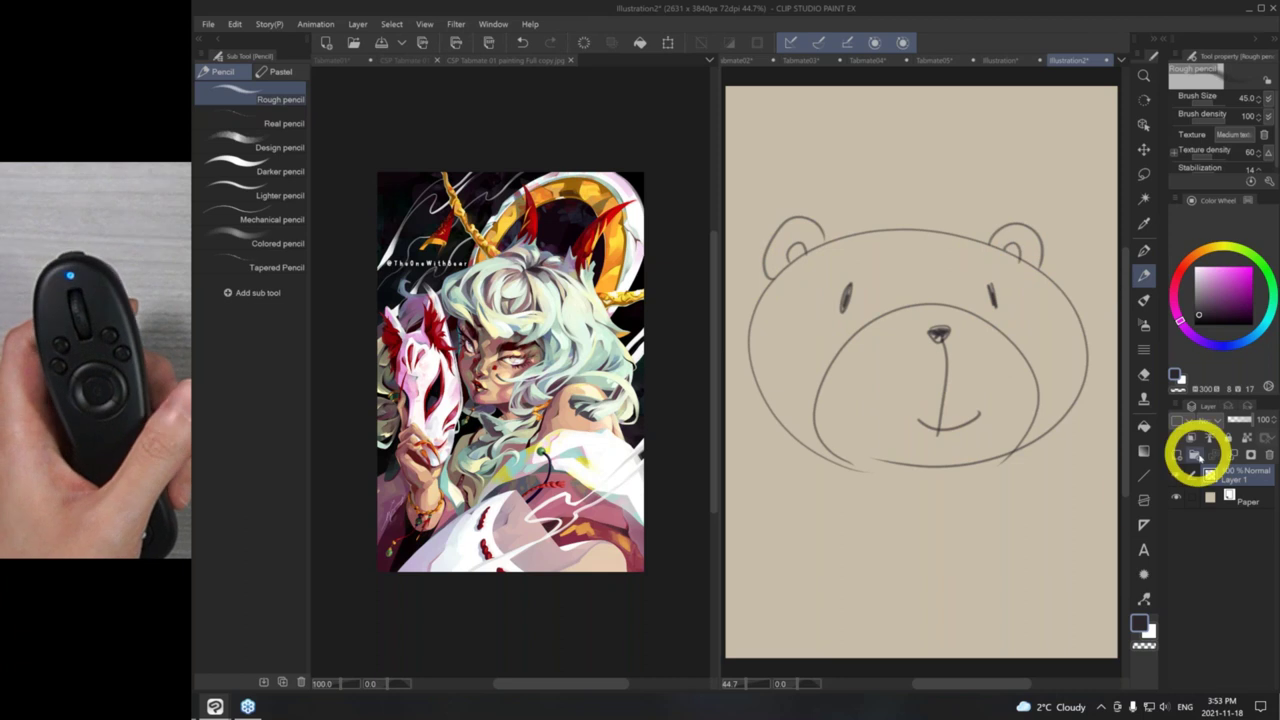
- Add a new raster layer and move it below the sketch layer
click(1177, 454)
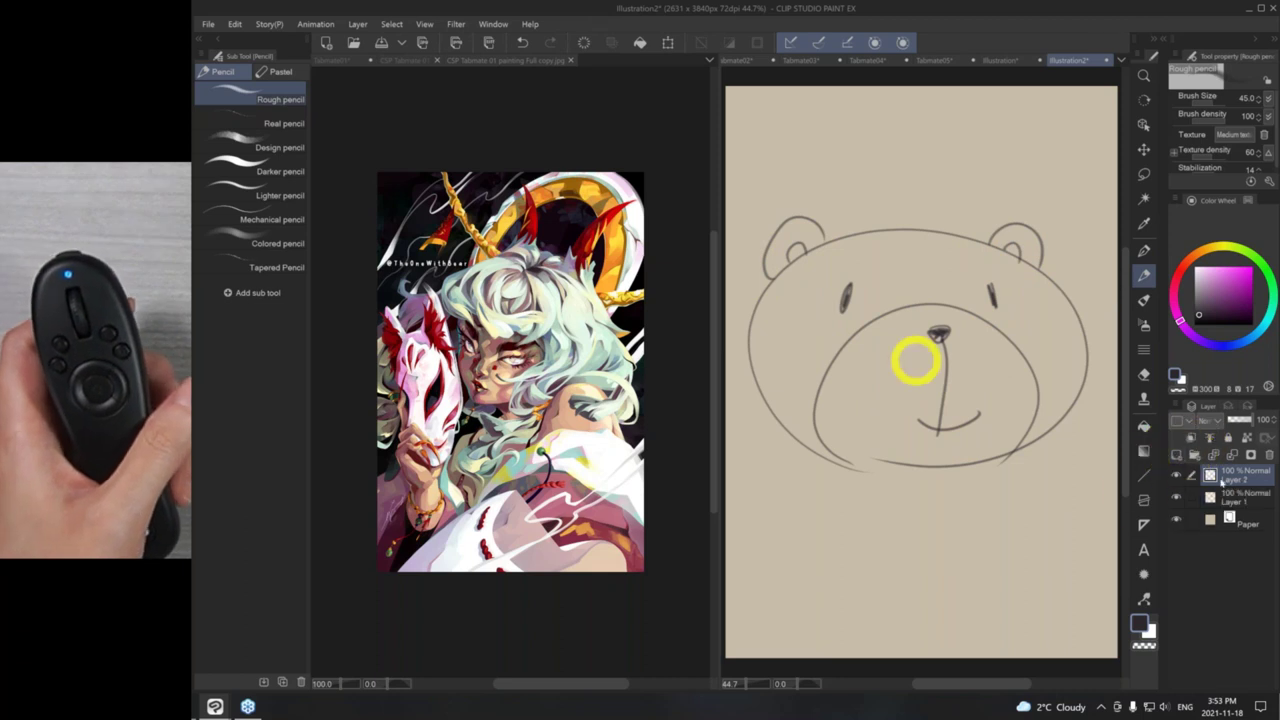
key(ctrl+[)
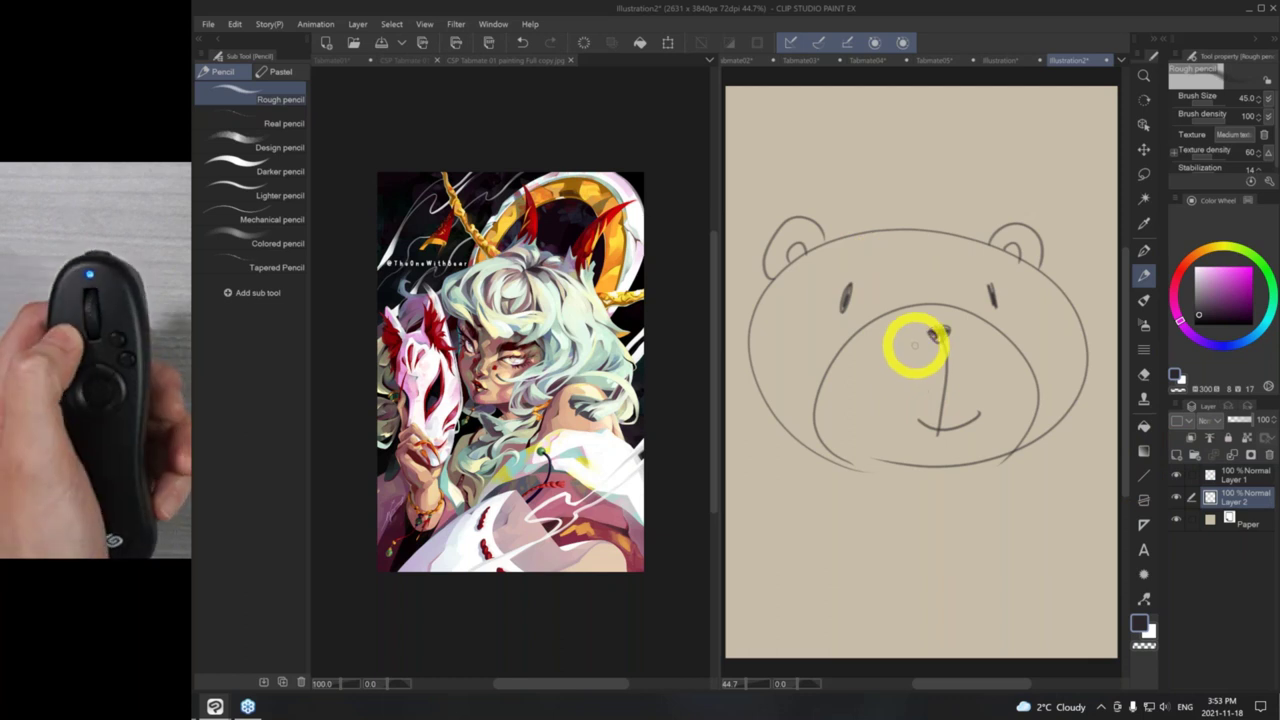
- Paint the bear's head mauve with the Oil paint flat brush, and add a lighter pinkish tone along its right side
key(b)
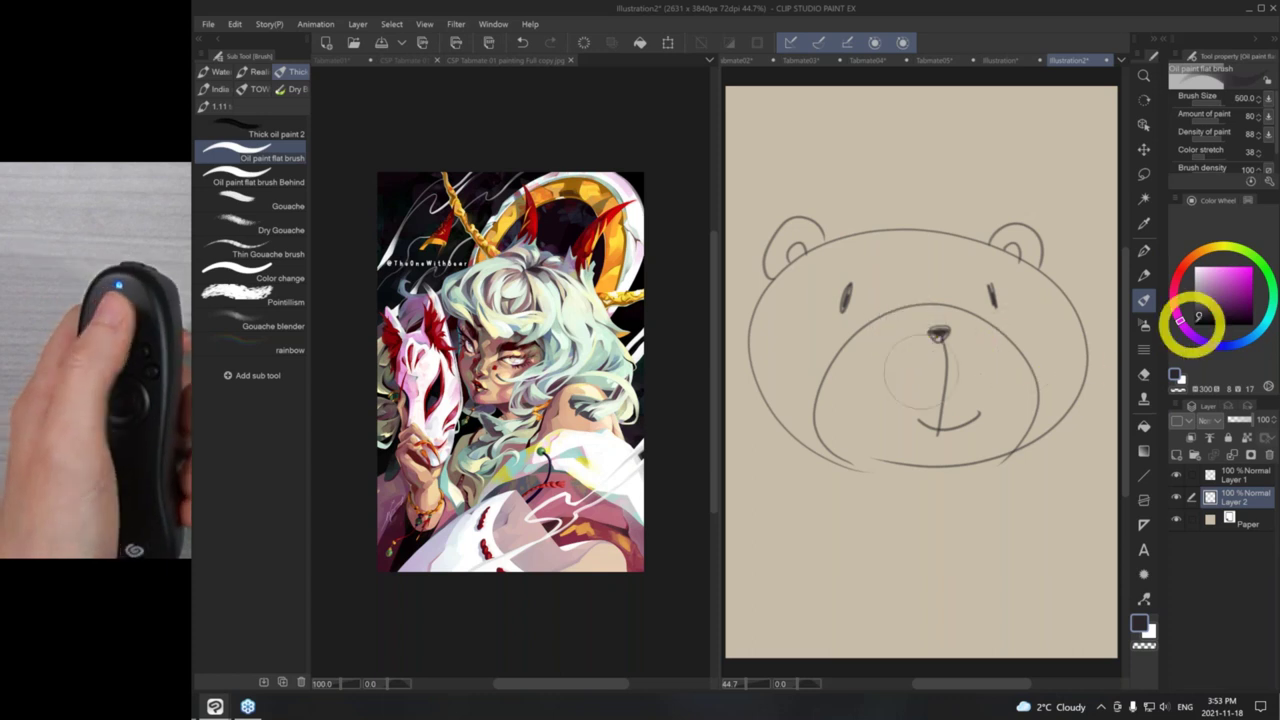
click(1212, 281)
mouse_move(829, 323)
mouse_down()
mouse_move(789, 314)
mouse_move(855, 262)
mouse_move(939, 307)
mouse_move(943, 293)
mouse_move(814, 348)
mouse_move(803, 340)
mouse_move(863, 418)
mouse_move(914, 350)
mouse_move(931, 420)
mouse_move(973, 426)
mouse_move(970, 329)
mouse_move(996, 390)
mouse_move(964, 329)
mouse_move(999, 304)
mouse_move(962, 297)
mouse_move(1045, 338)
mouse_move(1001, 292)
mouse_move(1047, 350)
mouse_move(1019, 403)
mouse_move(1058, 363)
mouse_move(1030, 397)
mouse_move(923, 366)
mouse_move(822, 267)
mouse_move(811, 272)
mouse_move(854, 271)
mouse_up()
mouse_move(1012, 240)
mouse_down()
mouse_move(1017, 260)
mouse_move(1070, 298)
mouse_up()
click(1206, 282)
drag(930, 236, 1035, 322)
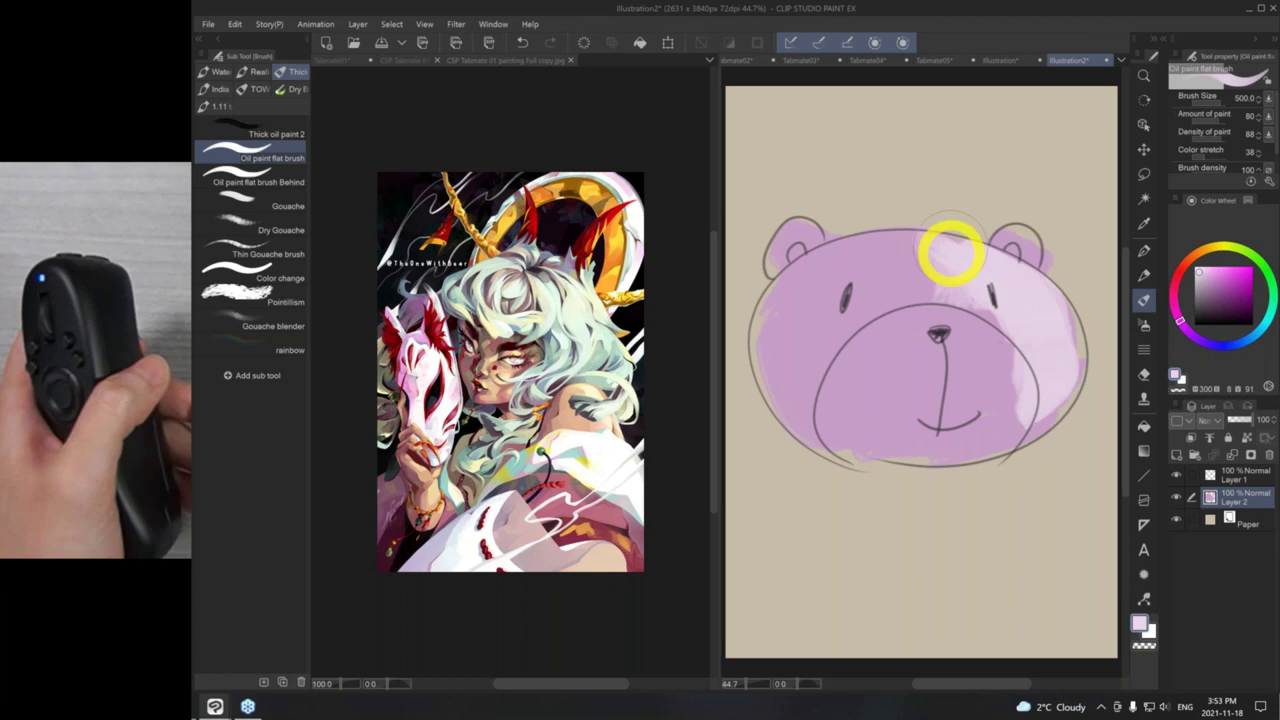
- Blend the mauve and light tones on the forehead and muzzle with colors sampled from the painting, and extend the mauve along the lower jaw
key(i)
key(b)
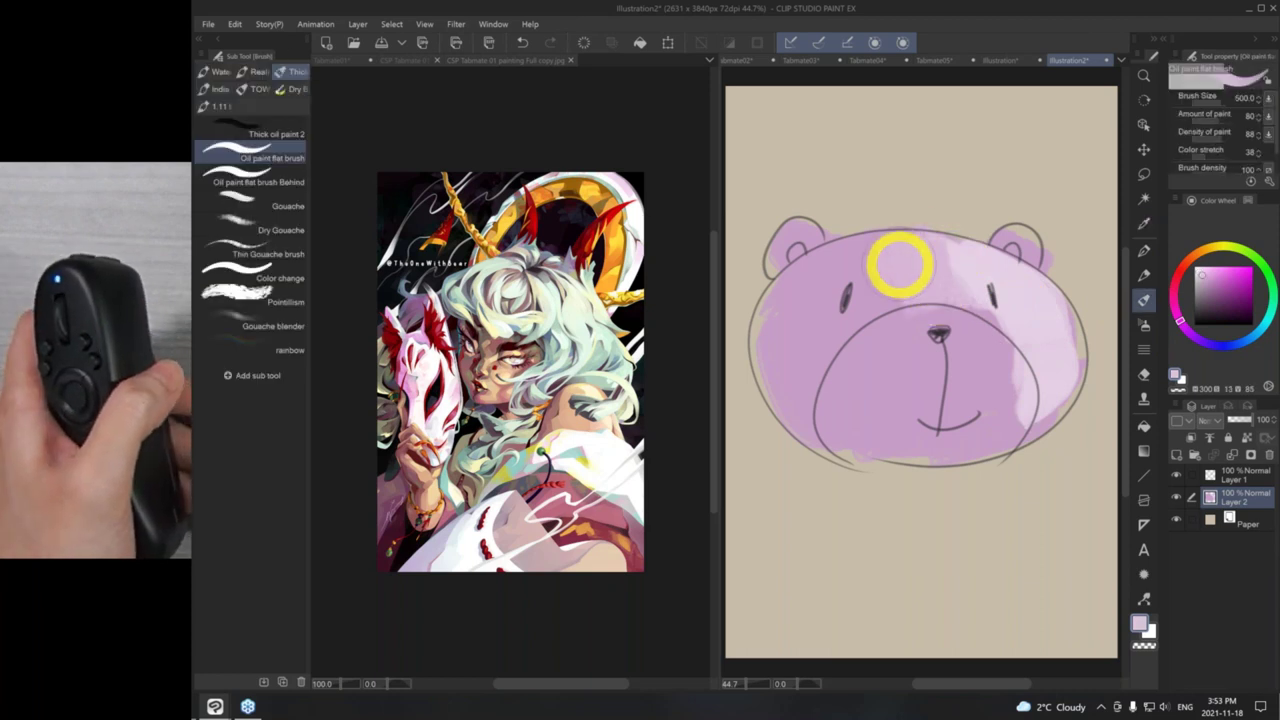
alt+click(985, 300)
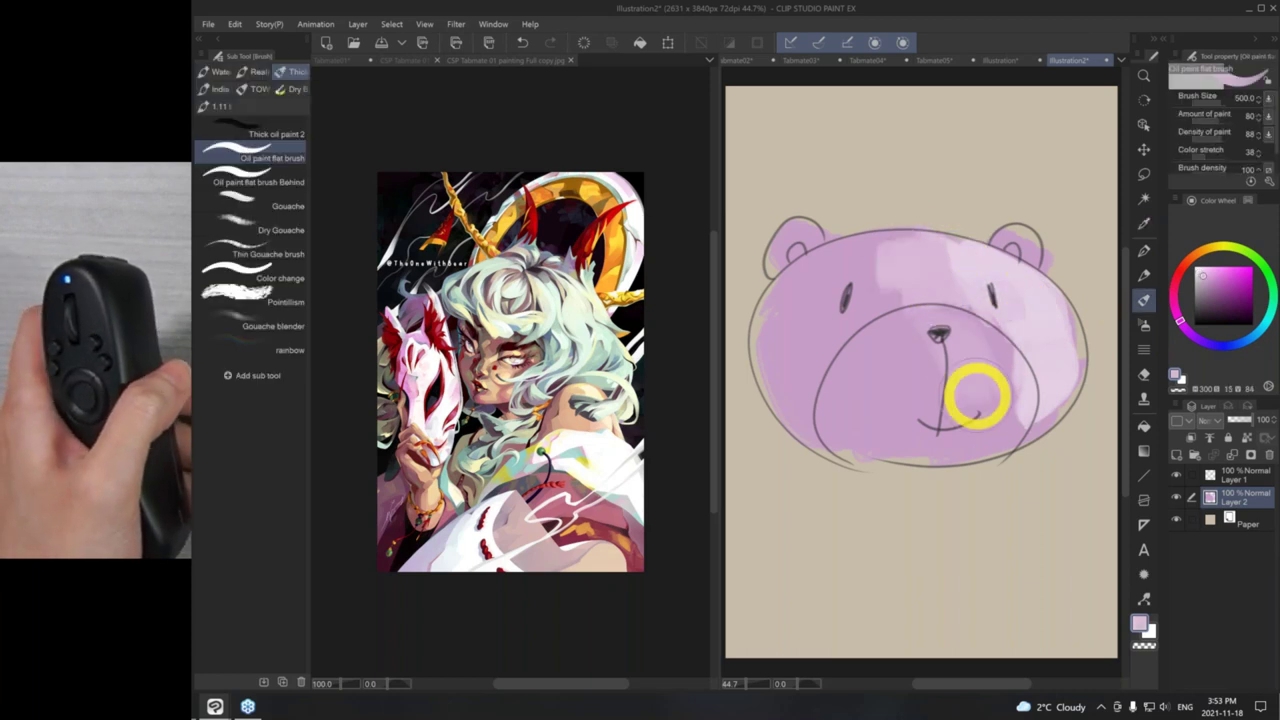
alt+click(971, 329)
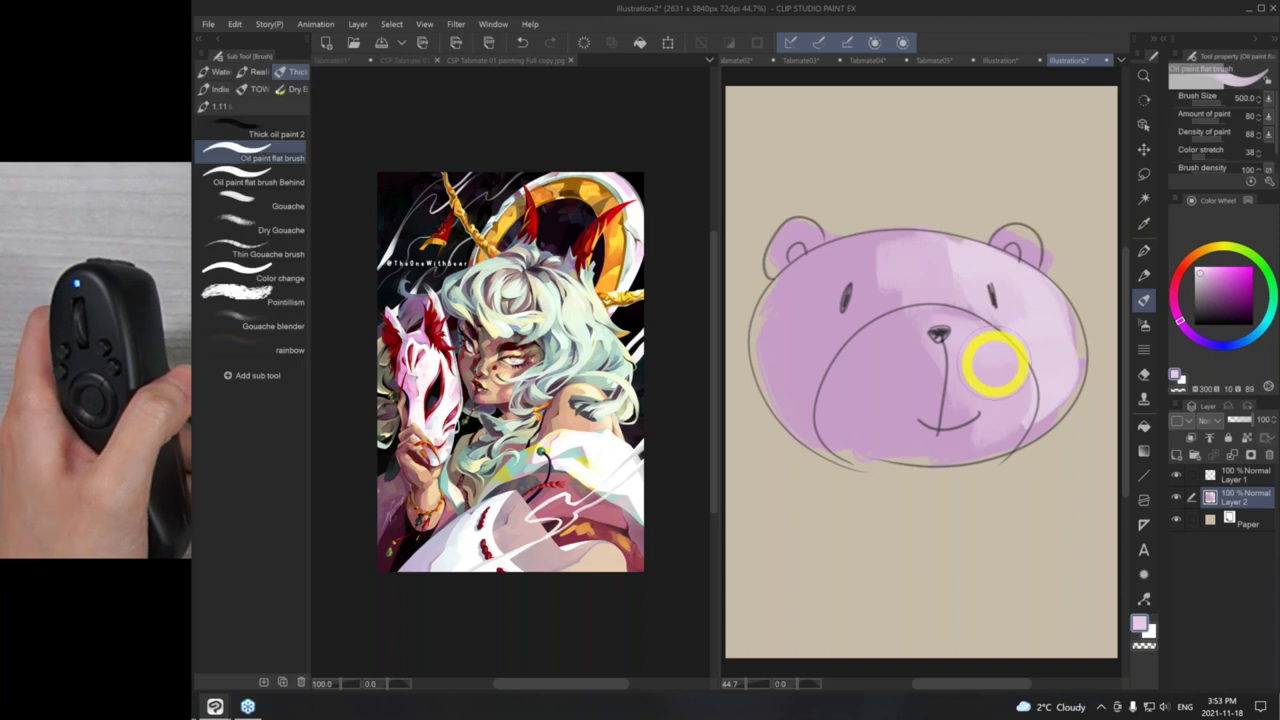
drag(992, 363, 1000, 420)
key(alt)
alt+click(1031, 335)
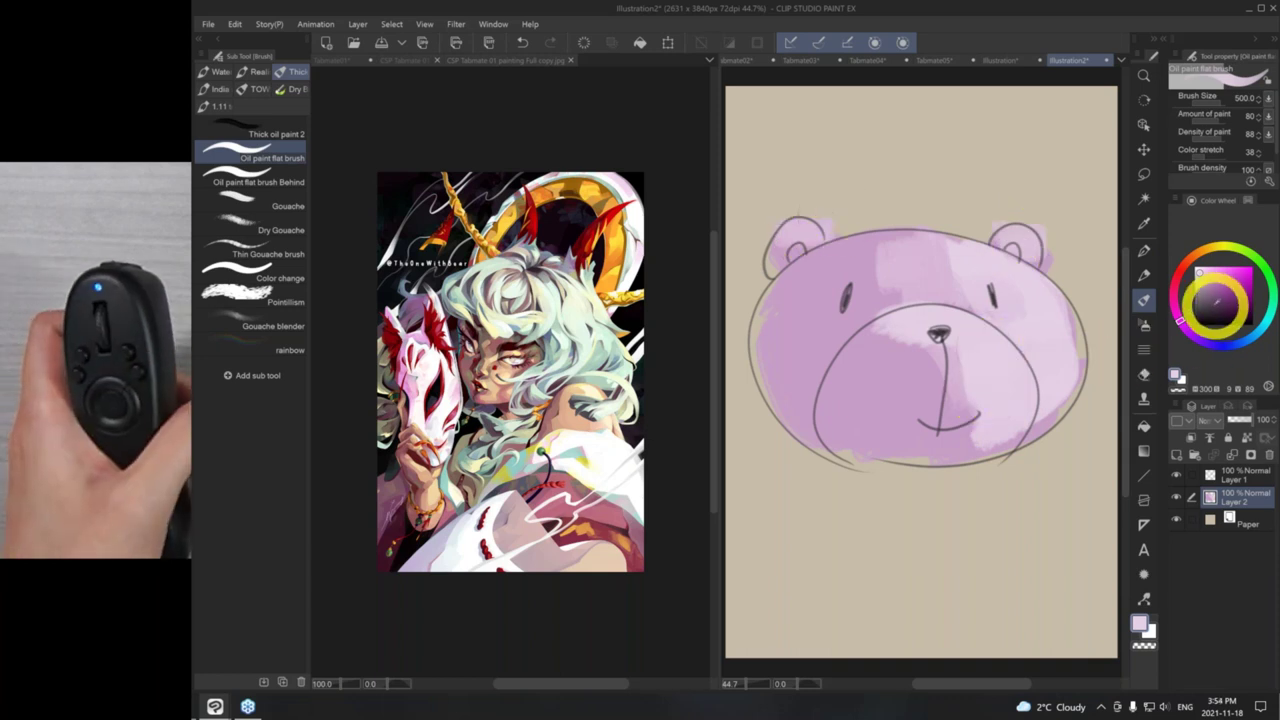
alt+click(794, 403)
mouse_move(809, 443)
mouse_down()
mouse_move(851, 474)
mouse_move(892, 434)
mouse_move(873, 456)
mouse_move(922, 432)
mouse_move(789, 440)
mouse_move(873, 490)
mouse_move(885, 540)
mouse_move(917, 463)
mouse_up()
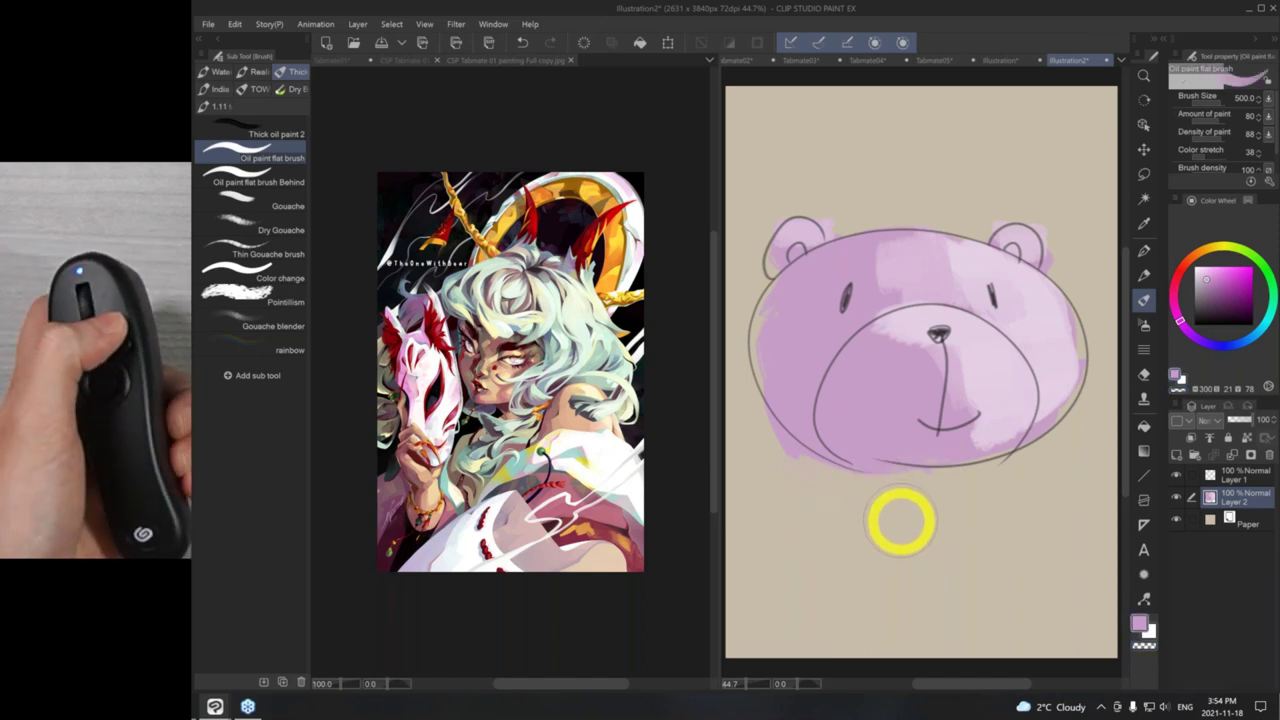
- Paint a white patch on the bear's left cheek with the sub color, and paint over it with the mauve main color
key(x)
mouse_move(780, 354)
mouse_down()
mouse_move(795, 400)
mouse_move(850, 435)
mouse_up()
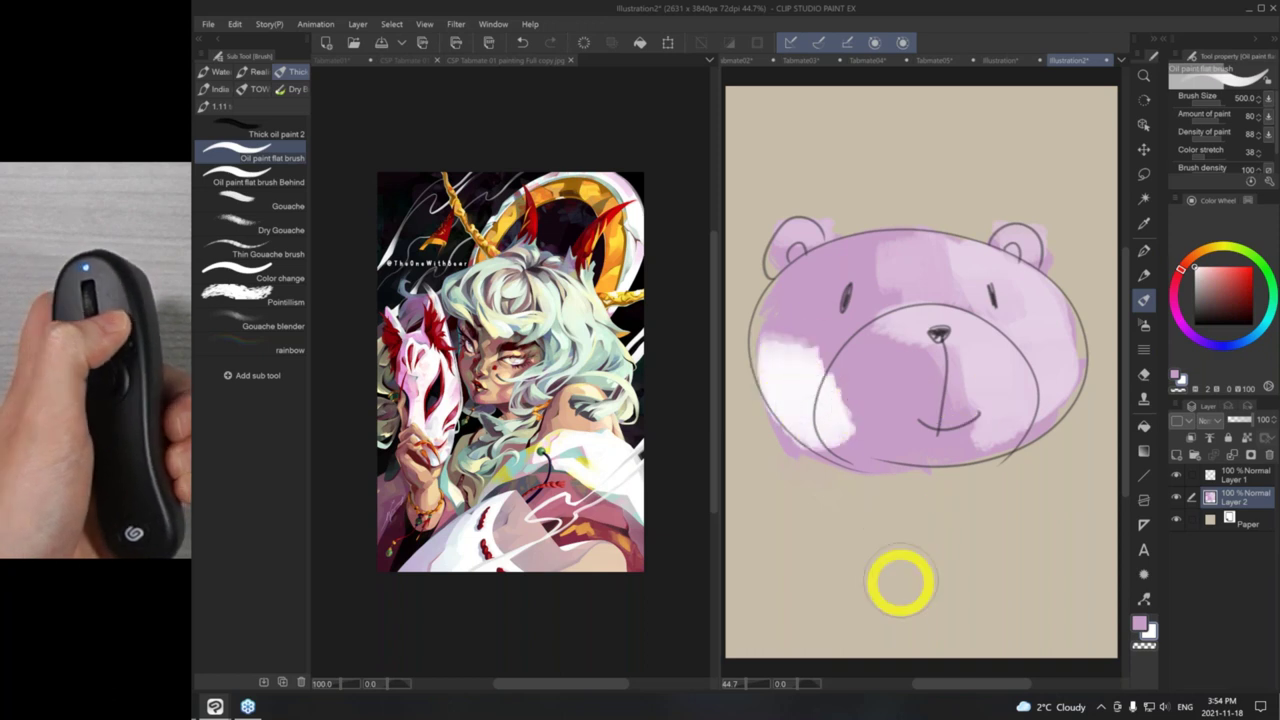
key(x)
mouse_move(820, 349)
mouse_down()
mouse_move(847, 440)
mouse_move(884, 353)
mouse_move(863, 396)
mouse_move(916, 433)
mouse_up()
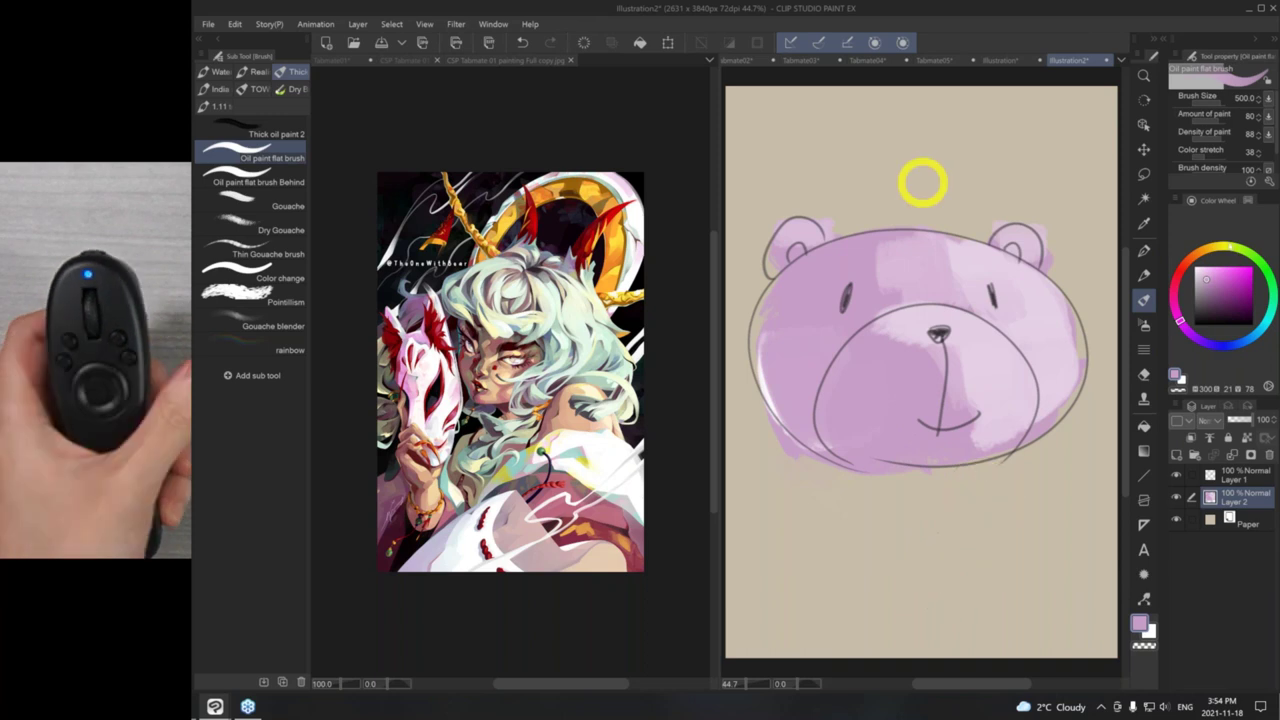
- Set the sub color to dusty pink (355, 23, 79) and the main color to purple (285, 41, 67)
alt+click(916, 184)
mouse_move(1216, 249)
mouse_down()
mouse_move(1216, 273)
mouse_move(1188, 259)
mouse_up()
click(1219, 282)
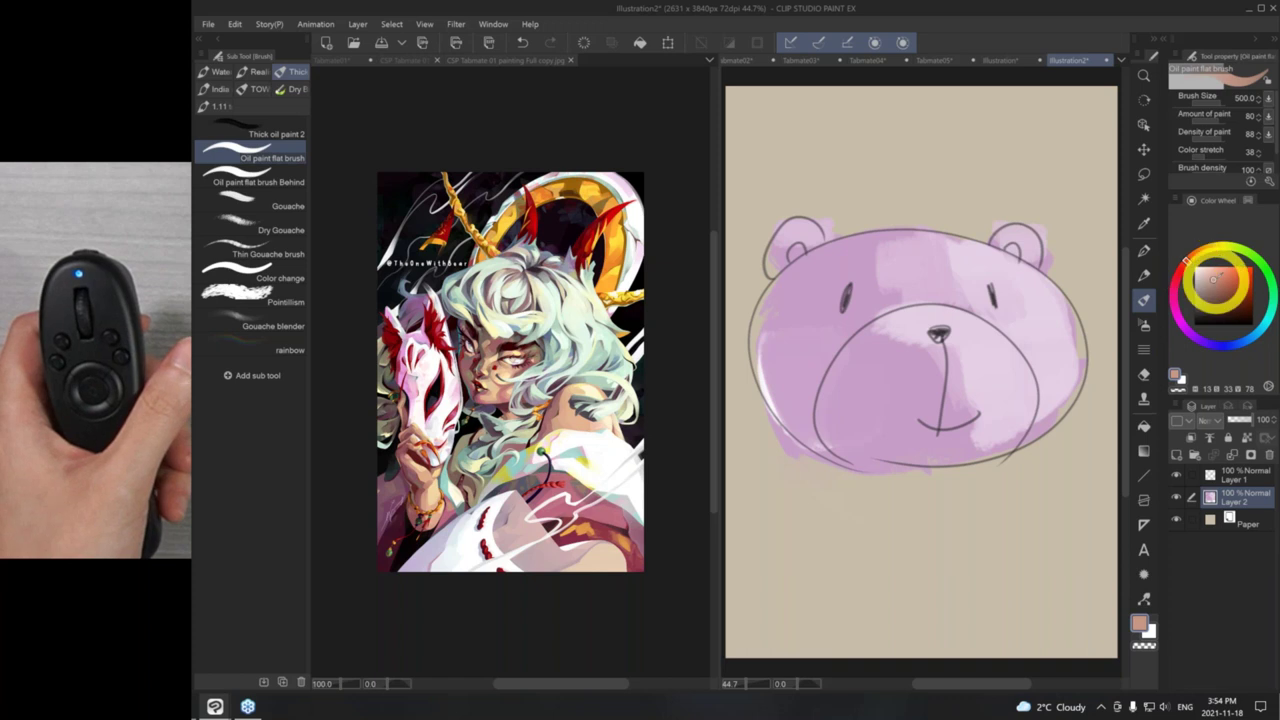
click(1180, 380)
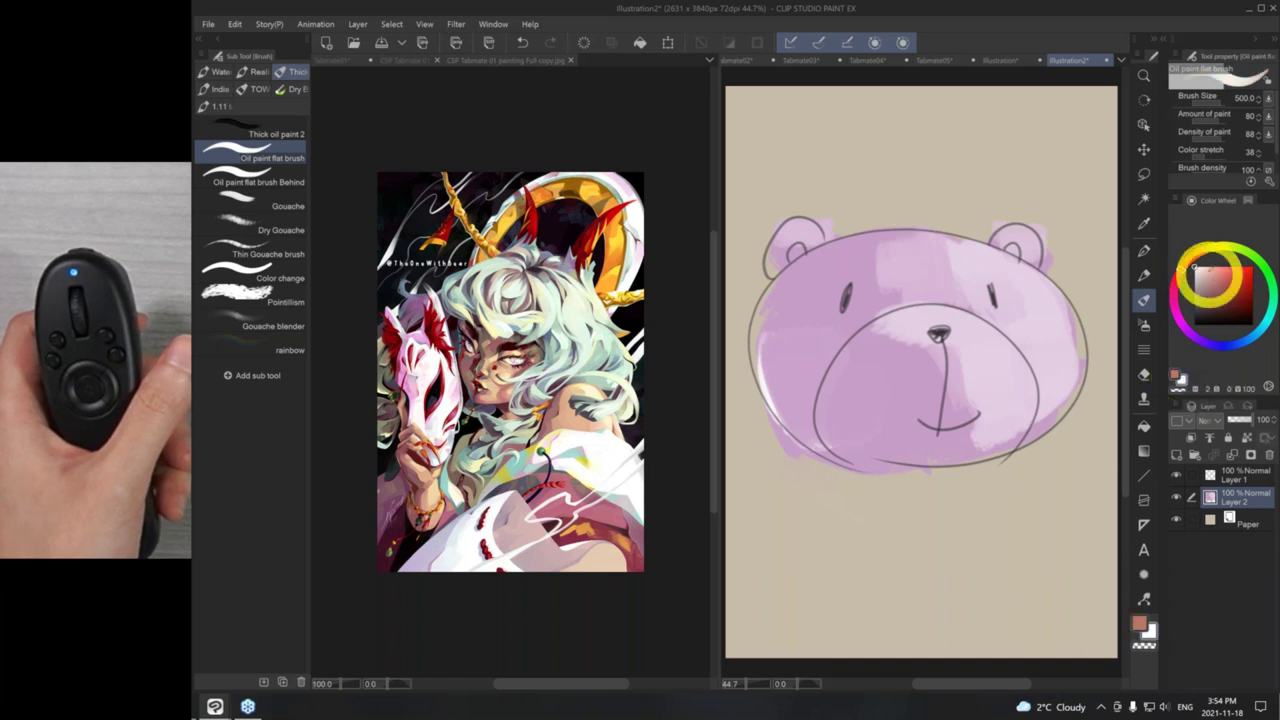
mouse_move(1200, 252)
mouse_down()
mouse_move(1180, 274)
mouse_move(1210, 282)
mouse_up()
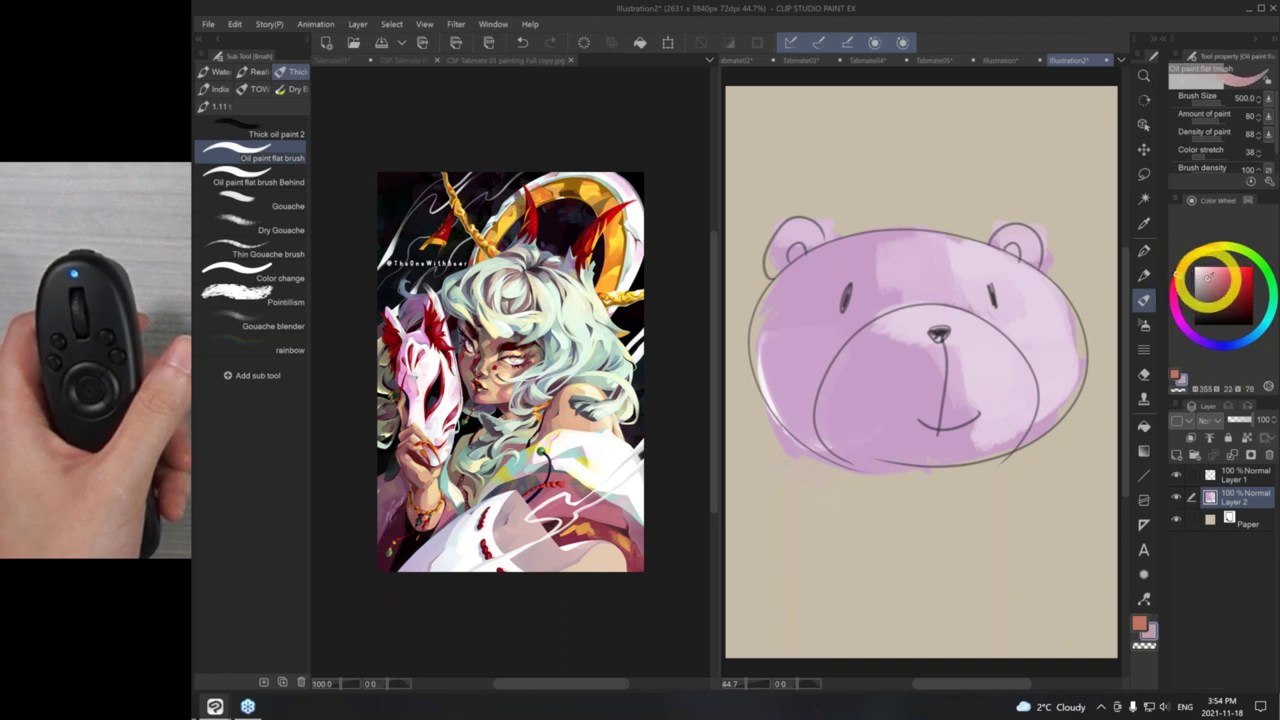
drag(1172, 368, 1190, 335)
click(1217, 289)
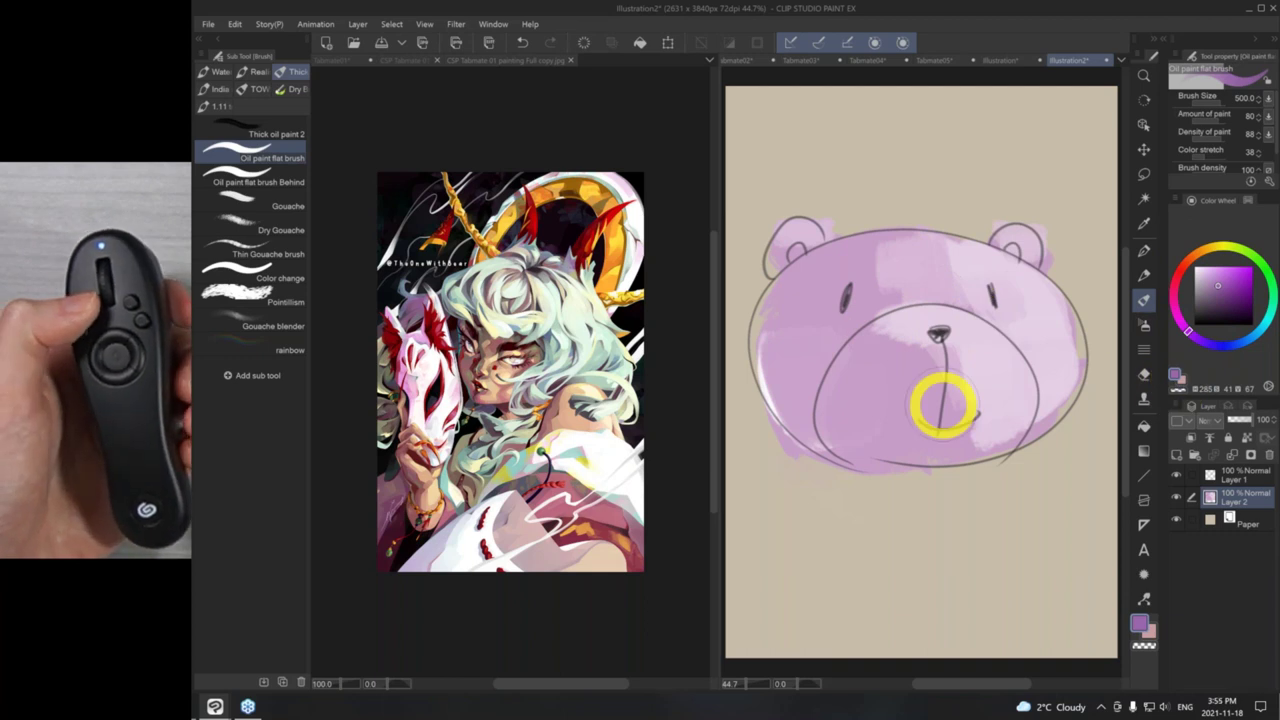
- Scatter two-color textured marks over the forehead and the left side of the bear's face with the OWBJitter brush
key(b)
key(b)
mouse_move(794, 315)
mouse_down()
mouse_move(815, 286)
mouse_move(786, 361)
mouse_move(803, 367)
mouse_move(822, 436)
mouse_move(853, 260)
mouse_move(865, 326)
mouse_move(946, 285)
mouse_move(923, 277)
mouse_move(965, 310)
mouse_up()
drag(965, 266, 985, 295)
mouse_move(749, 314)
mouse_down()
mouse_move(771, 297)
mouse_move(791, 431)
mouse_up()
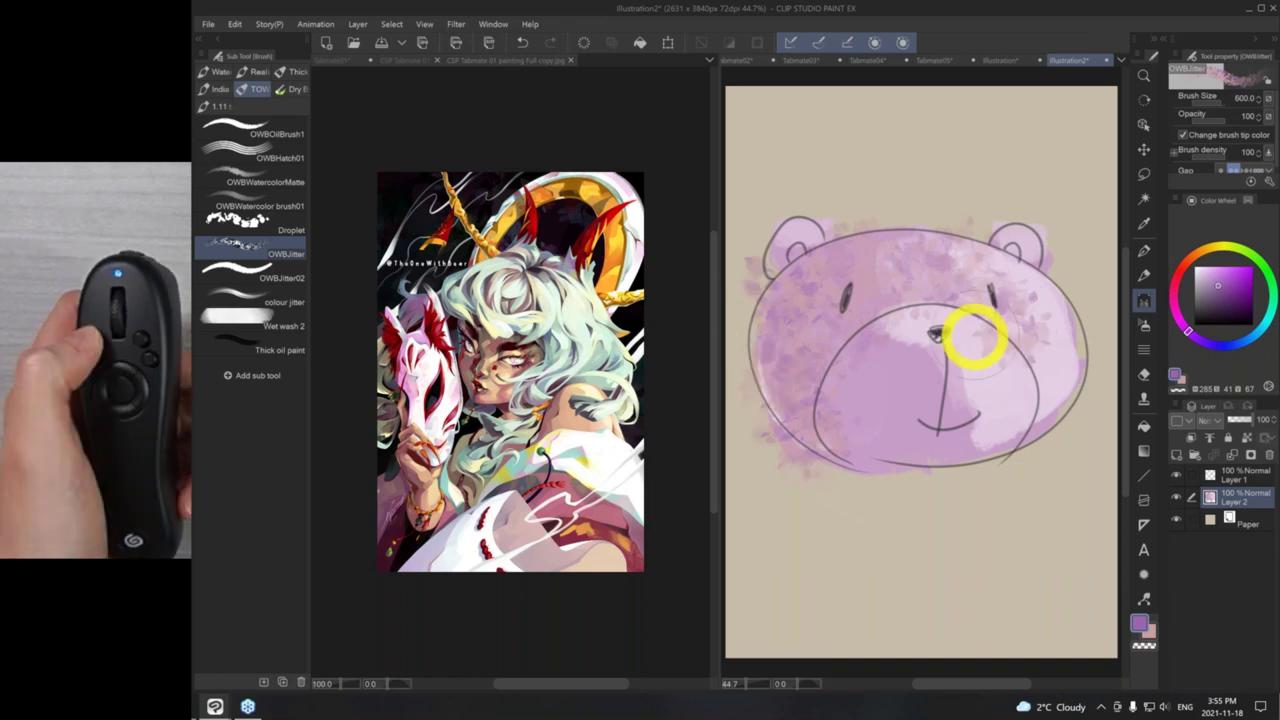
- Dab sampled colors onto the textured forehead with the Oil paint flat brush at size 100
key(b)
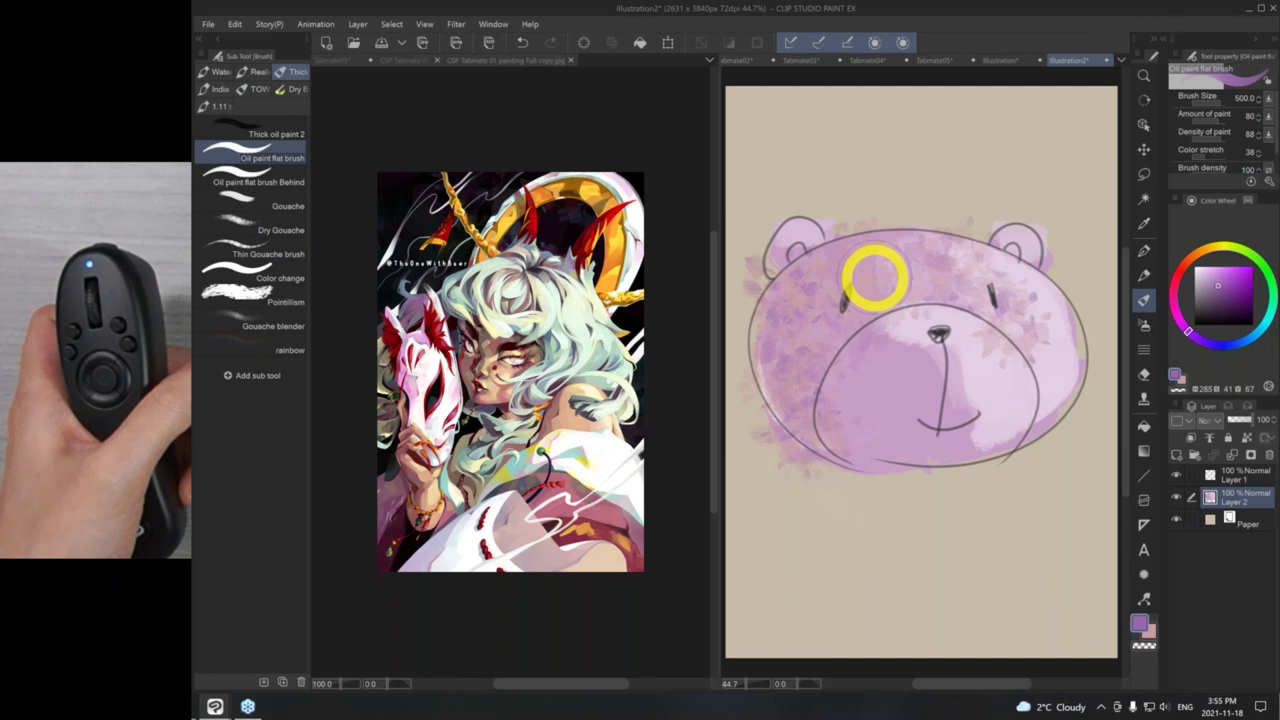
key(bracketleft)
key(bracketleft)
key(bracketleft)
key(bracketleft)
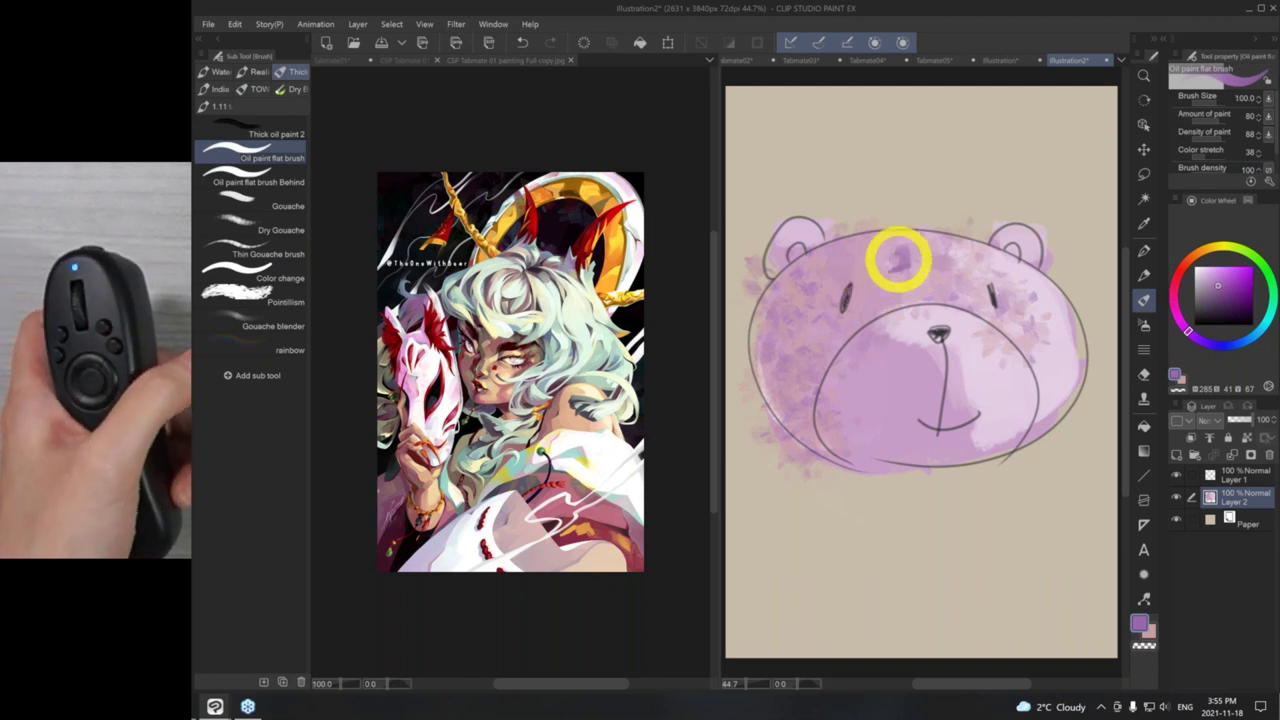
alt+click(898, 256)
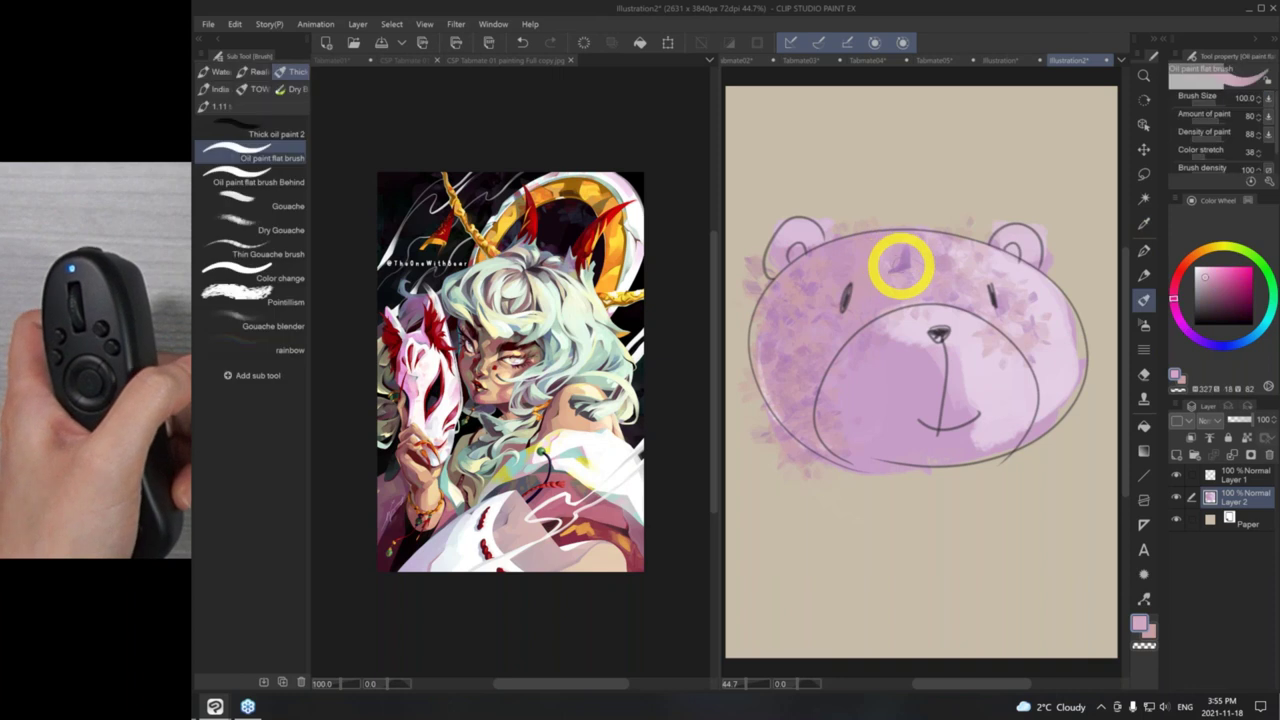
alt+click(915, 266)
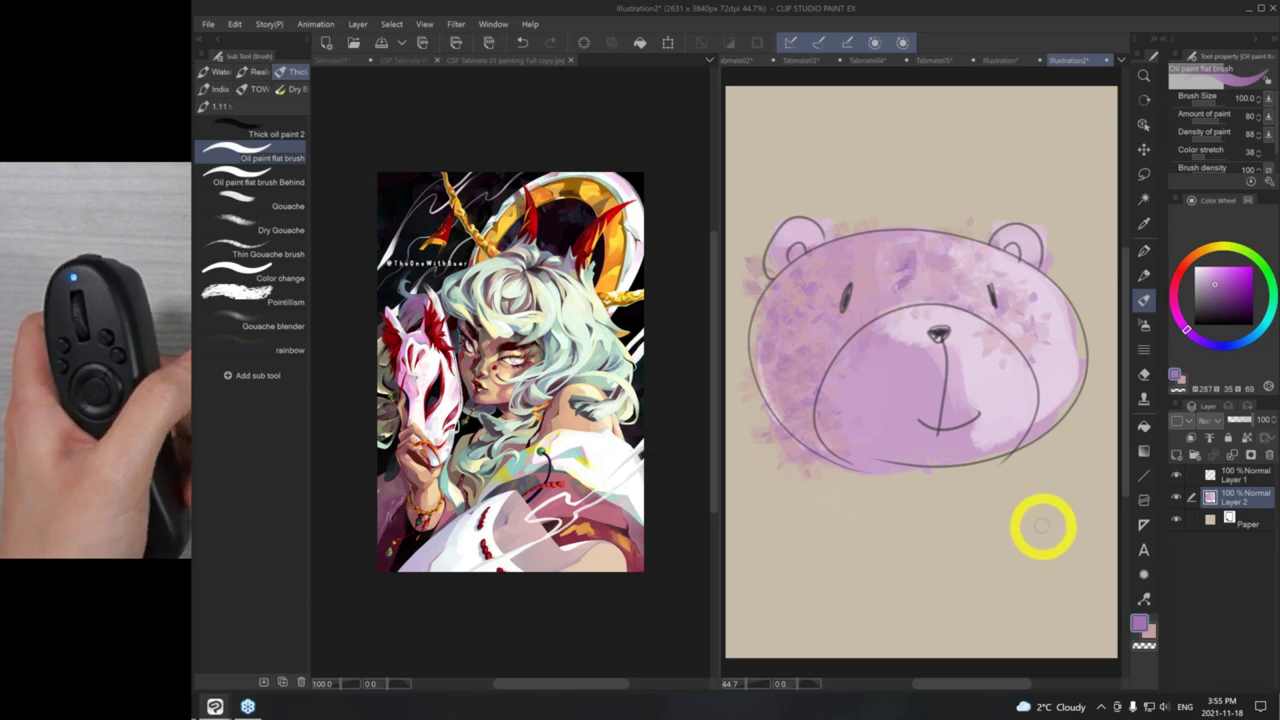
- Blend the textured marks beside the bear's right eye with light tones sampled from the cheek
alt+click(1033, 300)
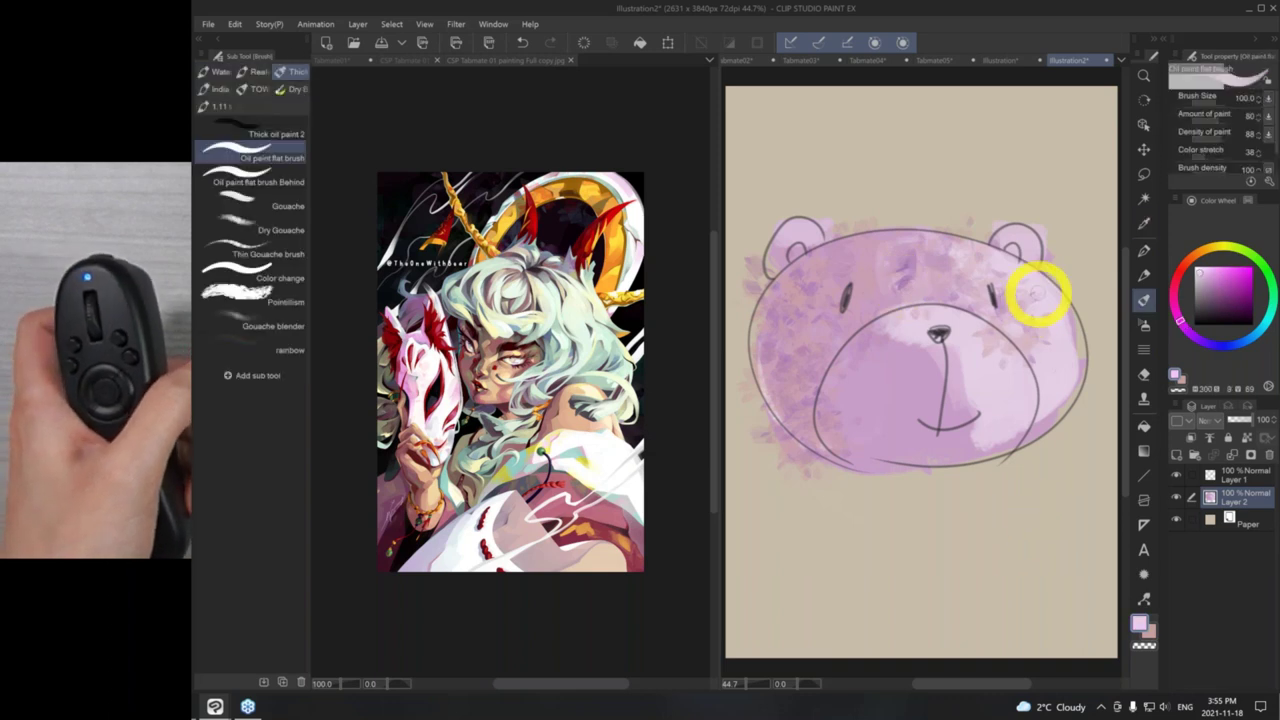
alt+click(1034, 306)
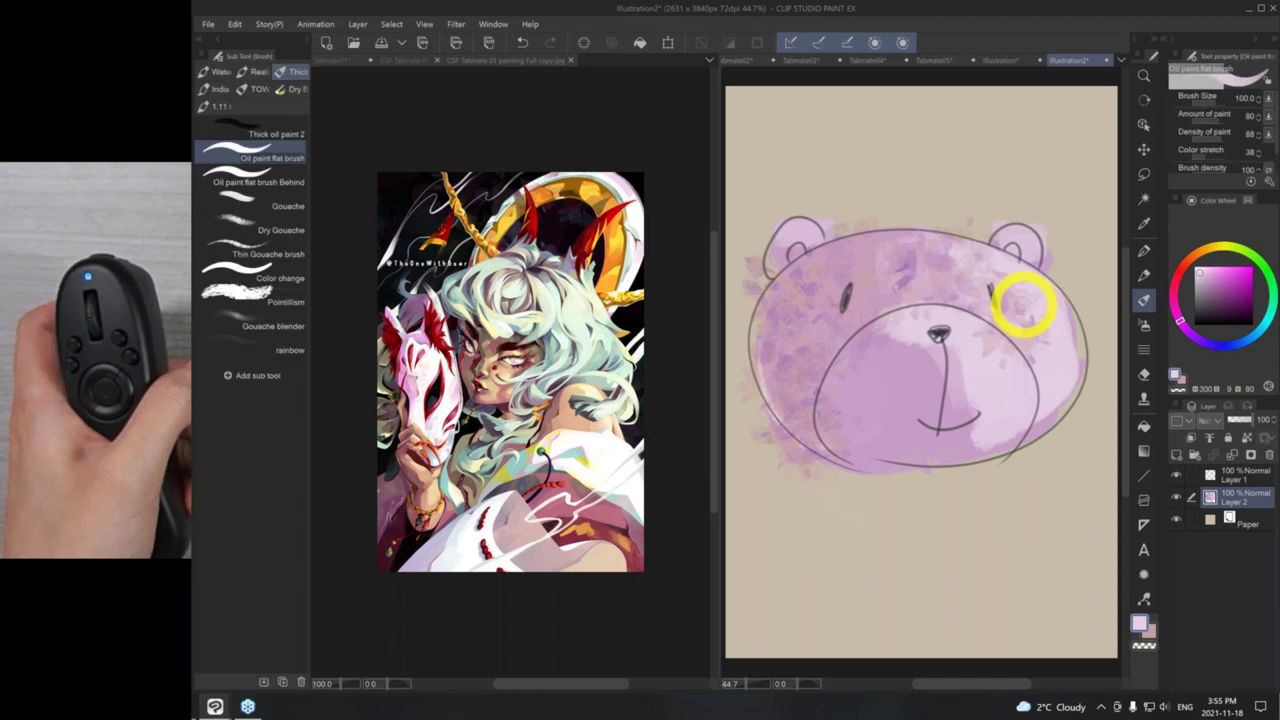
alt+click(1019, 317)
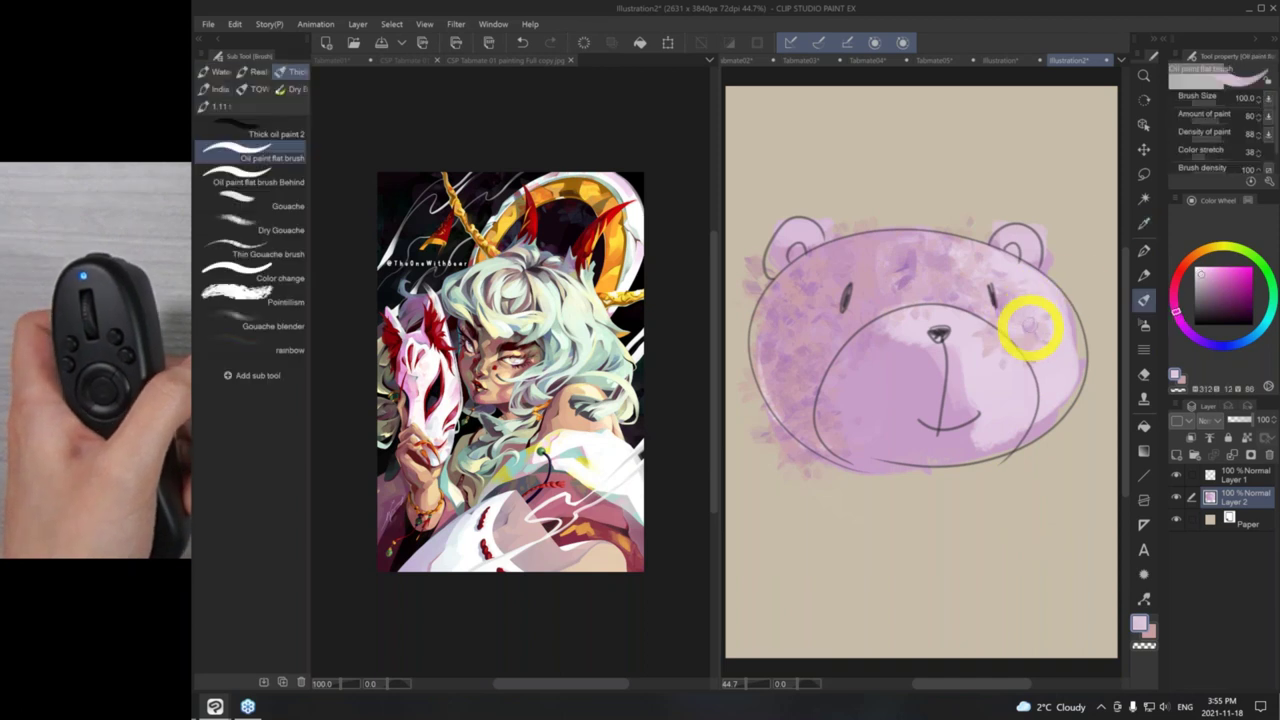
- Merge the sketch layer down into the painted layer
click(1206, 476)
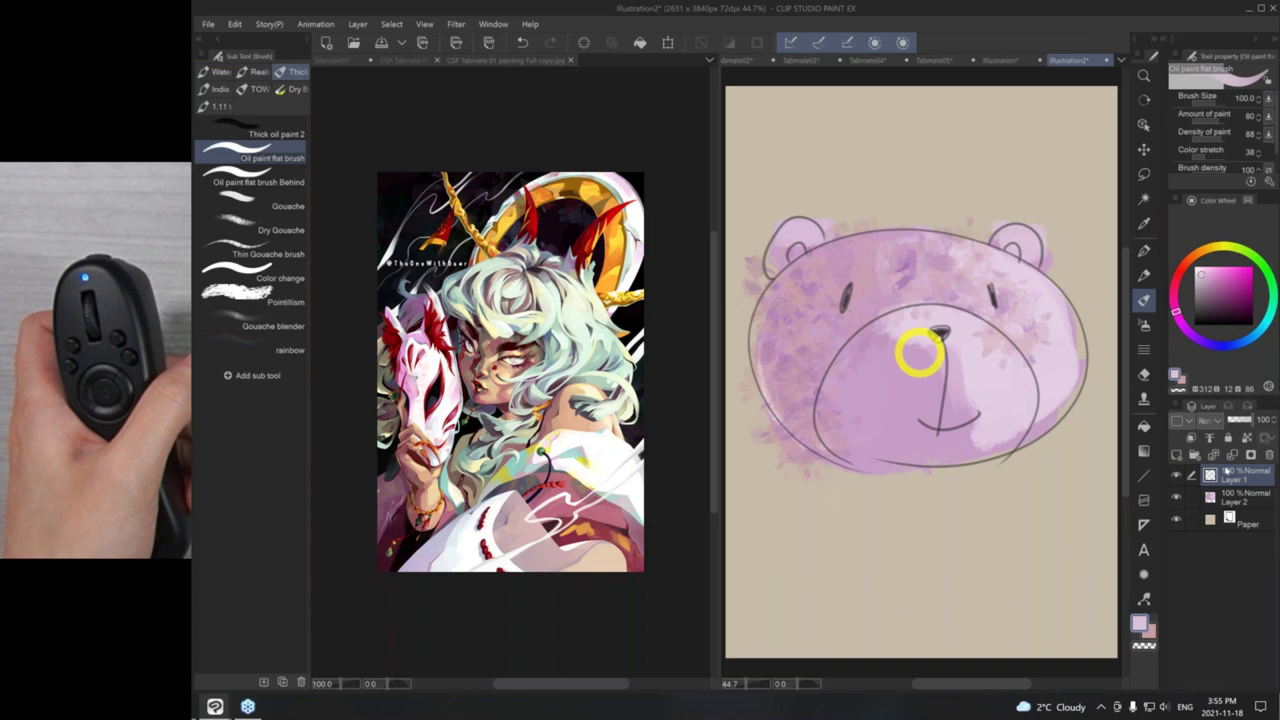
key(ctrl+e)
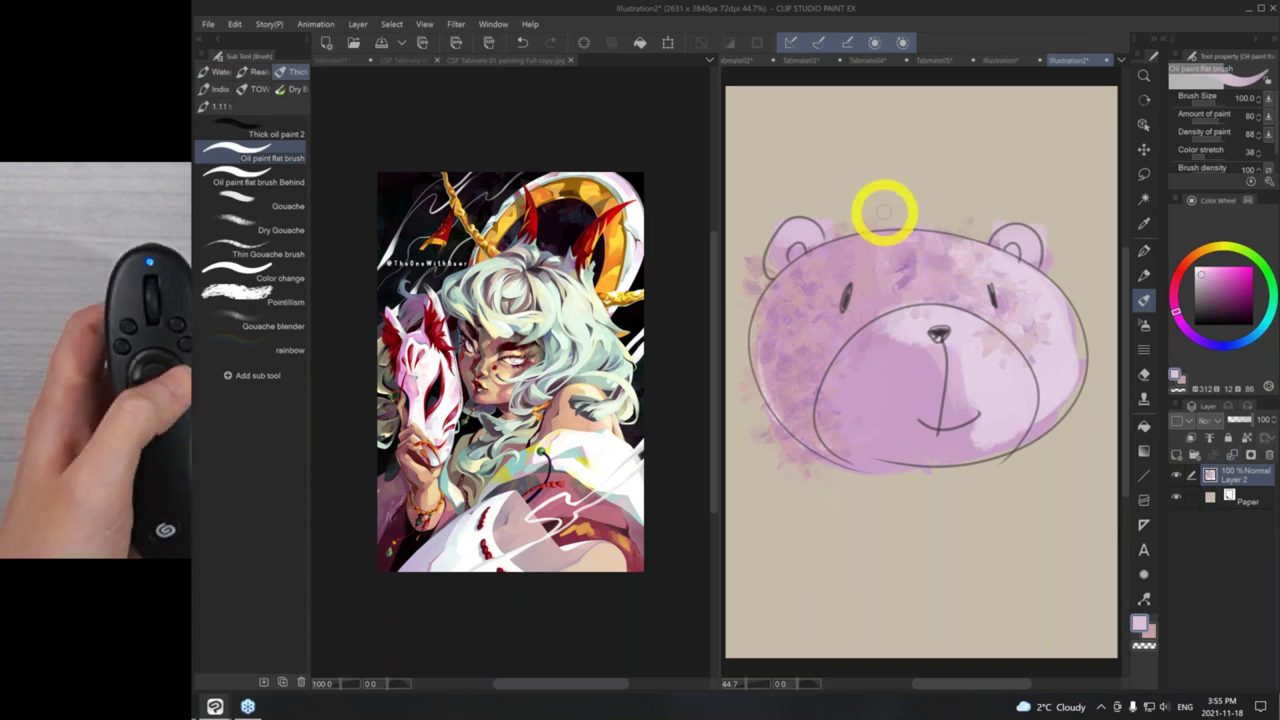
- Select the top of the bear's forehead with the Lasso, and move that piece up above the head with Move layer
key(m)
mouse_move(843, 190)
mouse_down()
mouse_move(851, 251)
mouse_move(982, 228)
mouse_move(920, 186)
mouse_move(963, 300)
mouse_up()
key(k)
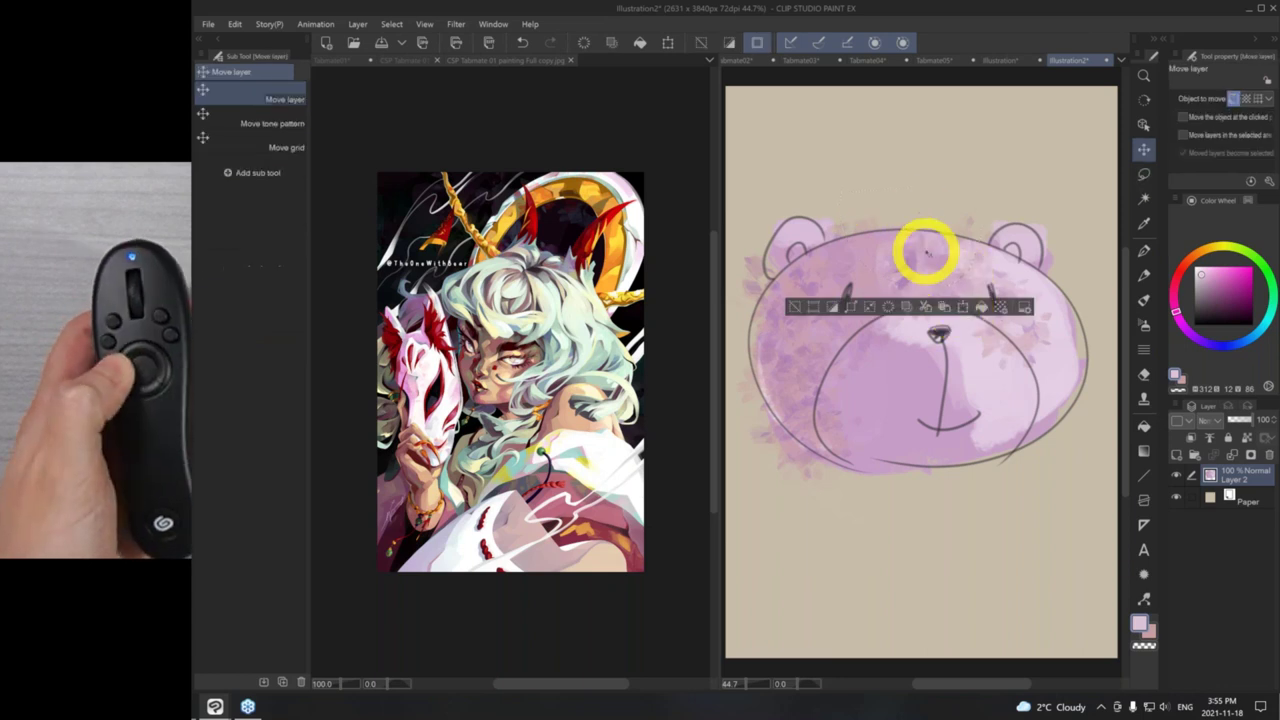
drag(929, 240, 924, 150)
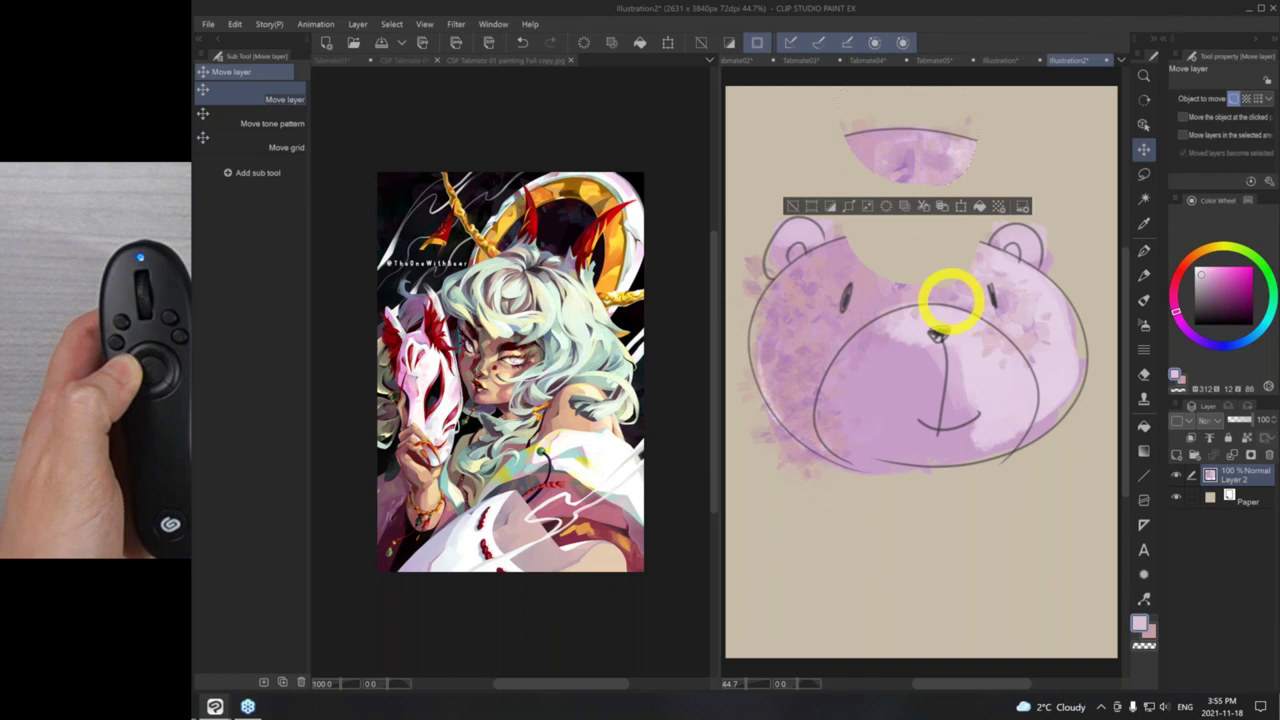
- Enlarge the detached forehead piece slightly with Scale/Rotate, apply the transformation, and clear the selection
key(m)
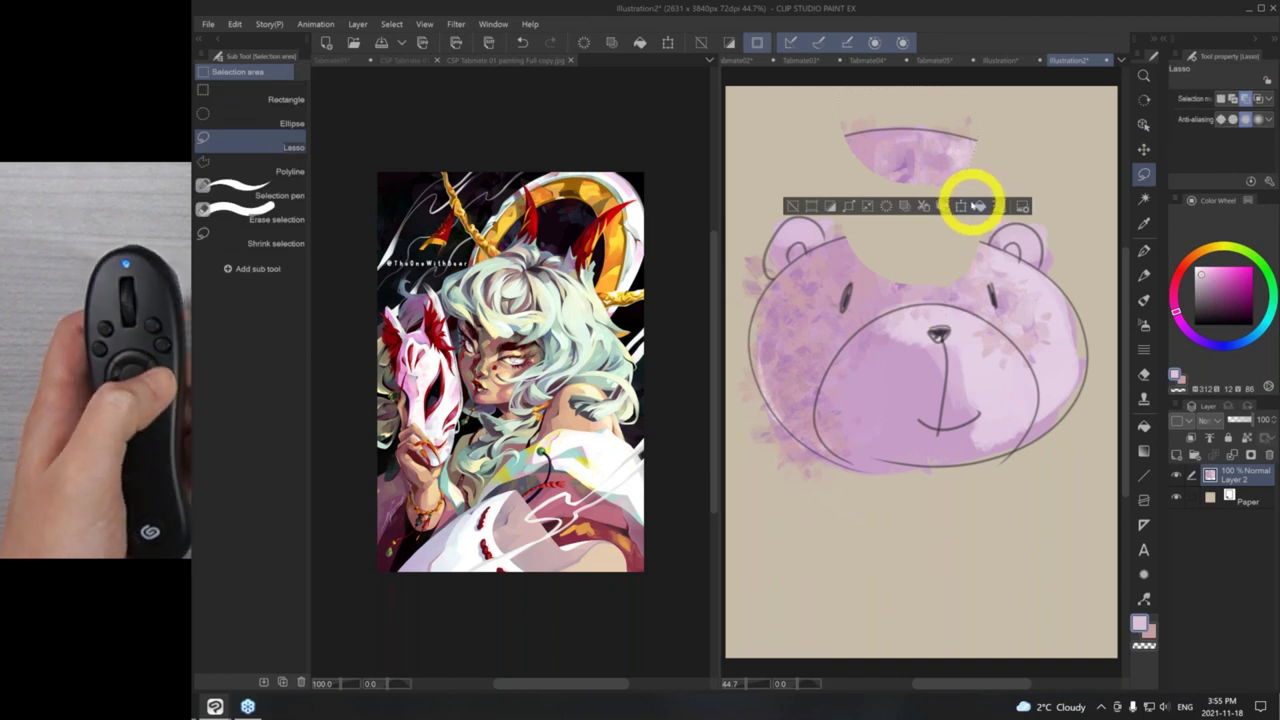
click(977, 205)
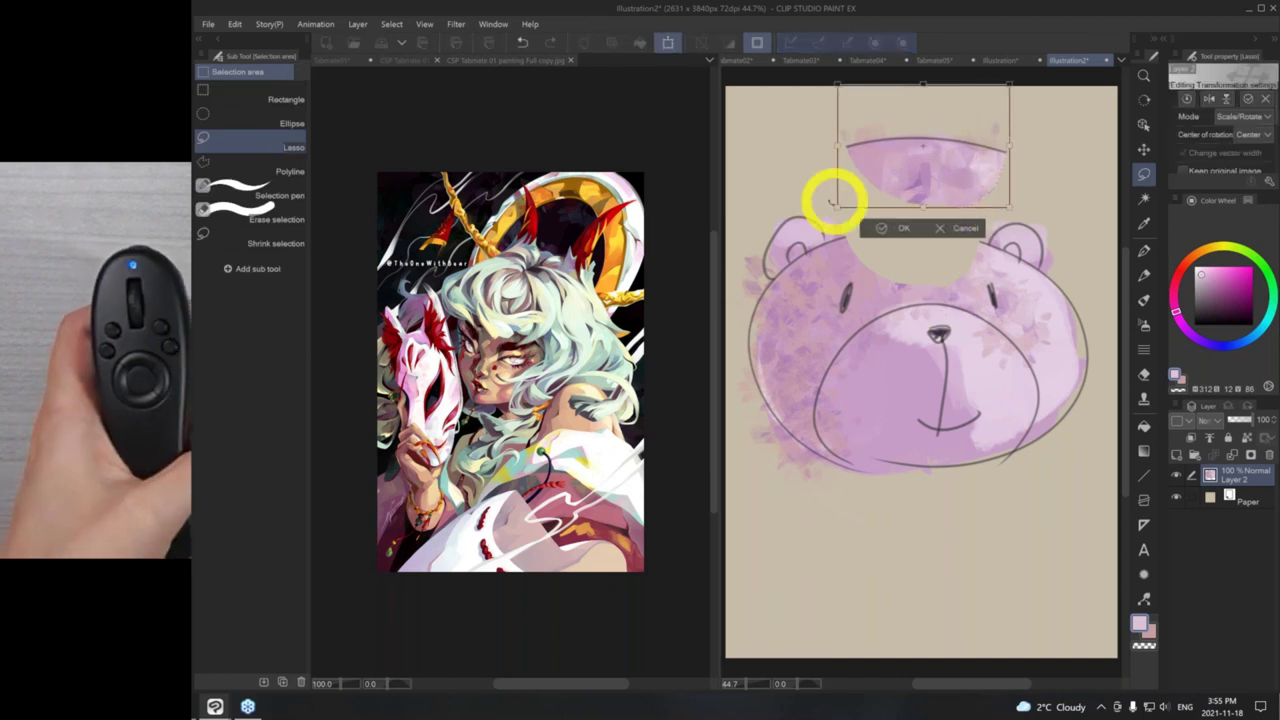
drag(846, 206, 820, 214)
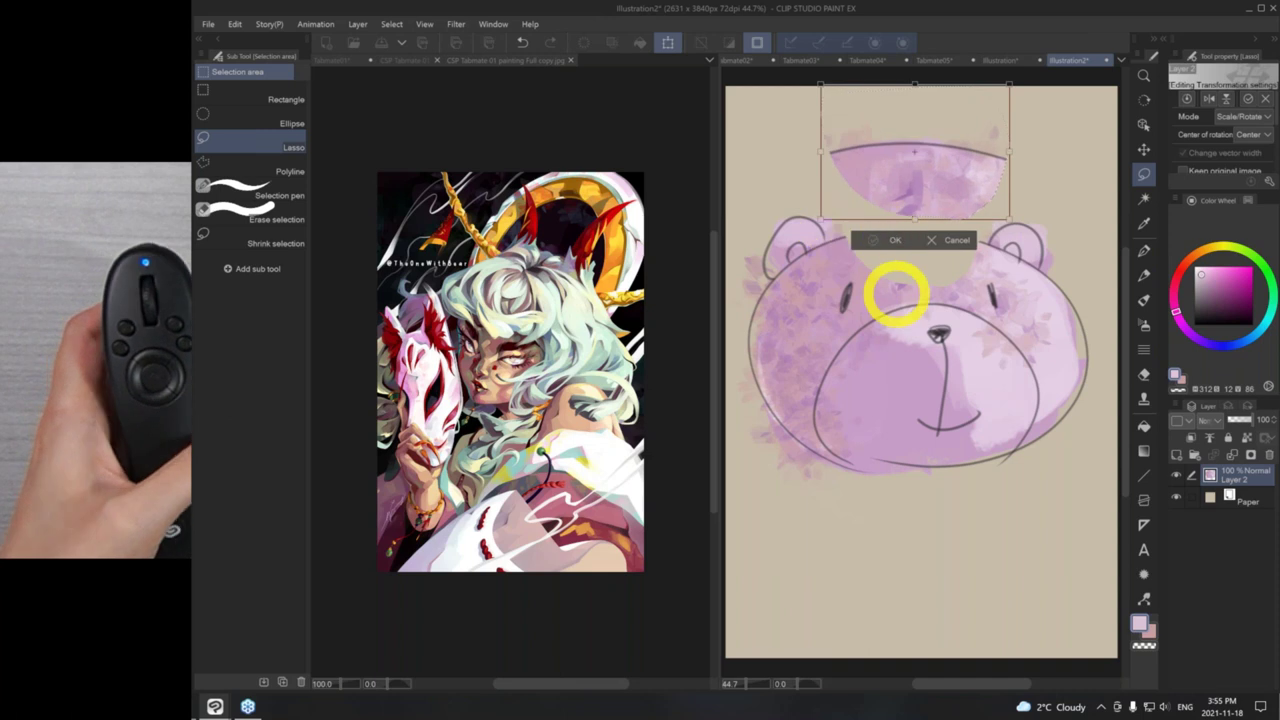
key(Return)
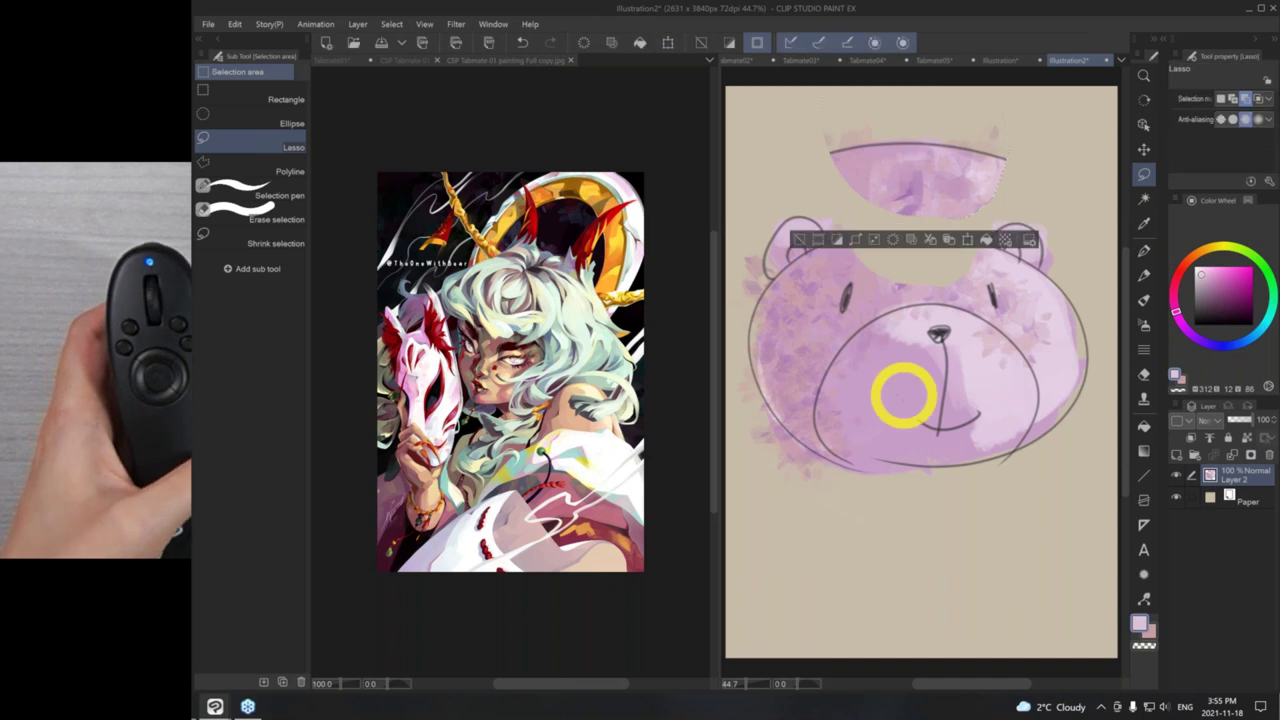
click(800, 239)
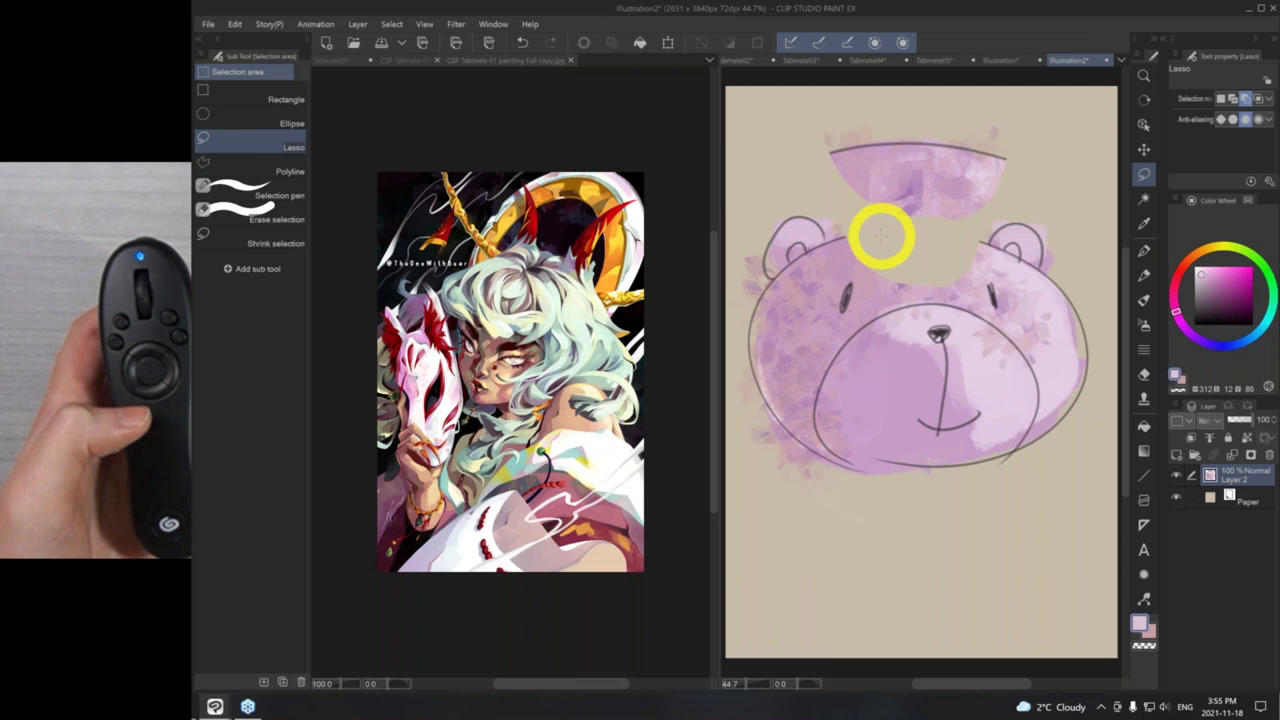
- Lasso around the detached forehead piece, and bring up the Quick Access palette clear of the bear's head
mouse_move(874, 240)
mouse_down()
mouse_move(797, 174)
mouse_move(871, 94)
mouse_move(997, 220)
mouse_move(875, 240)
mouse_up()
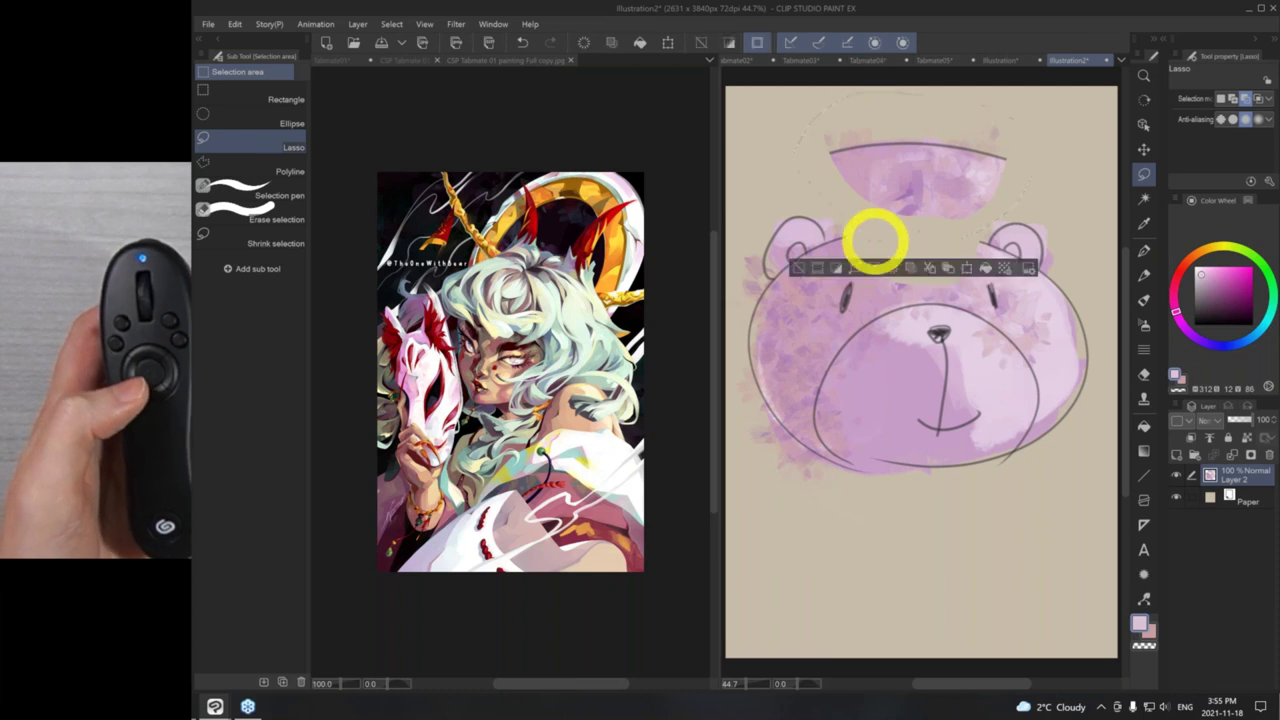
right_click(1048, 470)
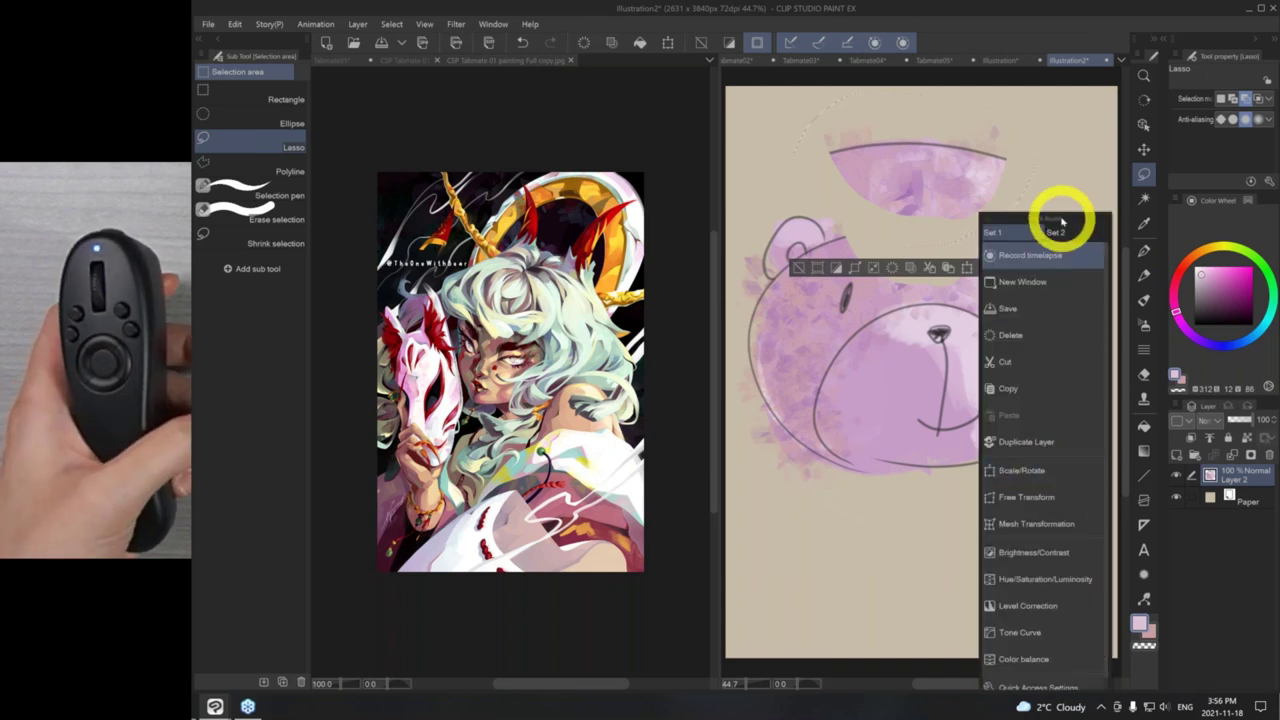
drag(1060, 220, 1057, 108)
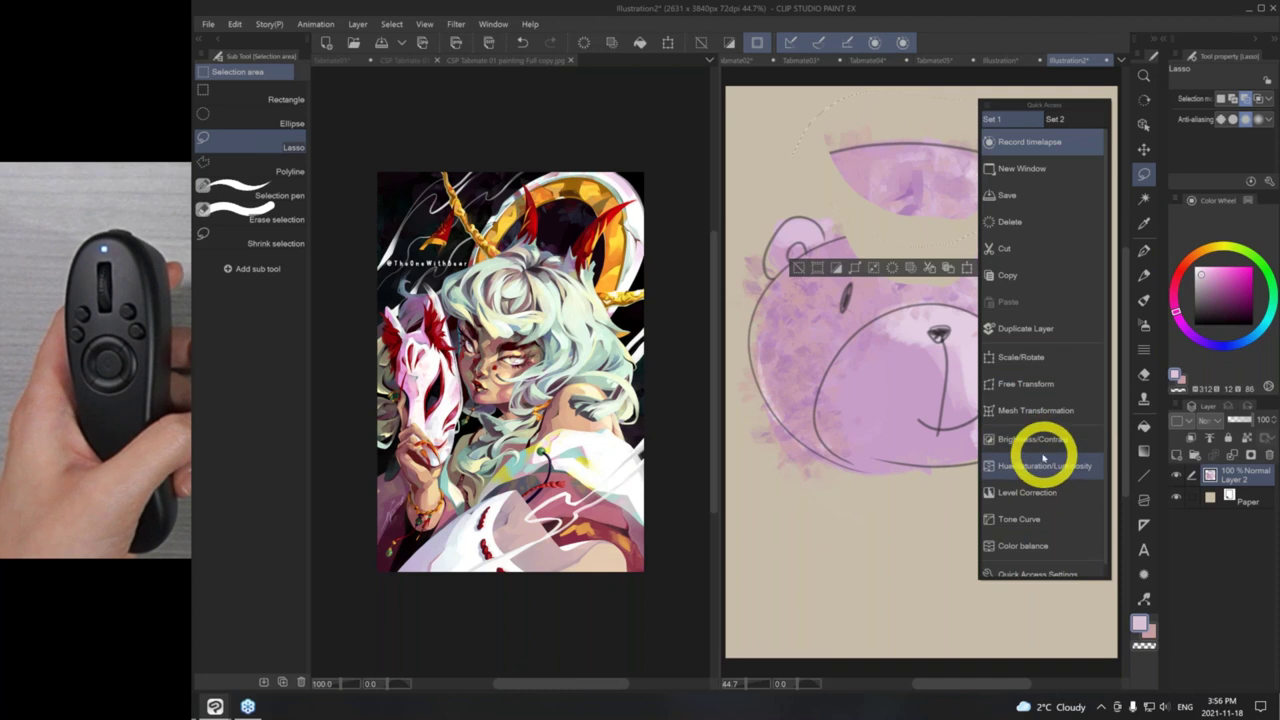
drag(1057, 108, 731, 108)
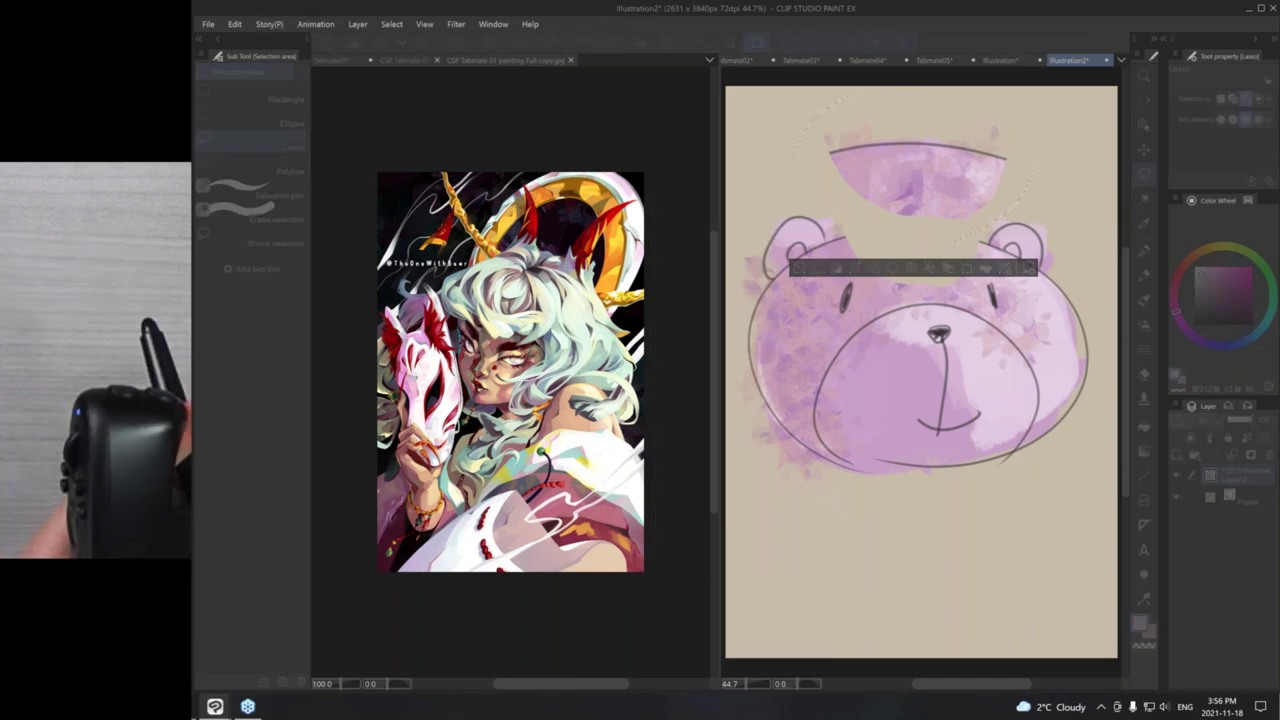
- Recolor the selected forehead piece with Hue/Saturation/Luminosity, using hue -60, saturation 40 and luminosity -30
key(ctrl+u)
drag(677, 451, 534, 310)
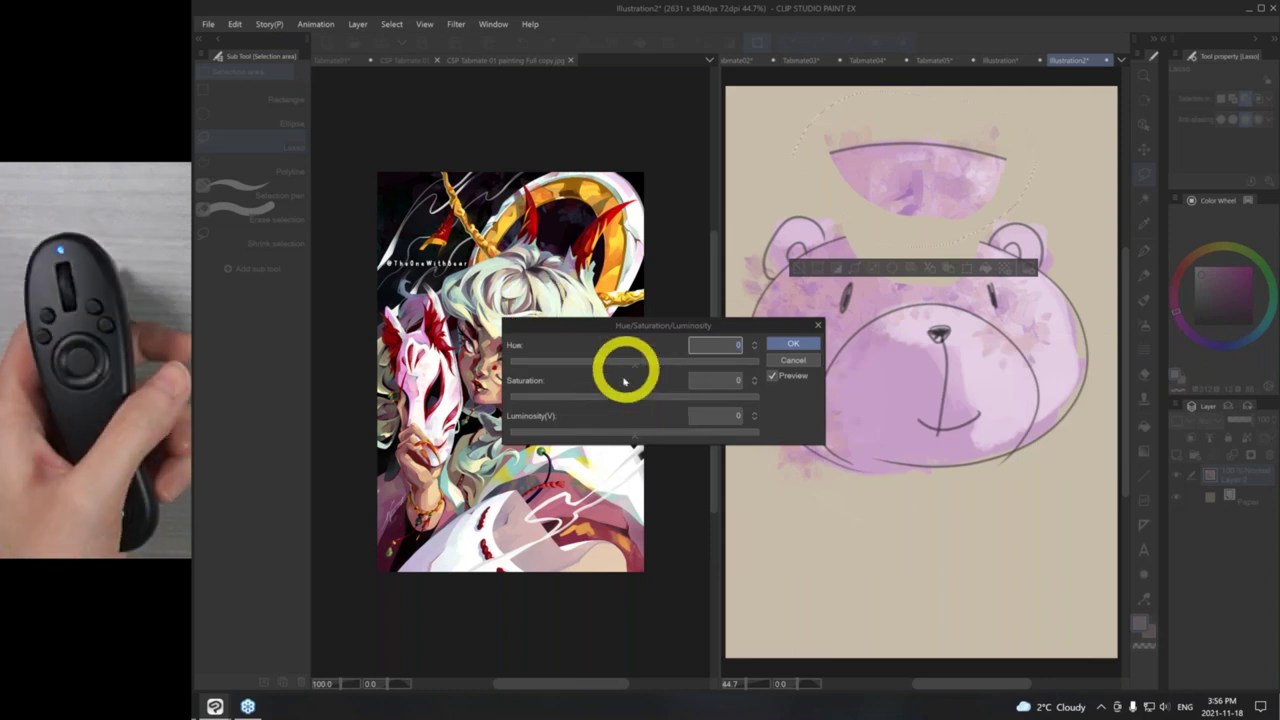
scroll(630, 360, down, 6)
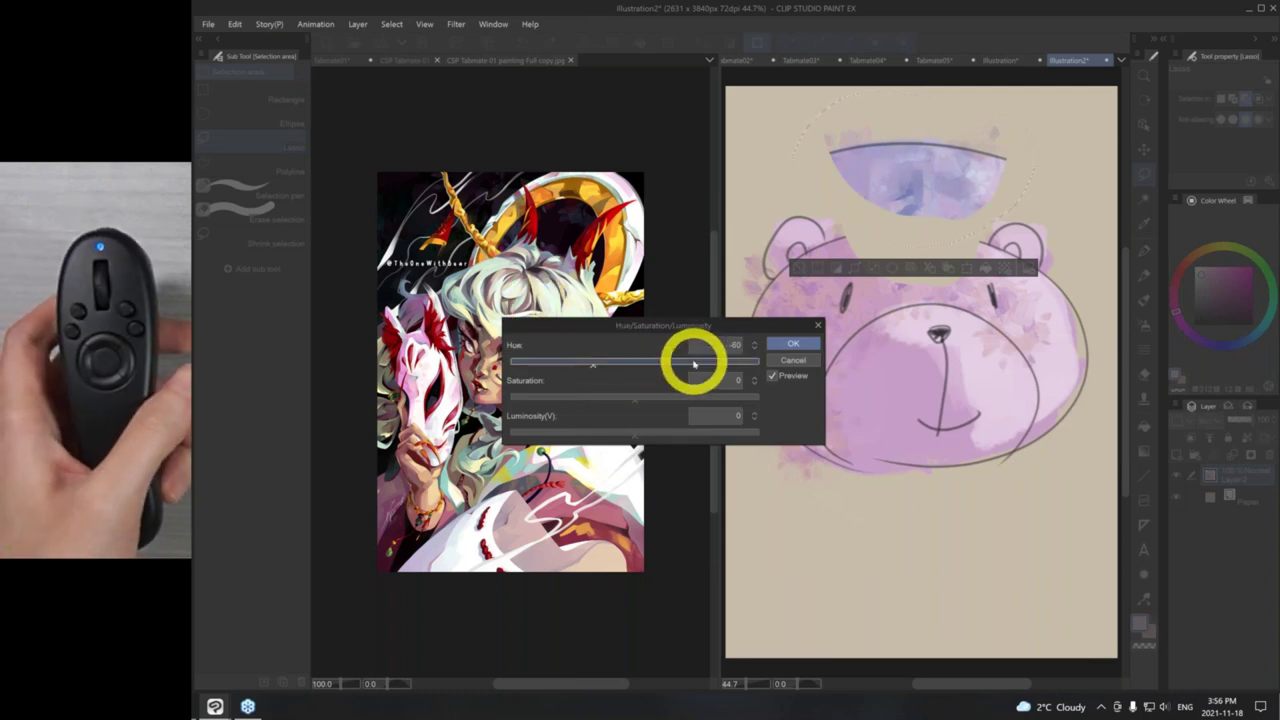
scroll(686, 414, up, 3)
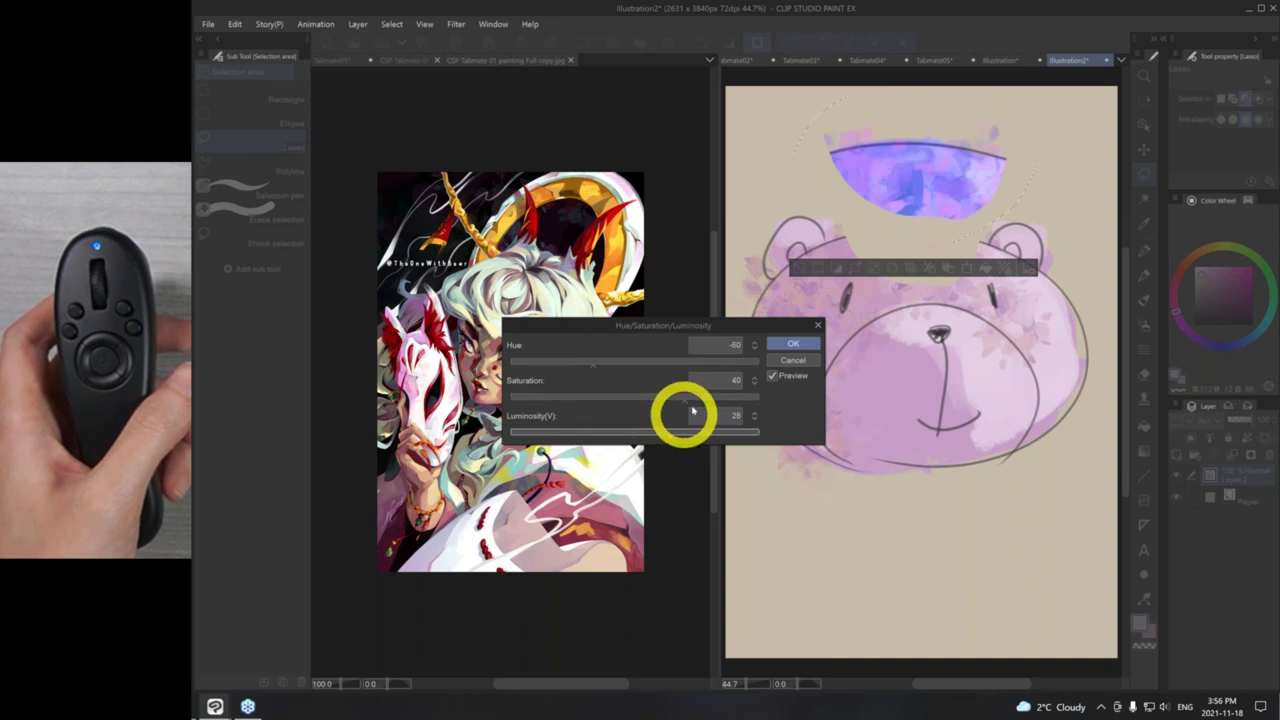
scroll(605, 422, down, 3)
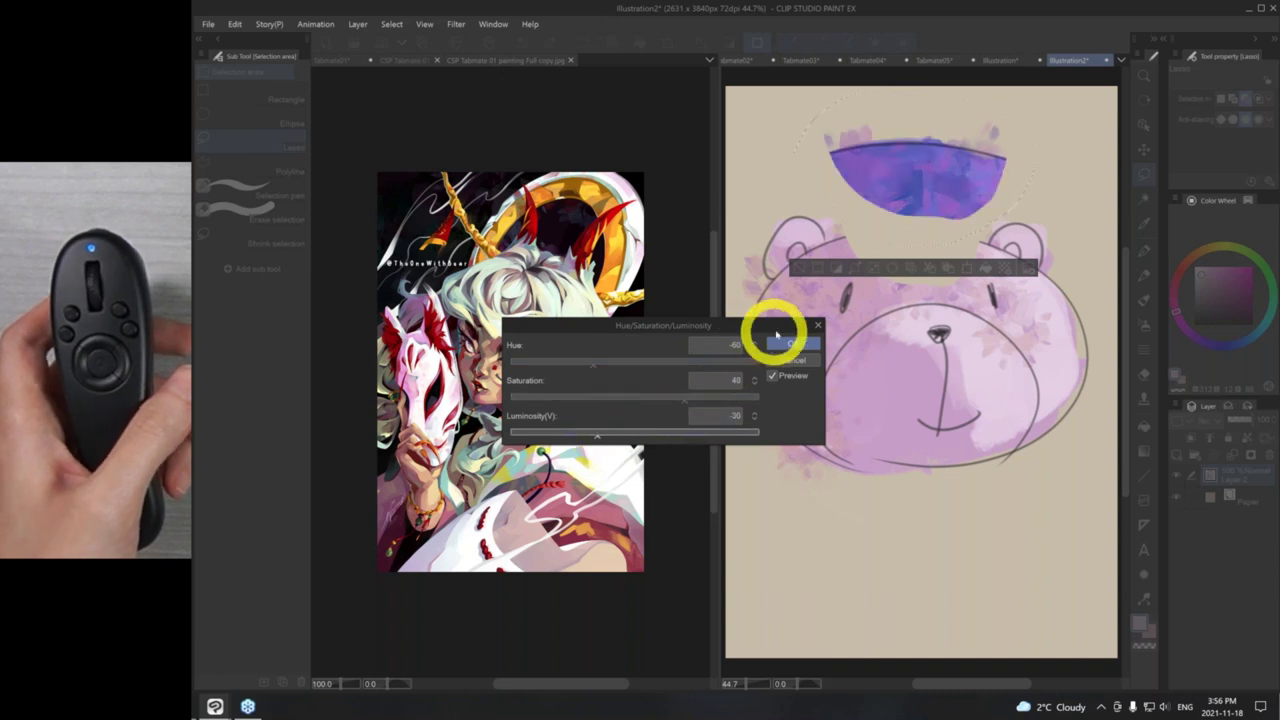
click(793, 343)
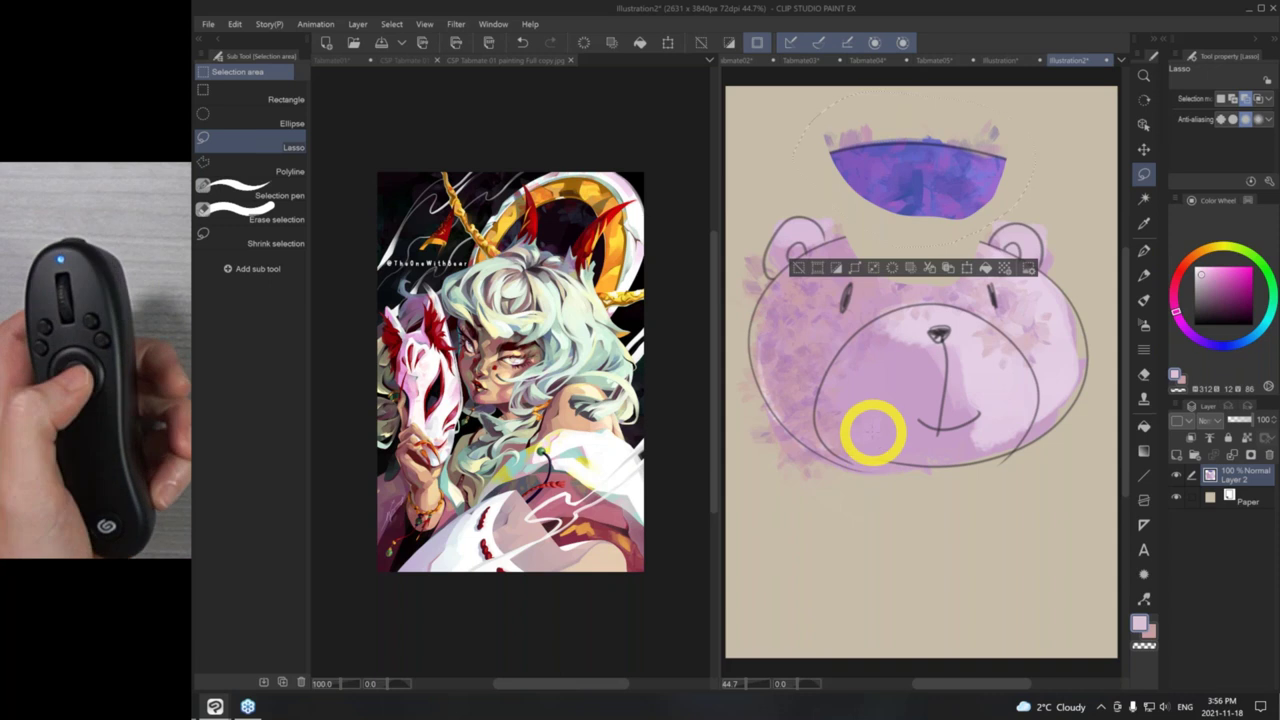
- Brighten the selected forehead piece with Level Correction by lowering the RGB midtone and highlight input points
key(F1)
drag(852, 188, 678, 85)
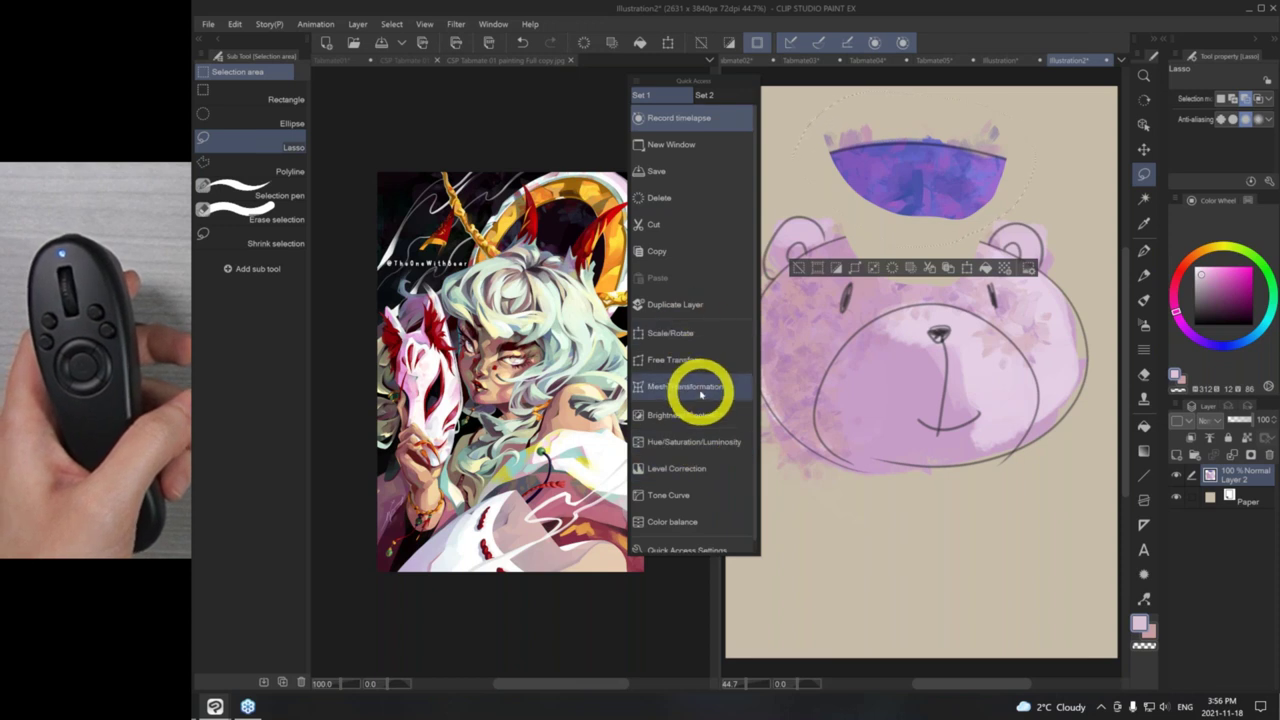
click(697, 470)
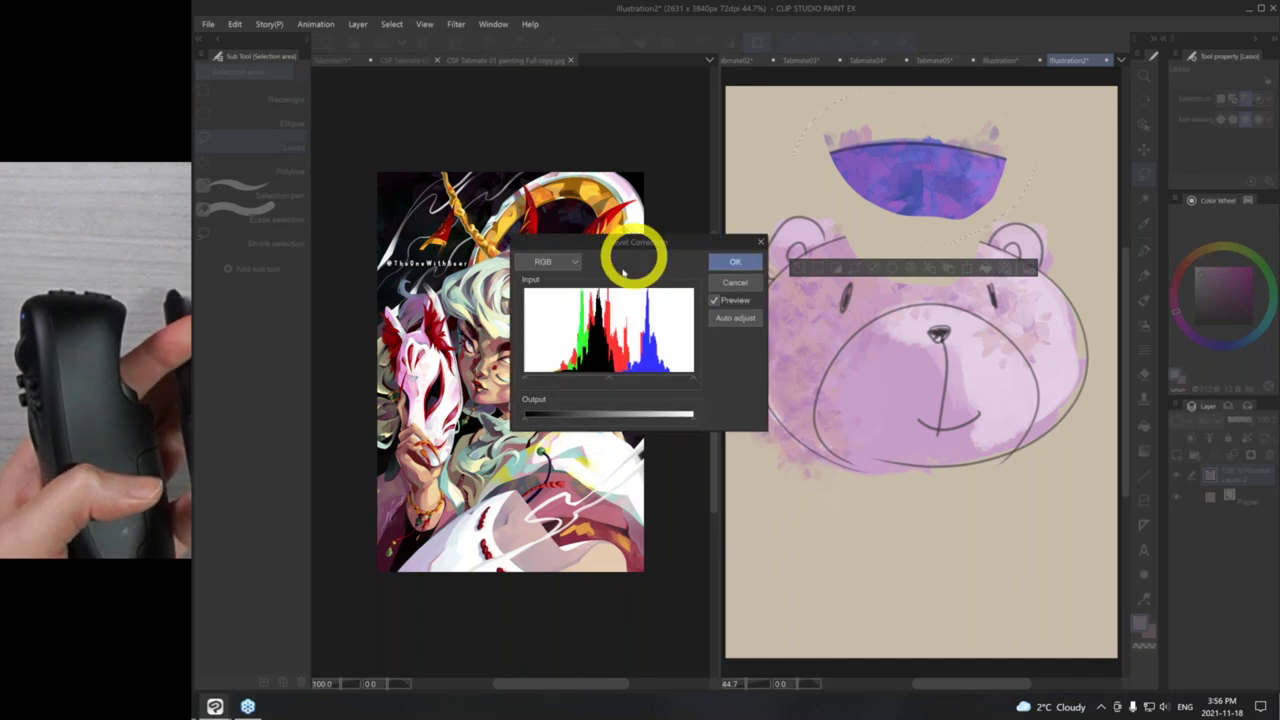
drag(609, 376, 573, 384)
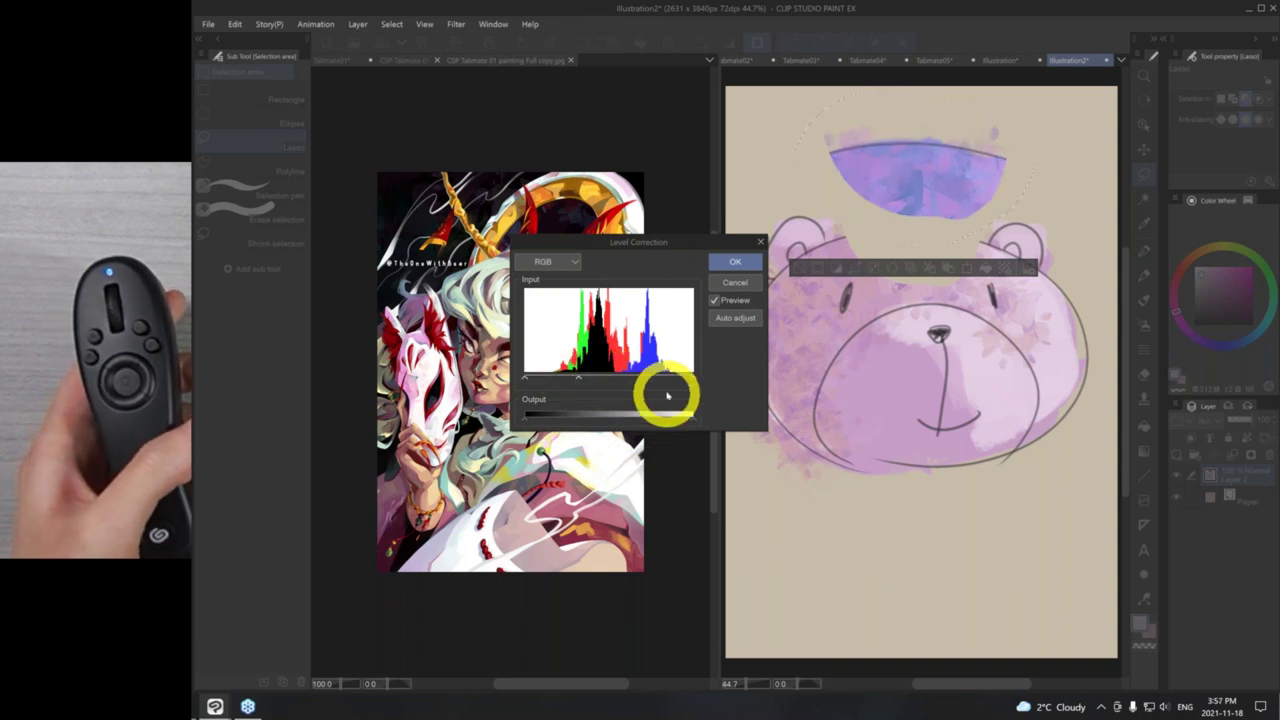
drag(686, 380, 676, 380)
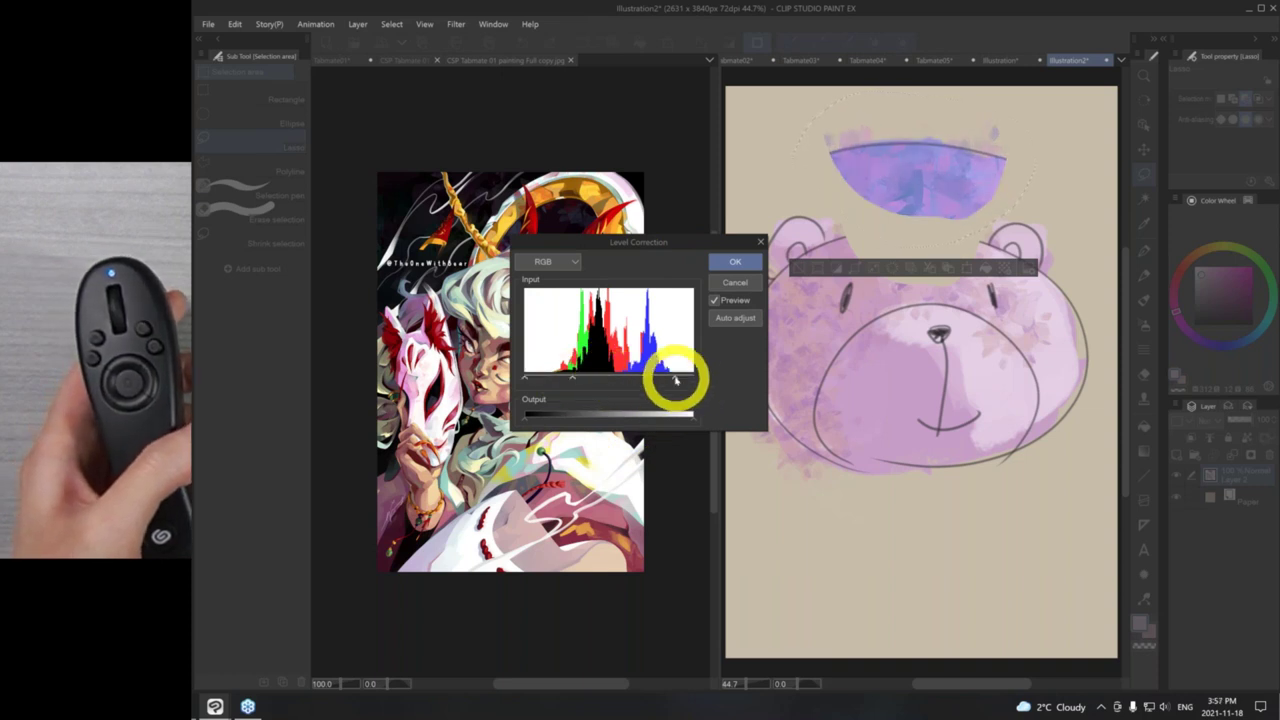
click(731, 264)
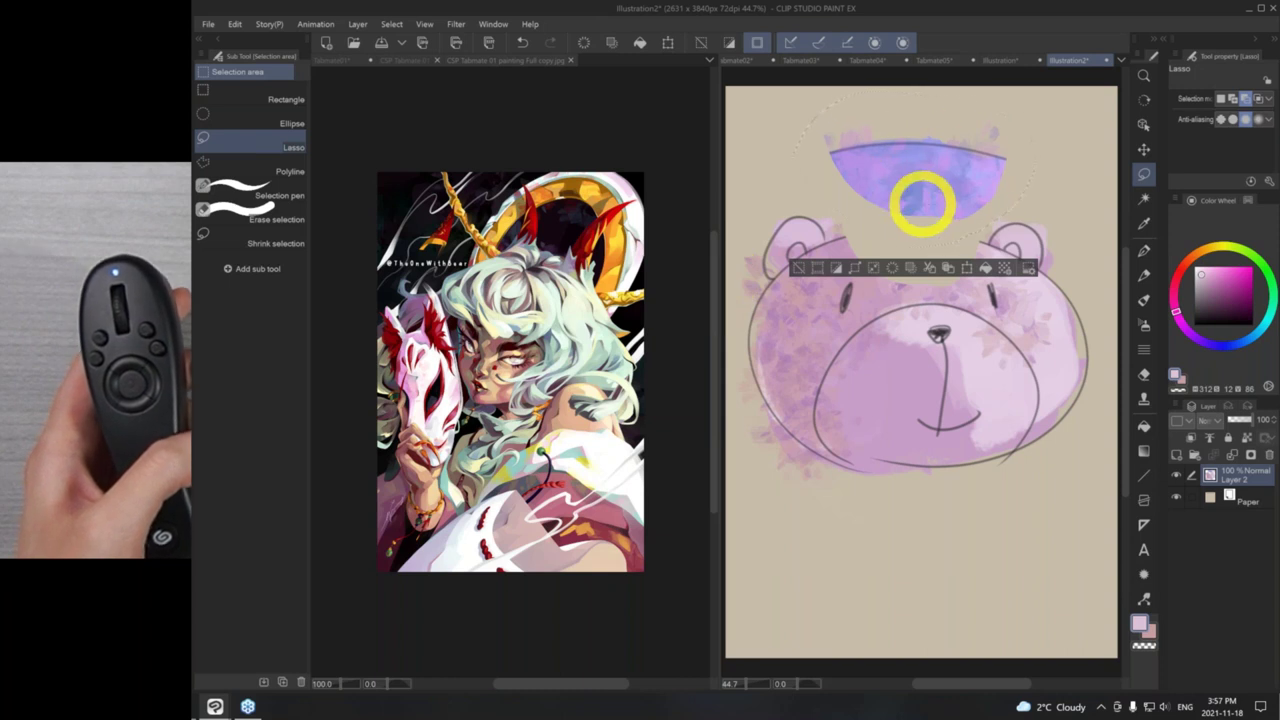
- Duplicate Layer 2 using the Quick Access palette
key(F12)
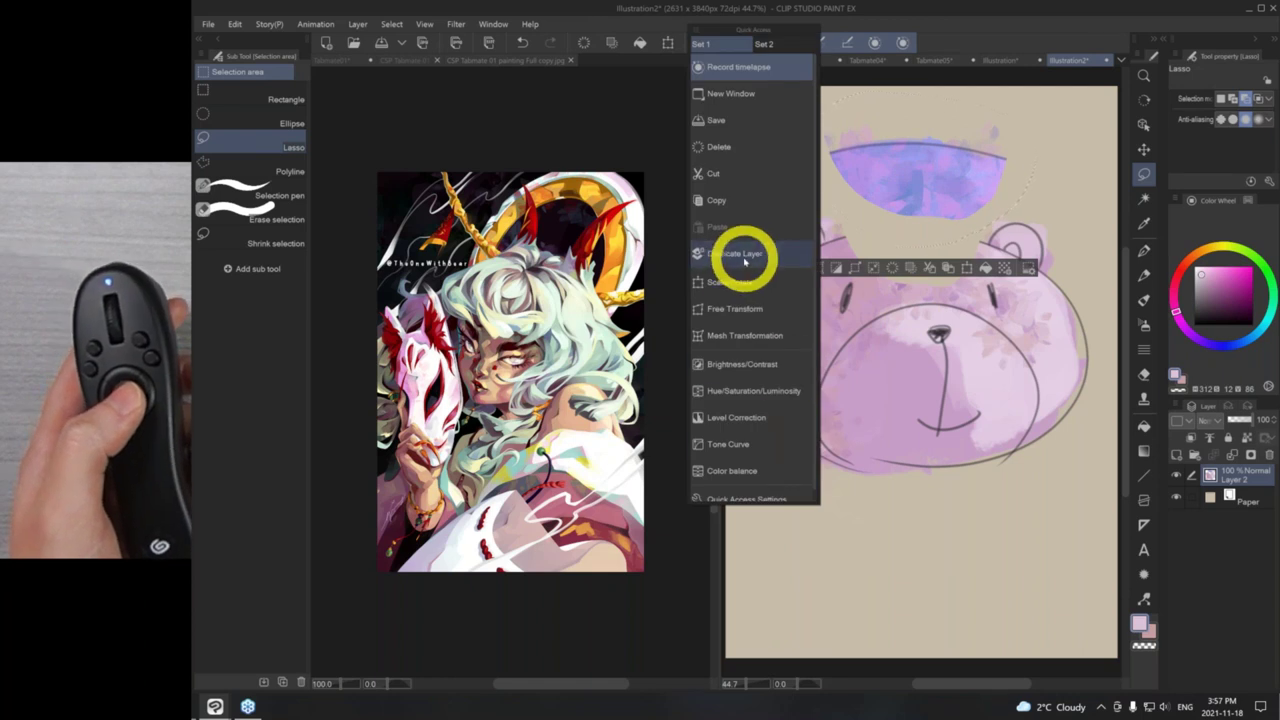
click(745, 256)
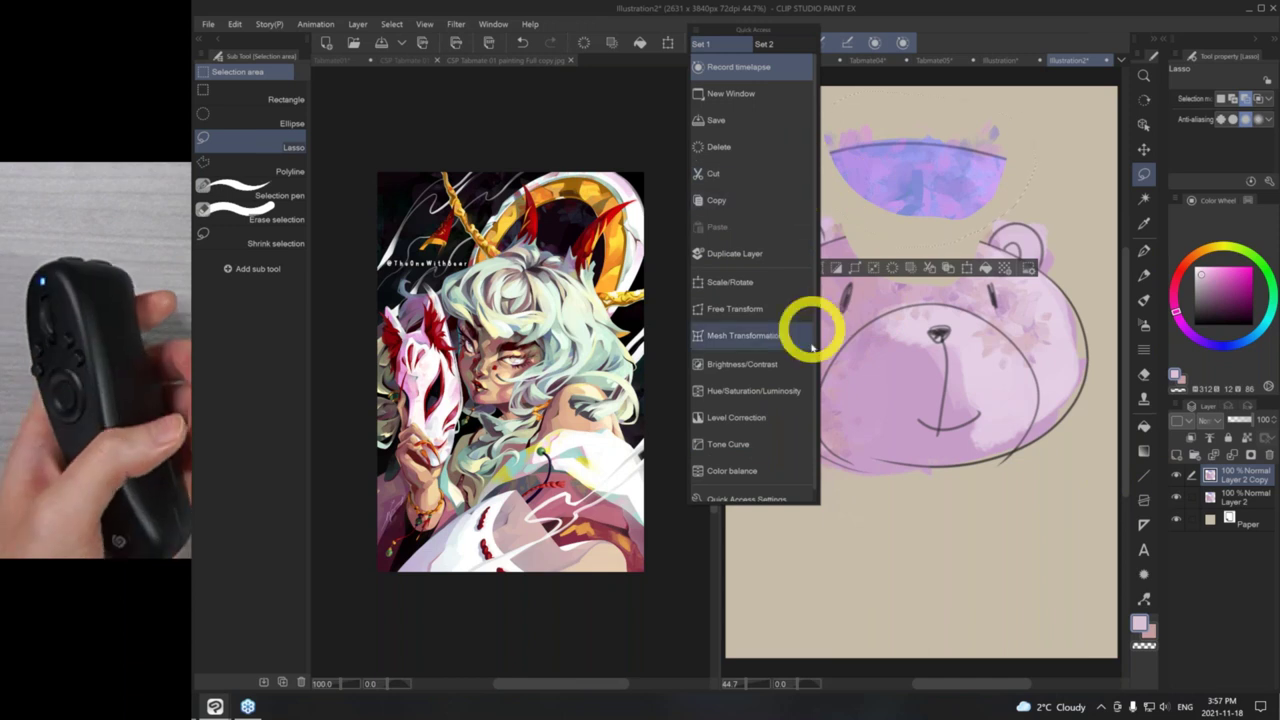
- Open Quick Access Settings, and arrange the settings dialog and the Quick Access palette side by side
click(696, 33)
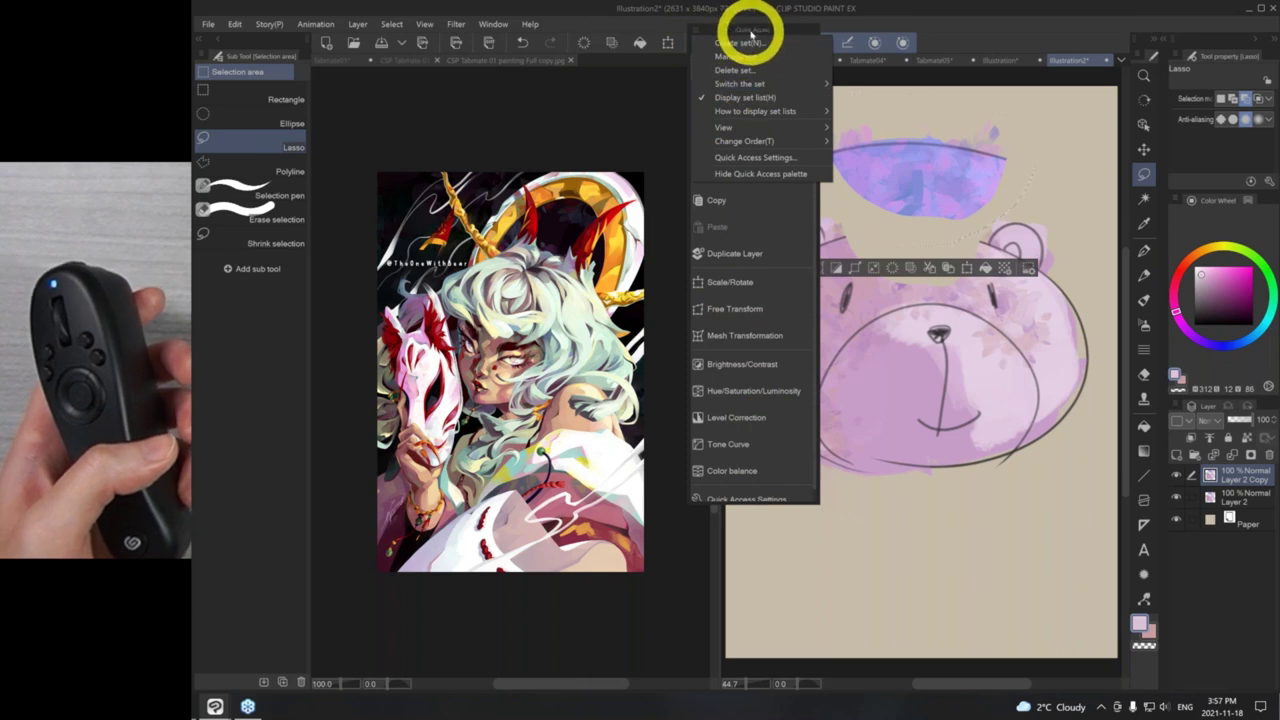
click(783, 160)
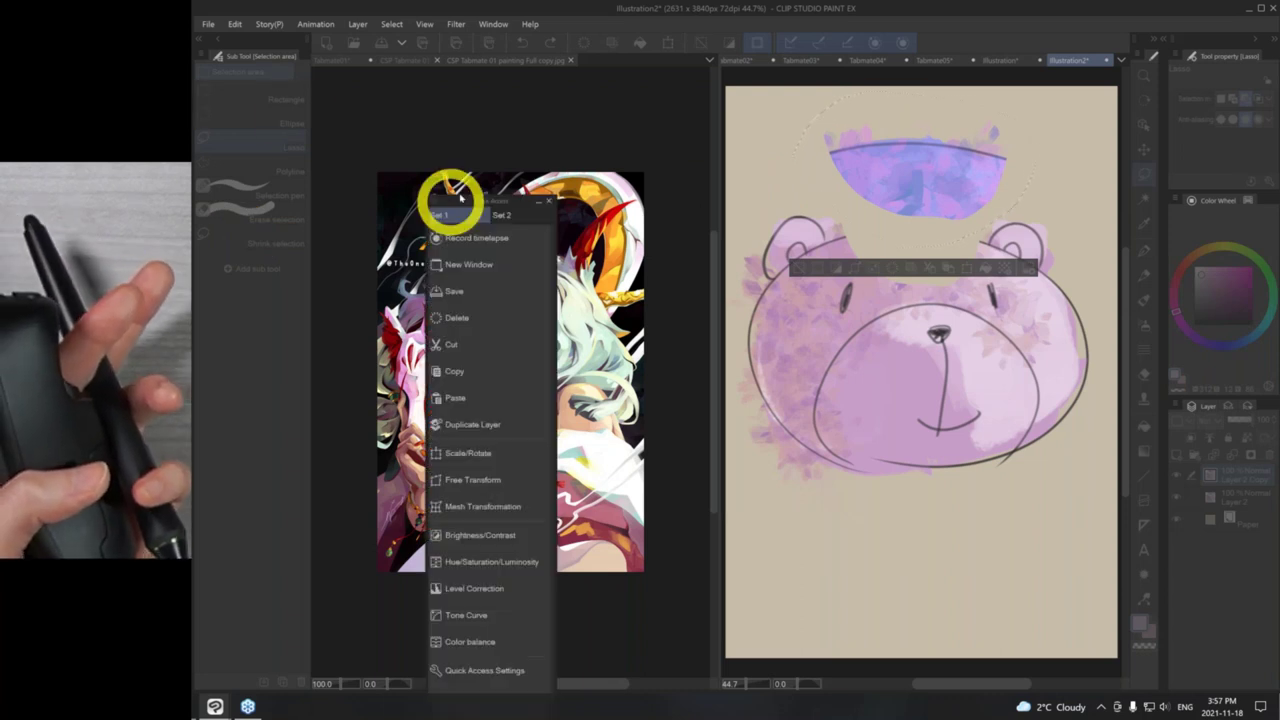
drag(449, 178, 606, 57)
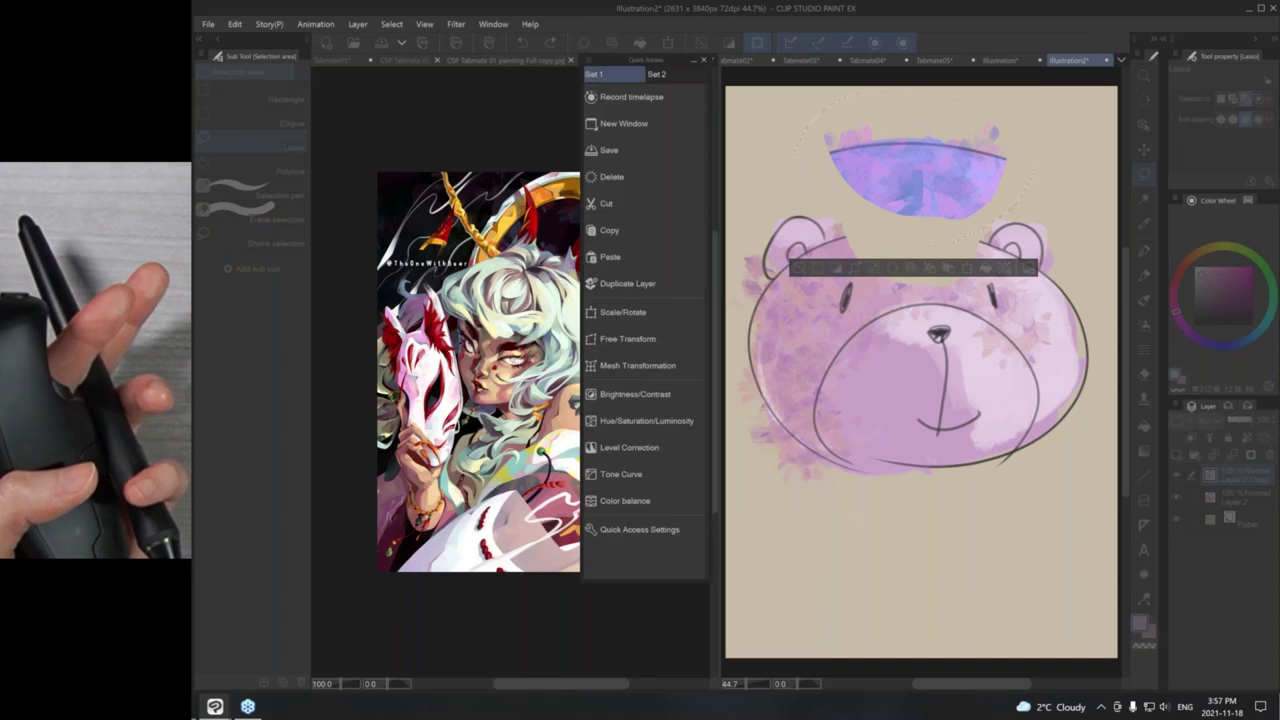
click(639, 529)
drag(1066, 186, 997, 126)
- Add the File command Save as to Quick Access Set 1, and close the settings
click(843, 147)
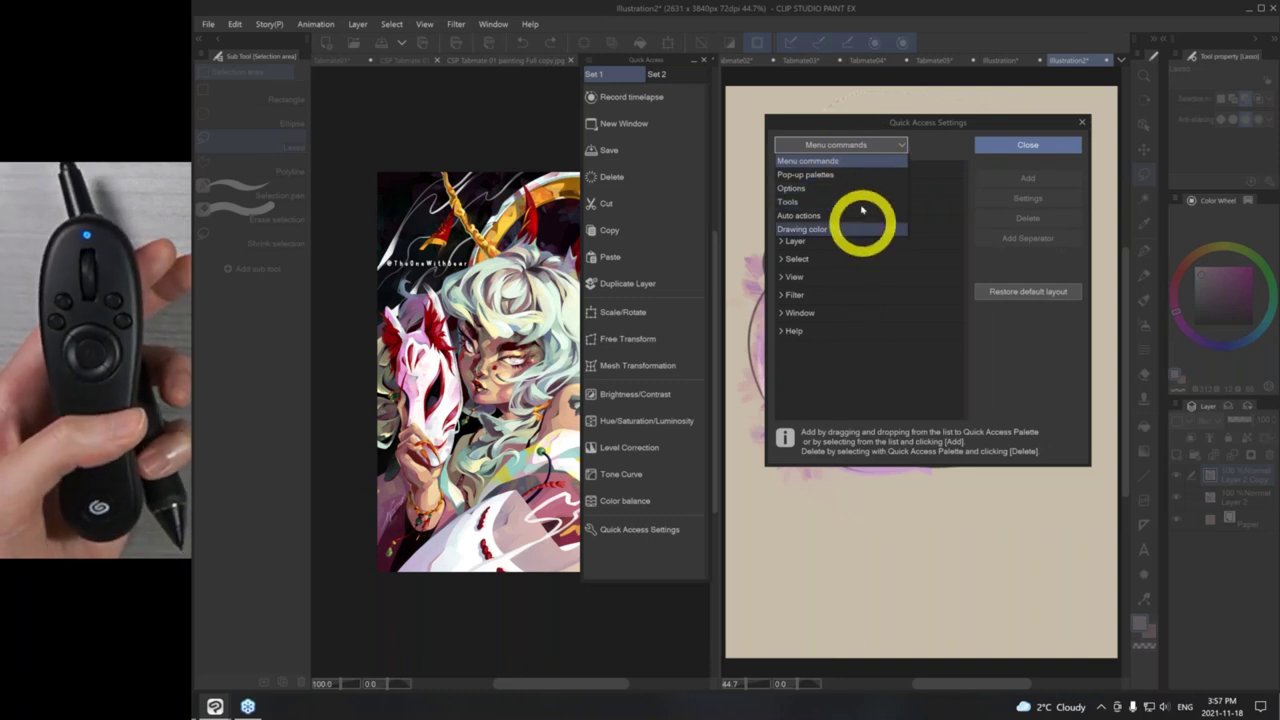
click(847, 143)
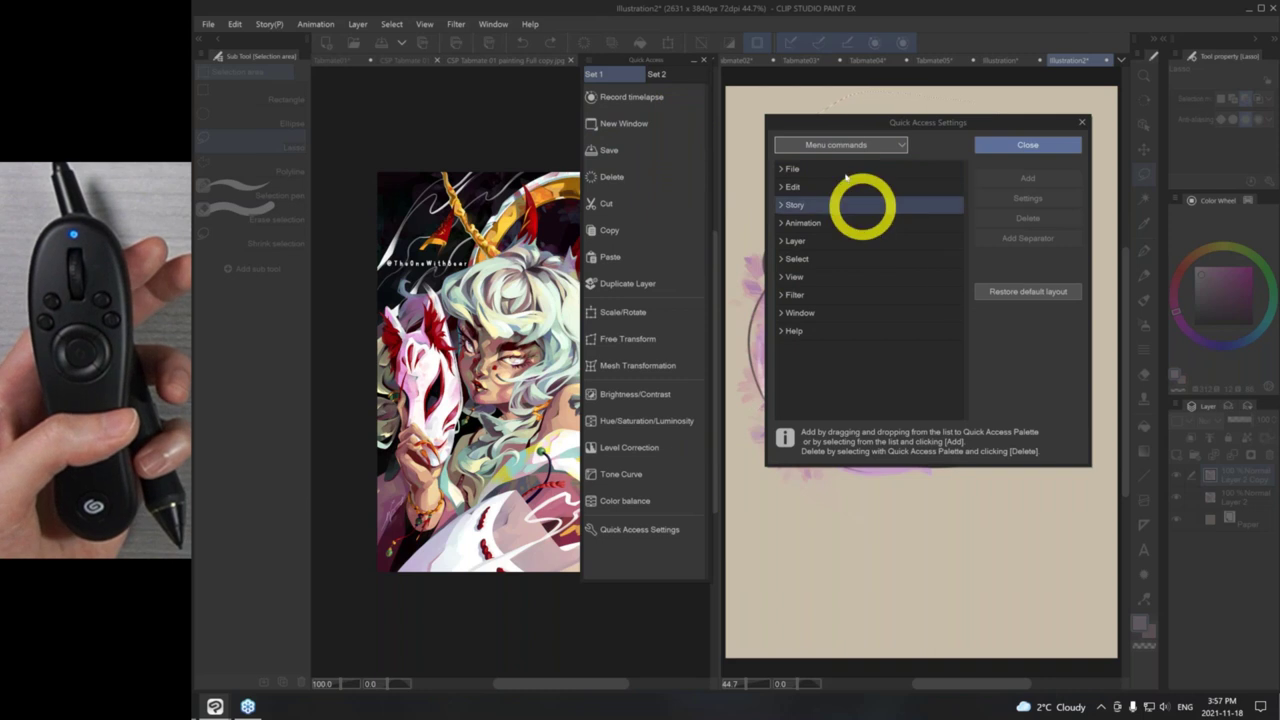
click(781, 172)
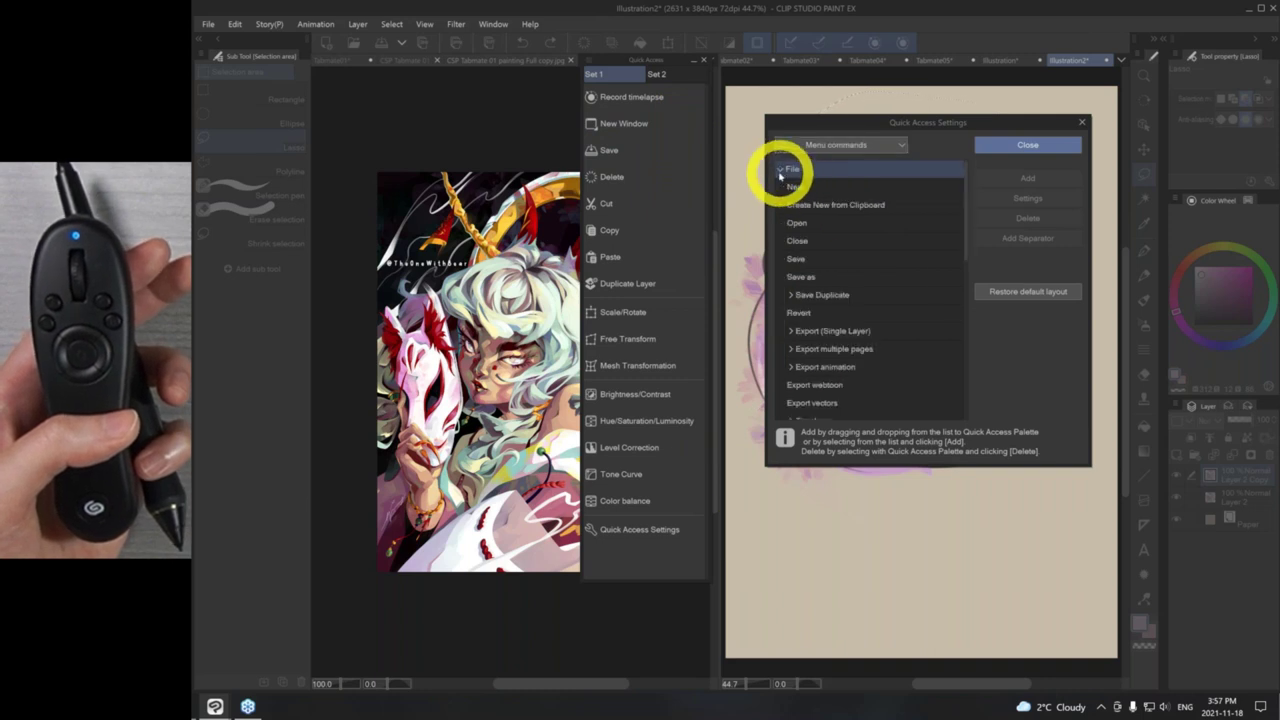
click(831, 277)
click(1028, 177)
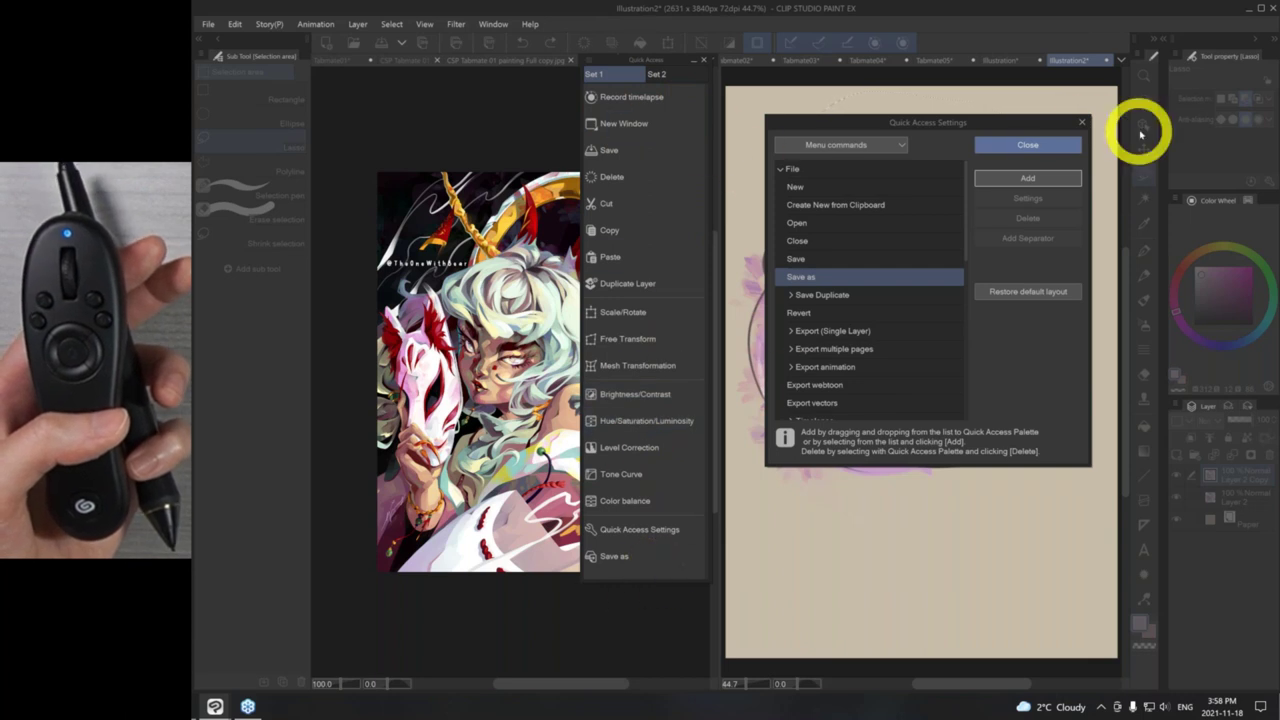
click(1081, 122)
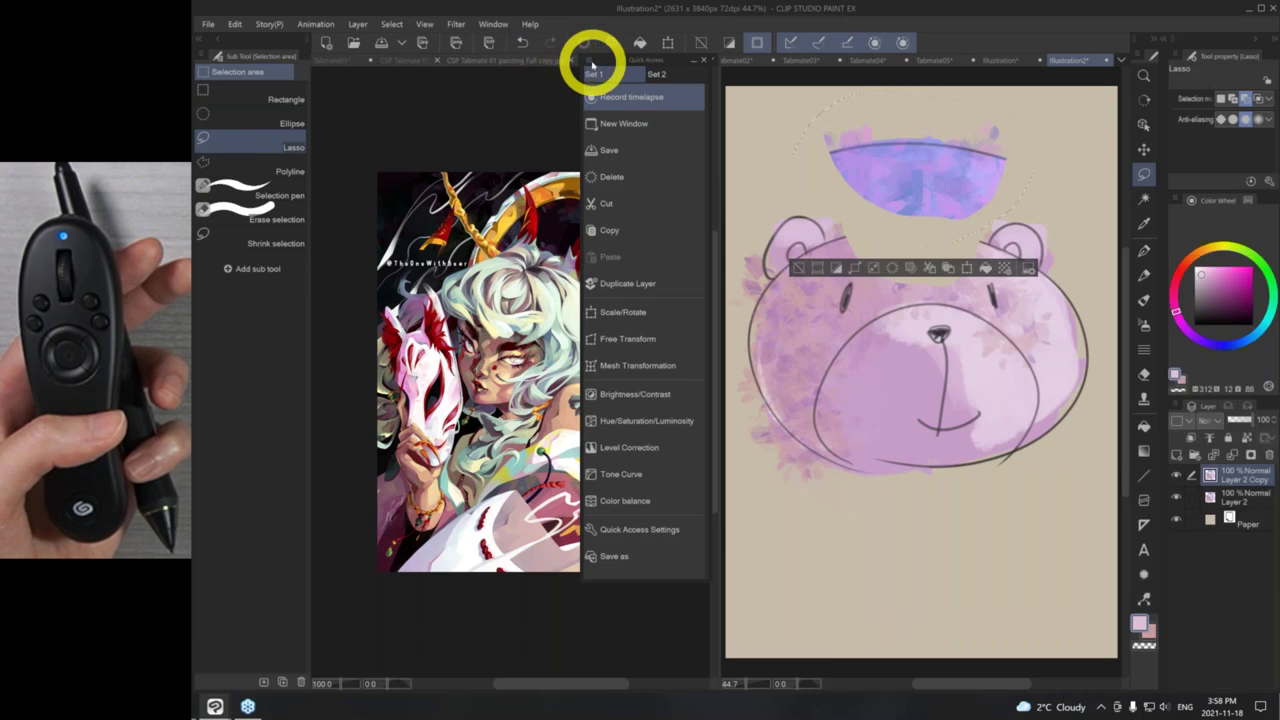
- Change the Quick Access palette's view to Tile small
click(587, 58)
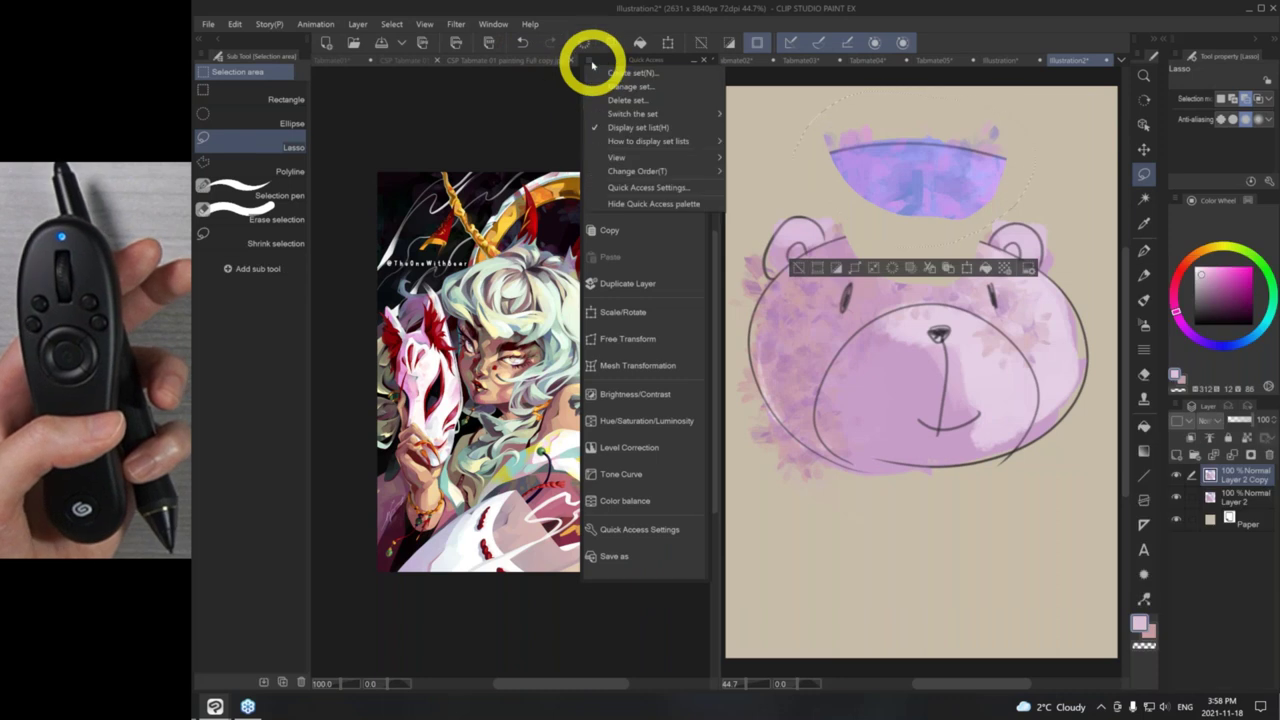
click(698, 158)
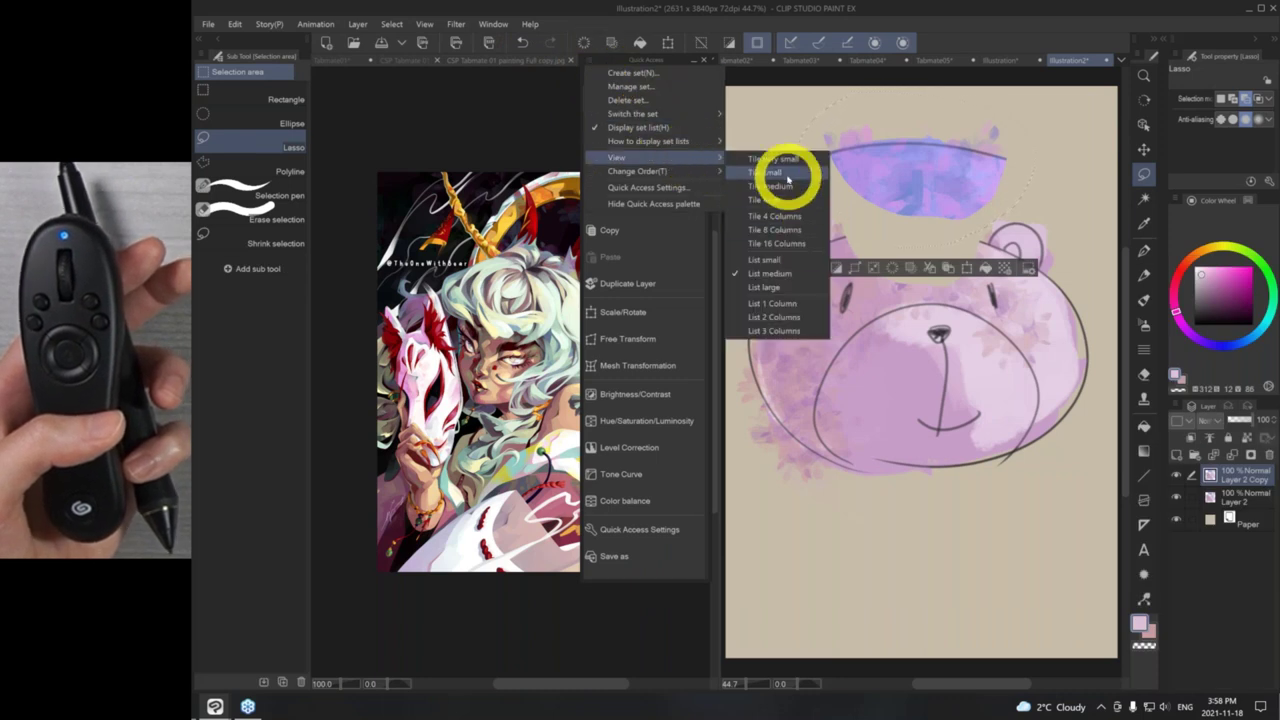
click(787, 176)
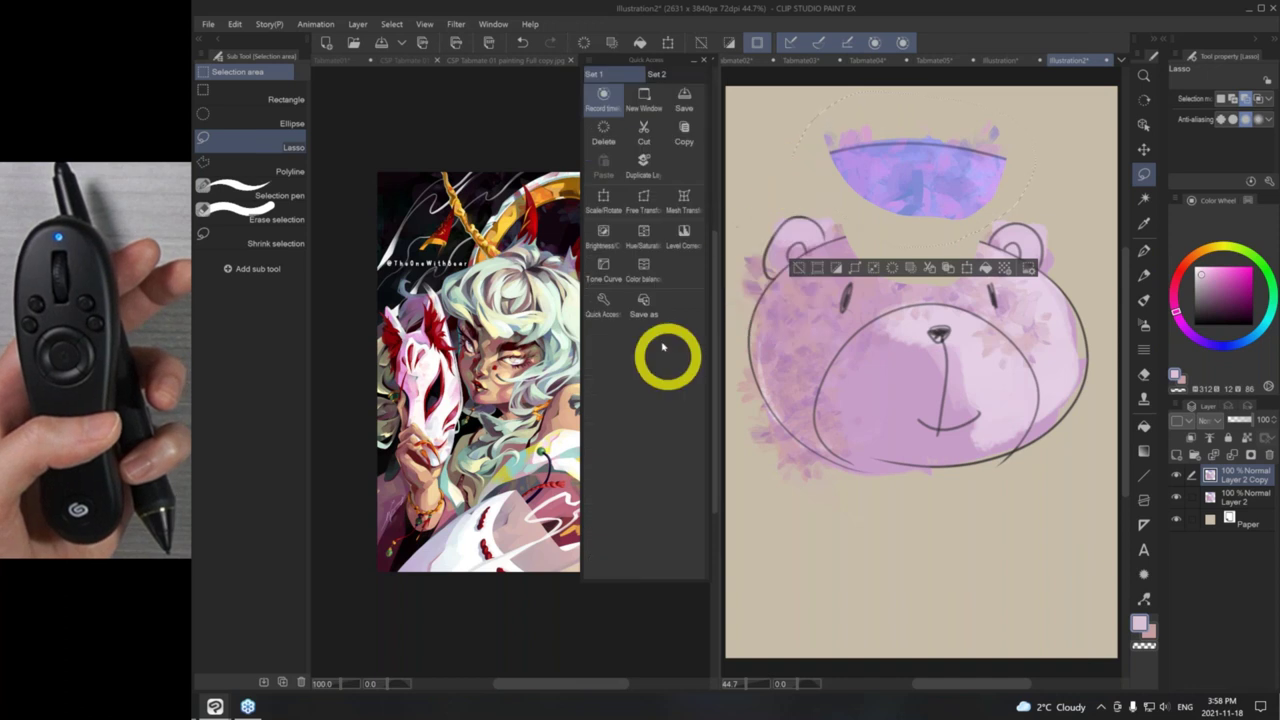
- Switch the Quick Access palette to a more compact tile view that shows its commands as icons only
click(588, 64)
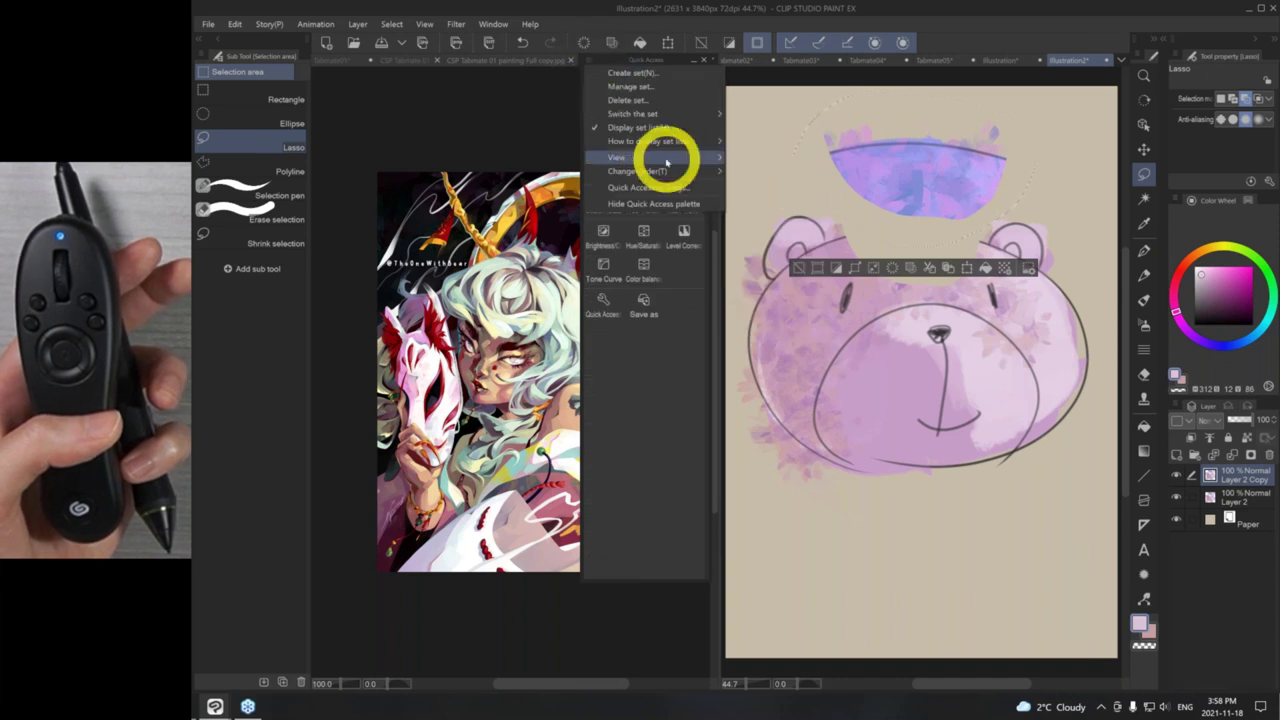
mouse_move(666, 160)
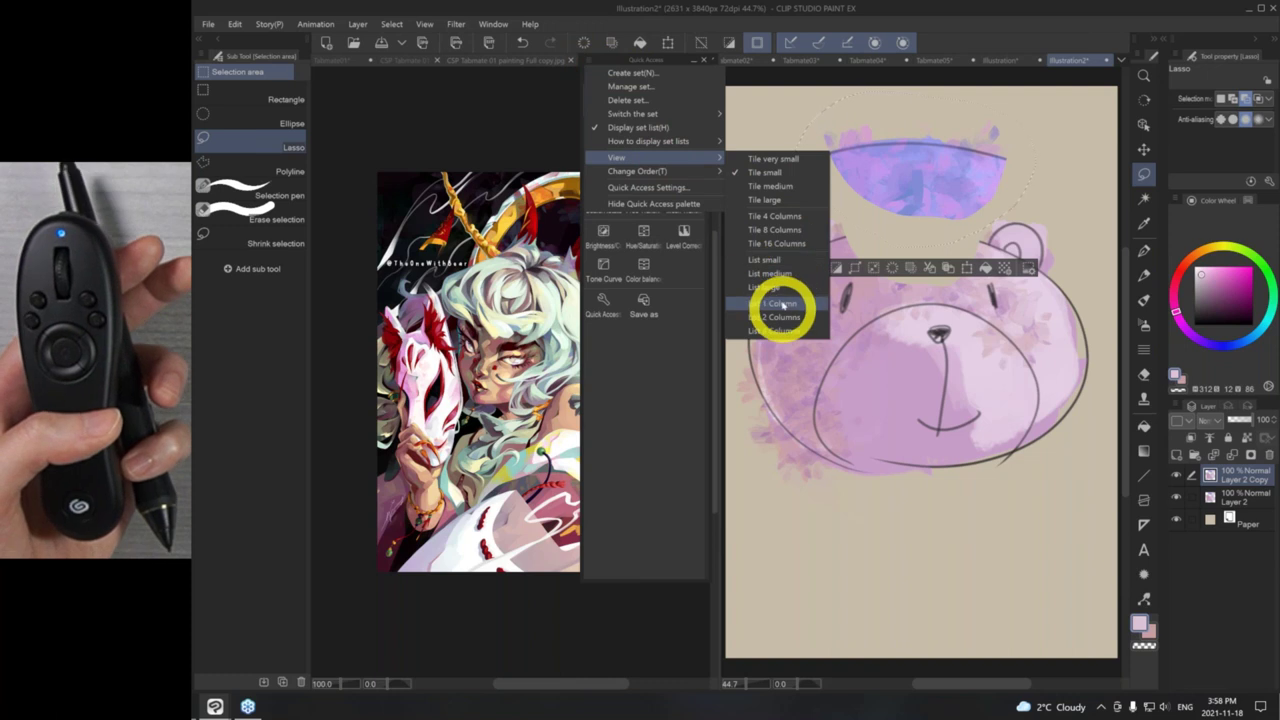
click(787, 230)
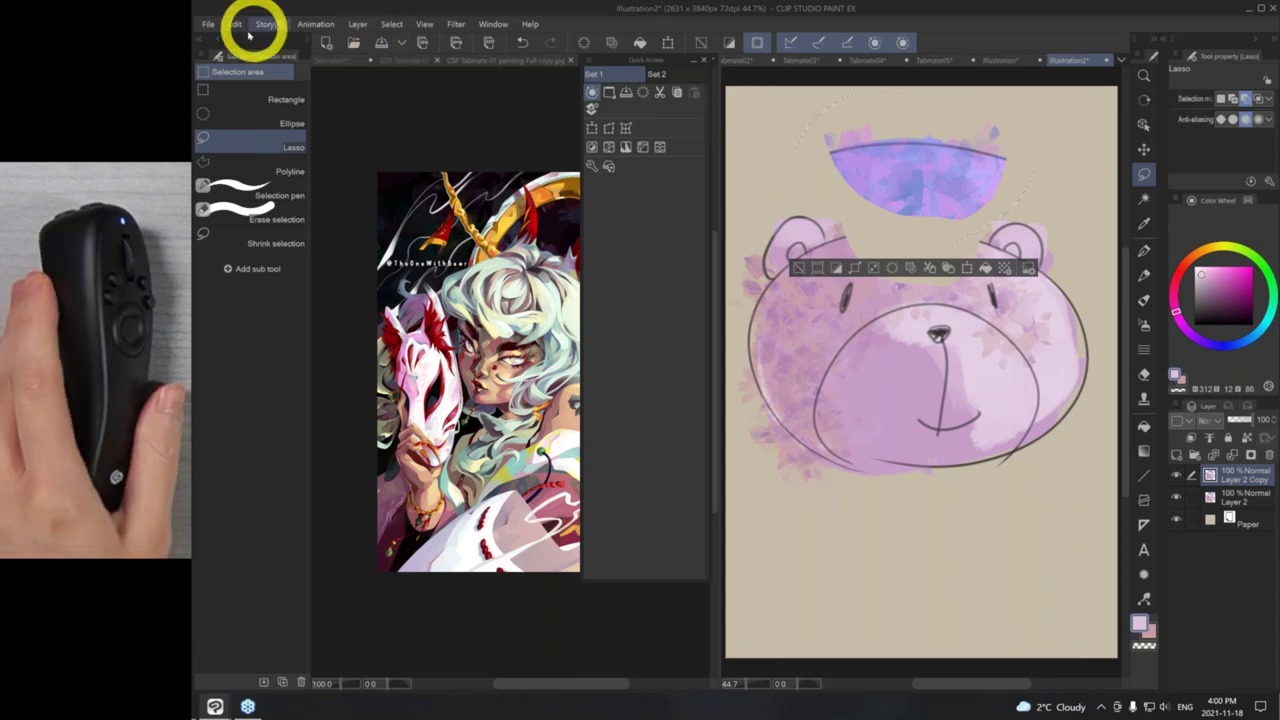
- Review the action types that can be assigned to the + Button in the CLIP STUDIO TABMATE settings, and leave without changes
click(210, 24)
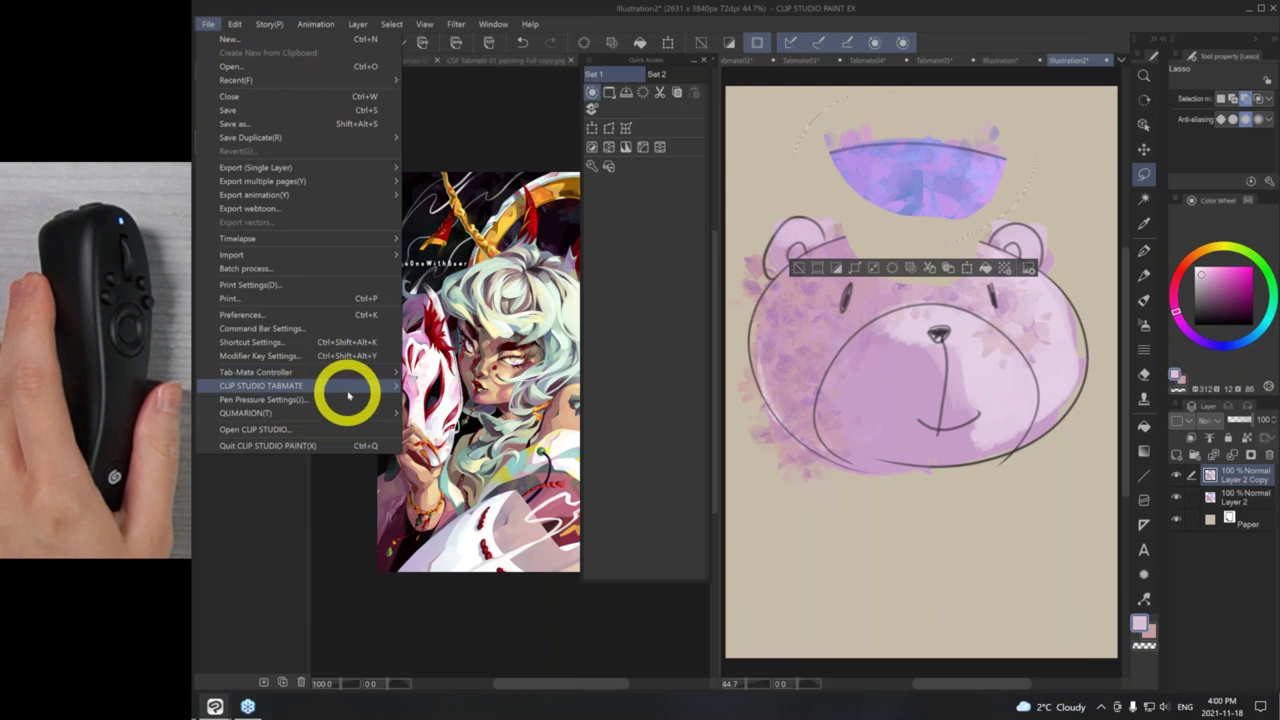
click(396, 385)
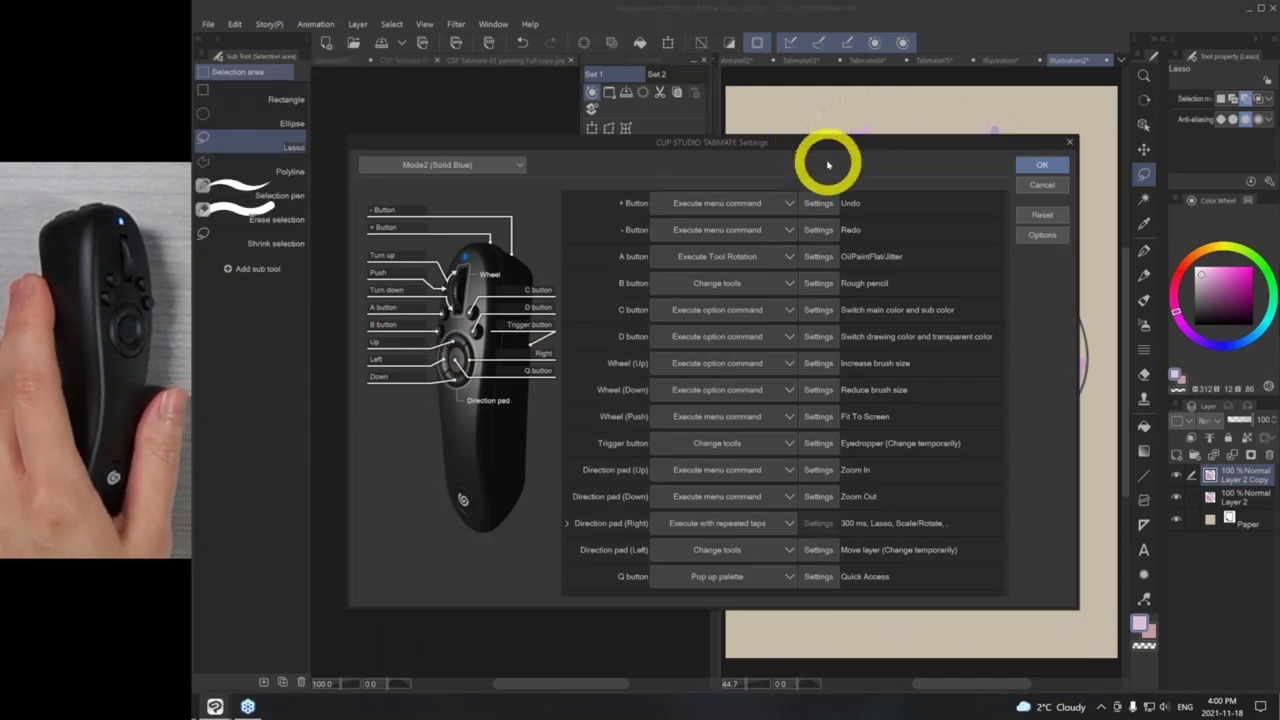
drag(818, 150, 814, 126)
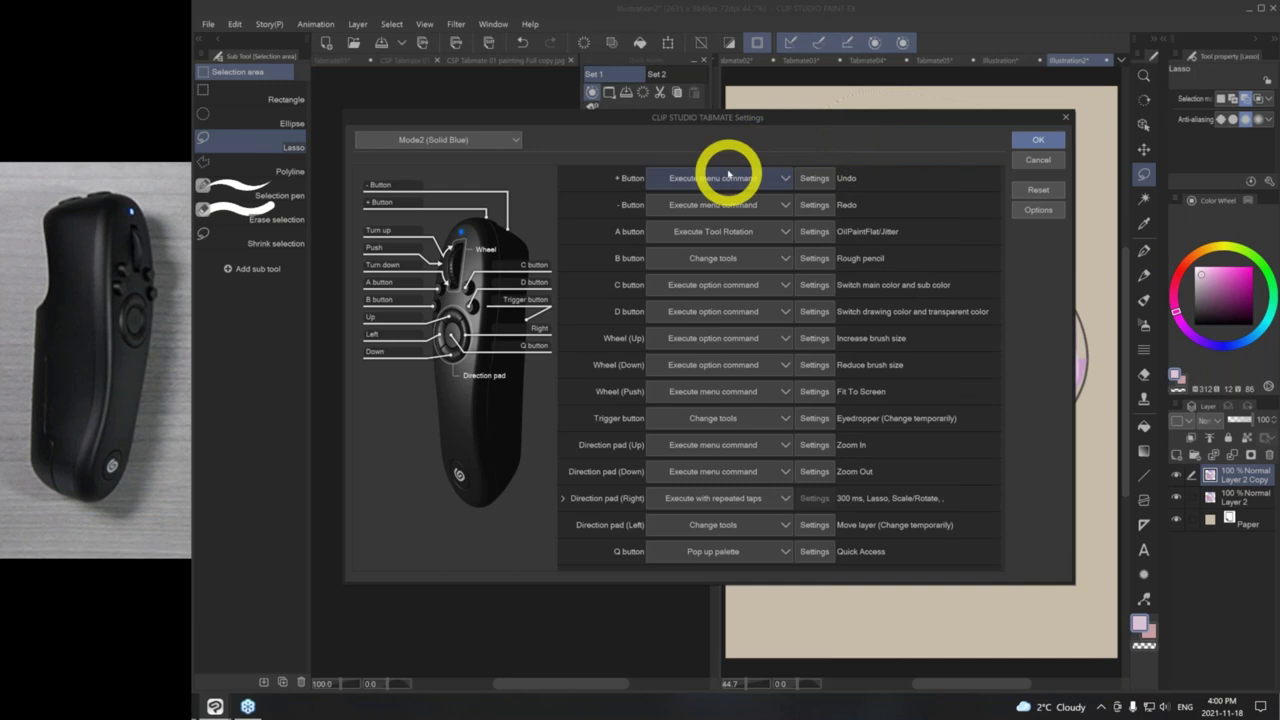
click(727, 177)
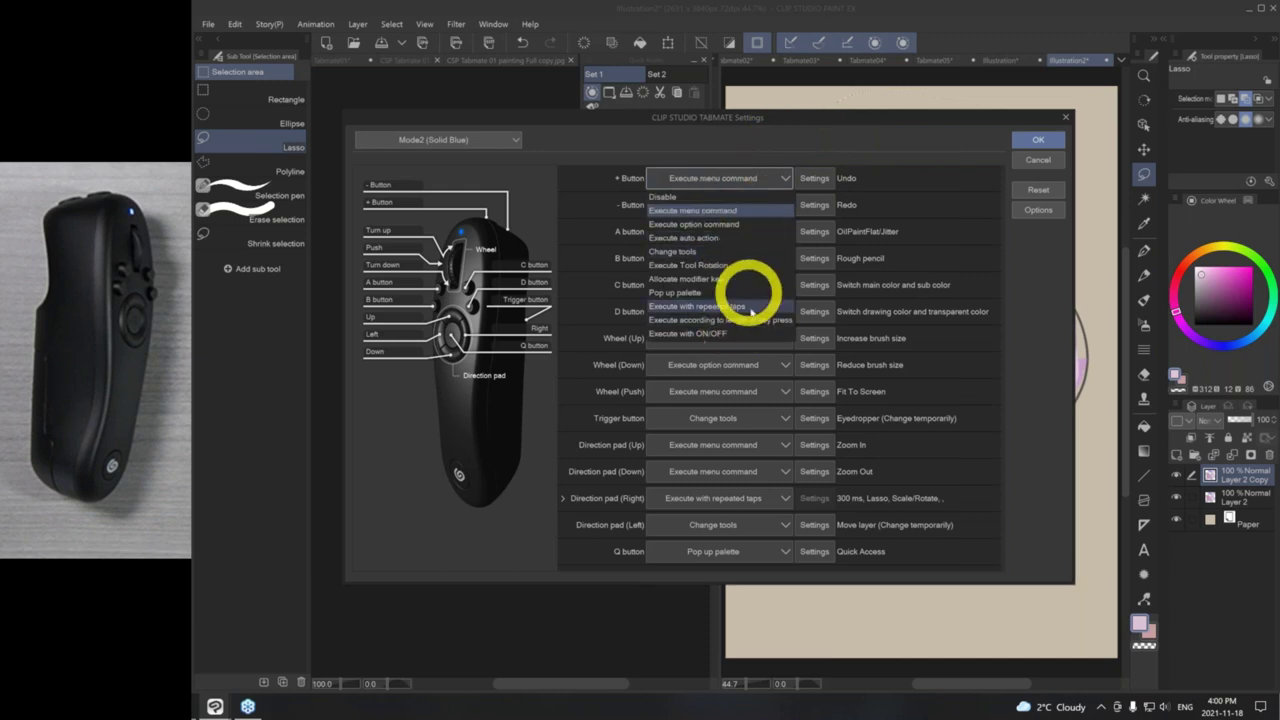
click(918, 143)
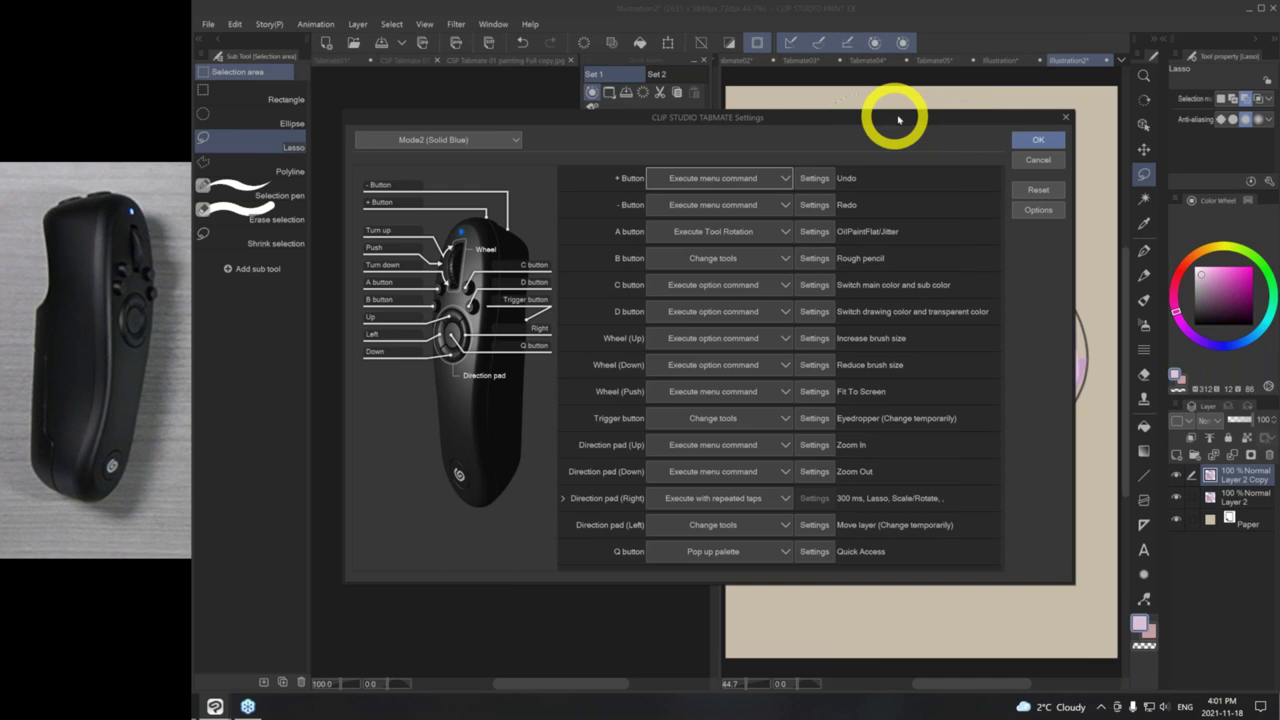
click(1038, 160)
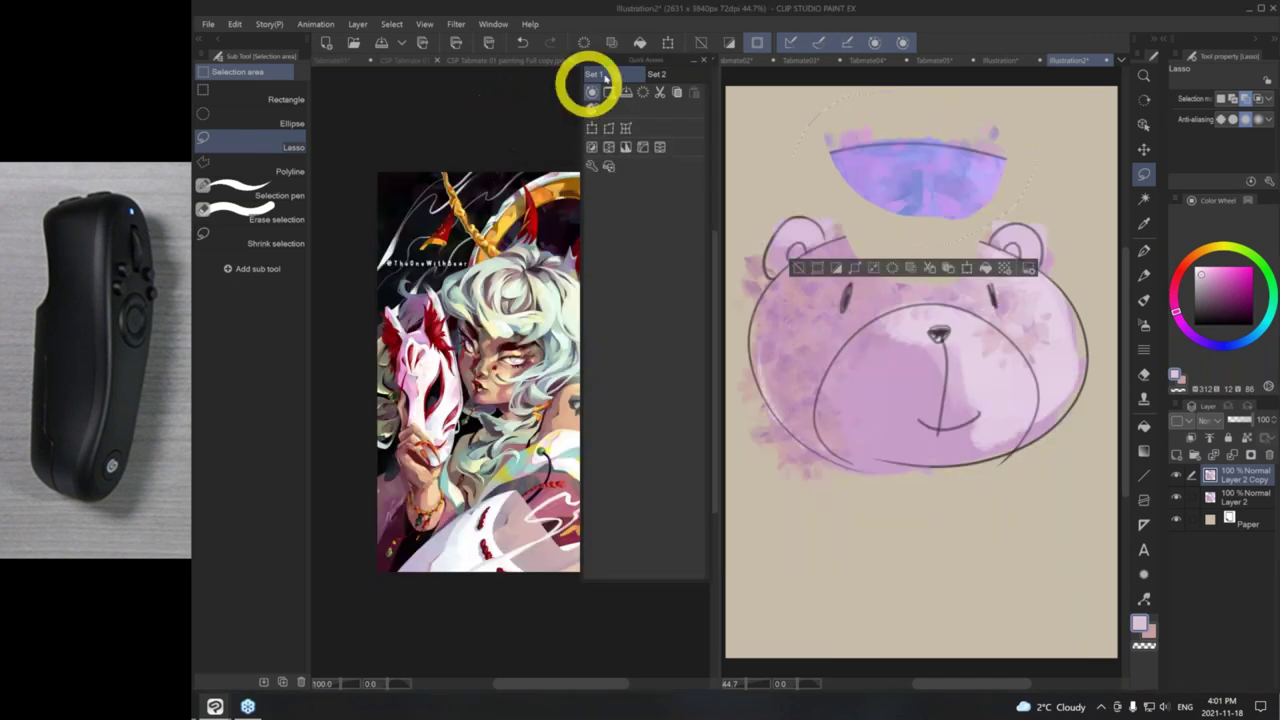
- Close the Quick Access palette and switch to the CSP Tabmate 01 Lineart Full copy.jpg image
click(705, 62)
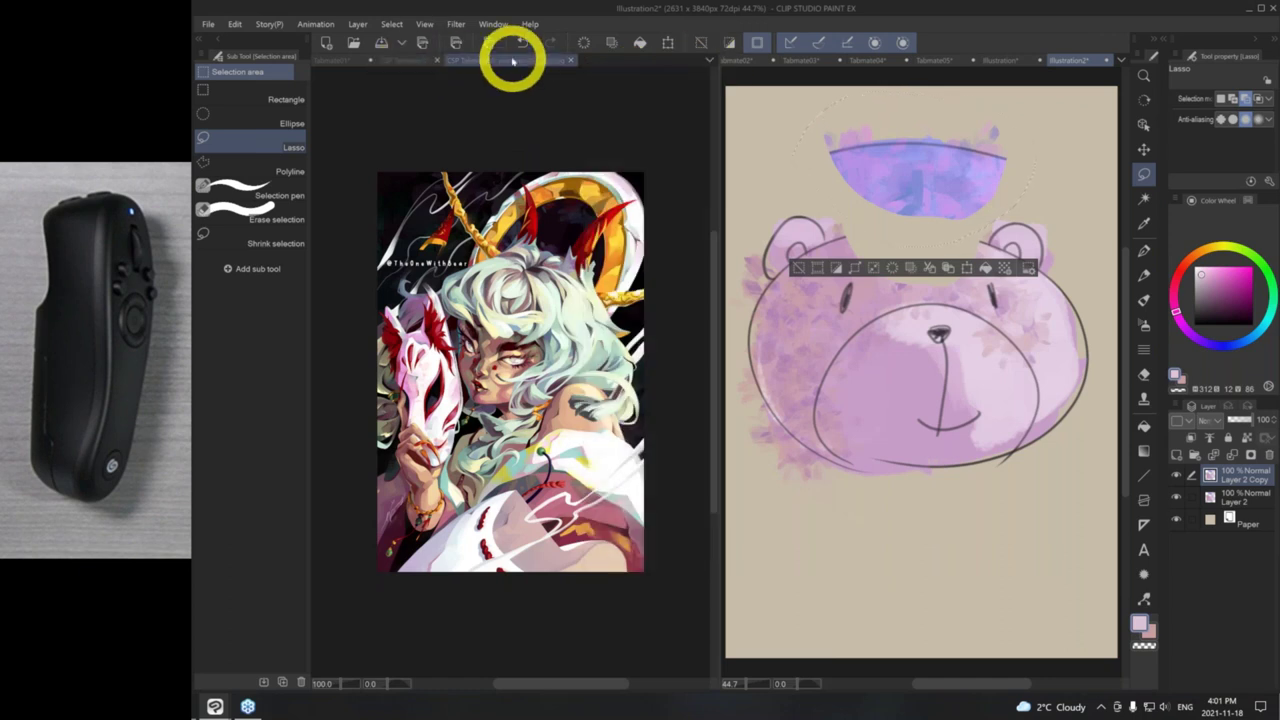
click(414, 60)
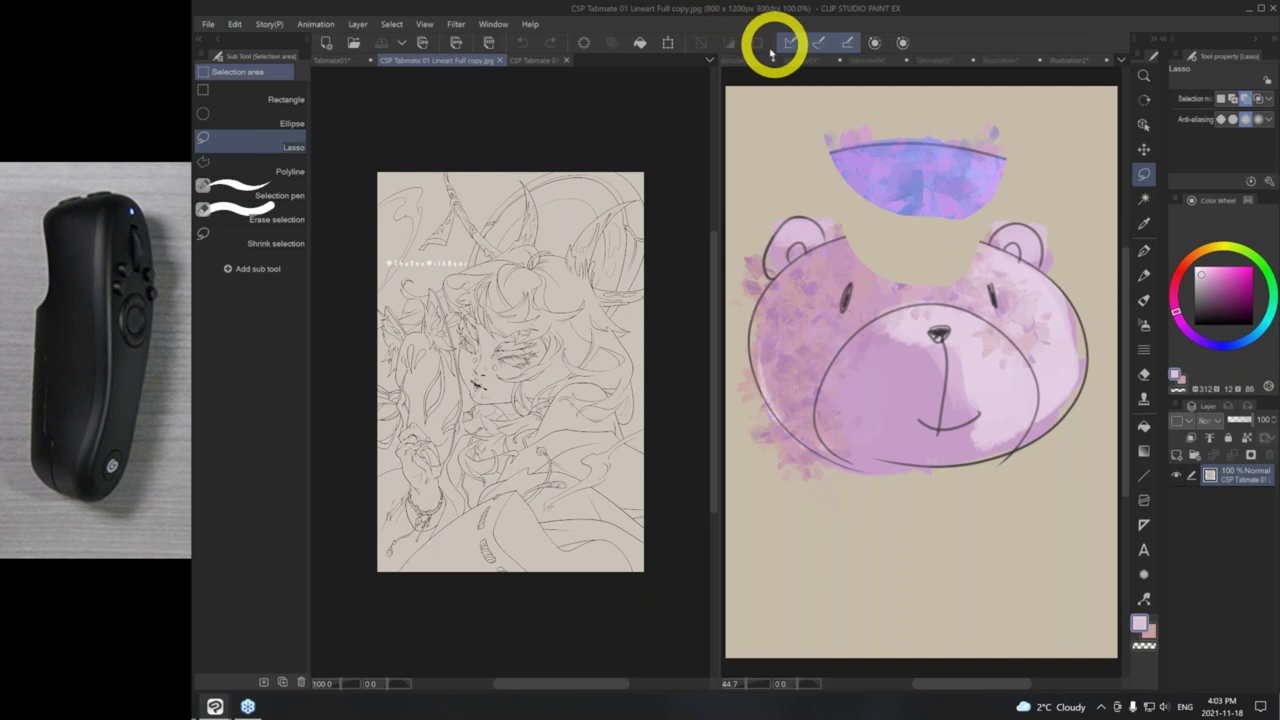
- Create a new landscape illustration canvas of 3840 x 2631 px at 72 dpi by swapping the width and height
key(ctrl+n)
drag(612, 257, 697, 247)
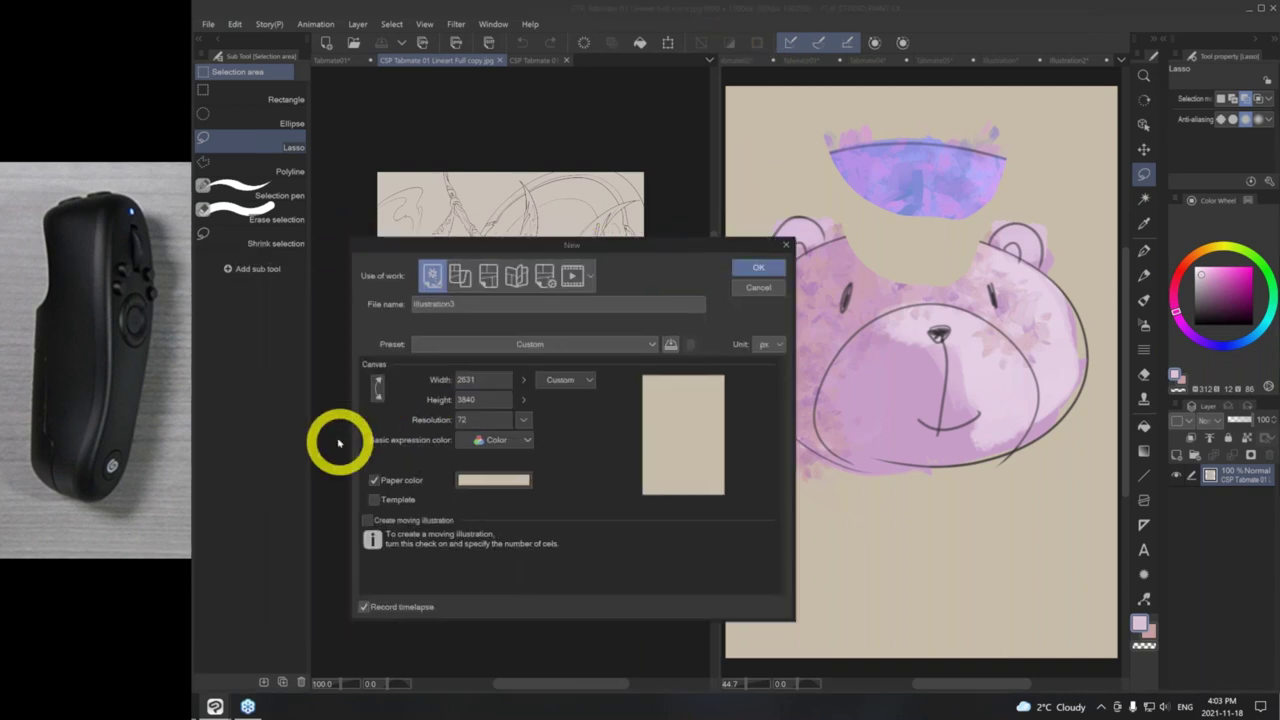
click(377, 388)
click(760, 265)
- Detach the new canvas into its own floating window, enlarge the window and position it over the other documents
drag(548, 61, 686, 24)
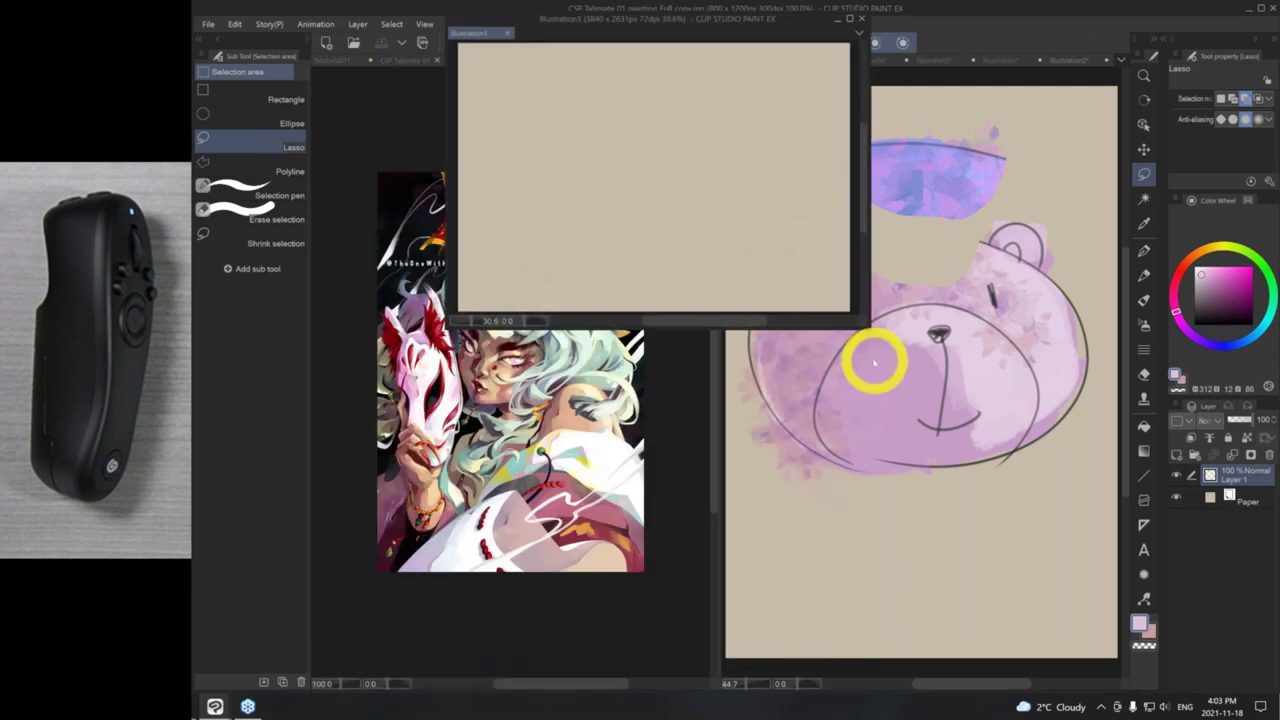
drag(871, 329, 1116, 565)
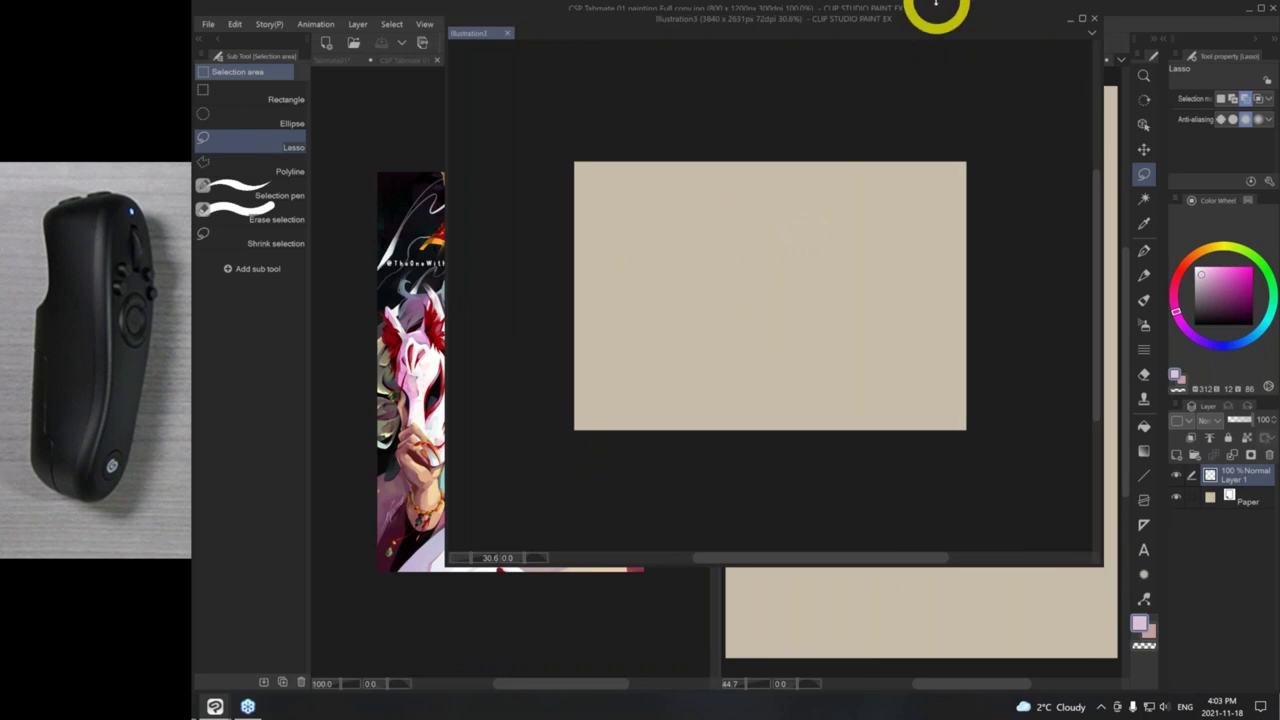
drag(929, 34, 837, 122)
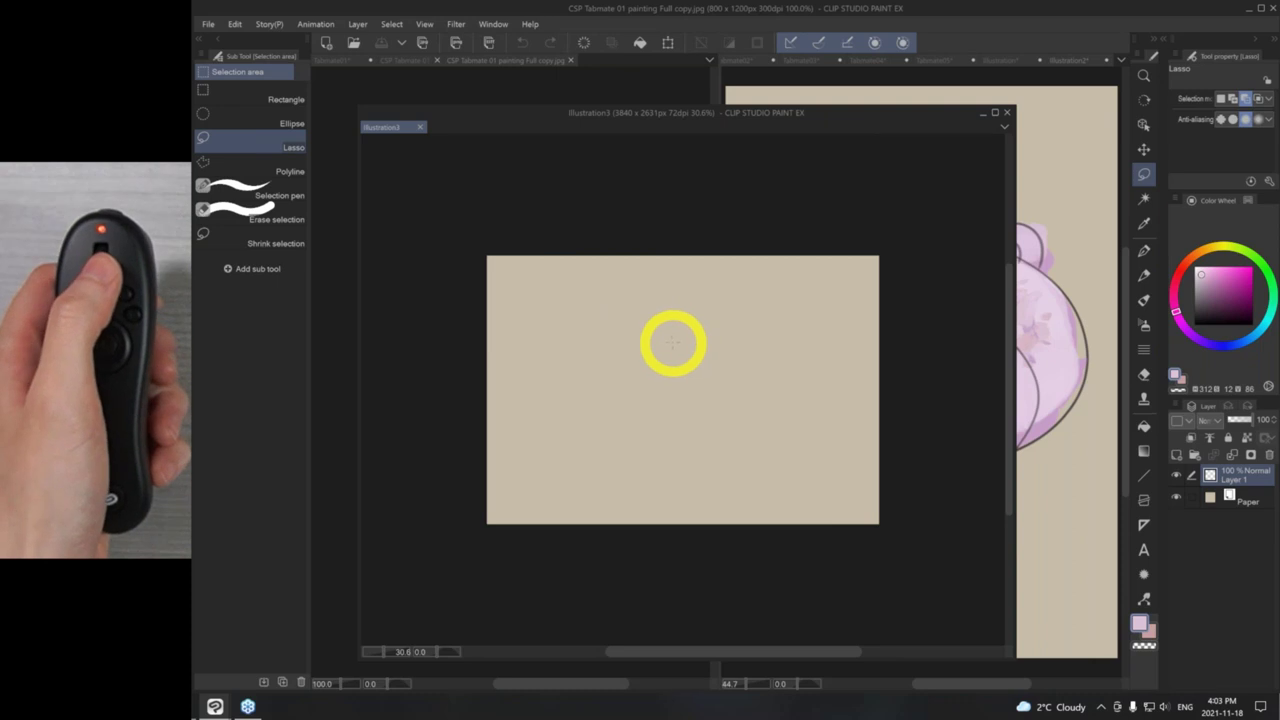
scroll(676, 339, up, 2)
scroll(671, 340, down, 1)
scroll(668, 291, up, 1)
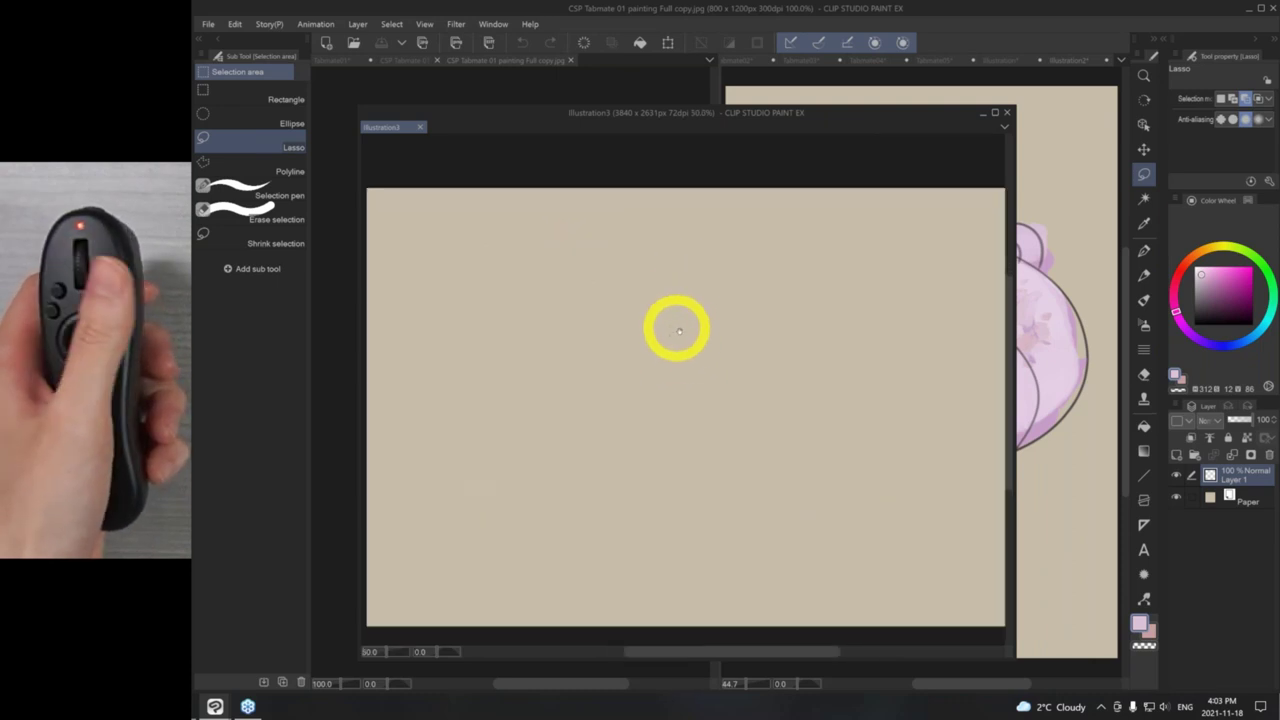
drag(694, 351, 698, 318)
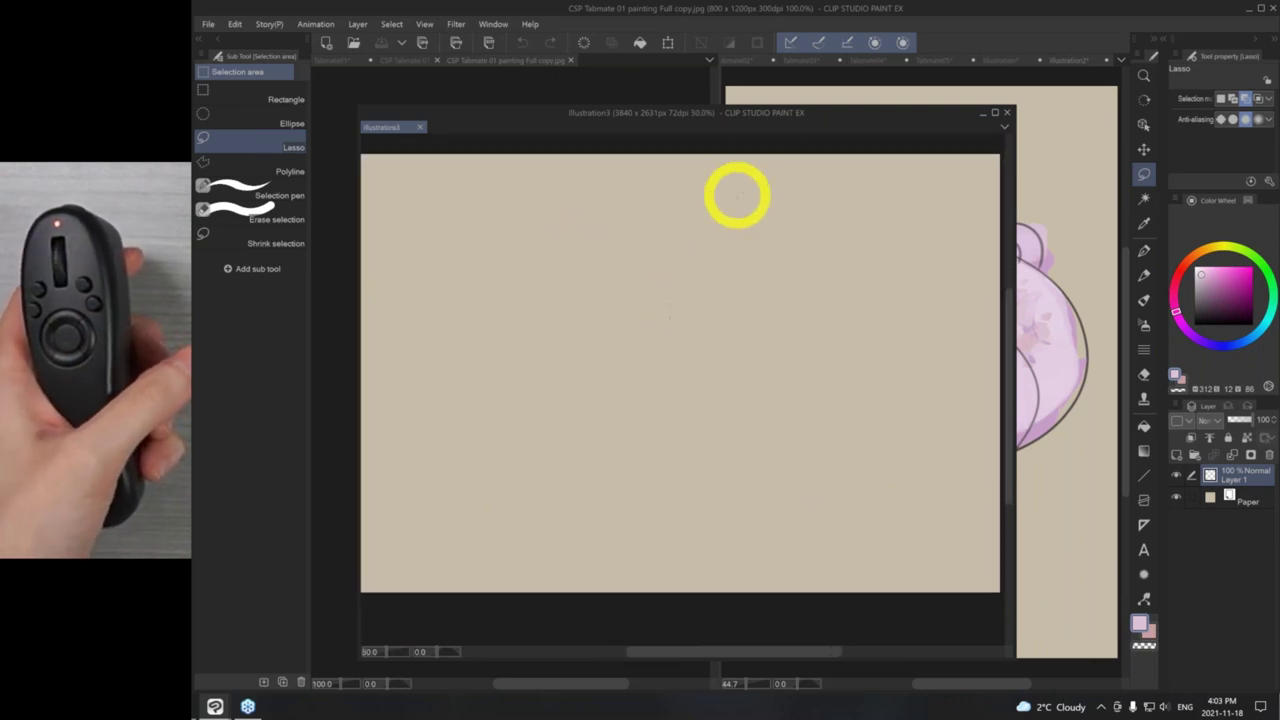
drag(791, 123, 771, 82)
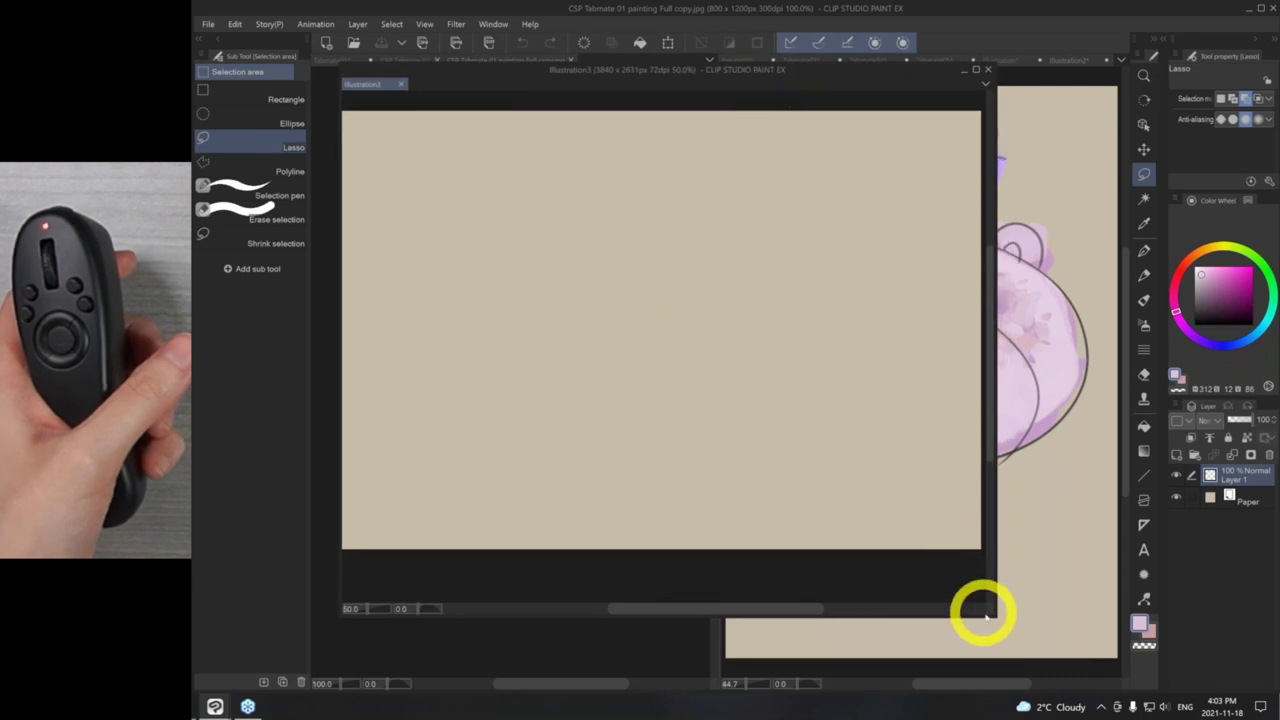
drag(994, 614, 1072, 628)
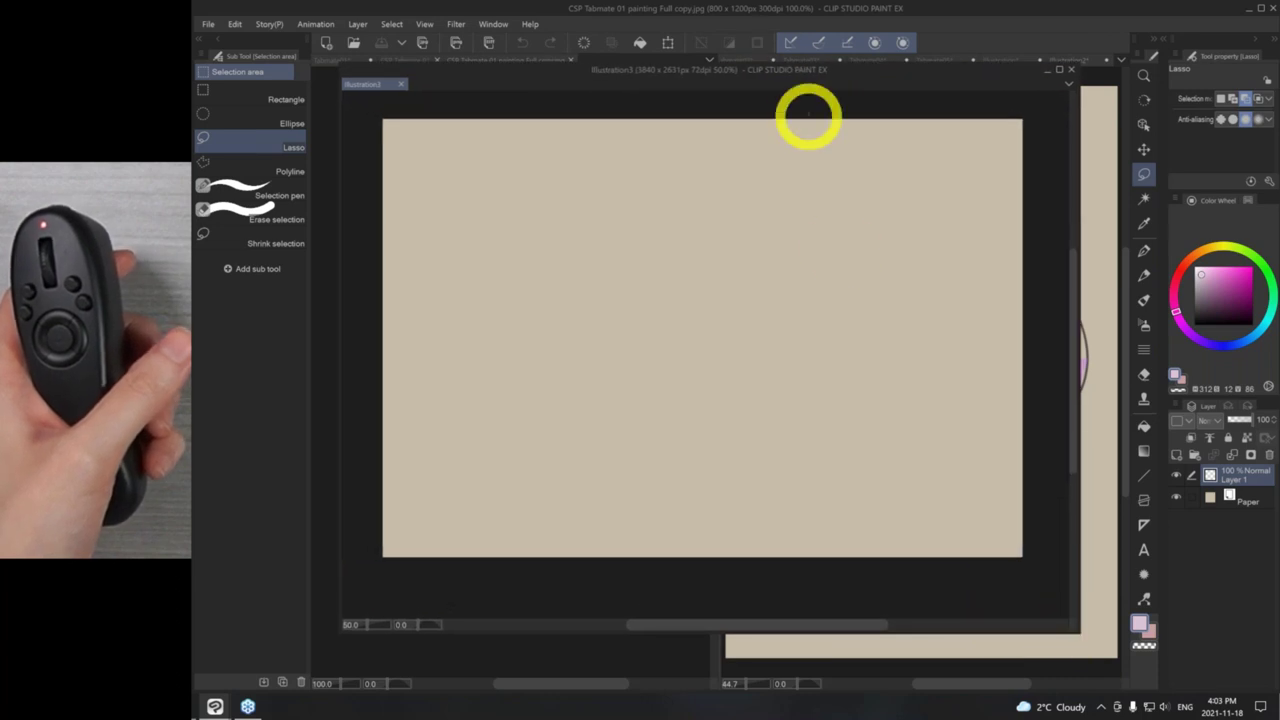
drag(814, 77, 814, 88)
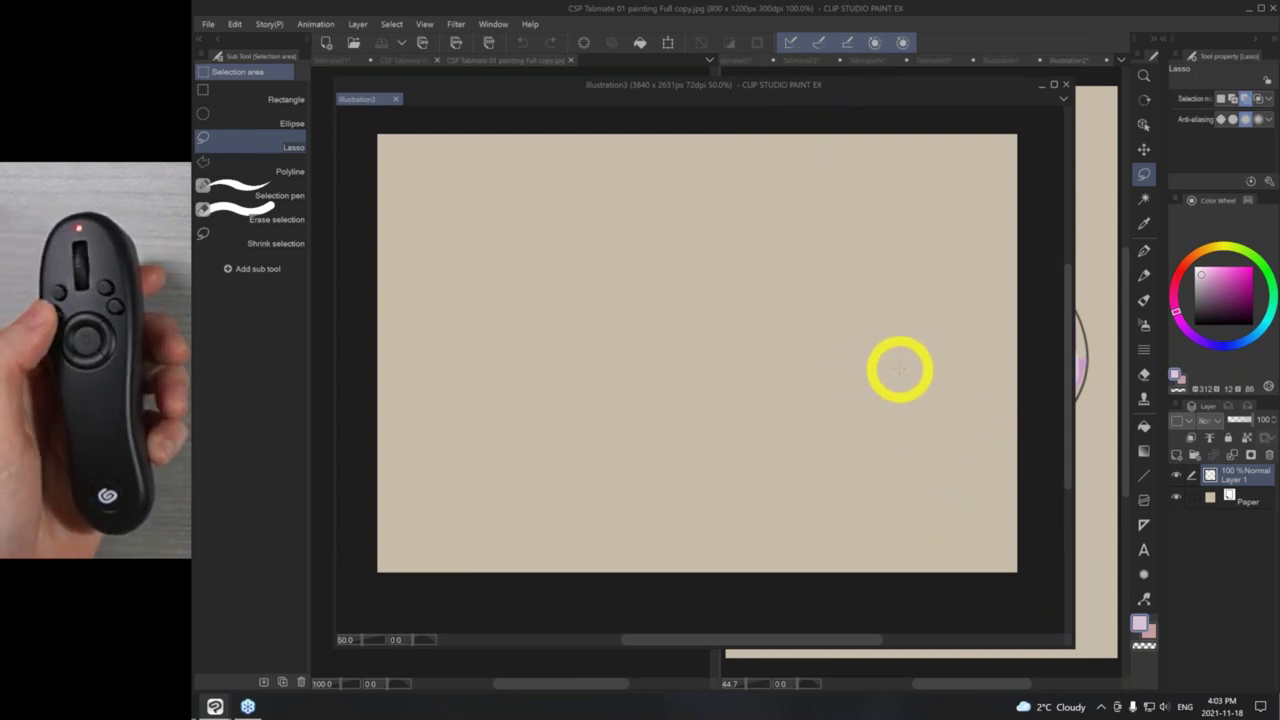
- Sketch a large oval across the canvas with the Rough pencil in a very dark purple
key(p)
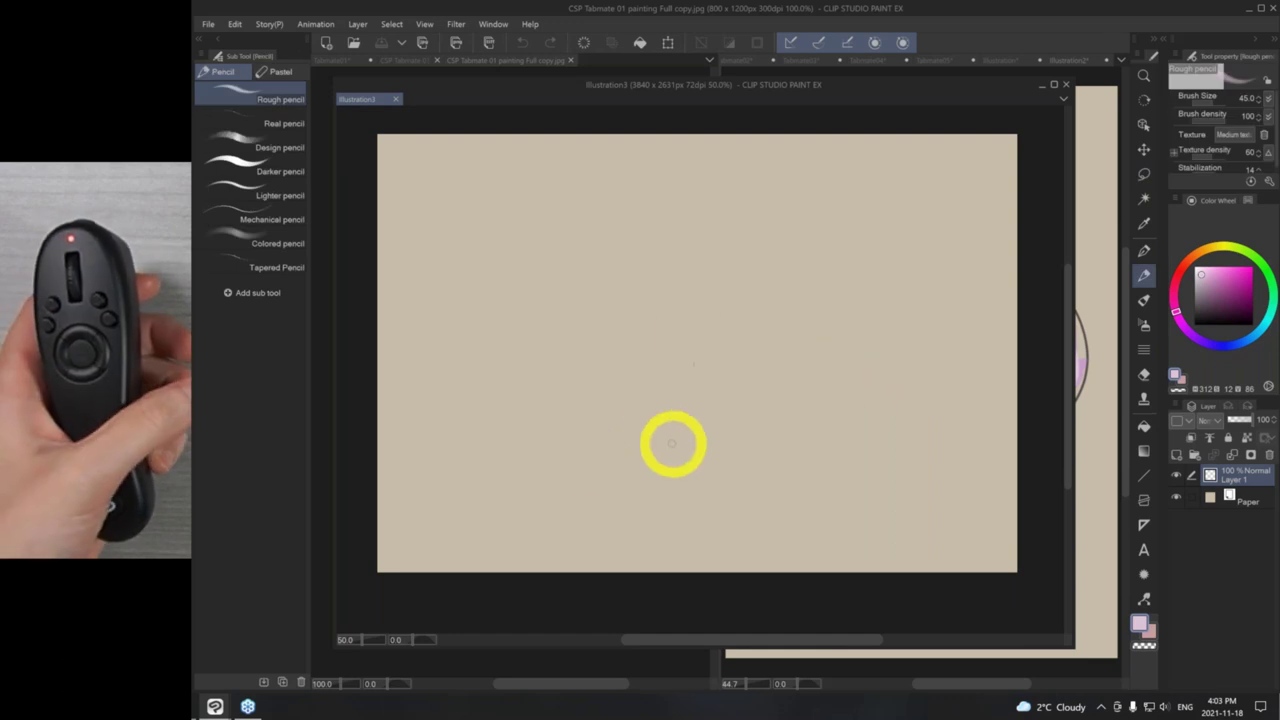
mouse_move(660, 471)
mouse_down()
mouse_move(675, 203)
mouse_move(886, 312)
mouse_move(606, 466)
mouse_up()
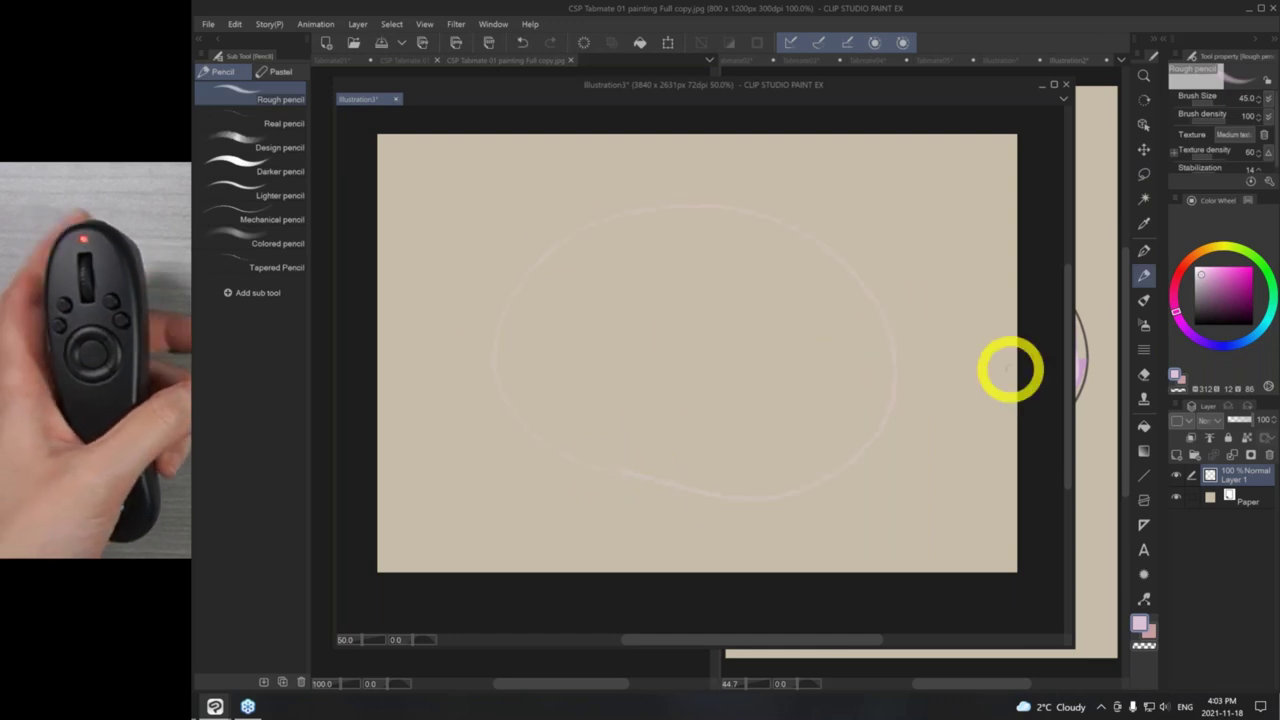
click(1196, 316)
mouse_move(658, 514)
mouse_down()
mouse_move(574, 489)
mouse_move(897, 360)
mouse_move(557, 484)
mouse_move(595, 503)
mouse_up()
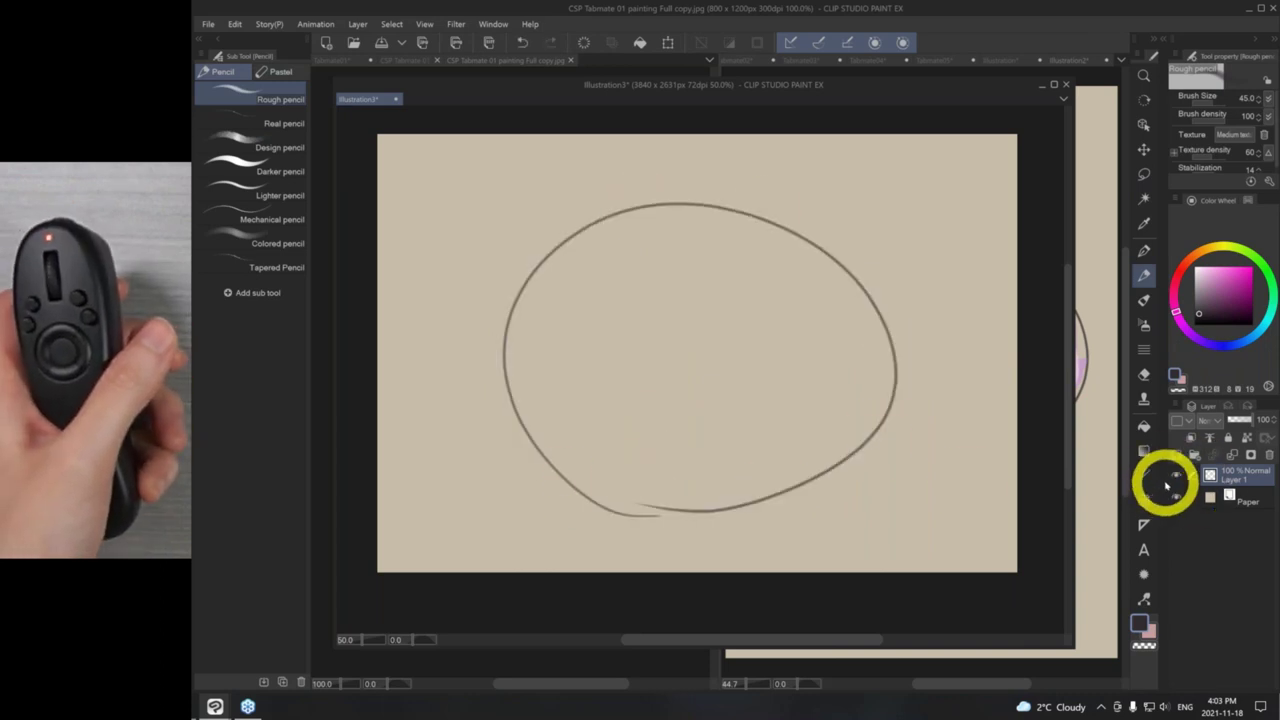
- Add a vector layer above Layer 1, reduce Layer 1's opacity to 28%, and make the vector layer active
drag(1160, 487, 1124, 483)
click(1140, 454)
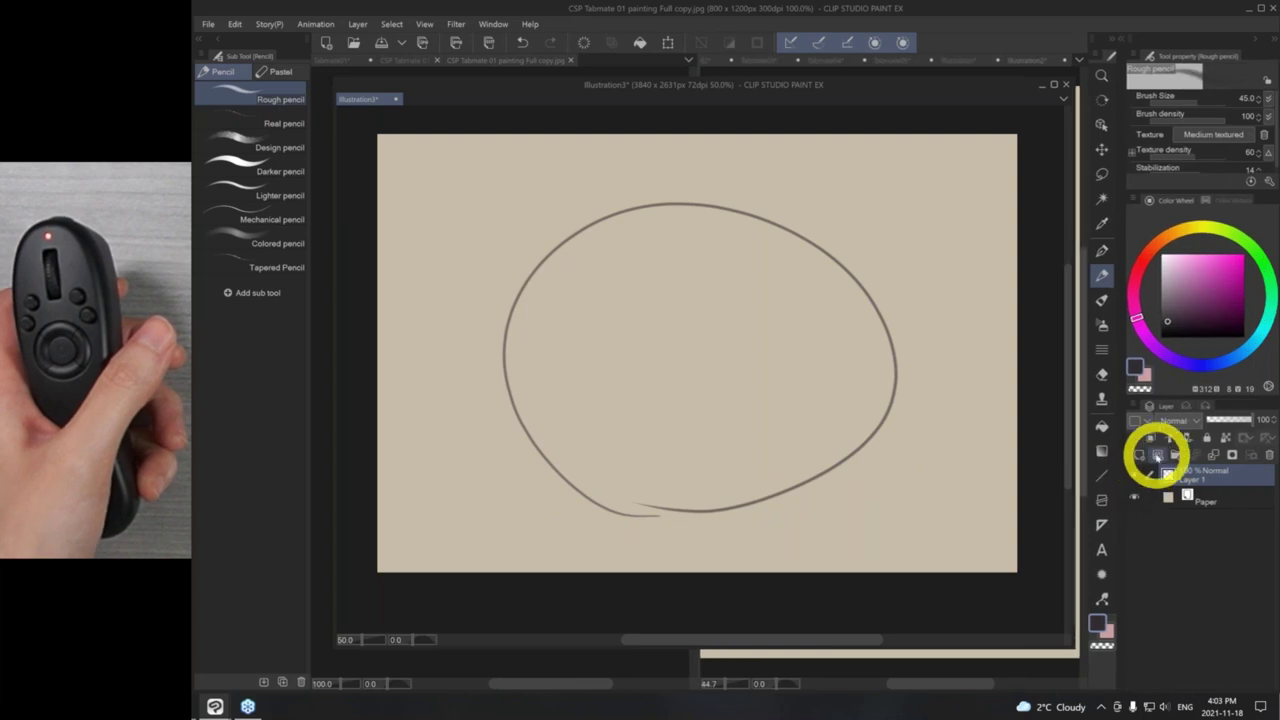
click(1200, 497)
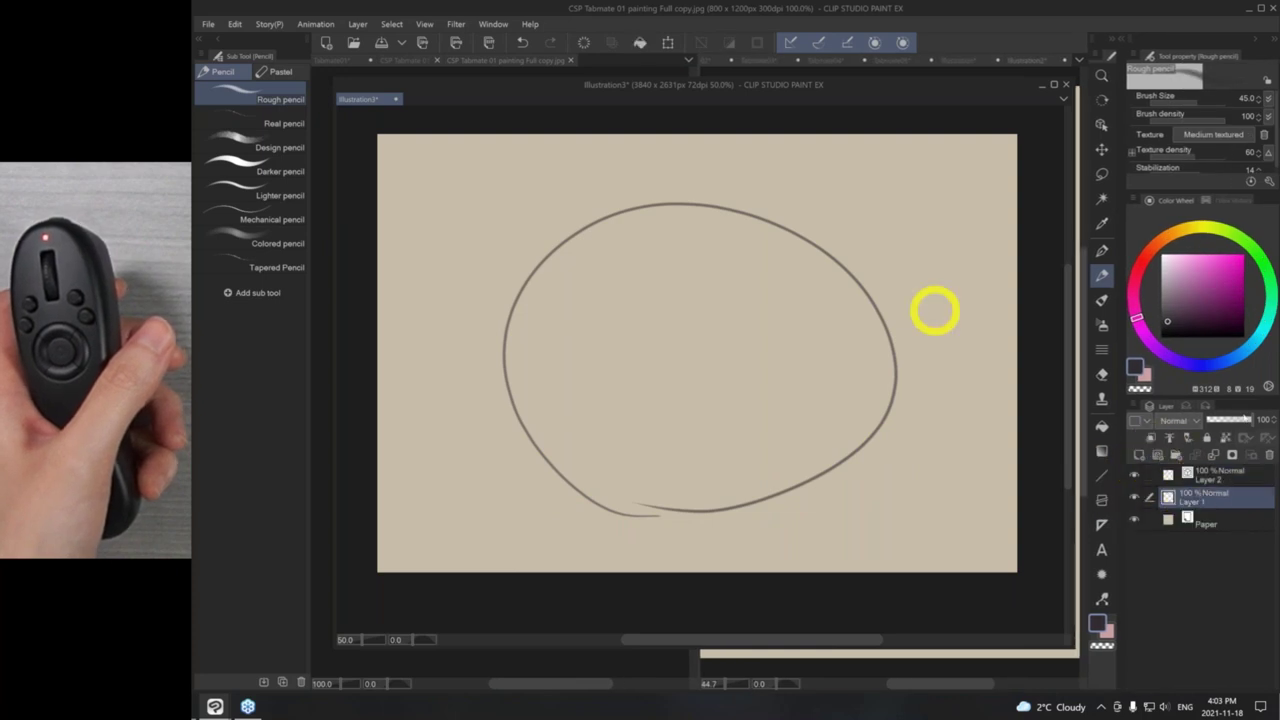
click(1207, 477)
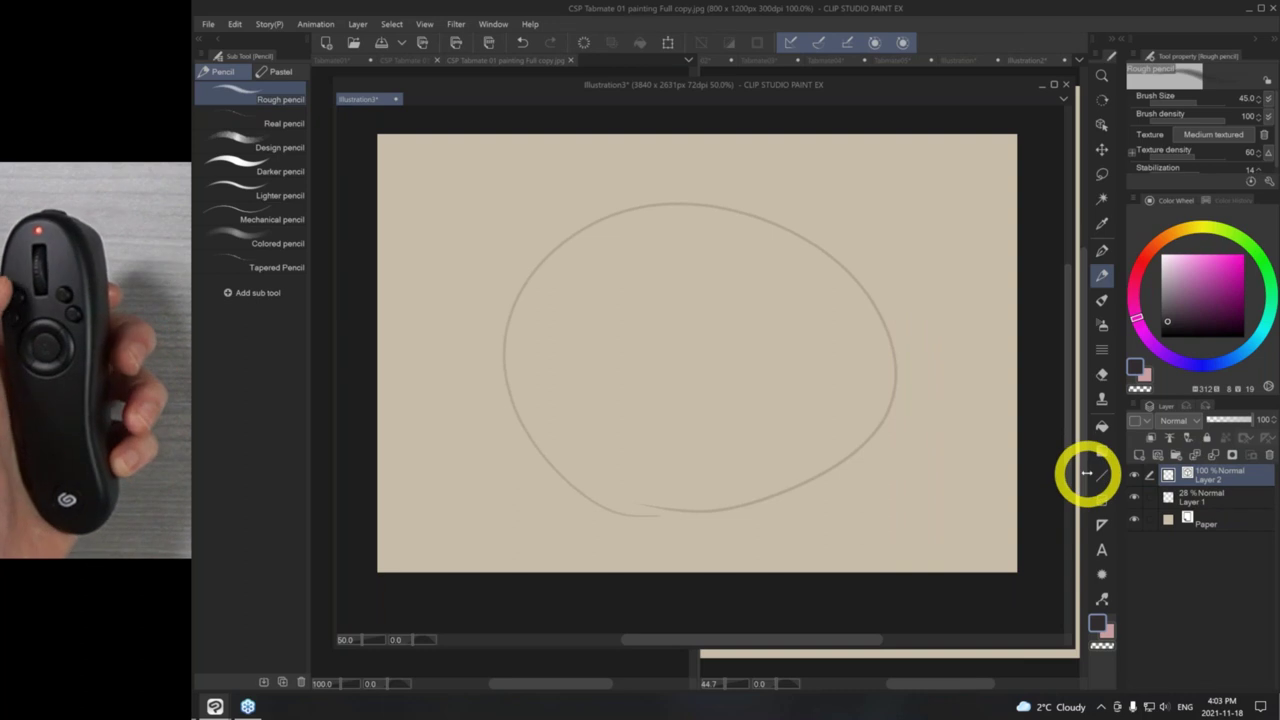
- Ink the head oval over the sketch with the G-pen, and remove its overlapping line end with the Hard eraser
key(p)
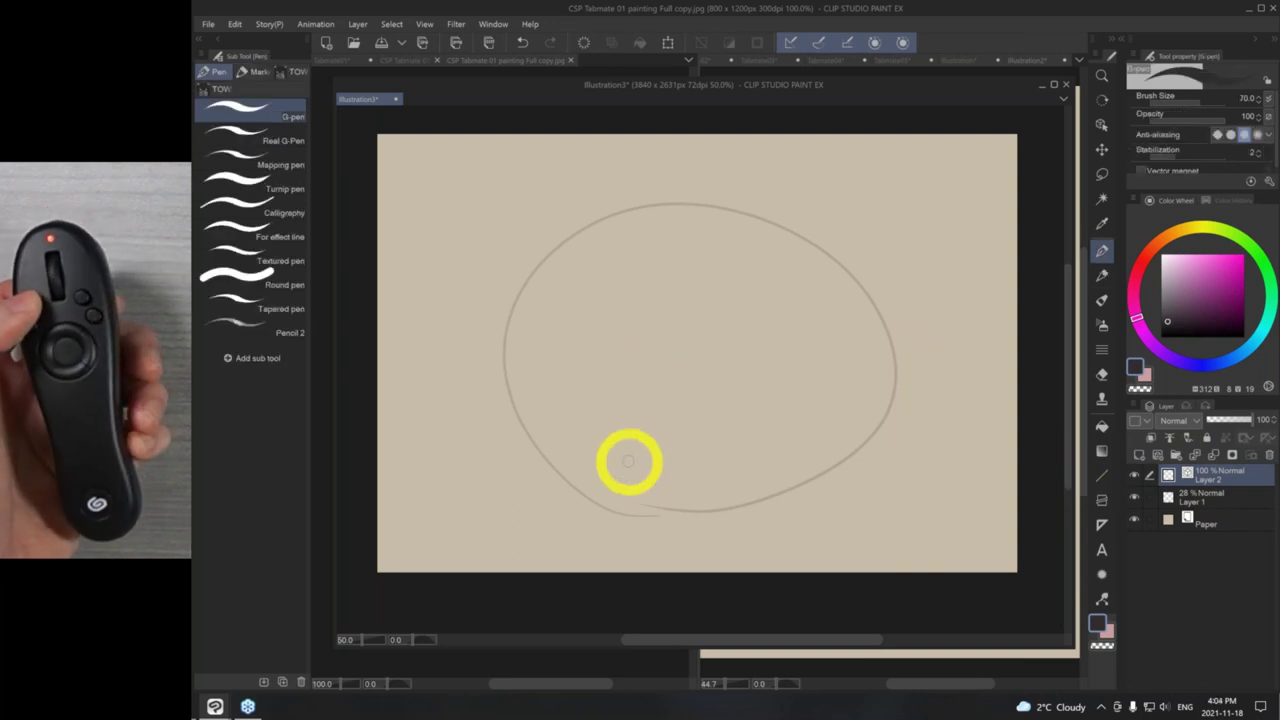
mouse_move(671, 510)
mouse_down()
mouse_move(606, 511)
mouse_move(760, 204)
mouse_move(604, 501)
mouse_up()
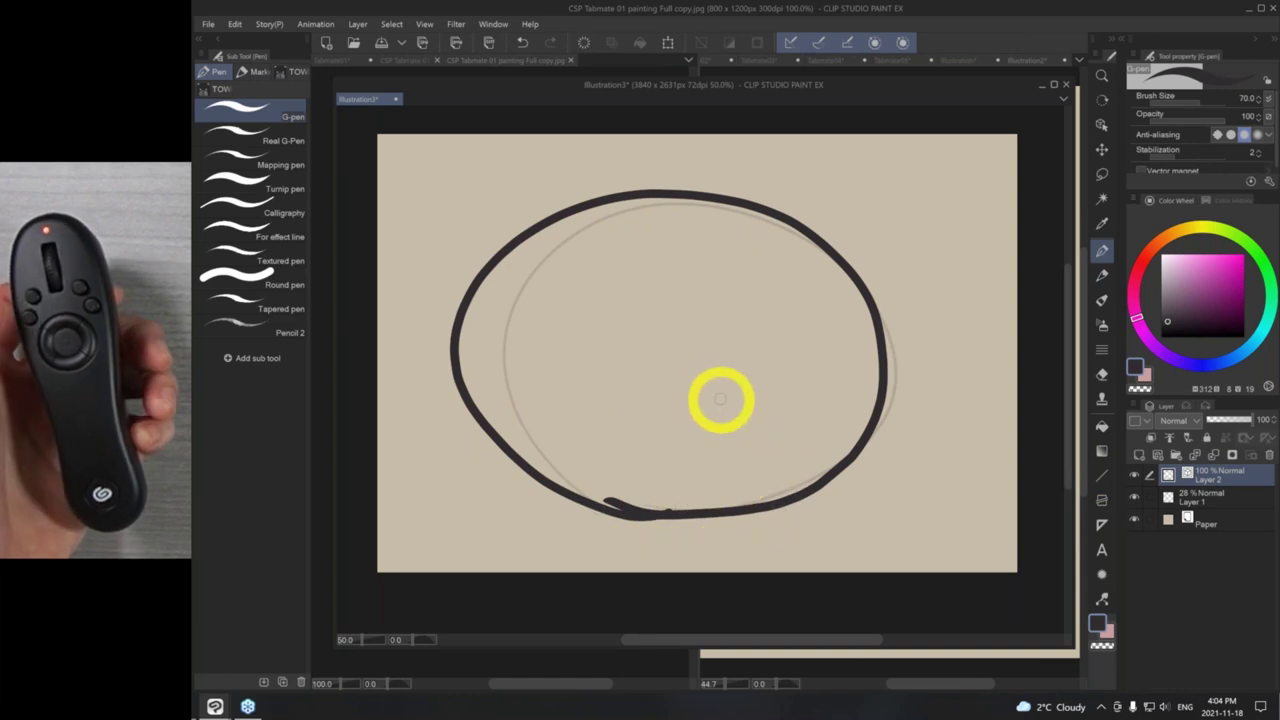
key(e)
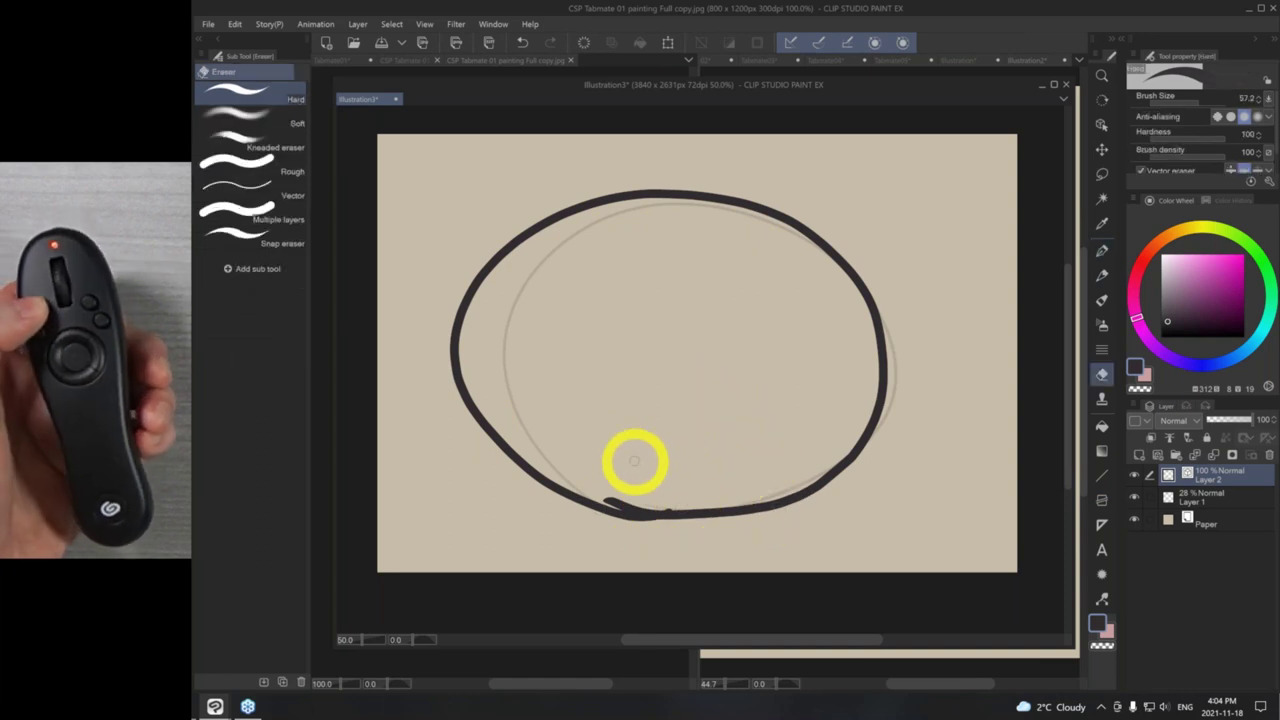
mouse_move(624, 505)
mouse_down()
mouse_move(697, 491)
mouse_move(669, 509)
mouse_up()
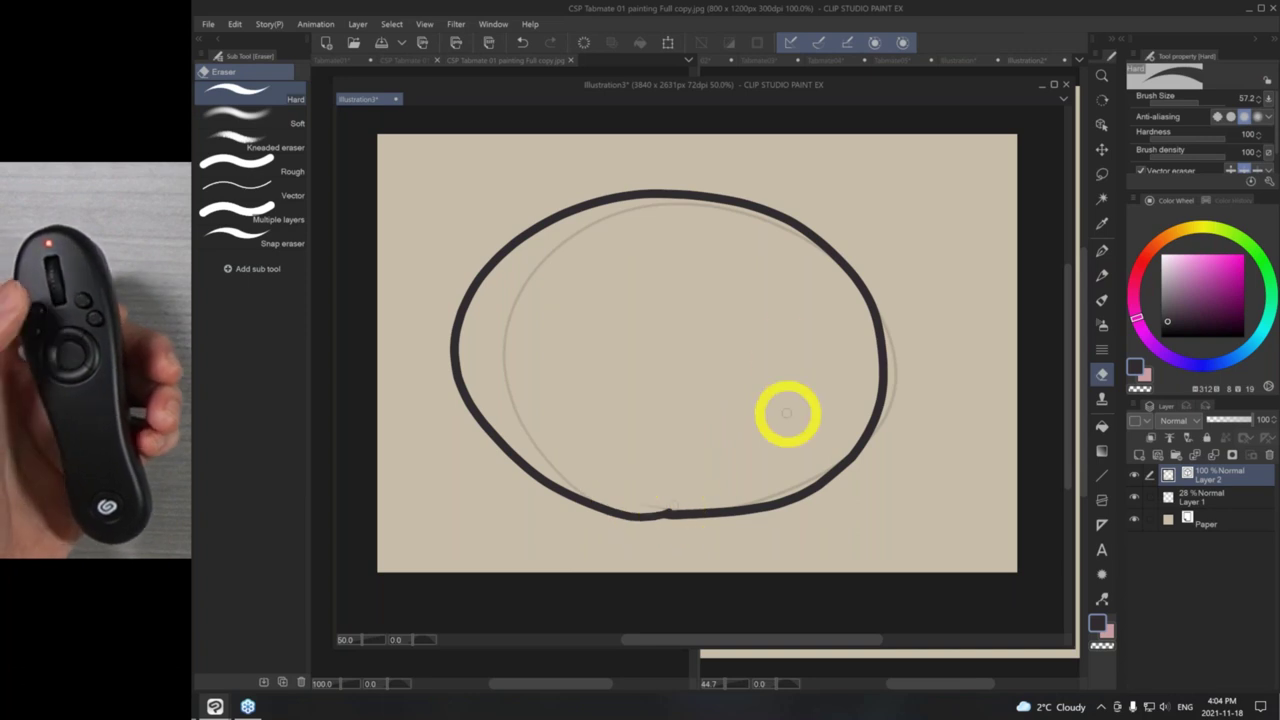
- Join the head outline's ends with Connect vector line, and reshape its lower and side curves with Pinch vector line
key(y)
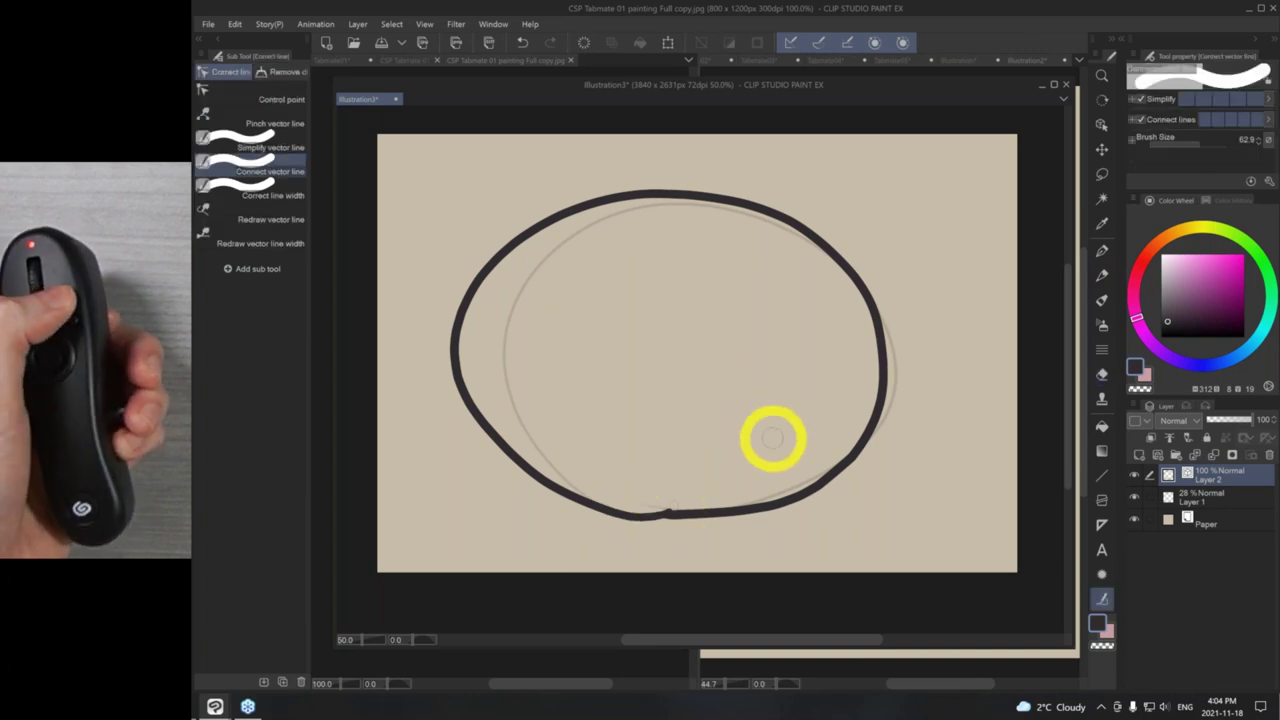
drag(661, 513, 683, 500)
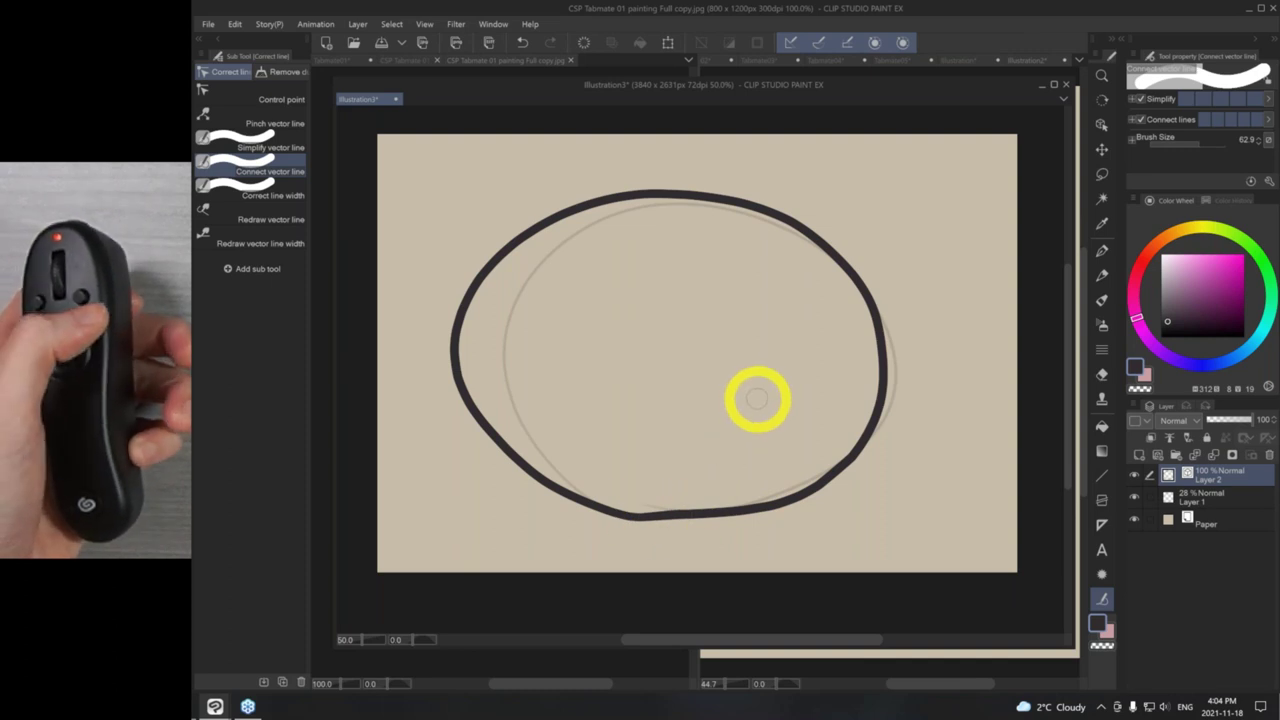
key(comma)
key(comma)
mouse_move(668, 515)
mouse_down()
mouse_move(668, 526)
mouse_move(740, 518)
mouse_move(829, 474)
mouse_move(872, 428)
mouse_move(886, 346)
mouse_up()
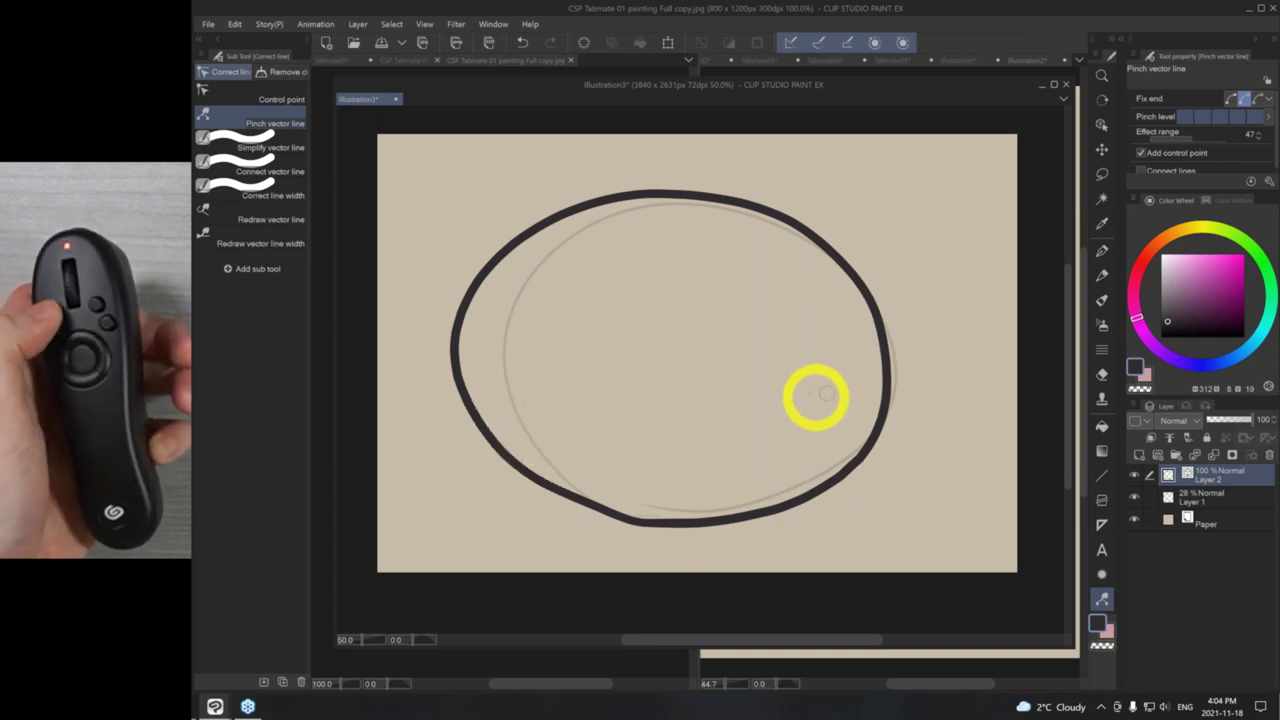
- Draw the muzzle arch inside the head with the G-pen, and erase both ends that extend past the head outline
key(p)
drag(570, 318, 703, 551)
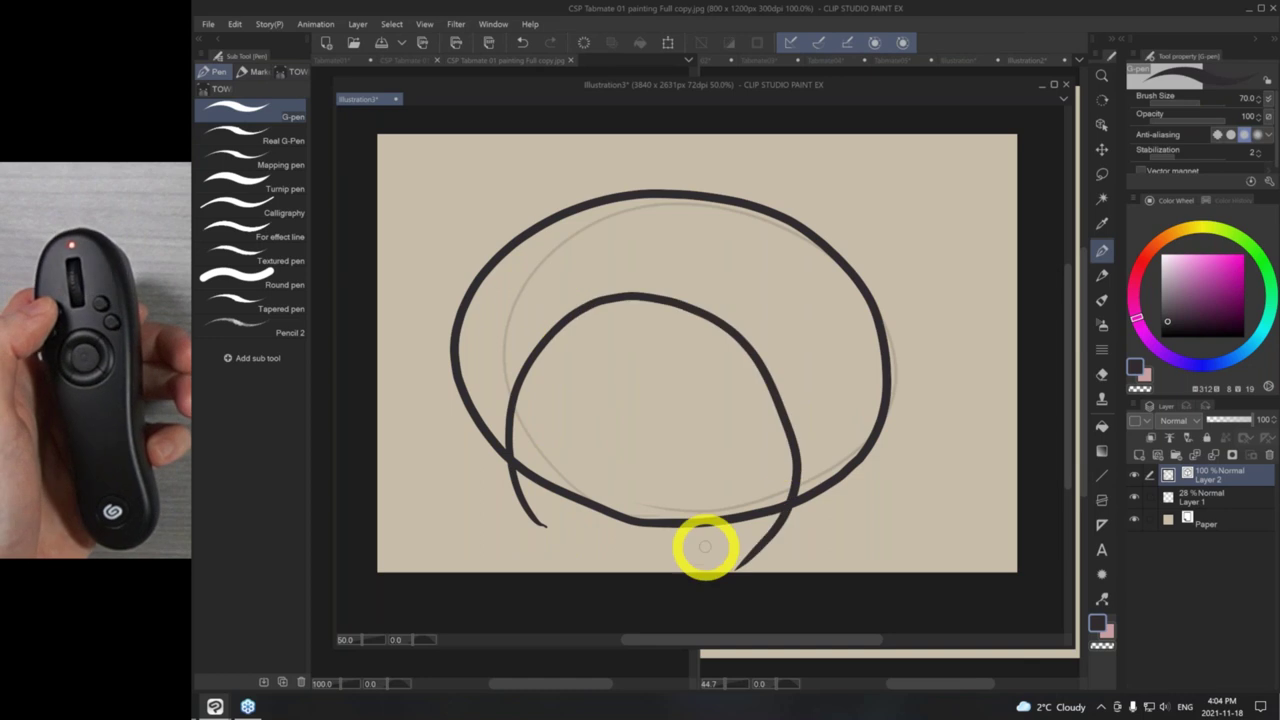
key(e)
drag(525, 470, 580, 526)
drag(740, 545, 814, 531)
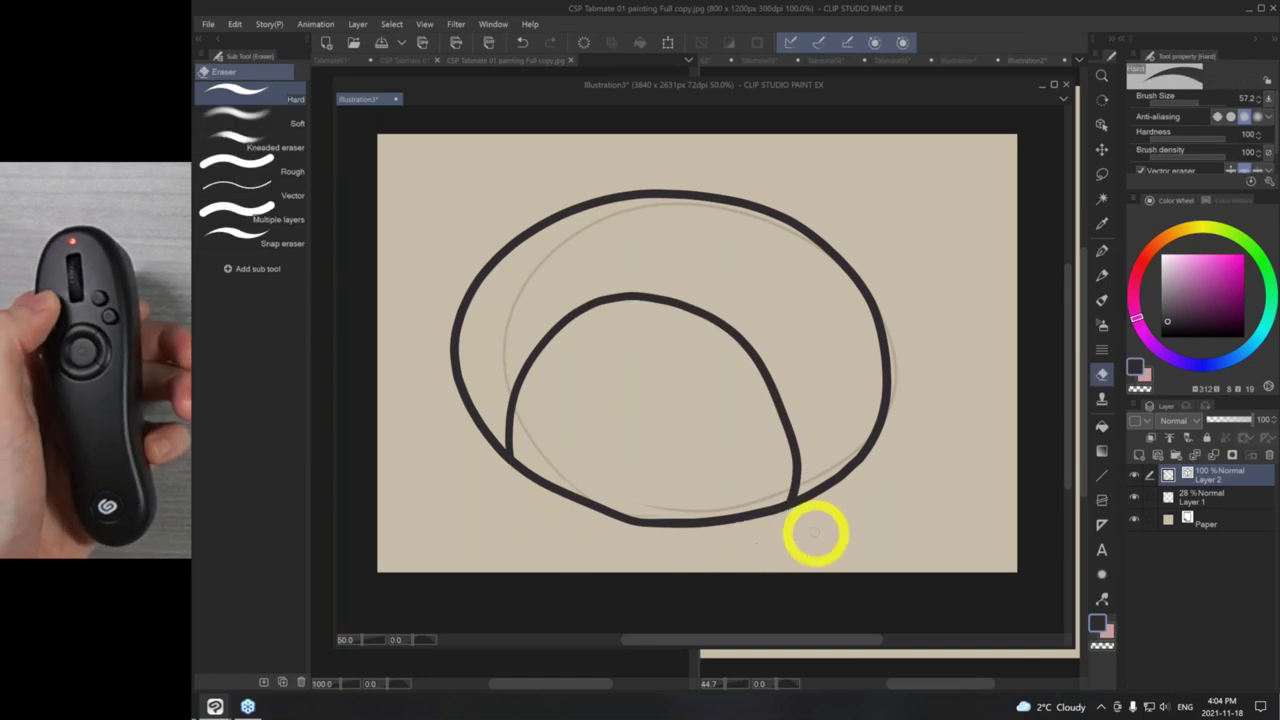
- Draw the bear's nose and mouth inside the muzzle with the G-pen, and adjust their lines with Pinch vector line
key(p)
mouse_move(629, 343)
mouse_down()
mouse_move(620, 331)
mouse_move(633, 332)
mouse_move(626, 429)
mouse_move(666, 414)
mouse_up()
key(y)
drag(626, 371, 622, 373)
mouse_move(634, 416)
mouse_down()
mouse_move(623, 406)
mouse_move(646, 426)
mouse_up()
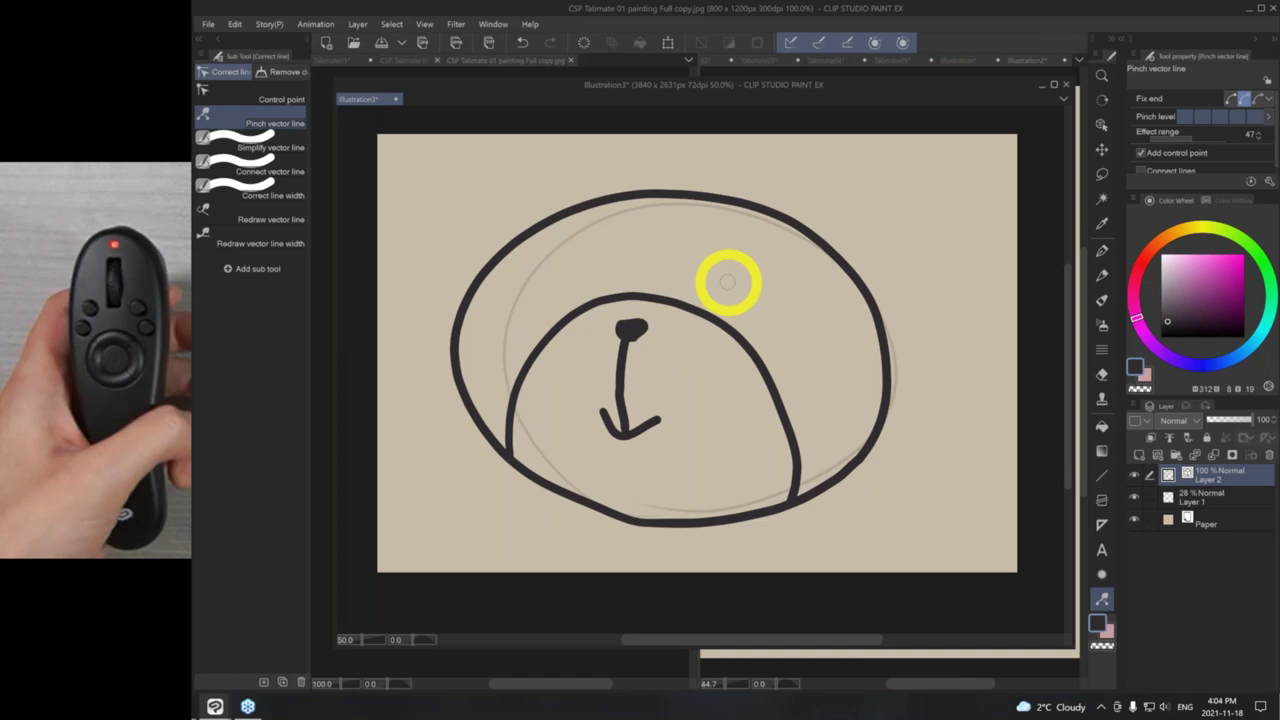
- Draw the bear's two eyes and two ears with inner ear curves using the G-pen
key(p)
drag(570, 268, 553, 303)
drag(747, 312, 744, 276)
mouse_move(492, 265)
mouse_down()
mouse_move(503, 196)
mouse_move(574, 218)
mouse_move(523, 208)
mouse_move(545, 232)
mouse_up()
mouse_move(793, 238)
mouse_down()
mouse_move(817, 208)
mouse_move(875, 292)
mouse_up()
drag(817, 263, 834, 294)
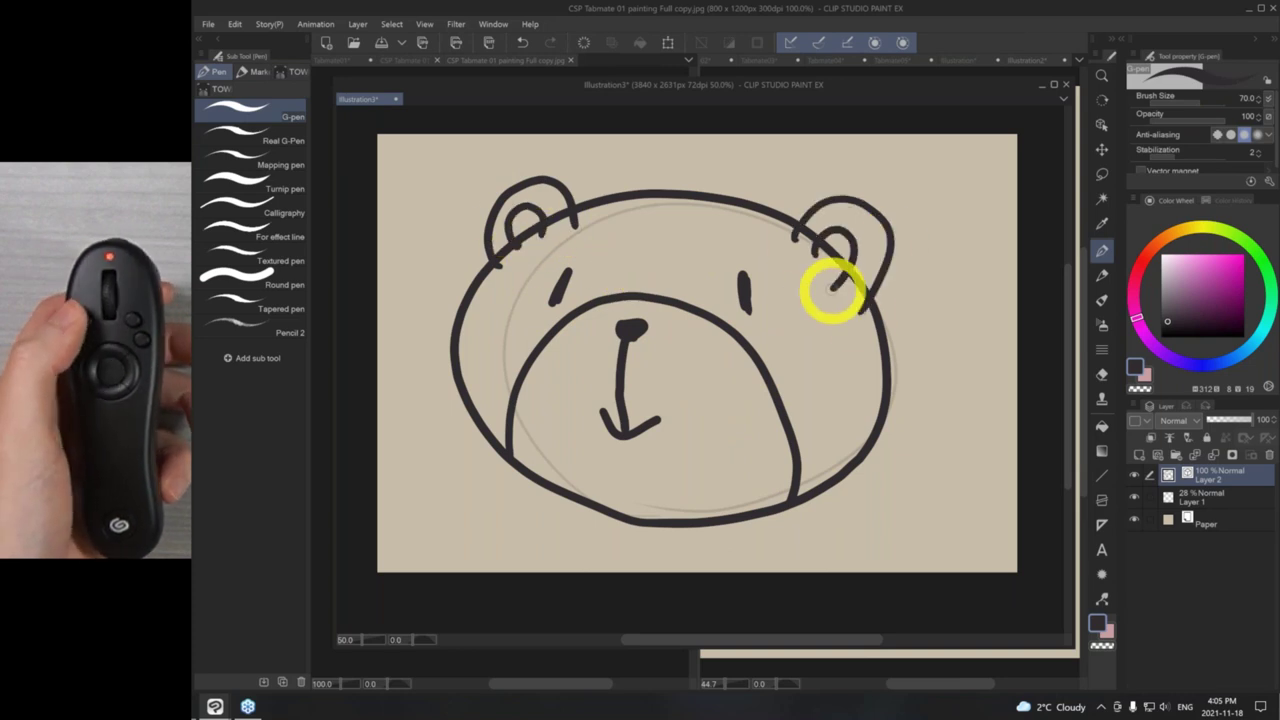
- Erase the ear line ends that cross into the head outline with the Hard vector eraser
key(e)
mouse_move(511, 271)
mouse_down()
mouse_move(549, 233)
mouse_move(591, 223)
mouse_up()
mouse_move(810, 258)
mouse_down()
mouse_move(789, 229)
mouse_move(863, 314)
mouse_up()
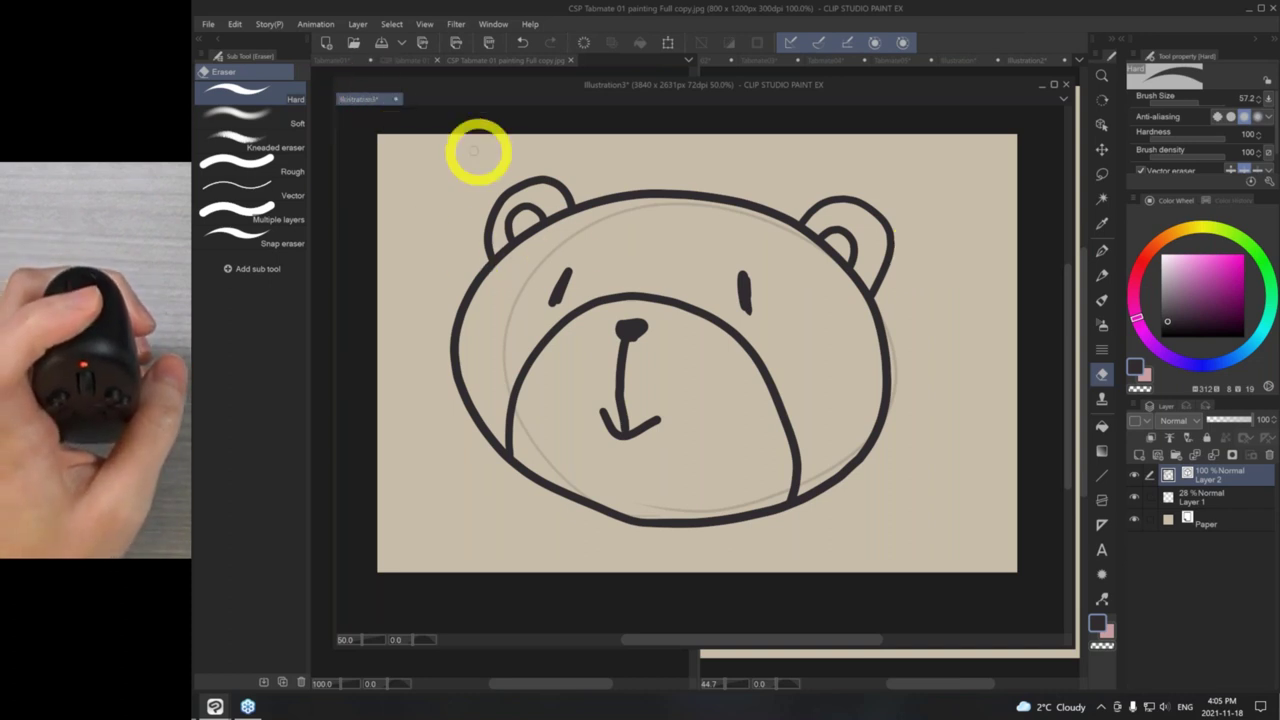
- Undo the bear's ears, eyes and the last mouth line adjustment, leaving the head, muzzle, nose and mouth
key(ctrl+z)
key(ctrl+z)
key(ctrl+z)
key(ctrl+z)
key(ctrl+z)
key(ctrl+z)
key(ctrl+z)
key(ctrl+z)
key(ctrl+z)
- Redo the mouth line adjustment, the eyes, both ears and the erasing of the left ear's line ends
key(ctrl+y)
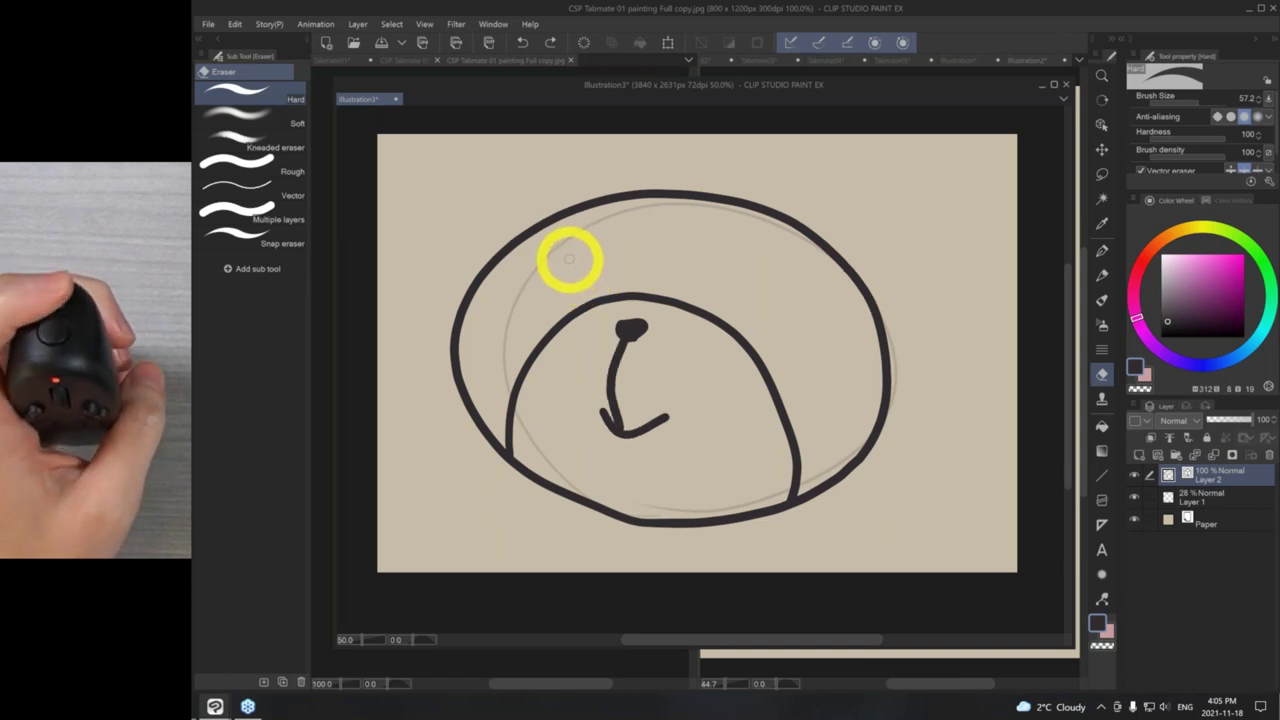
key(ctrl+y)
key(ctrl+y)
key(ctrl+y)
key(ctrl+y)
key(ctrl+y)
key(ctrl+y)
key(ctrl+y)
key(ctrl+y)
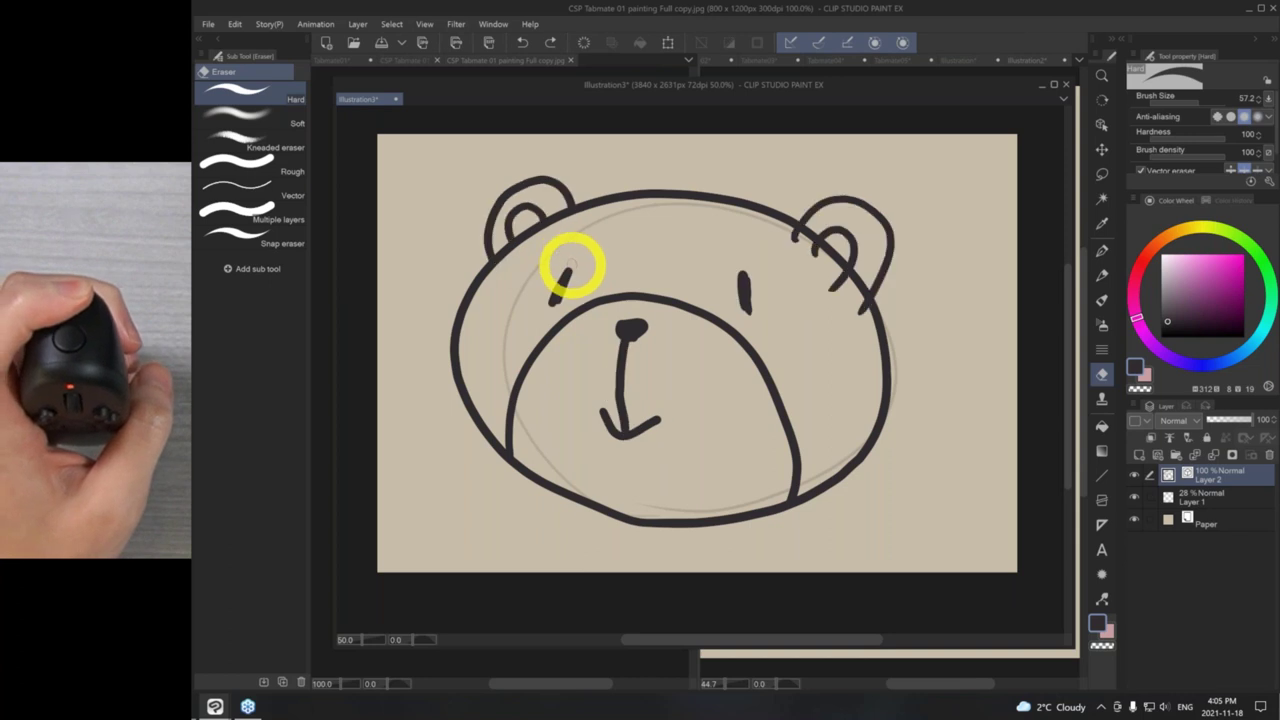
- Undo the whole drawing history, including the bear lineart, Layer 2 and the rough sketch, back to a blank canvas
key(ctrl+z)
key(ctrl+z)
key(ctrl+z)
key(ctrl+z)
key(ctrl+z)
key(ctrl+z)
key(ctrl+z)
key(ctrl+z)
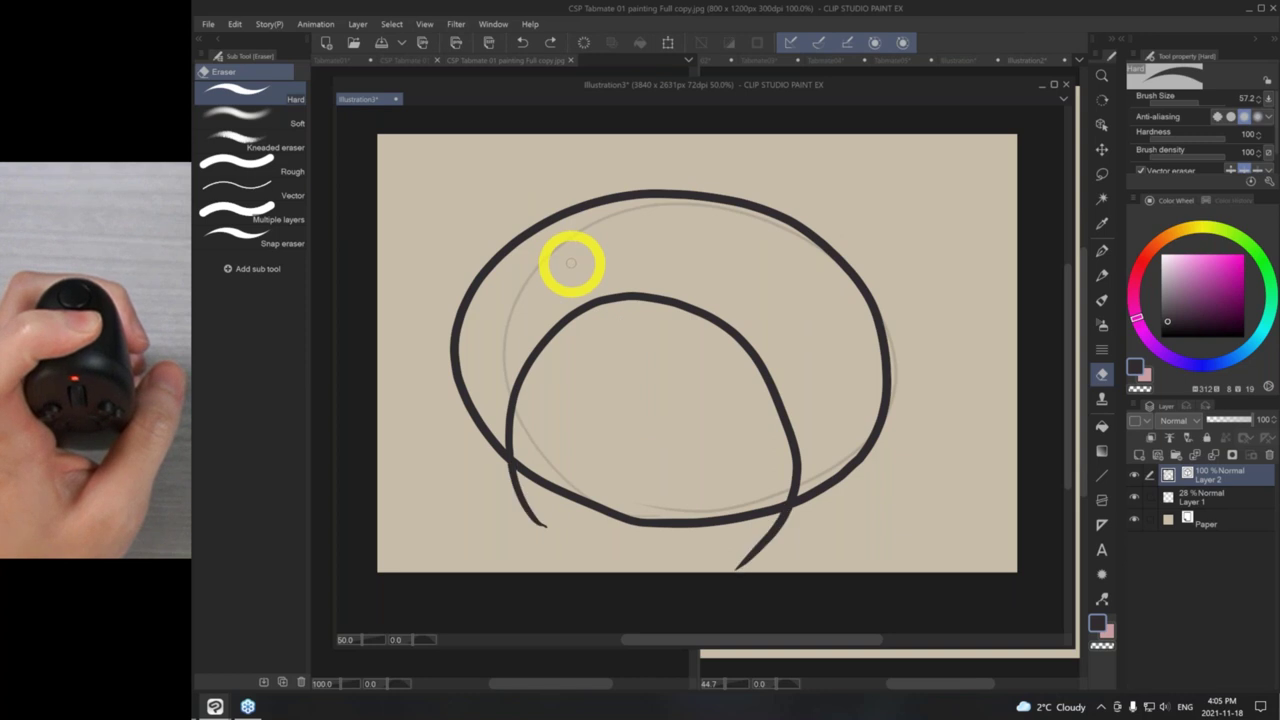
key(ctrl+z)
key(ctrl+z)
key(ctrl+z)
key(ctrl+z)
key(ctrl+z)
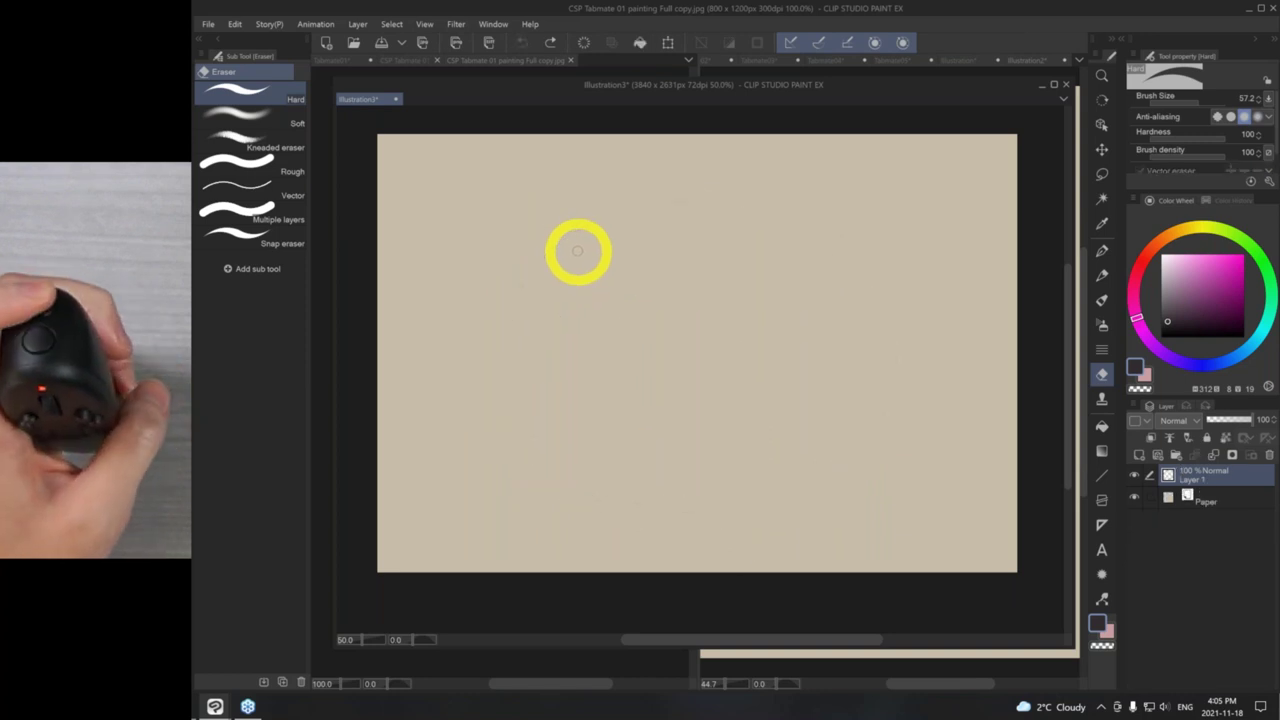
- Redo the full drawing history from the rough sketch up to the complete bear face with cleaned ear line ends
key(ctrl+y)
key(ctrl+y)
key(ctrl+y)
key(ctrl+y)
key(ctrl+y)
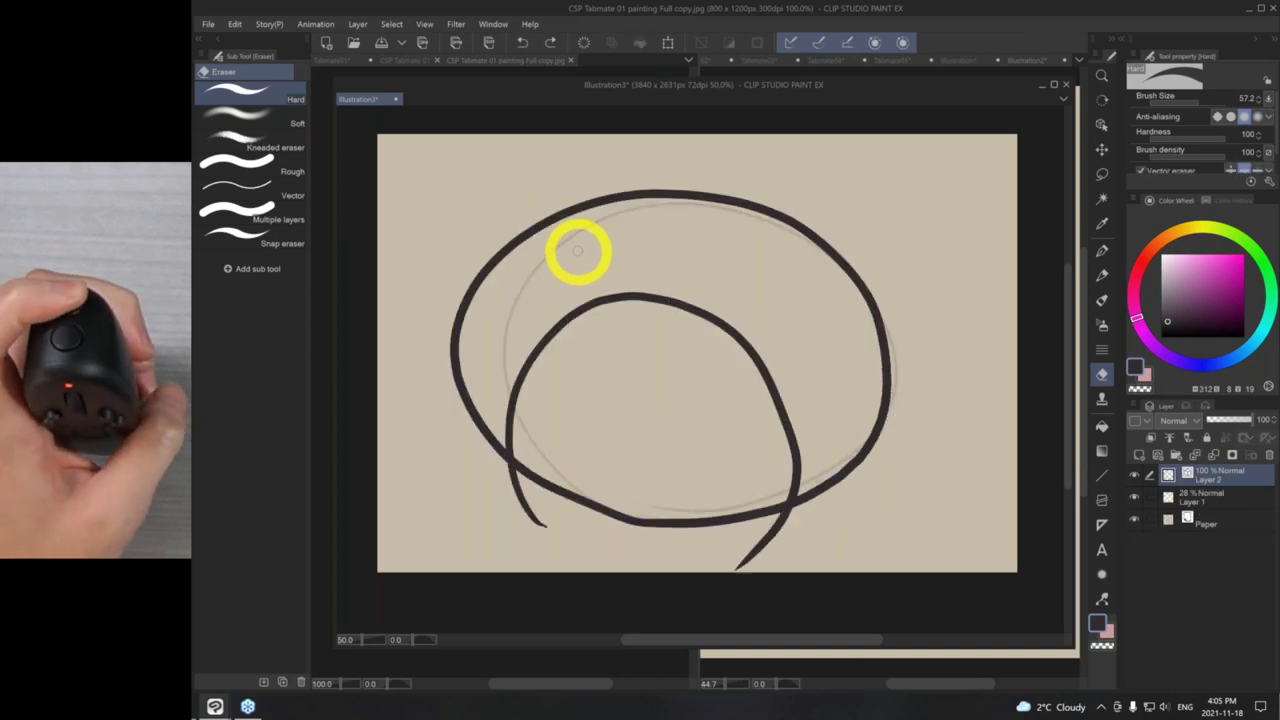
key(ctrl+y)
key(ctrl+y)
key(ctrl+y)
key(ctrl+y)
key(ctrl+y)
key(ctrl+y)
key(ctrl+y)
key(ctrl+y)
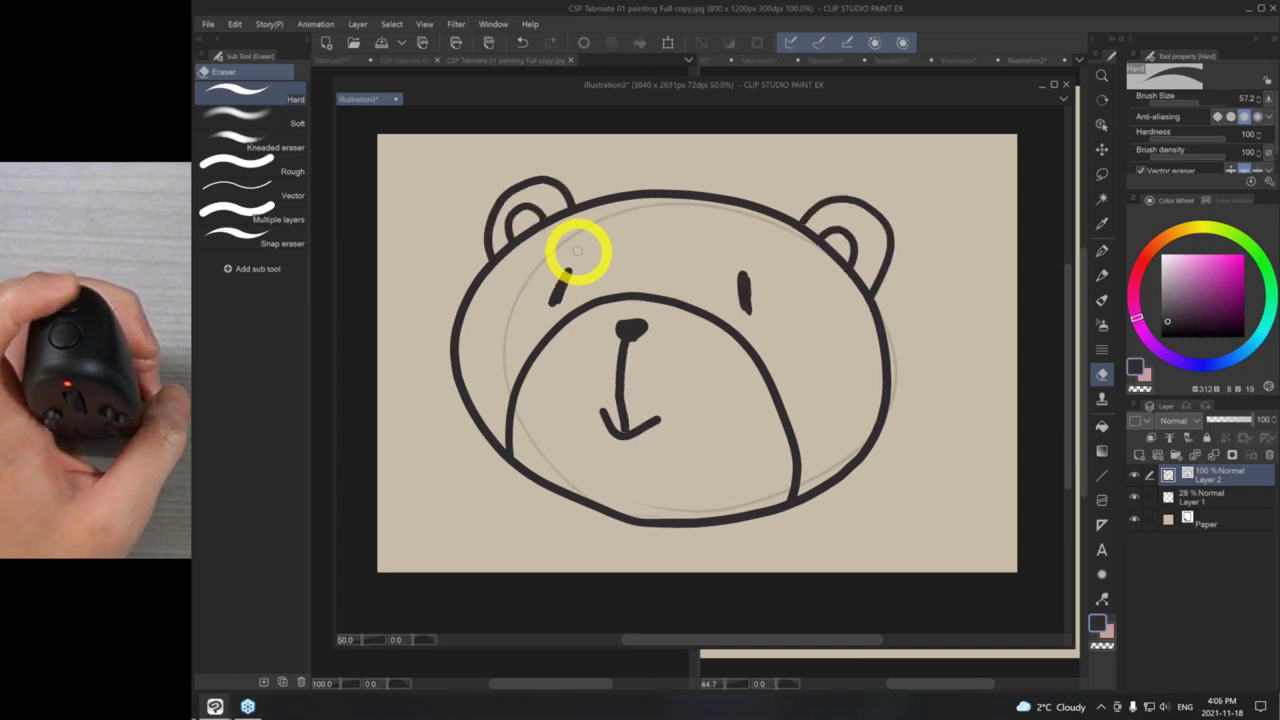